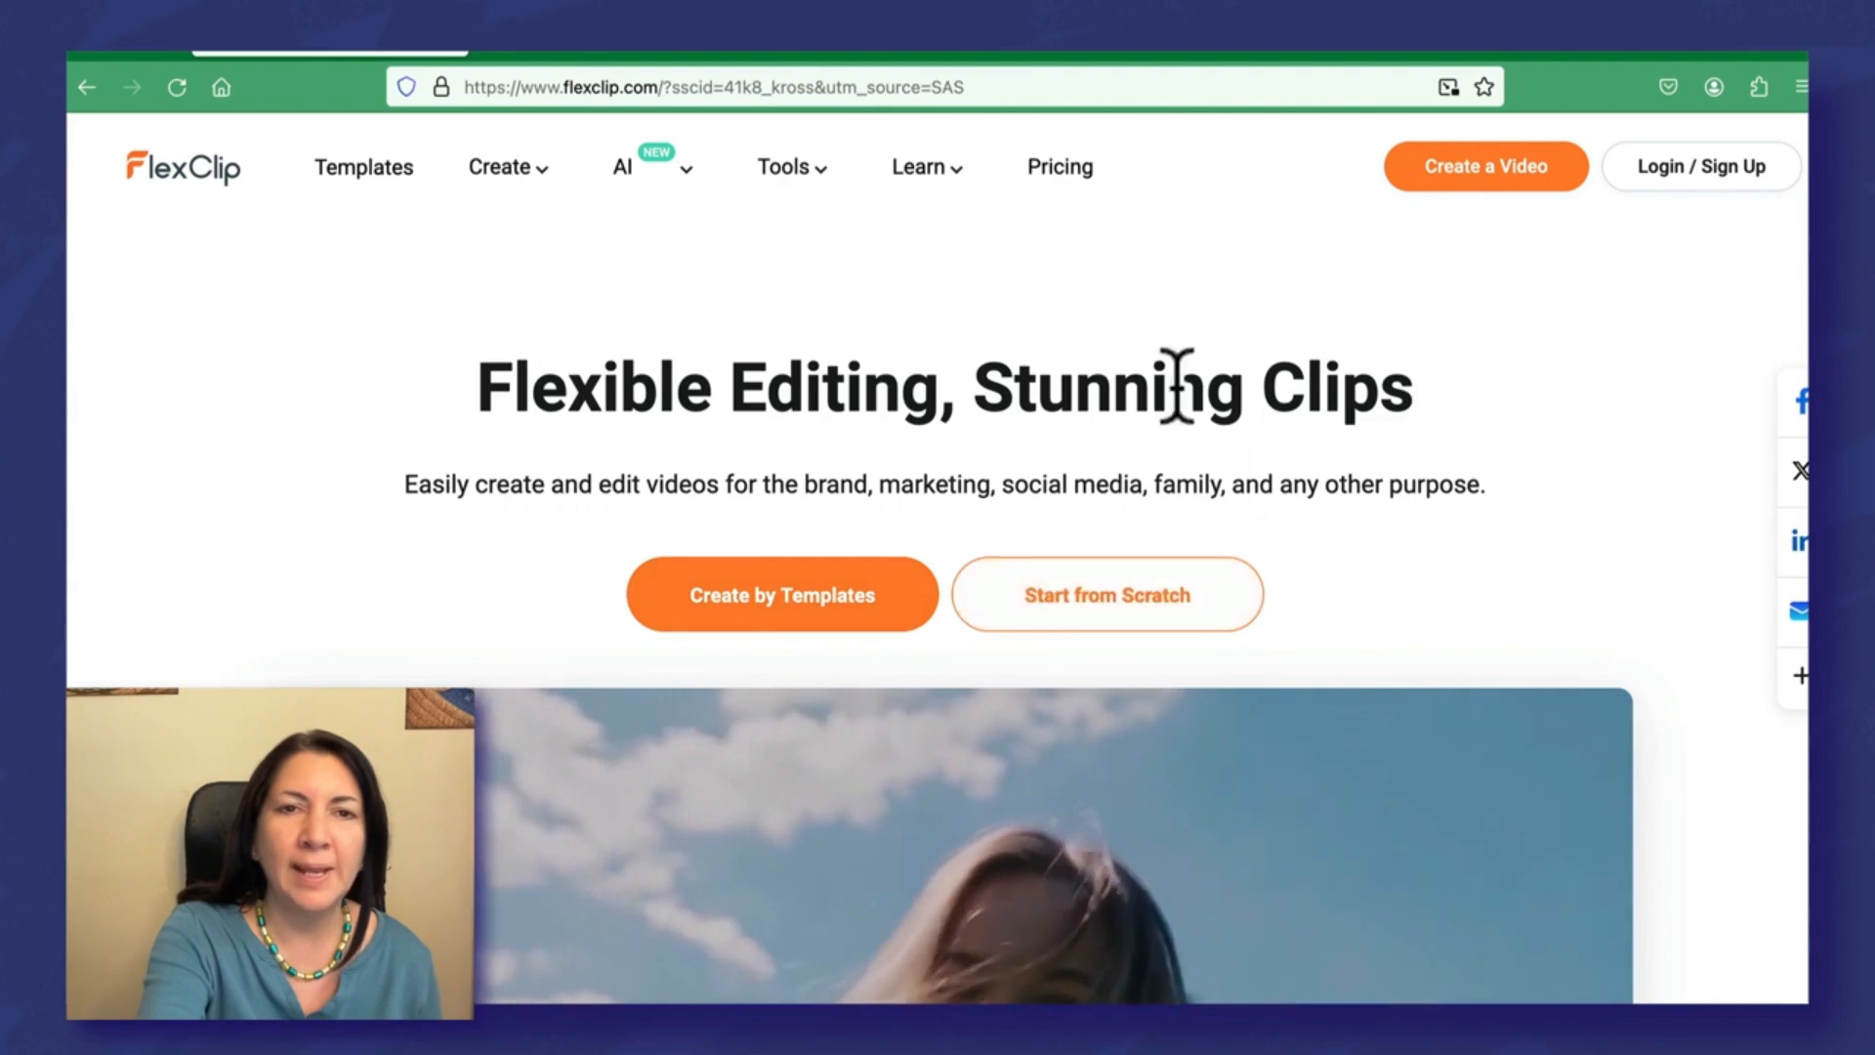
Step: Open the login and sign-up page and activate the e-mail address field for signing in
{"action": "mouse_move", "coordinate": [670, 196]}
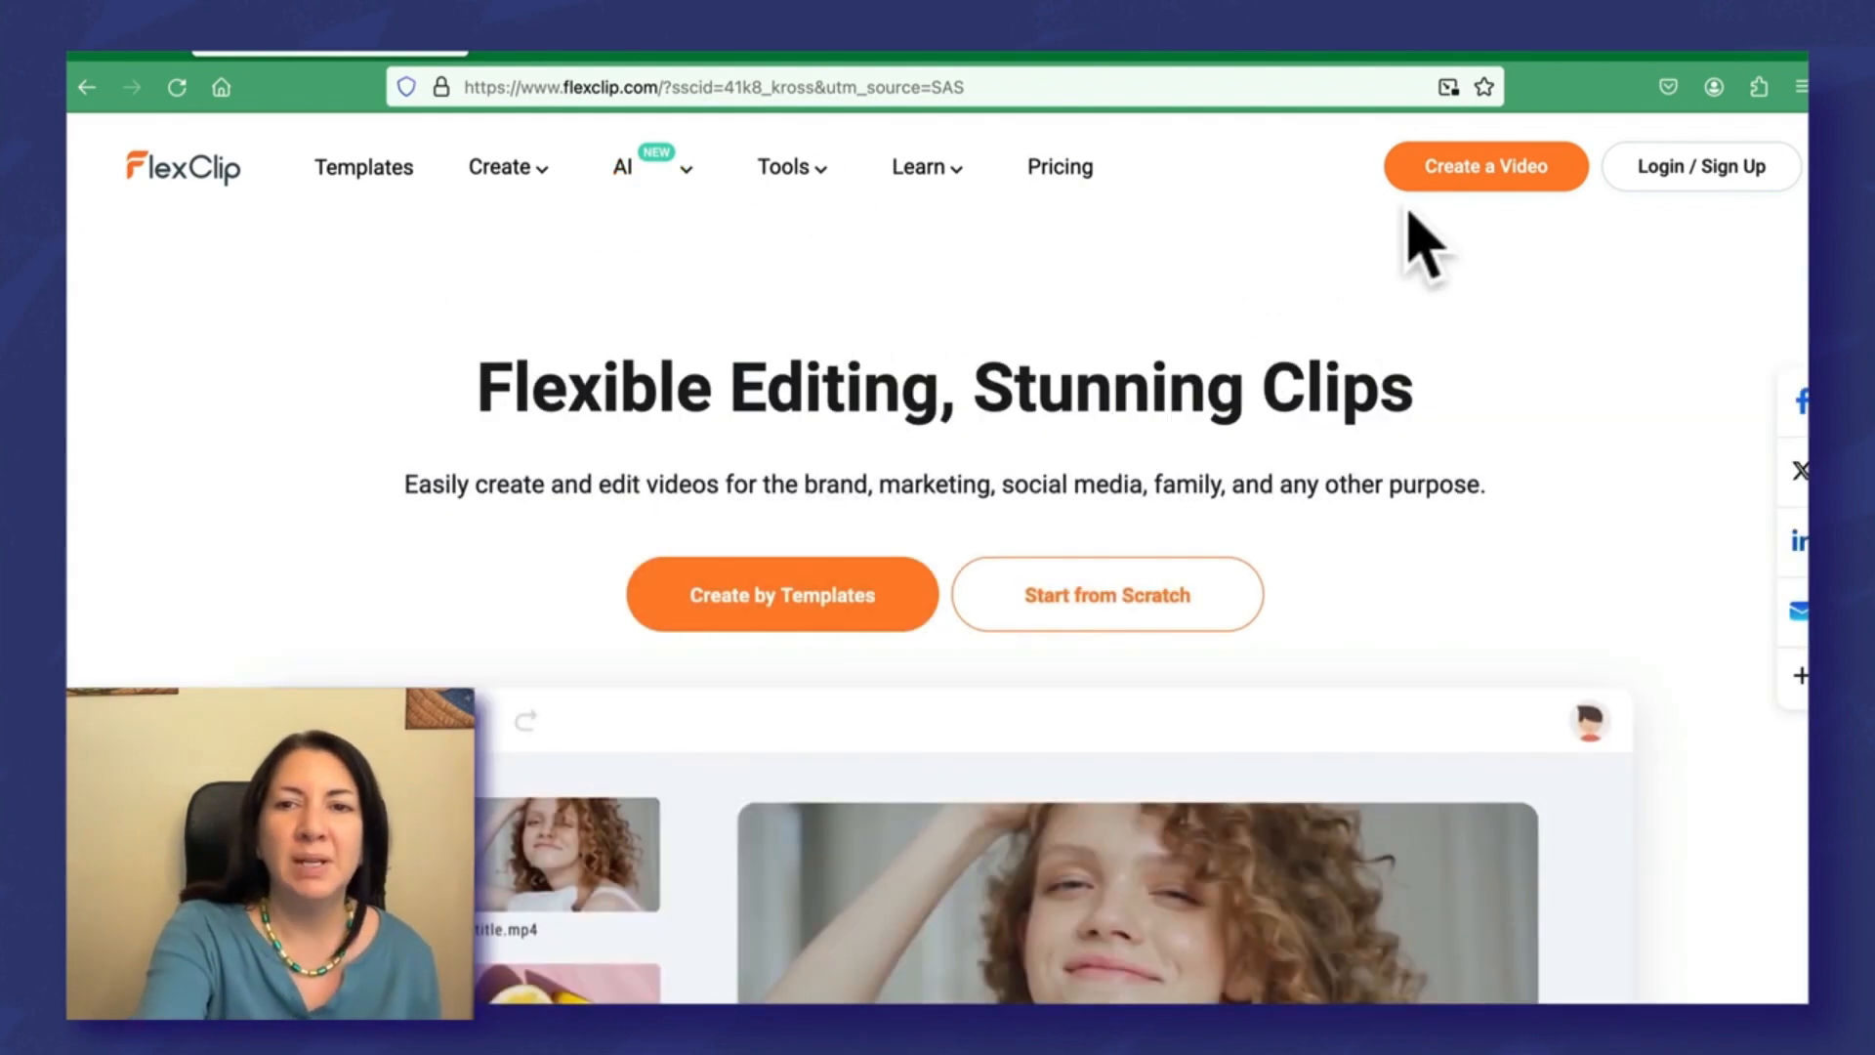
{"action": "left_click", "coordinate": [1670, 186]}
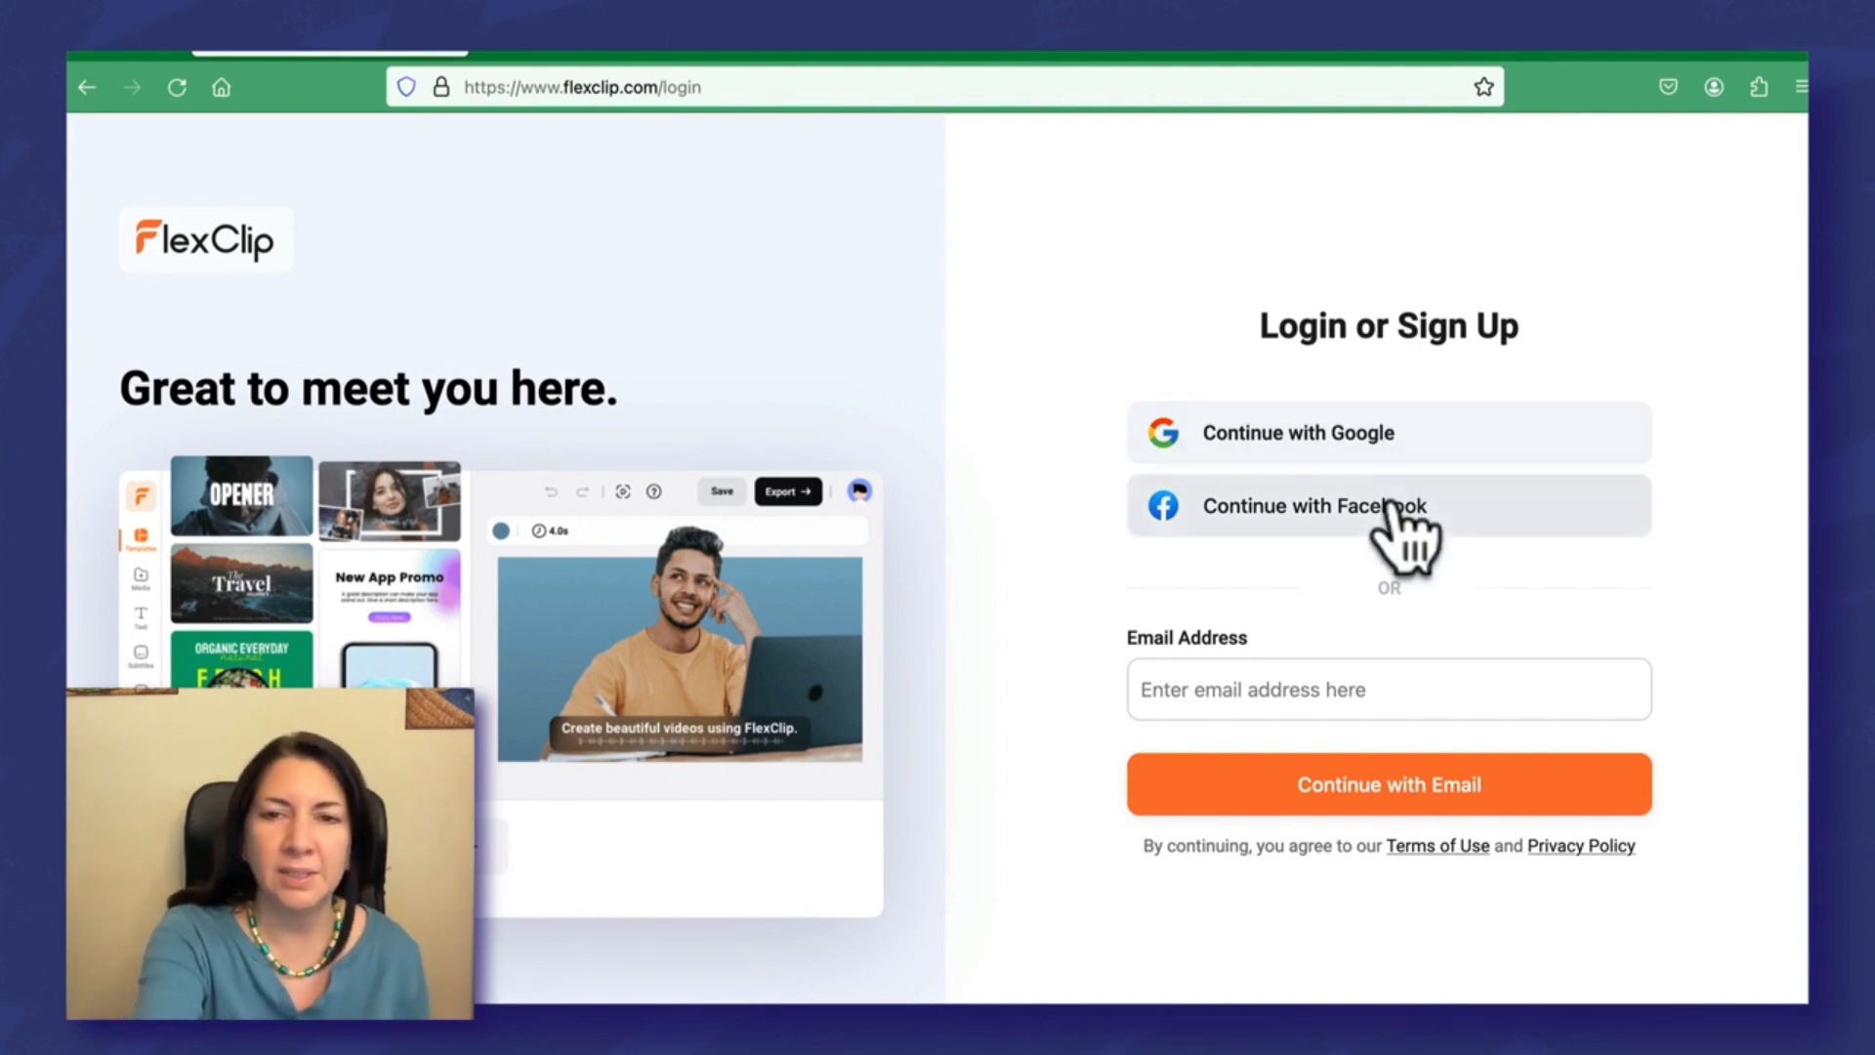
{"action": "left_click", "coordinate": [1276, 692]}
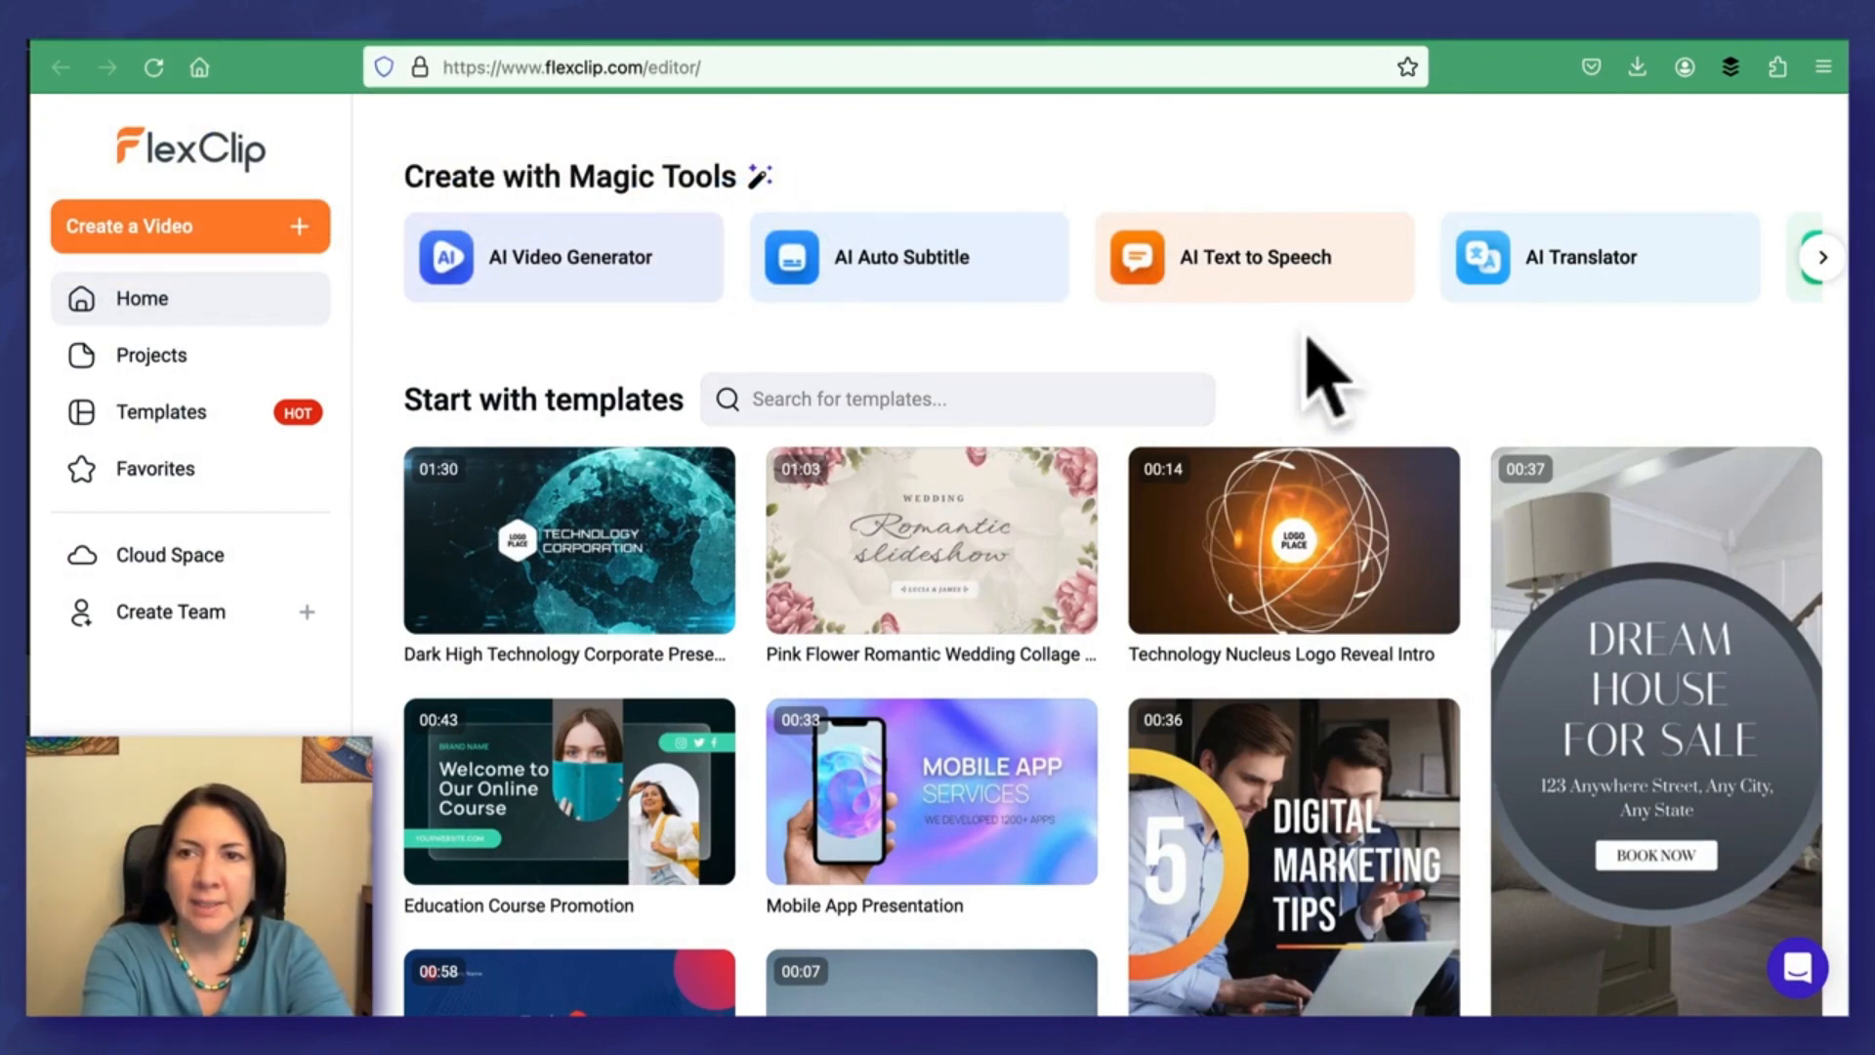
Step: Browse the starter templates on the home page to compare horizontal and vertical video designs
{"action": "mouse_move", "coordinate": [1790, 610]}
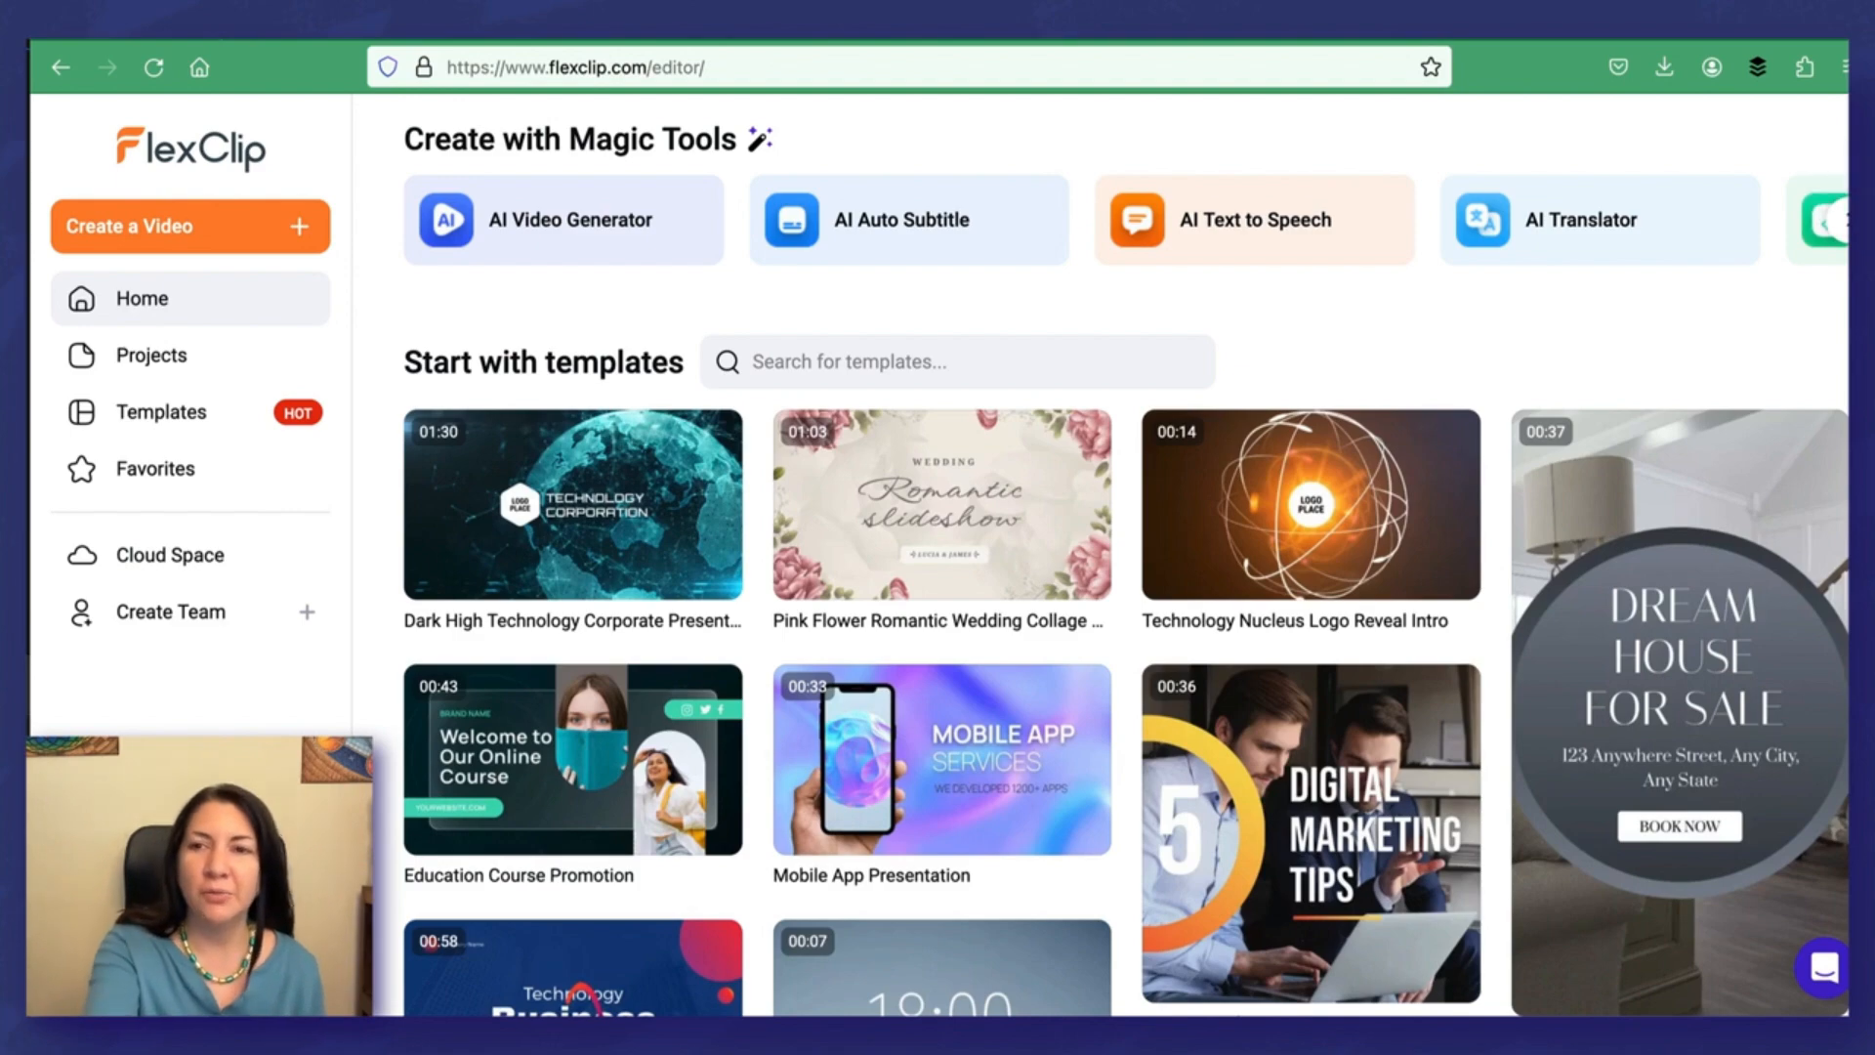
{"action": "scroll", "coordinate": [1126, 554], "scroll_direction": "down", "scroll_amount": 5}
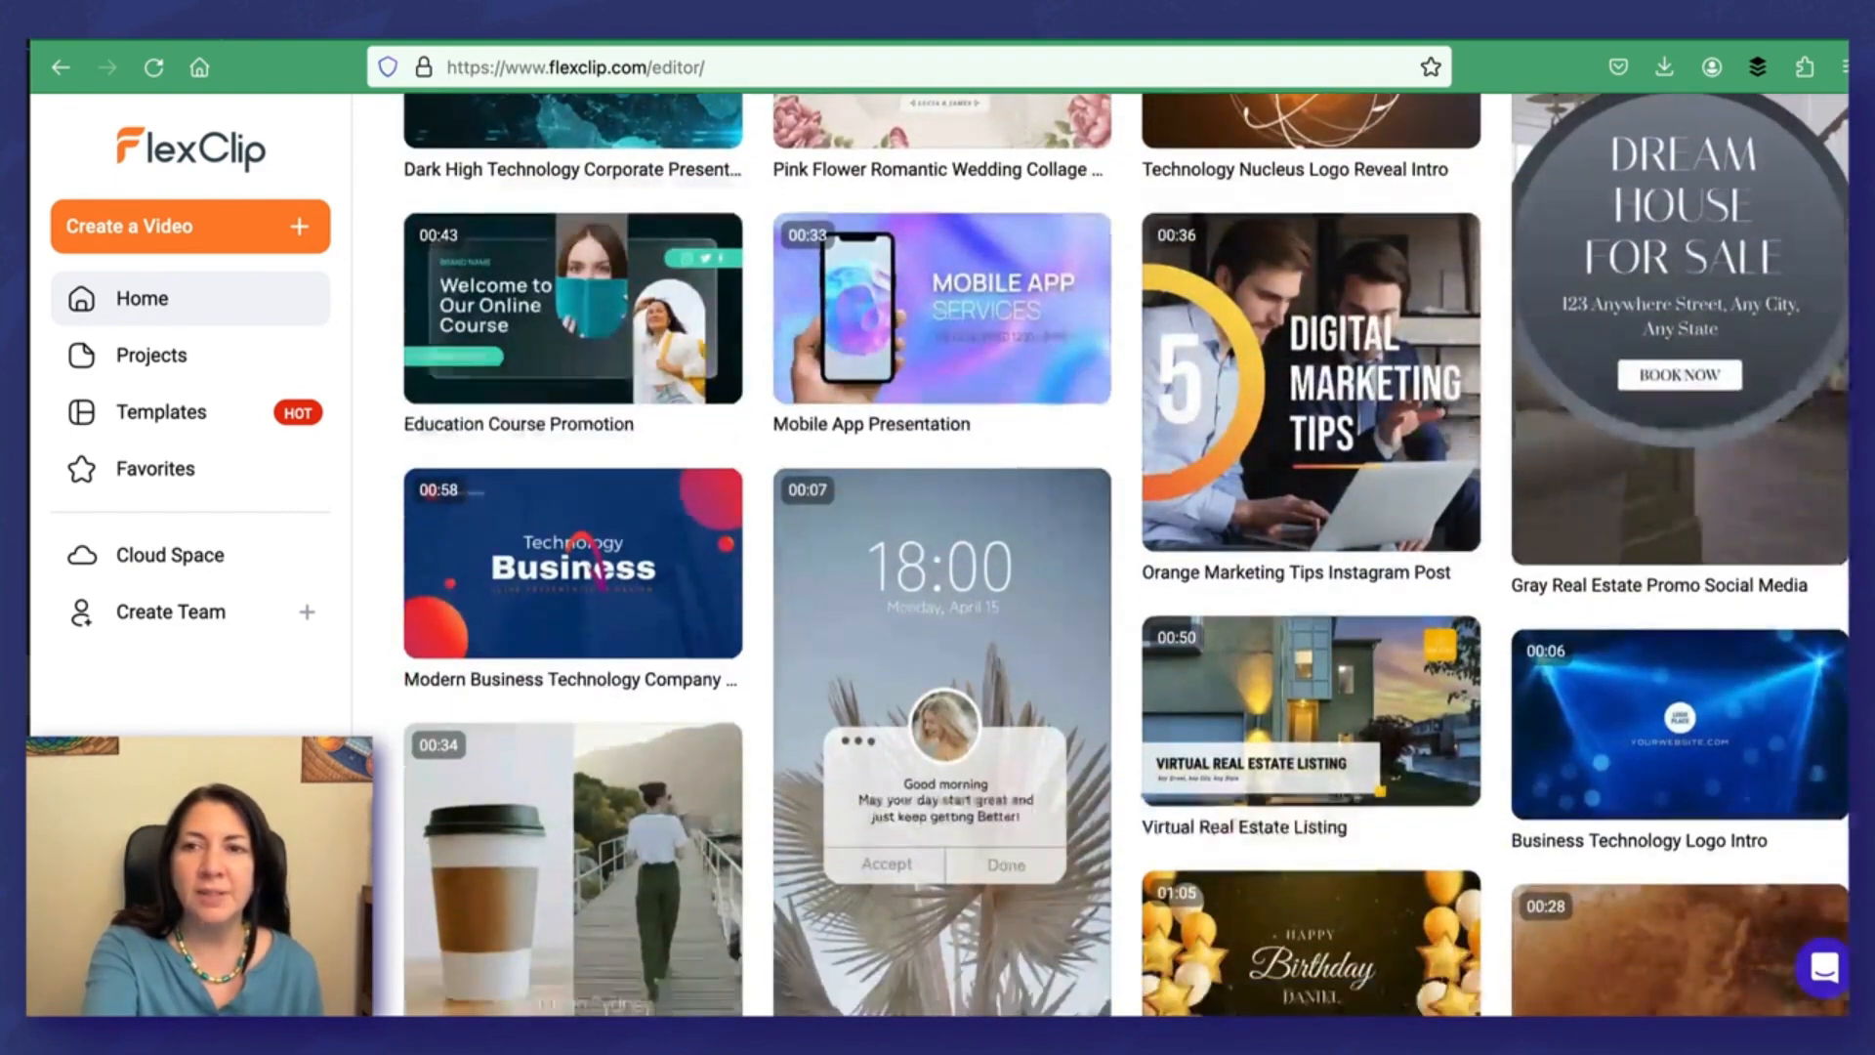
{"action": "scroll", "coordinate": [1127, 554], "scroll_direction": "down", "scroll_amount": 2}
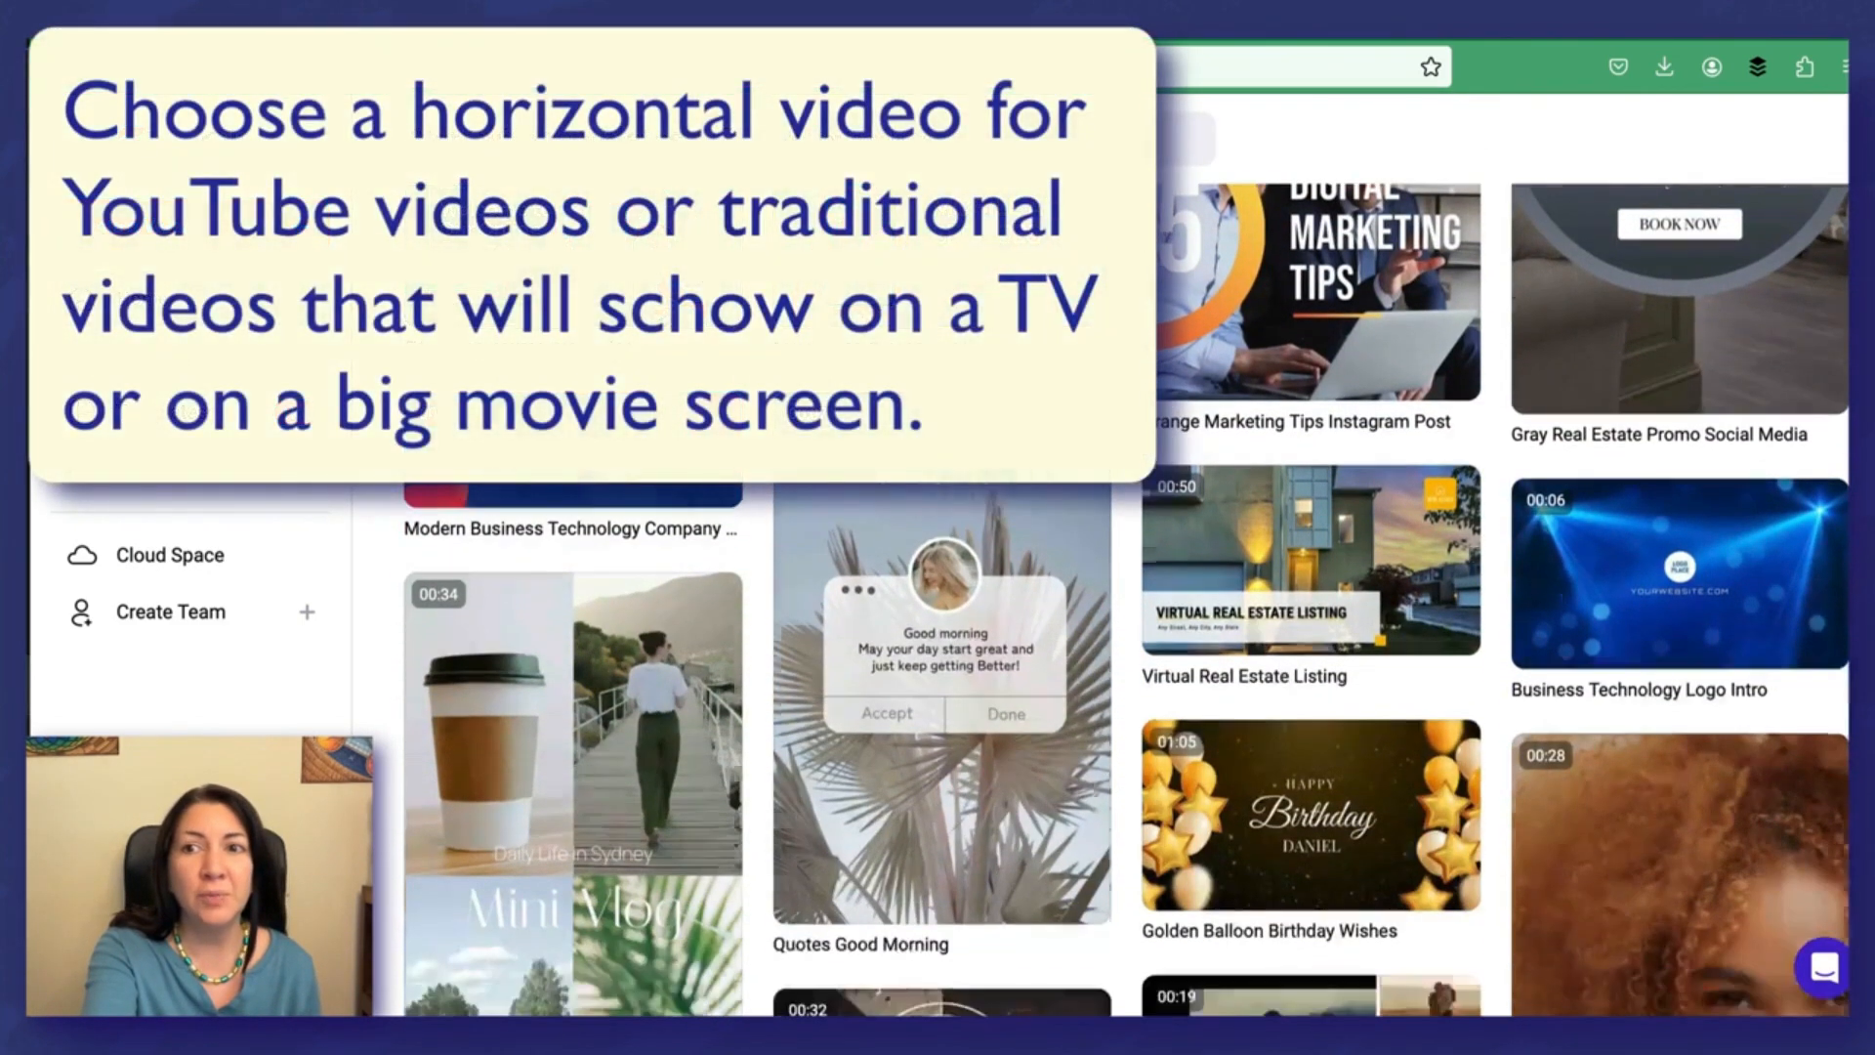
{"action": "scroll", "coordinate": [1126, 599], "scroll_direction": "up", "scroll_amount": 1}
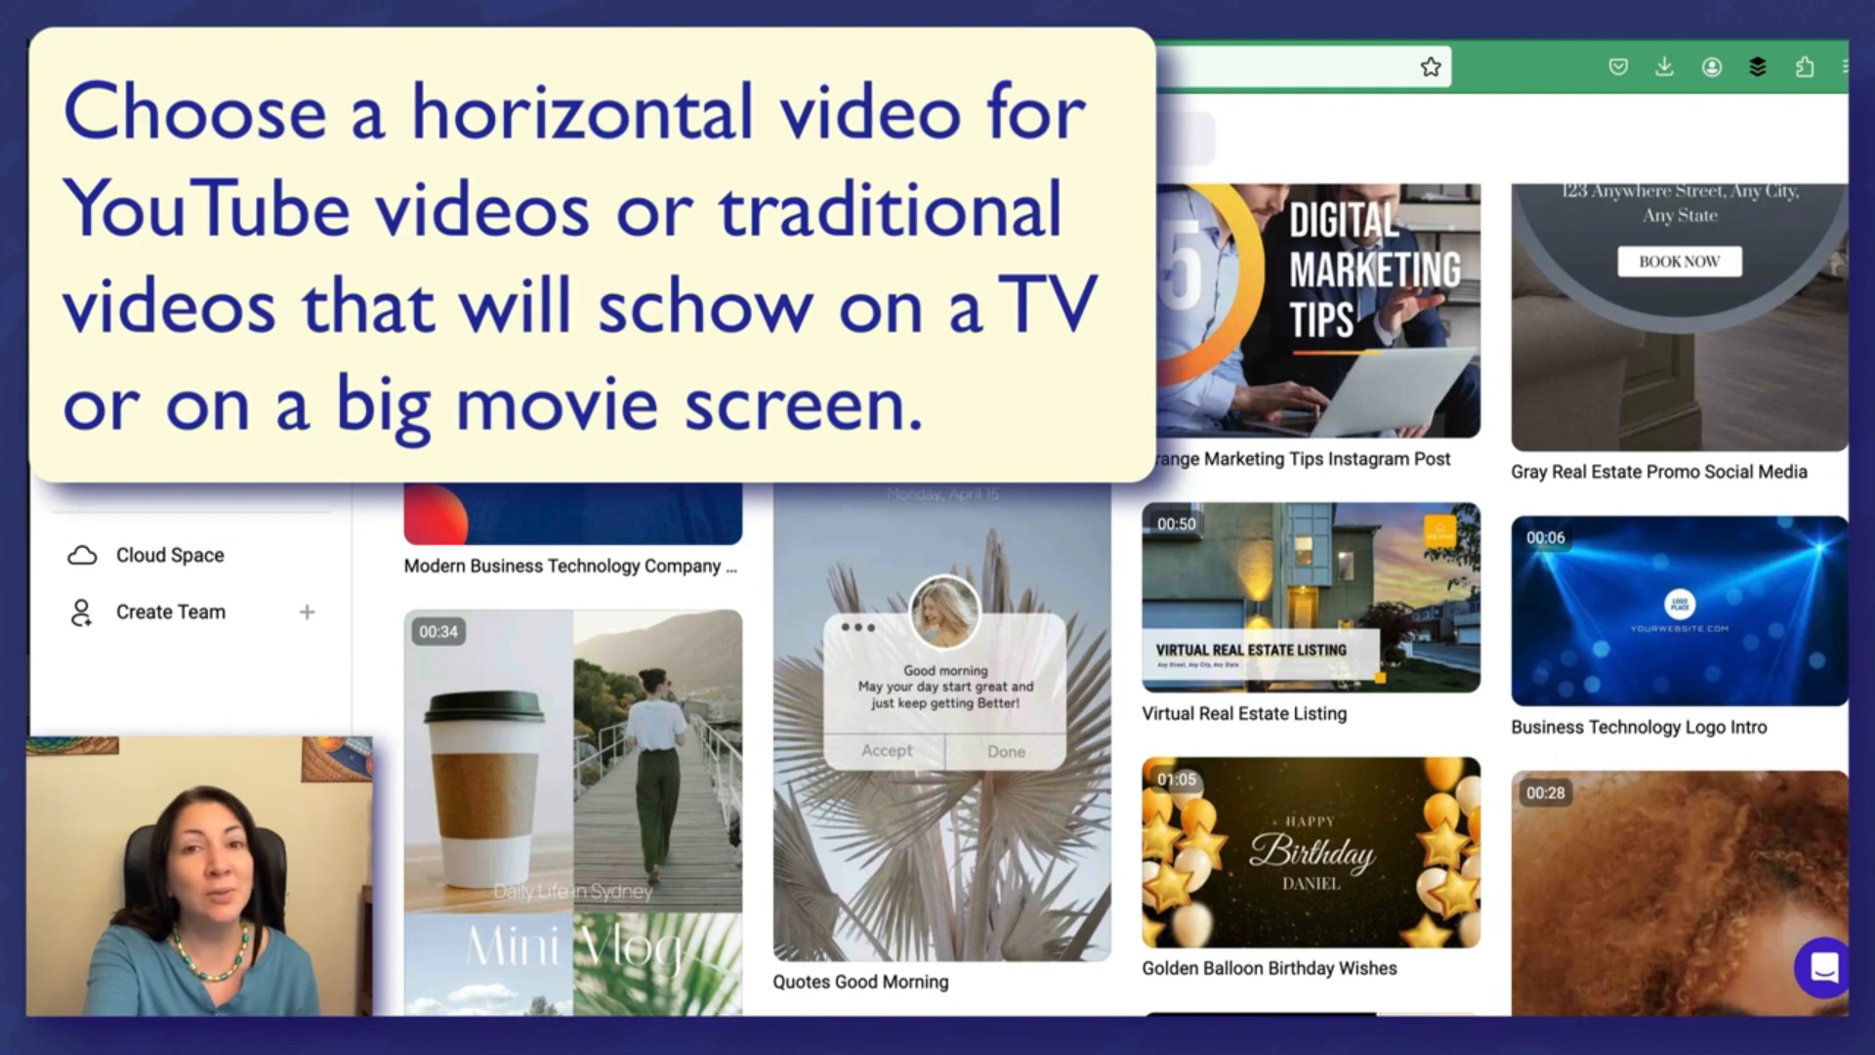
{"action": "scroll", "coordinate": [1126, 599], "scroll_direction": "up", "scroll_amount": 1}
{"action": "scroll", "coordinate": [1126, 599], "scroll_direction": "down", "scroll_amount": 2}
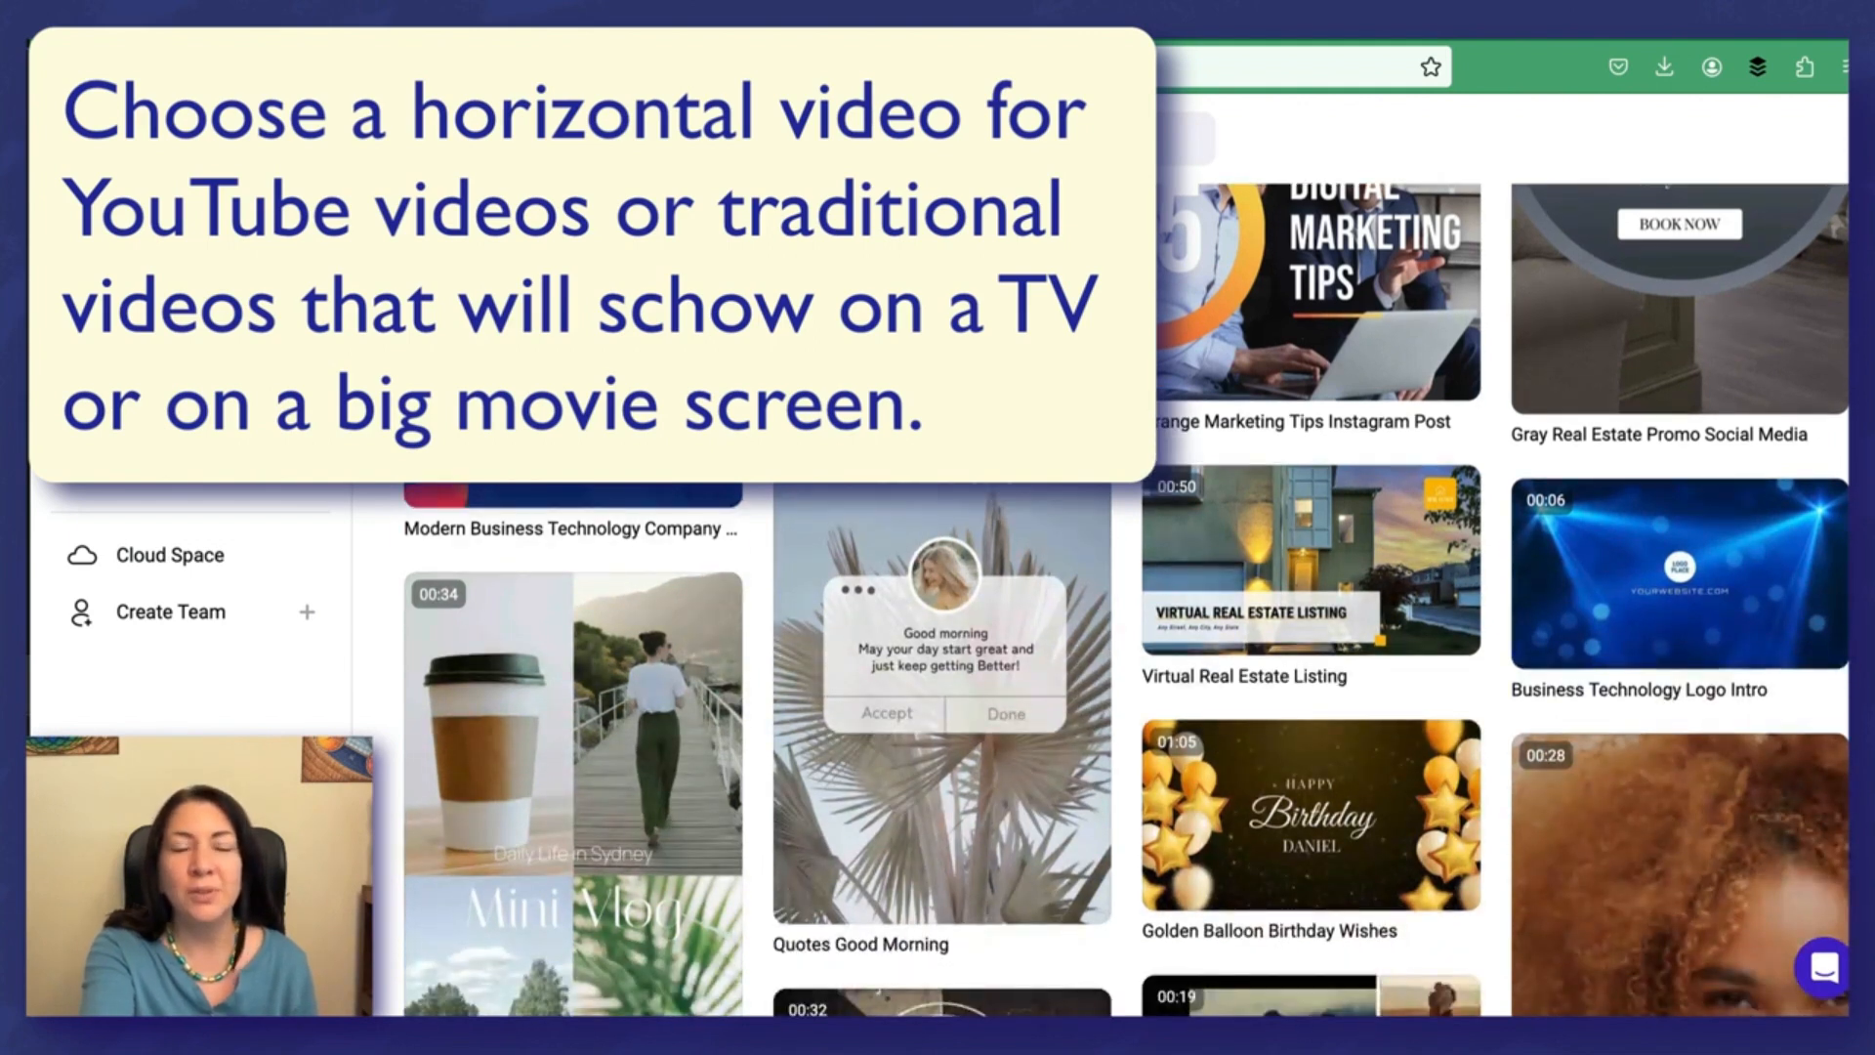
{"action": "scroll", "coordinate": [1126, 599], "scroll_direction": "up", "scroll_amount": 1}
{"action": "scroll", "coordinate": [1126, 599], "scroll_direction": "down", "scroll_amount": 8}
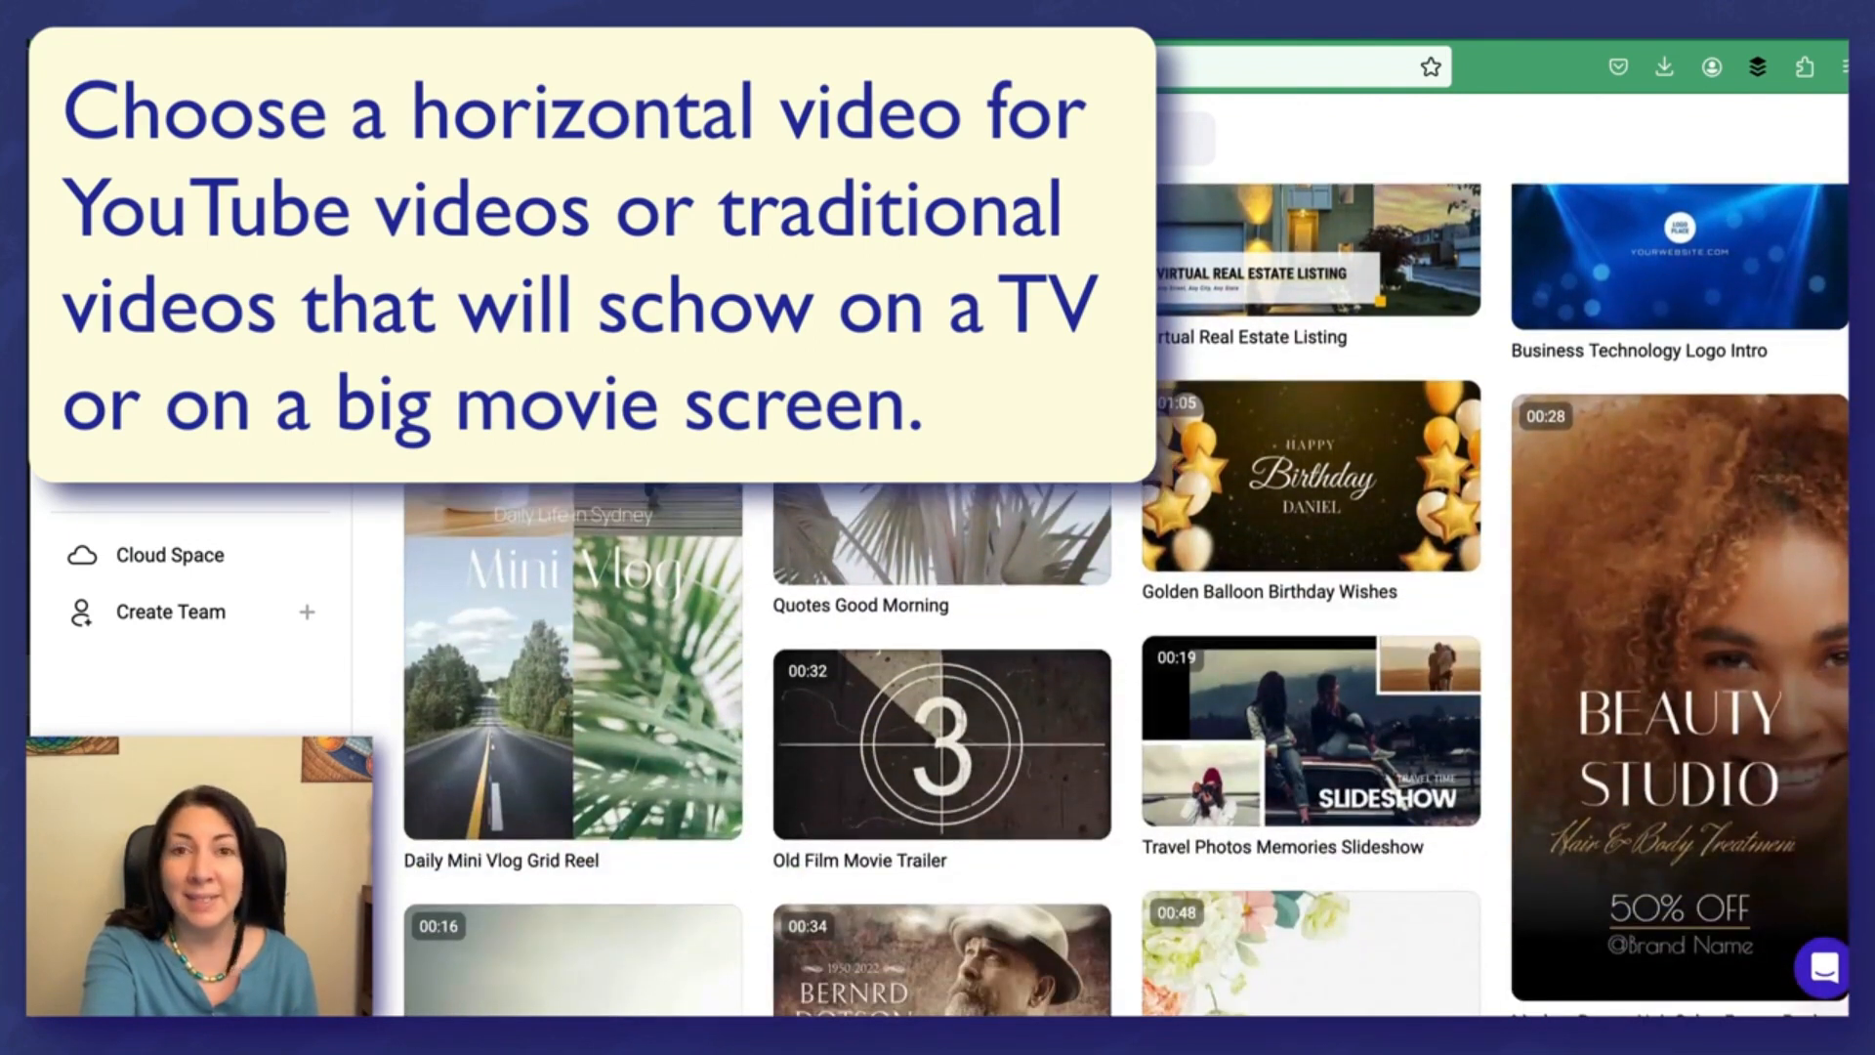
{"action": "scroll", "coordinate": [1126, 598], "scroll_direction": "down", "scroll_amount": 20}
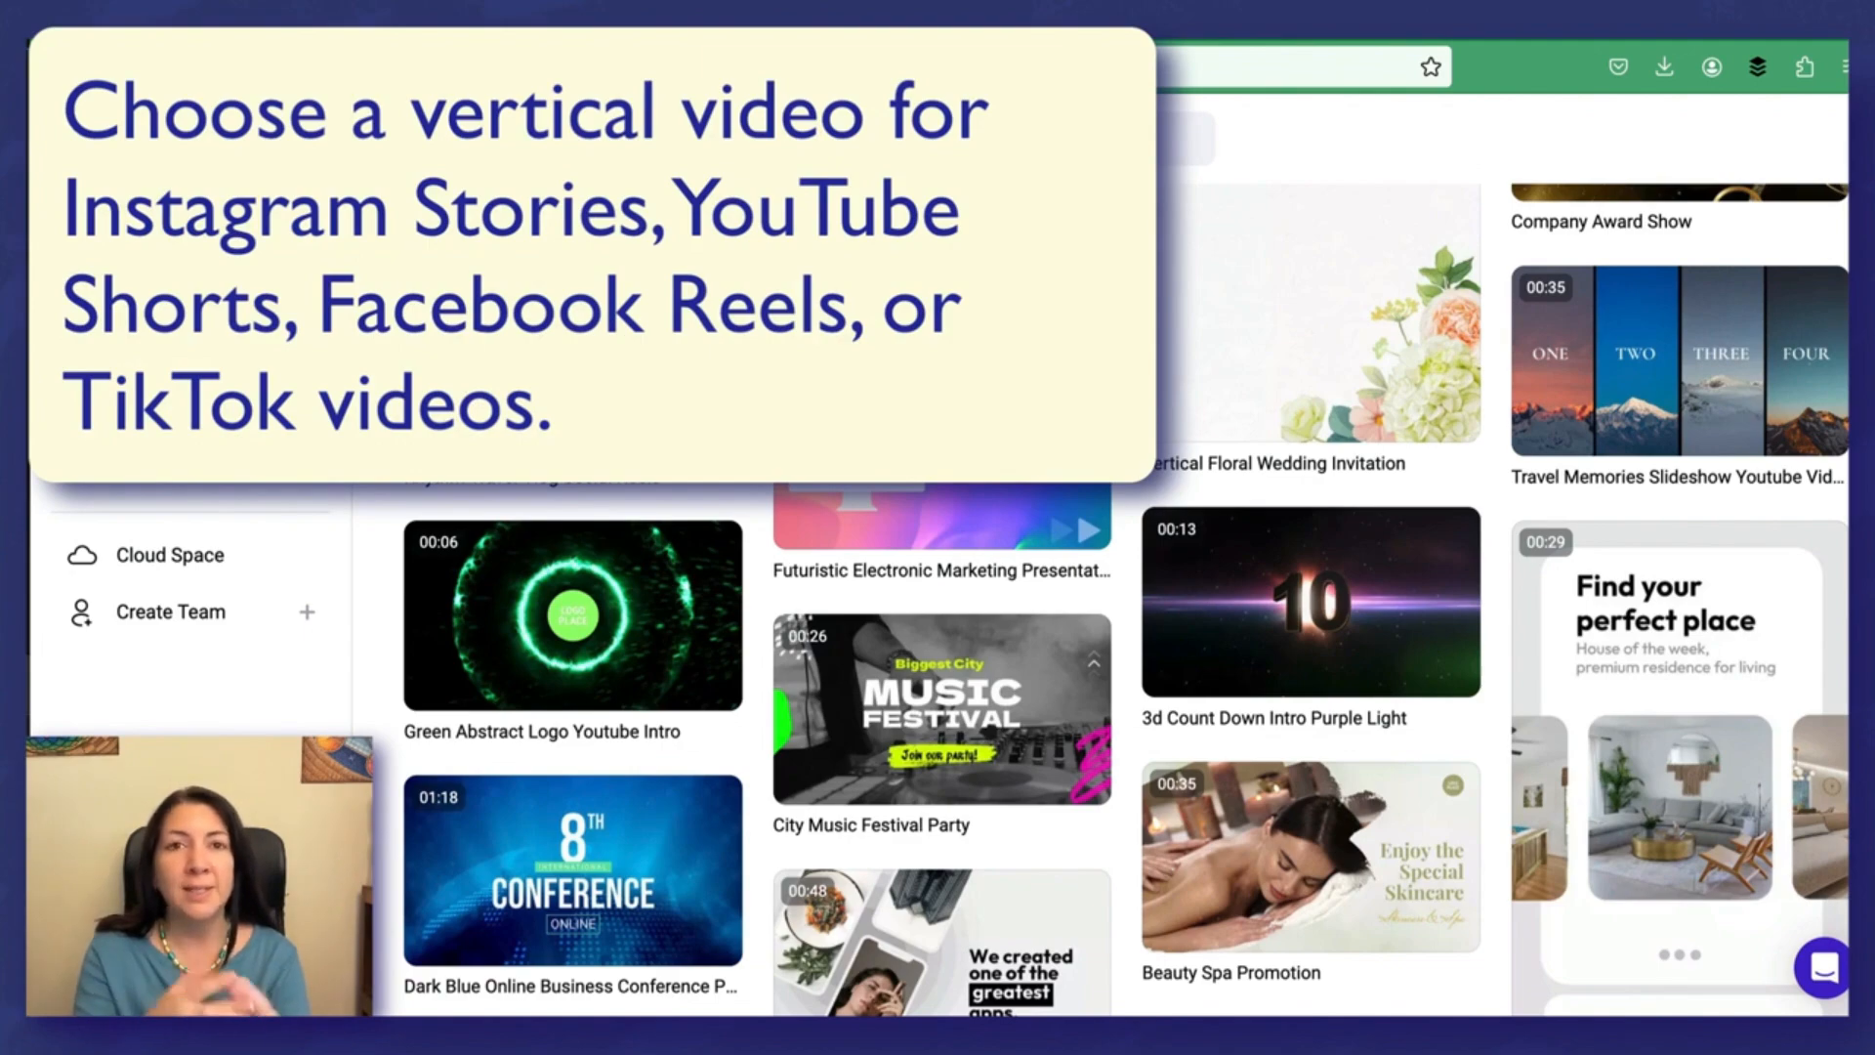
{"action": "scroll", "coordinate": [1126, 599], "scroll_direction": "down", "scroll_amount": 6}
{"action": "scroll", "coordinate": [1126, 599], "scroll_direction": "up", "scroll_amount": 13}
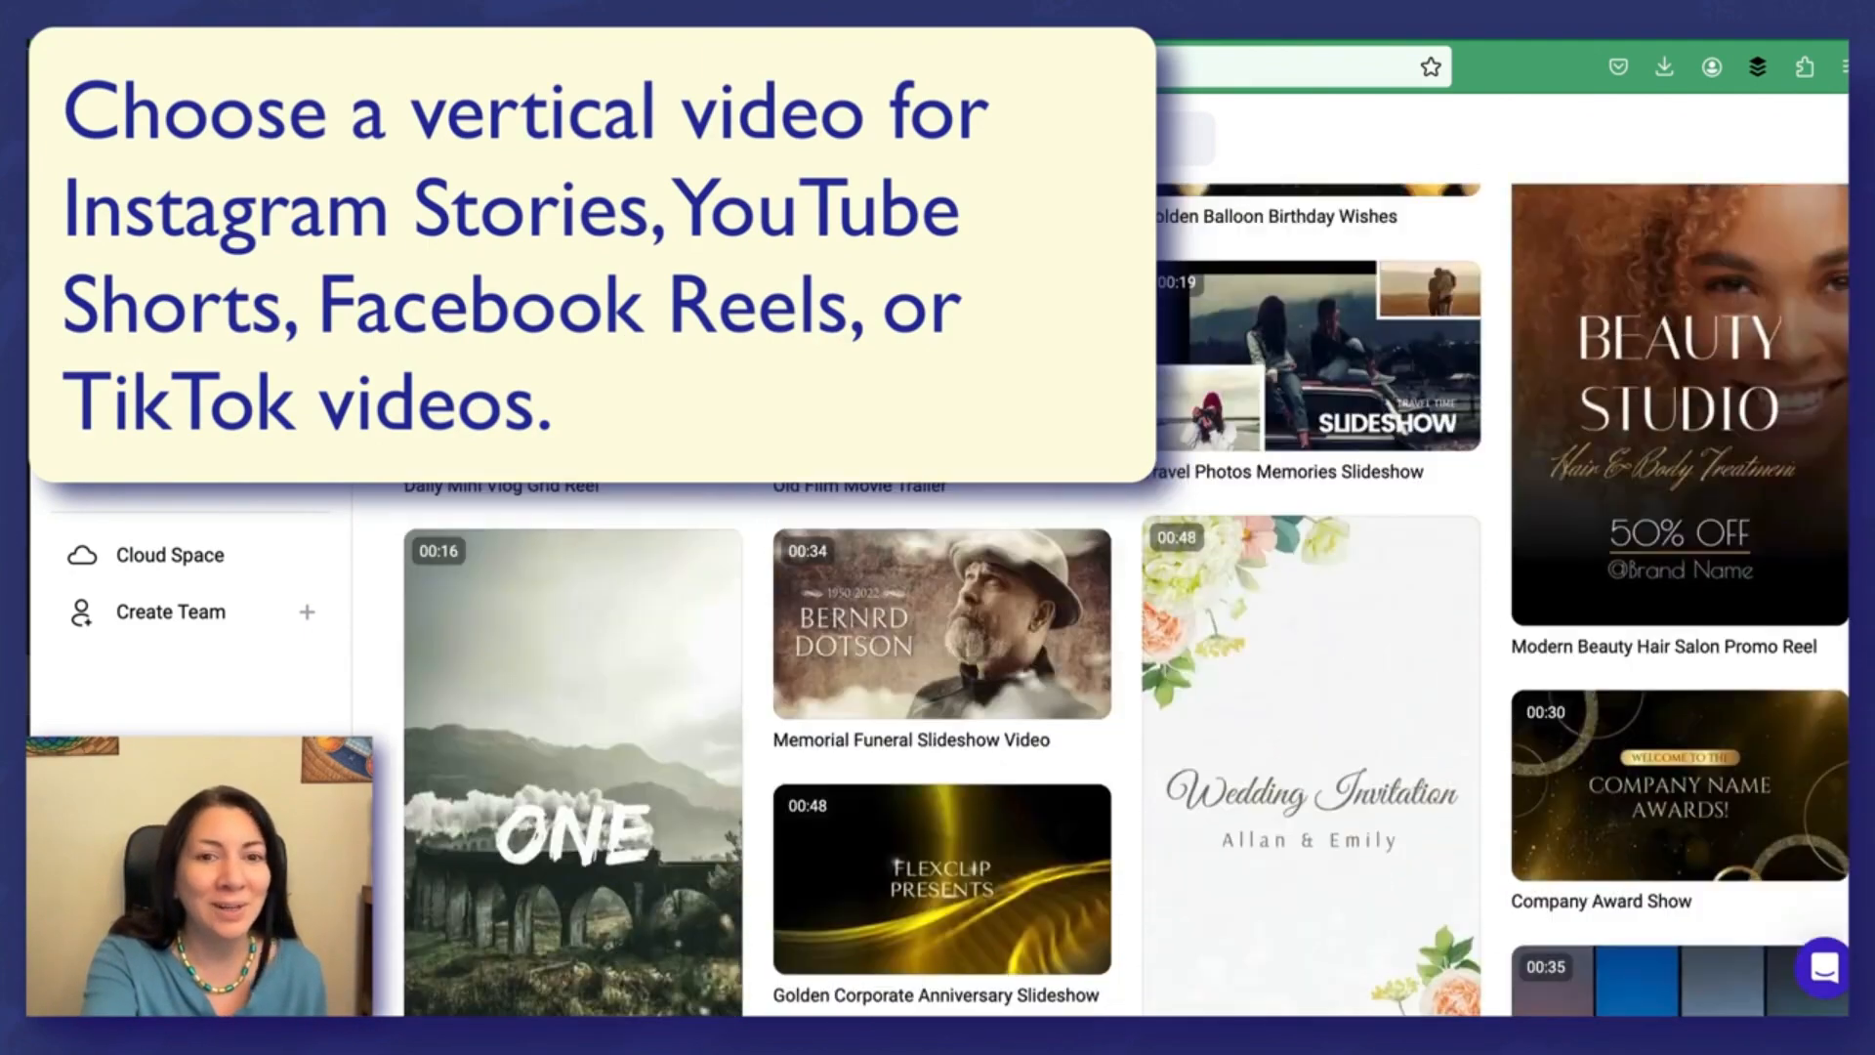
{"action": "scroll", "coordinate": [1127, 599], "scroll_direction": "up", "scroll_amount": 10}
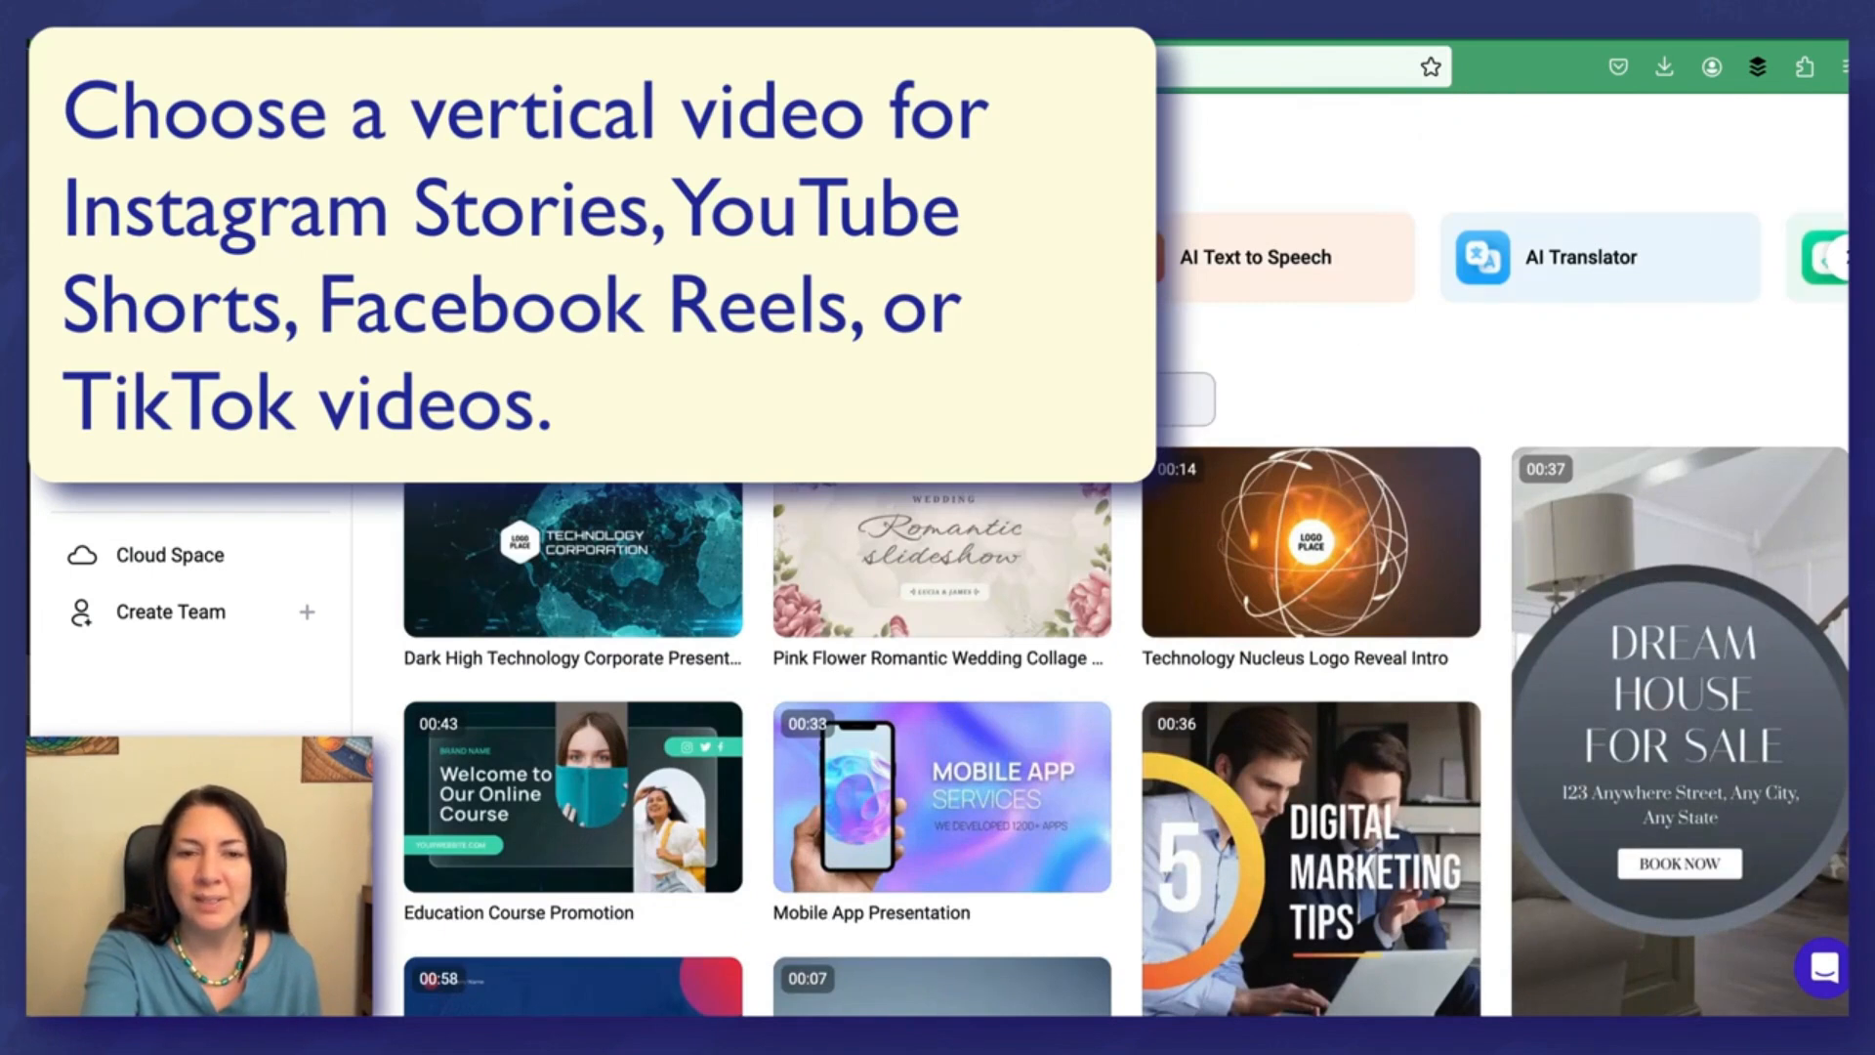
Step: Search the templates for "artist" and open the Youtube Art Outro template
{"action": "left_click", "coordinate": [952, 401]}
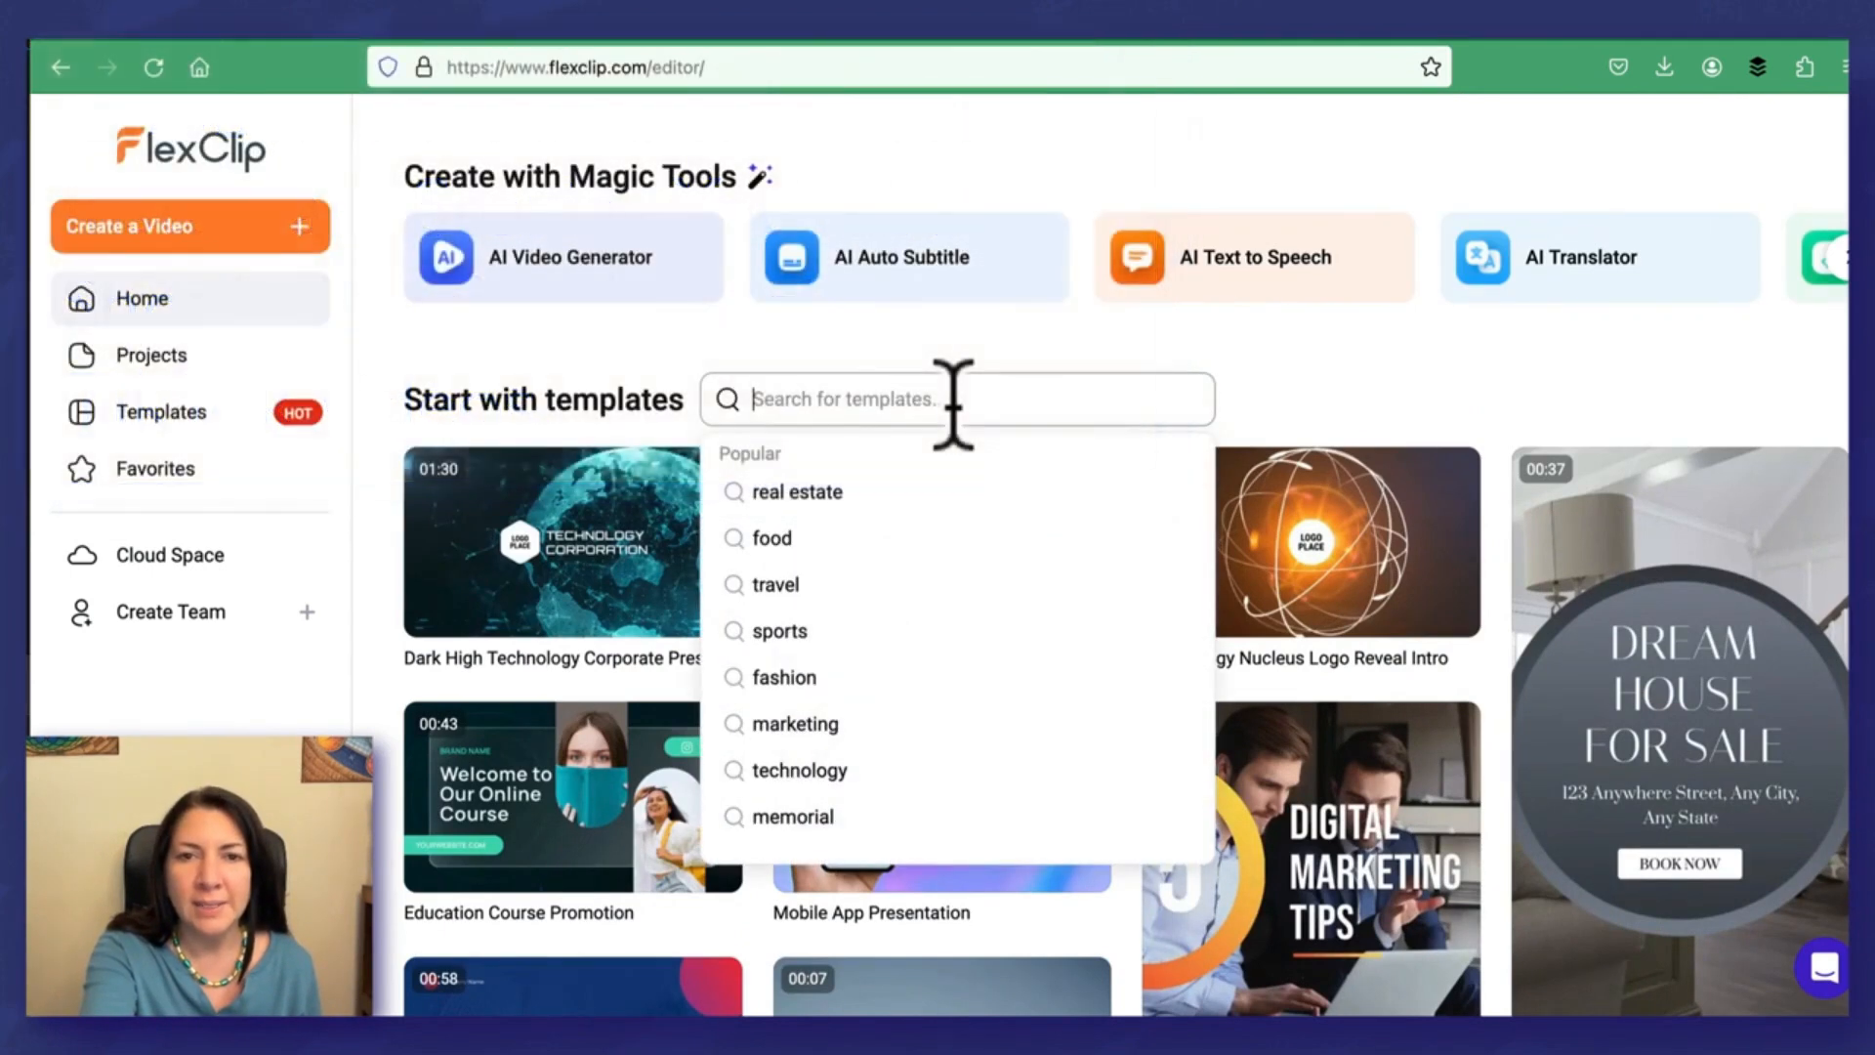
{"action": "type", "text": "artist"}
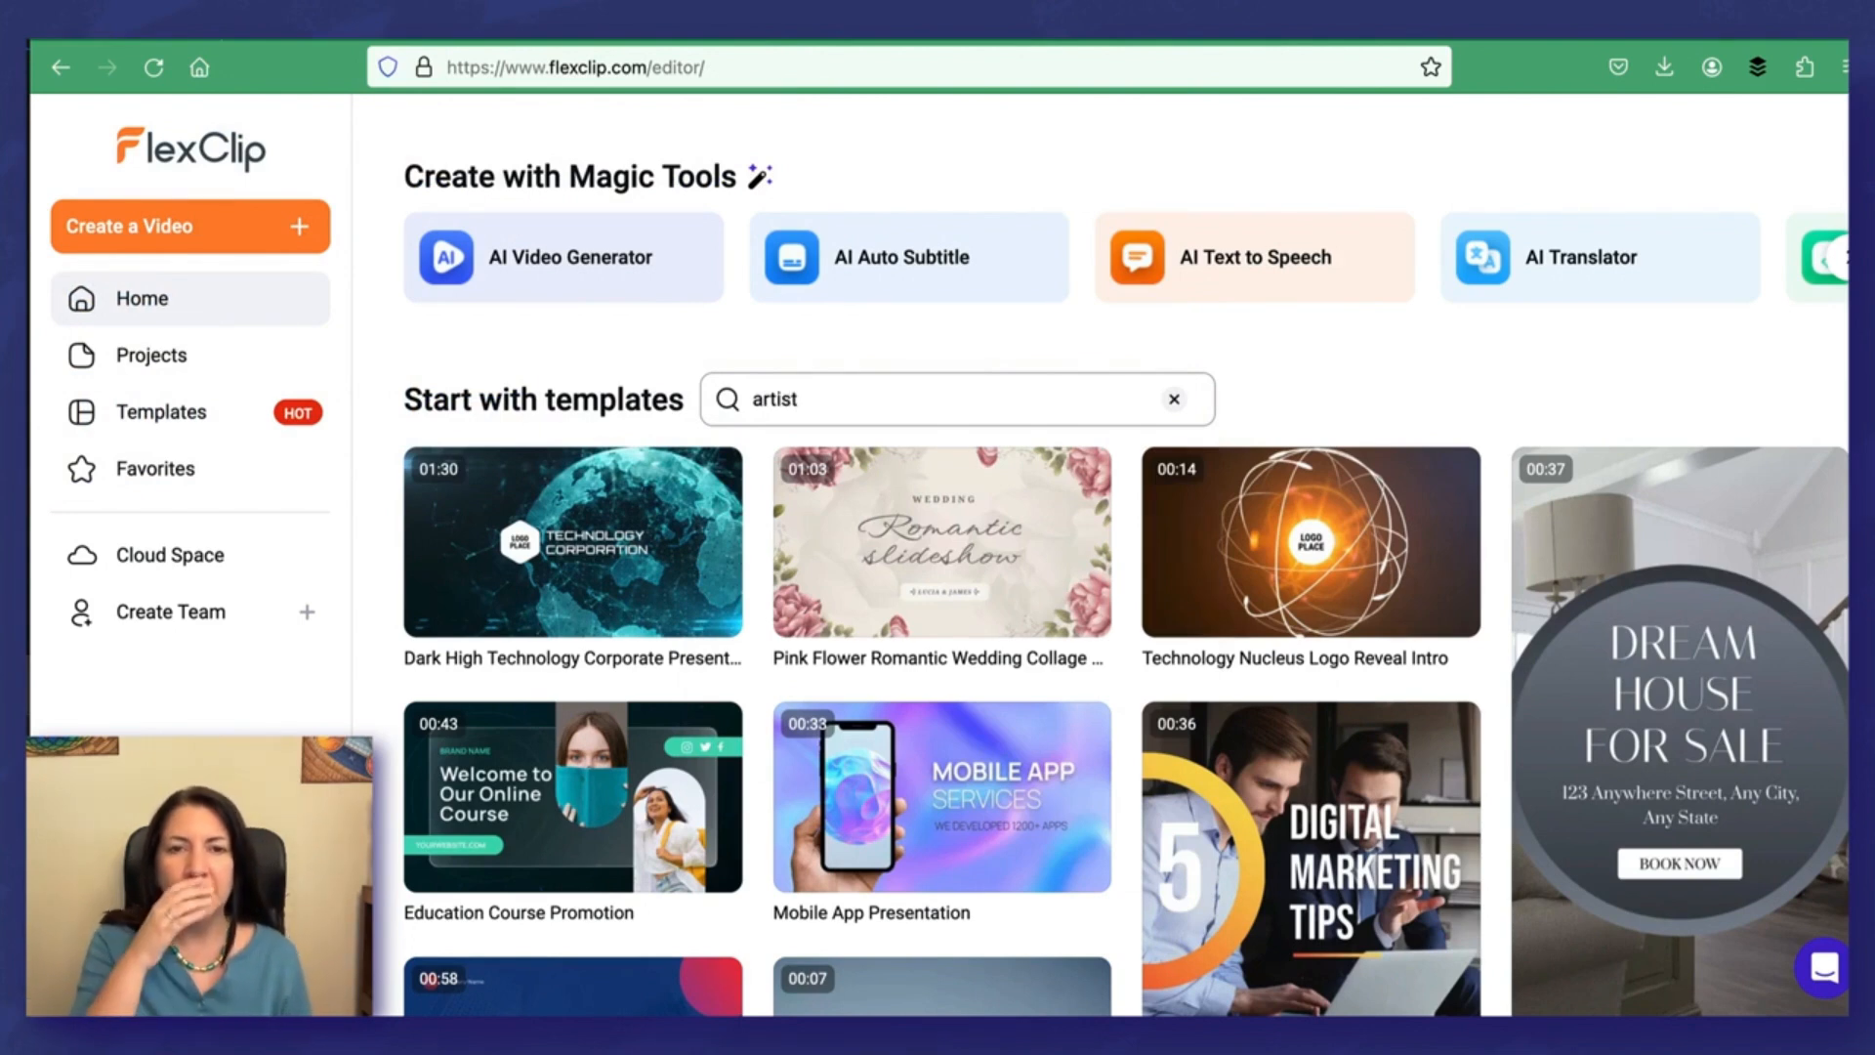
{"action": "key", "text": "Return"}
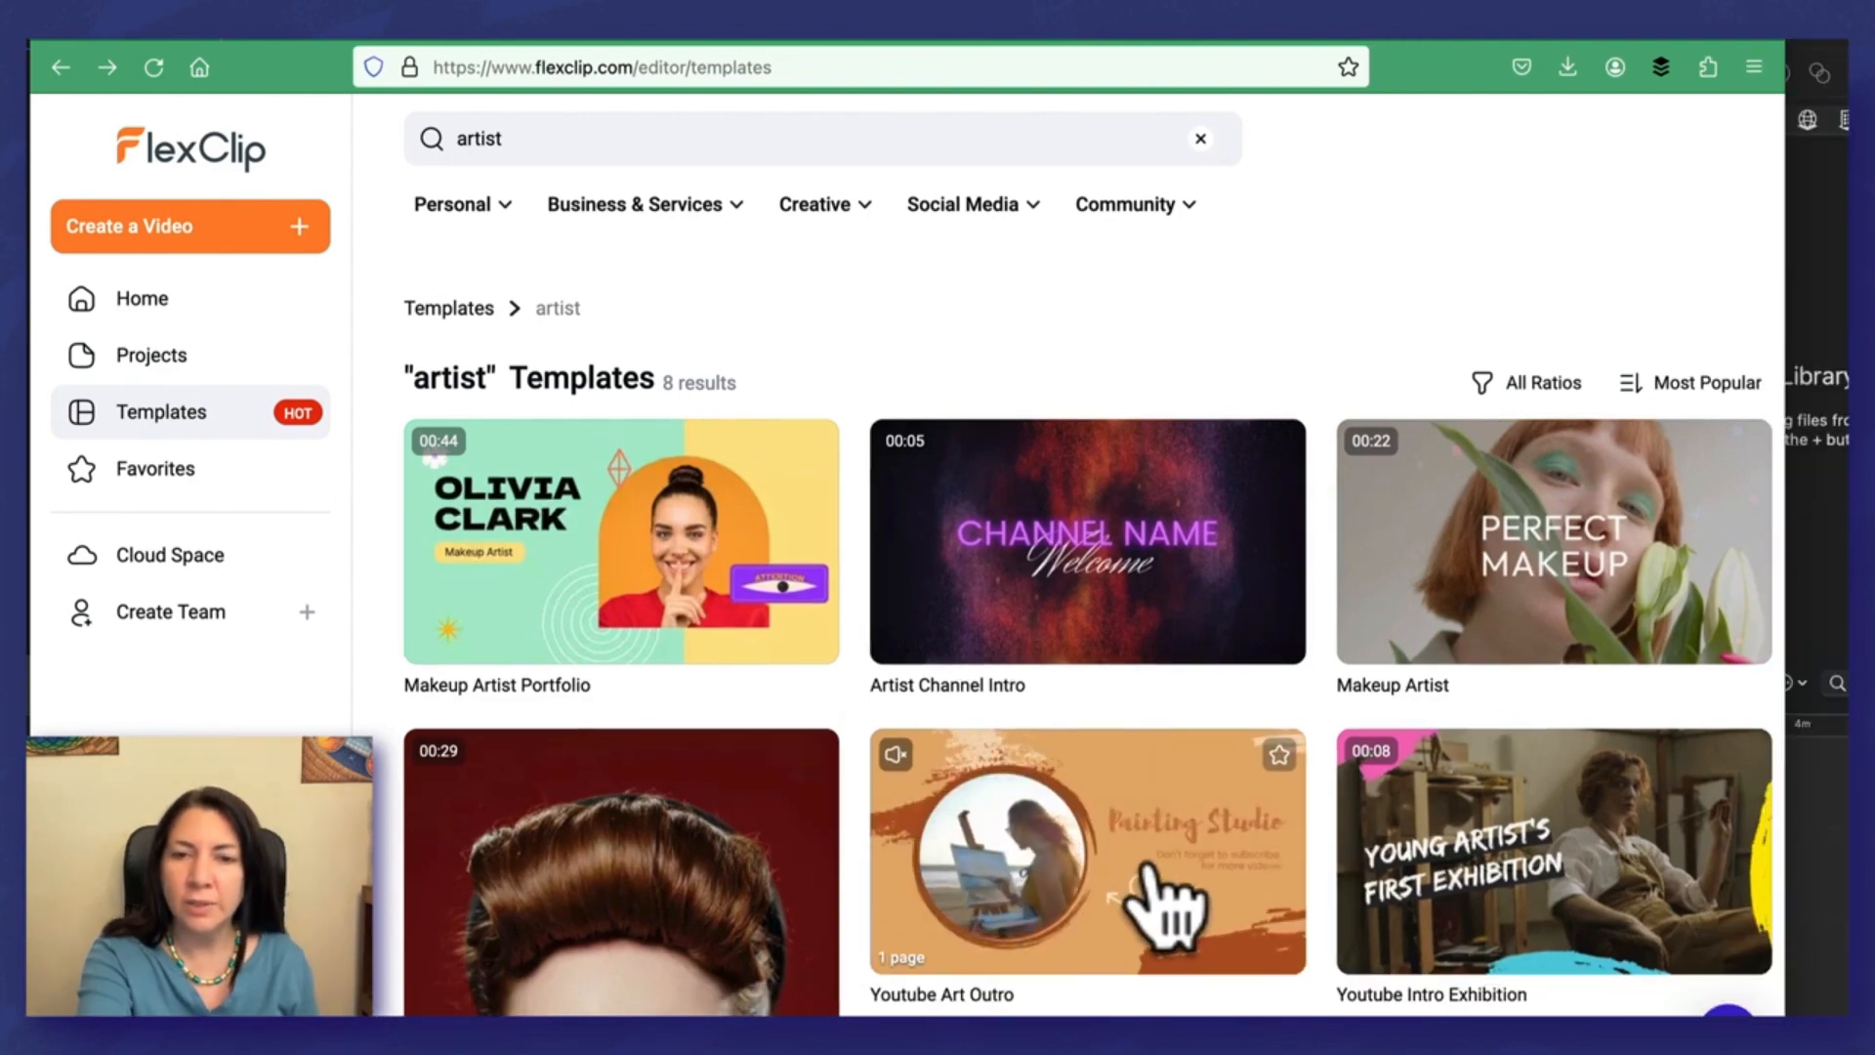
{"action": "left_click", "coordinate": [1150, 869]}
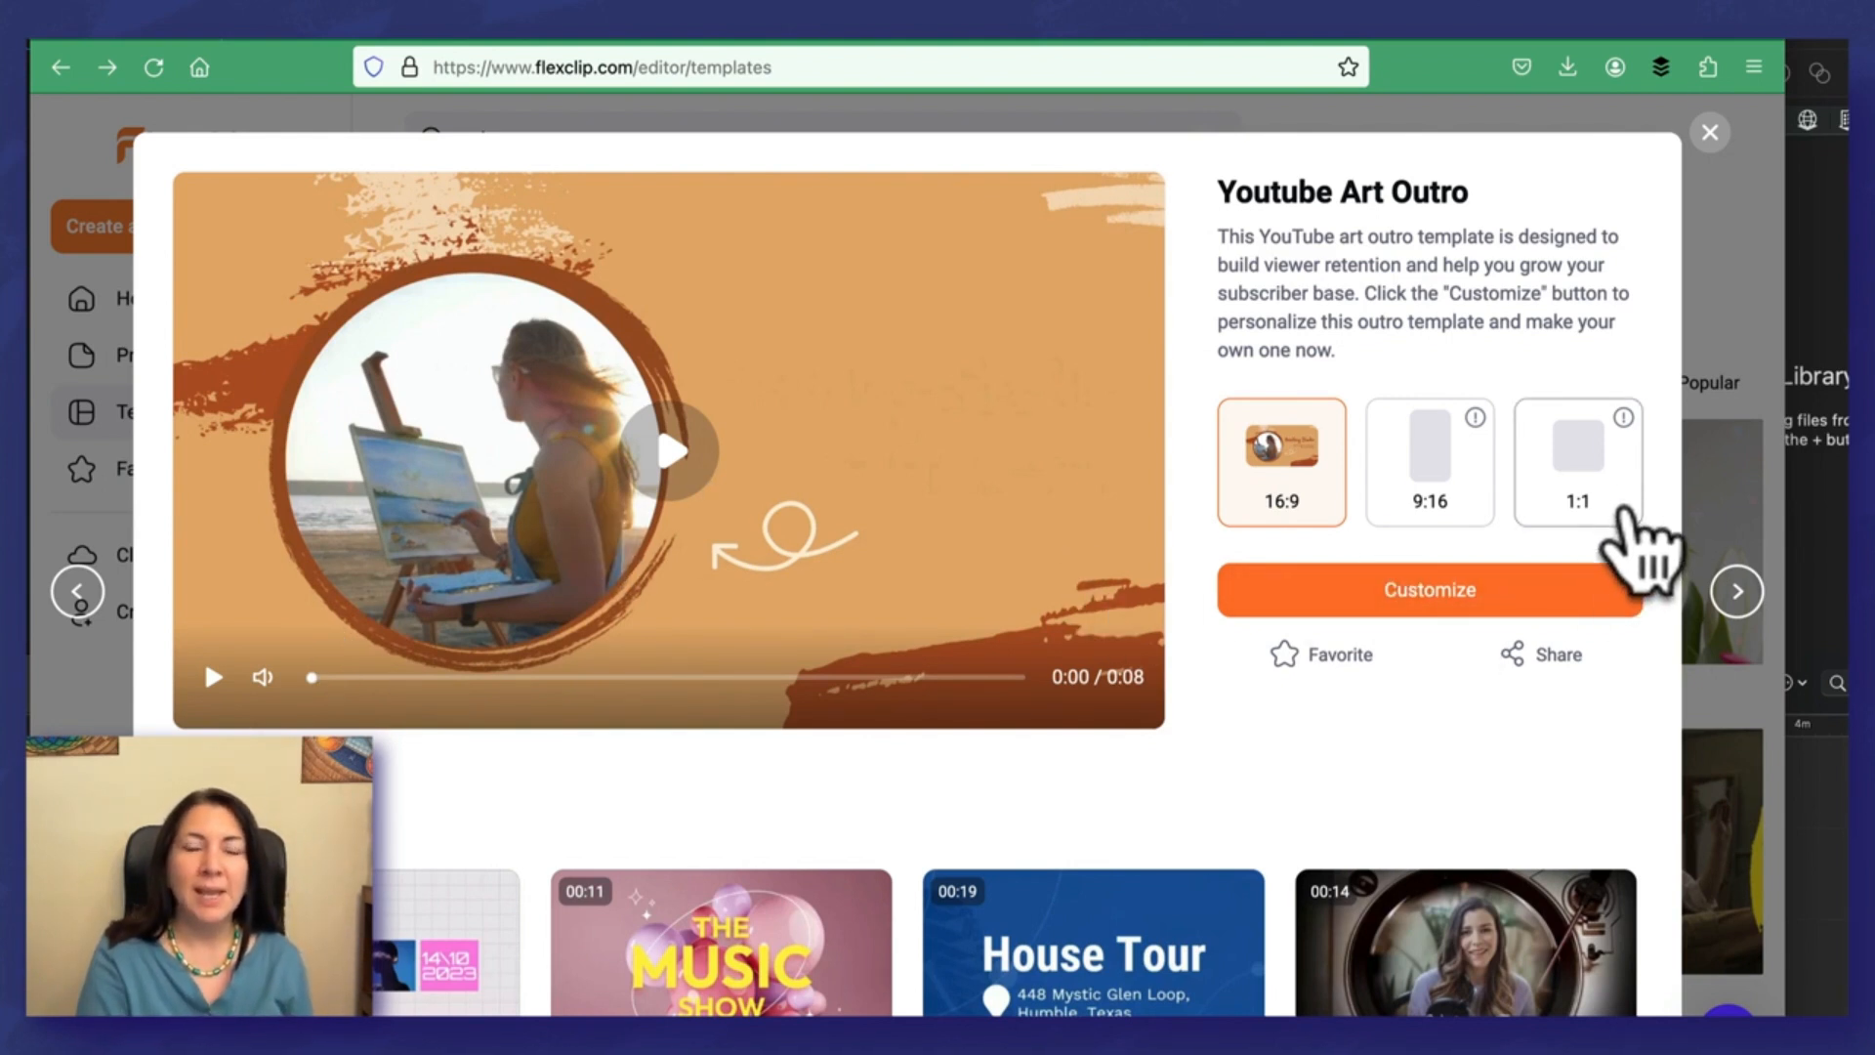
Step: Choose the 9:16 ratio for the Youtube Art Outro template and start customizing it
{"action": "left_click", "coordinate": [1616, 502]}
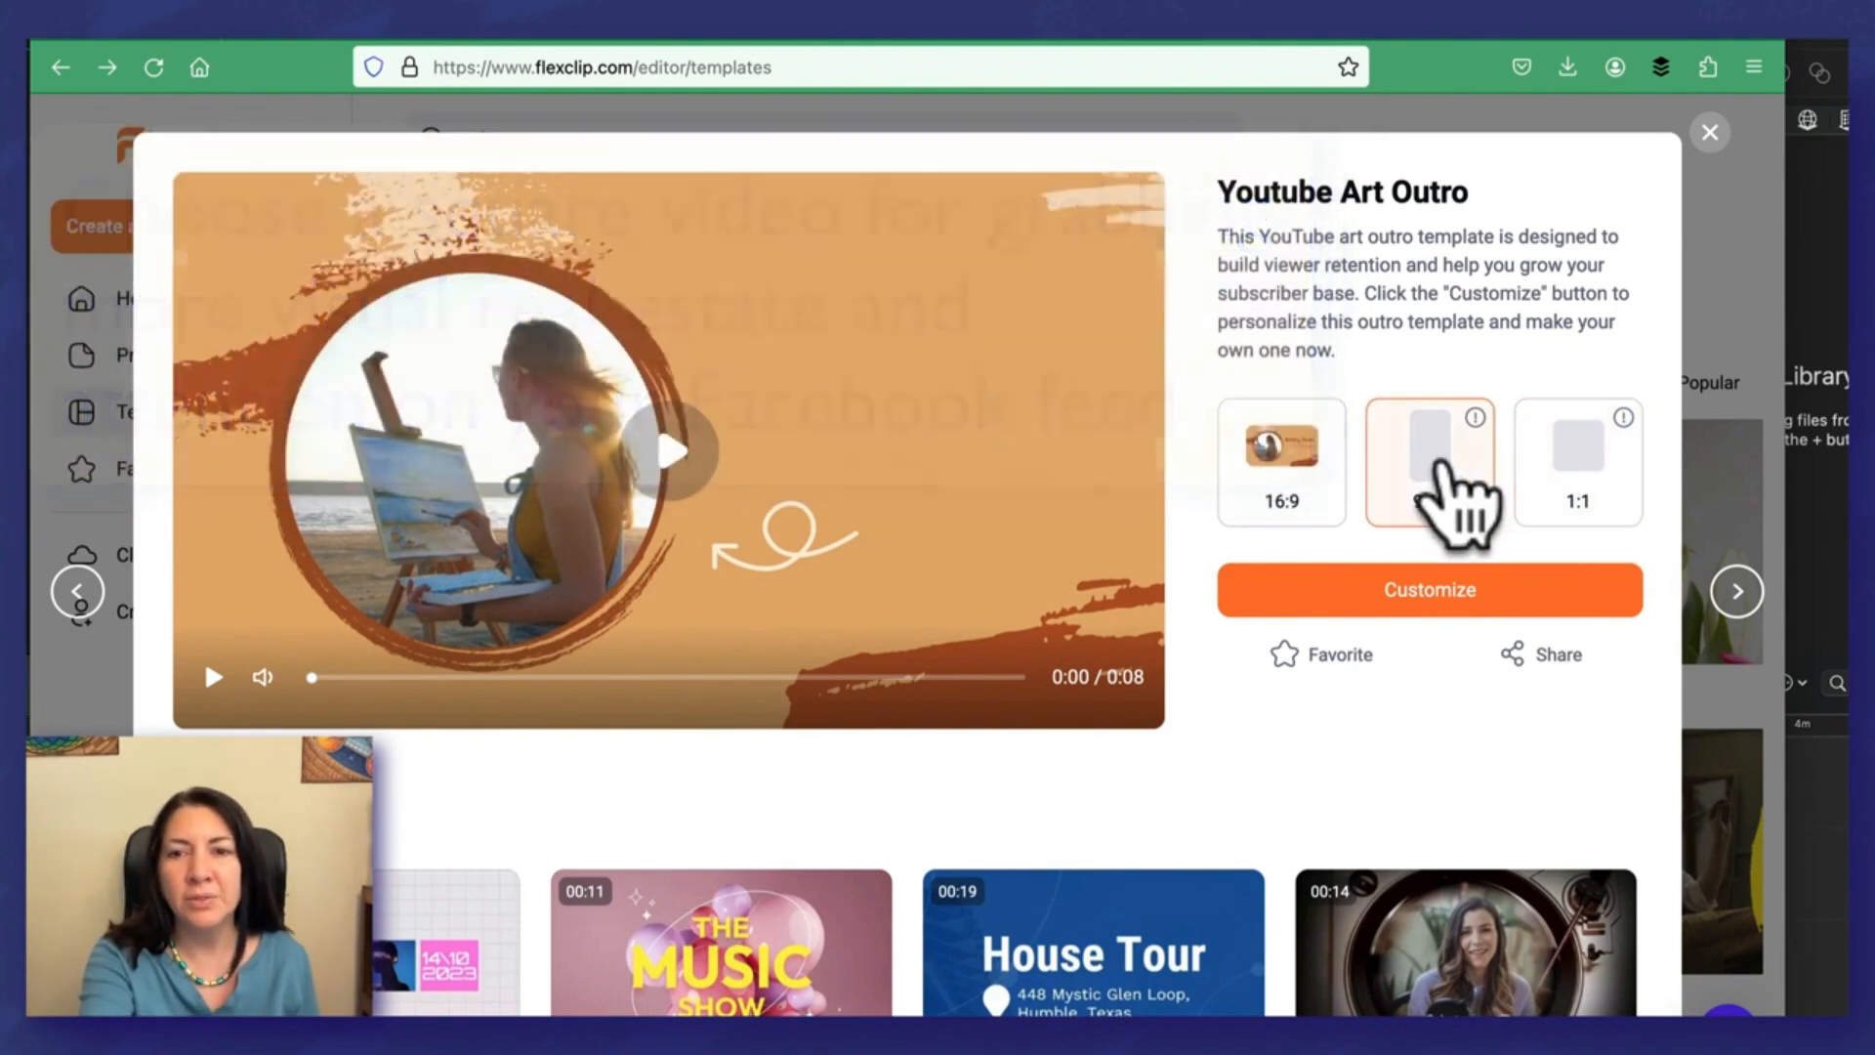
{"action": "left_click", "coordinate": [1444, 476]}
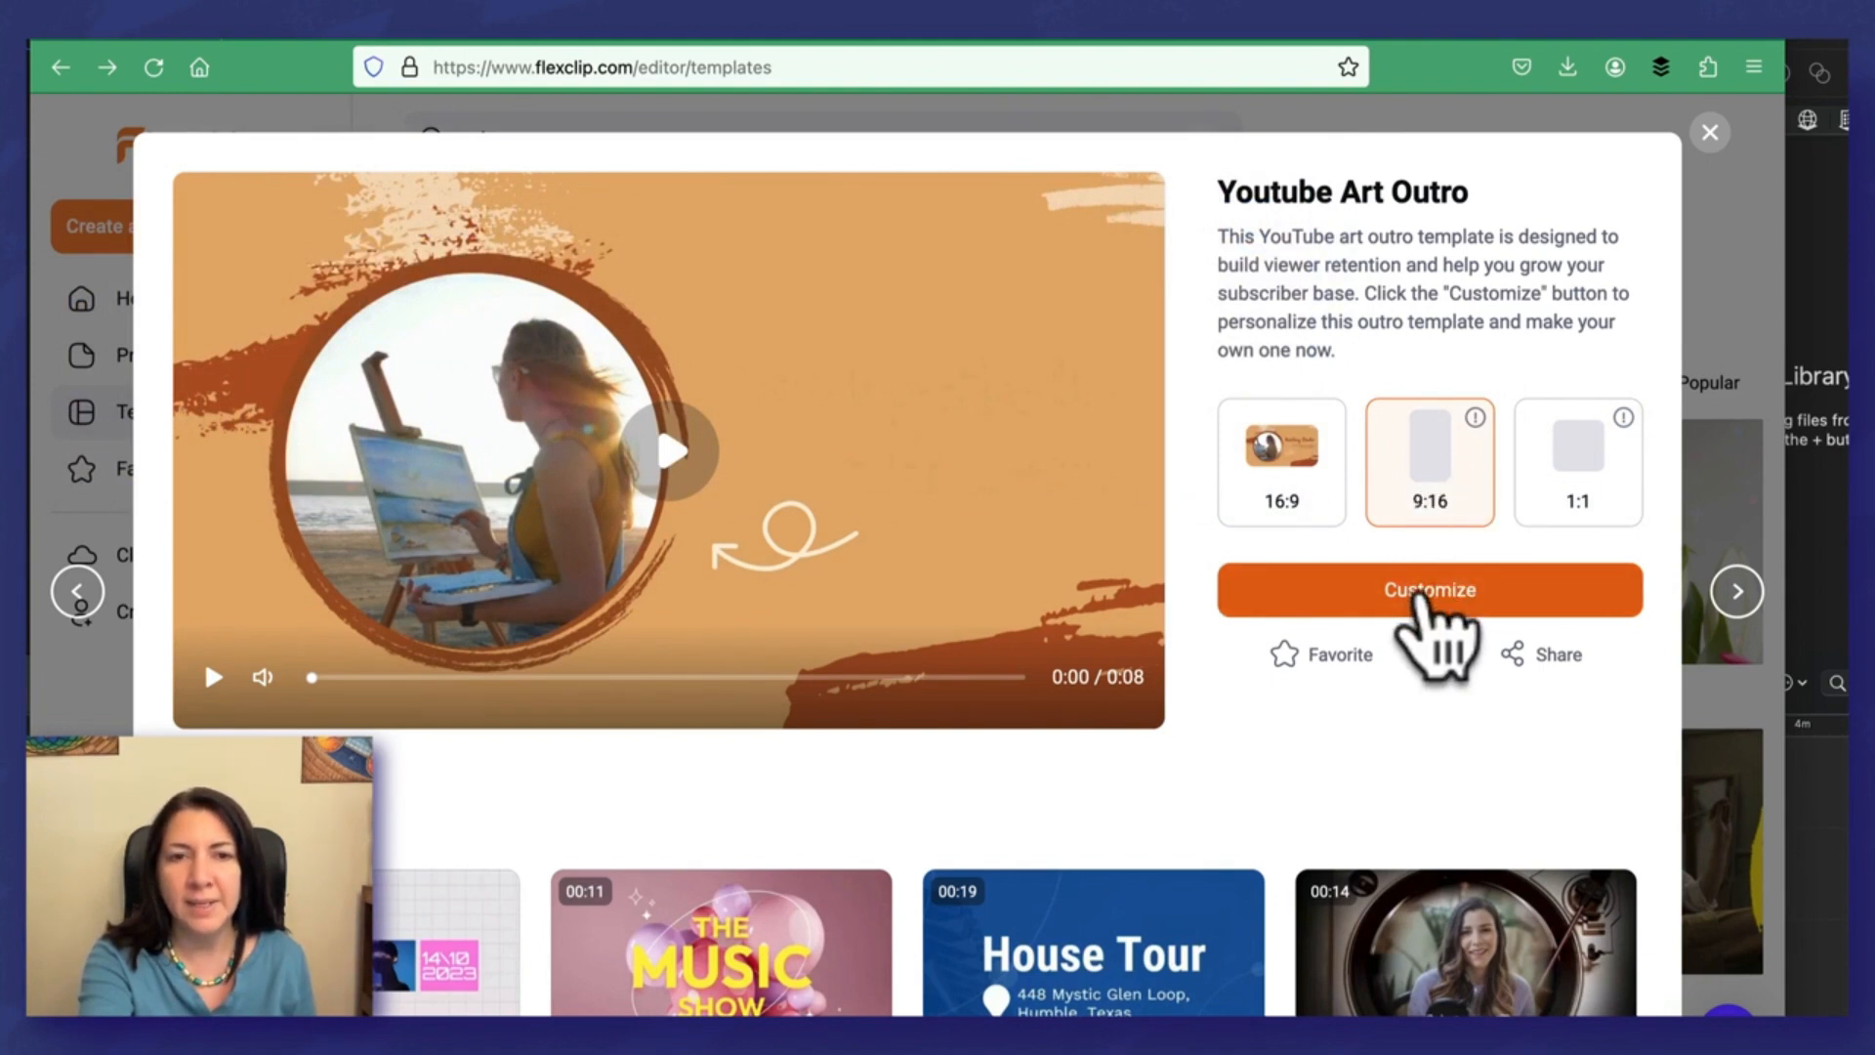
{"action": "left_click", "coordinate": [1422, 590]}
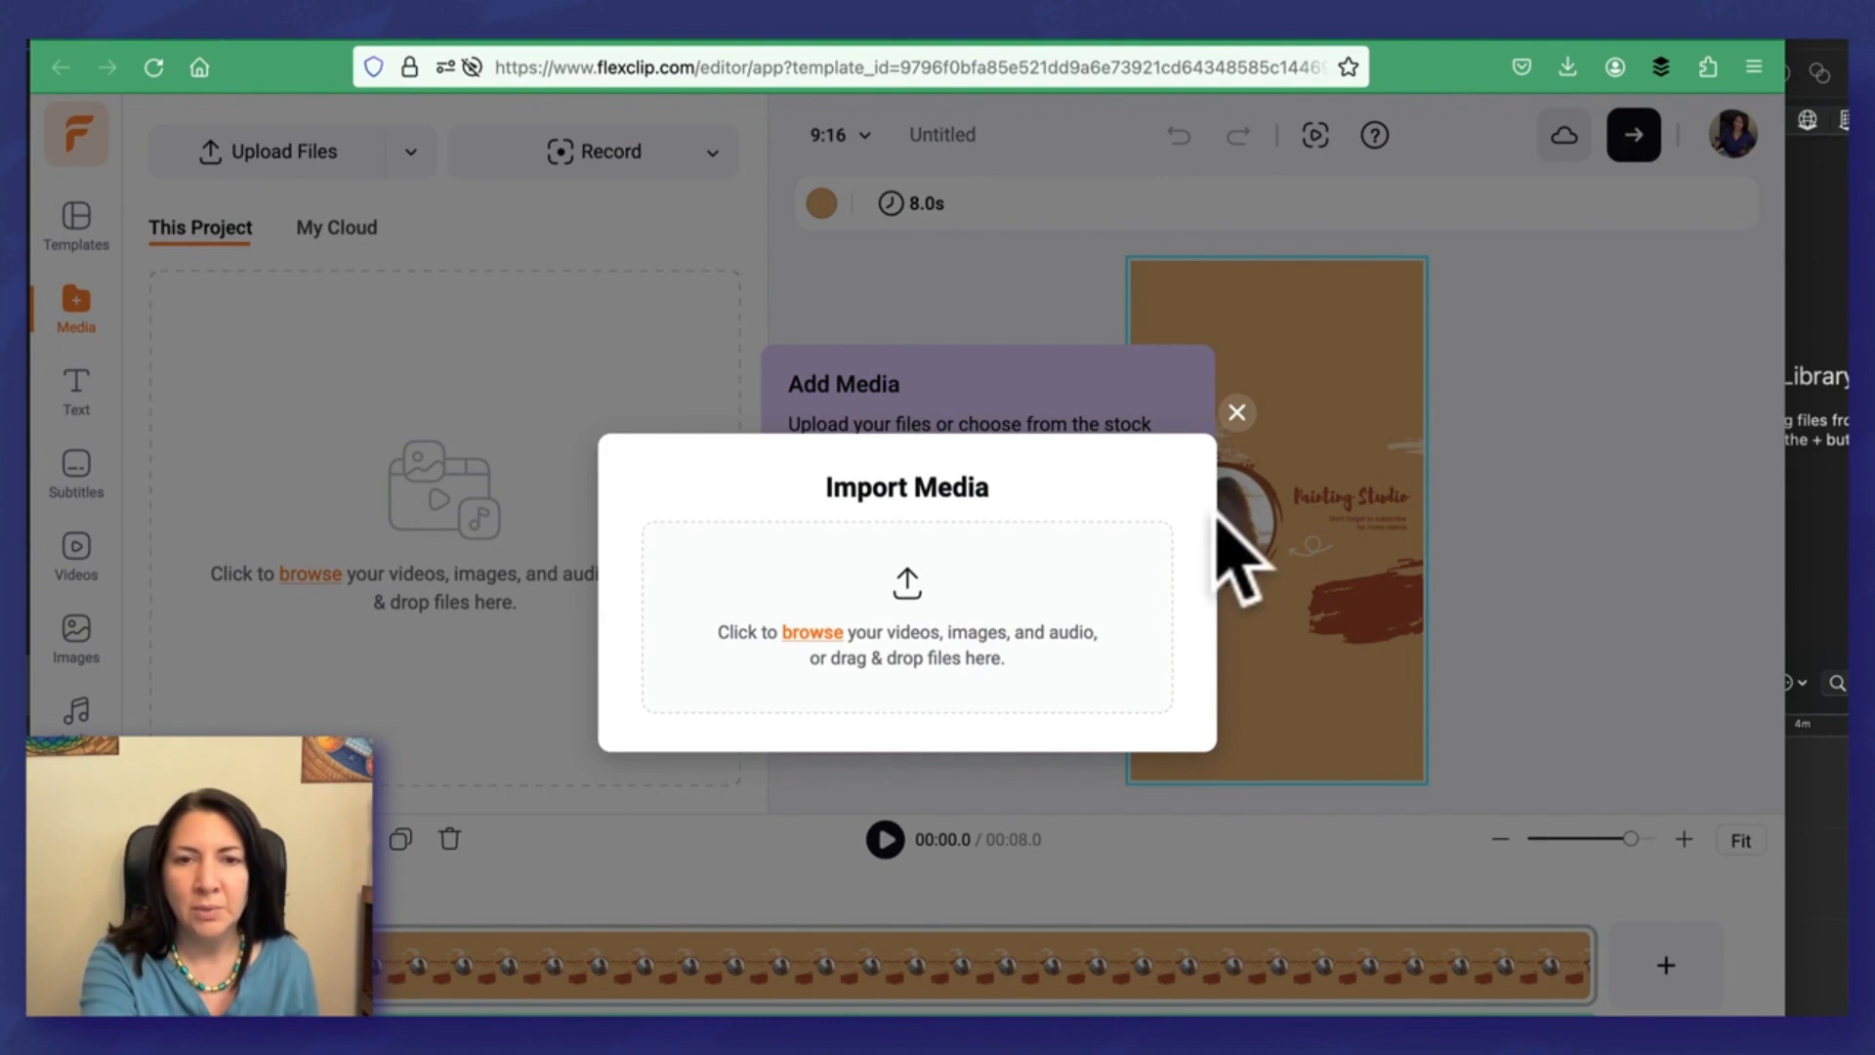
Step: Import the 25-second WhatsApp video MP4 from the computer into the project's media
{"action": "left_click", "coordinate": [813, 633]}
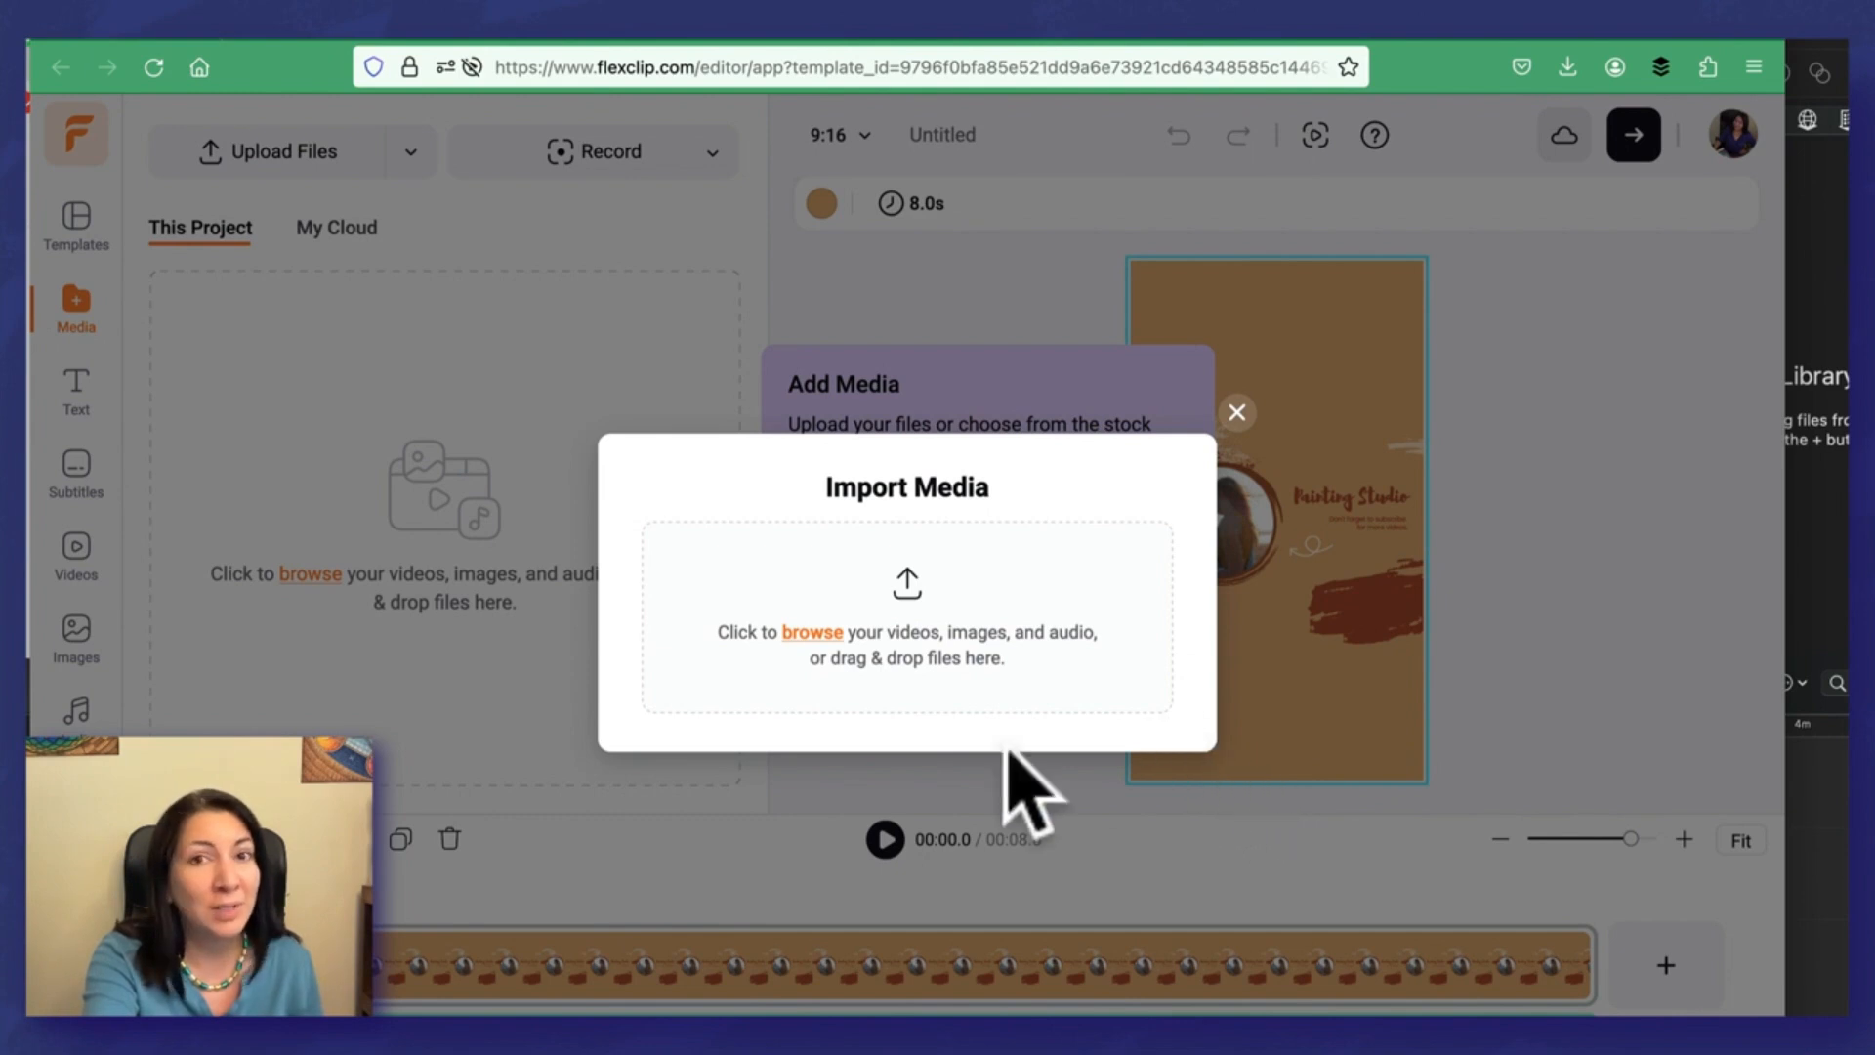
{"action": "left_click", "coordinate": [825, 652]}
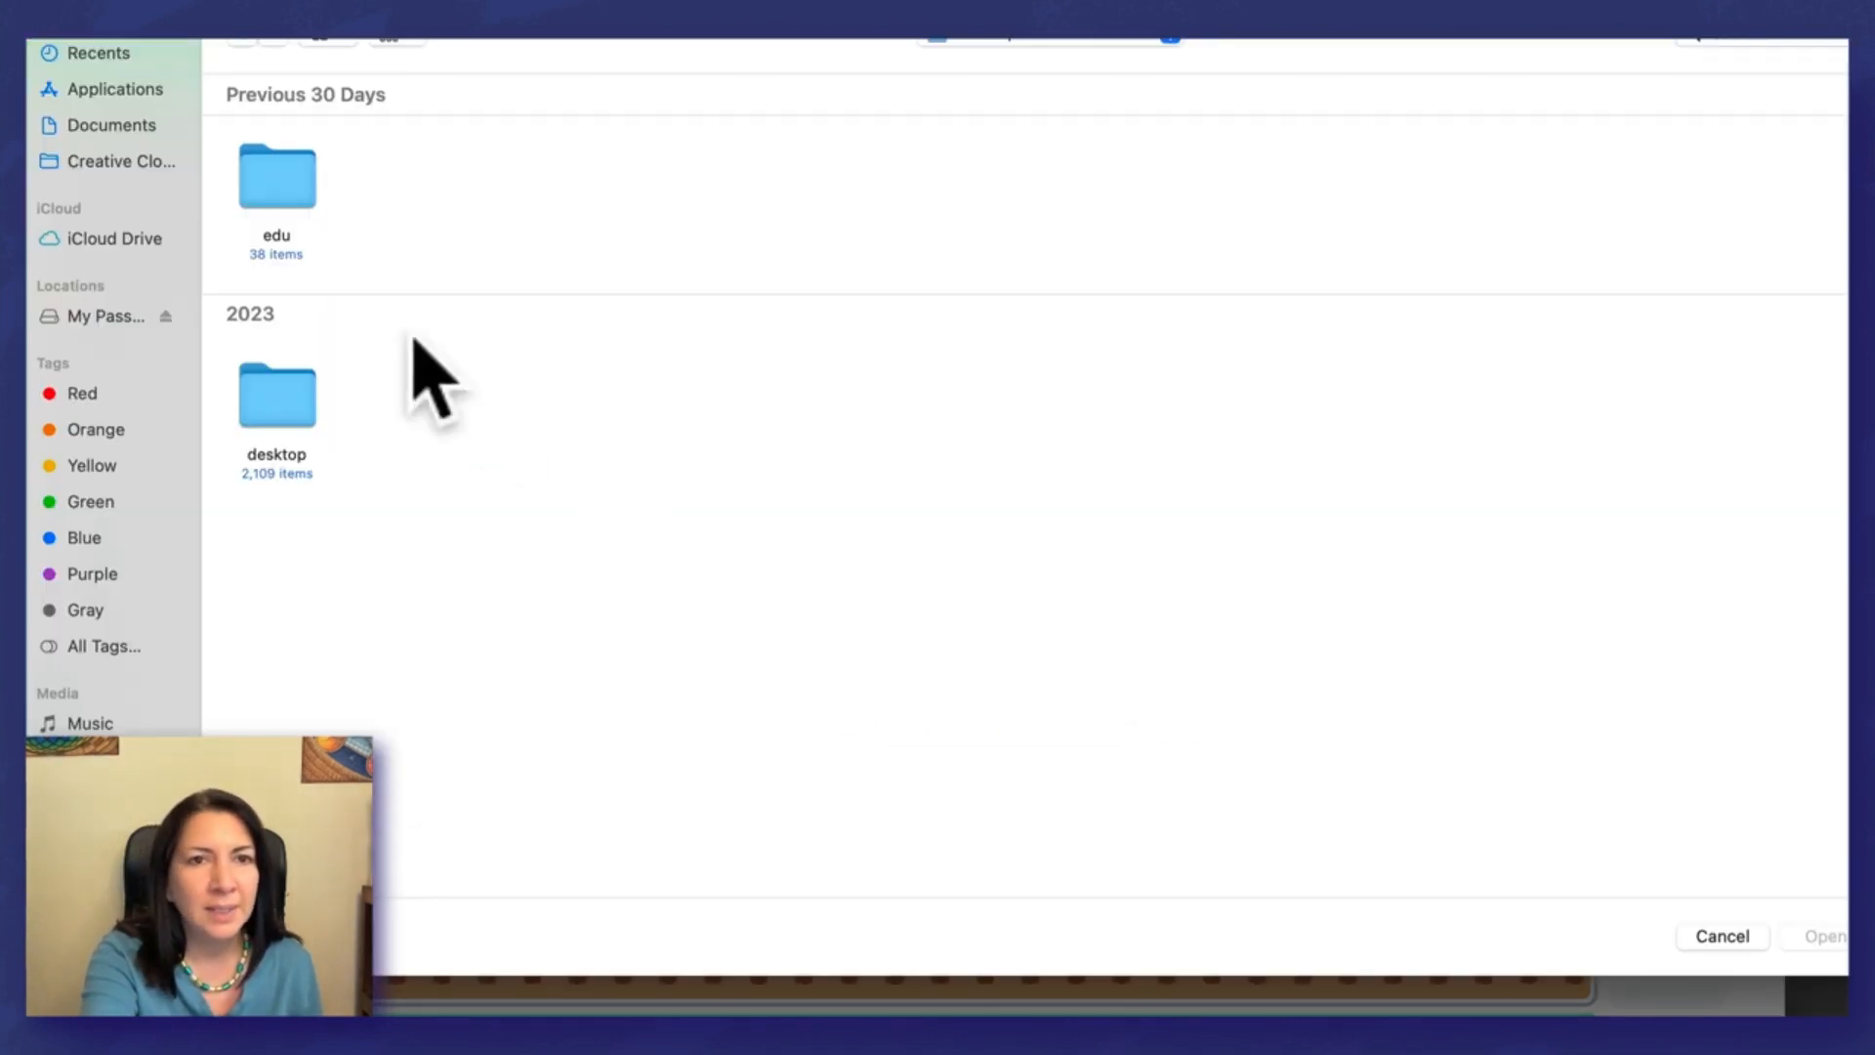
{"action": "left_click", "coordinate": [987, 37]}
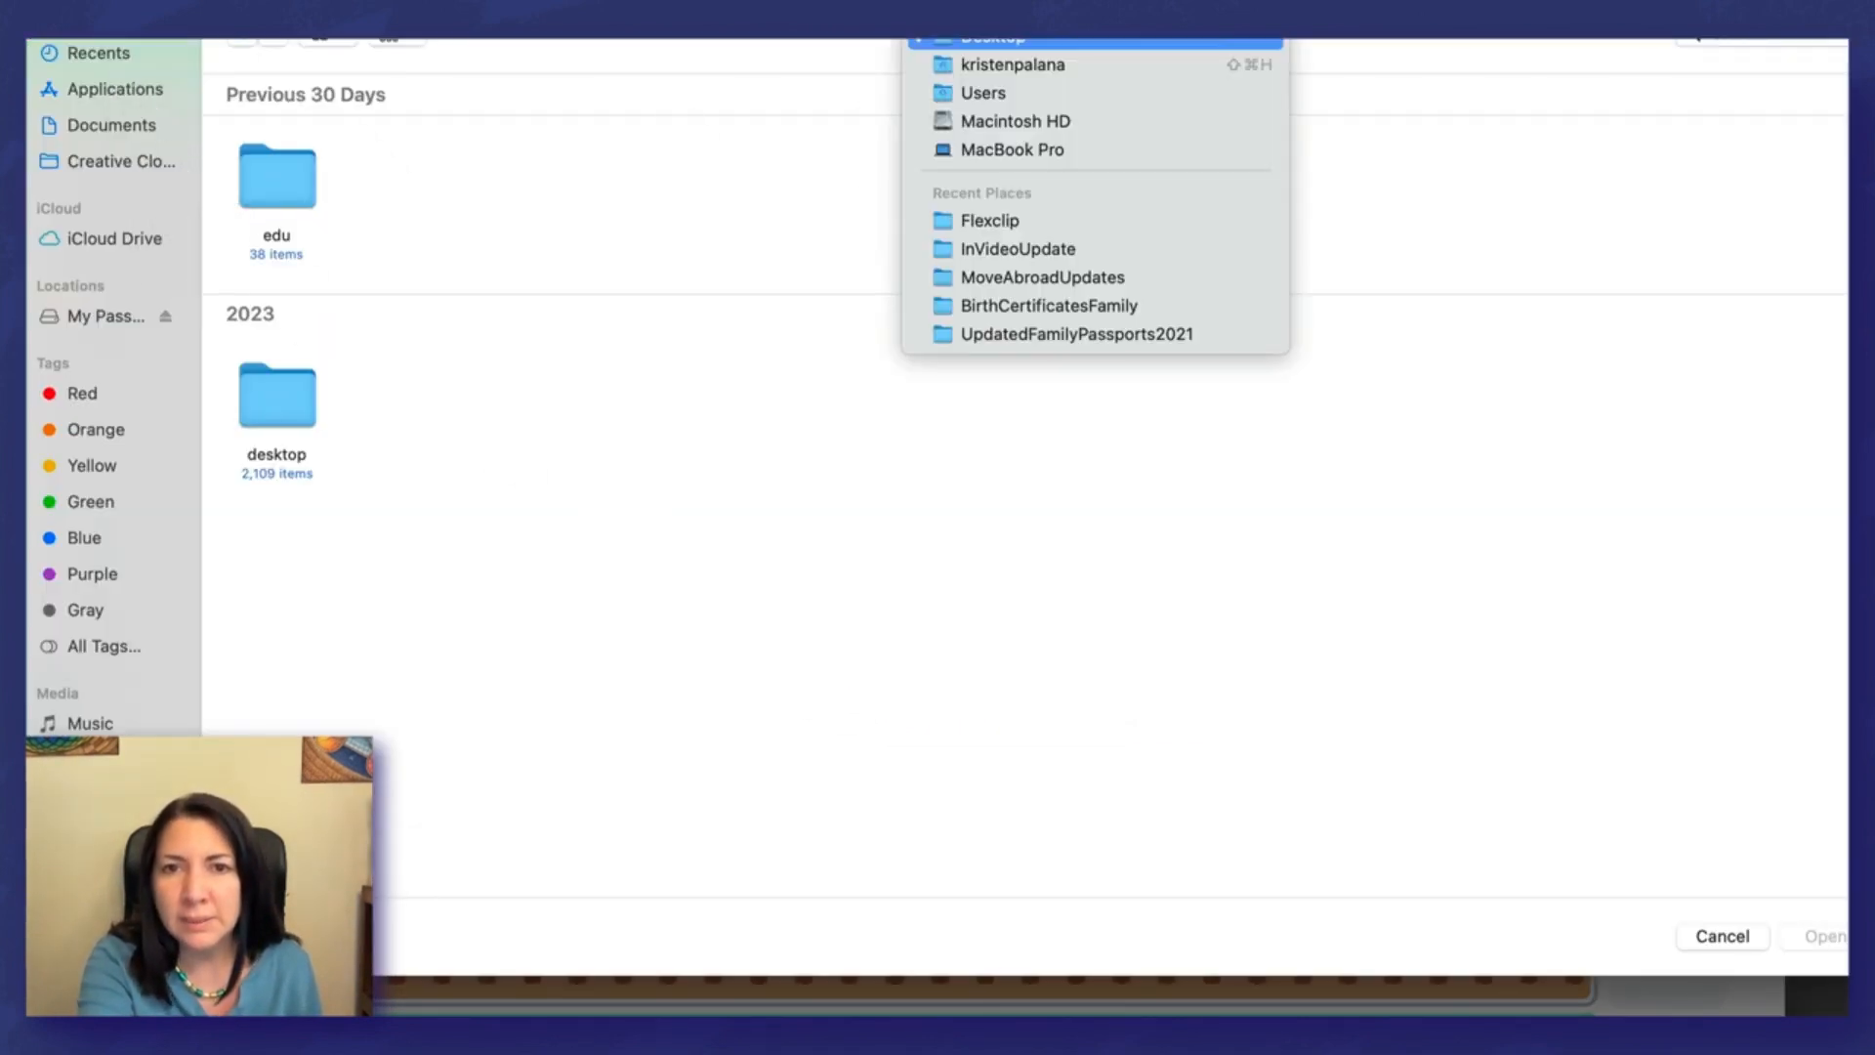
{"action": "left_click", "coordinate": [963, 249]}
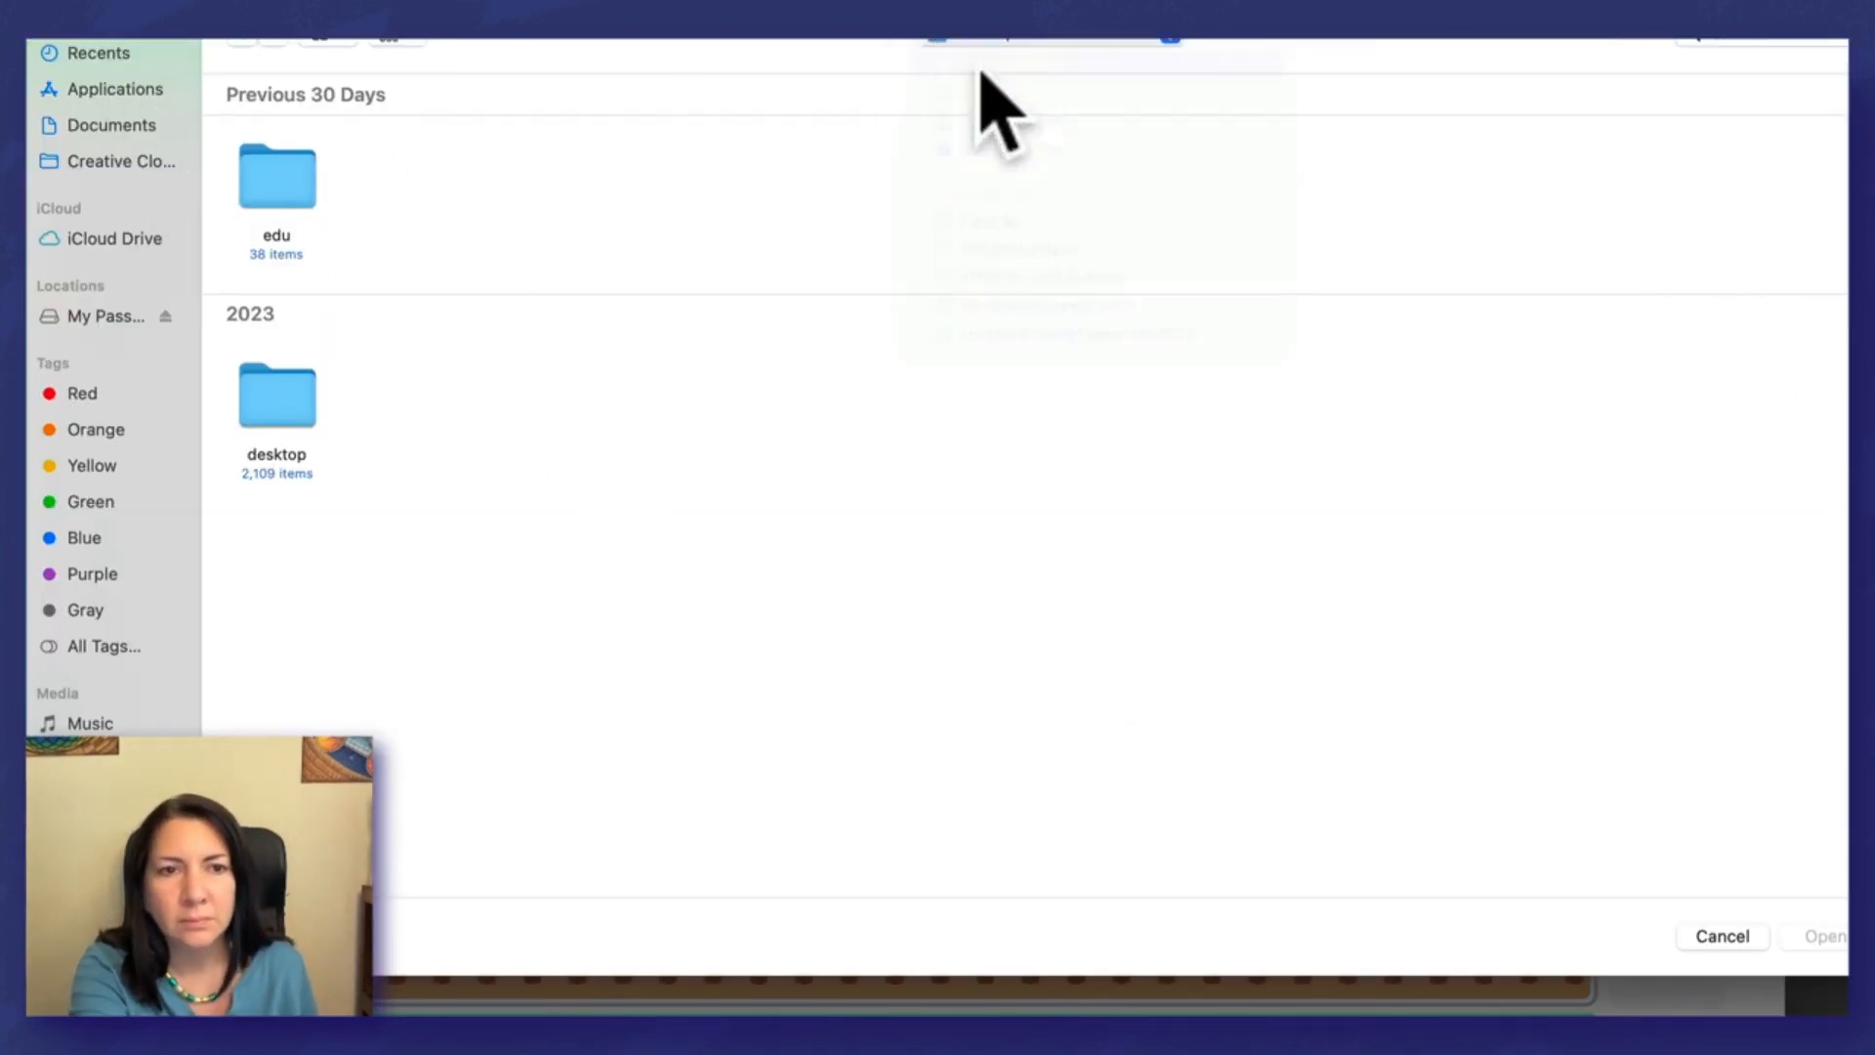
{"action": "double_click", "coordinate": [563, 386]}
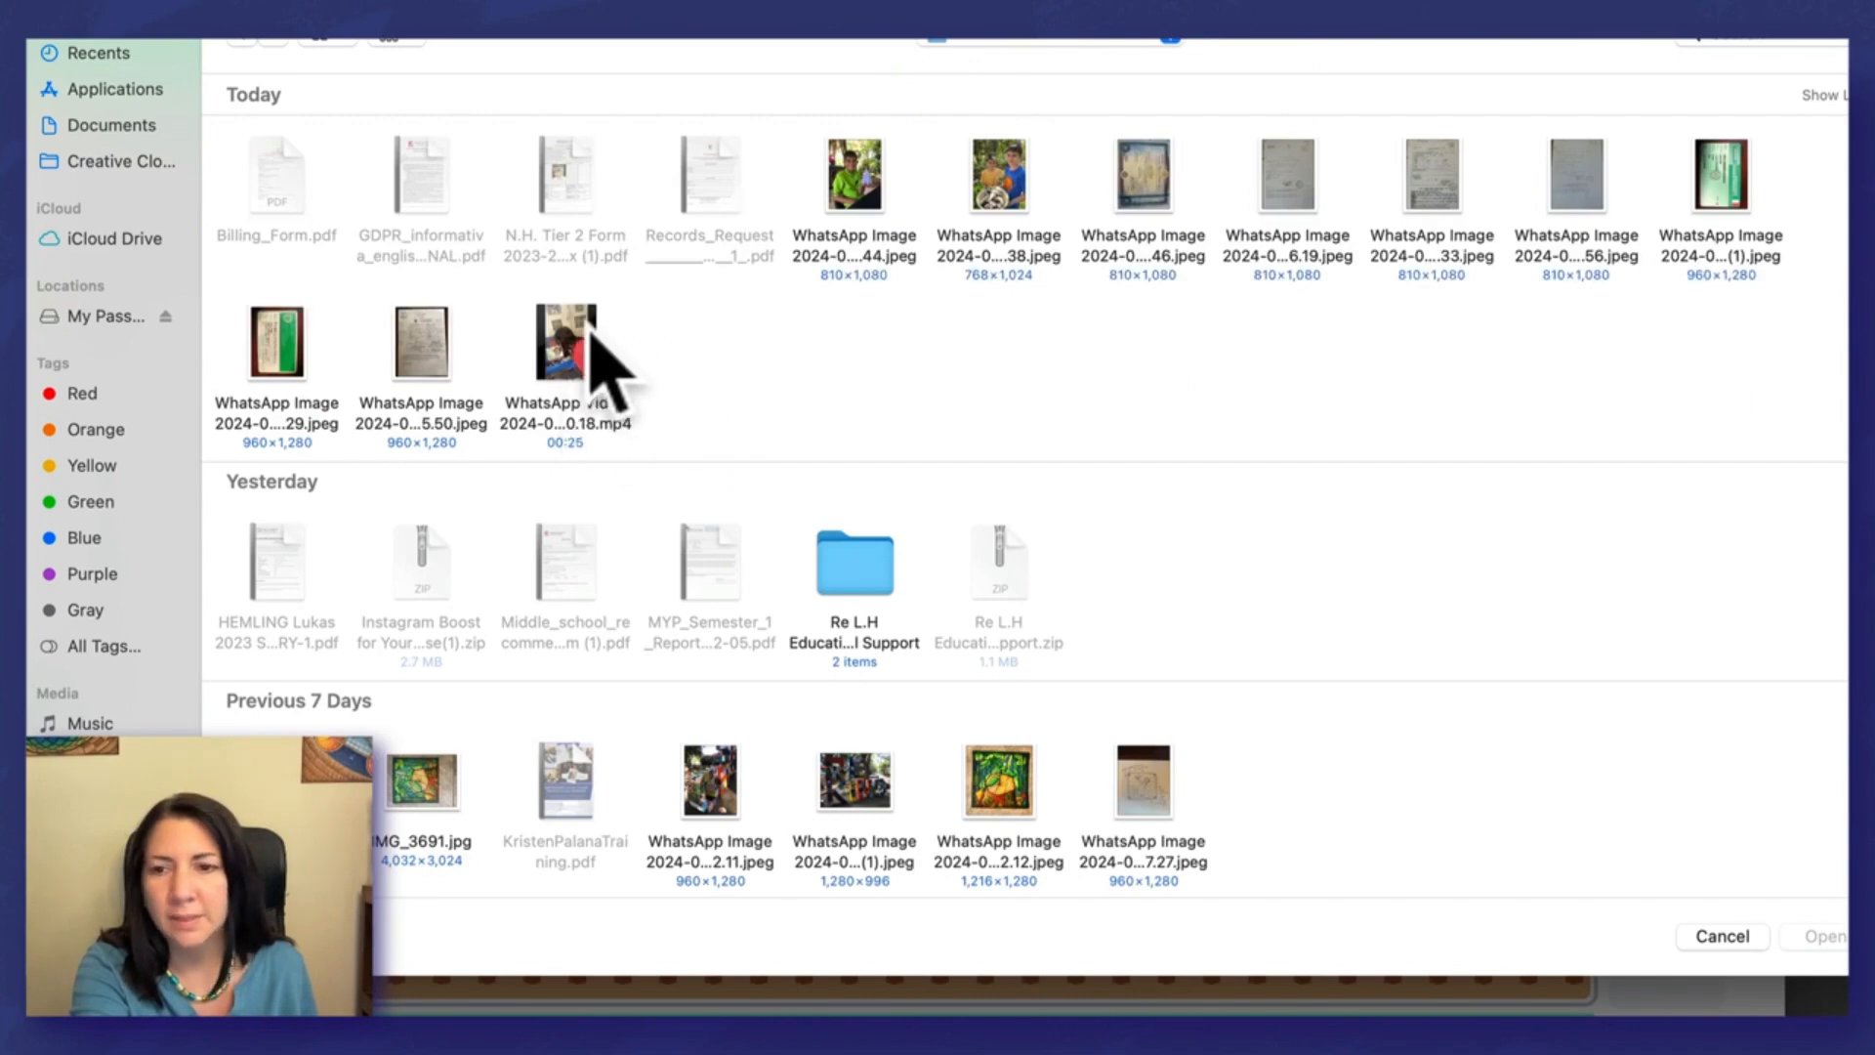
{"action": "double_click", "coordinate": [565, 351]}
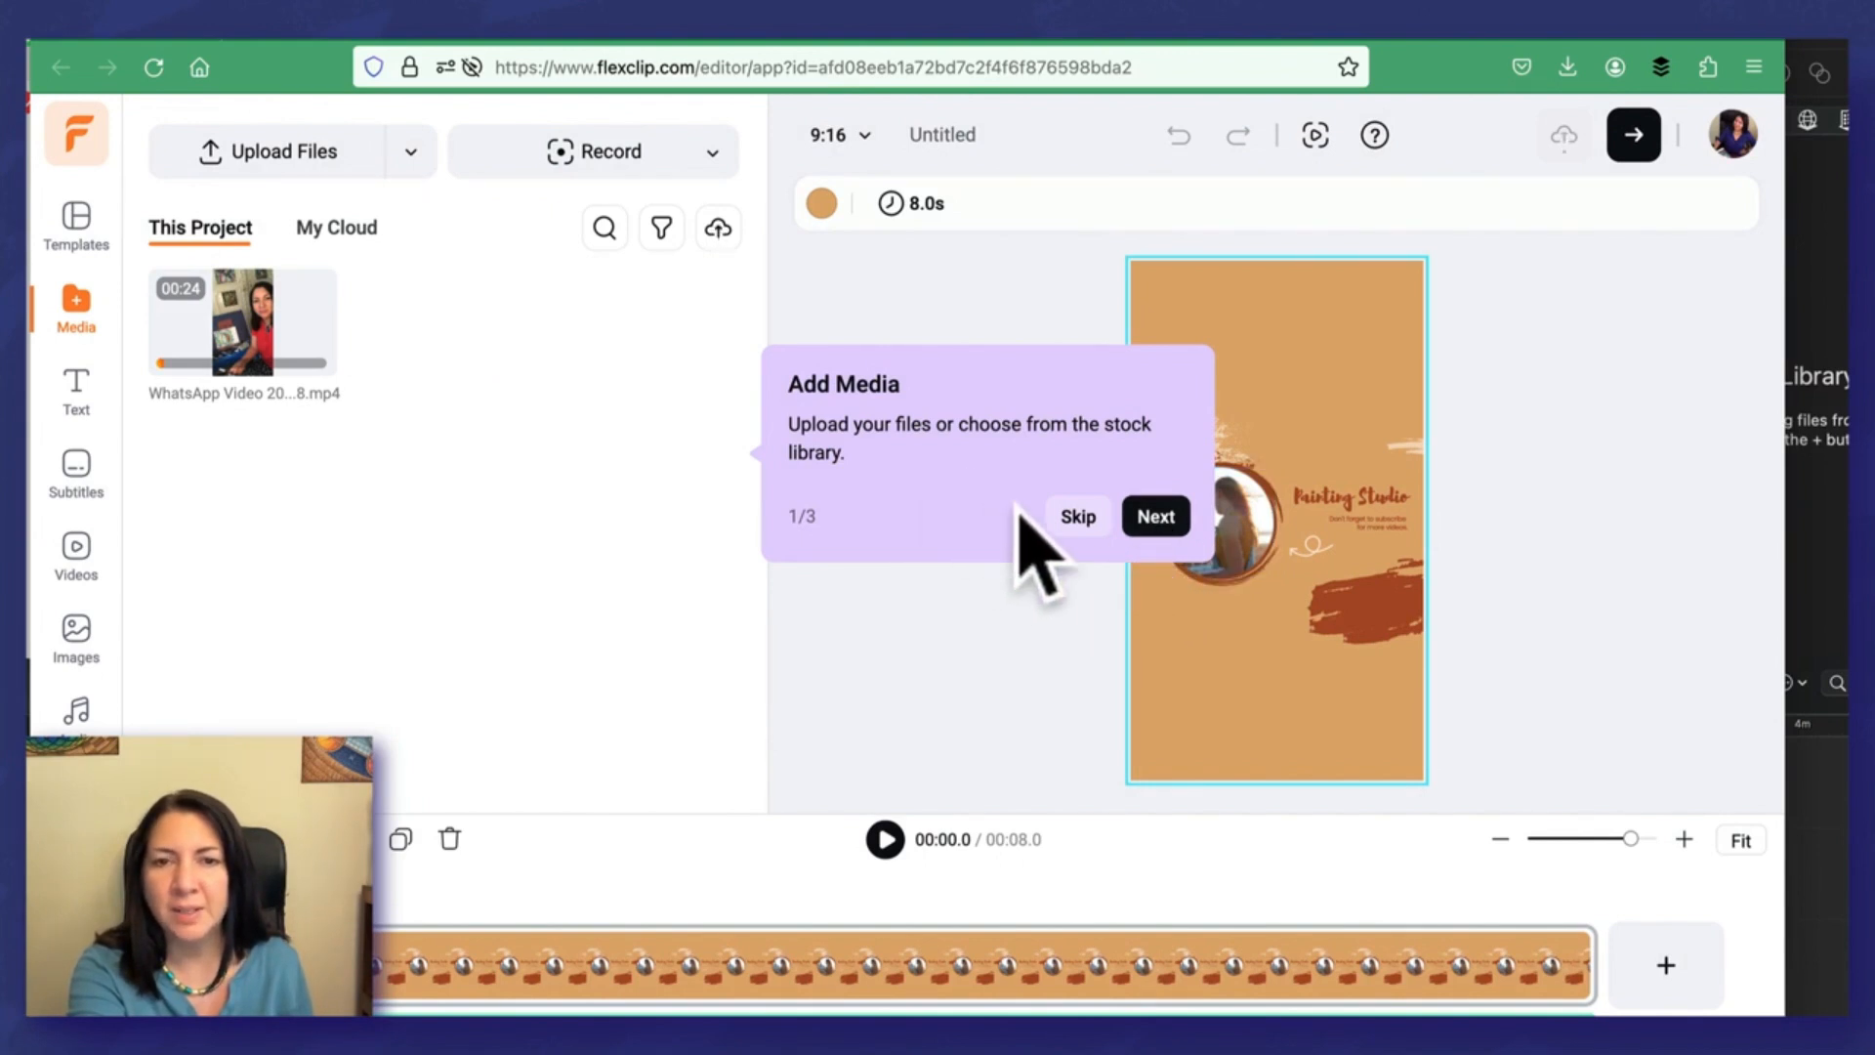
Step: Go through the introductory tips on adding media, timeline editing and exporting, and dismiss them
{"action": "left_click", "coordinate": [1153, 517]}
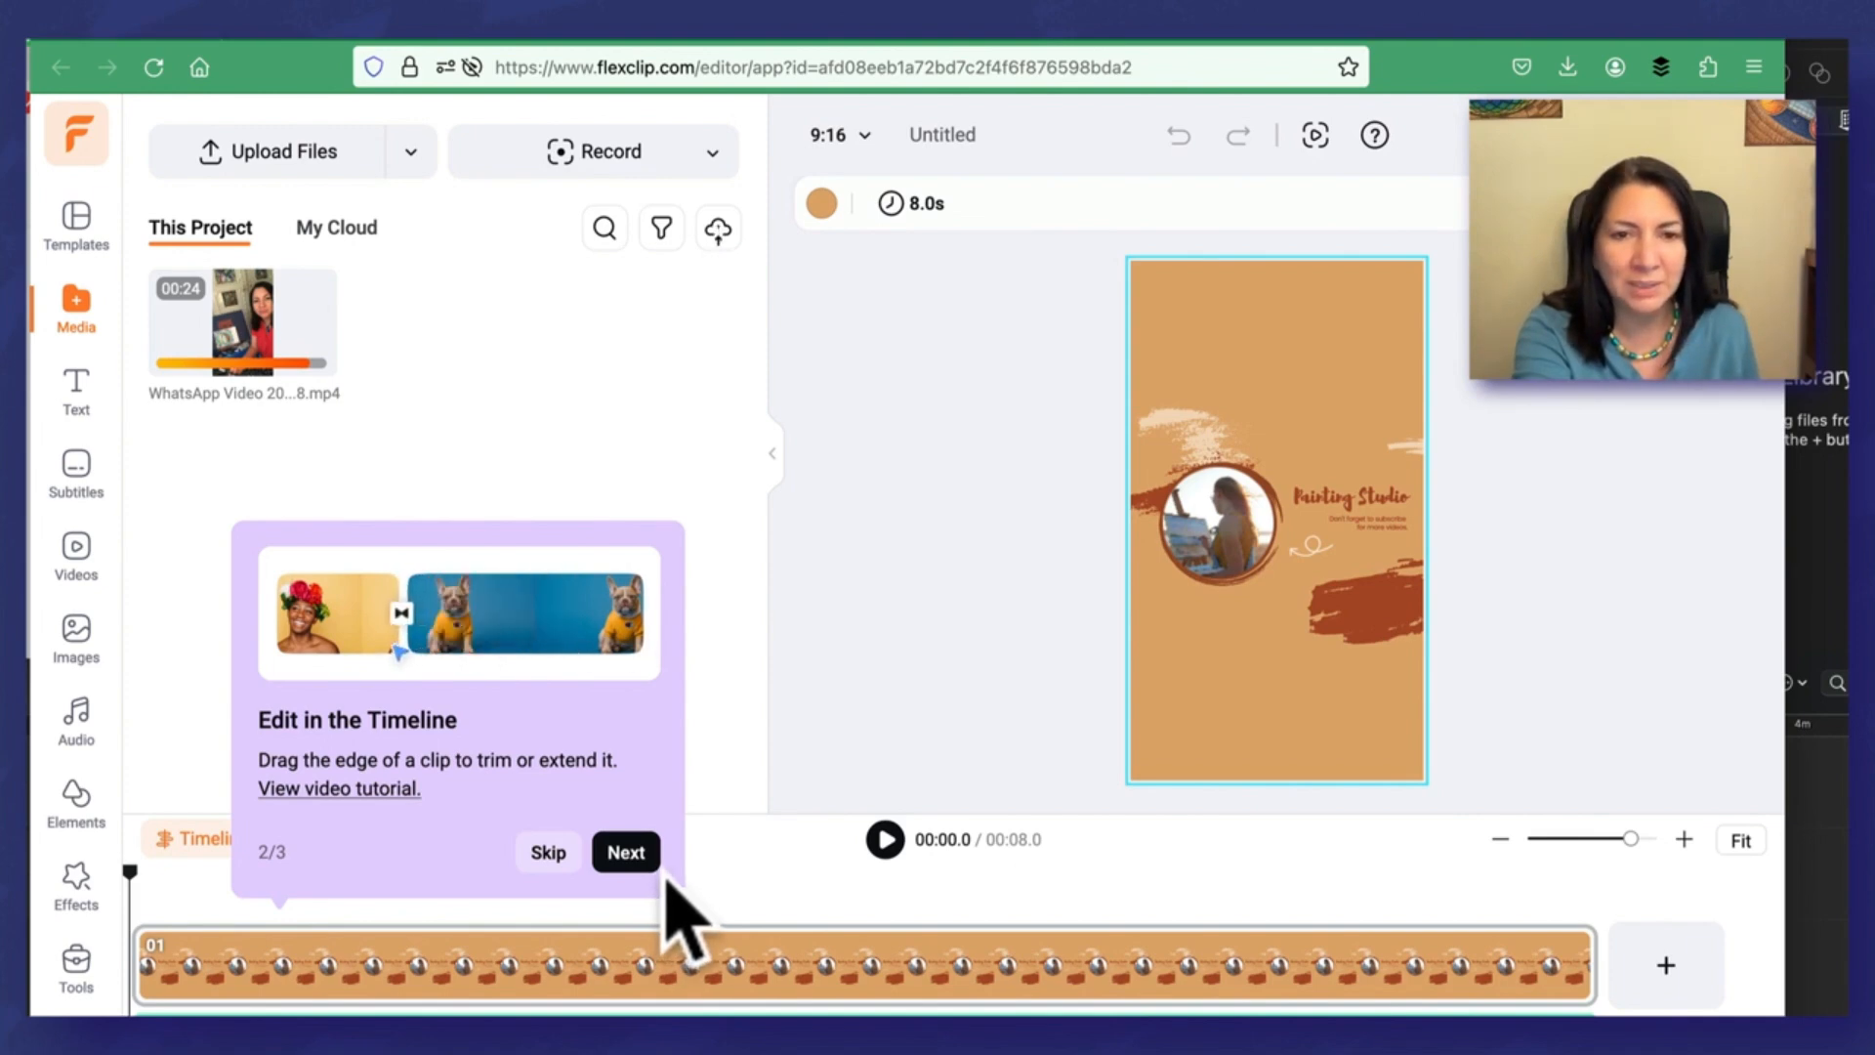
{"action": "left_click", "coordinate": [629, 858]}
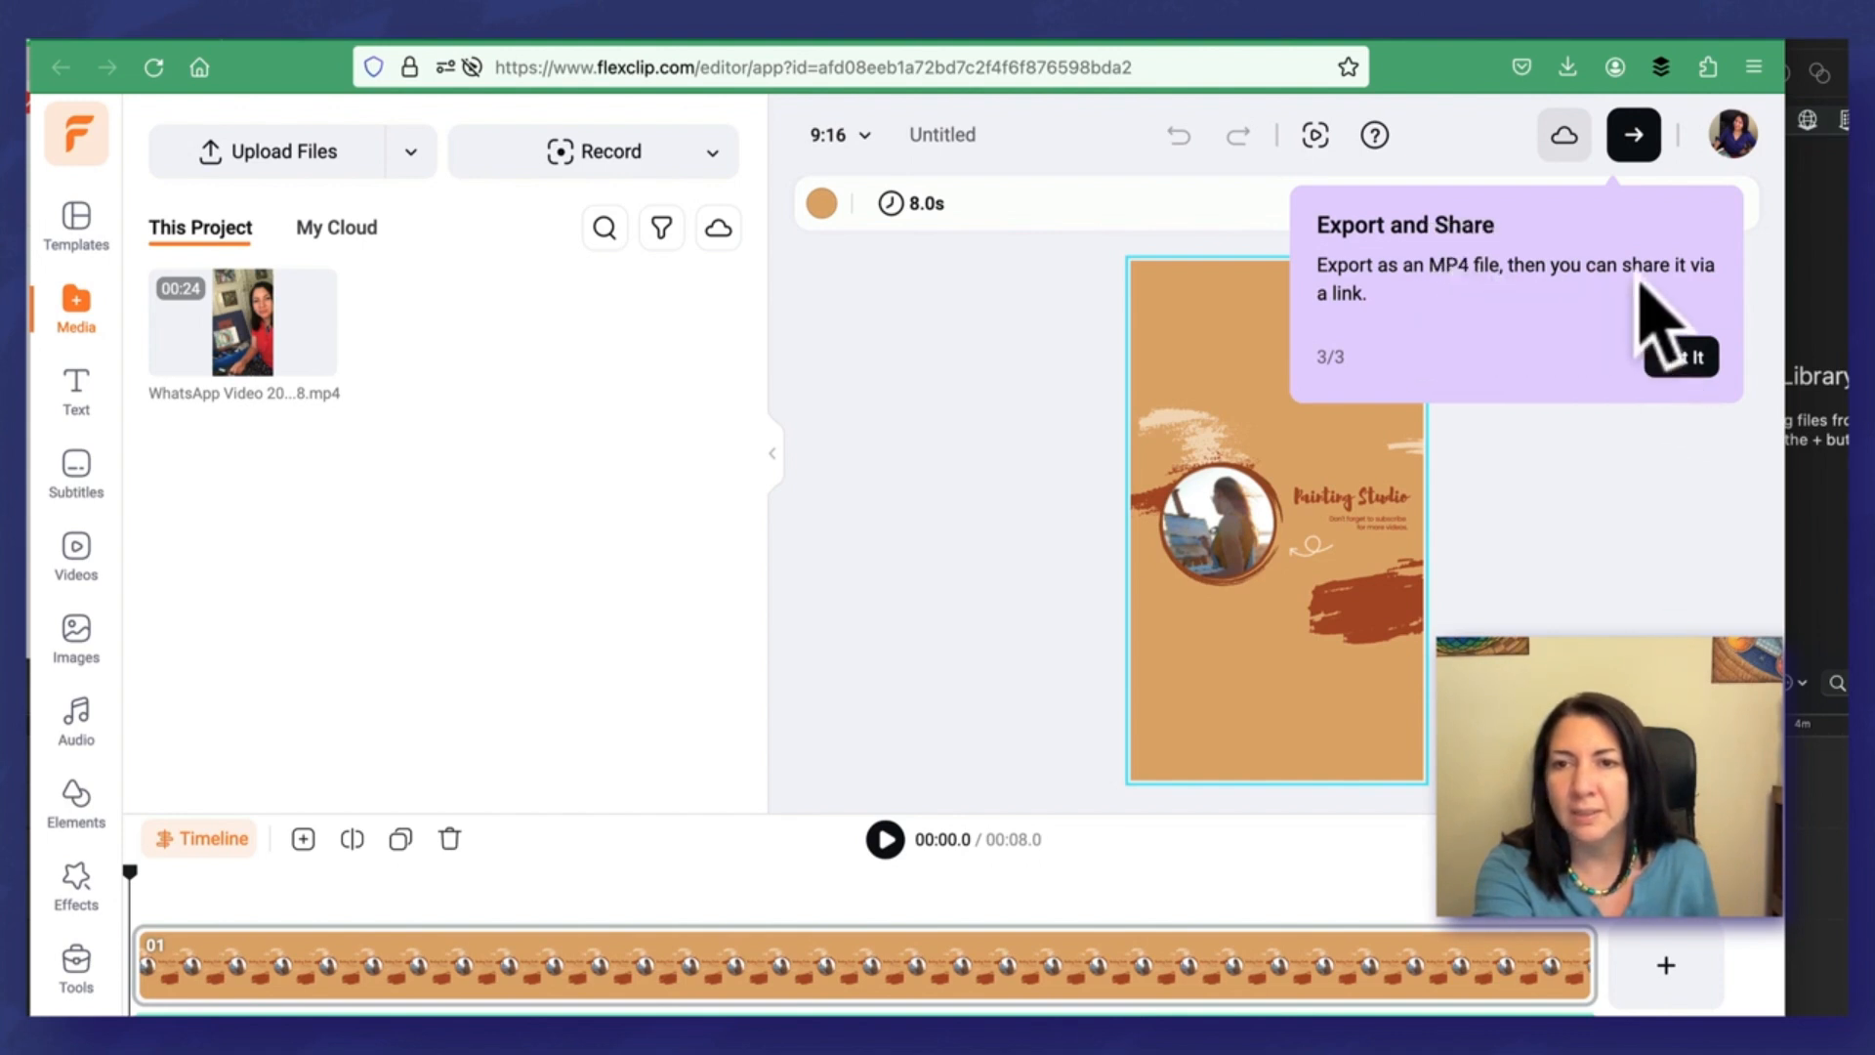
{"action": "left_click", "coordinate": [1680, 357]}
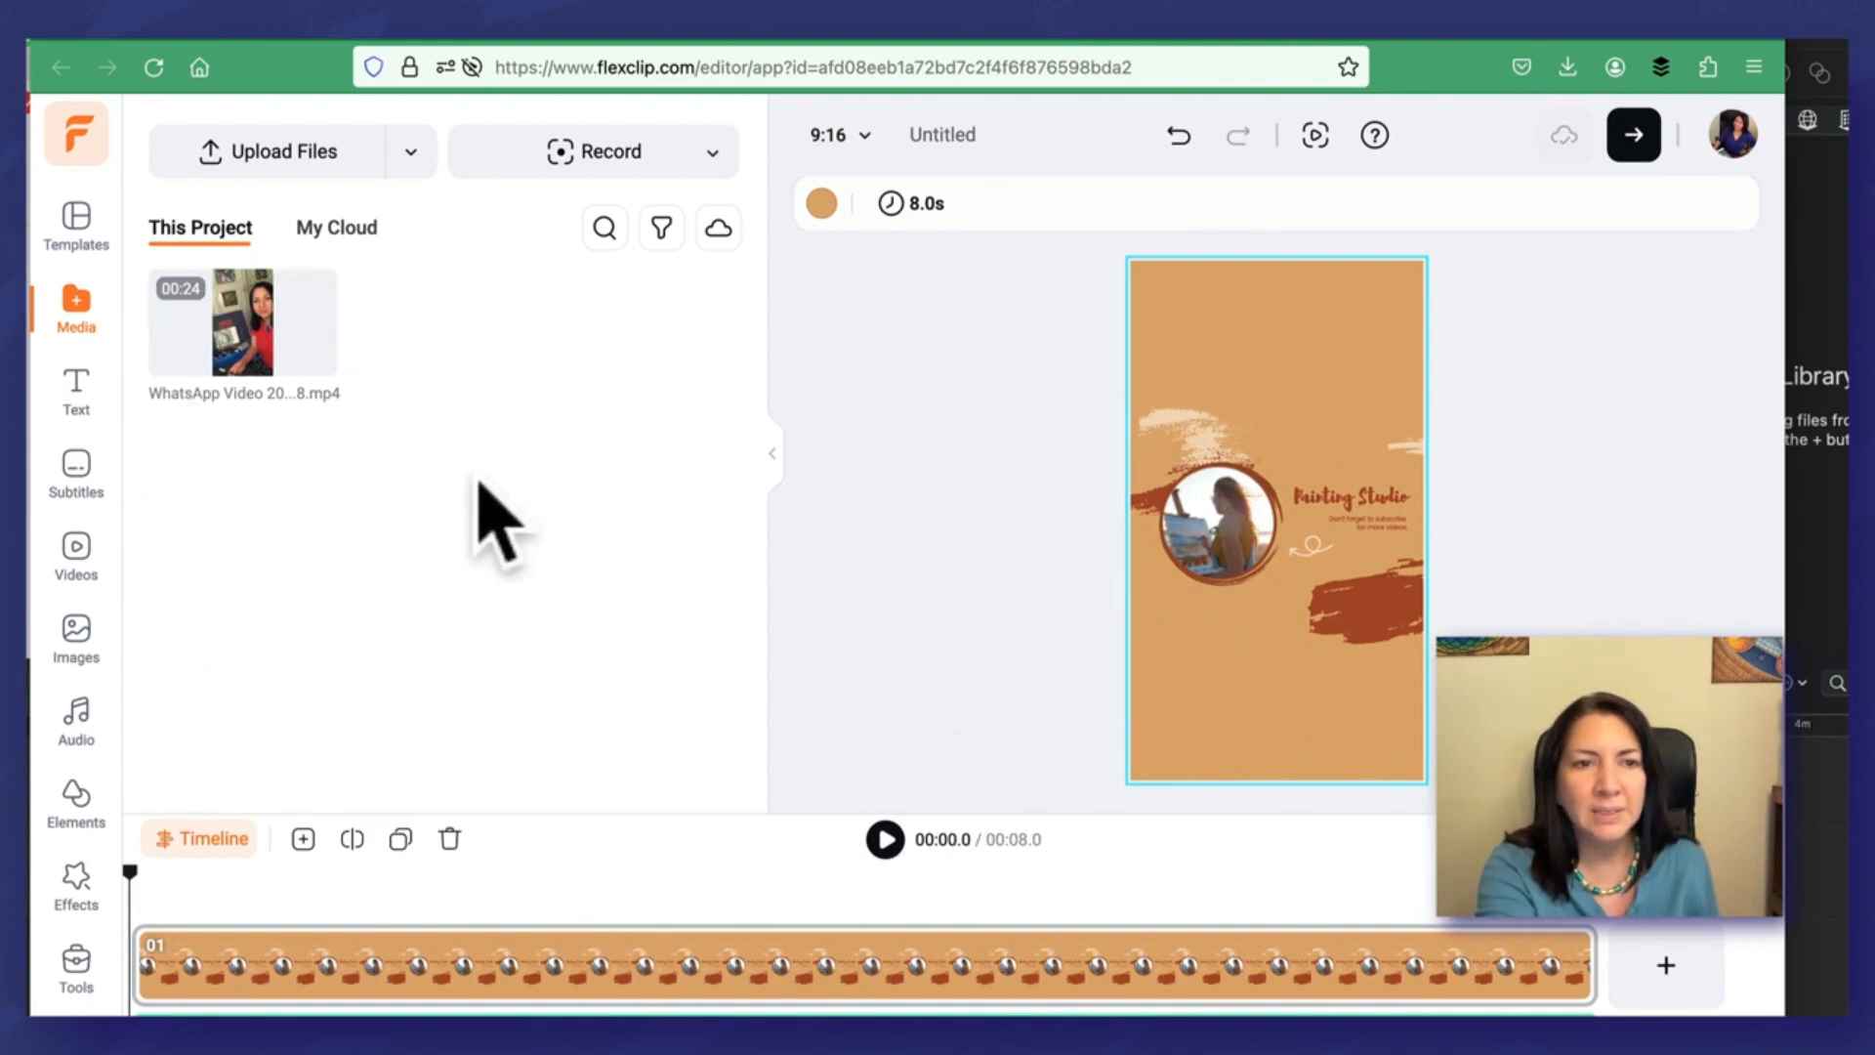
Step: Search the stock videos for "painting" and preview the 10-second clip of a brush on a colourful canvas
{"action": "left_click", "coordinate": [76, 561]}
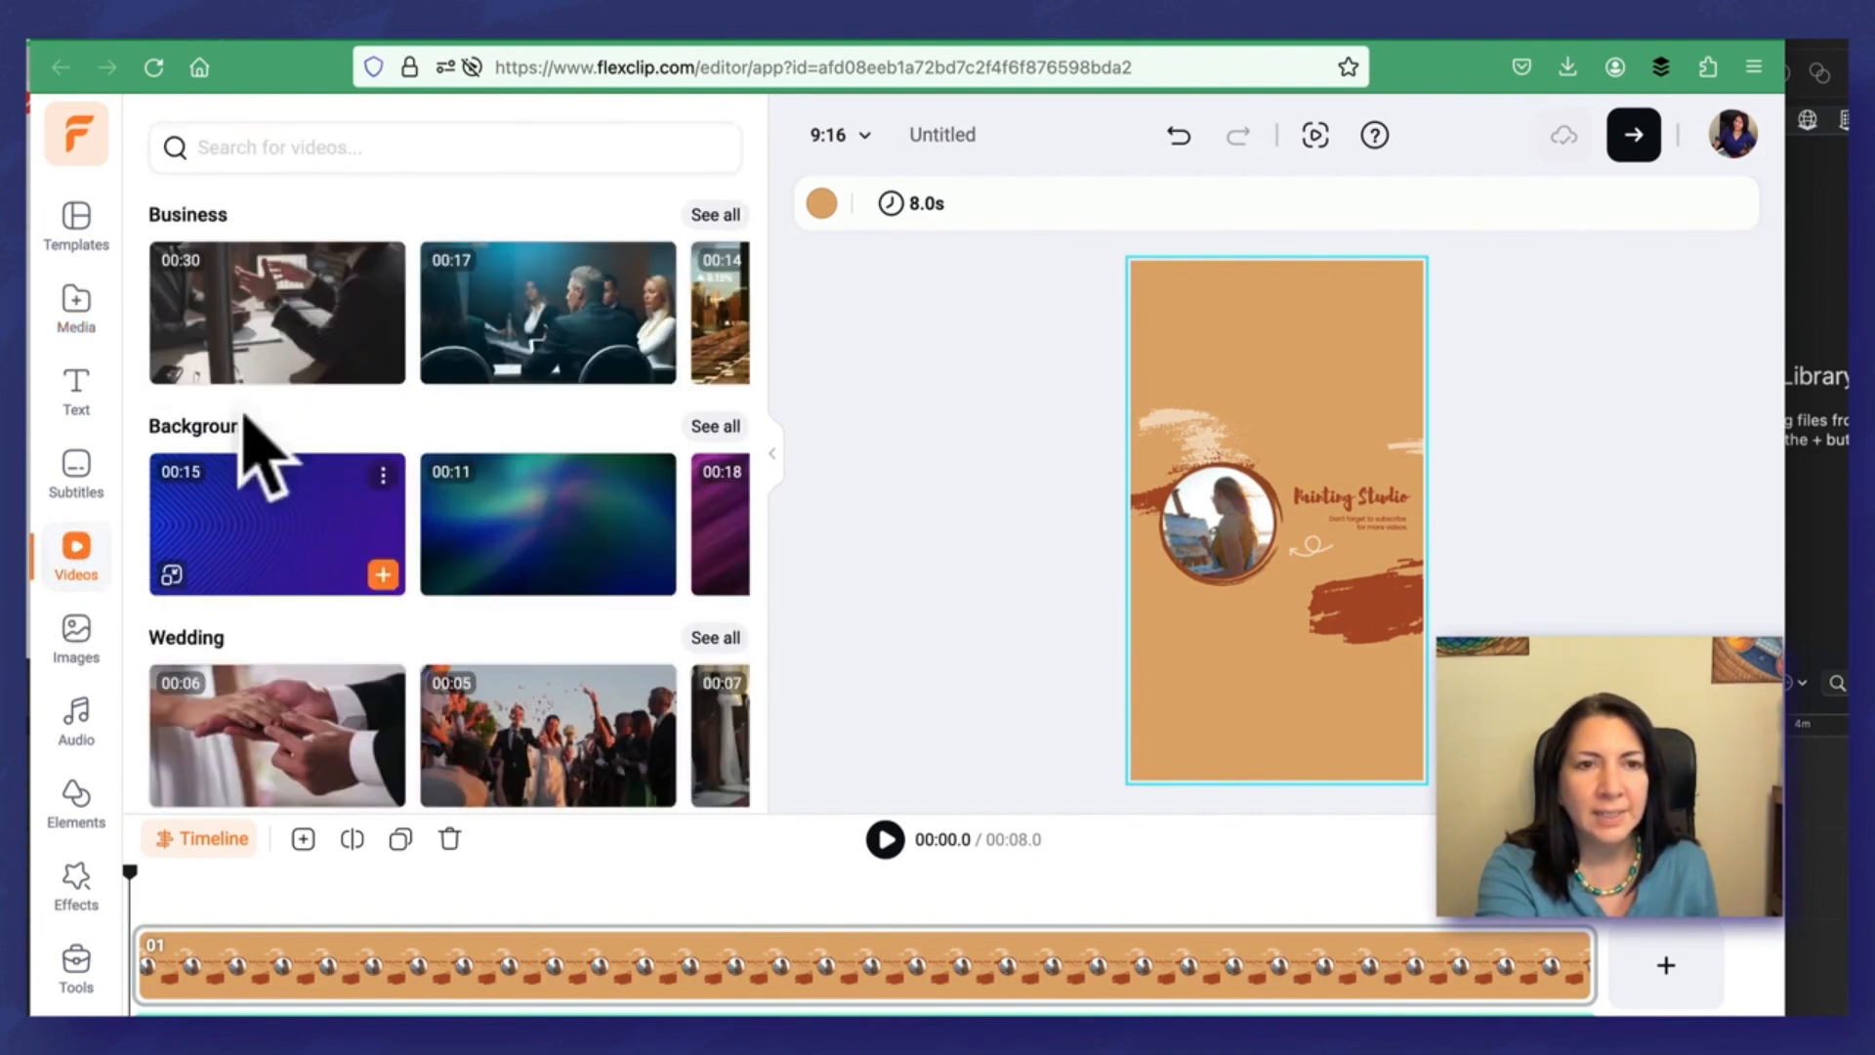
{"action": "left_click", "coordinate": [320, 142]}
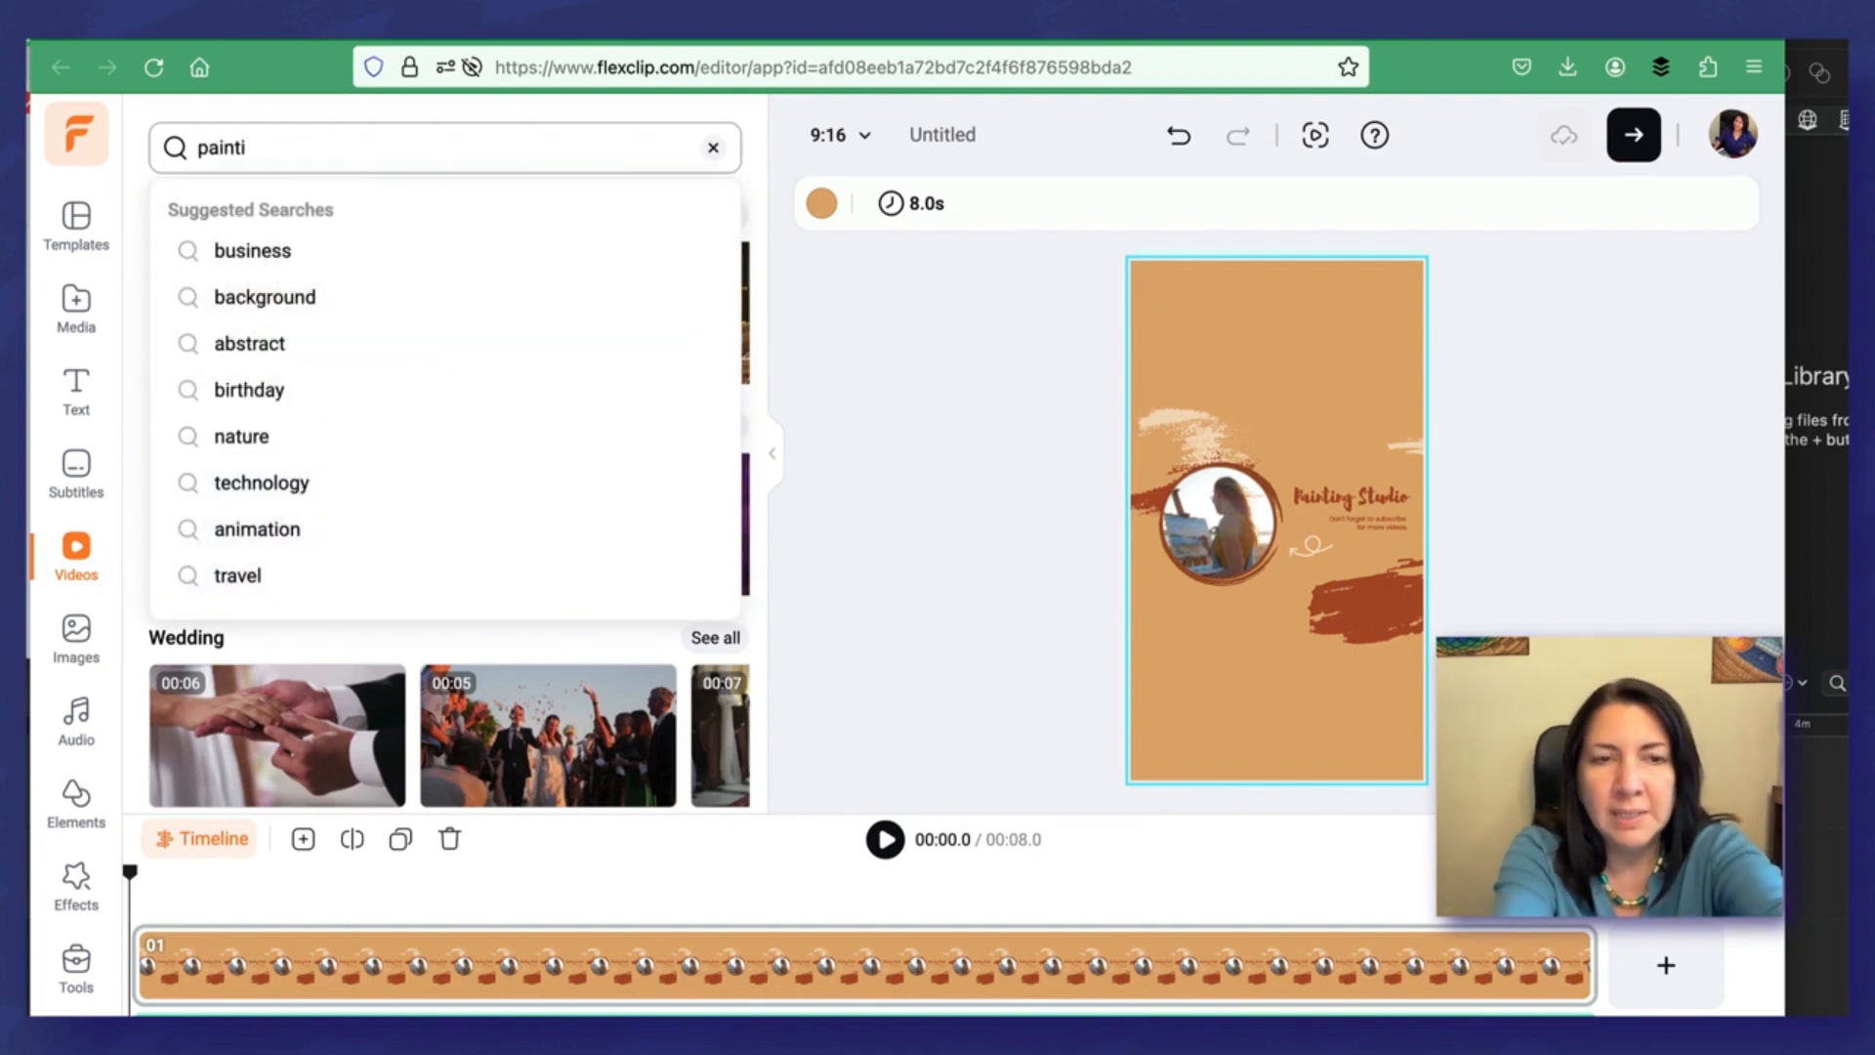
{"action": "key", "text": "Return"}
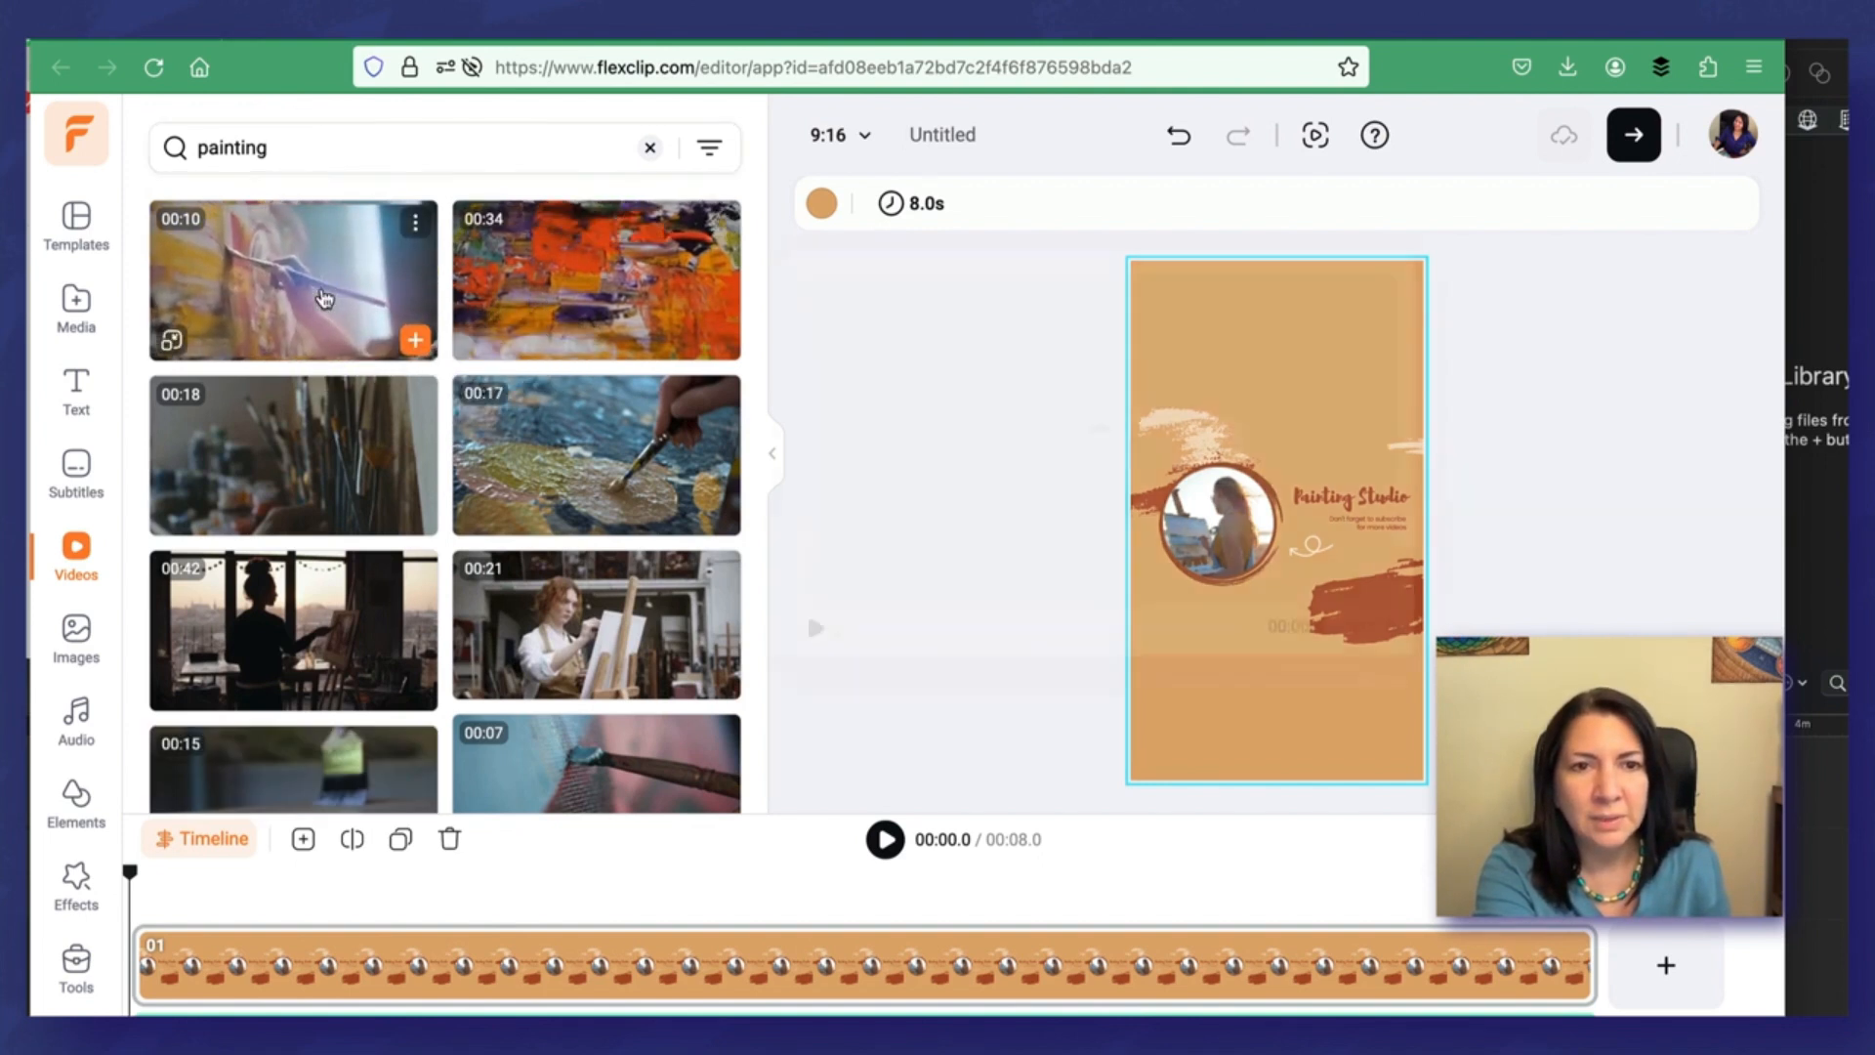
{"action": "left_click", "coordinate": [317, 293]}
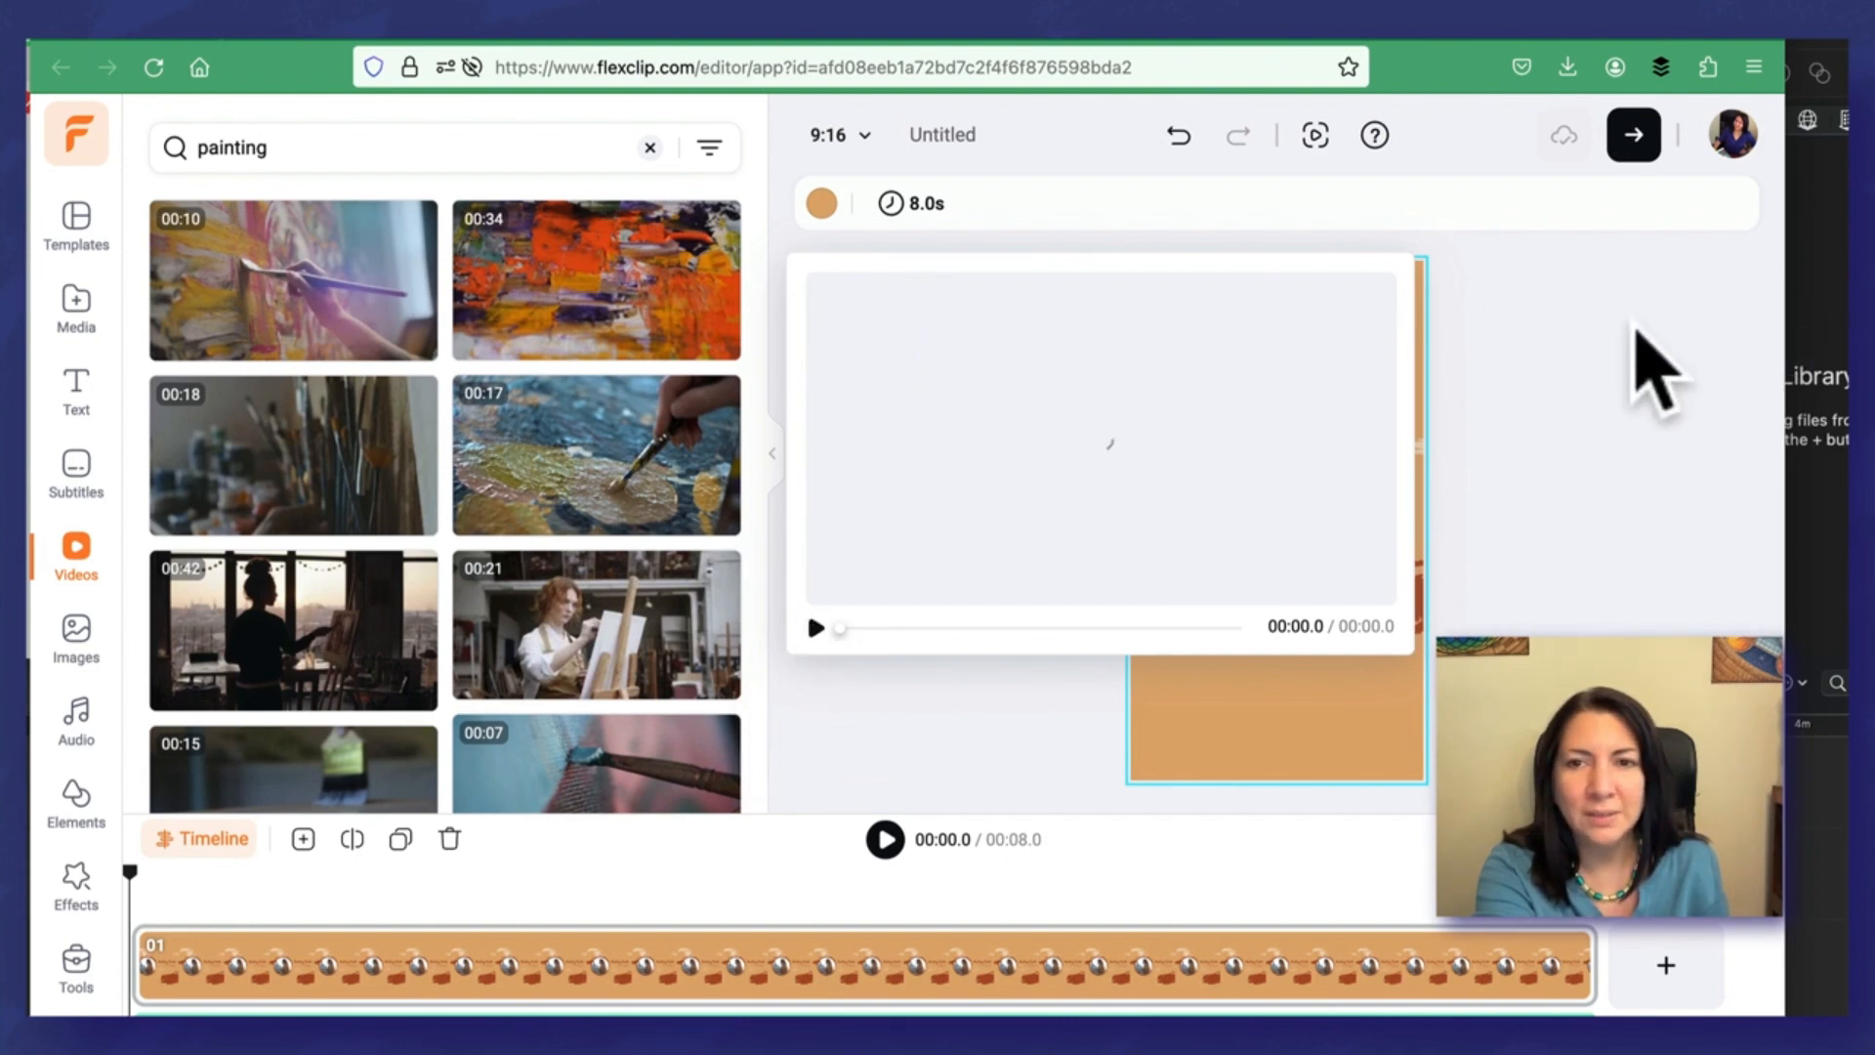
Step: Replace the media in the template's circular frame with the 10-second stock painting clip and dismiss the replacement tip
{"action": "mouse_move", "coordinate": [310, 327]}
{"action": "left_mouse_down"}
{"action": "mouse_move", "coordinate": [858, 355]}
{"action": "mouse_move", "coordinate": [1189, 532]}
{"action": "left_mouse_up"}
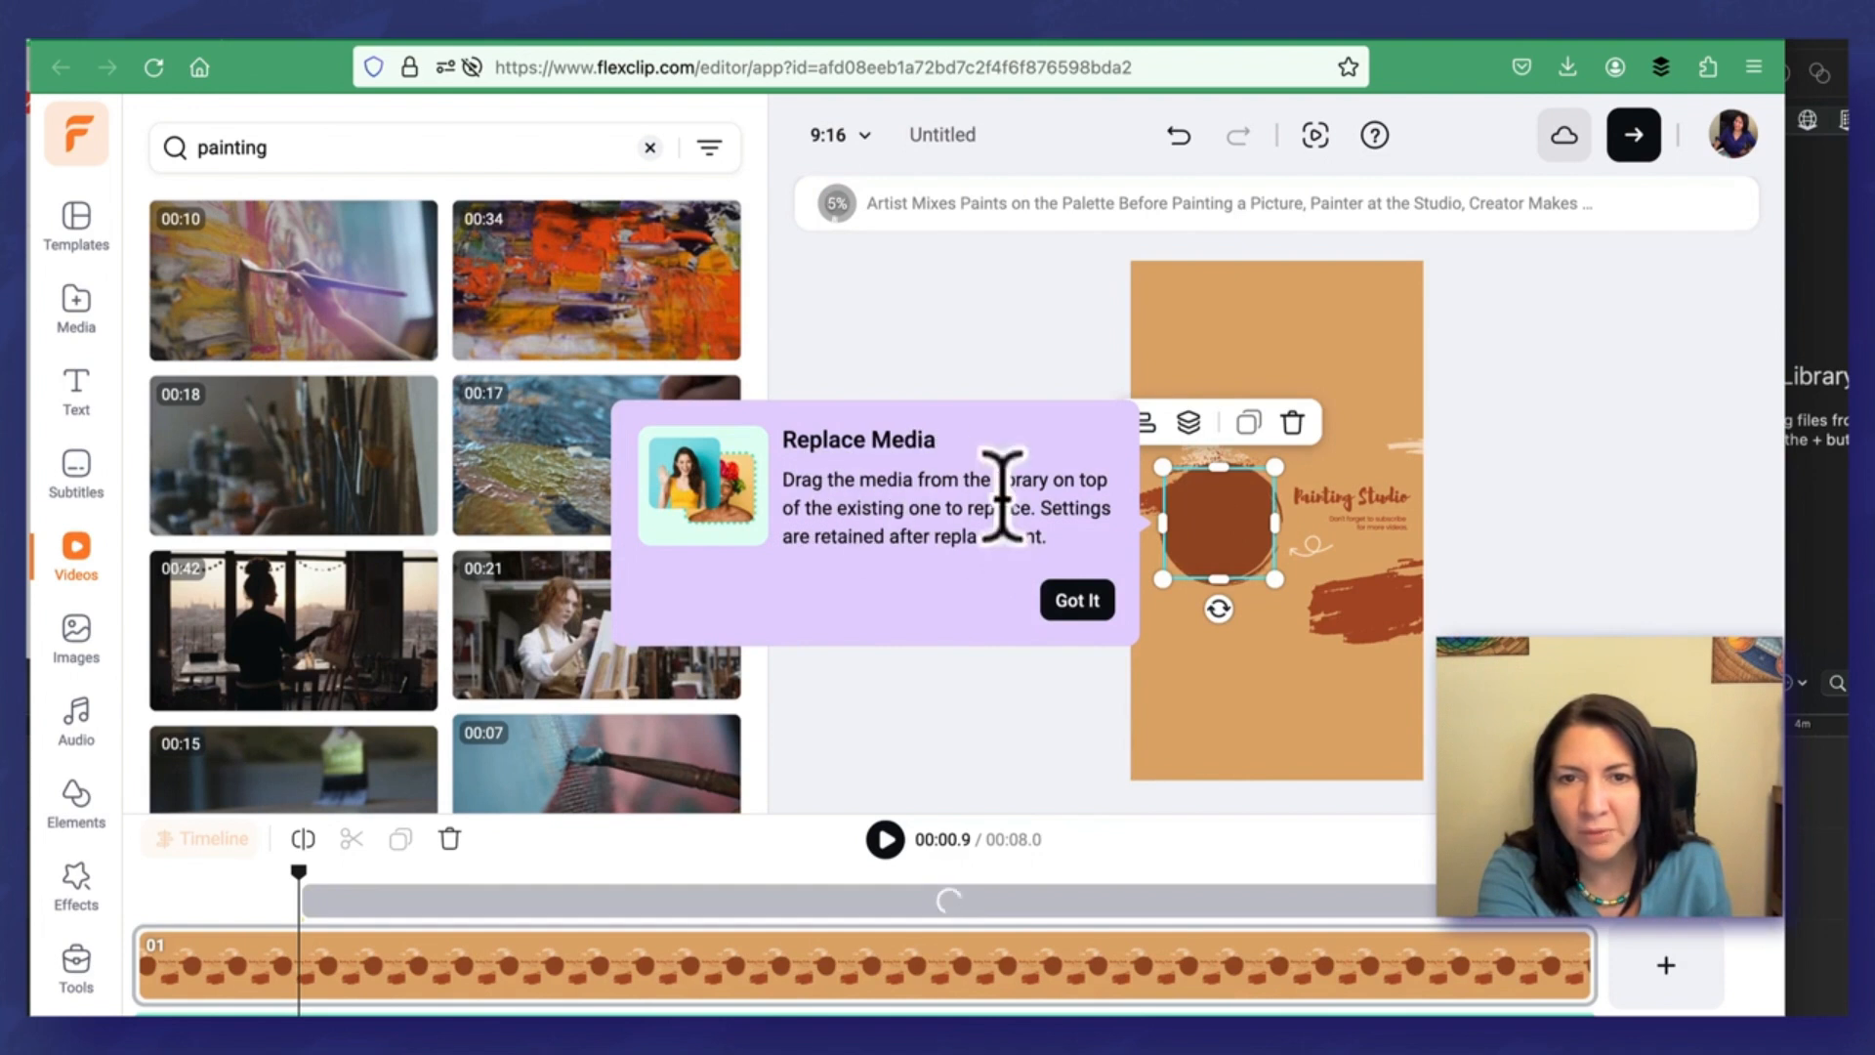
{"action": "left_click", "coordinate": [1057, 613]}
{"action": "left_click", "coordinate": [1539, 457]}
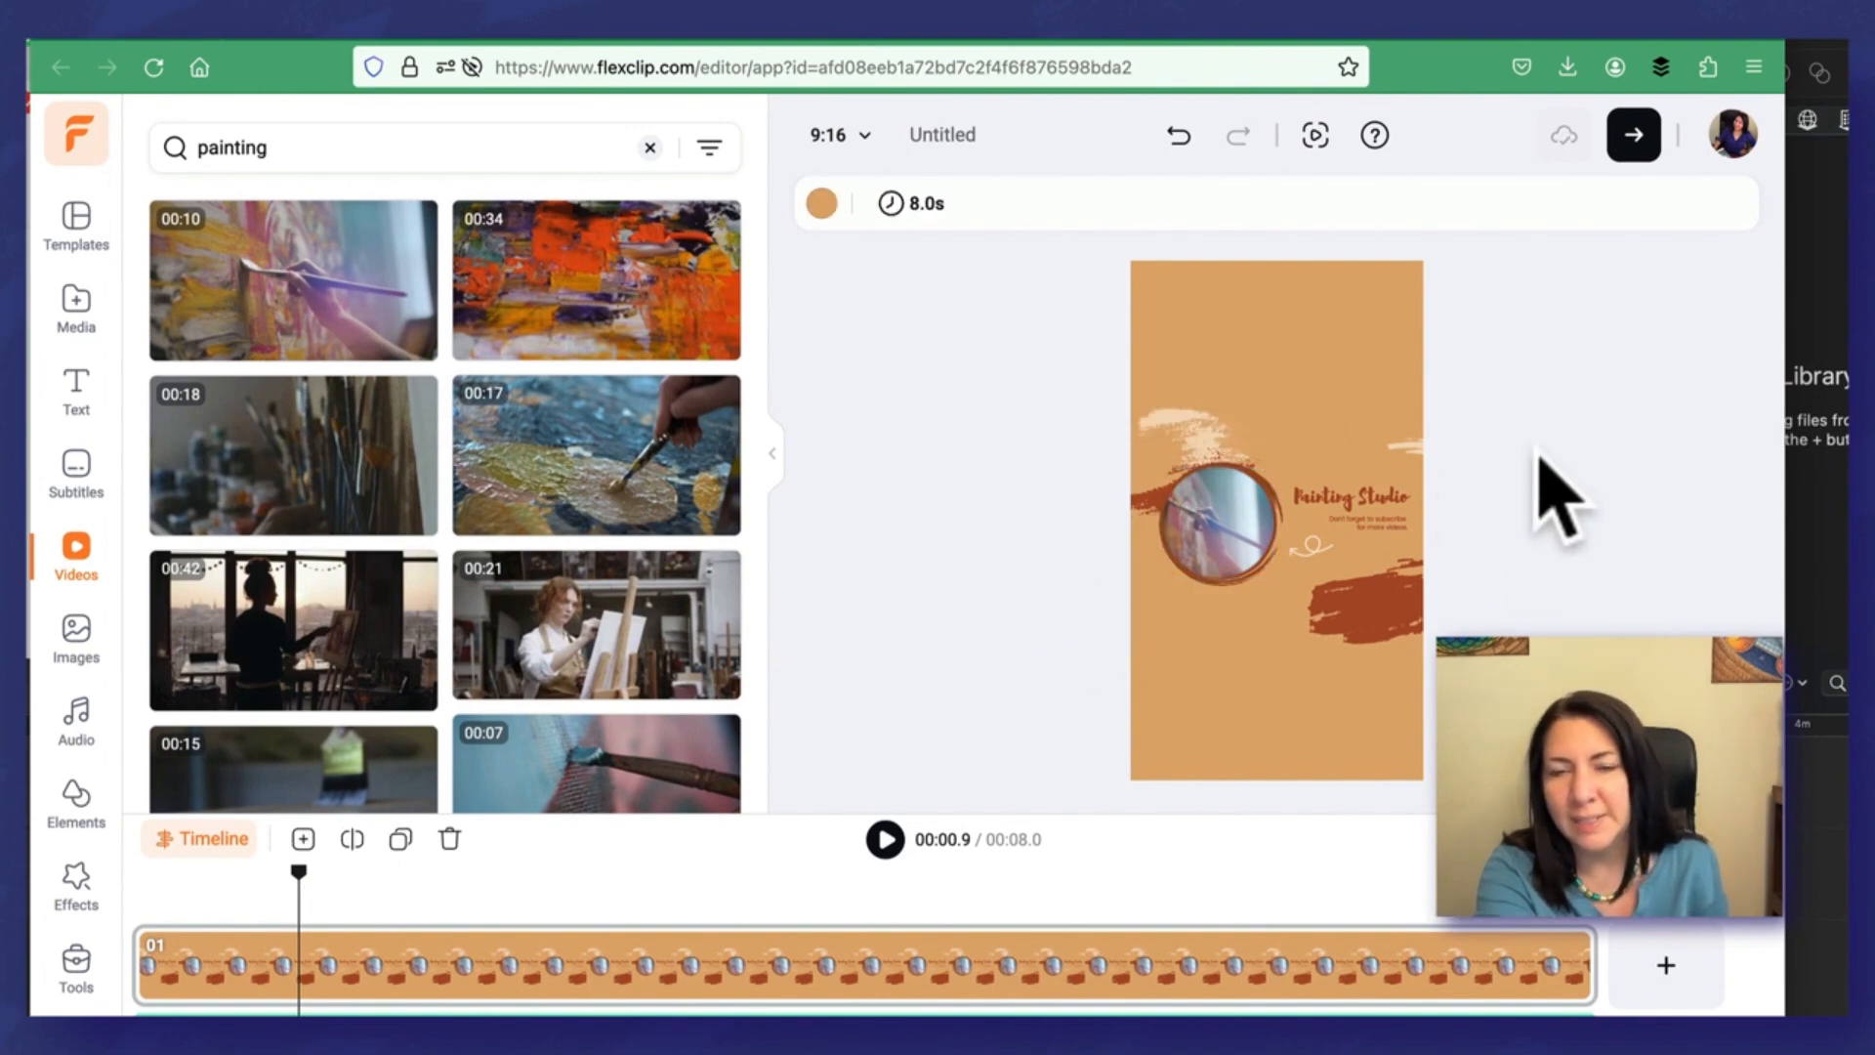
{"action": "left_click_drag", "start_coordinate": [1609, 839], "coordinate": [1638, 839]}
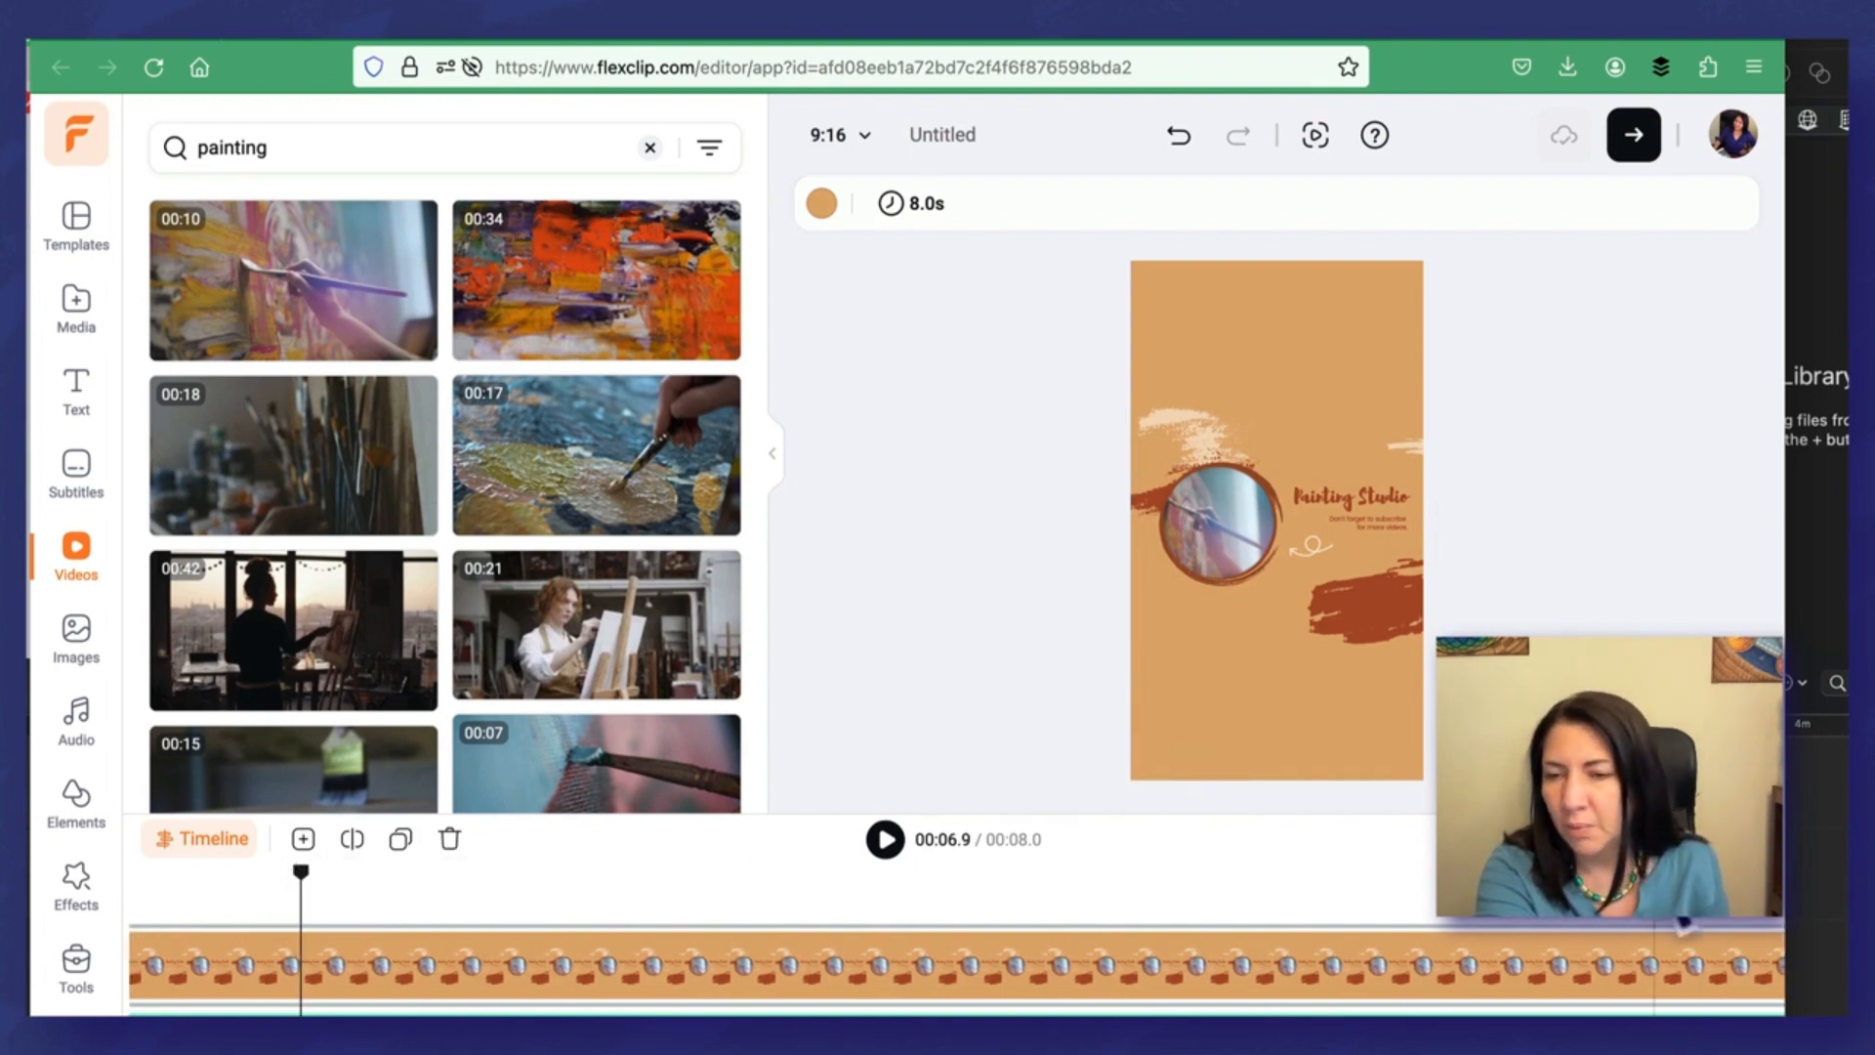
Step: Fit the whole 8-second scene in the timeline view and play it from the beginning to check the replaced circular clip
{"action": "left_click_drag", "start_coordinate": [1638, 839], "coordinate": [1592, 840]}
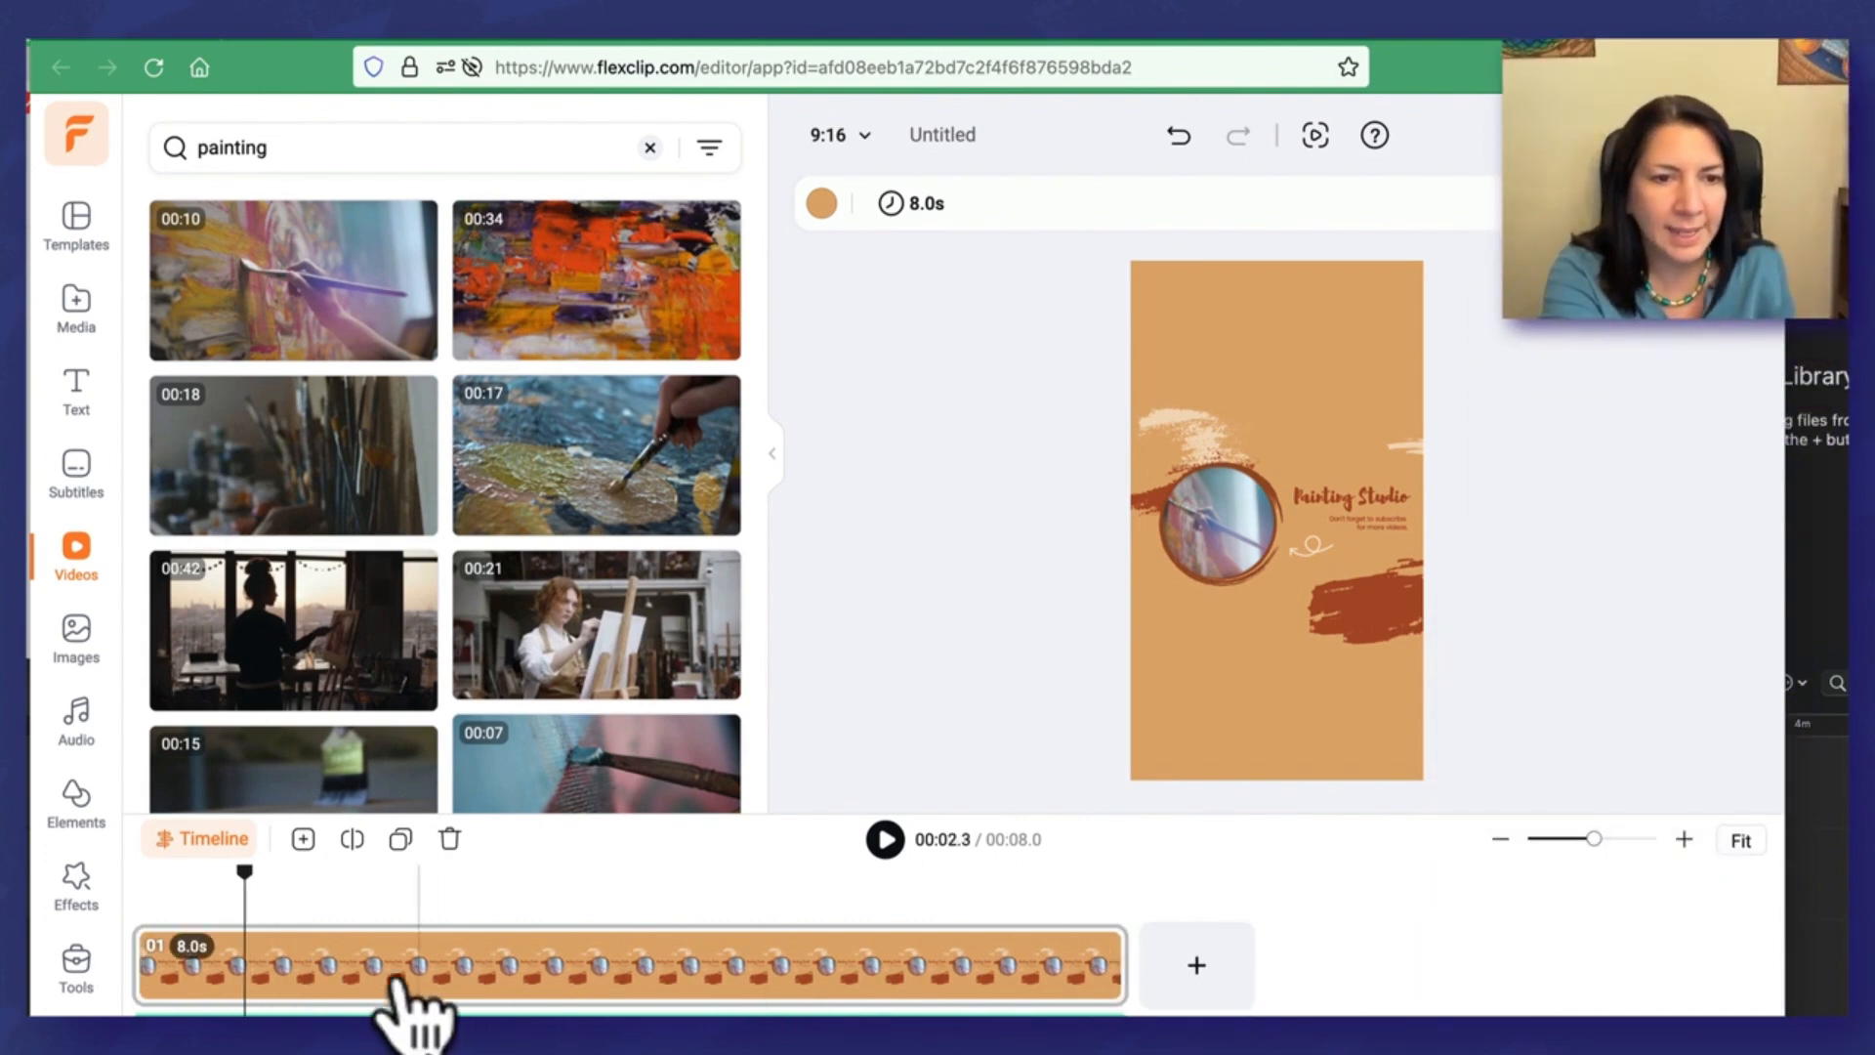
{"action": "left_click_drag", "start_coordinate": [244, 869], "coordinate": [130, 869]}
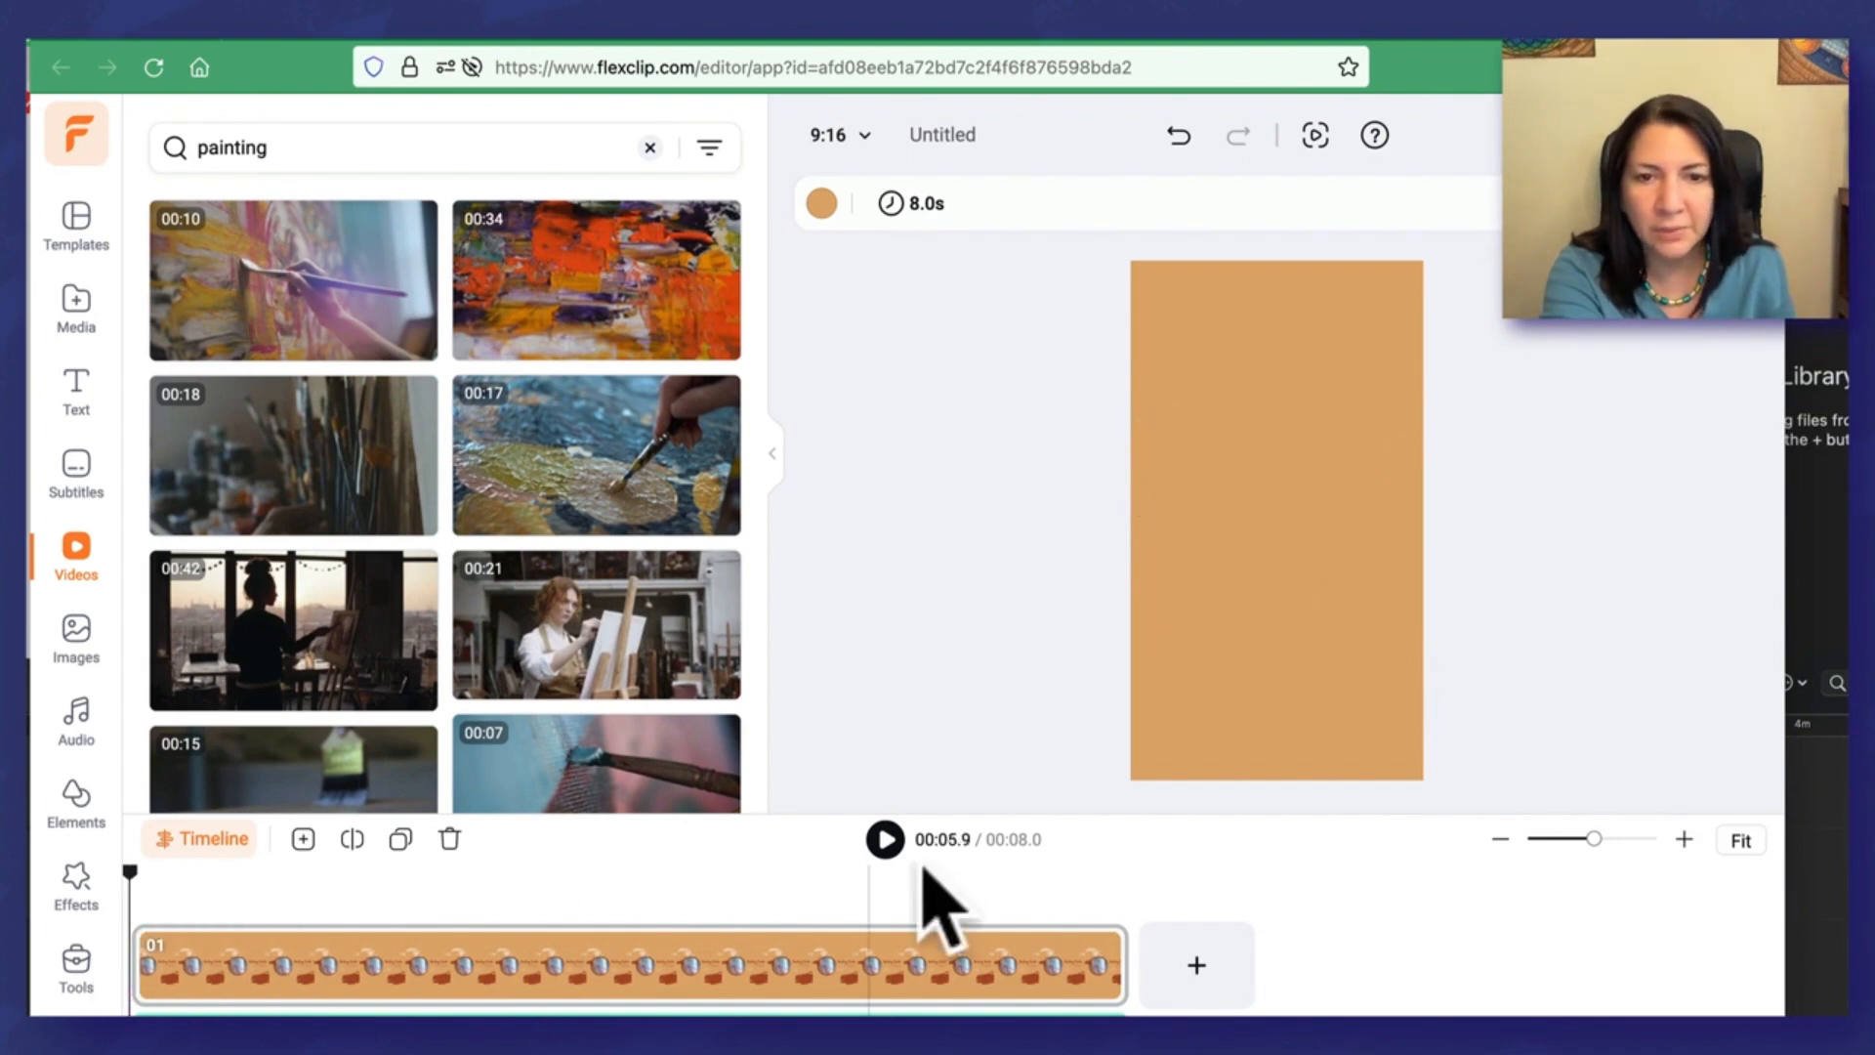
{"action": "left_click", "coordinate": [885, 839]}
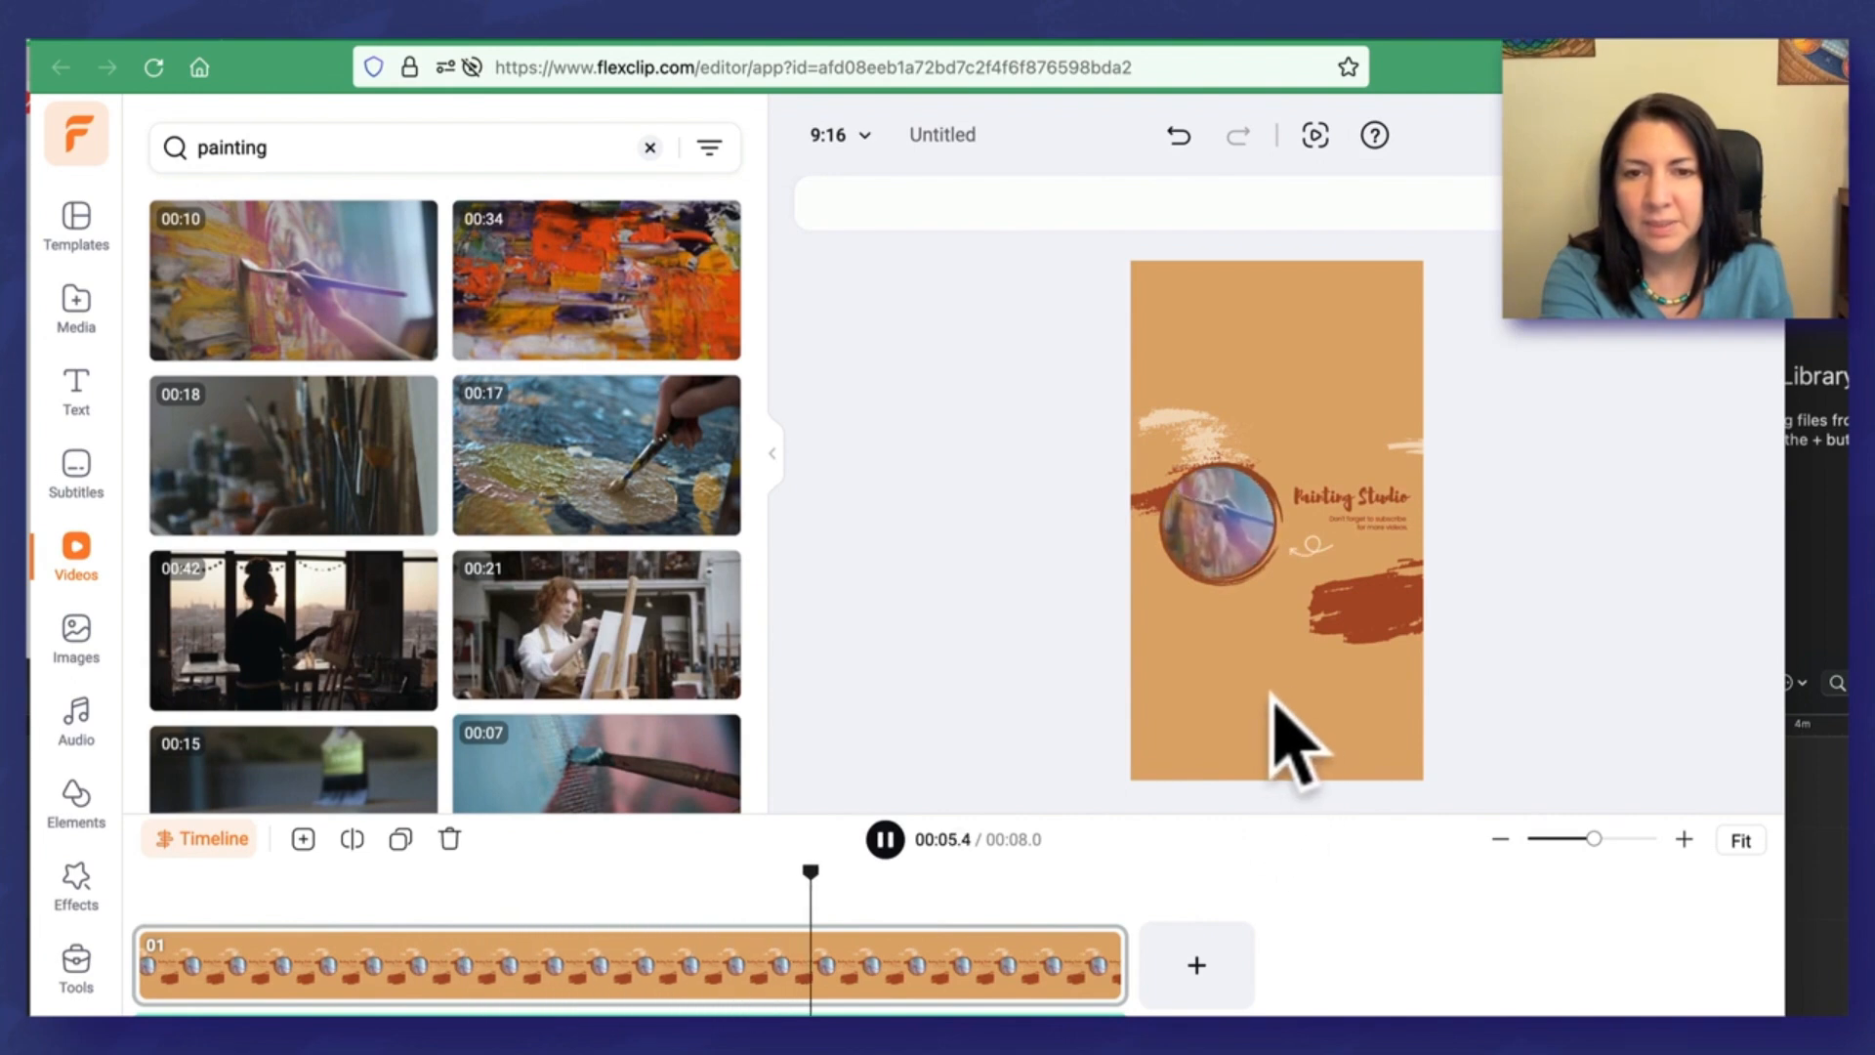
{"action": "left_click", "coordinate": [885, 838]}
Step: Replace the circular frame's media with the 34-second abstract painting stock clip and play the result
{"action": "mouse_move", "coordinate": [570, 327]}
{"action": "left_mouse_down"}
{"action": "mouse_move", "coordinate": [816, 326]}
{"action": "mouse_move", "coordinate": [1214, 489]}
{"action": "left_mouse_up"}
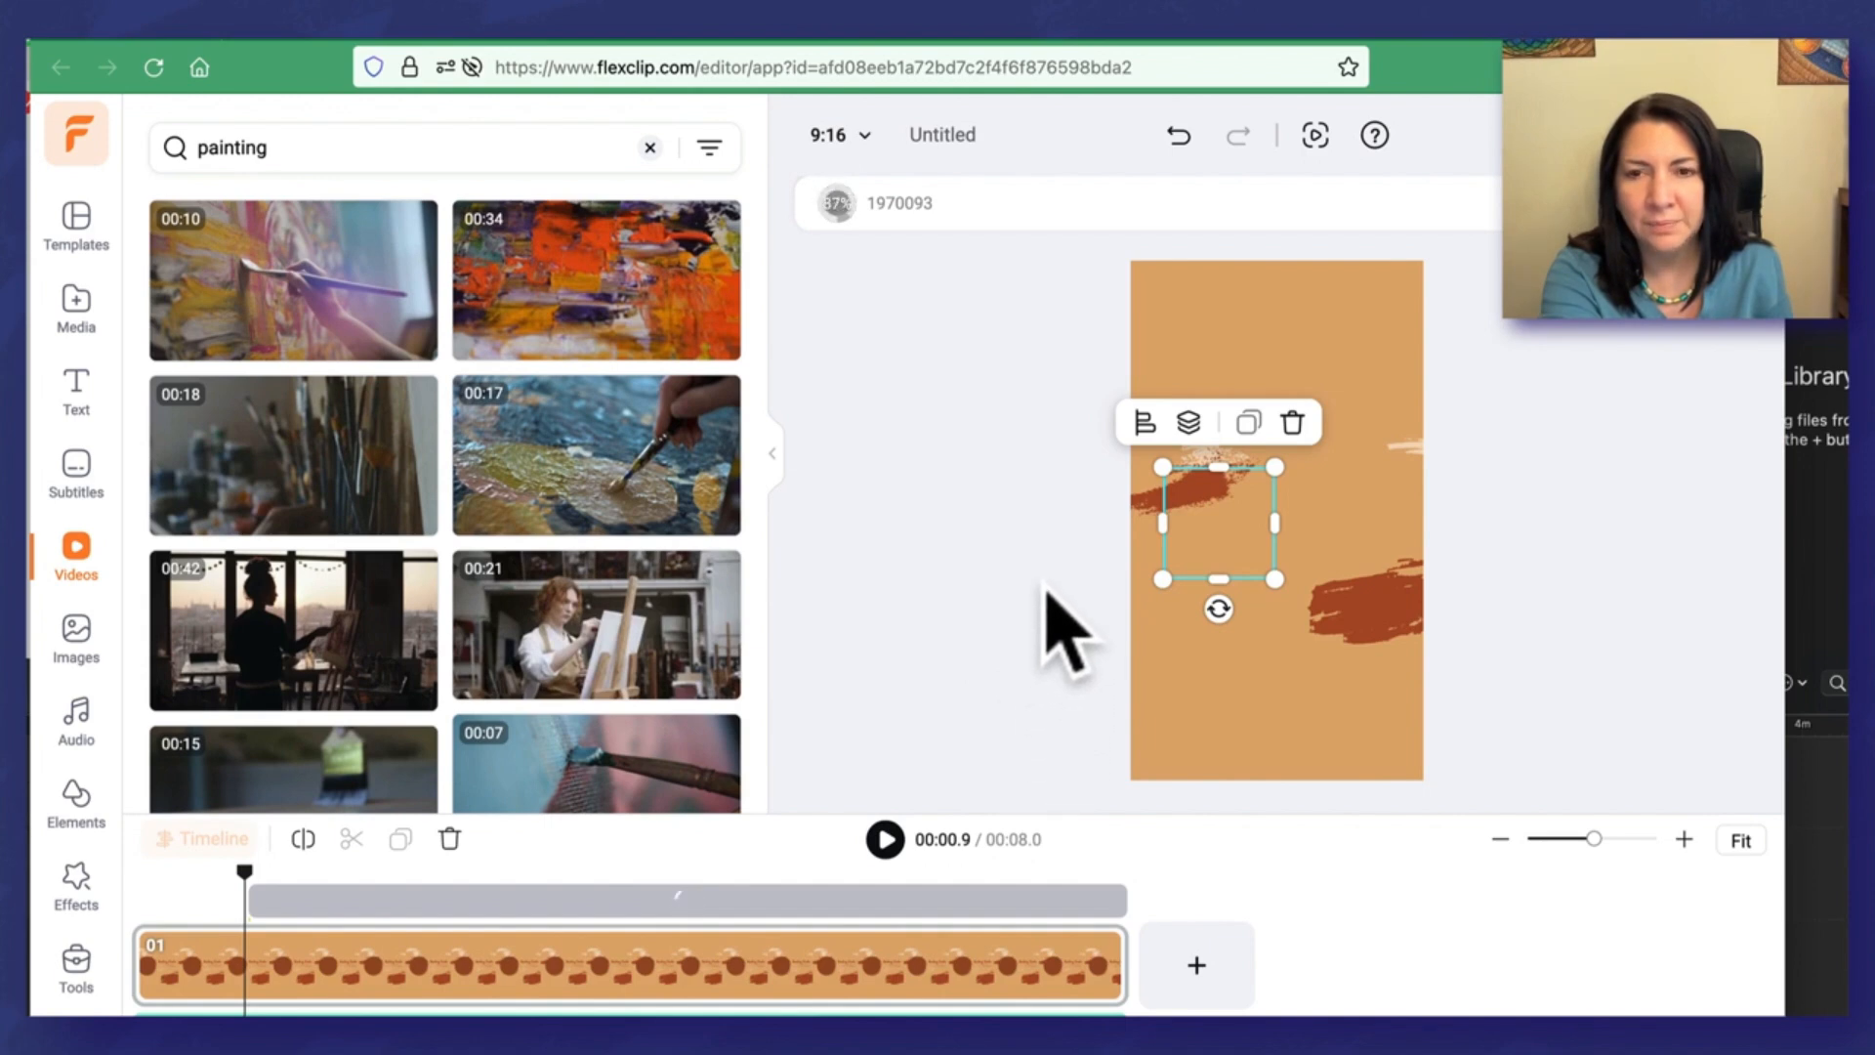
{"action": "left_click", "coordinate": [885, 838]}
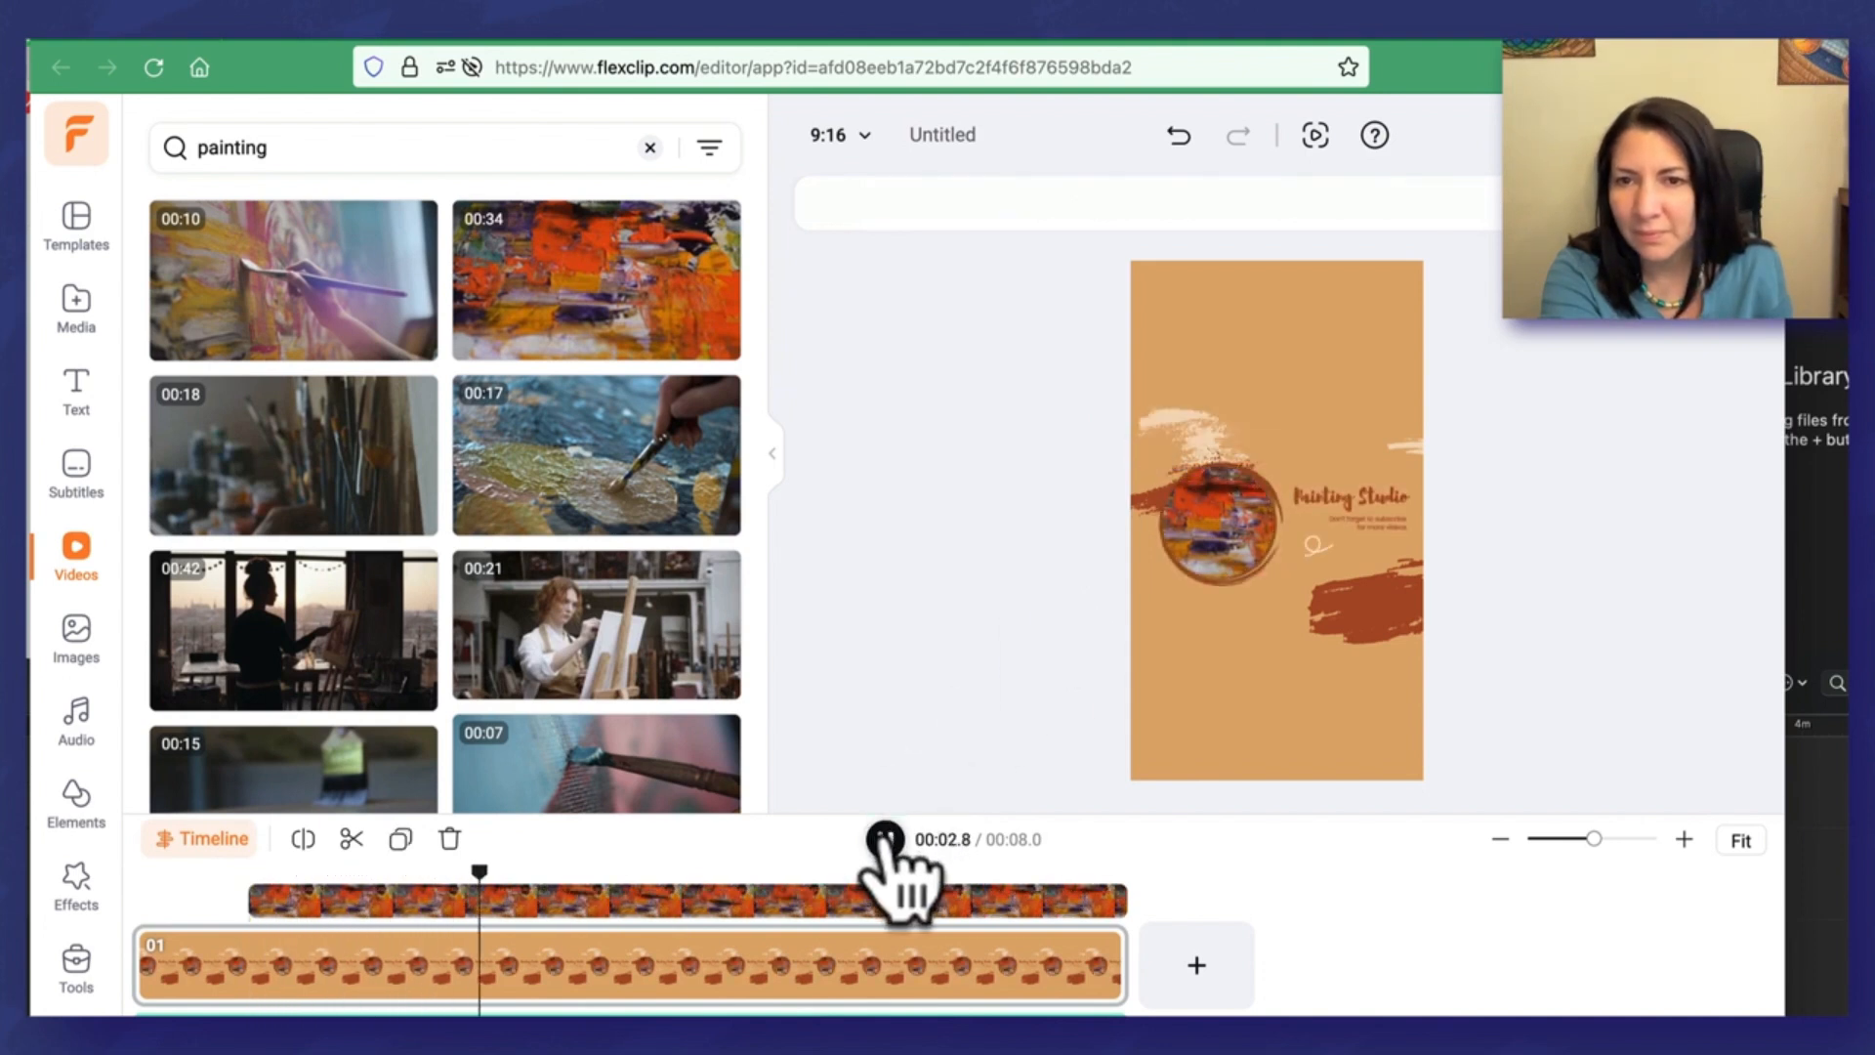
{"action": "left_click", "coordinate": [885, 838]}
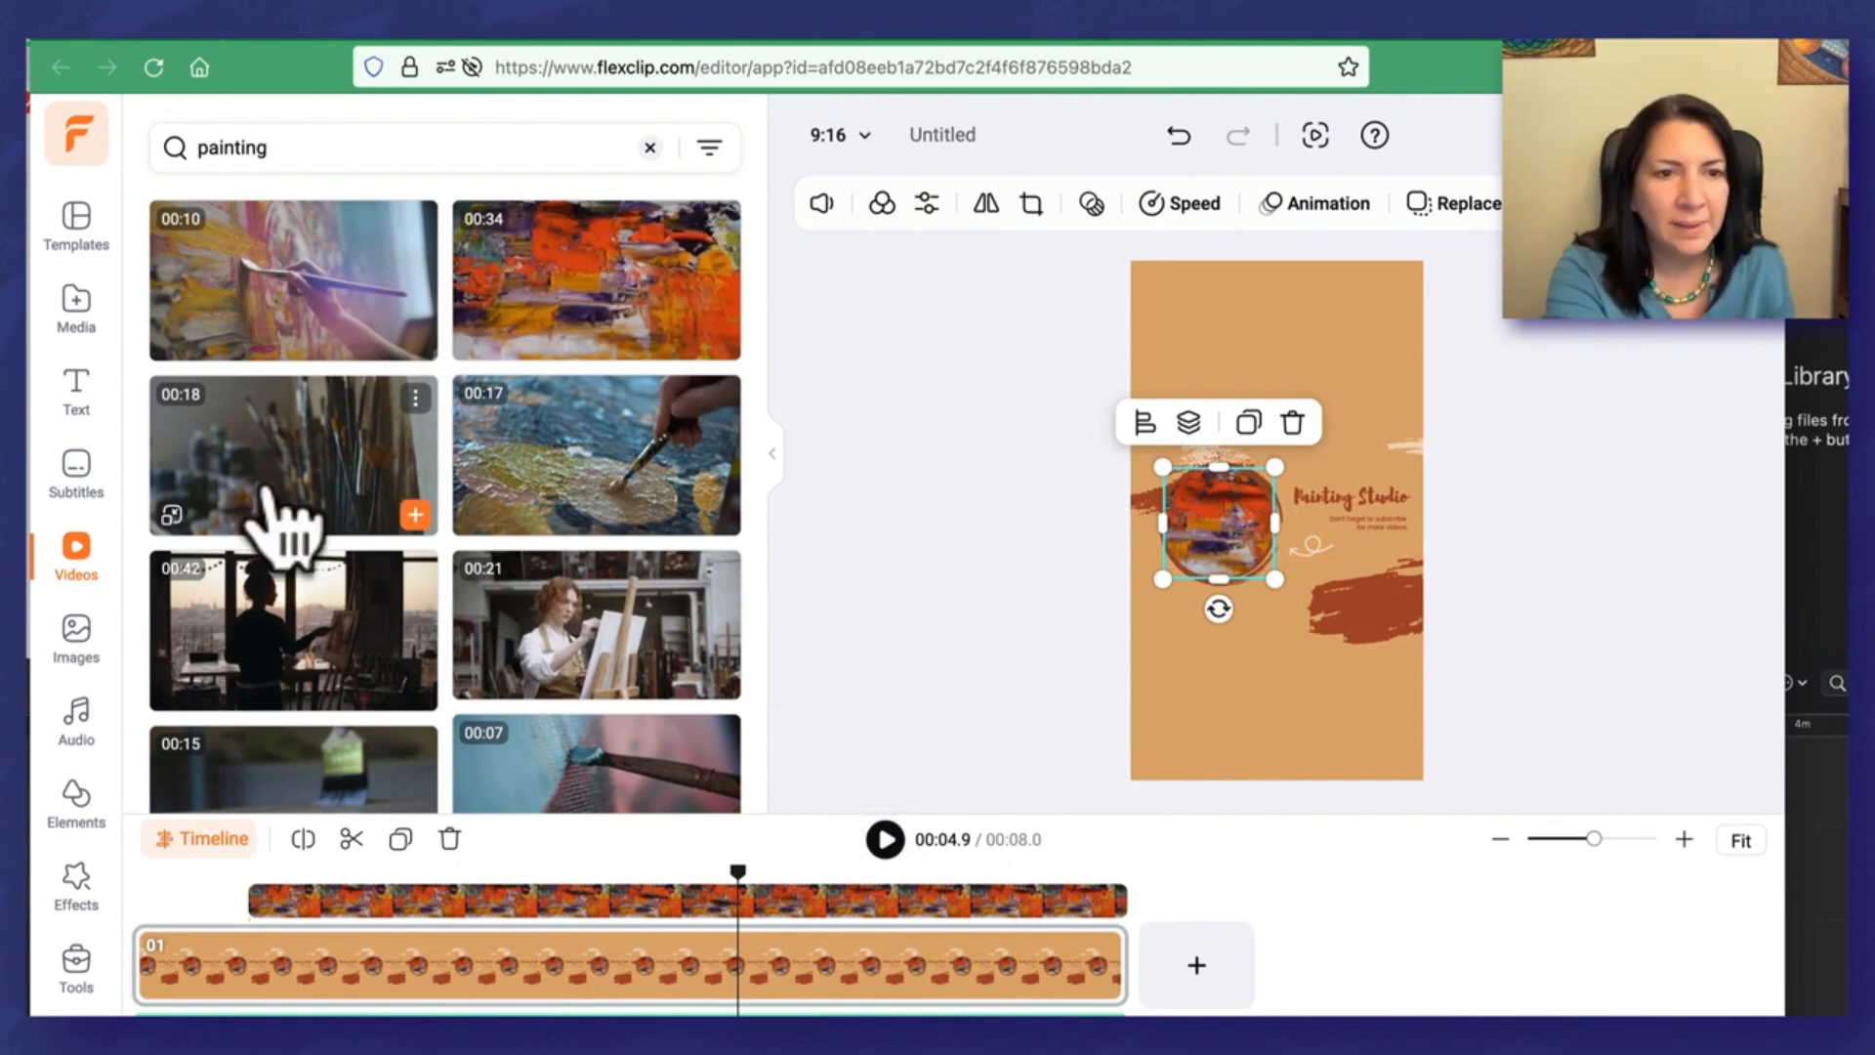
Step: Replace the circular frame's media with the 24-second WhatsApp video from the project's media, keeping the default trim
{"action": "left_click", "coordinate": [76, 635]}
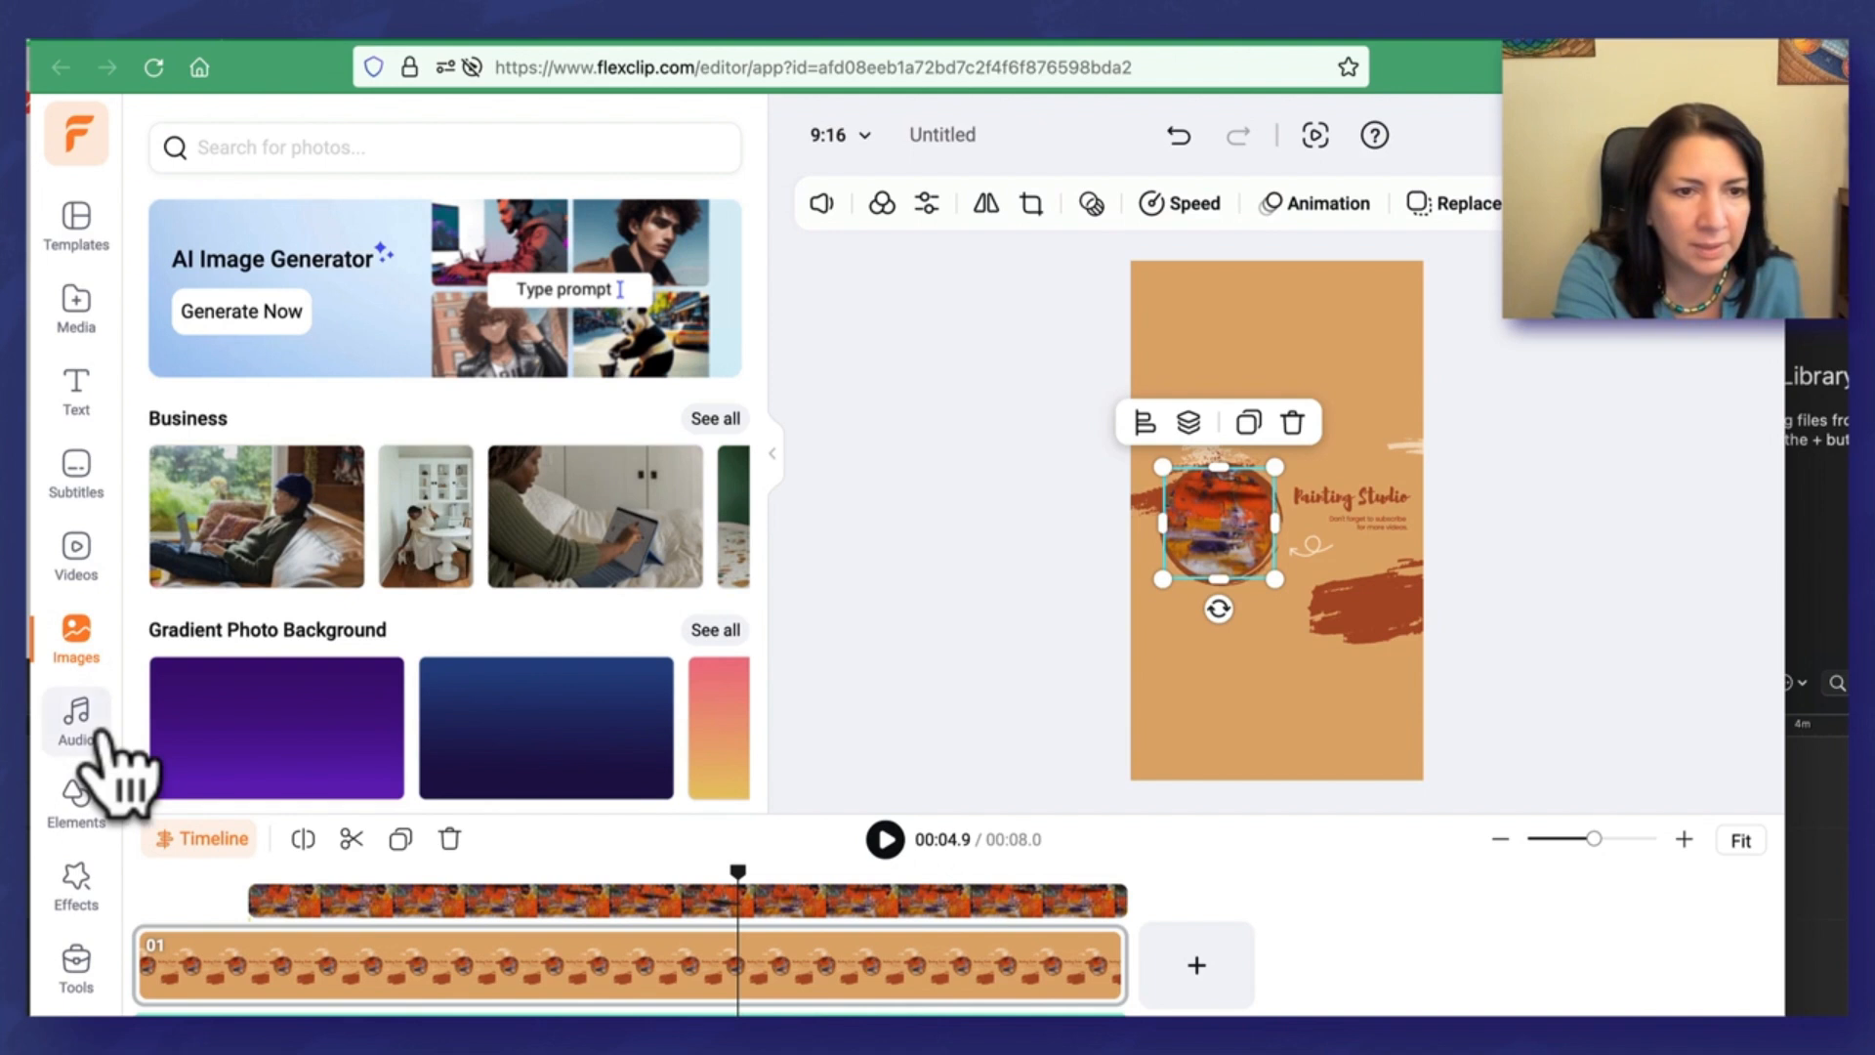
{"action": "left_click", "coordinate": [78, 310]}
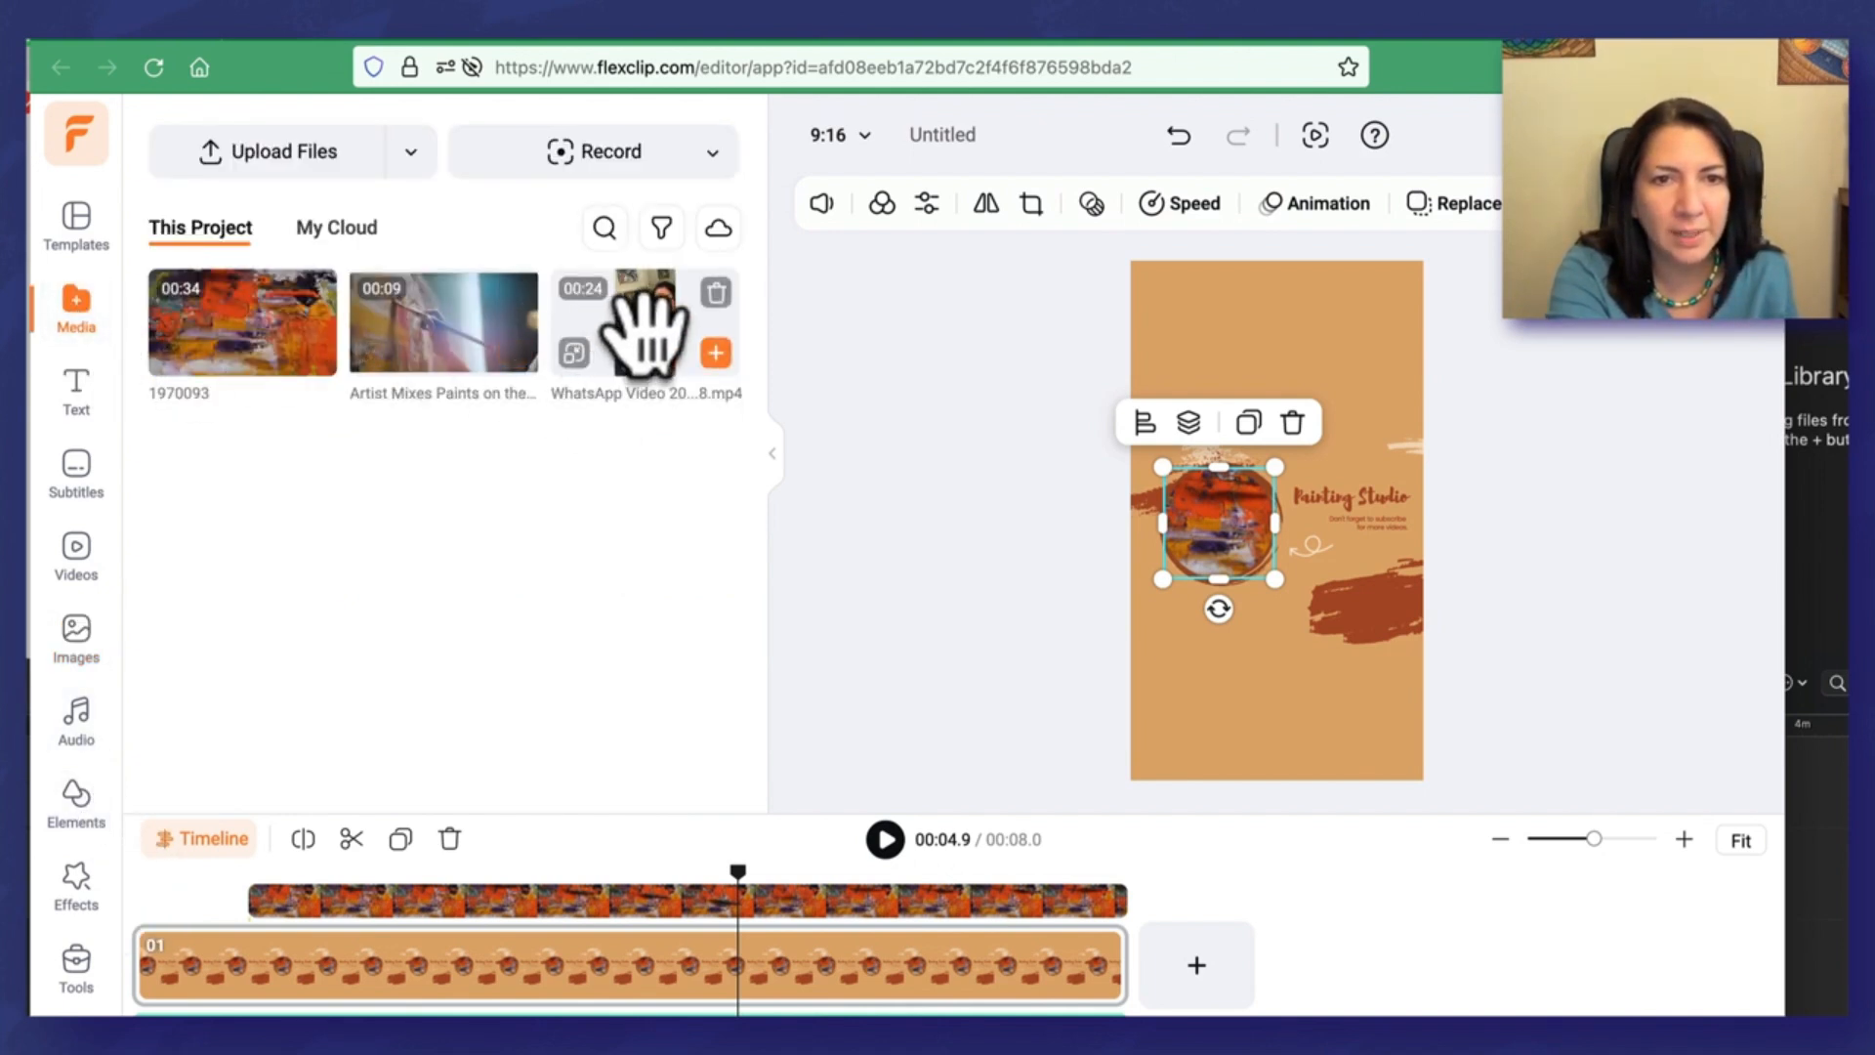
{"action": "left_click_drag", "start_coordinate": [635, 327], "coordinate": [1218, 529]}
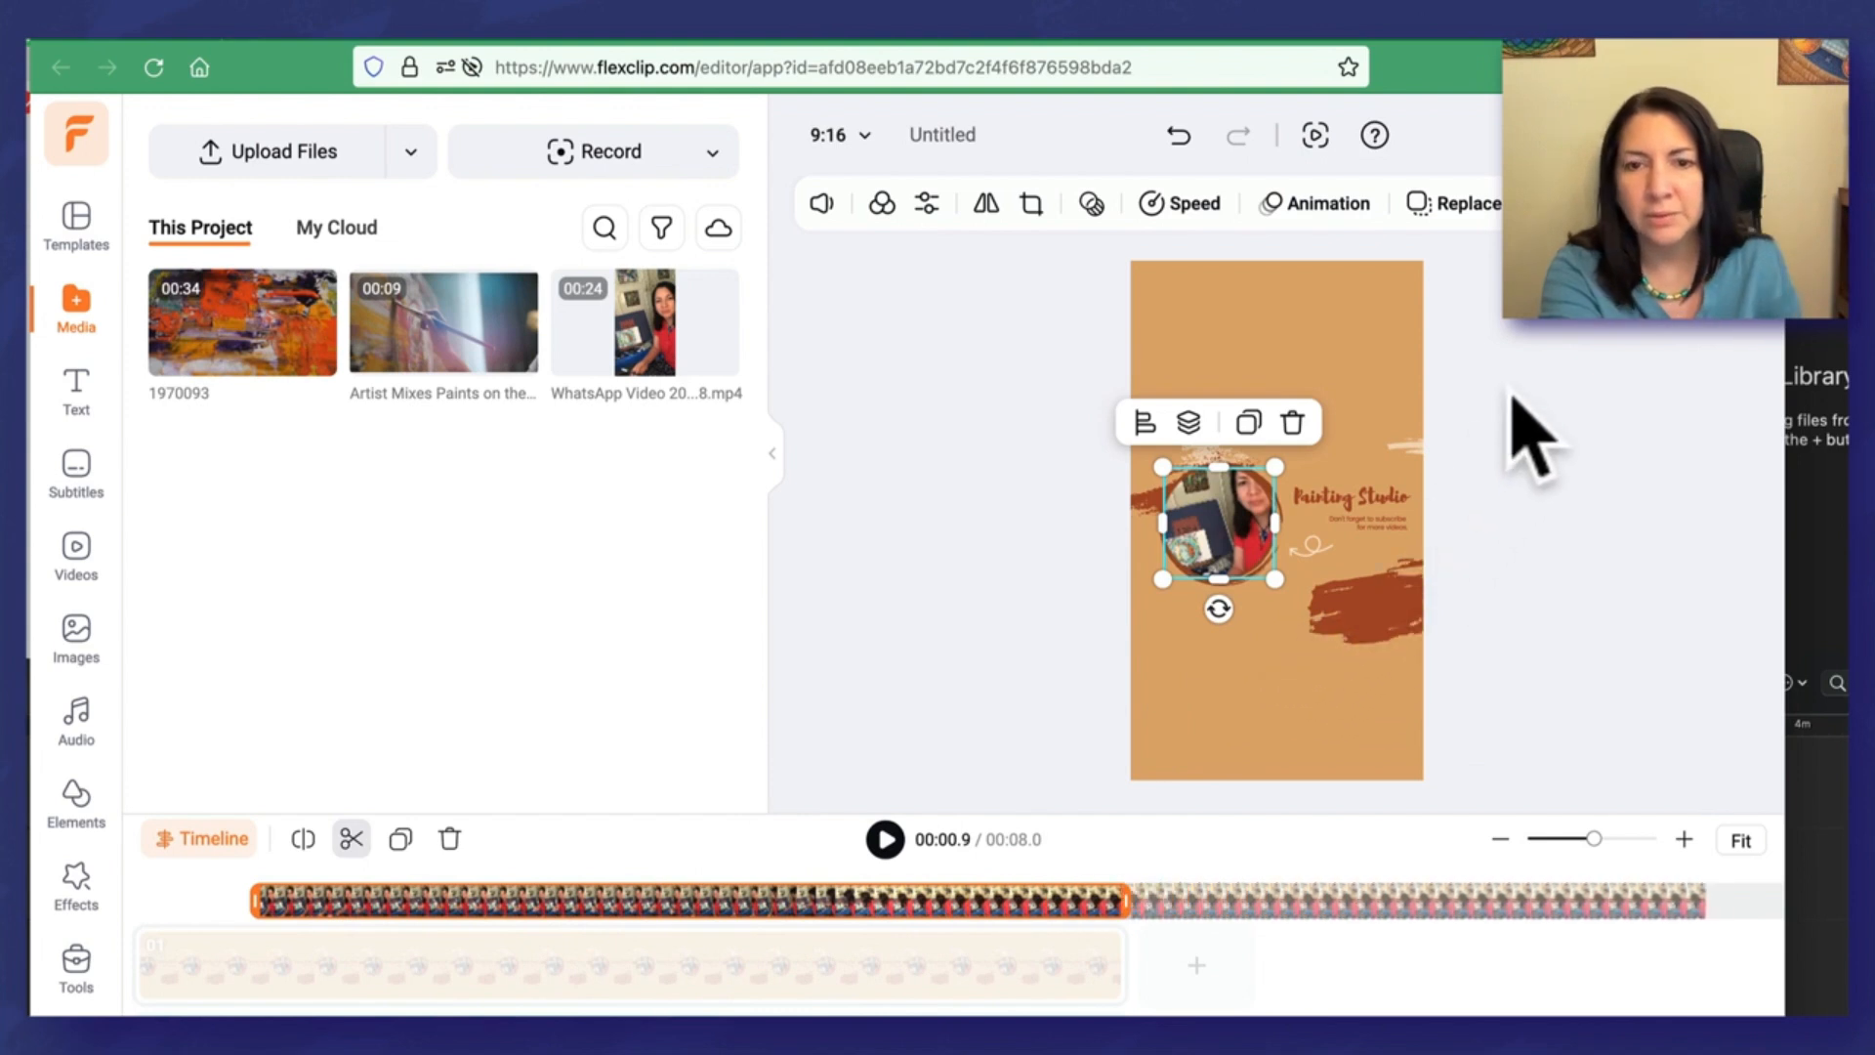
{"action": "left_click", "coordinate": [795, 929]}
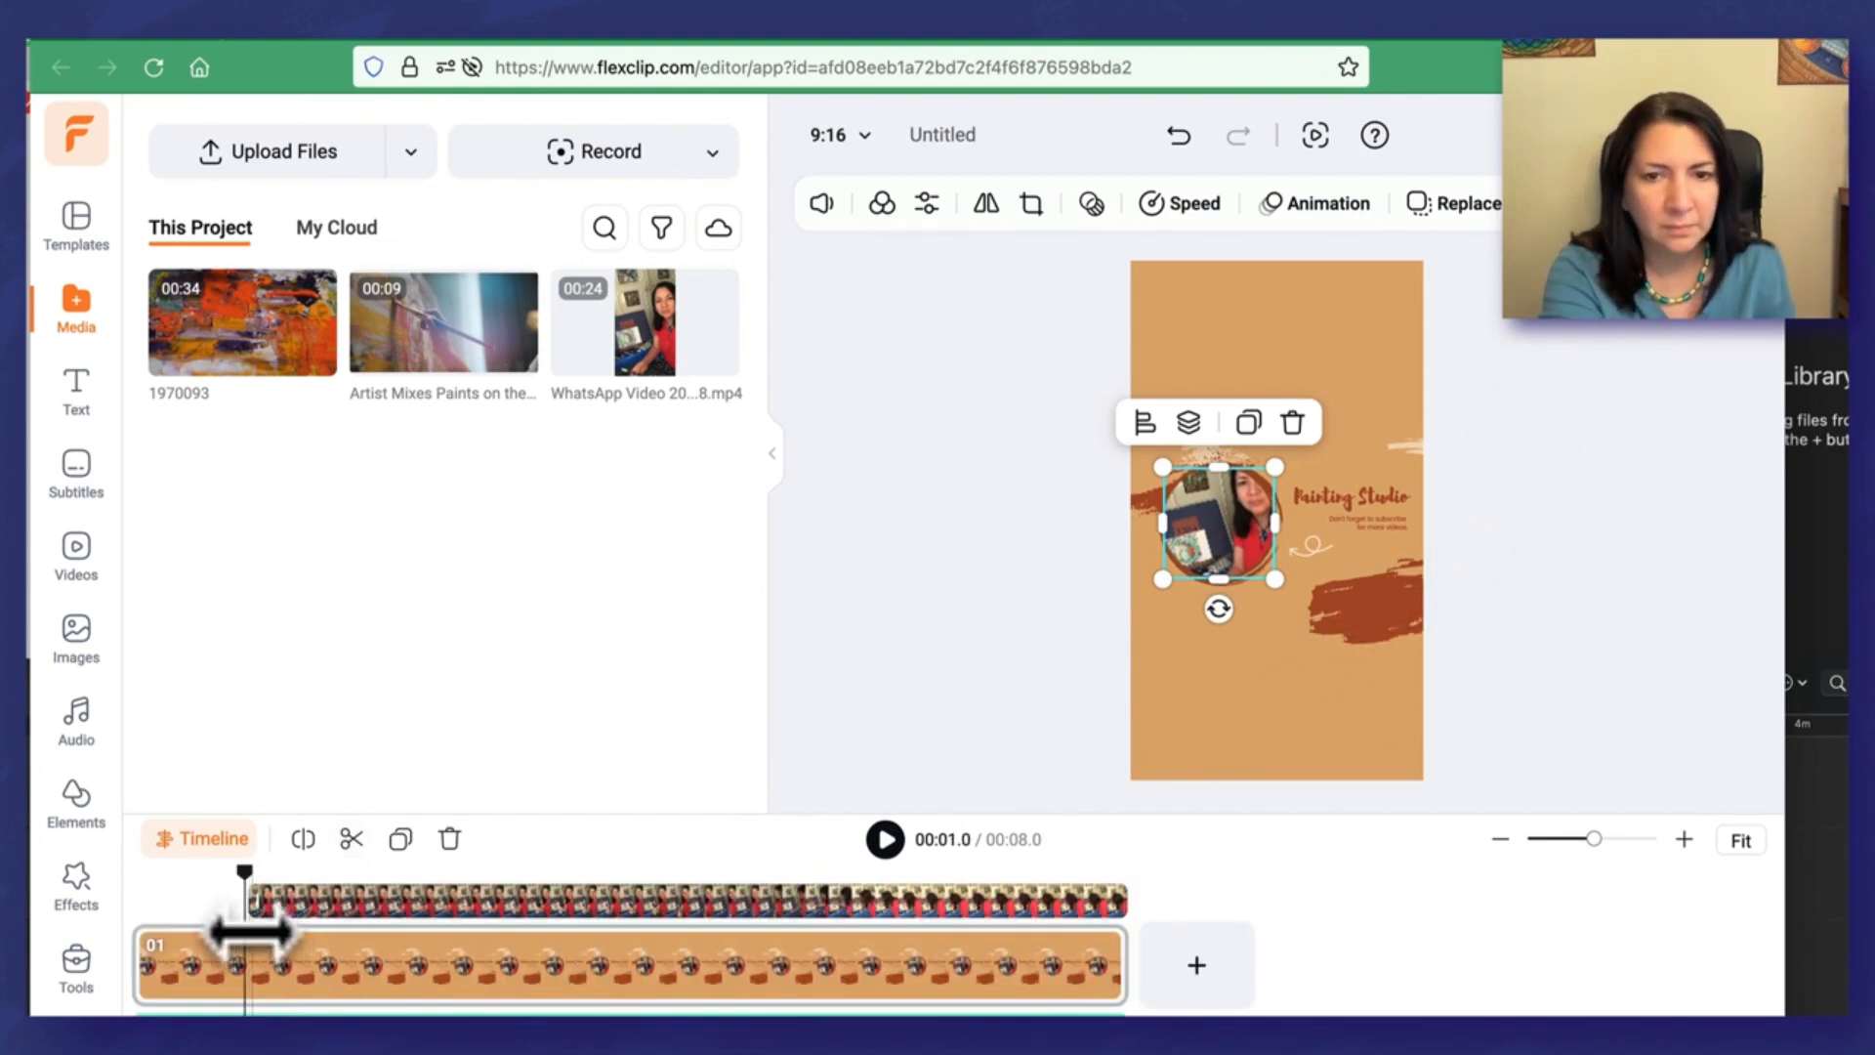
Step: Try moving the WhatsApp clip to the scene's start and extending its end to the scene's end, and undo back to the abstract painting clip
{"action": "left_click_drag", "start_coordinate": [385, 904], "coordinate": [252, 903]}
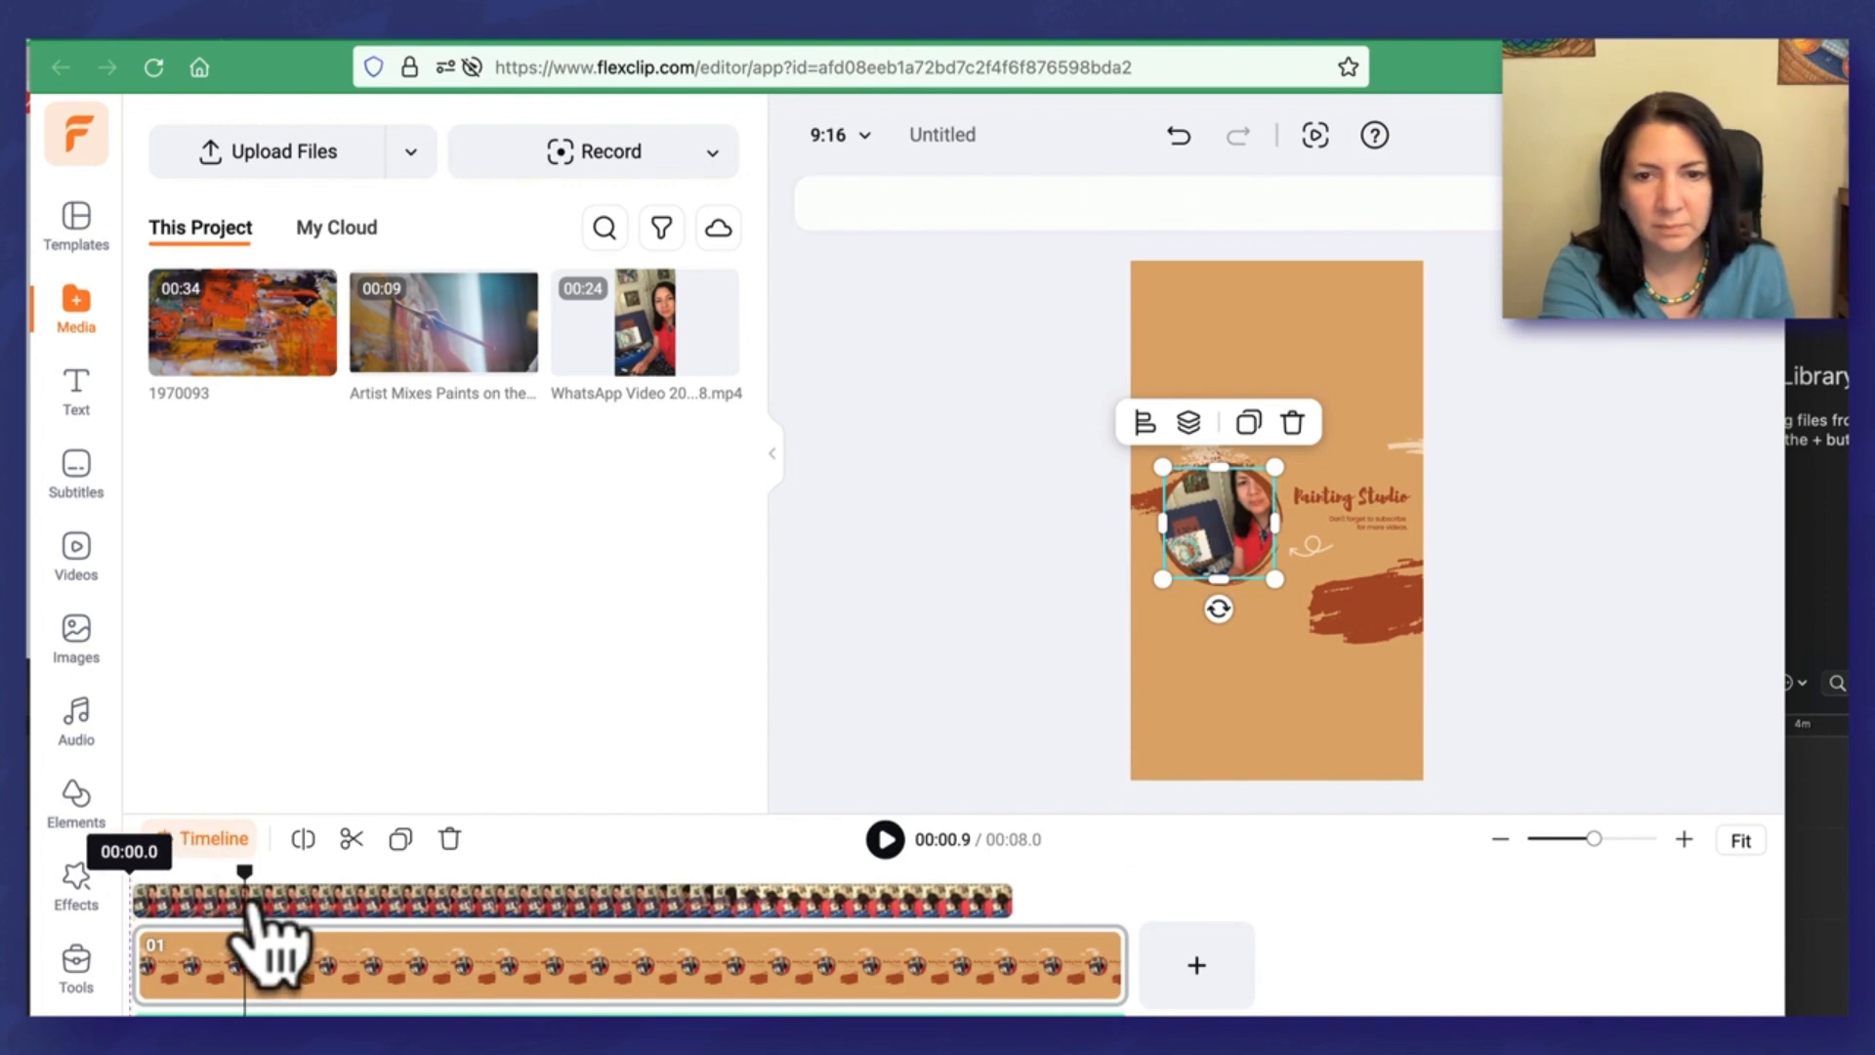
{"action": "left_click_drag", "start_coordinate": [1013, 939], "coordinate": [1126, 938]}
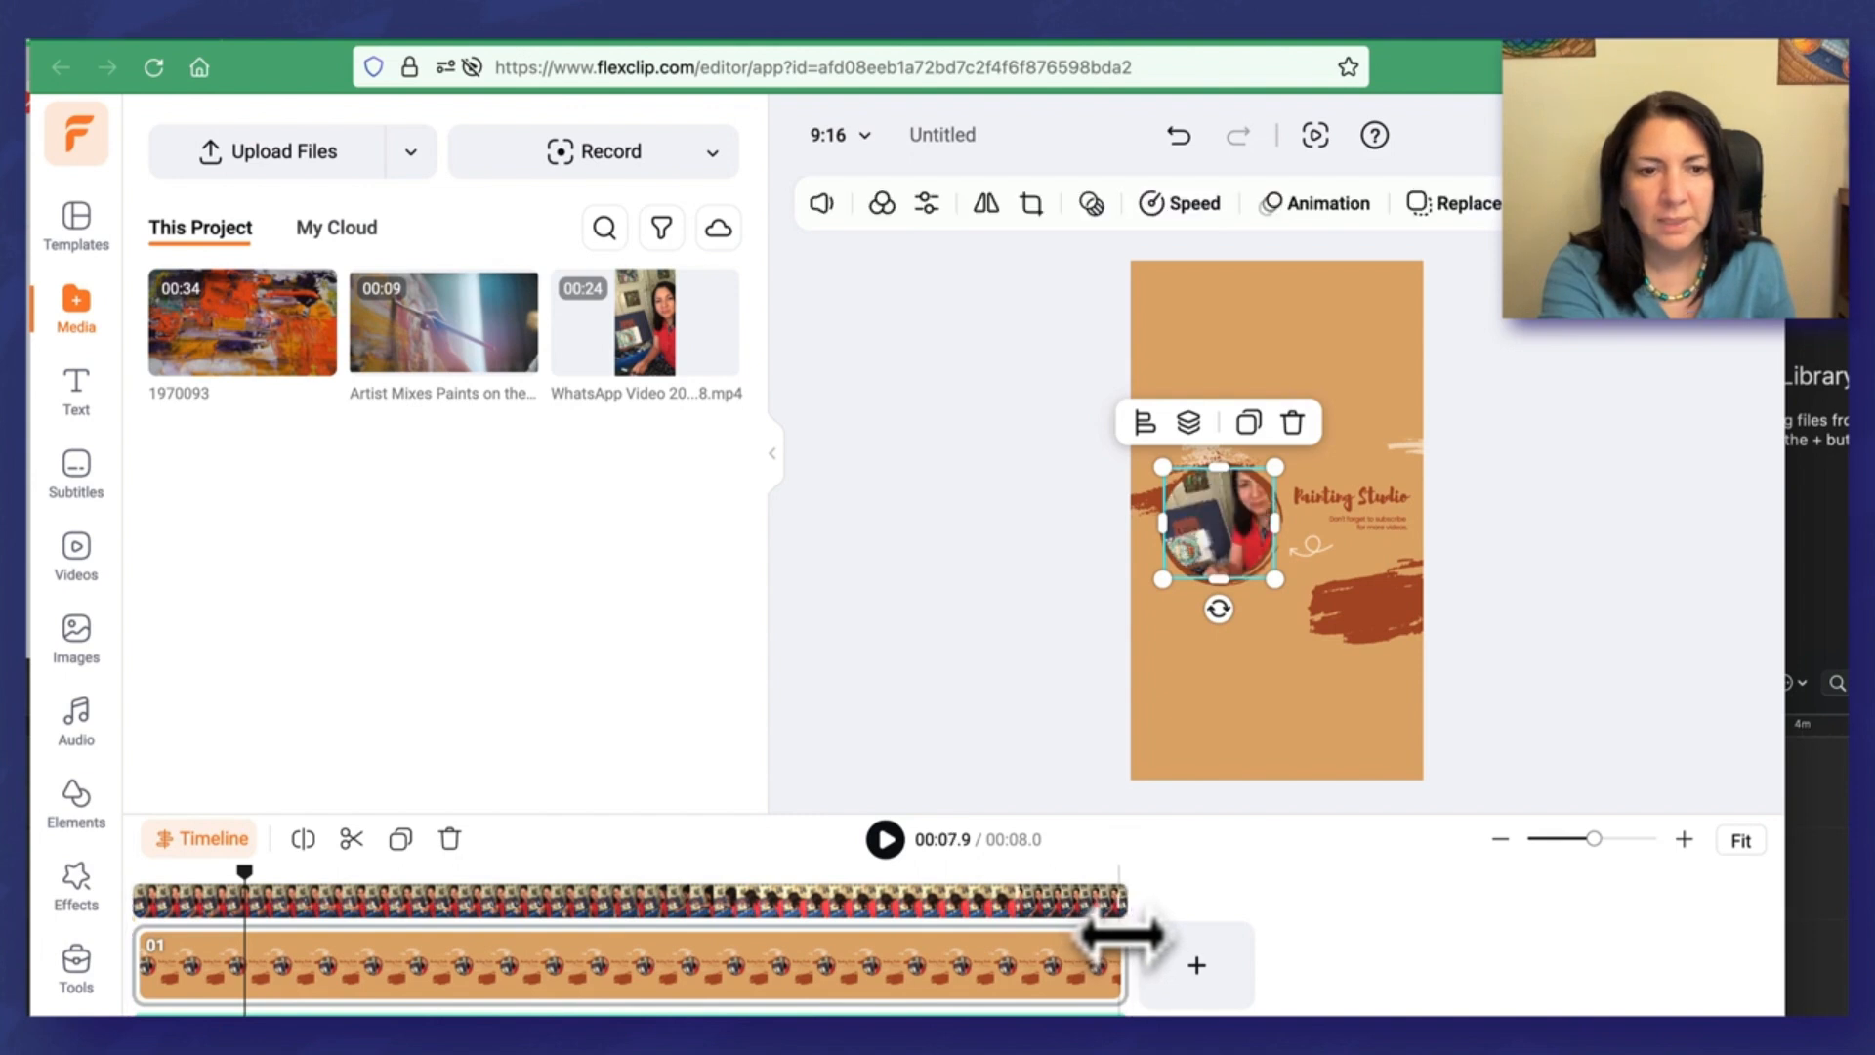
{"action": "left_click_drag", "start_coordinate": [240, 872], "coordinate": [128, 899]}
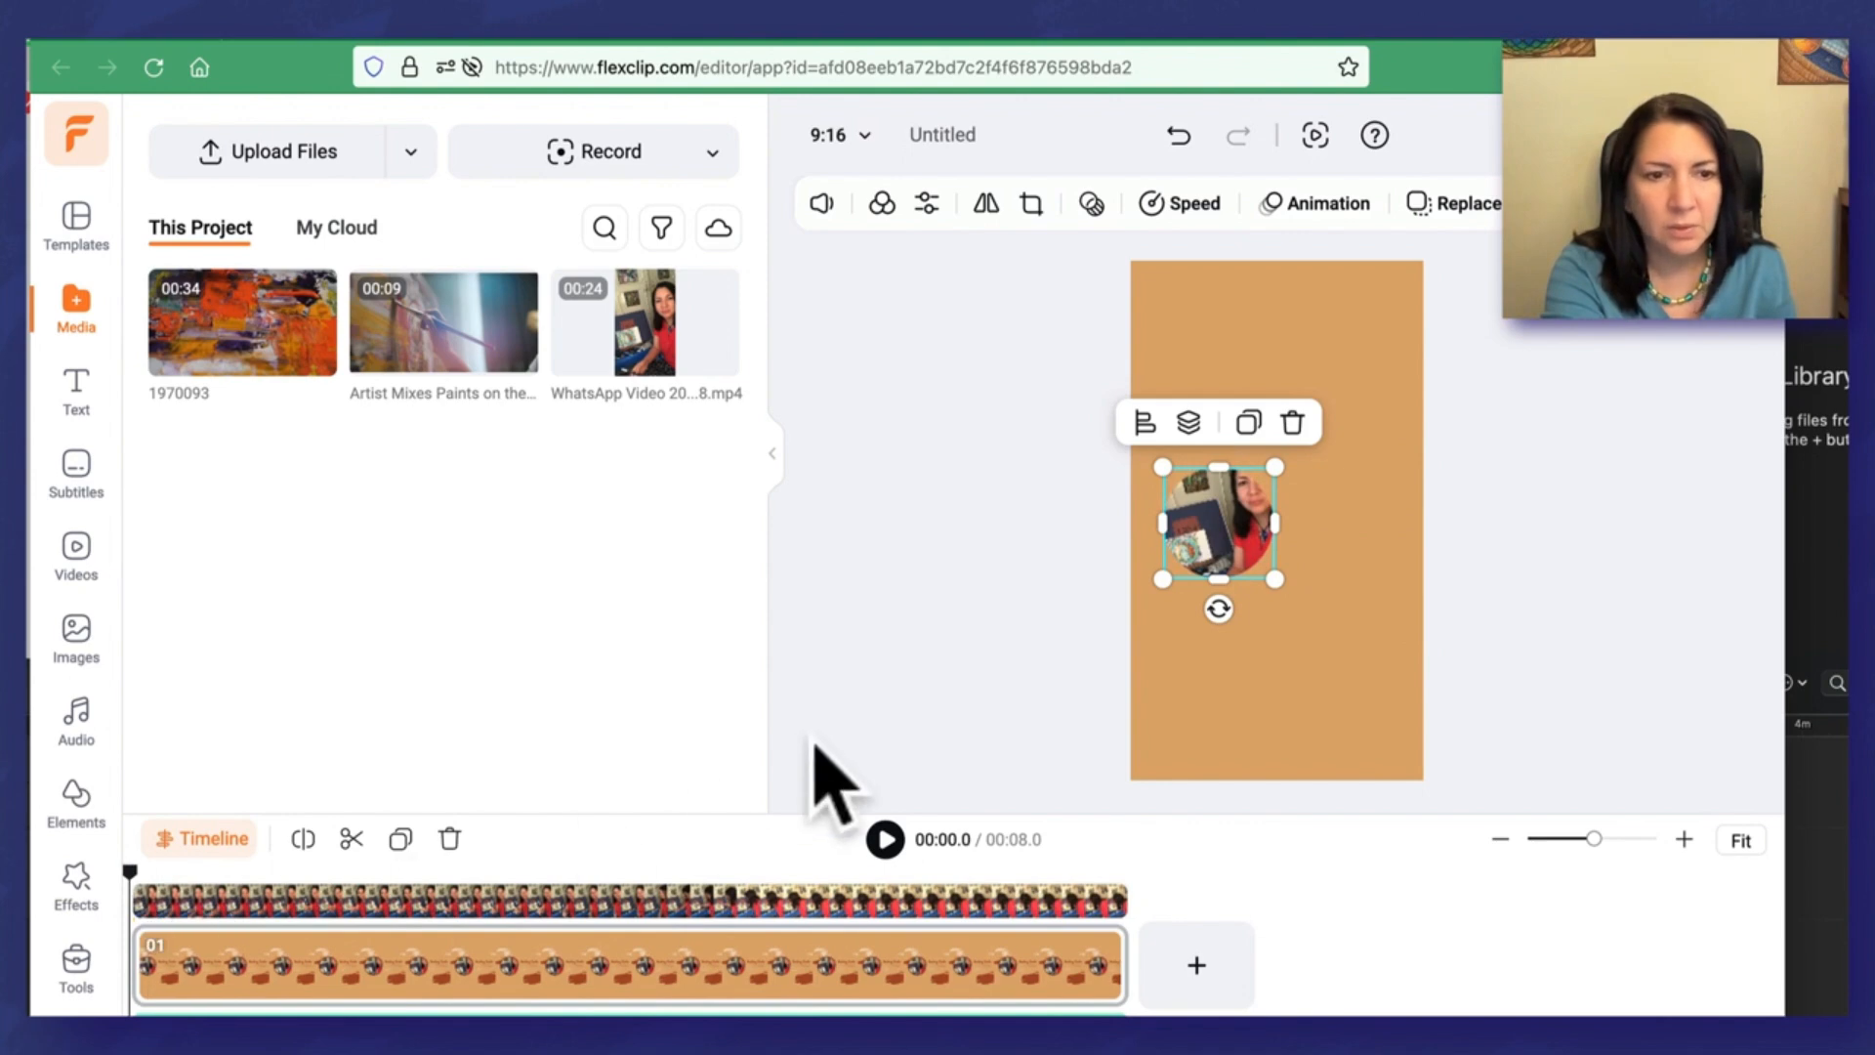
{"action": "key", "text": "ctrl+z"}
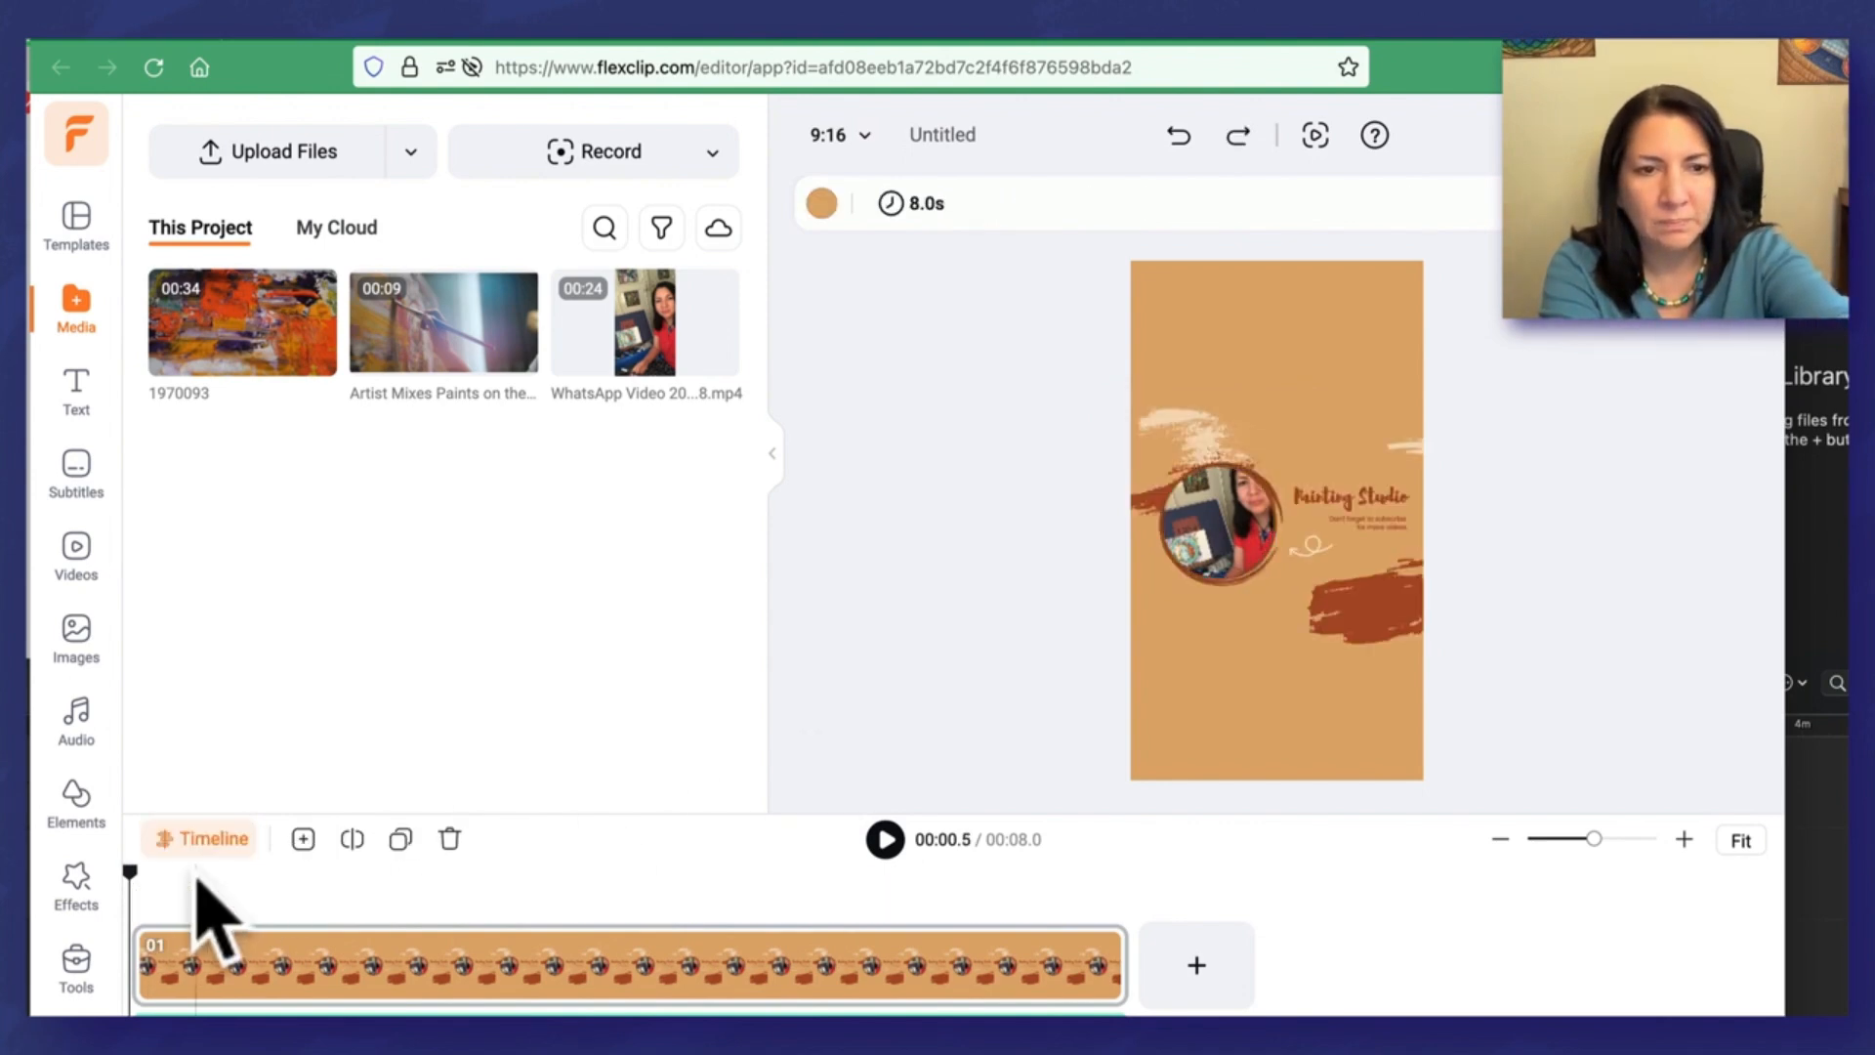
Step: Put the 24-second WhatsApp video back into the circular frame in place of the abstract painting clip, with the default trim
{"action": "mouse_move", "coordinate": [650, 315]}
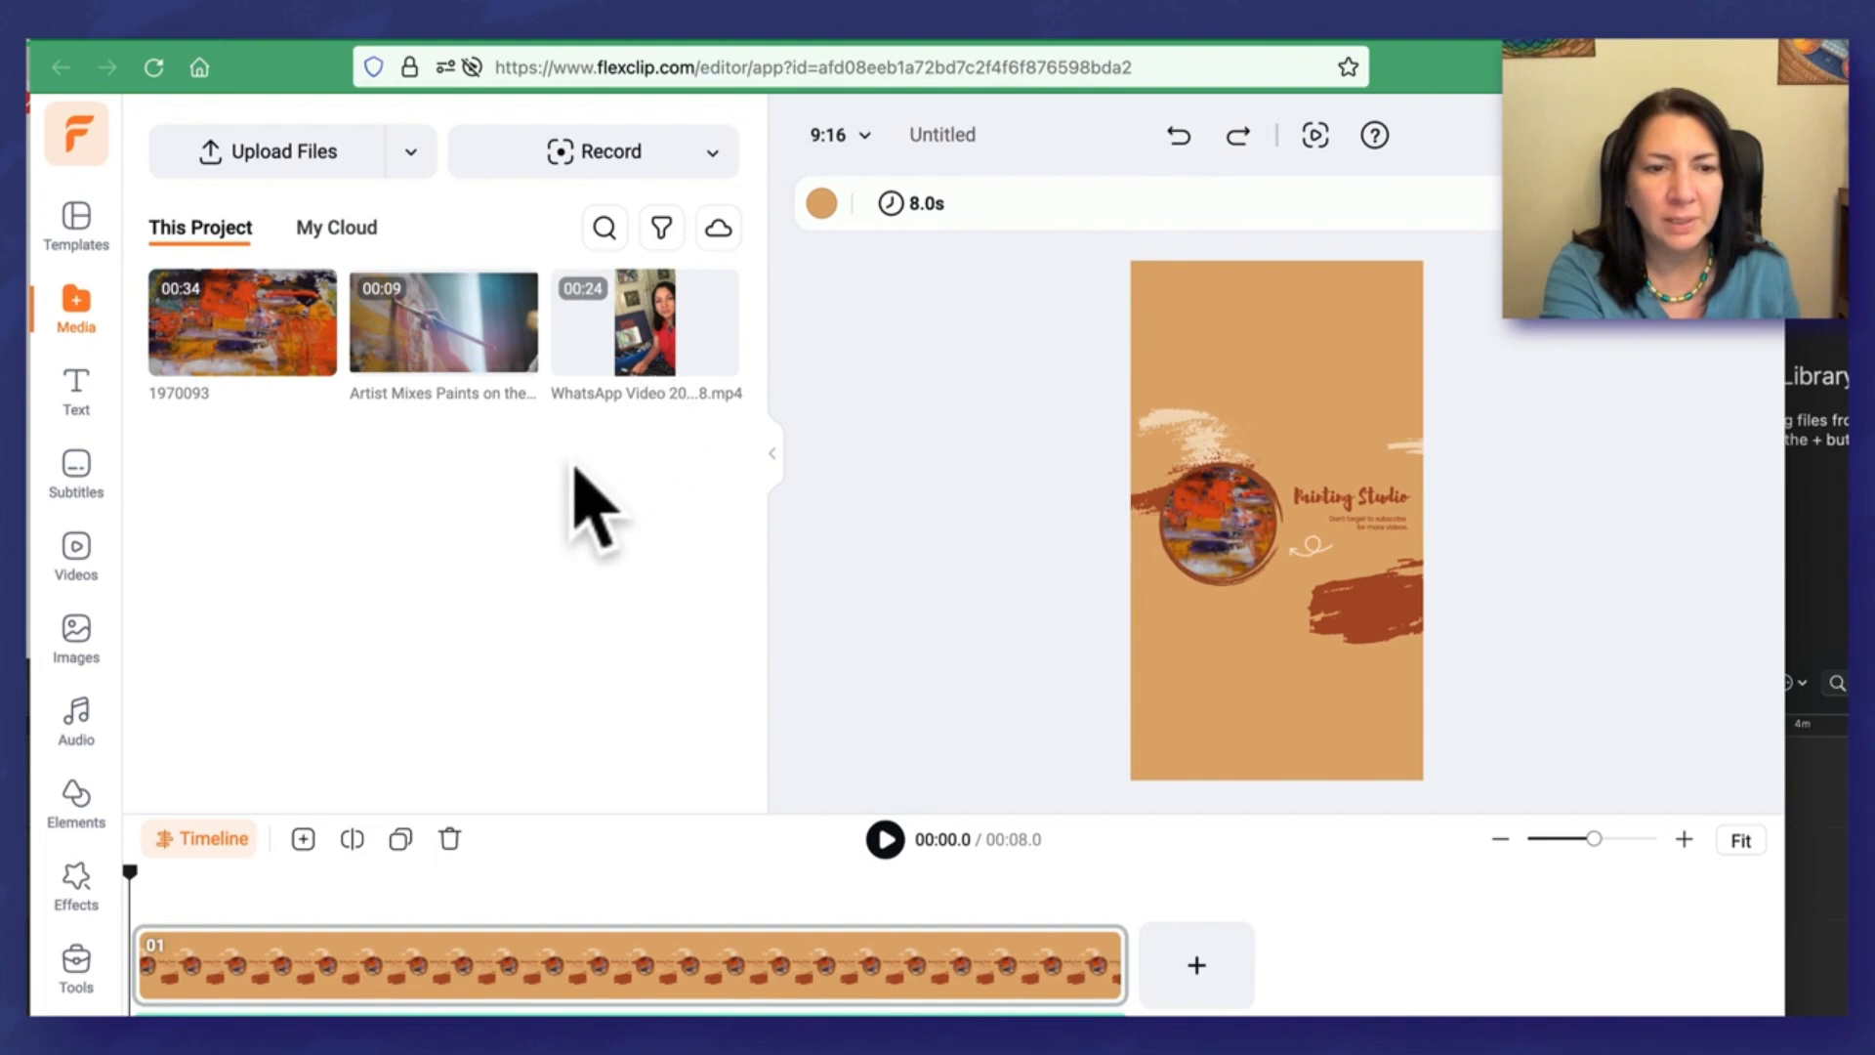
{"action": "mouse_move", "coordinate": [674, 351]}
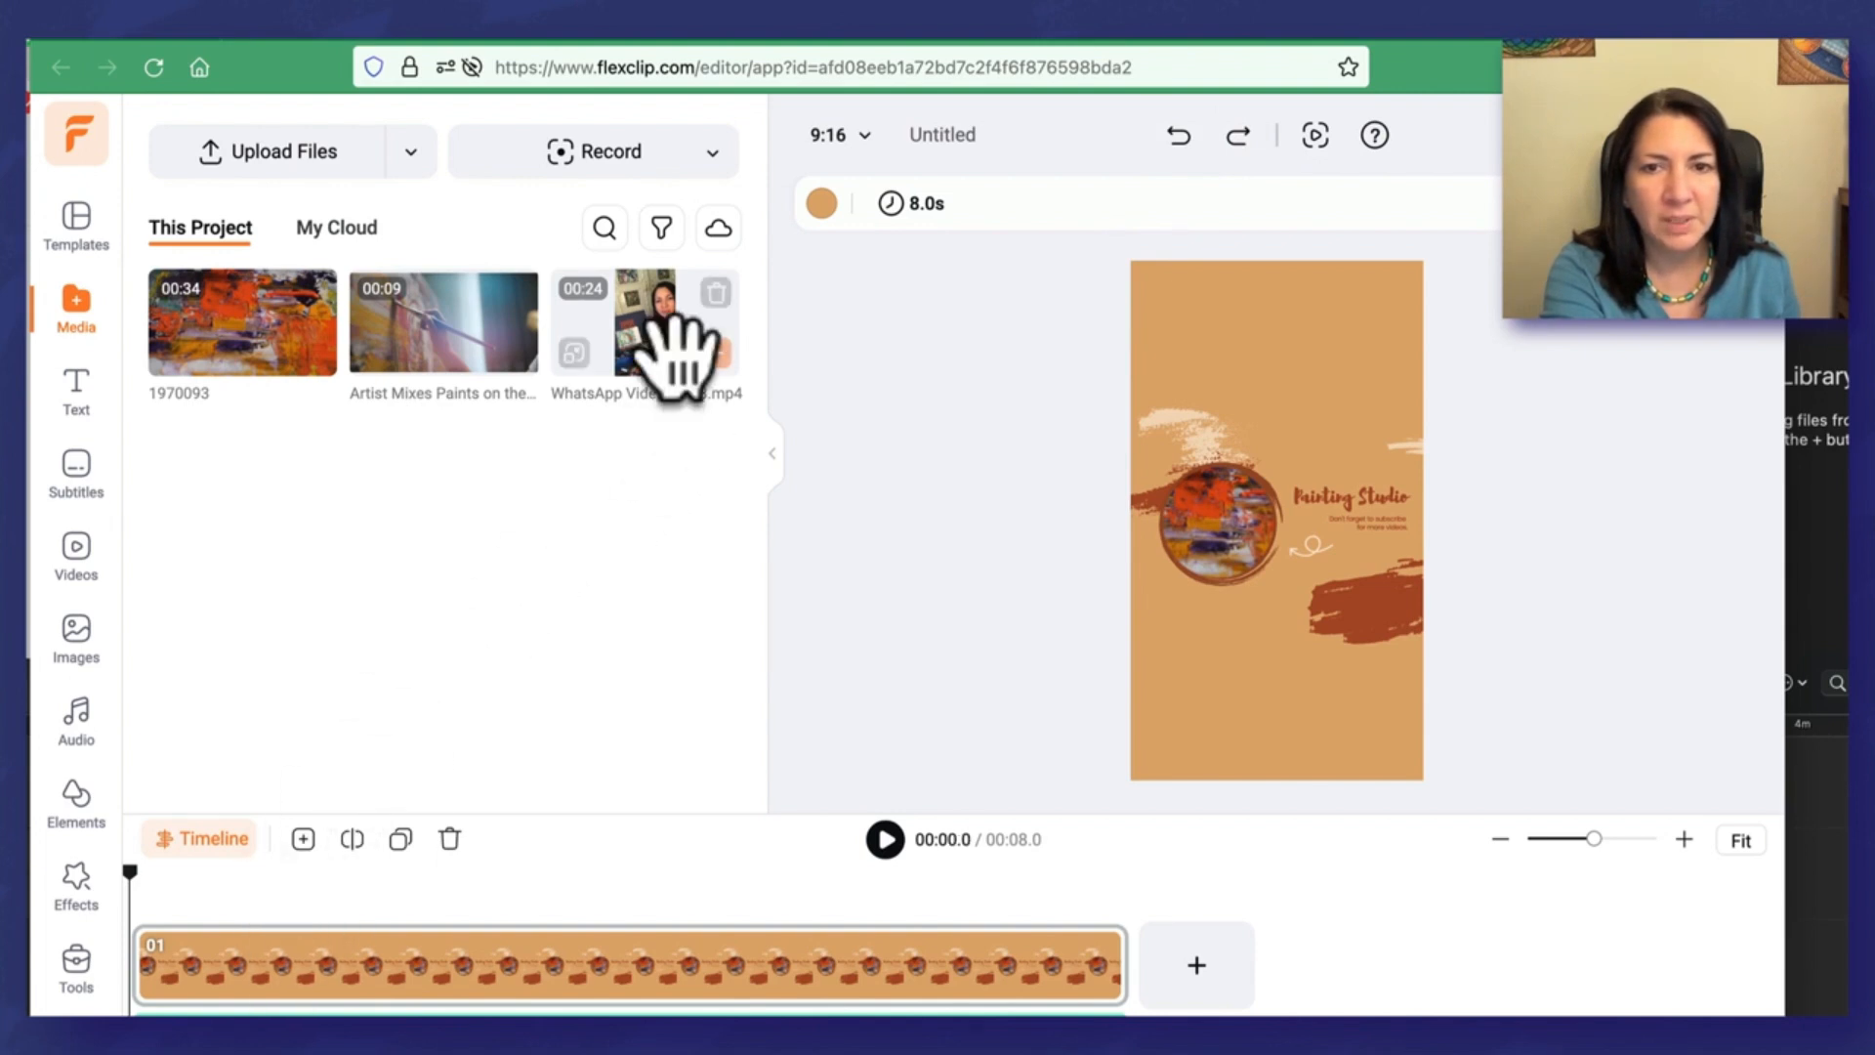
{"action": "left_click_drag", "start_coordinate": [674, 351], "coordinate": [1209, 539]}
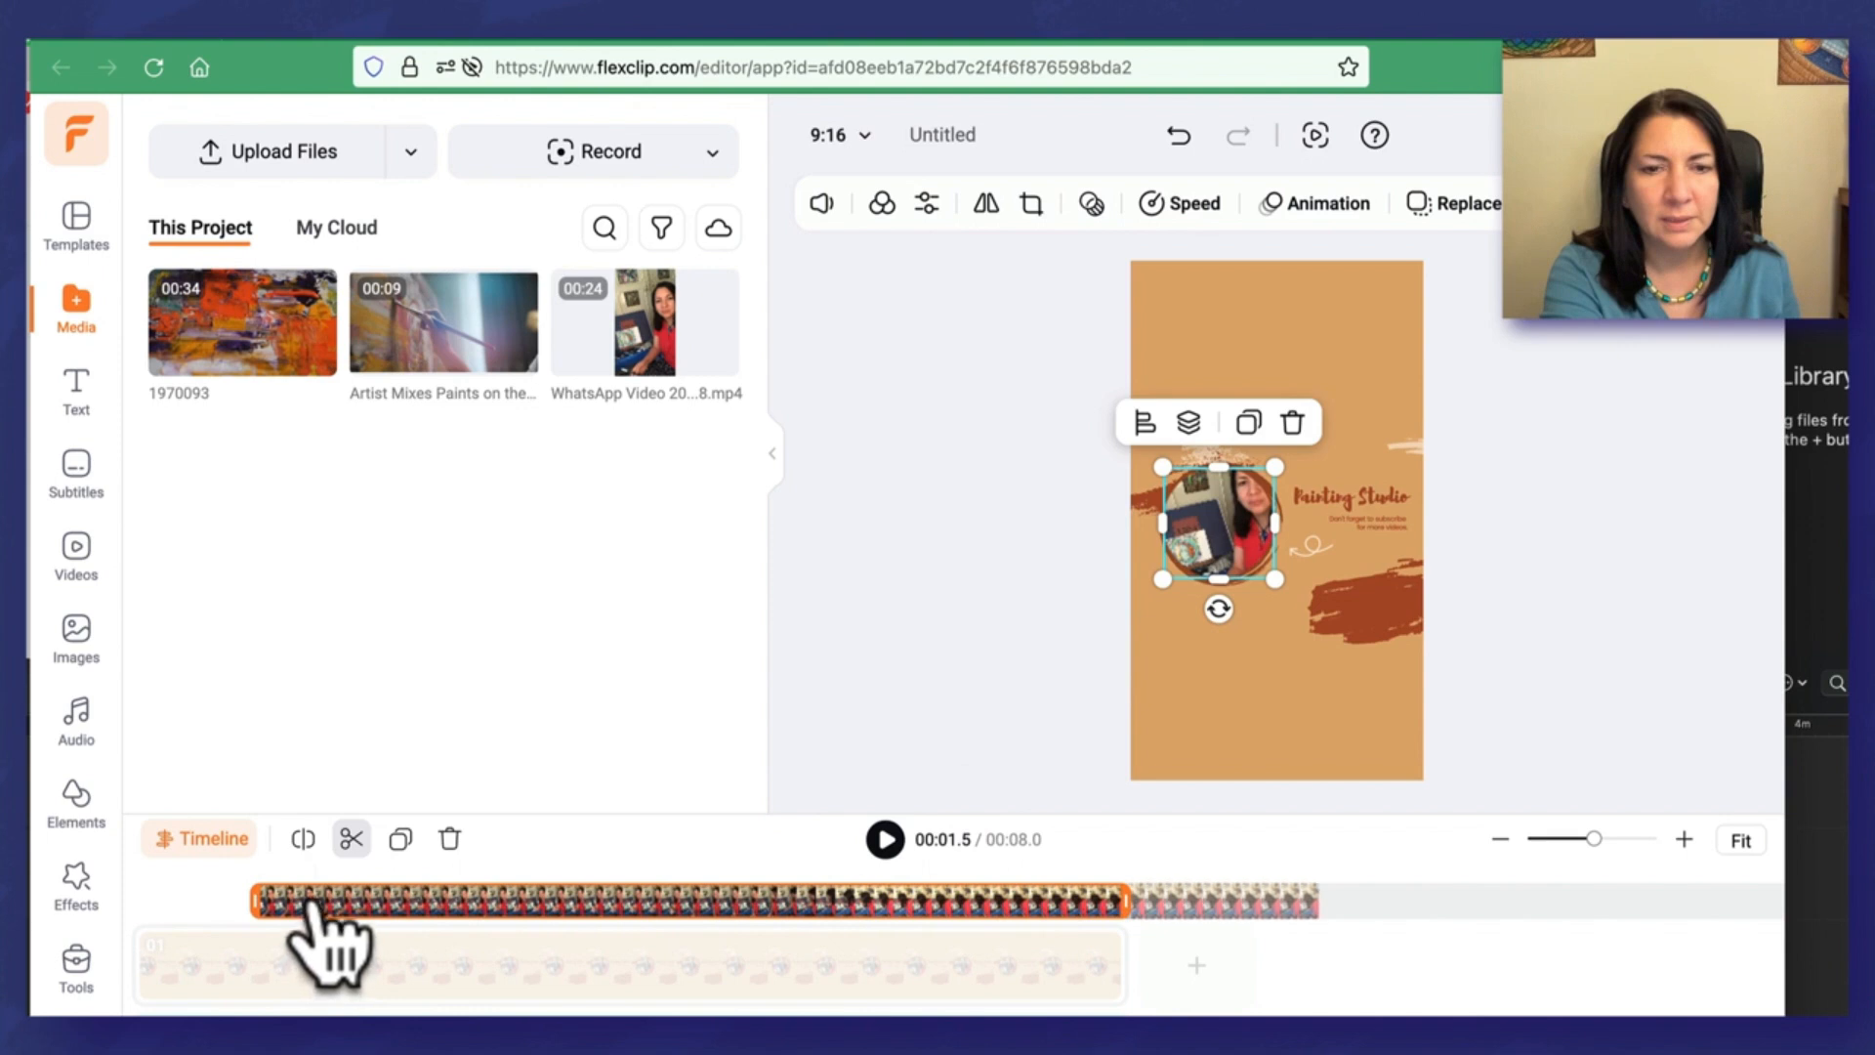
{"action": "left_click", "coordinate": [142, 908]}
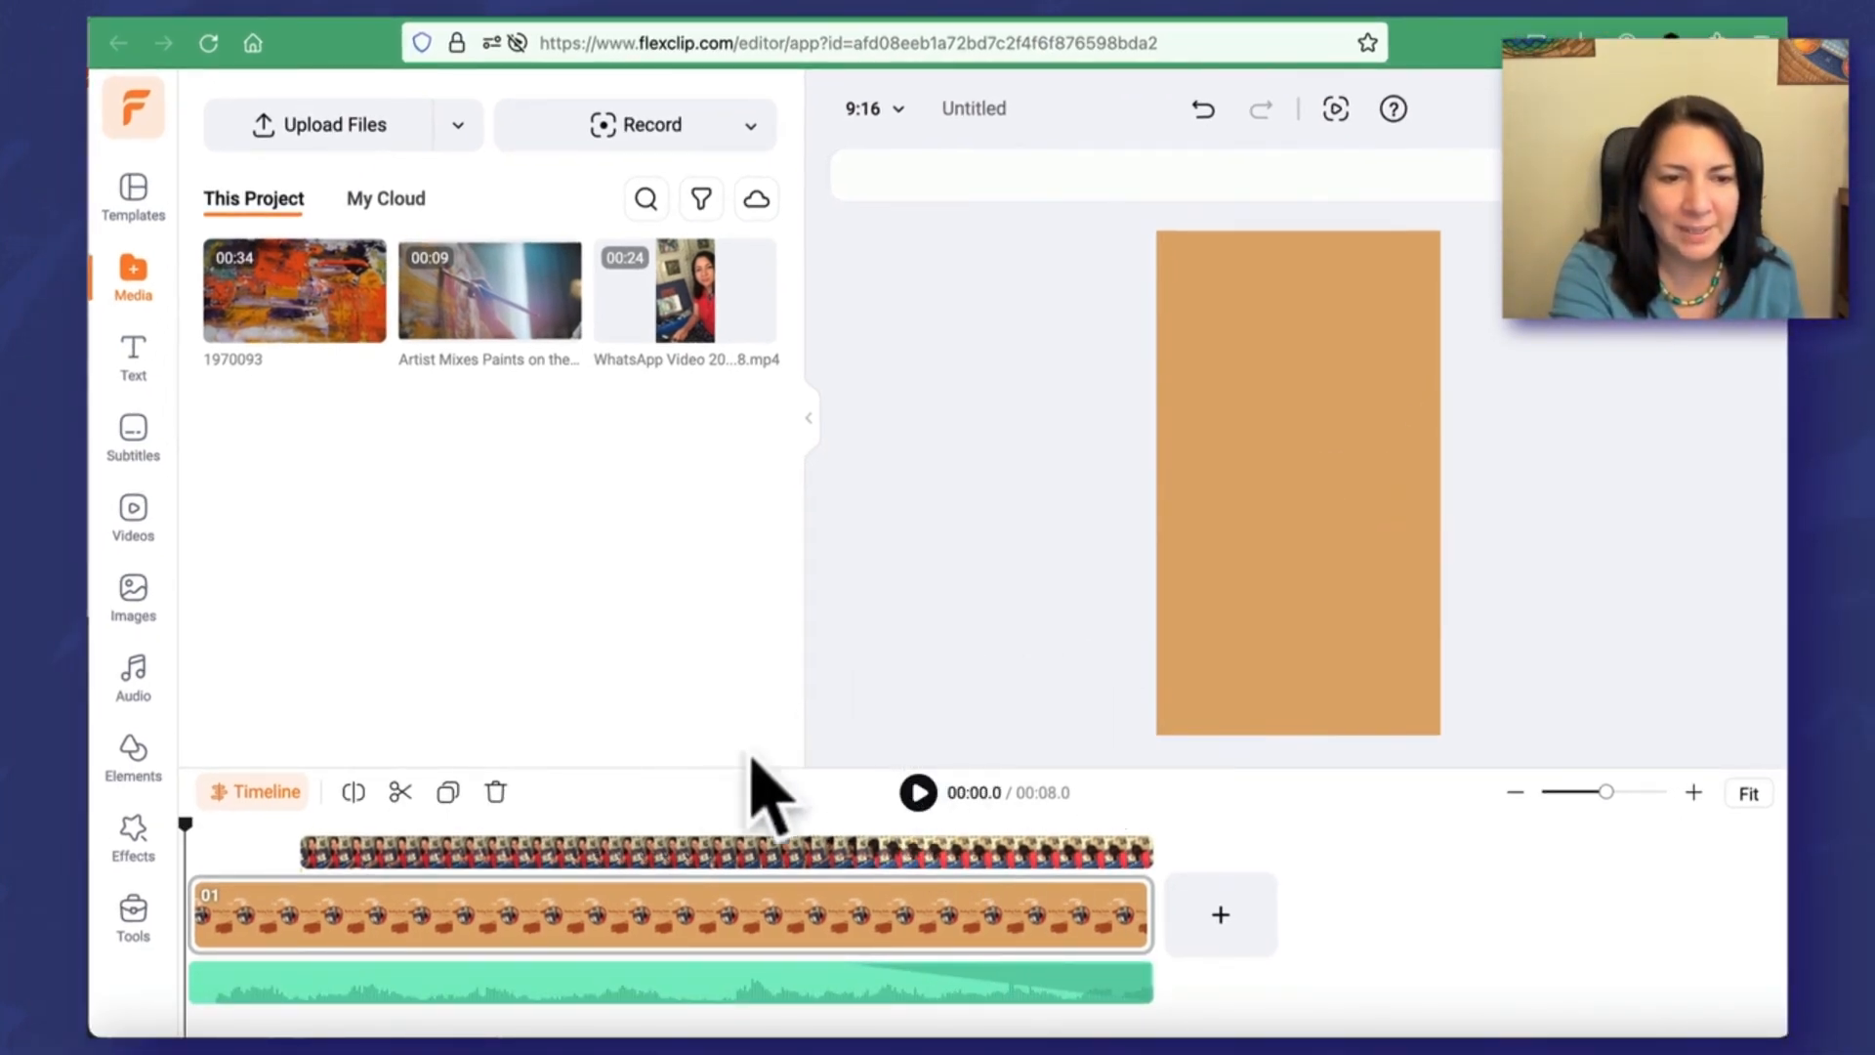
Step: Inspect the scene's Water audio track and preview the happy tracks Resolution - Light Mix, Funk That Feelings Instrumental and Bright Days Ahead - Light Version
{"action": "left_click", "coordinate": [1544, 1011]}
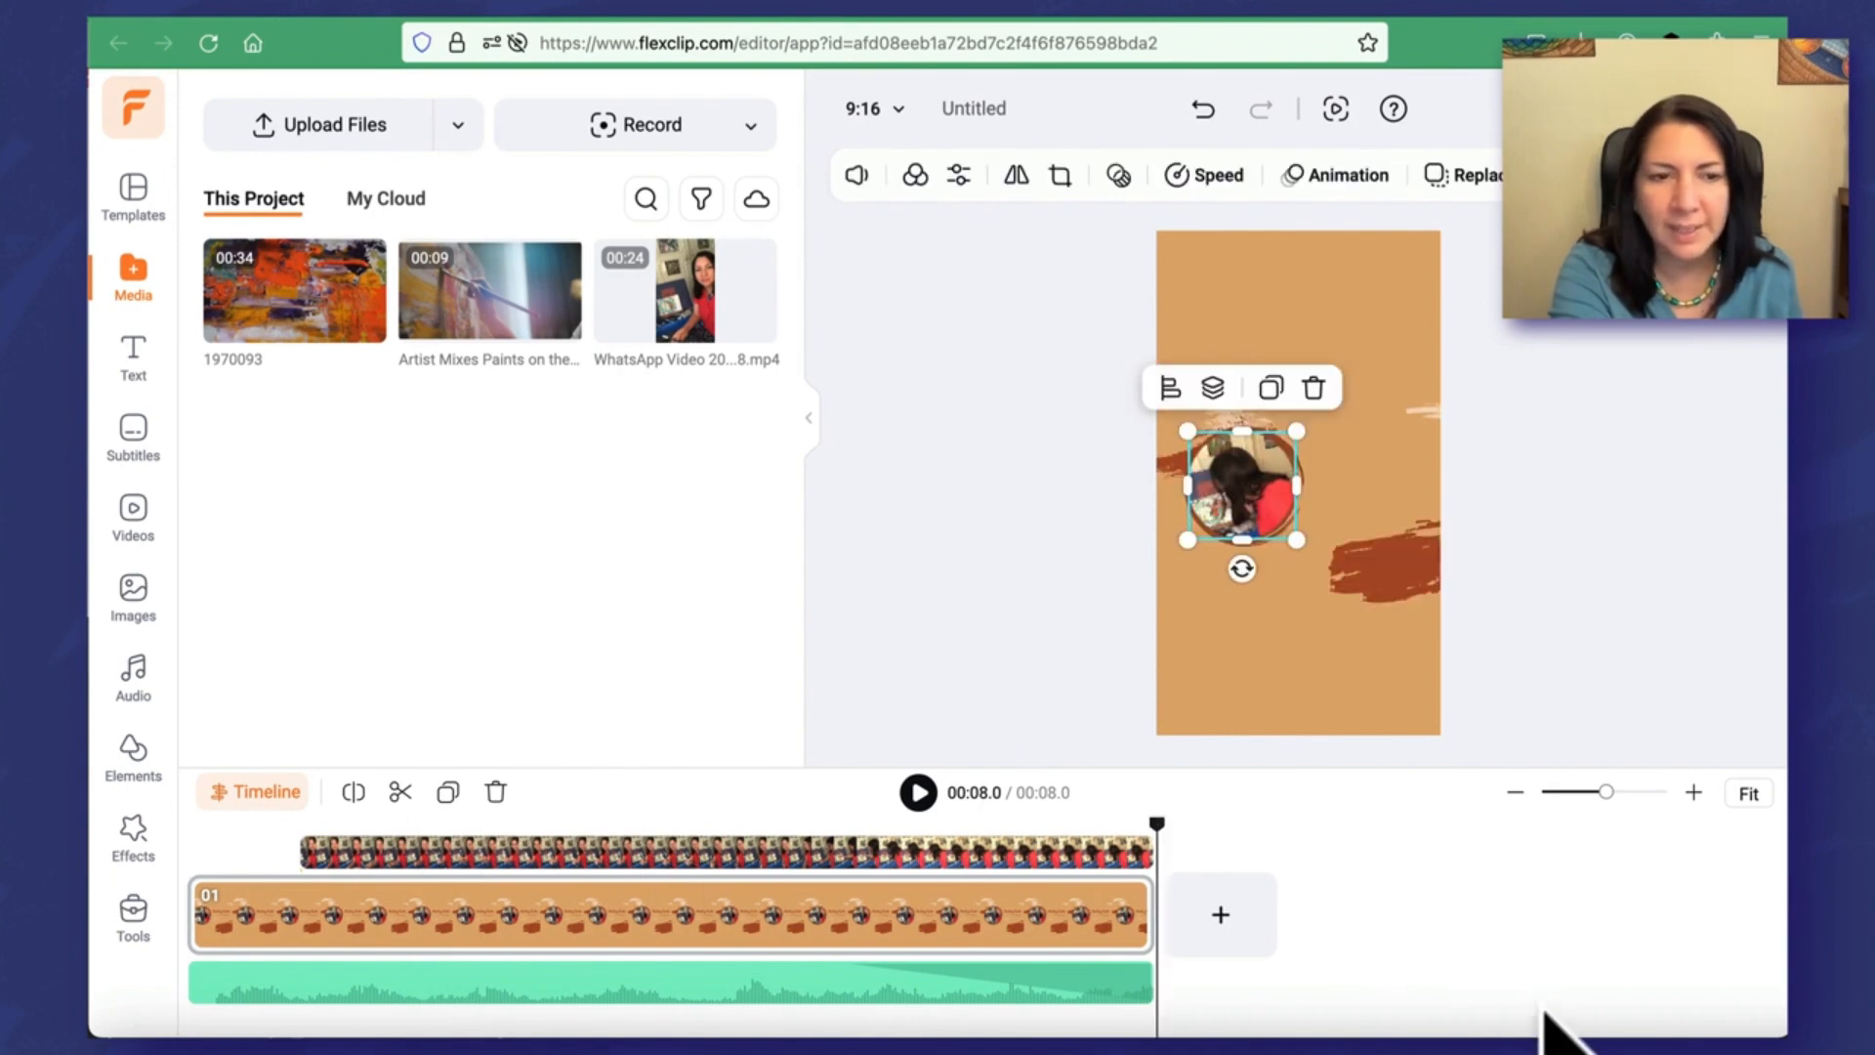
{"action": "left_click", "coordinate": [488, 981]}
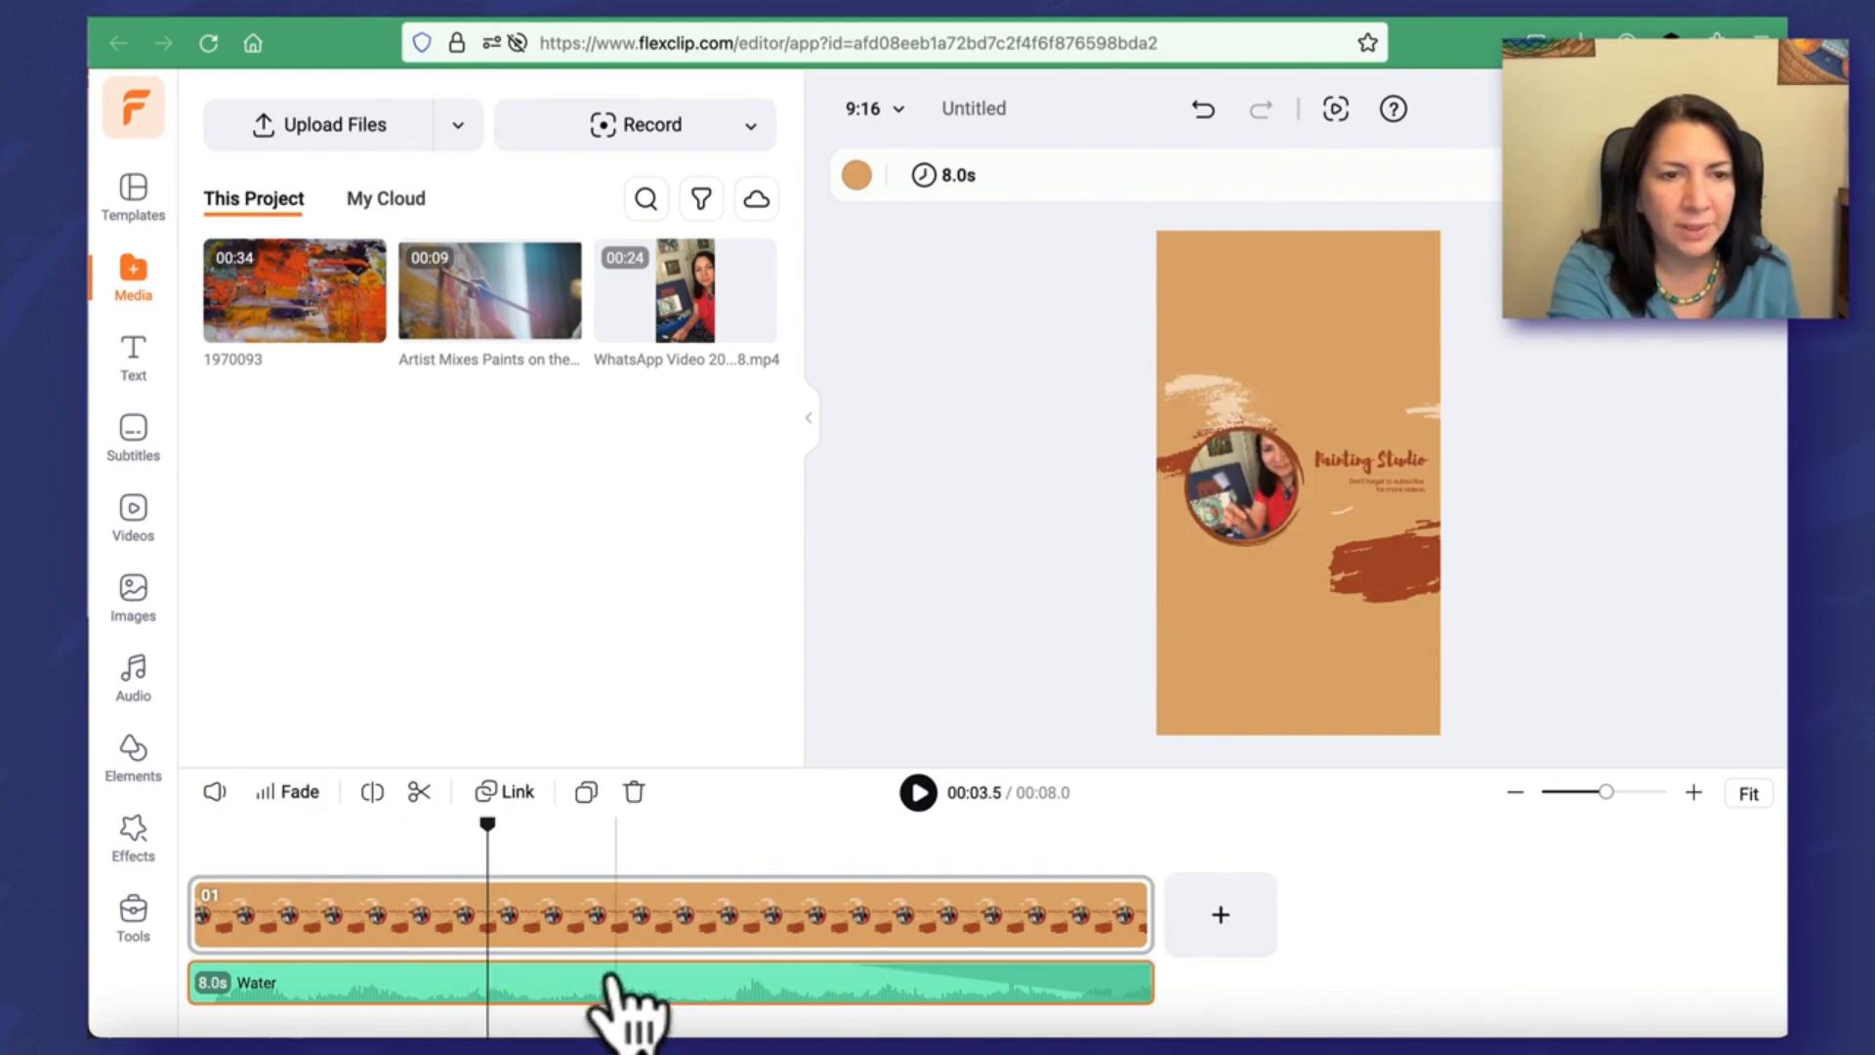
{"action": "left_click", "coordinate": [142, 684]}
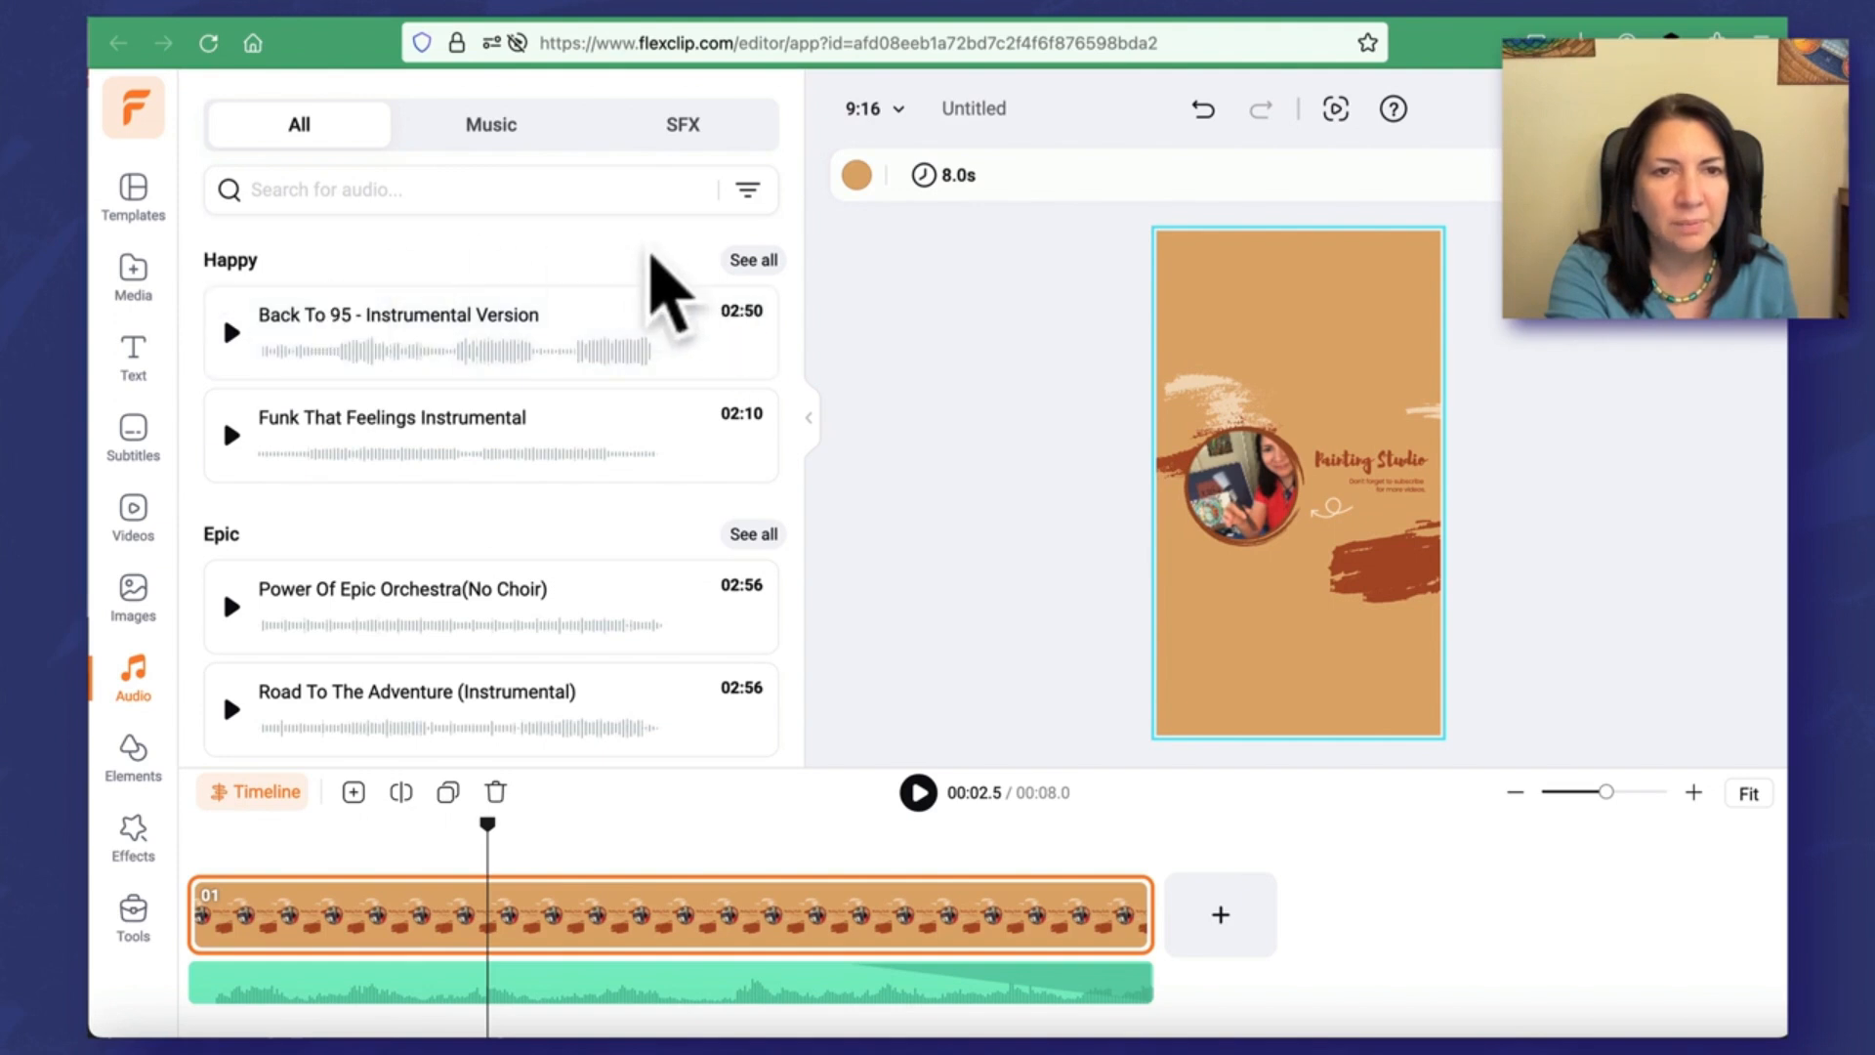
{"action": "left_click", "coordinate": [753, 260]}
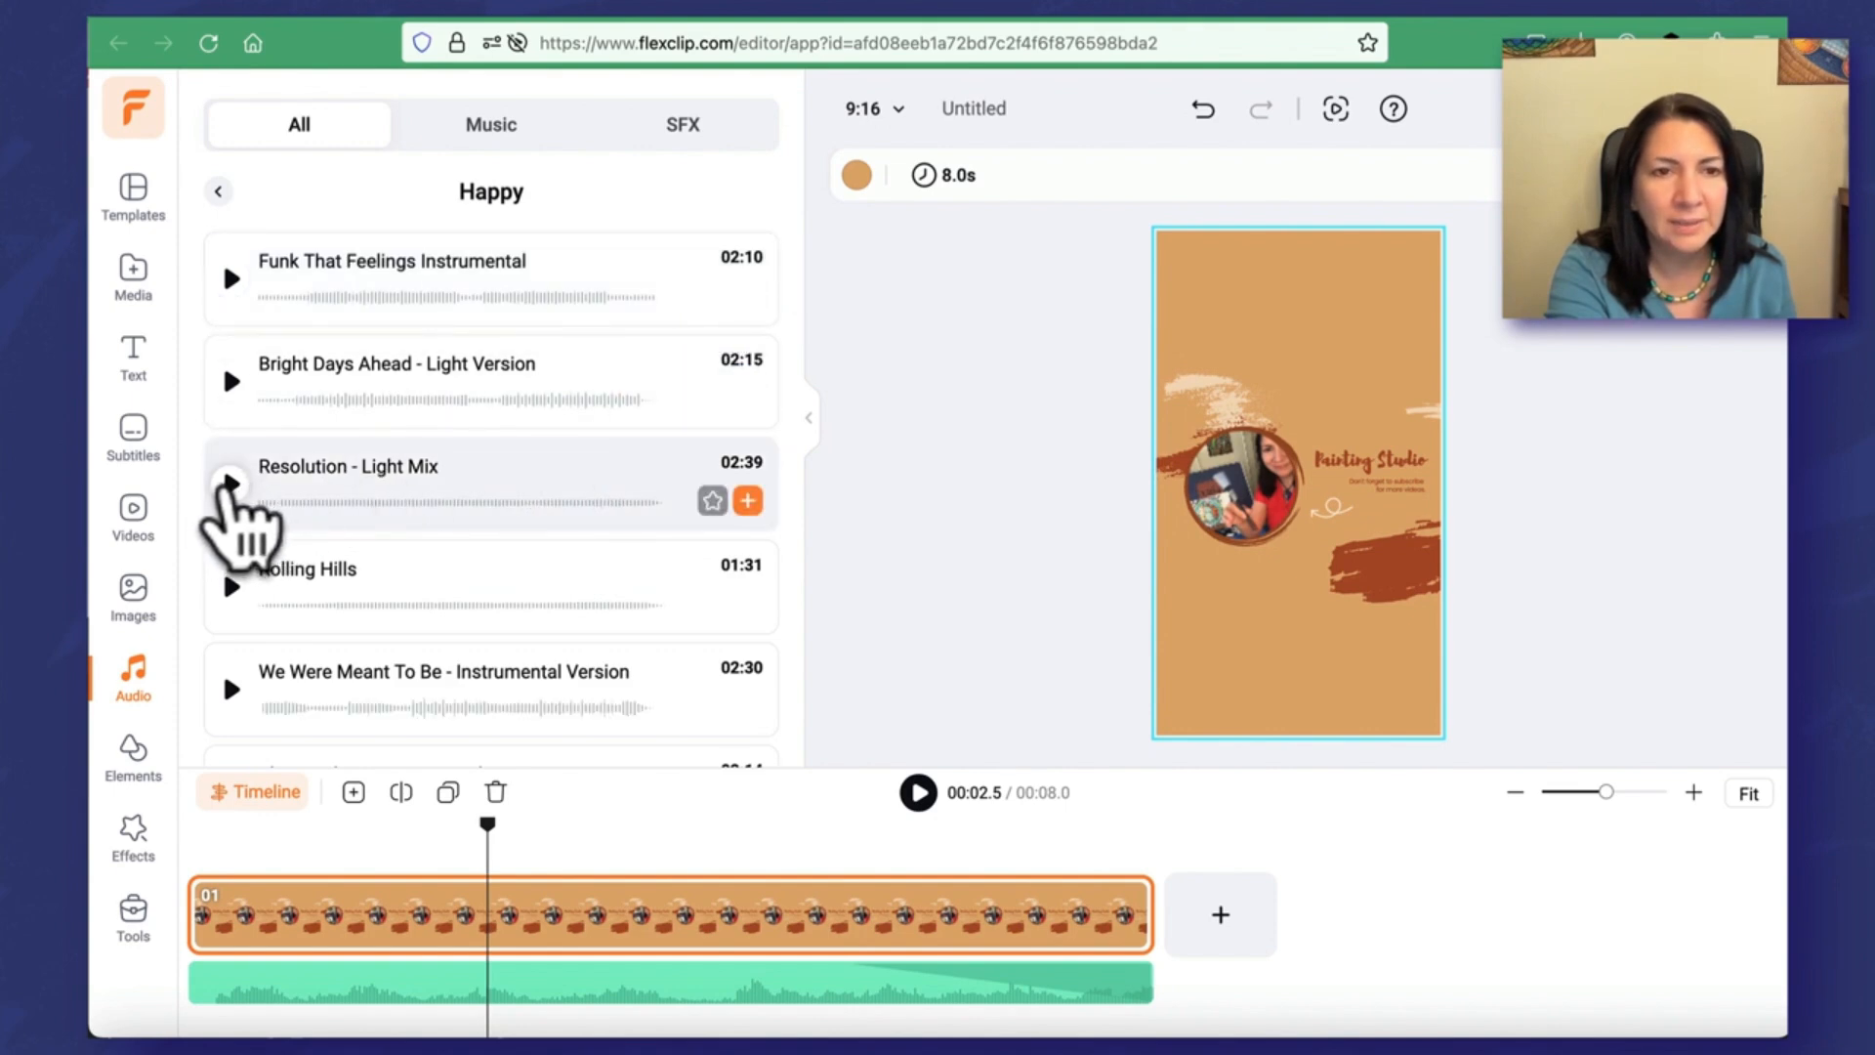
{"action": "left_click", "coordinate": [231, 483]}
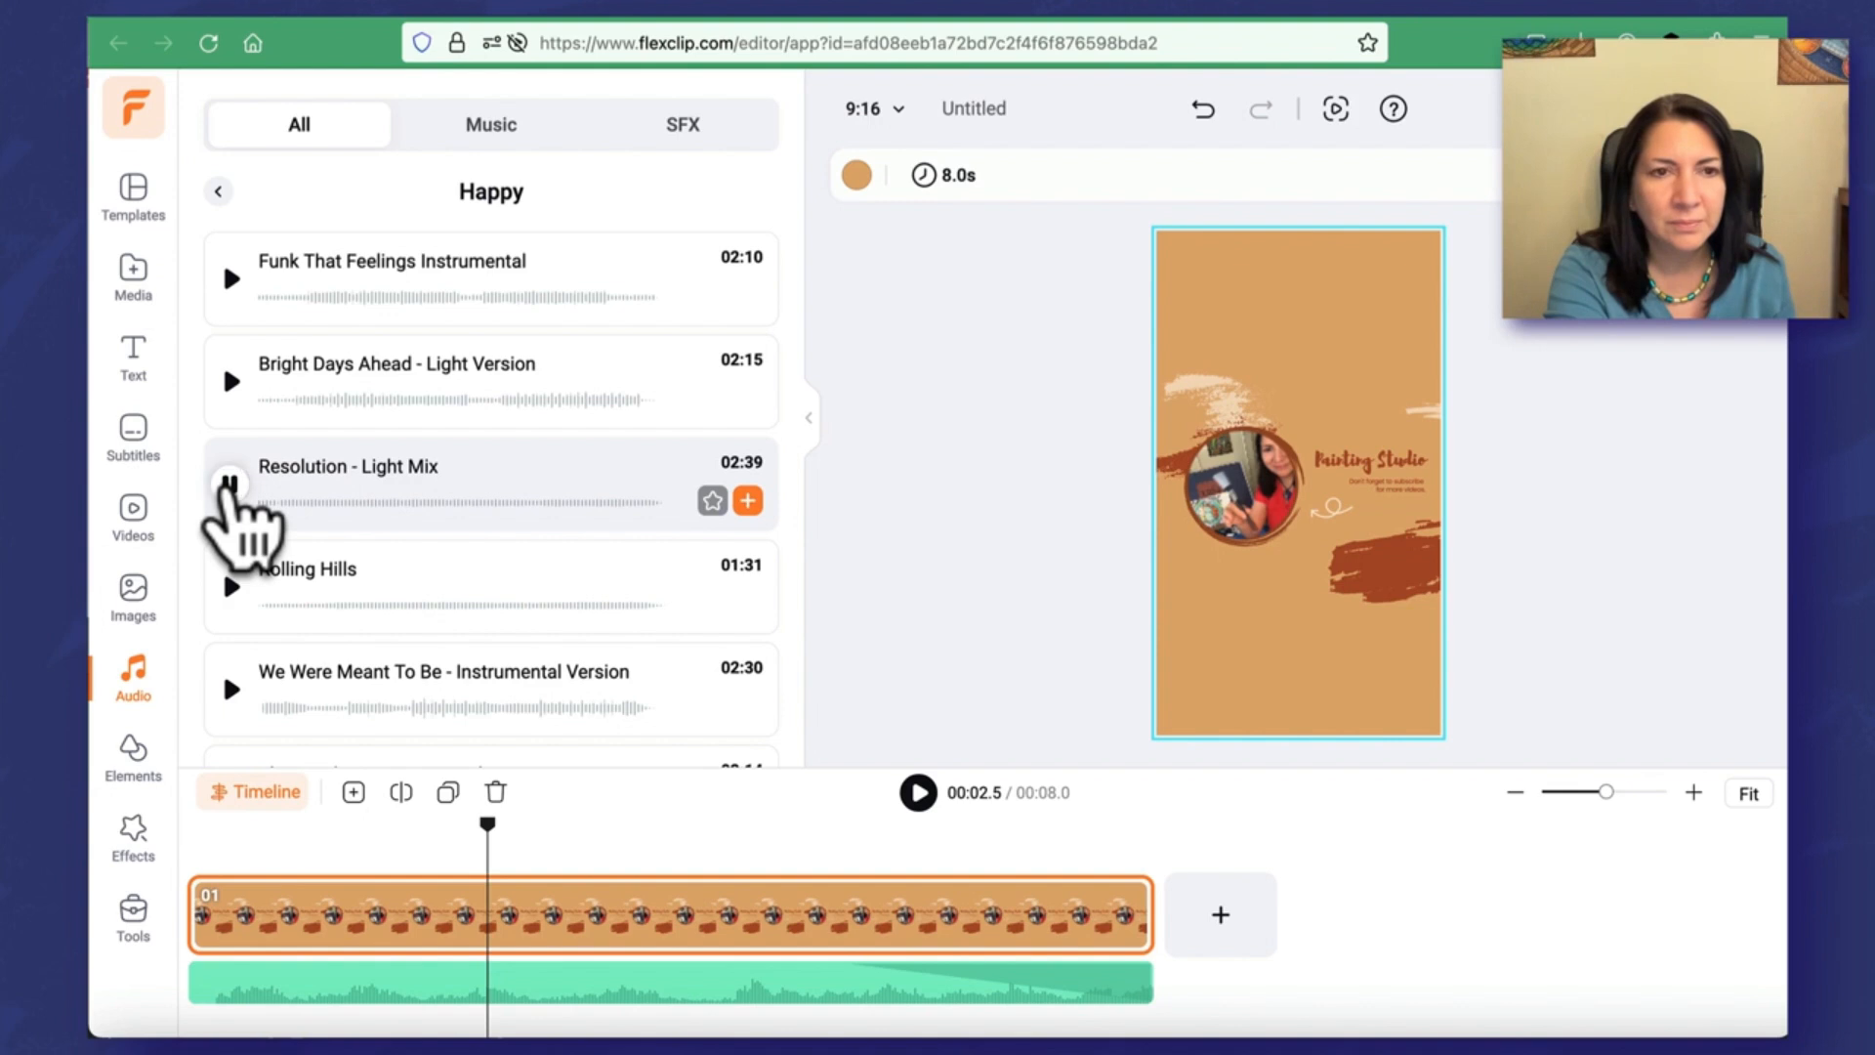
{"action": "left_click", "coordinate": [231, 279]}
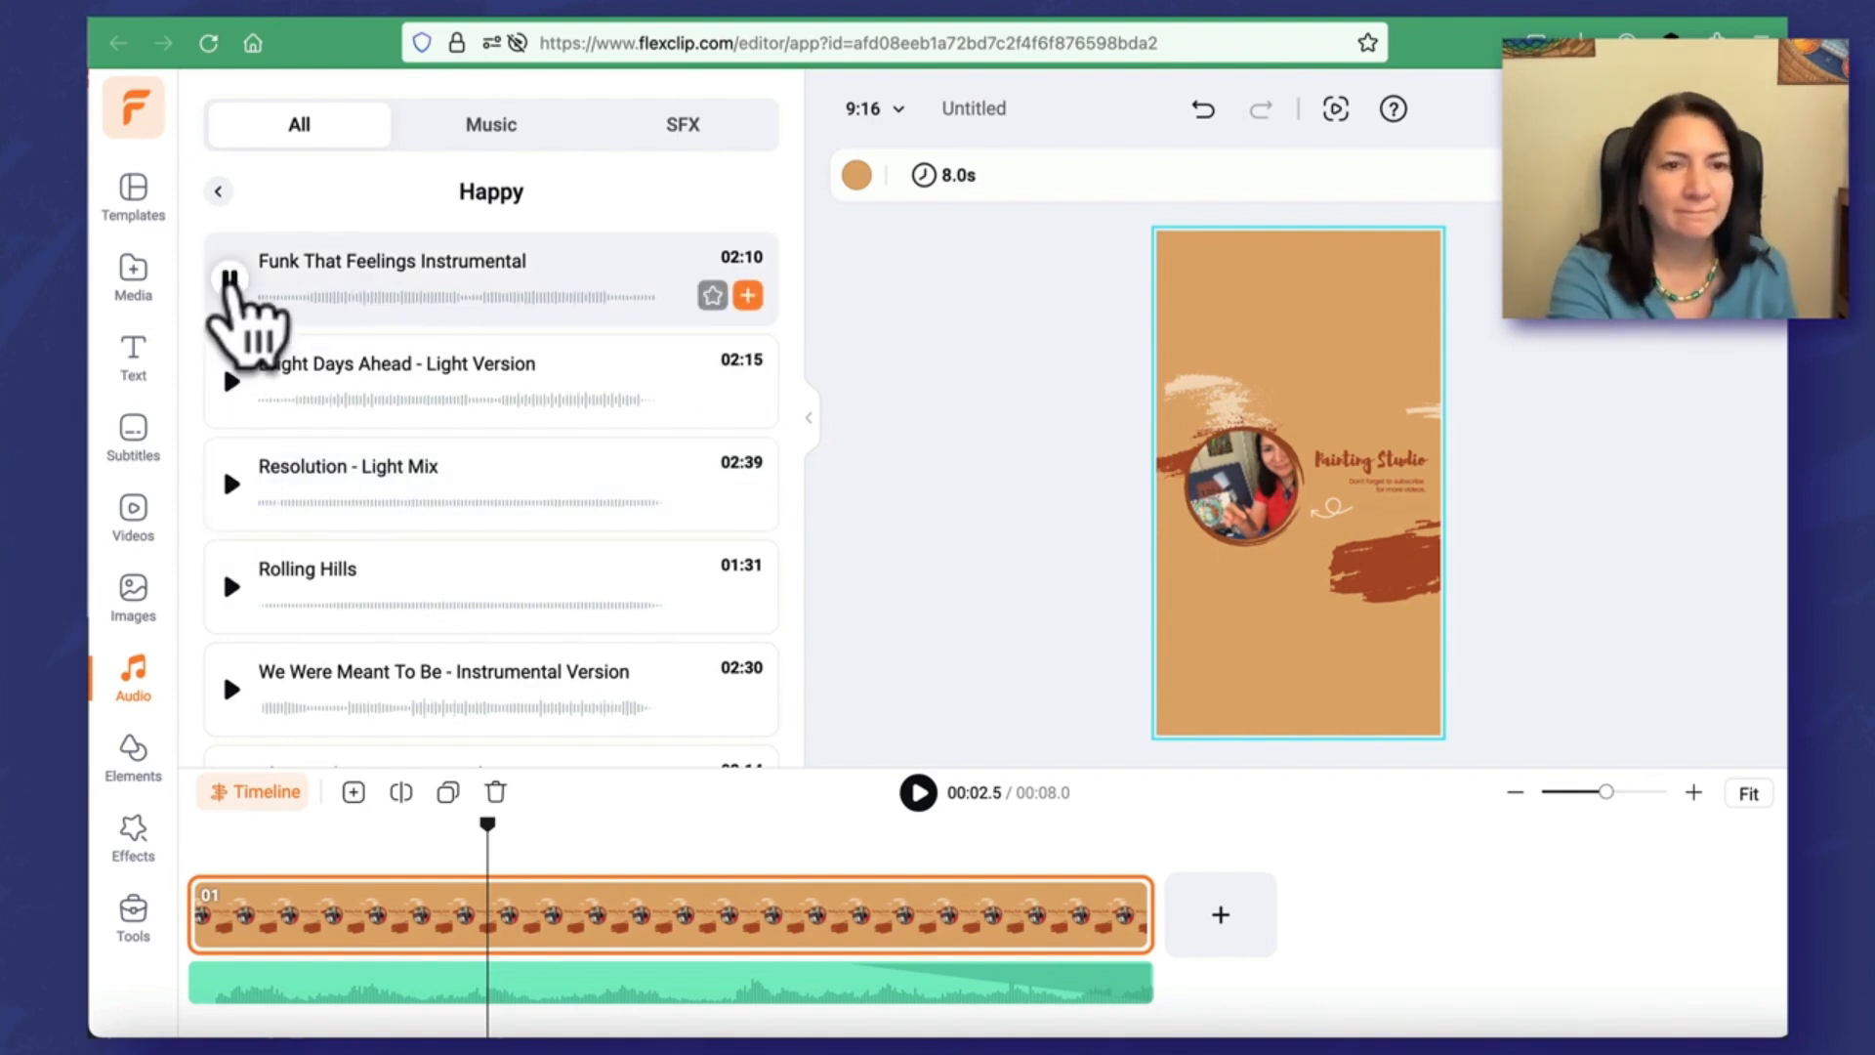
{"action": "left_click", "coordinate": [230, 279]}
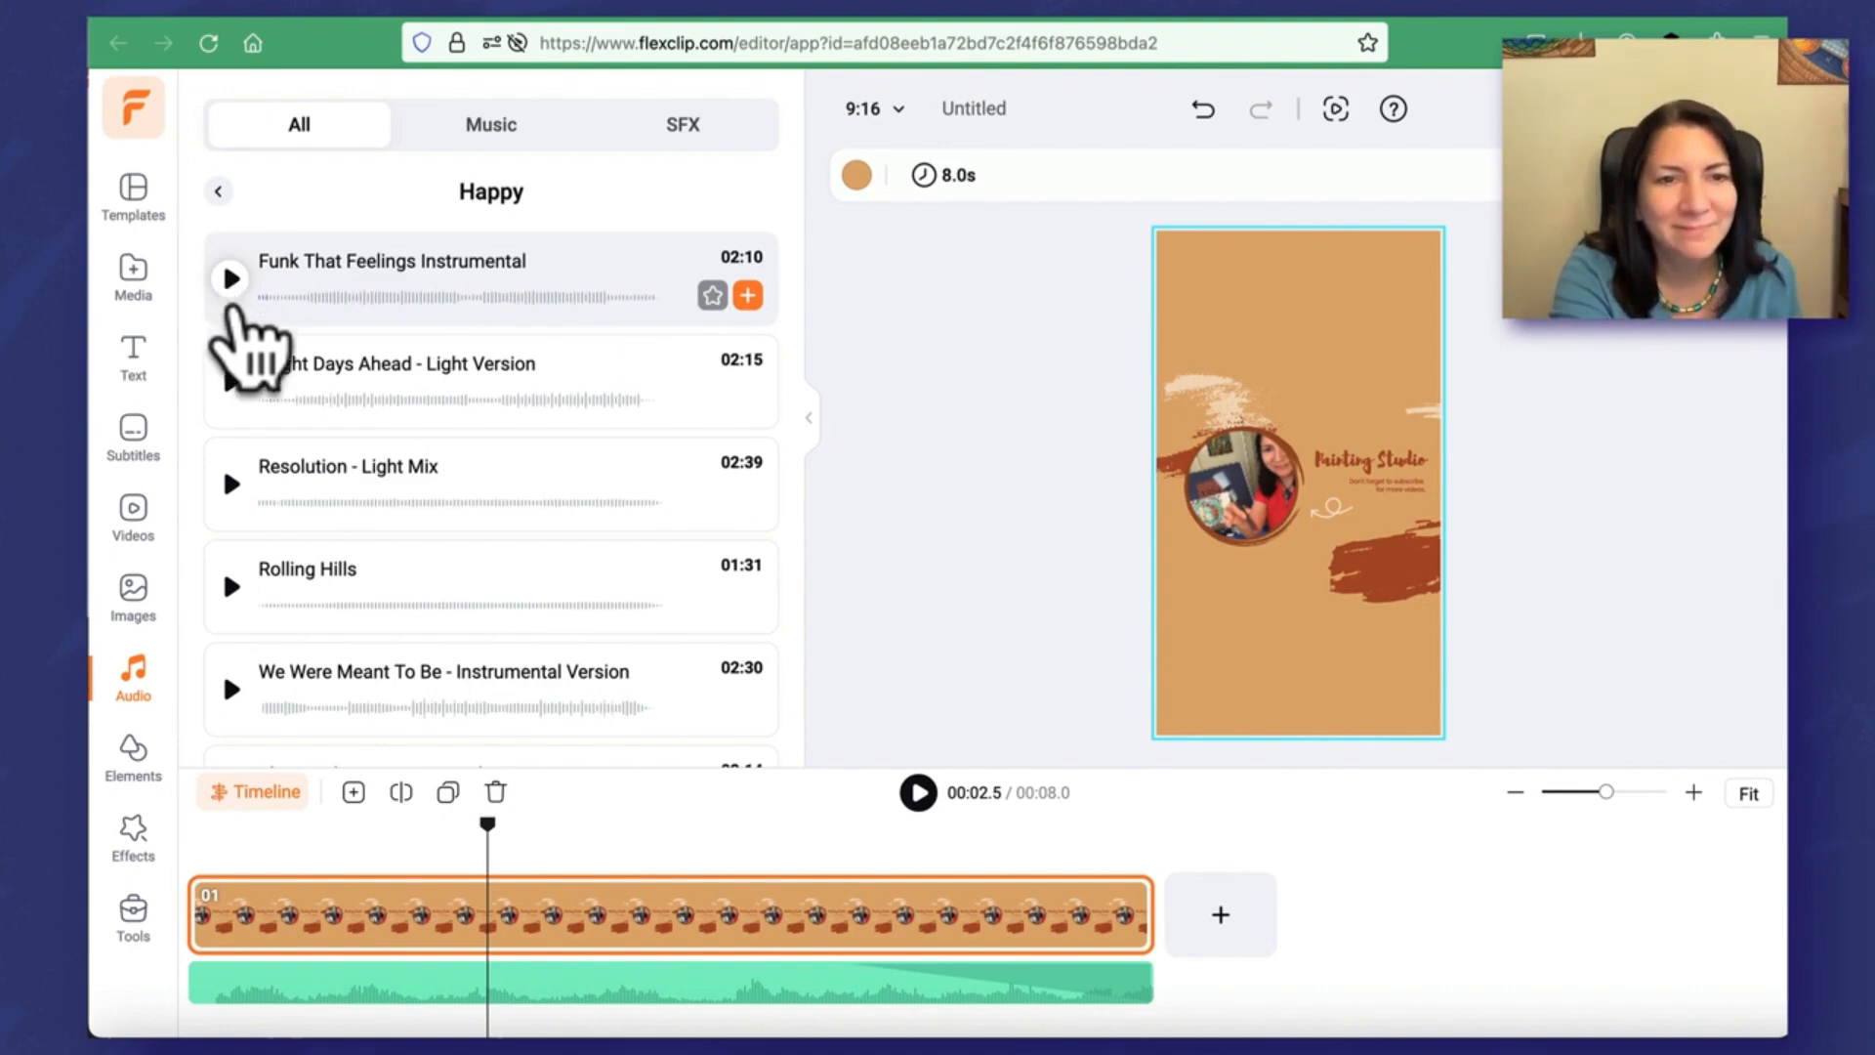
{"action": "left_click", "coordinate": [230, 381]}
{"action": "left_click", "coordinate": [231, 381]}
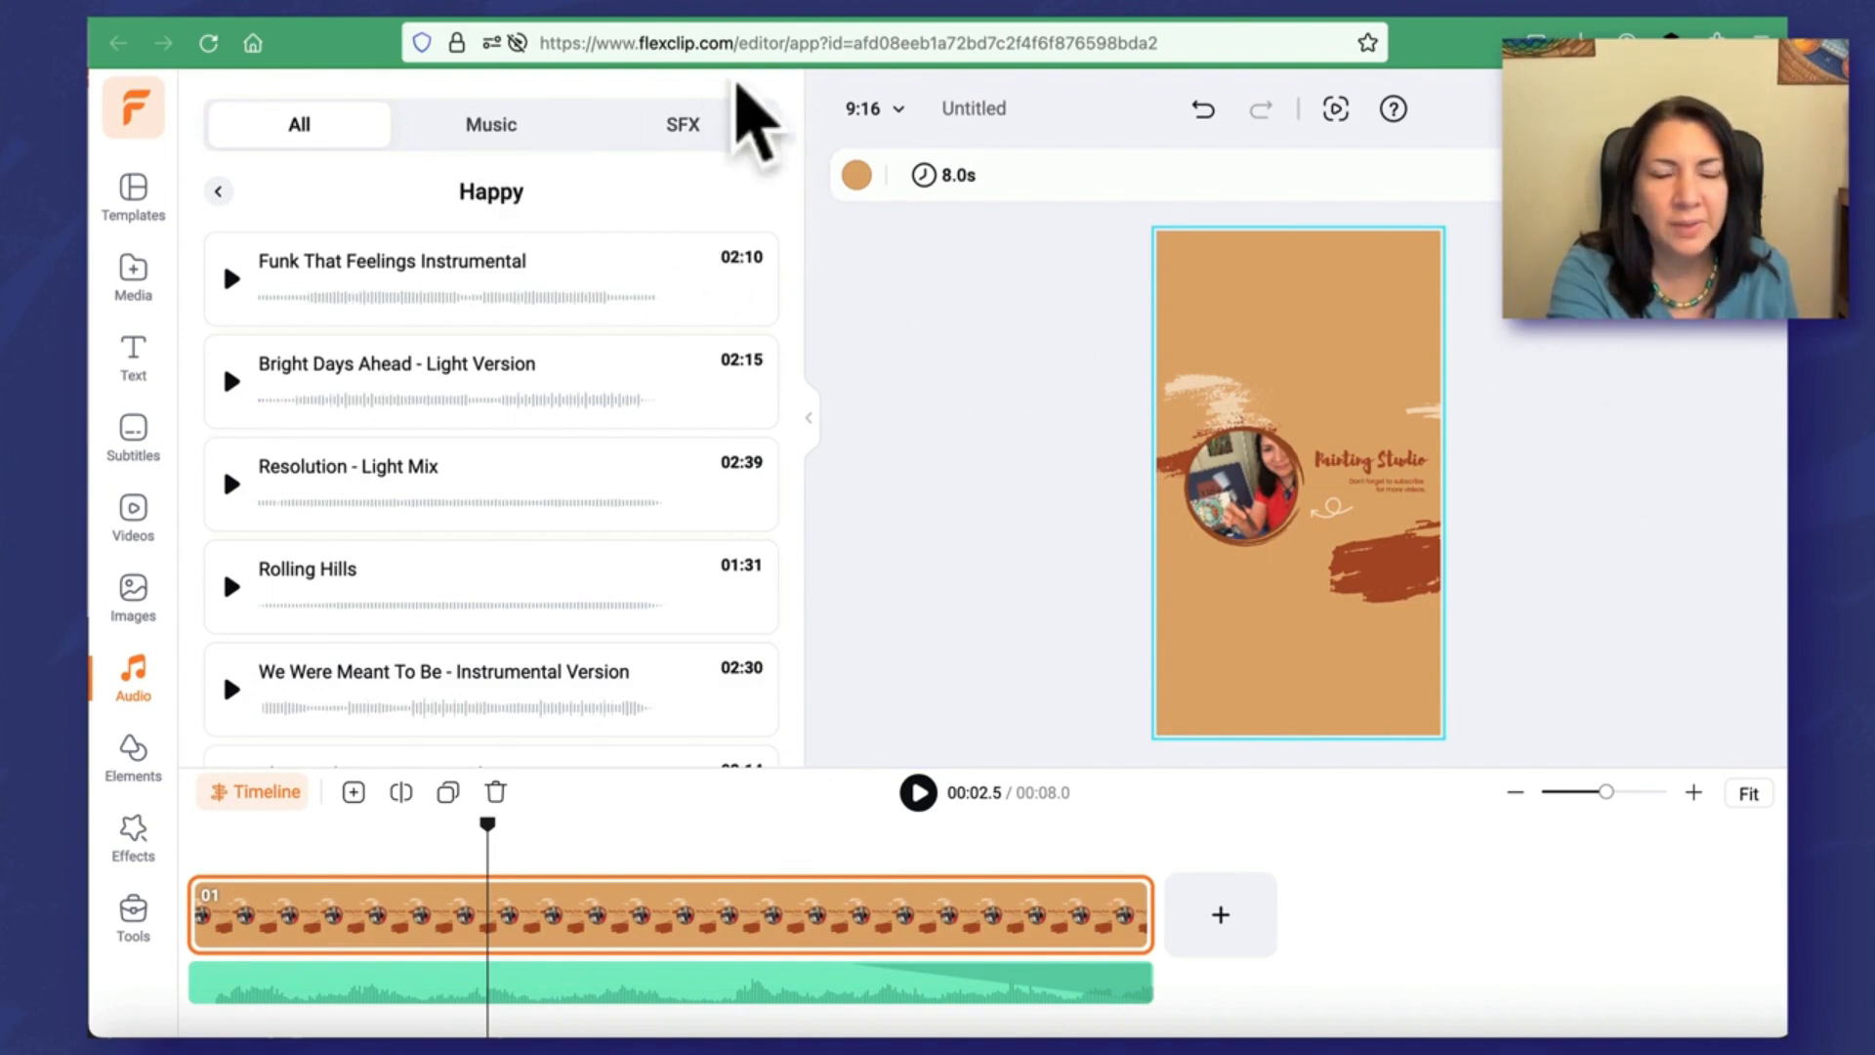
Step: Preview the sound effects Whoosh Swoosh To Hit Impact Pack and Vehicles Traffic Highway Heavy
{"action": "left_click", "coordinate": [684, 127]}
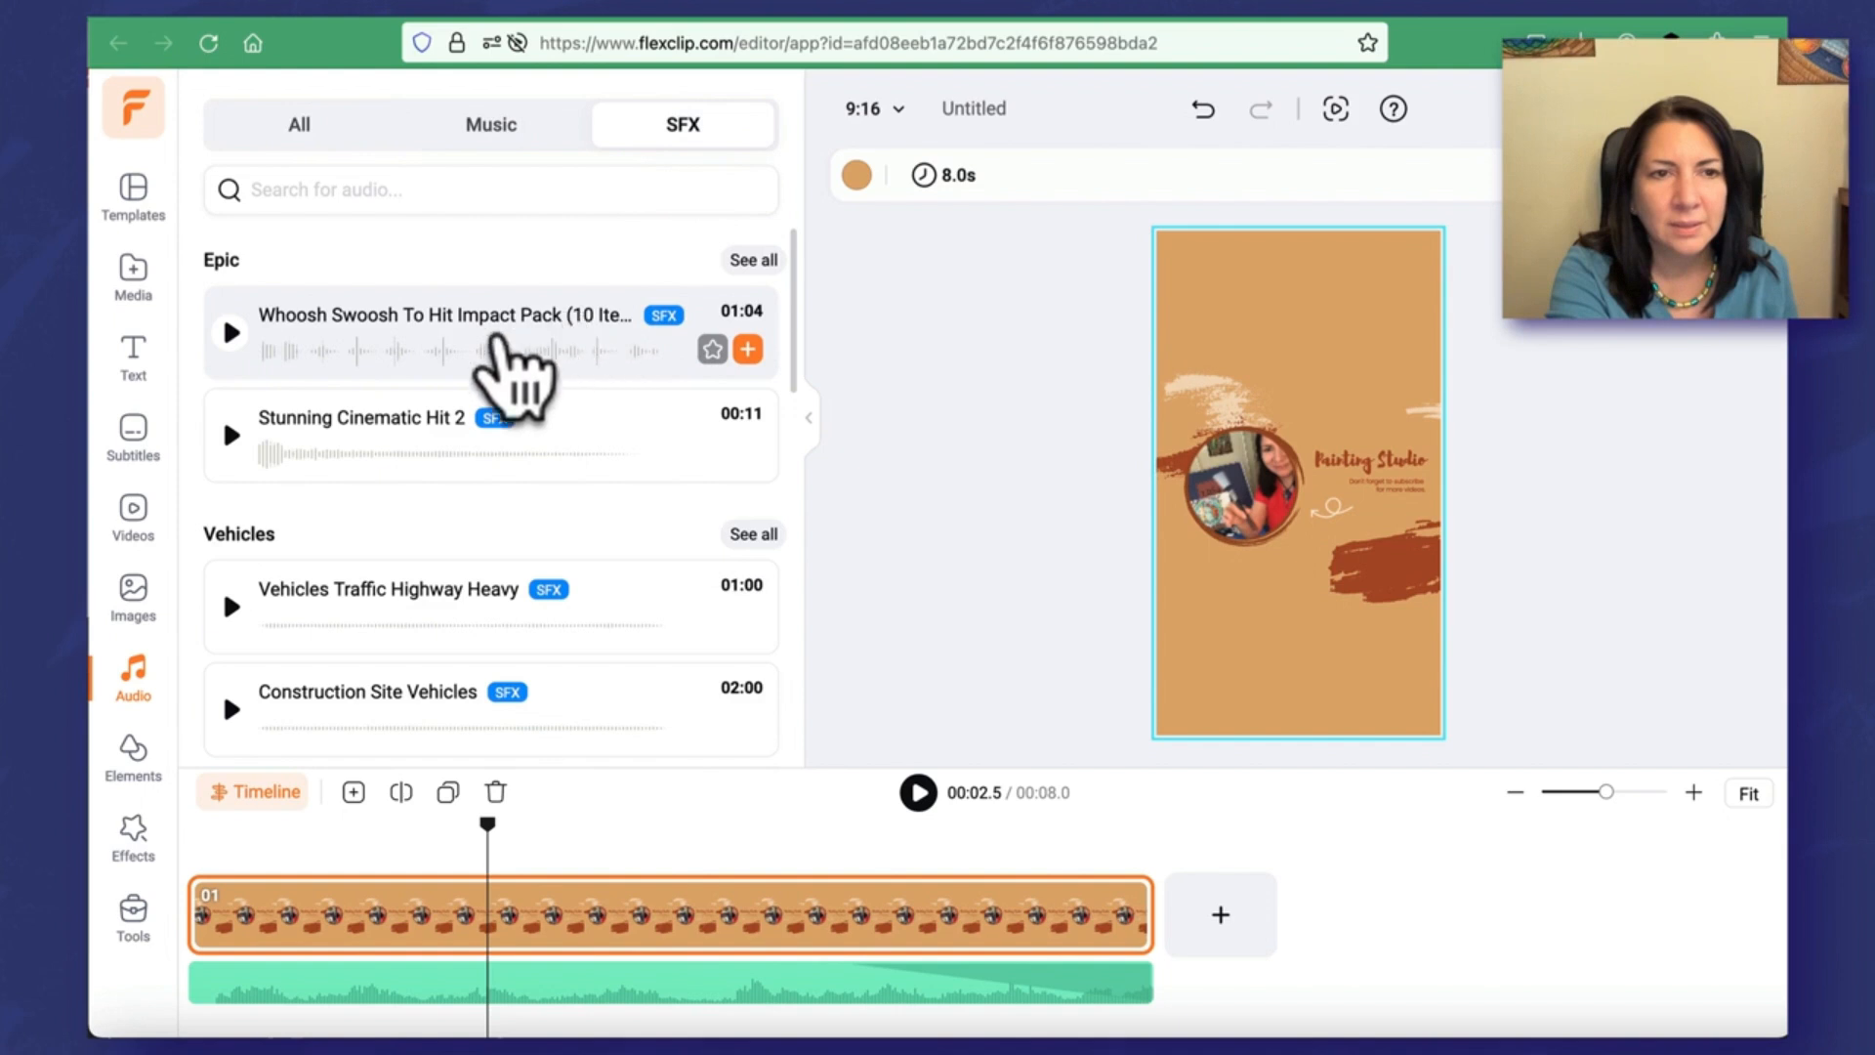
{"action": "left_click", "coordinate": [231, 332]}
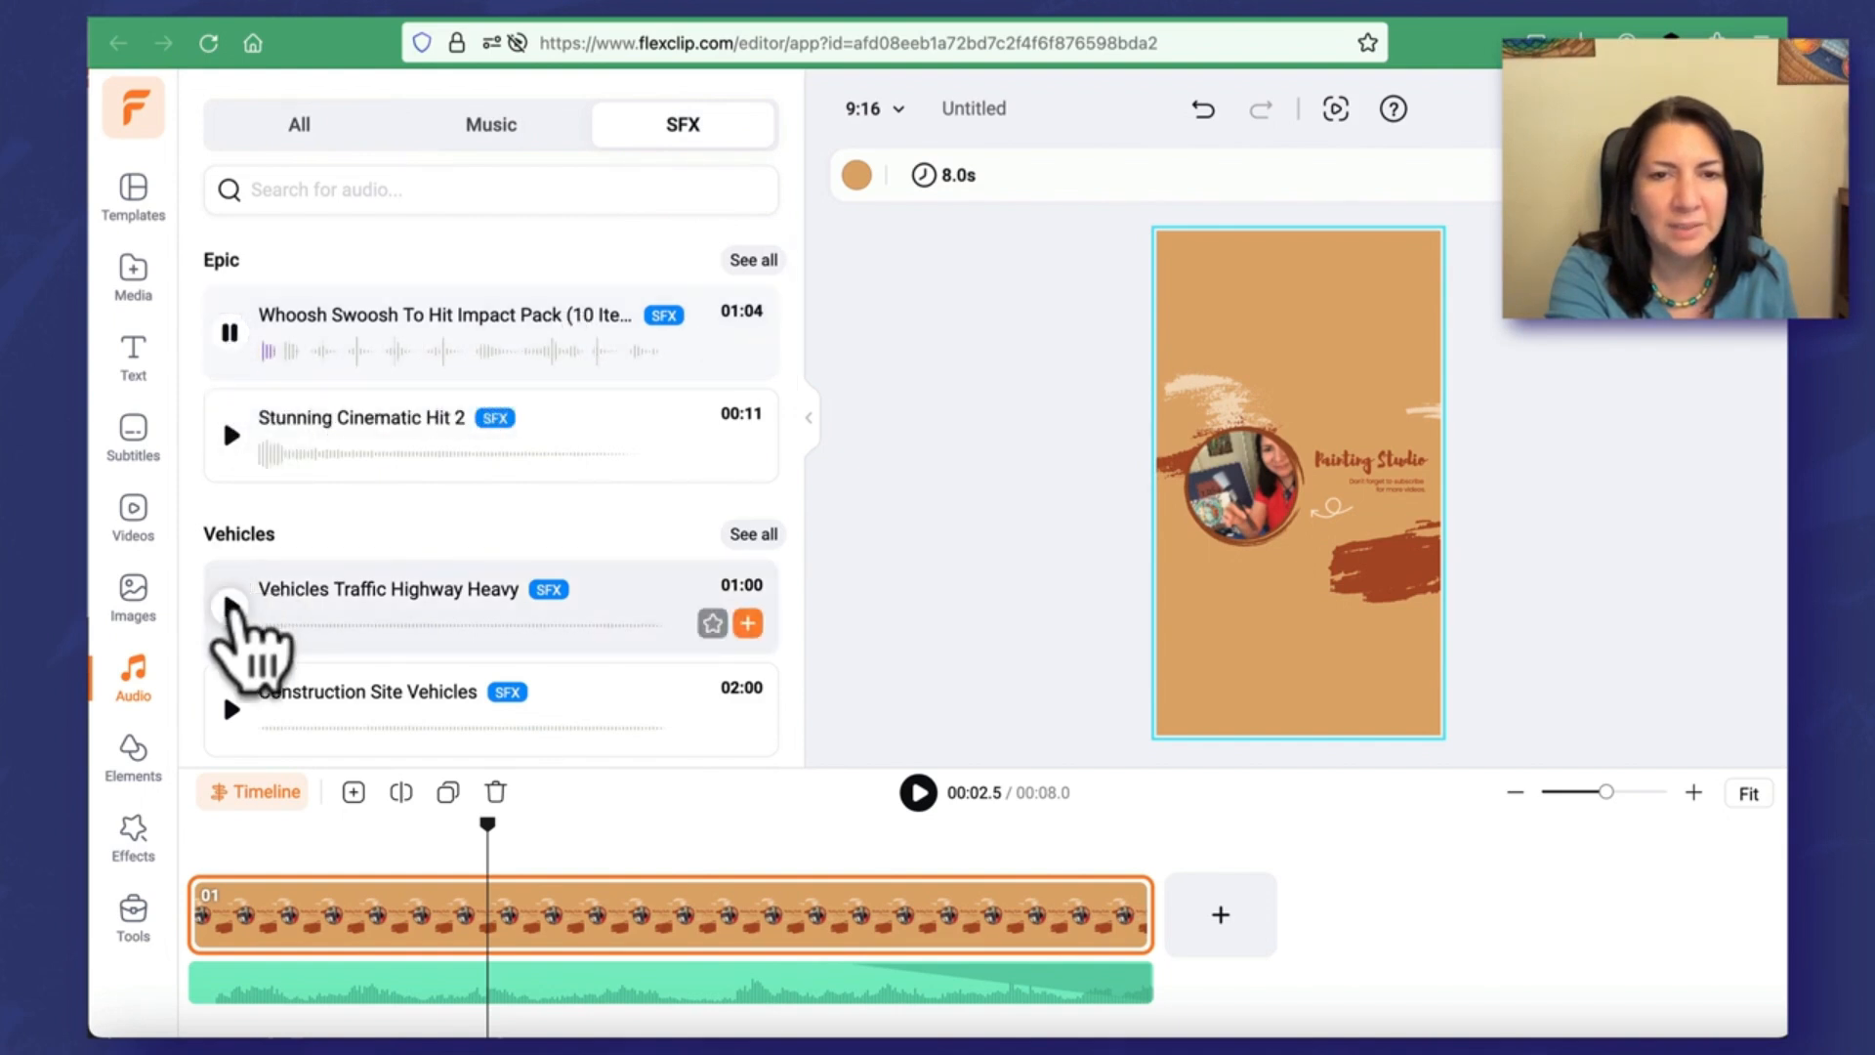
{"action": "left_click", "coordinate": [231, 608]}
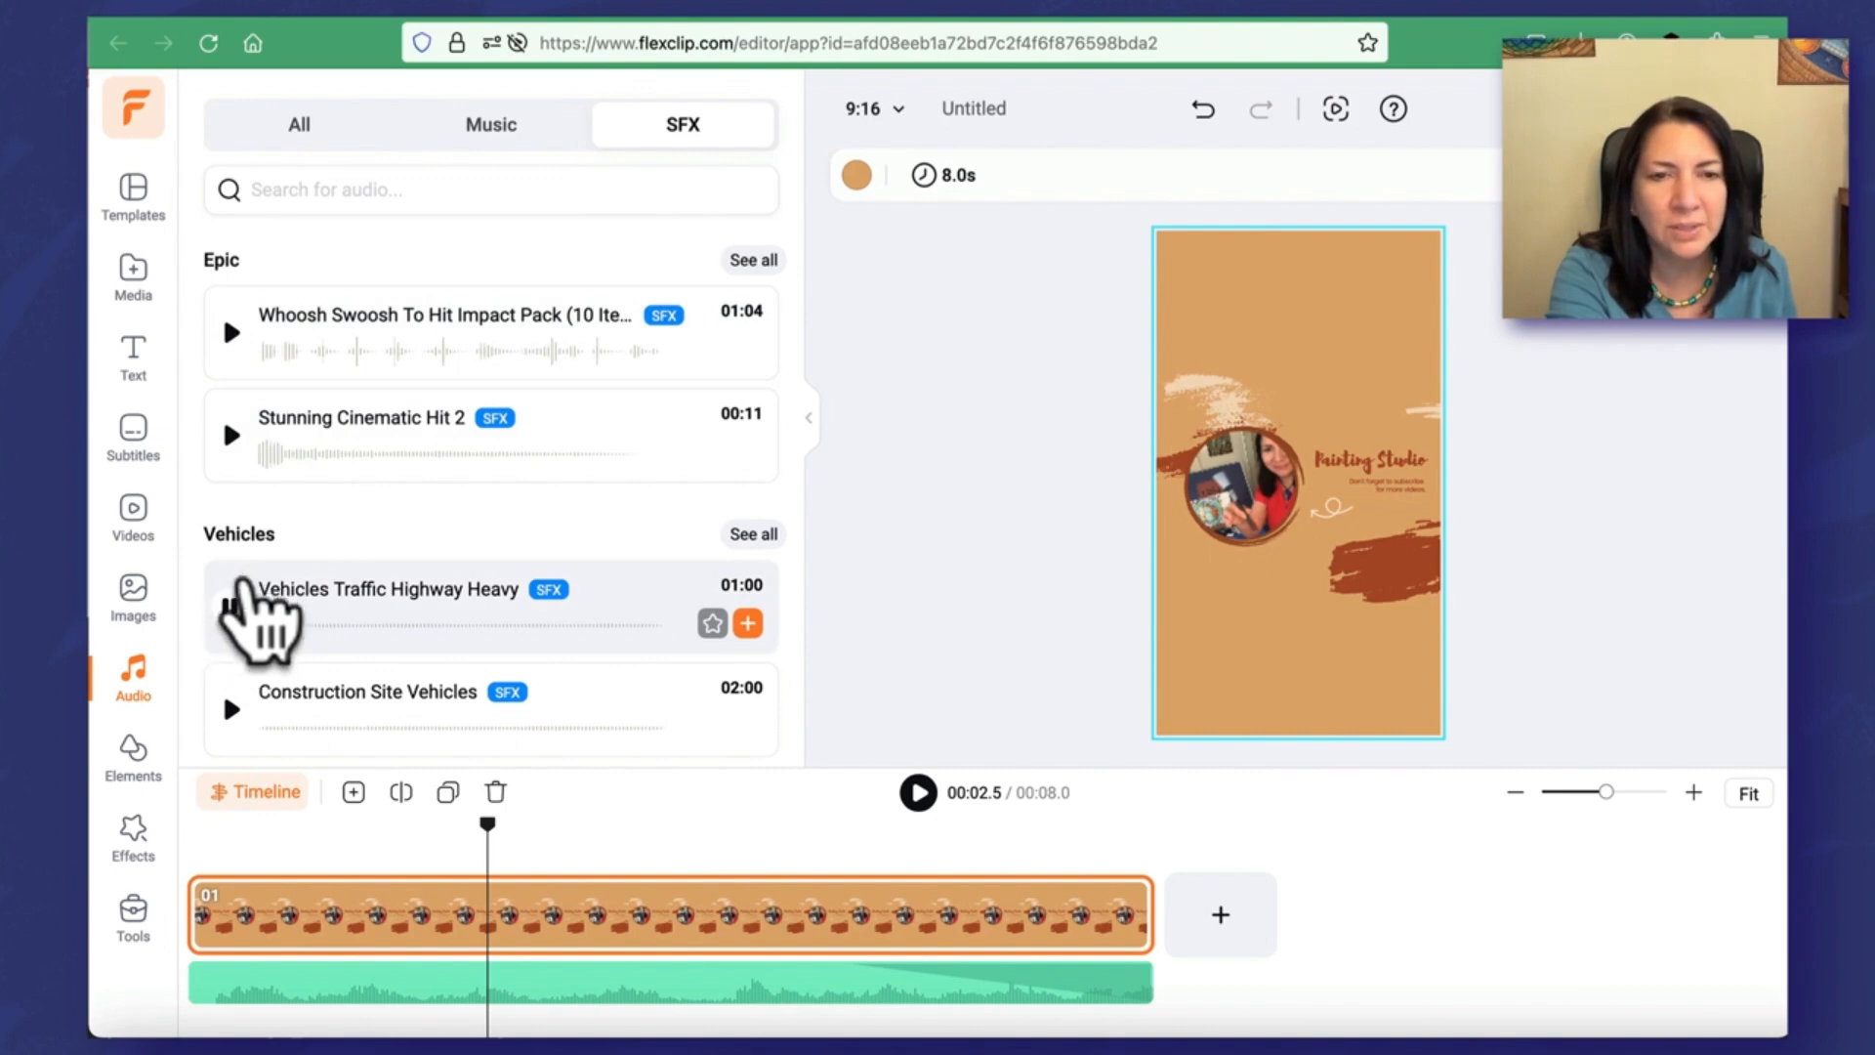
{"action": "left_click", "coordinate": [230, 607]}
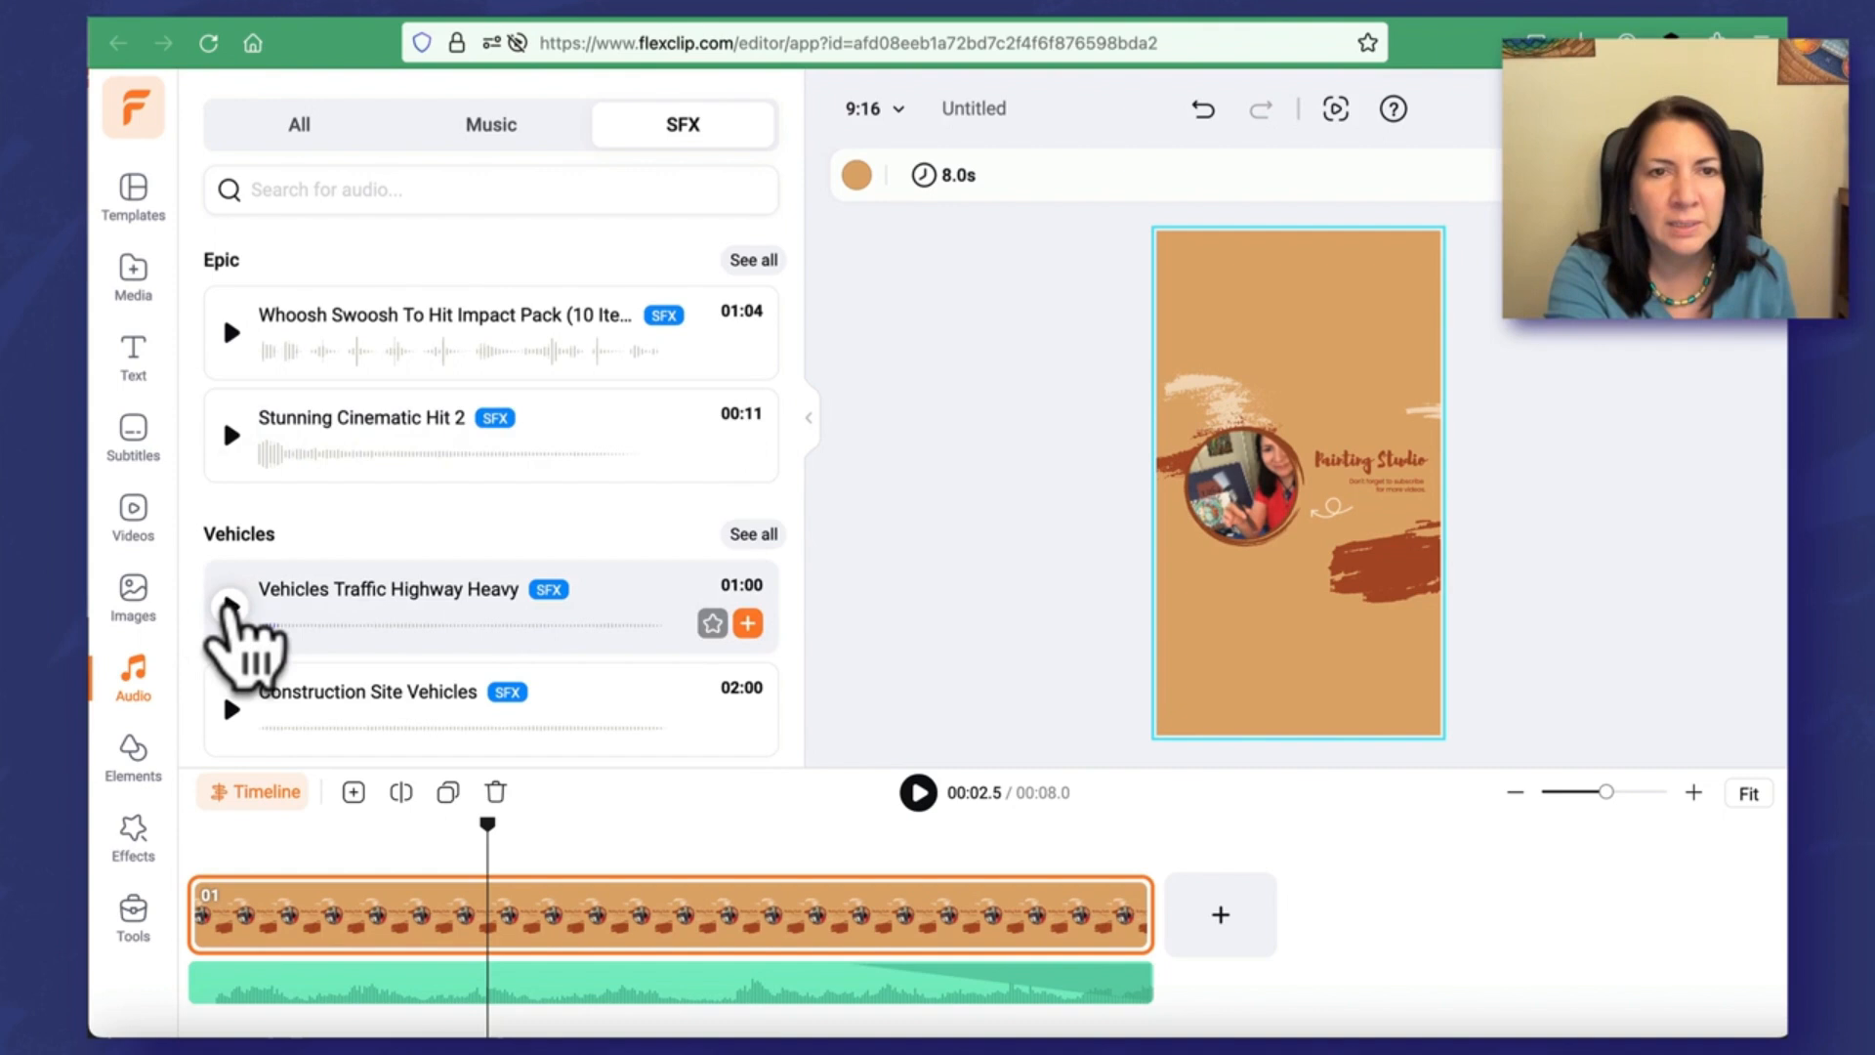
Step: Replace the Water soundtrack with the Power Of Epic Orchestra(No Choir) music from the start of the scene, and play the result
{"action": "left_click", "coordinate": [493, 129]}
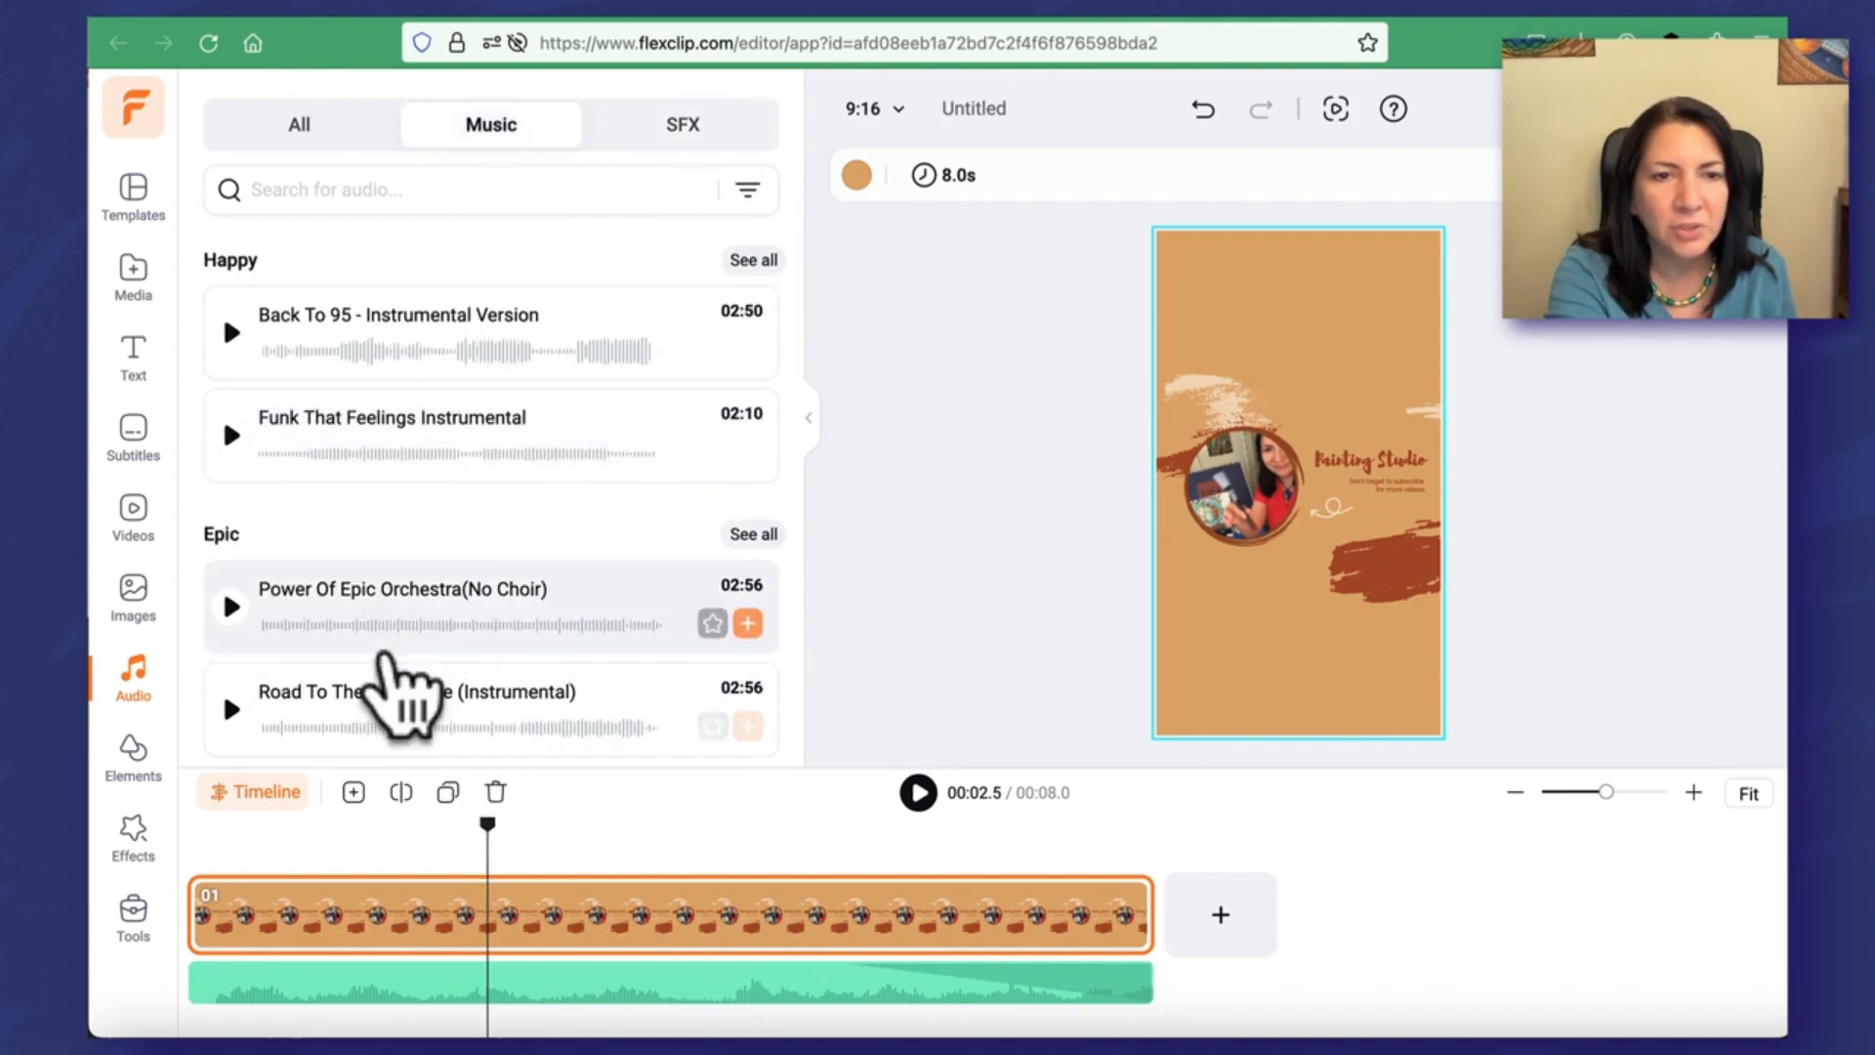
{"action": "left_click_drag", "start_coordinate": [397, 641], "coordinate": [186, 977]}
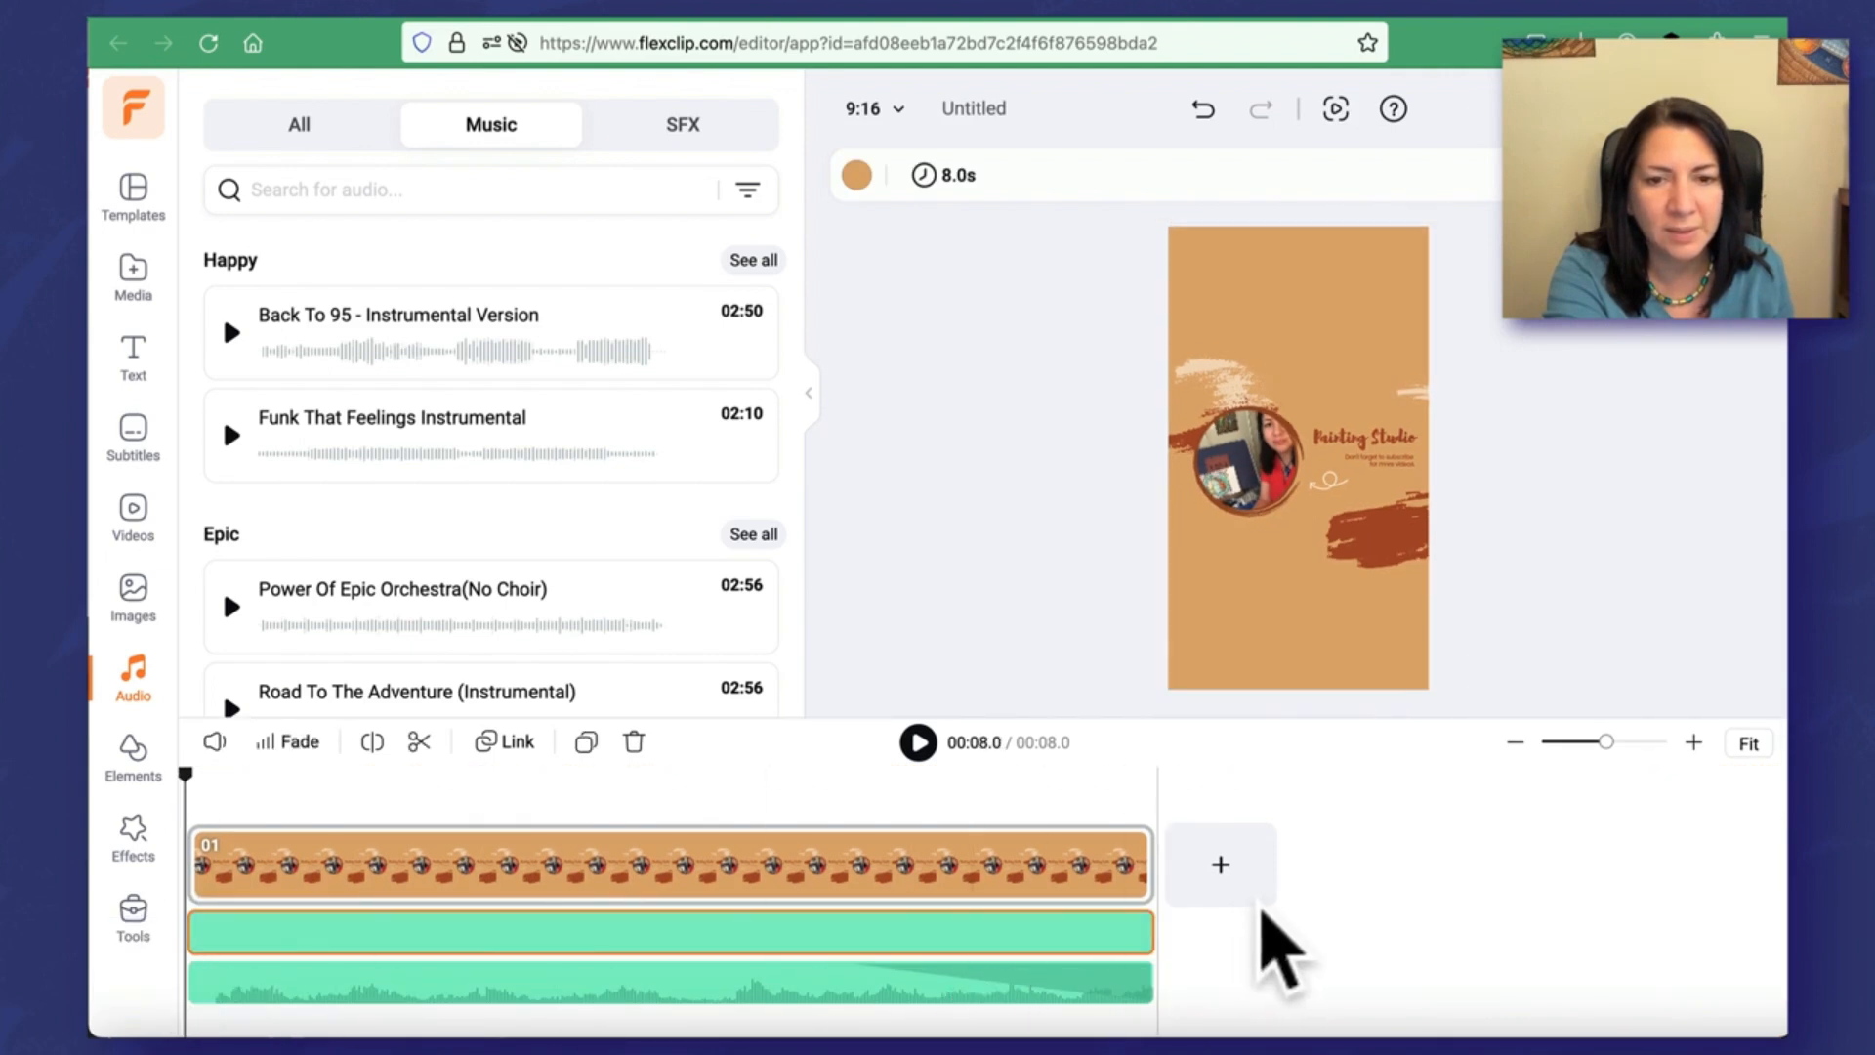
{"action": "left_click", "coordinate": [1045, 986]}
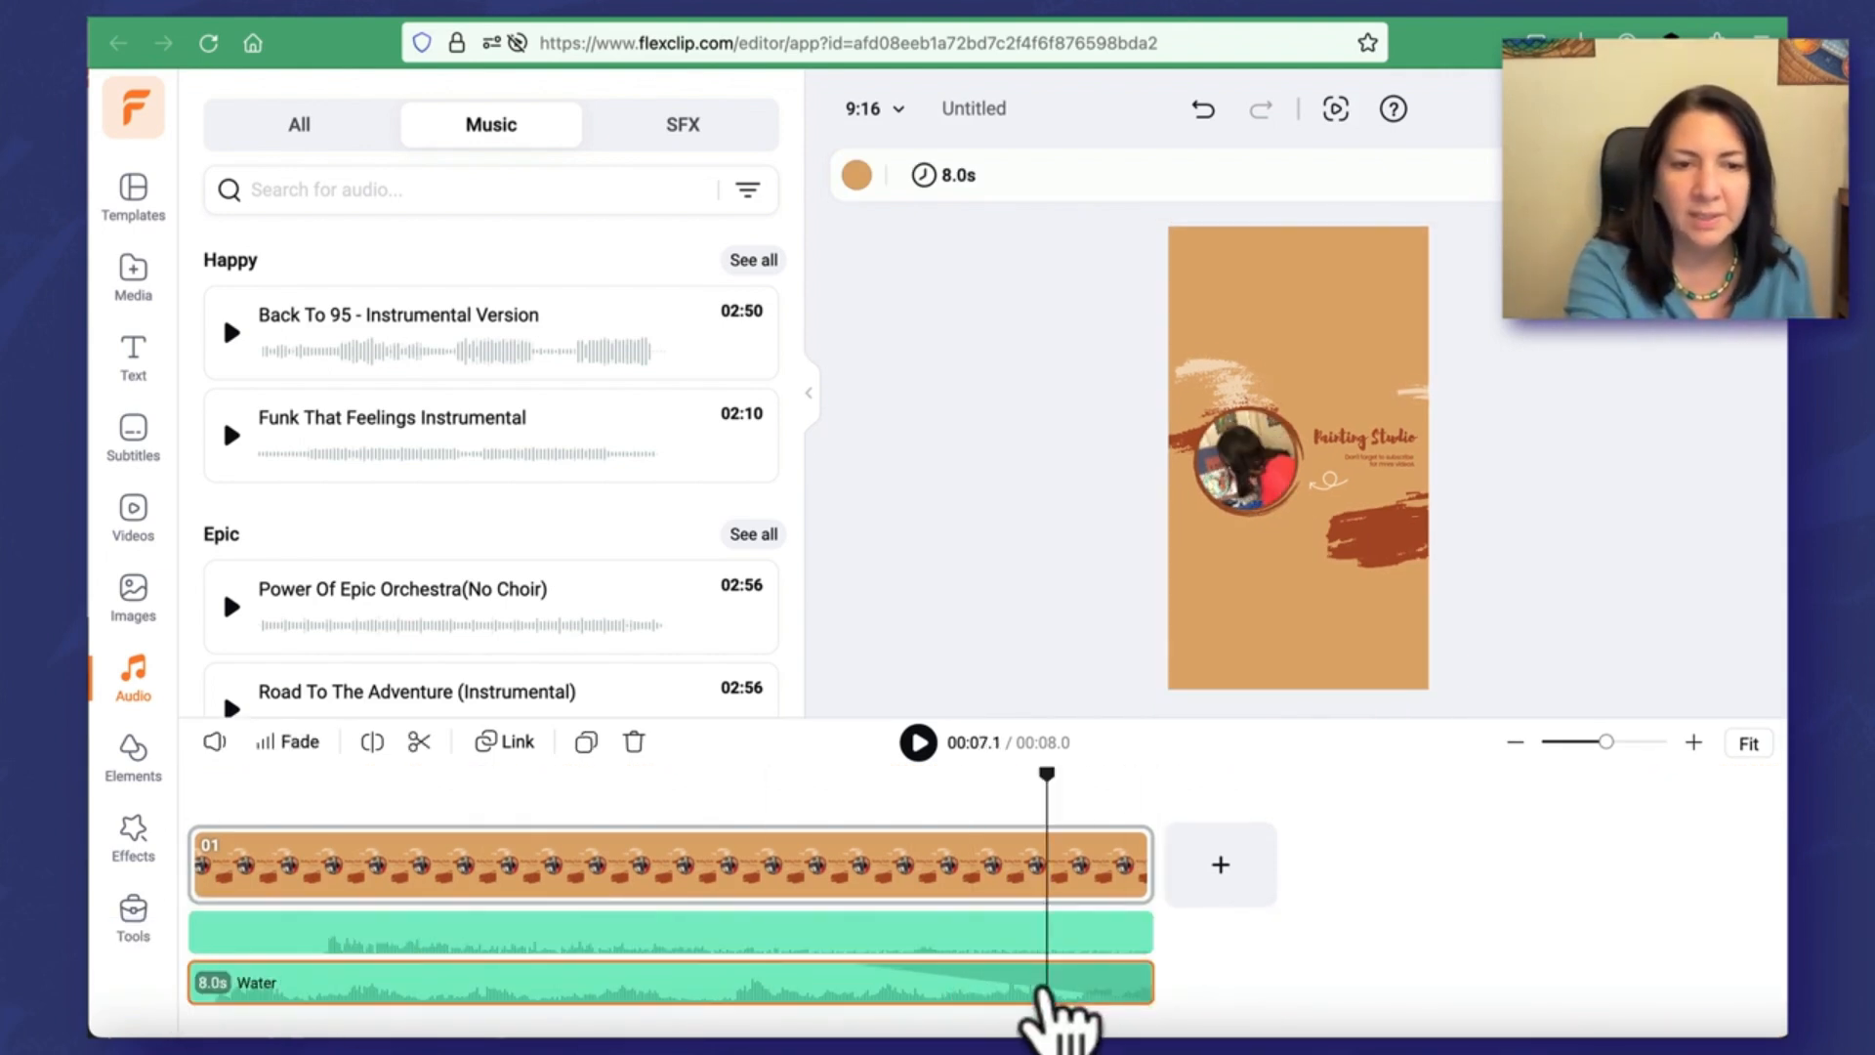
{"action": "key", "text": "Delete"}
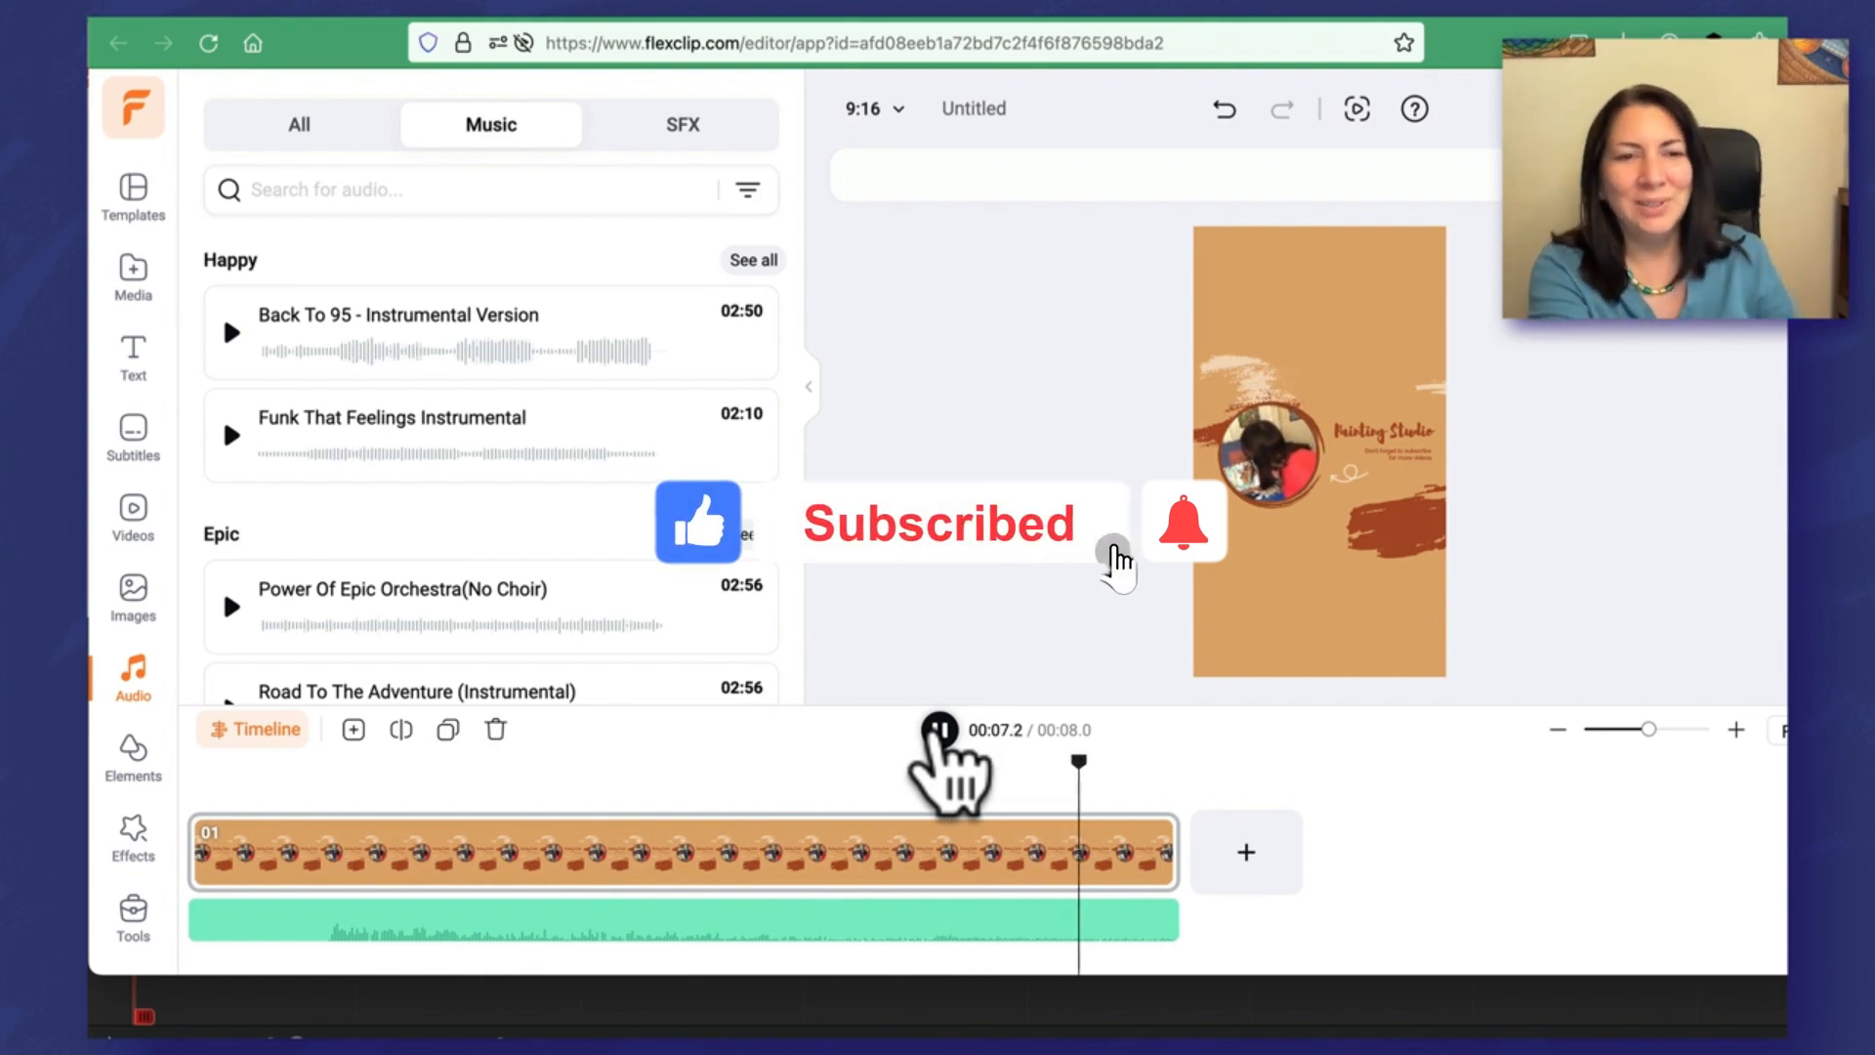
{"action": "left_click", "coordinate": [940, 731]}
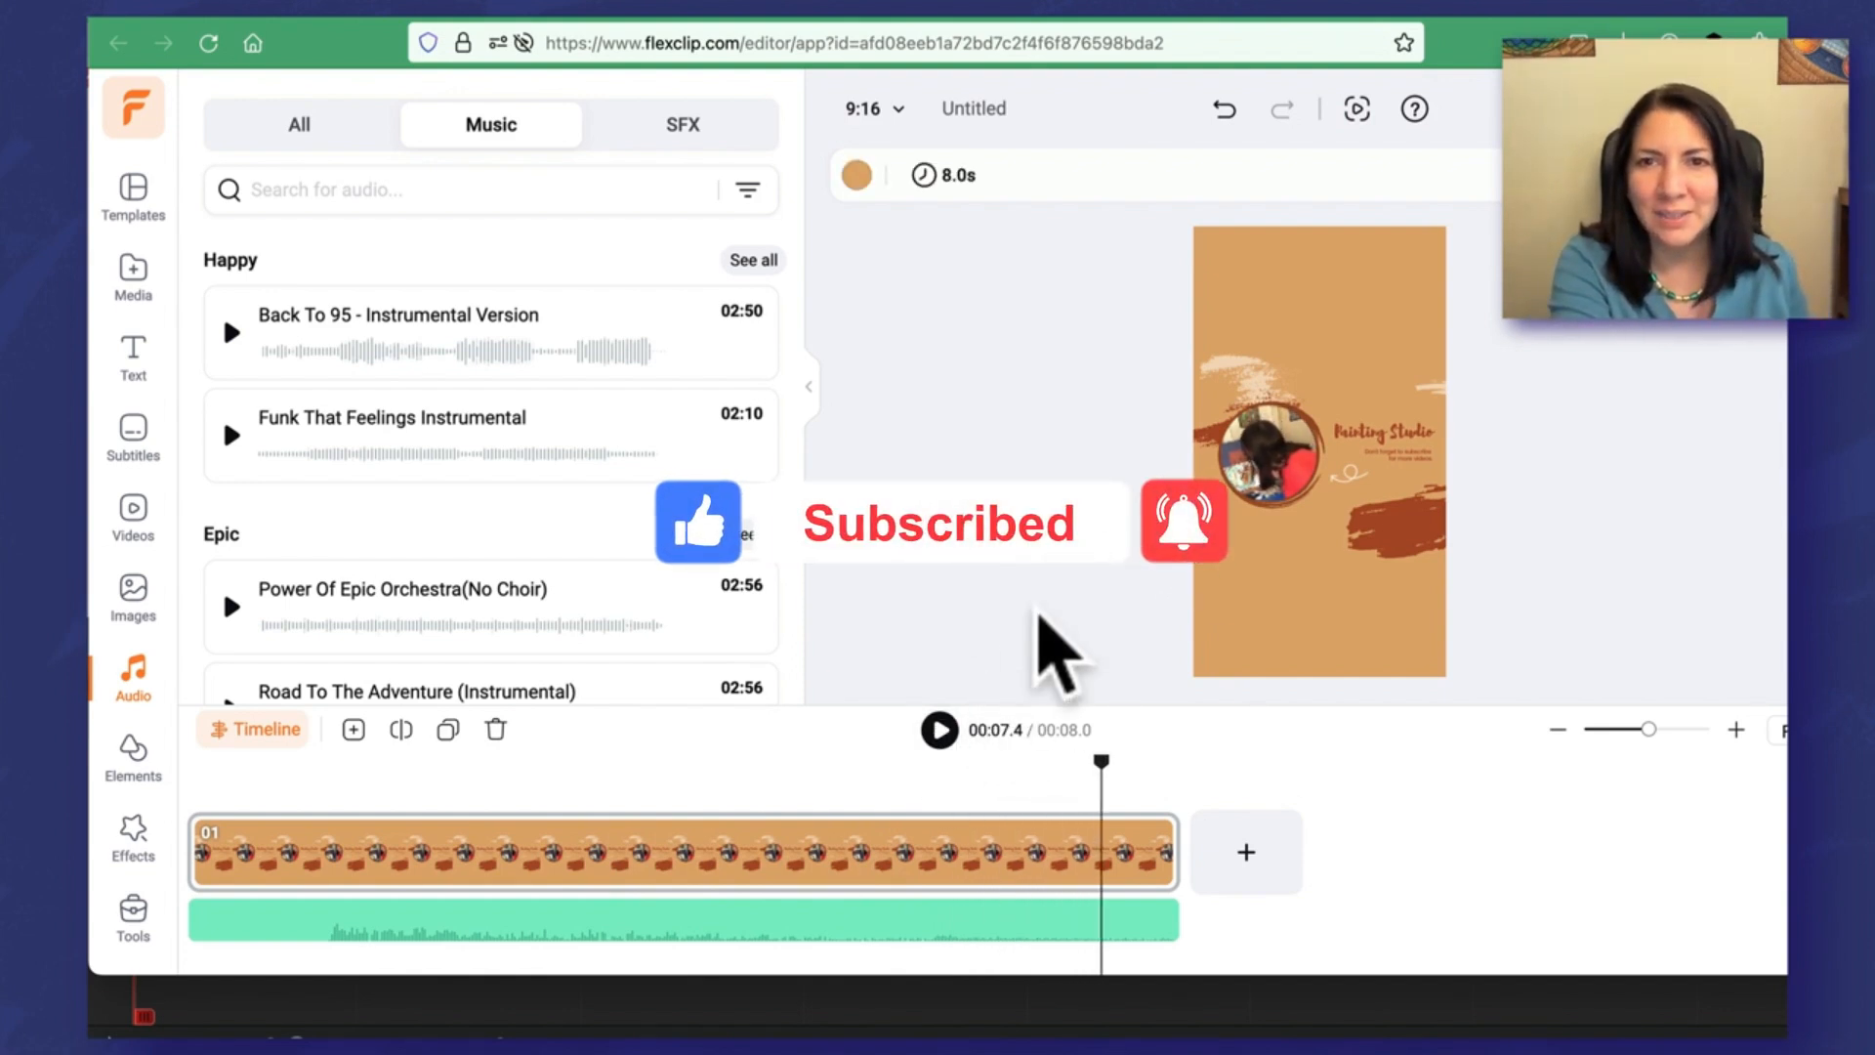
Step: Undo the replacement of the music to restore the Water soundtrack, and play the opening seconds of the scene
{"action": "left_click", "coordinate": [1221, 110]}
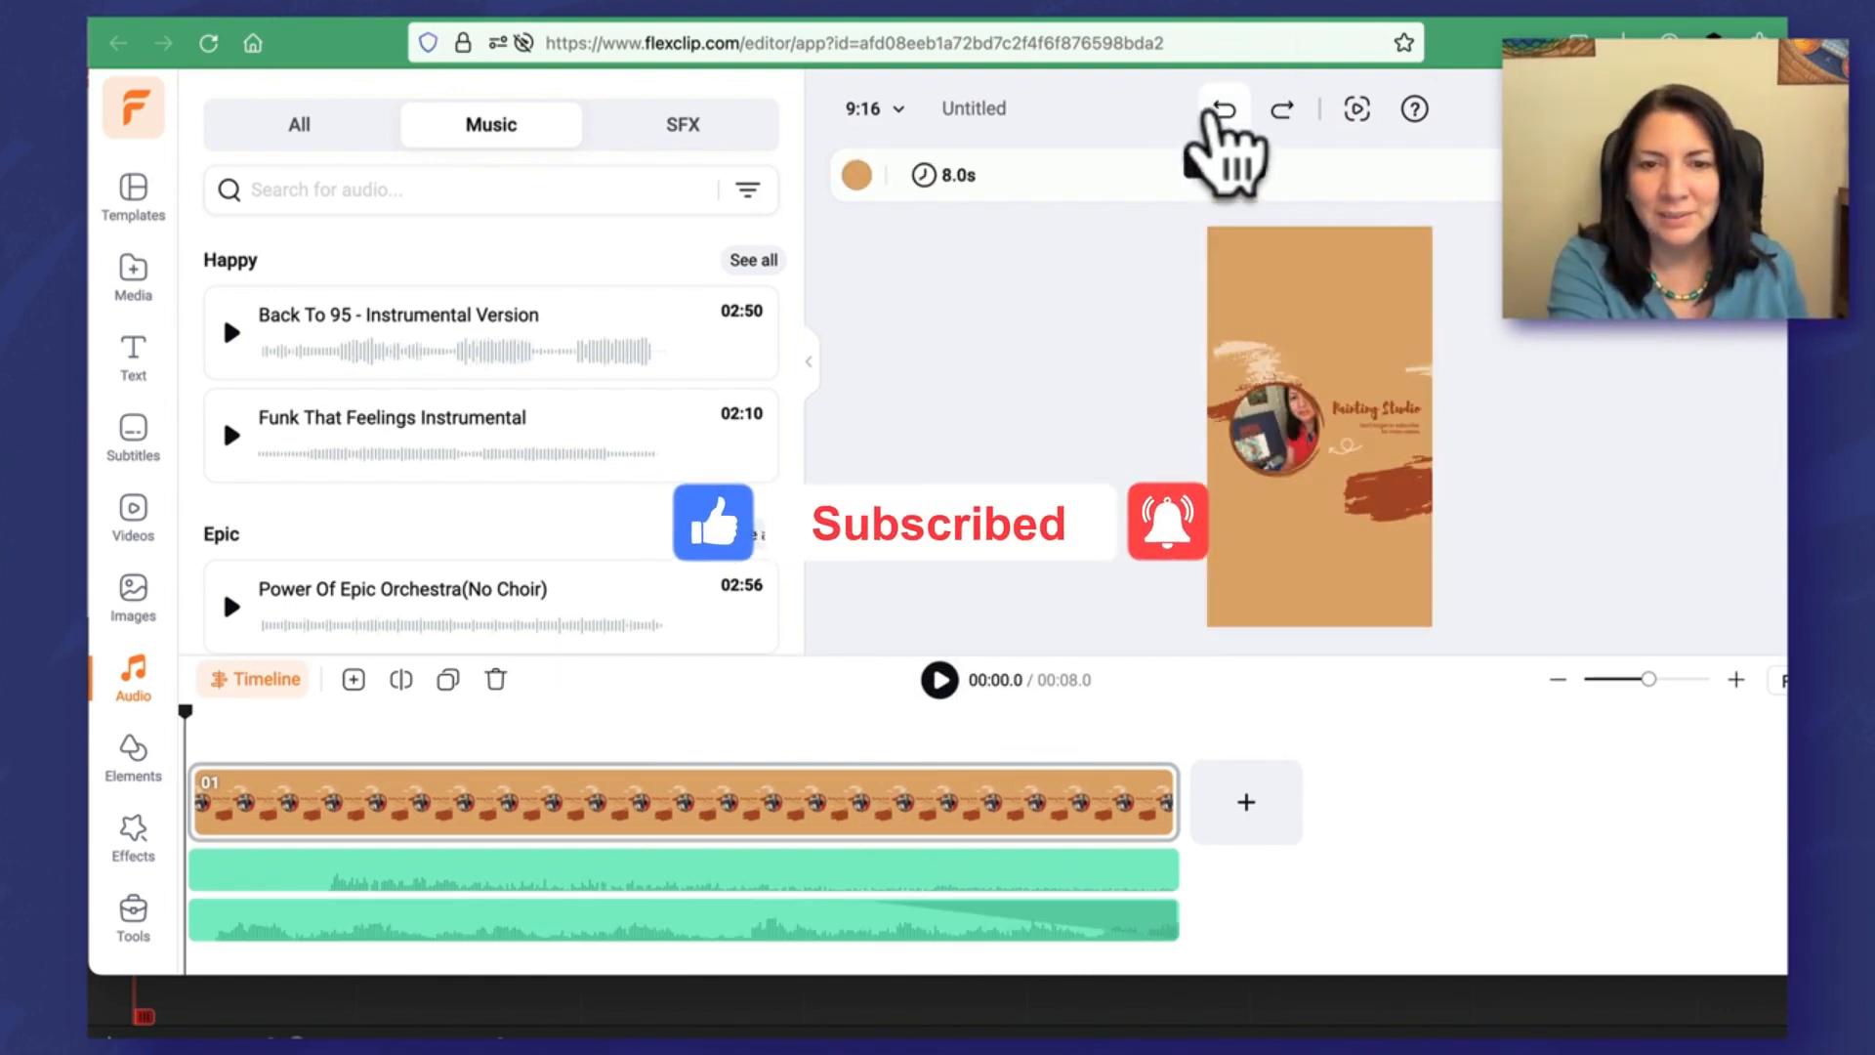
{"action": "left_click", "coordinate": [1221, 109]}
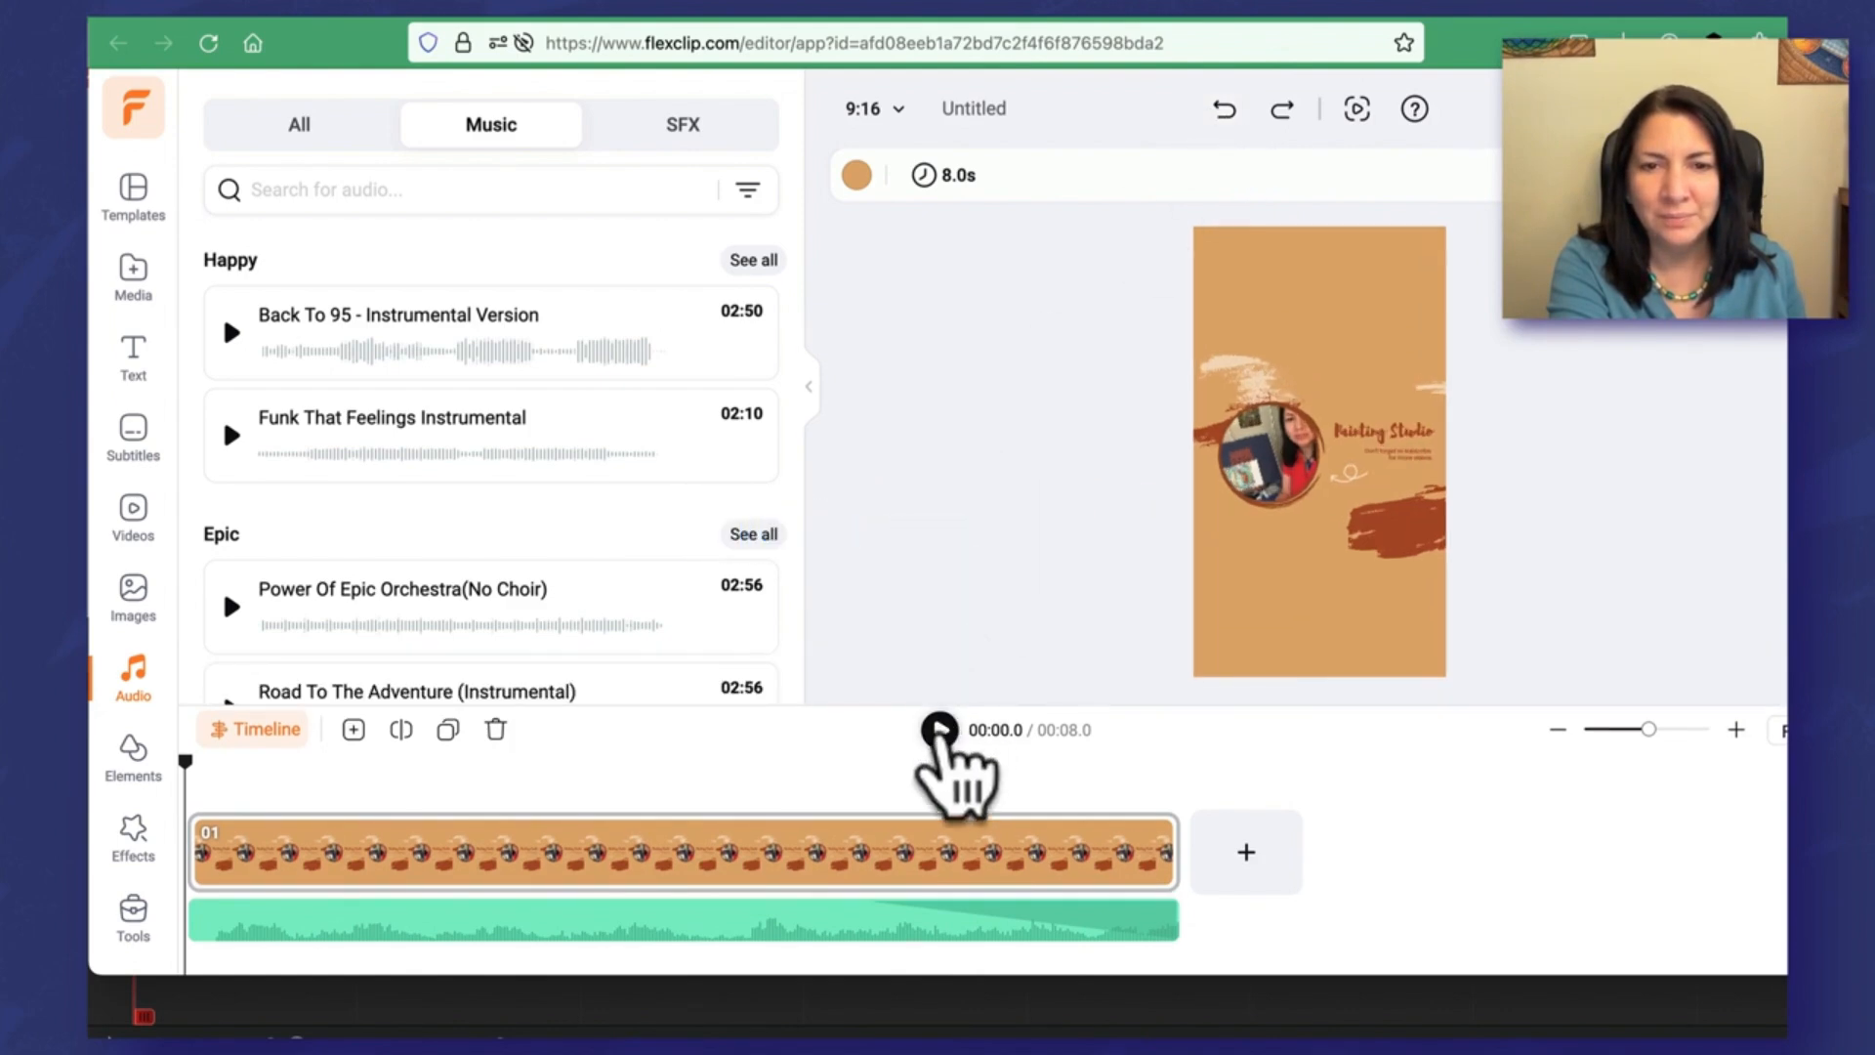
{"action": "left_click", "coordinate": [940, 733]}
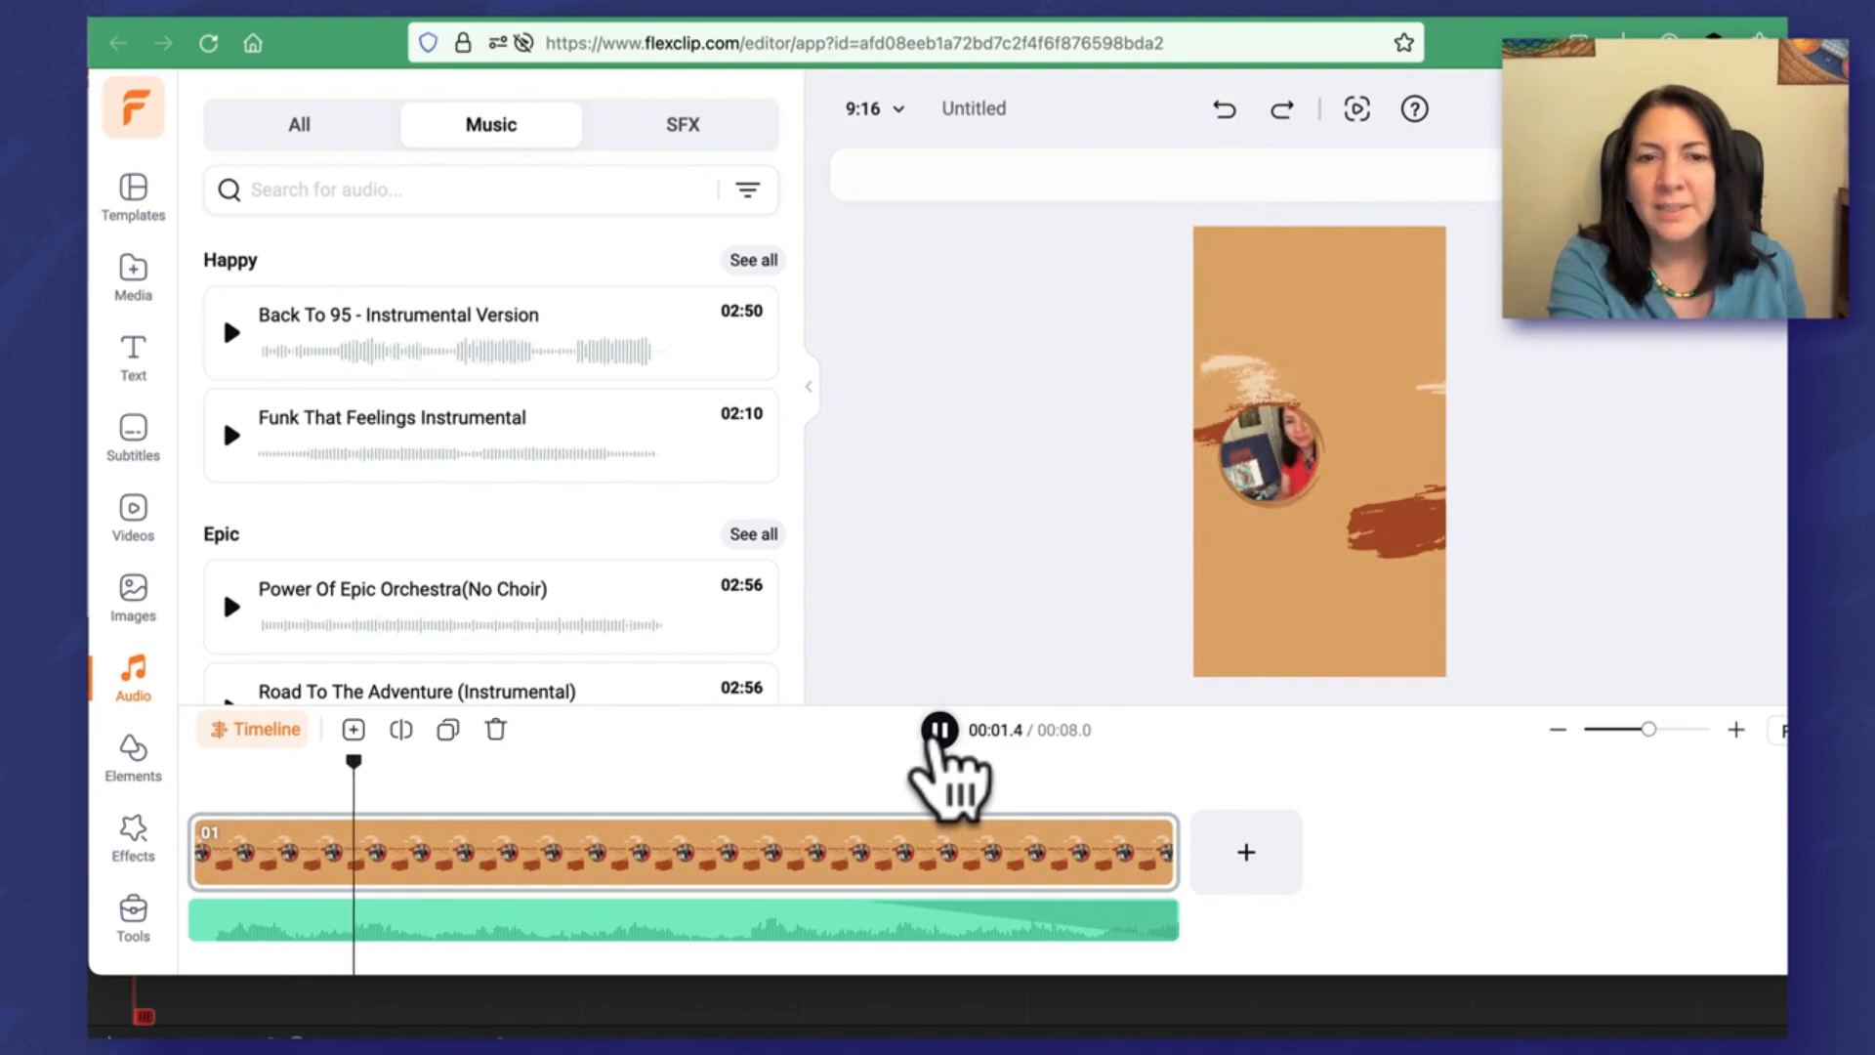
{"action": "left_click", "coordinate": [939, 731]}
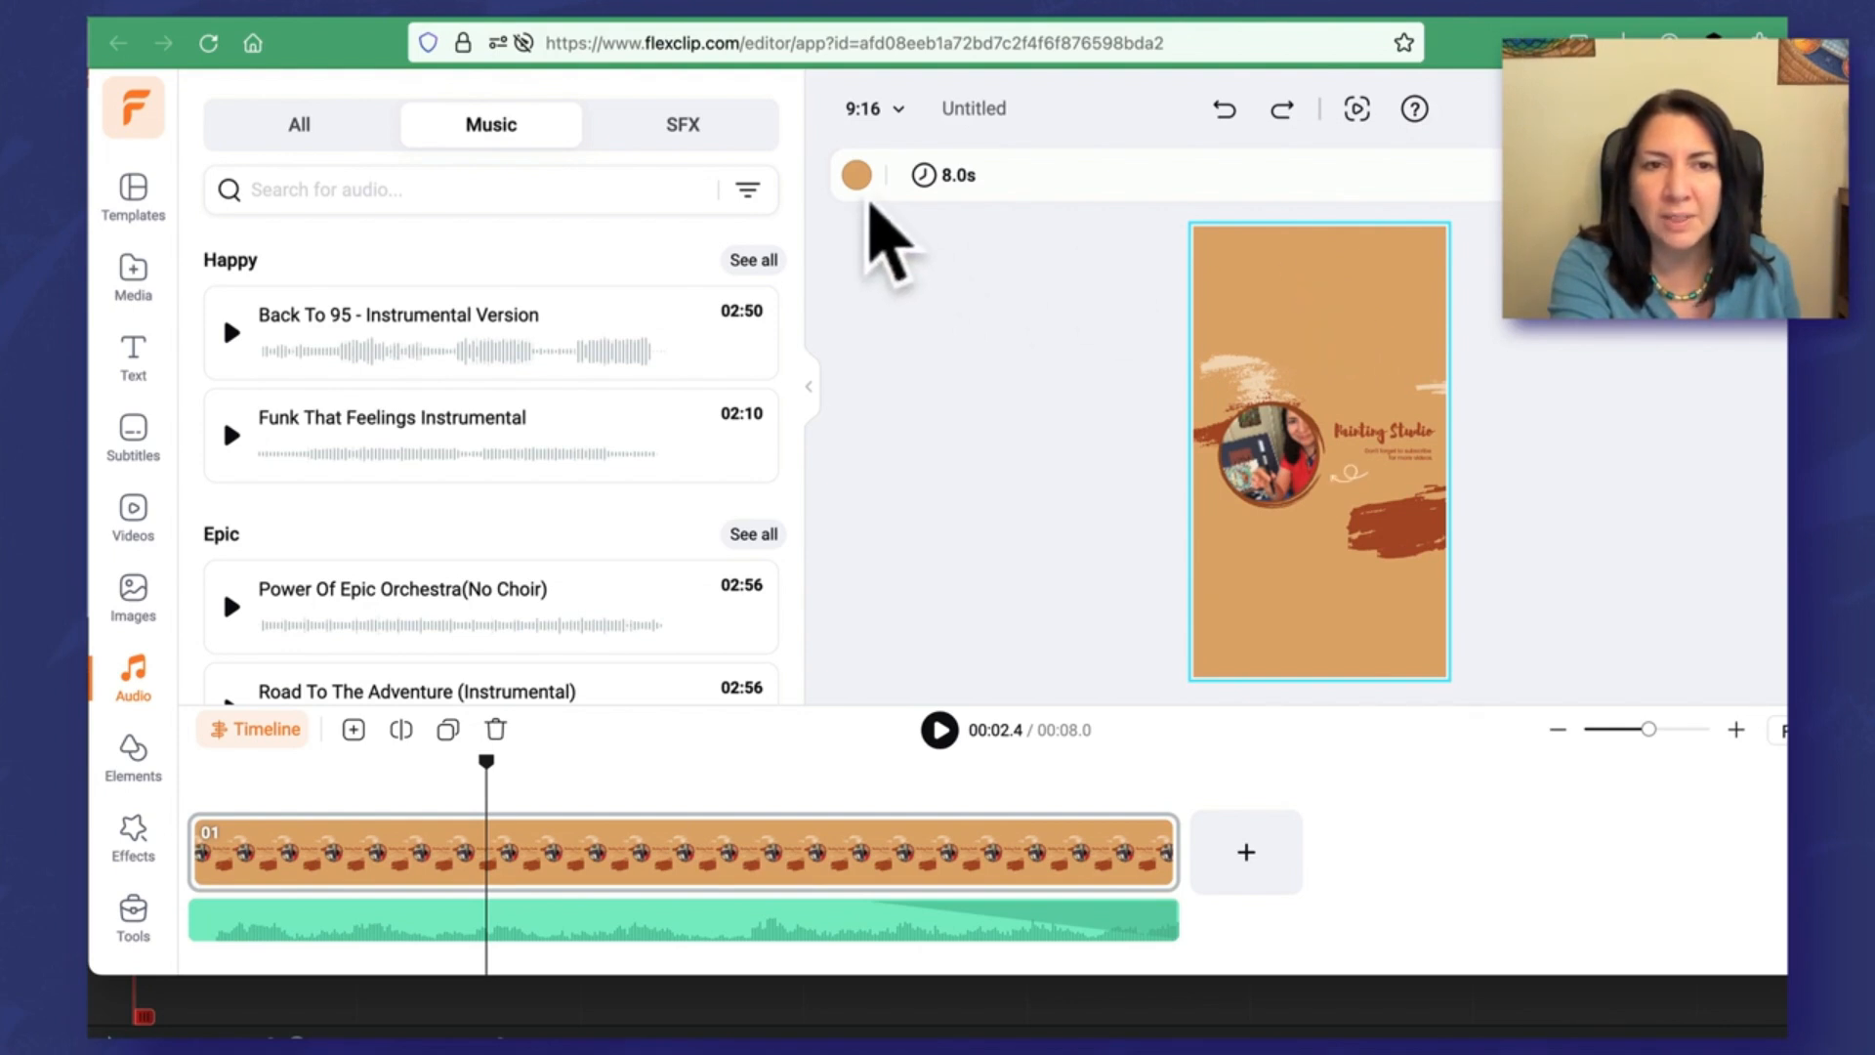
Step: Try dark blue, periwinkle and pale blue as the scene's background color
{"action": "left_click", "coordinate": [857, 175]}
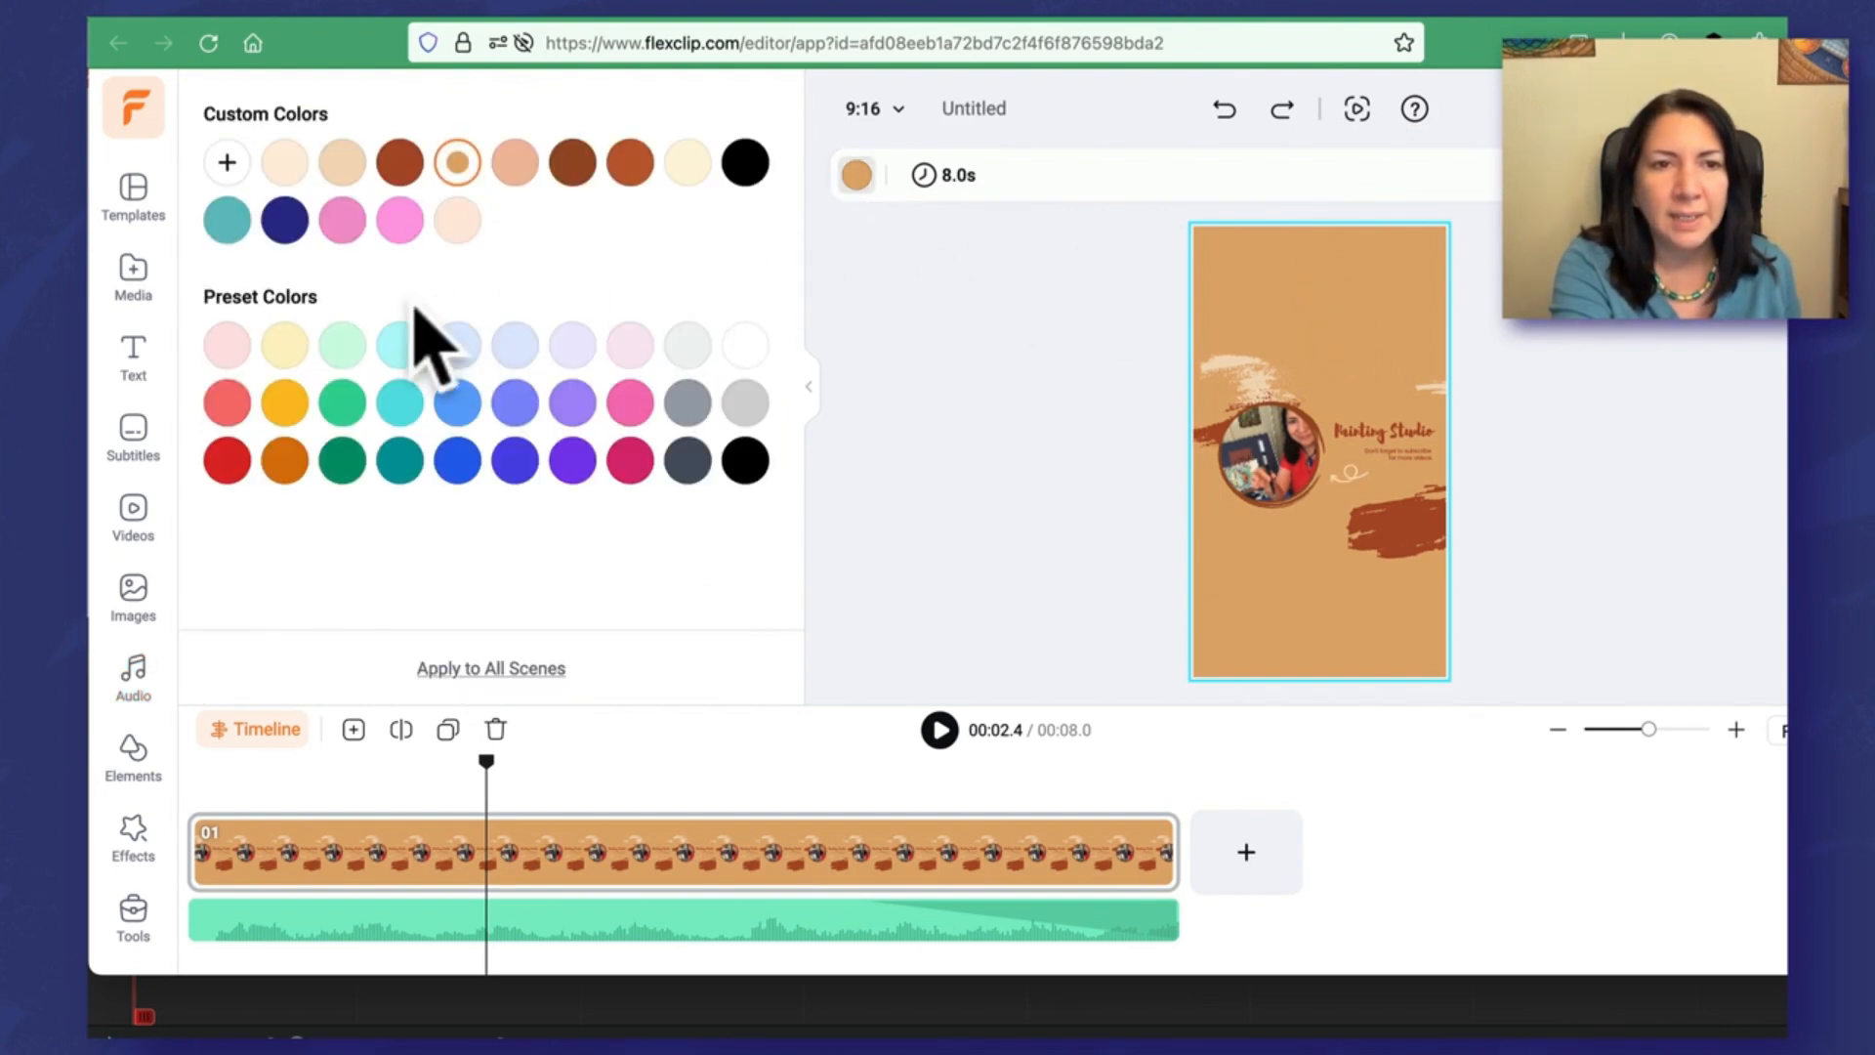
{"action": "left_click", "coordinate": [285, 220]}
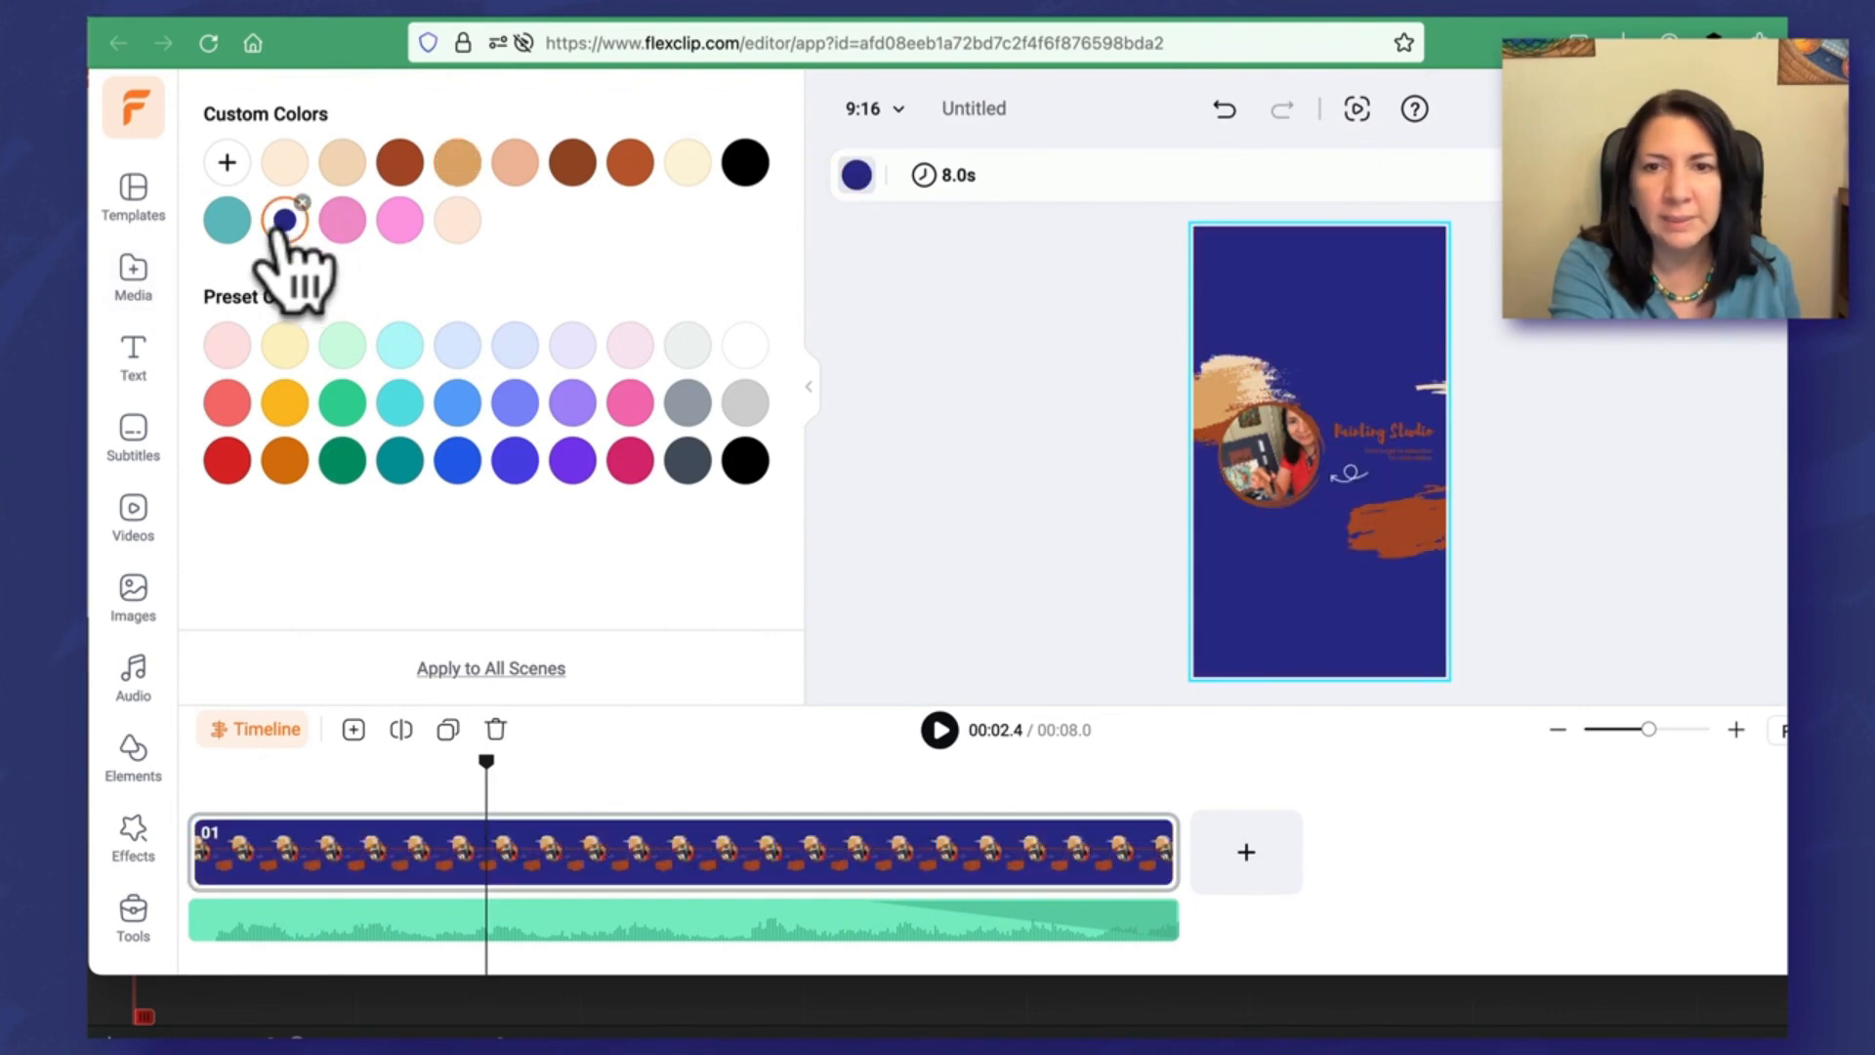
{"action": "left_click", "coordinate": [519, 399]}
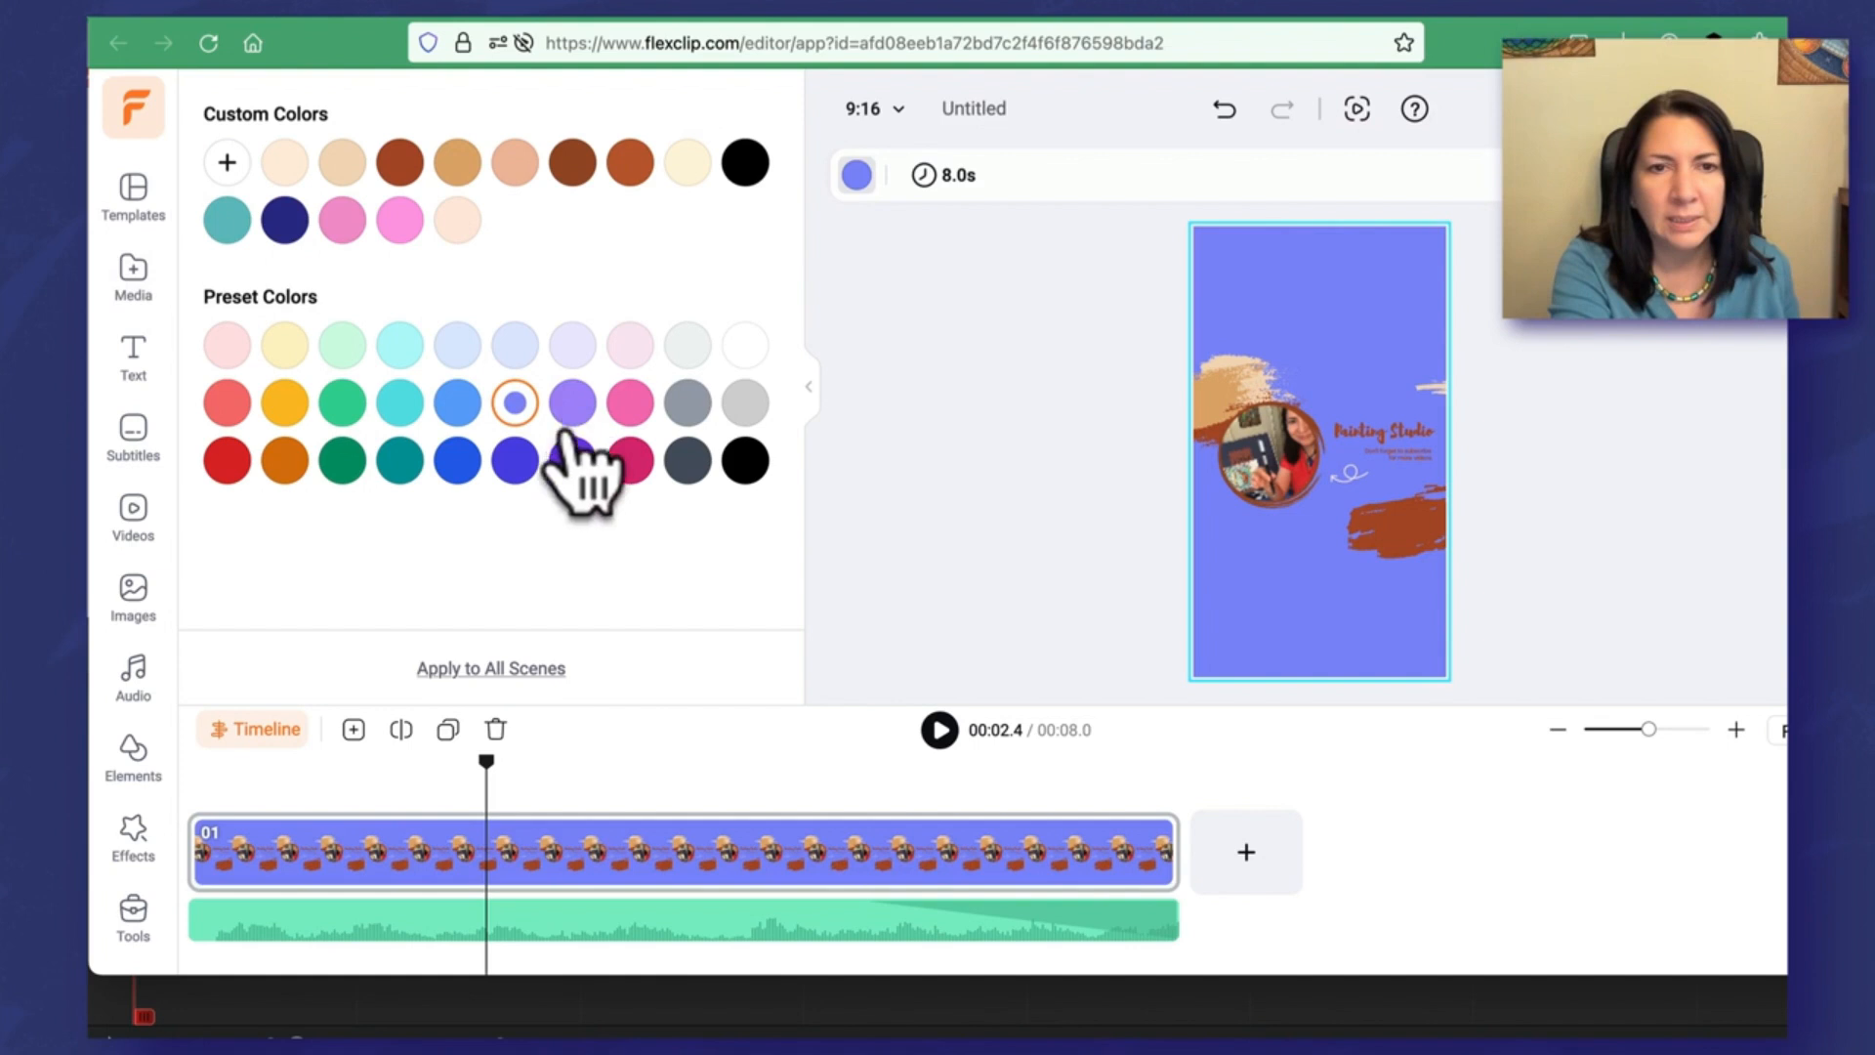
{"action": "left_click", "coordinate": [515, 348]}
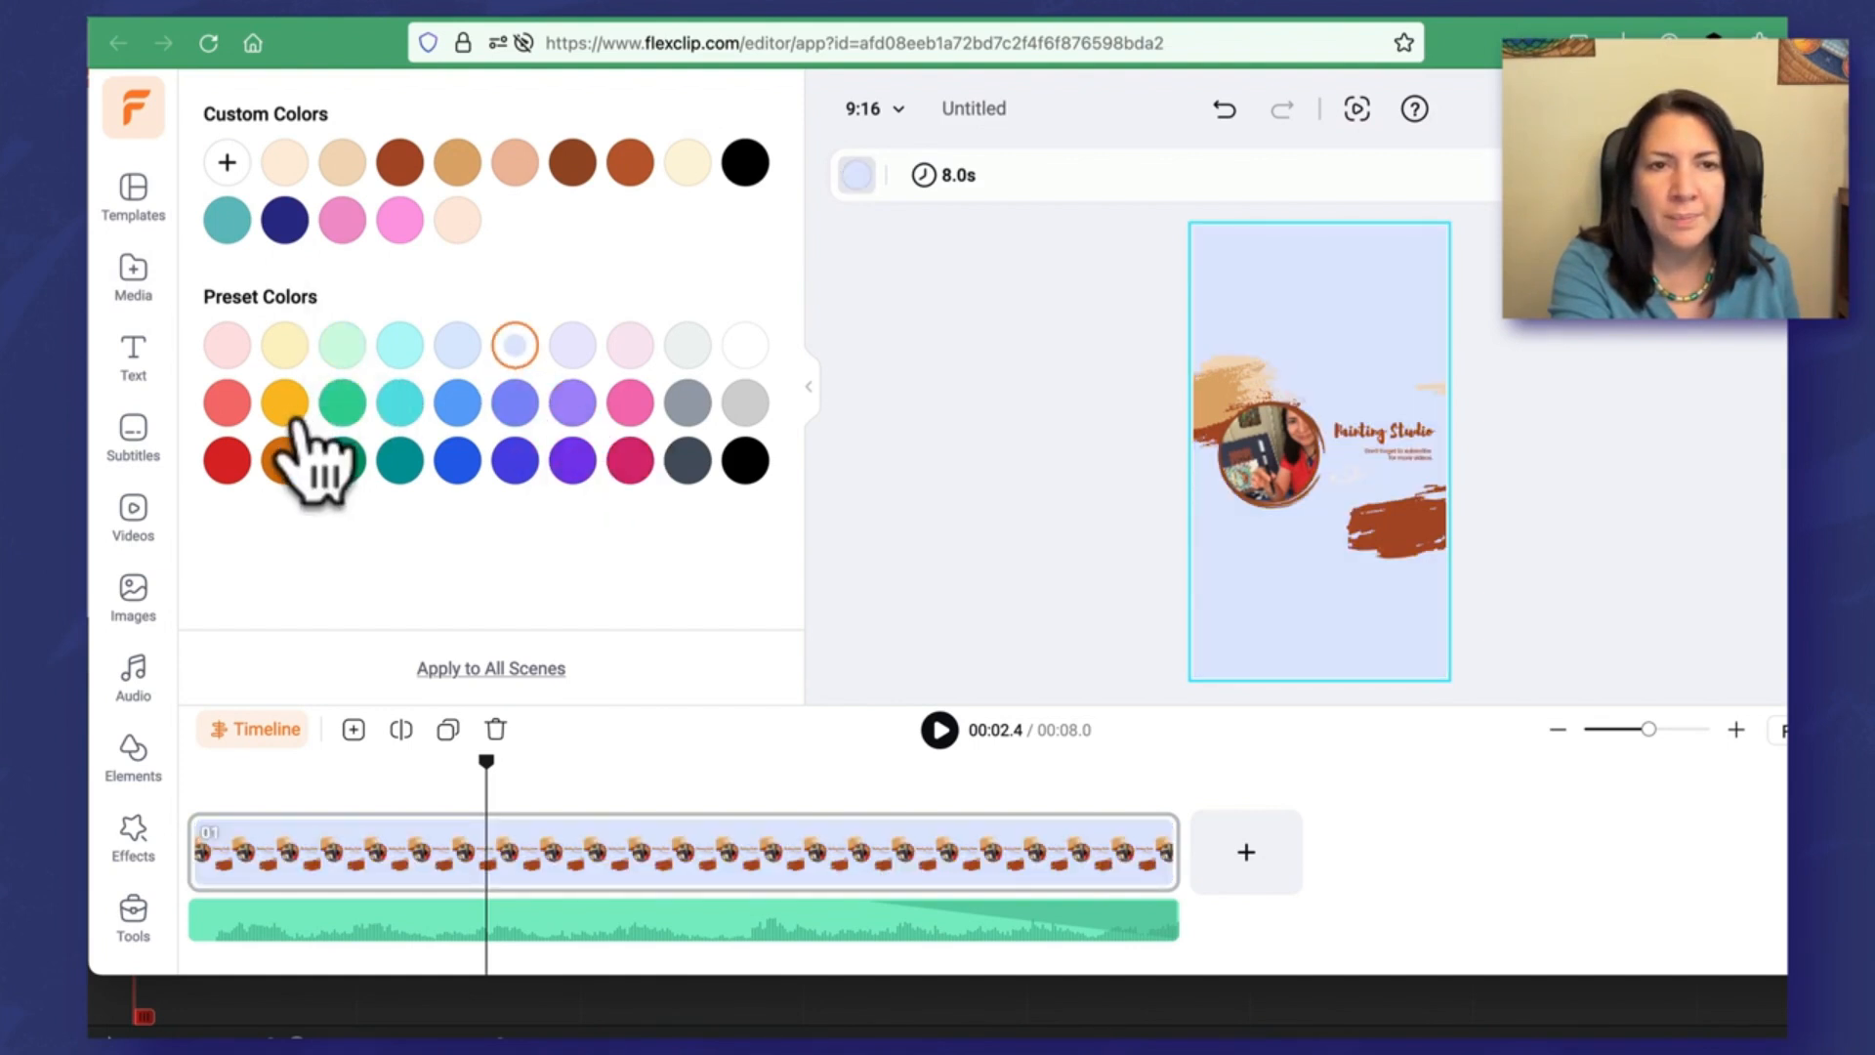
Step: Give the scene's background the custom light orange color #EAB583
{"action": "left_click", "coordinate": [226, 164]}
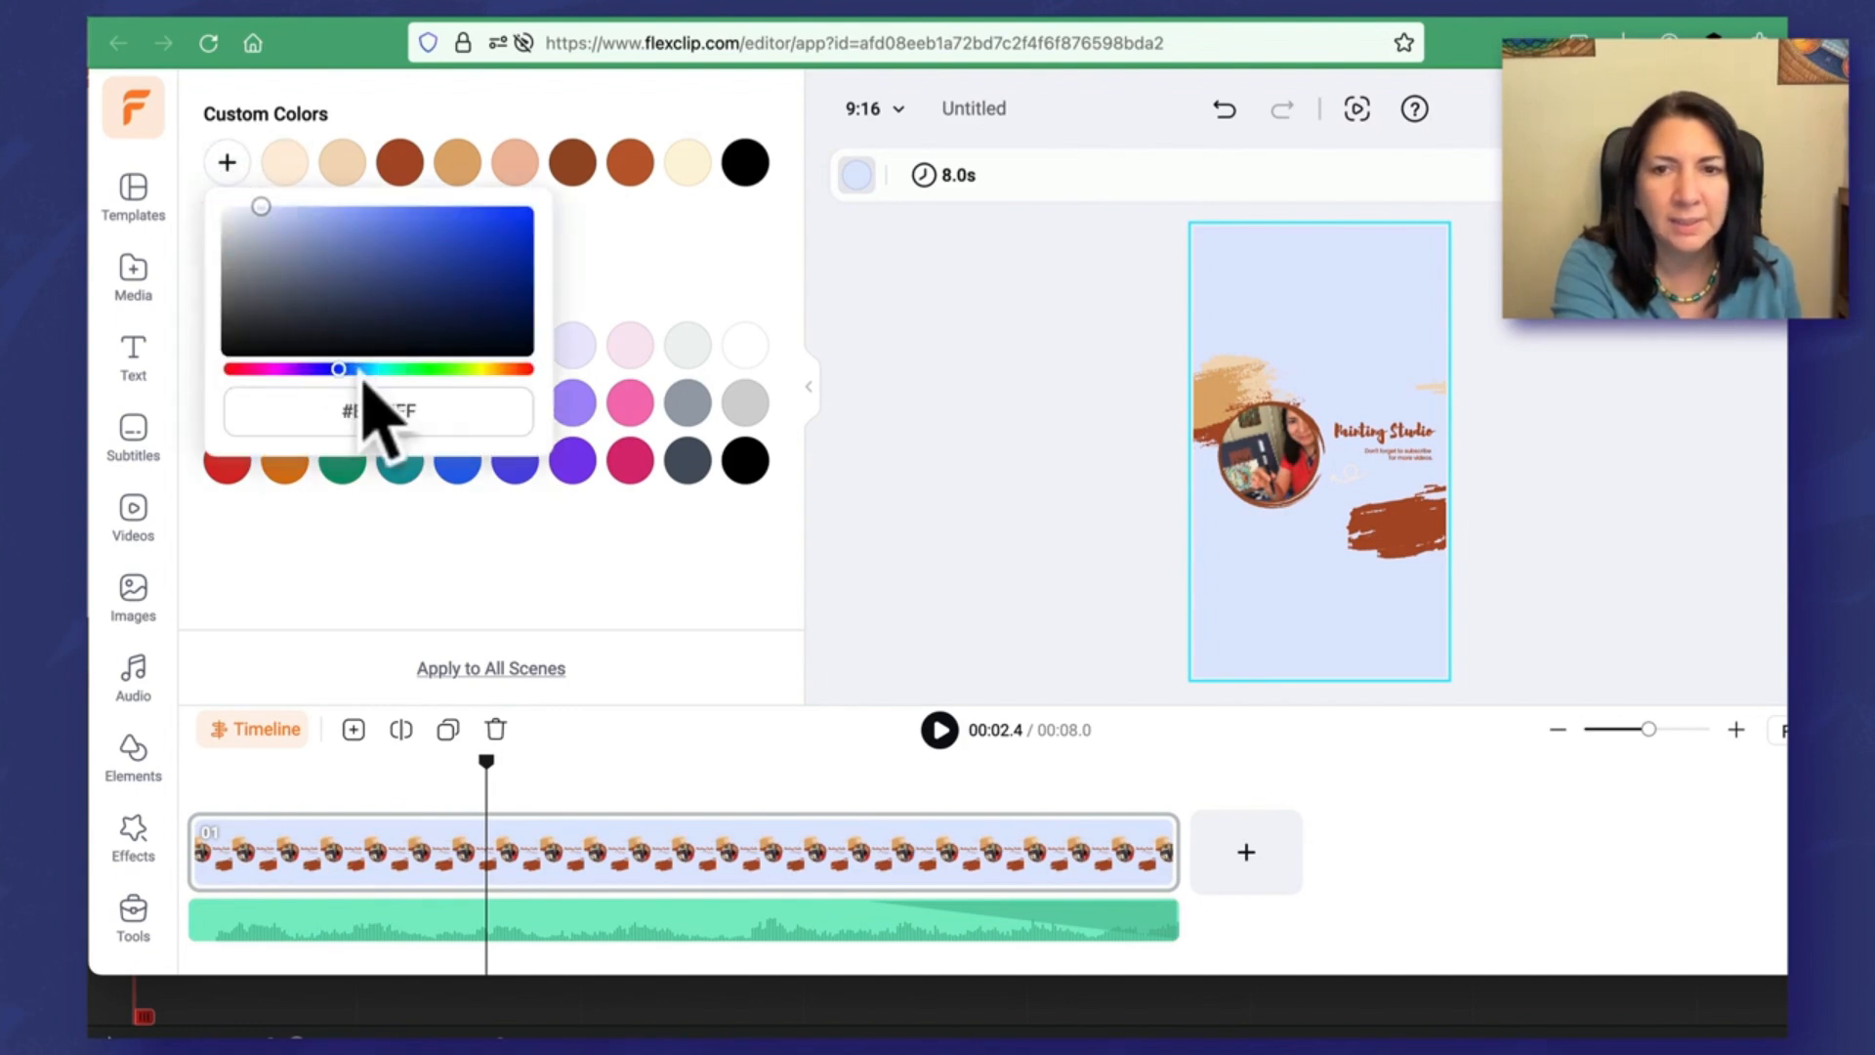
{"action": "mouse_move", "coordinate": [340, 369]}
{"action": "left_mouse_down"}
{"action": "mouse_move", "coordinate": [296, 368]}
{"action": "mouse_move", "coordinate": [325, 369]}
{"action": "left_mouse_up"}
{"action": "left_click", "coordinate": [511, 368]}
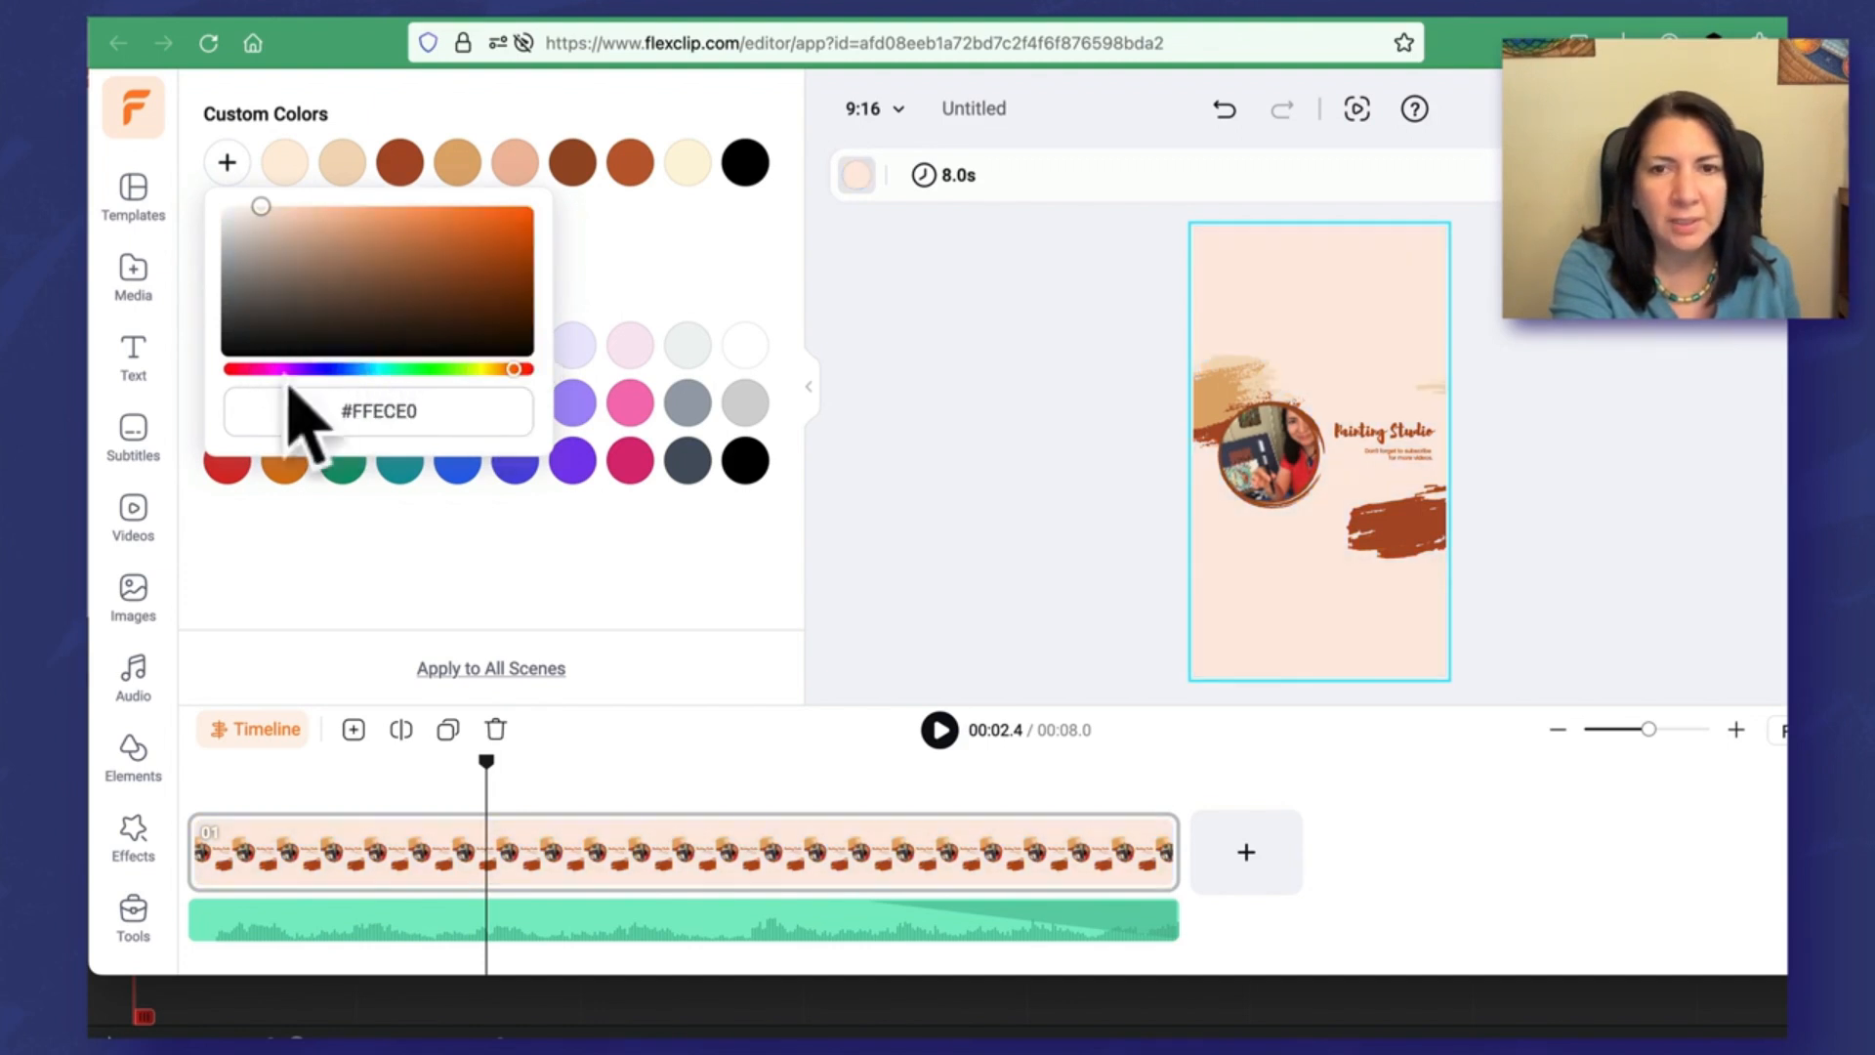
{"action": "left_click", "coordinate": [326, 227]}
{"action": "left_click_drag", "start_coordinate": [326, 228], "coordinate": [359, 219]}
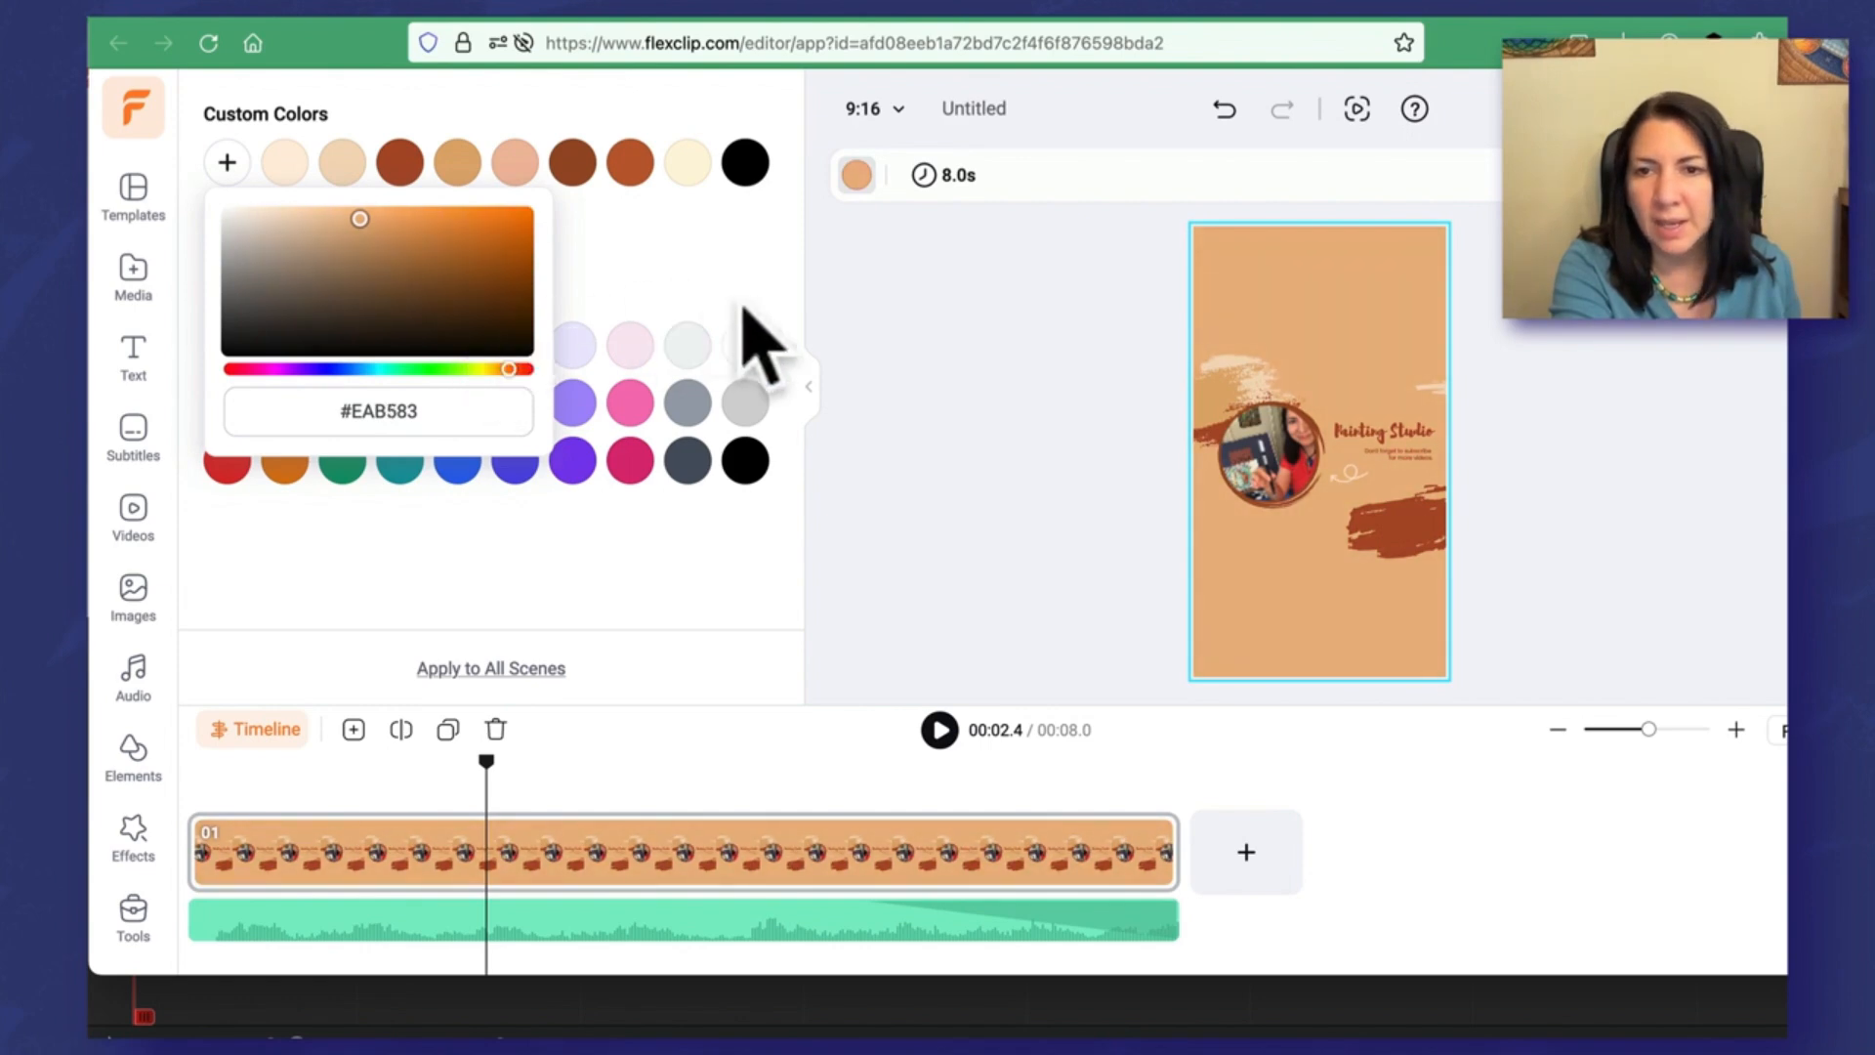
{"action": "left_click", "coordinate": [870, 389]}
Step: Recolor the dark red brush stroke below the text with the custom bright red-orange #DB4C13
{"action": "left_click", "coordinate": [1394, 532]}
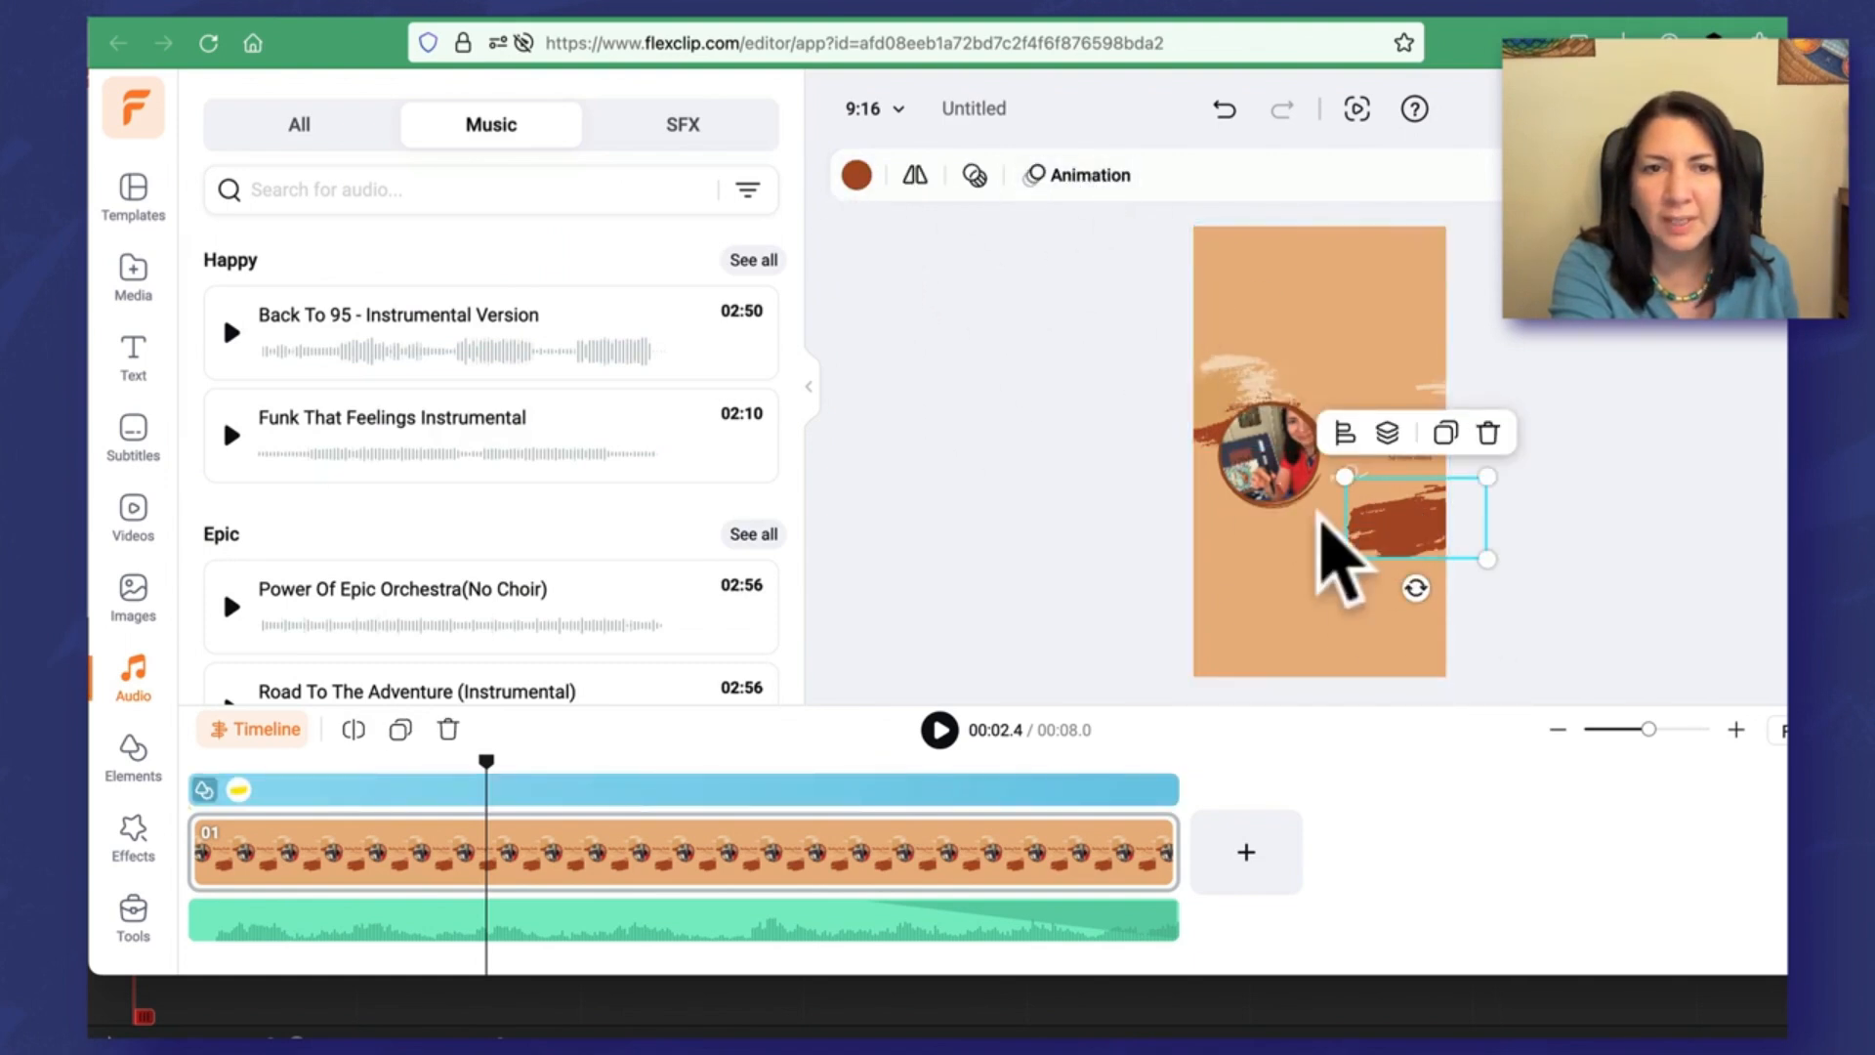
{"action": "left_click", "coordinate": [859, 180]}
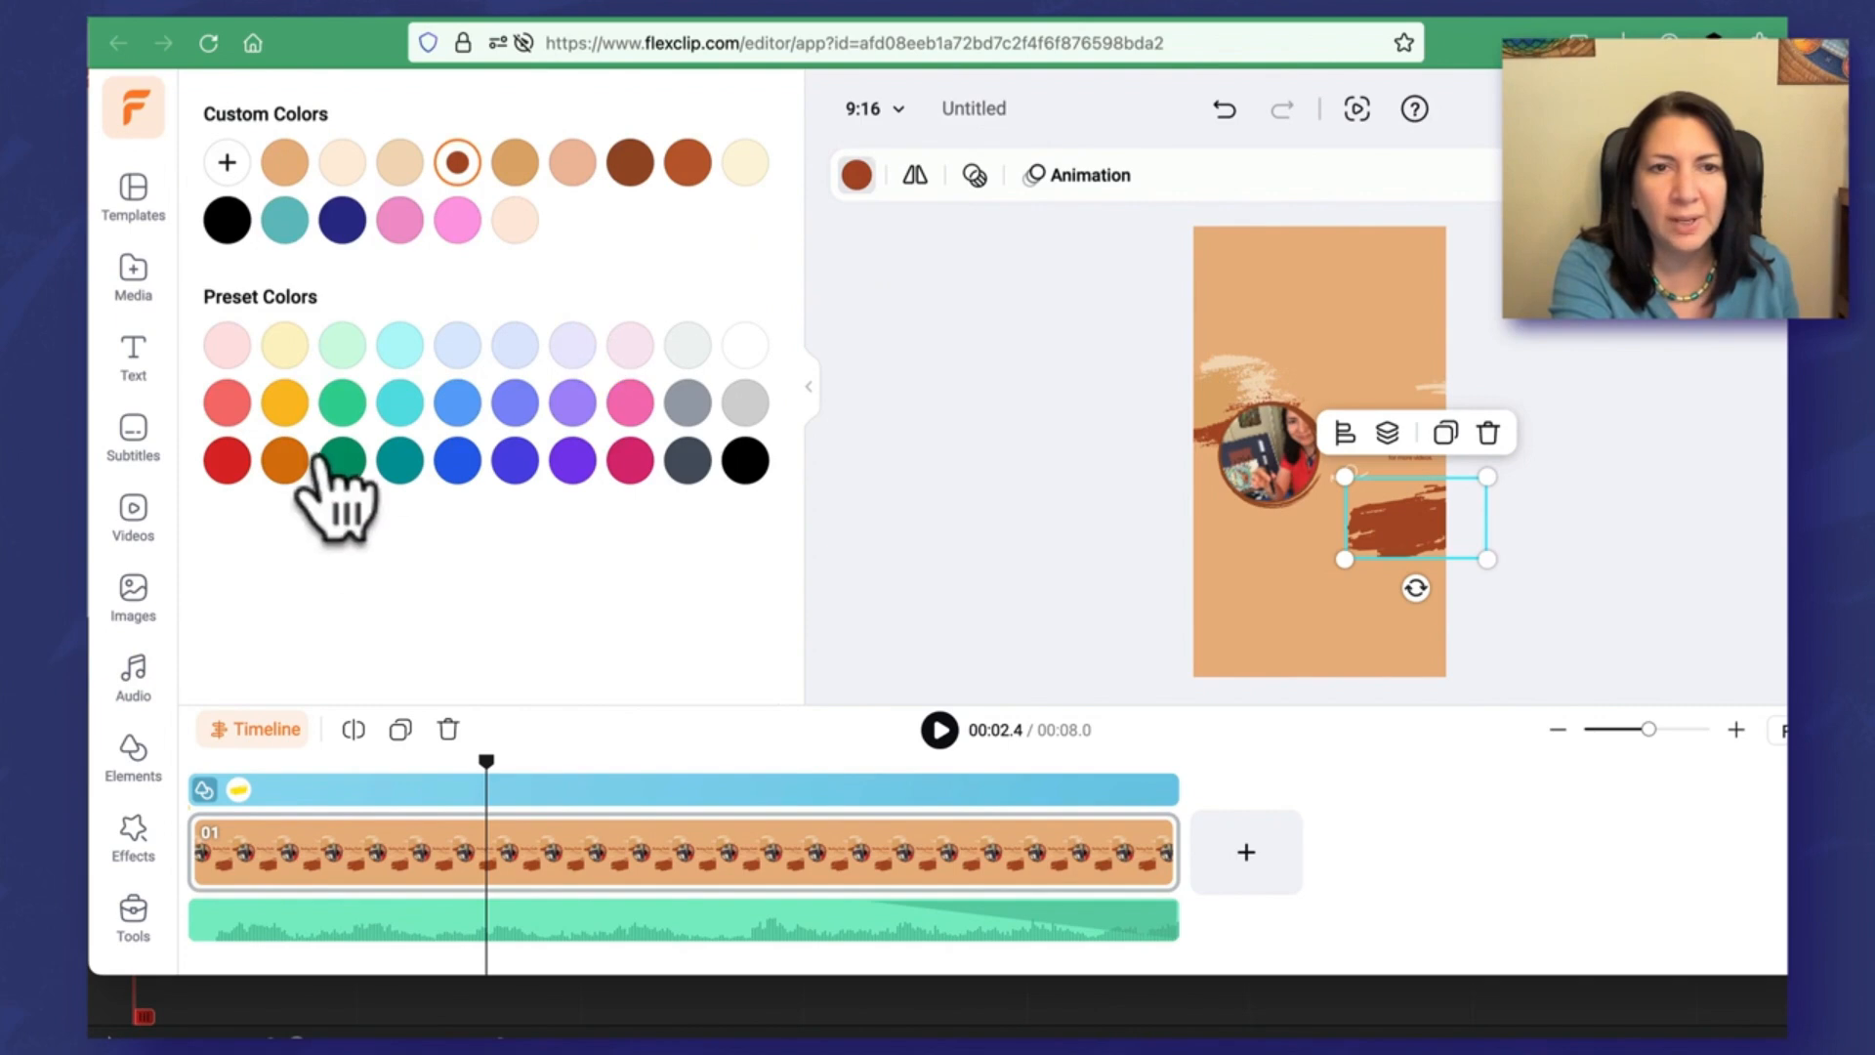
{"action": "left_click", "coordinate": [226, 164]}
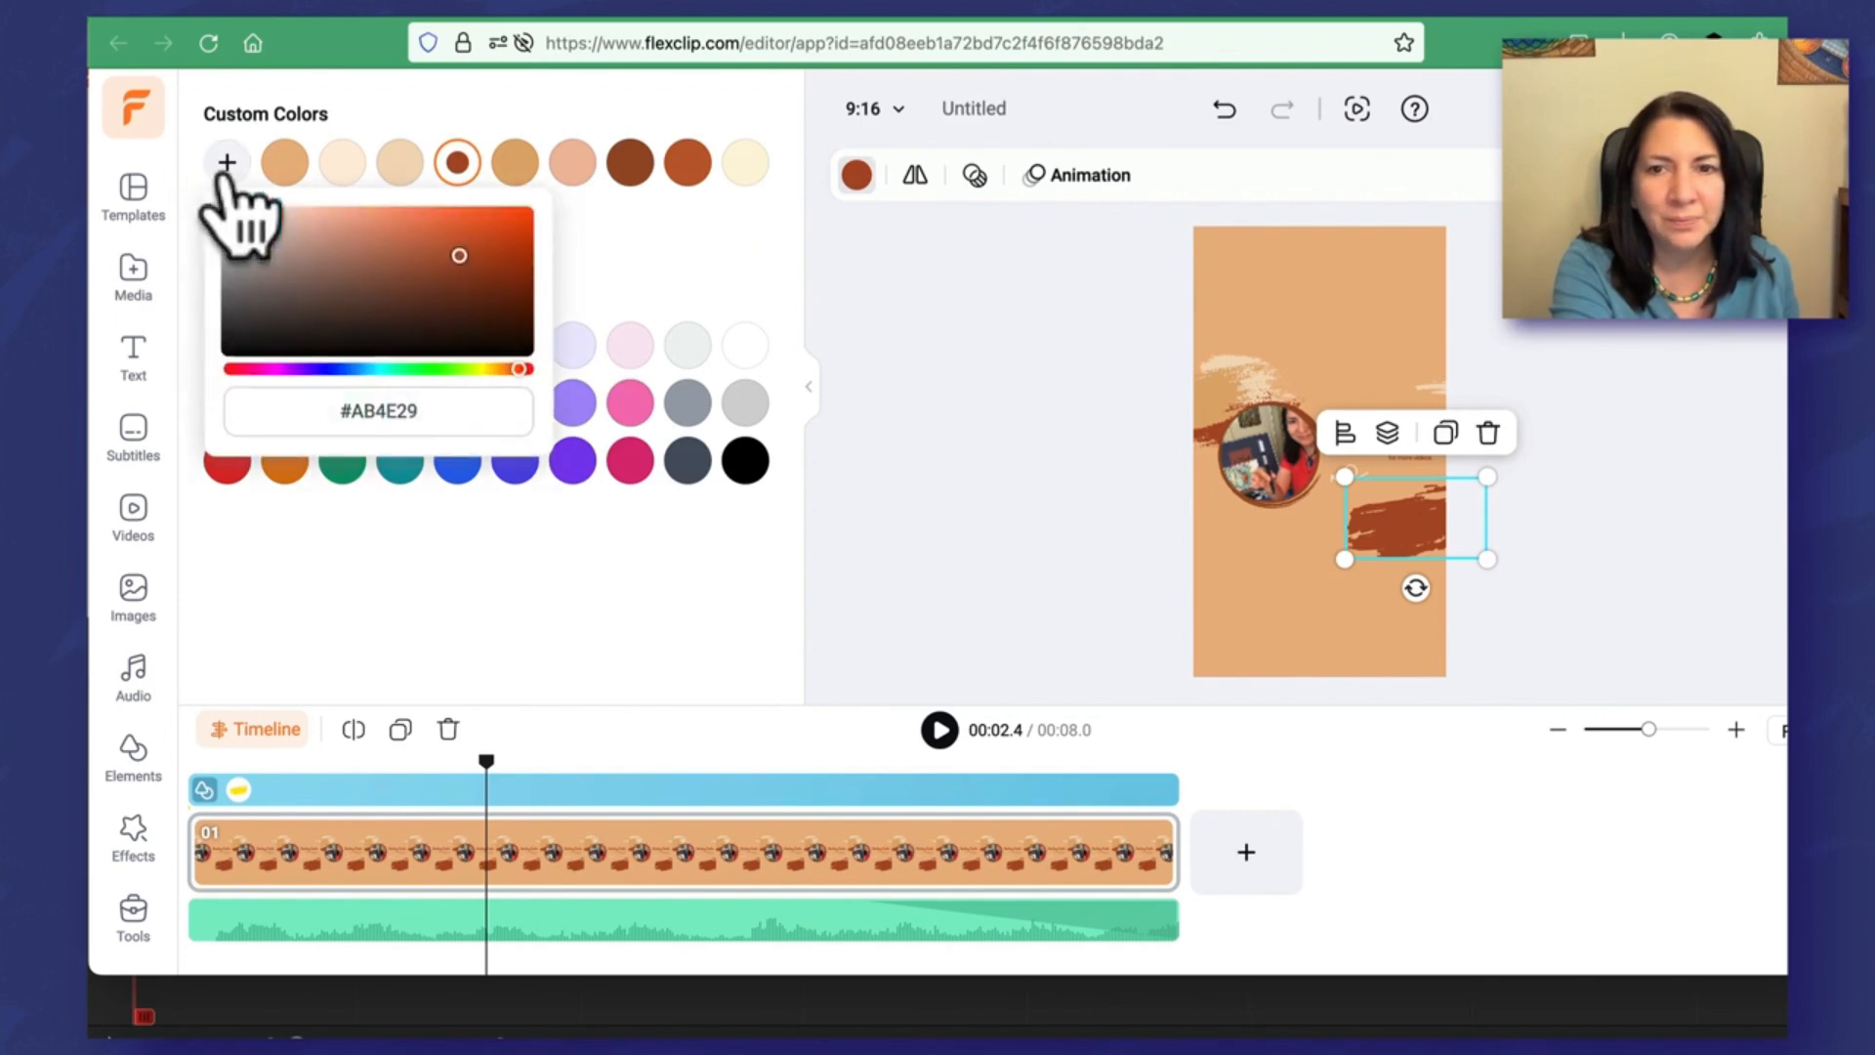
{"action": "left_click", "coordinate": [497, 259]}
{"action": "left_click", "coordinate": [508, 238]}
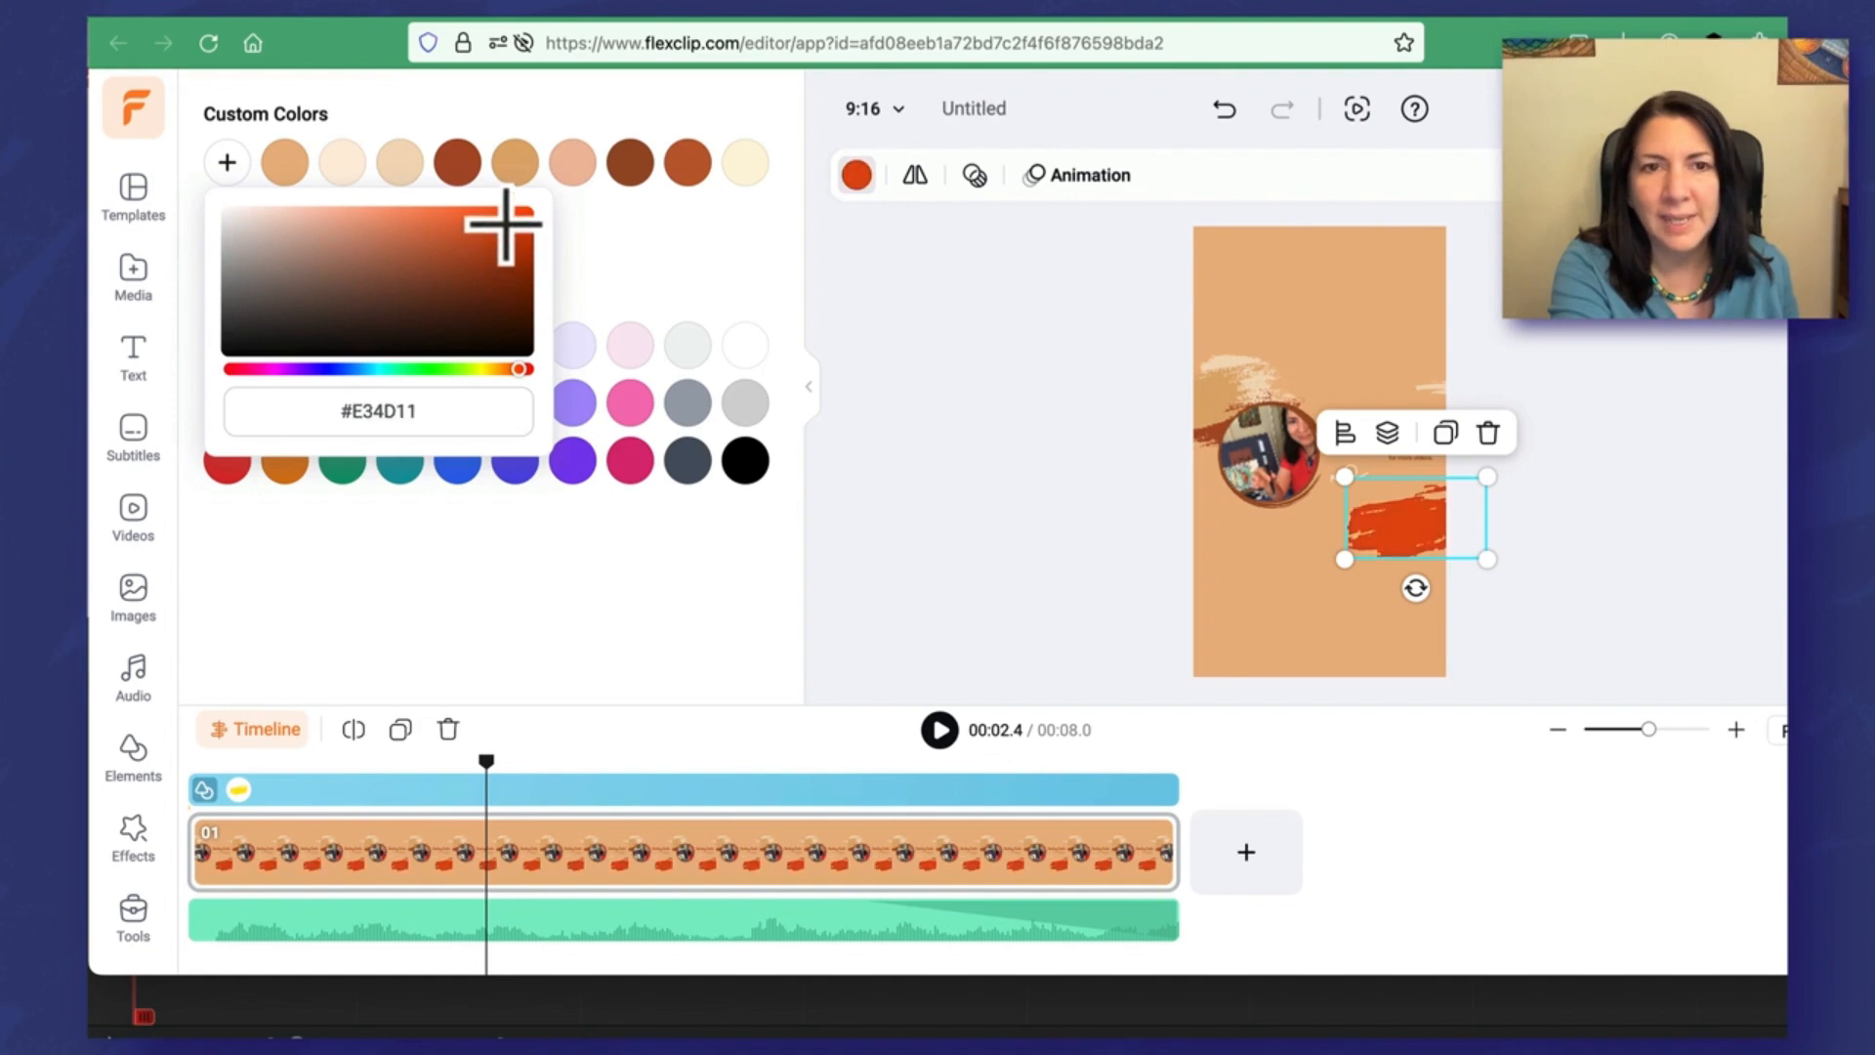
{"action": "left_click_drag", "start_coordinate": [504, 225], "coordinate": [504, 256]}
{"action": "left_click", "coordinate": [502, 233]}
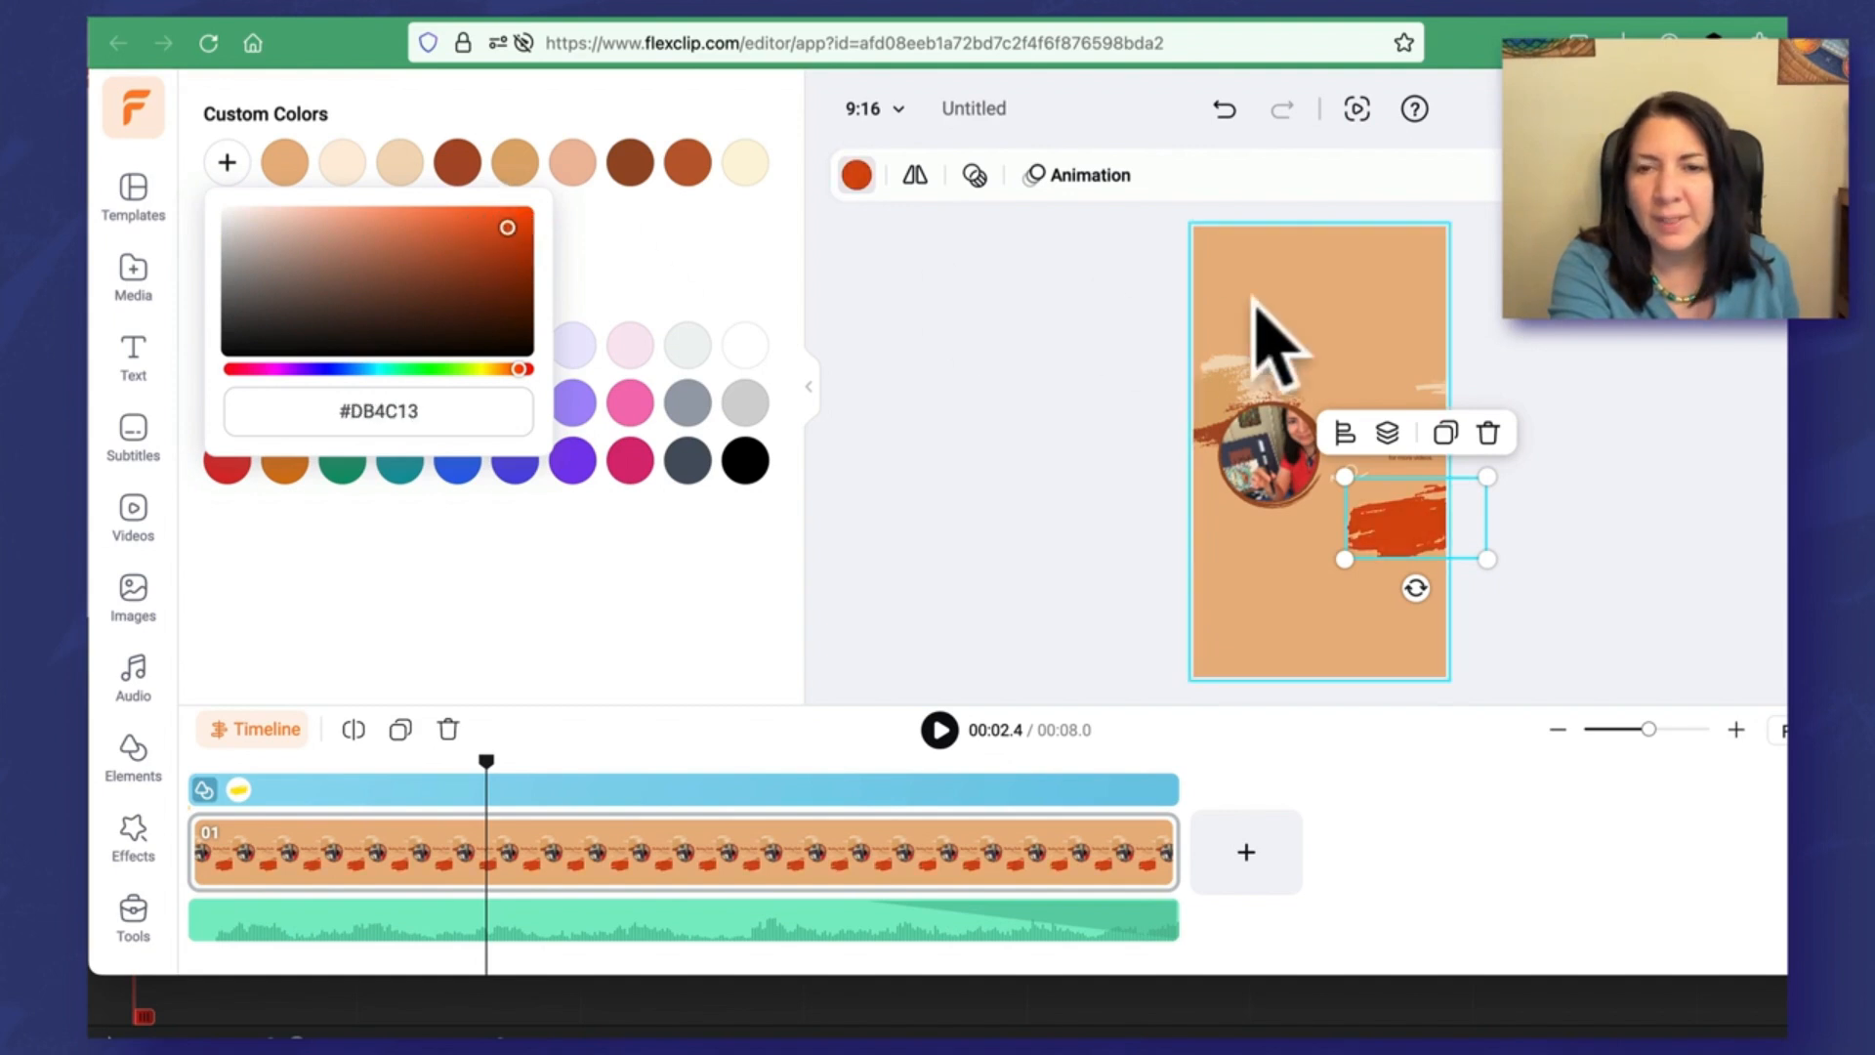
{"action": "left_click", "coordinate": [1486, 288]}
Step: Change the title text from Painting Studio to Drawing Studio, and select the subscribe line beneath it
{"action": "left_click", "coordinate": [1380, 437]}
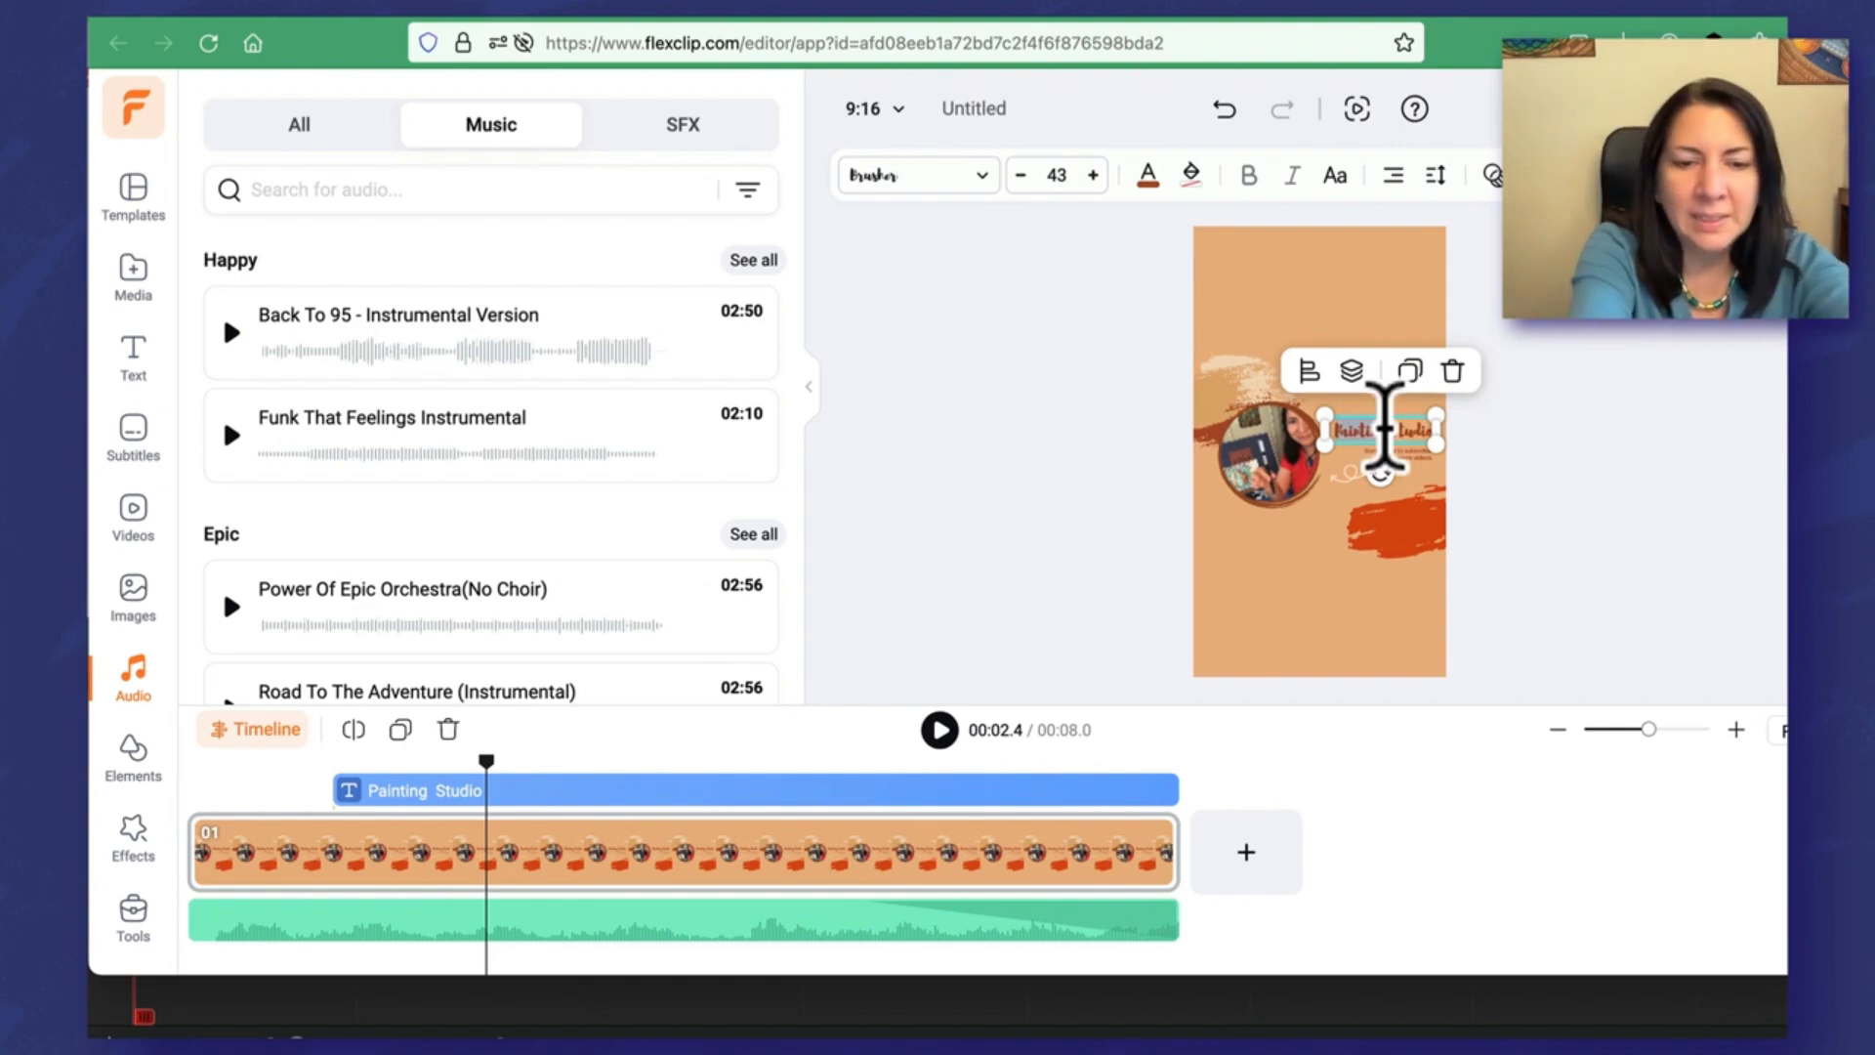
{"action": "type", "text": "Draw"}
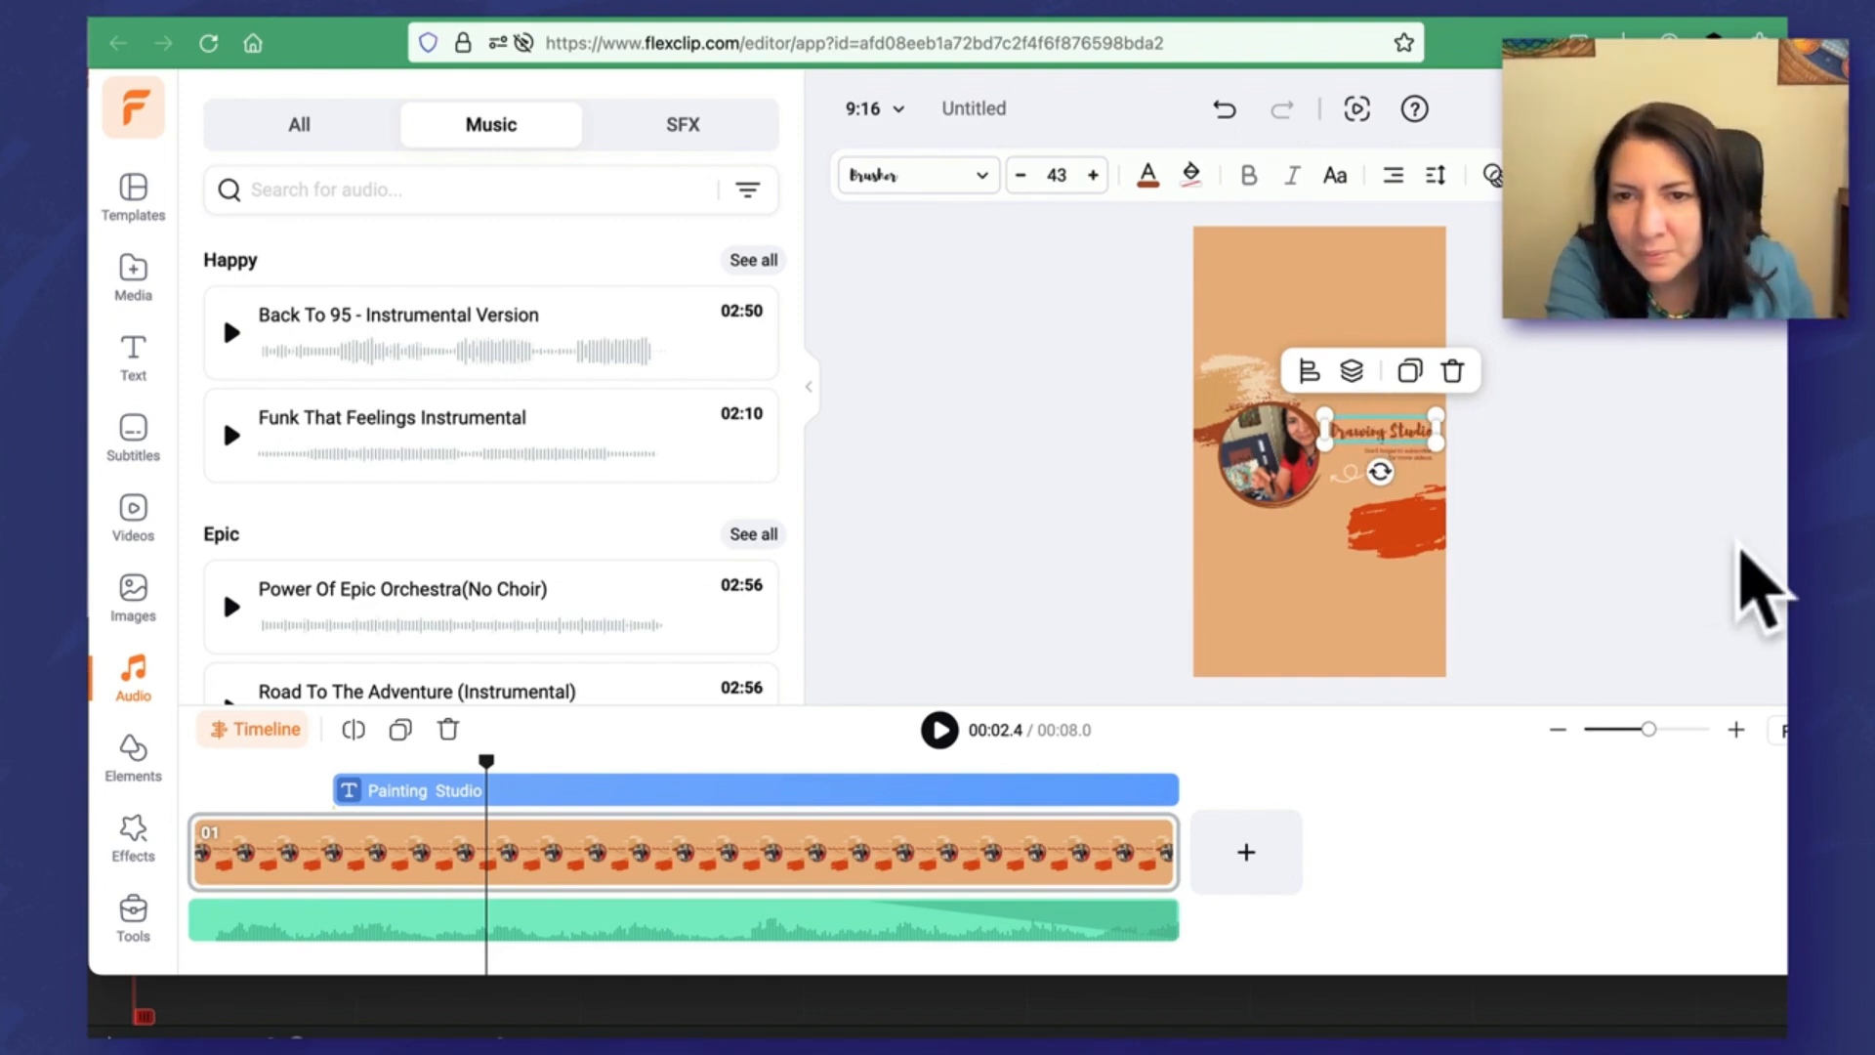
{"action": "left_click", "coordinate": [1741, 550]}
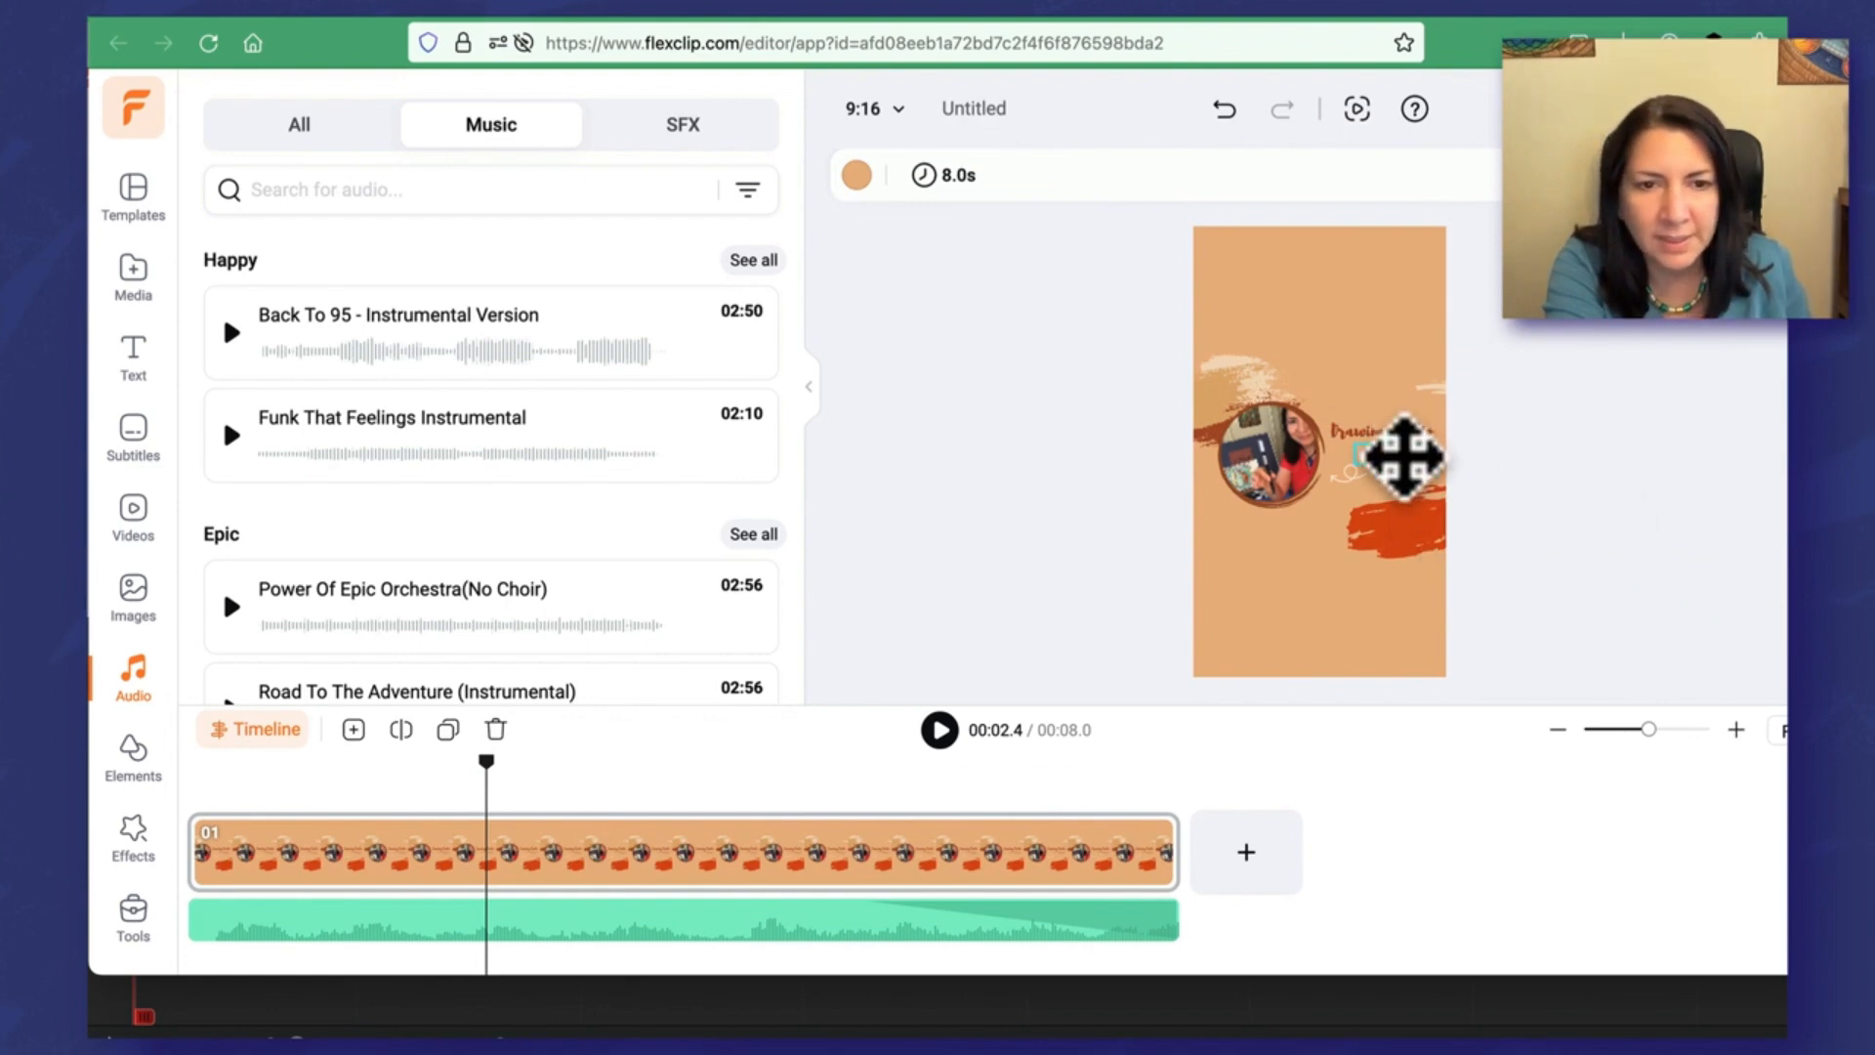
{"action": "left_click", "coordinate": [1404, 456]}
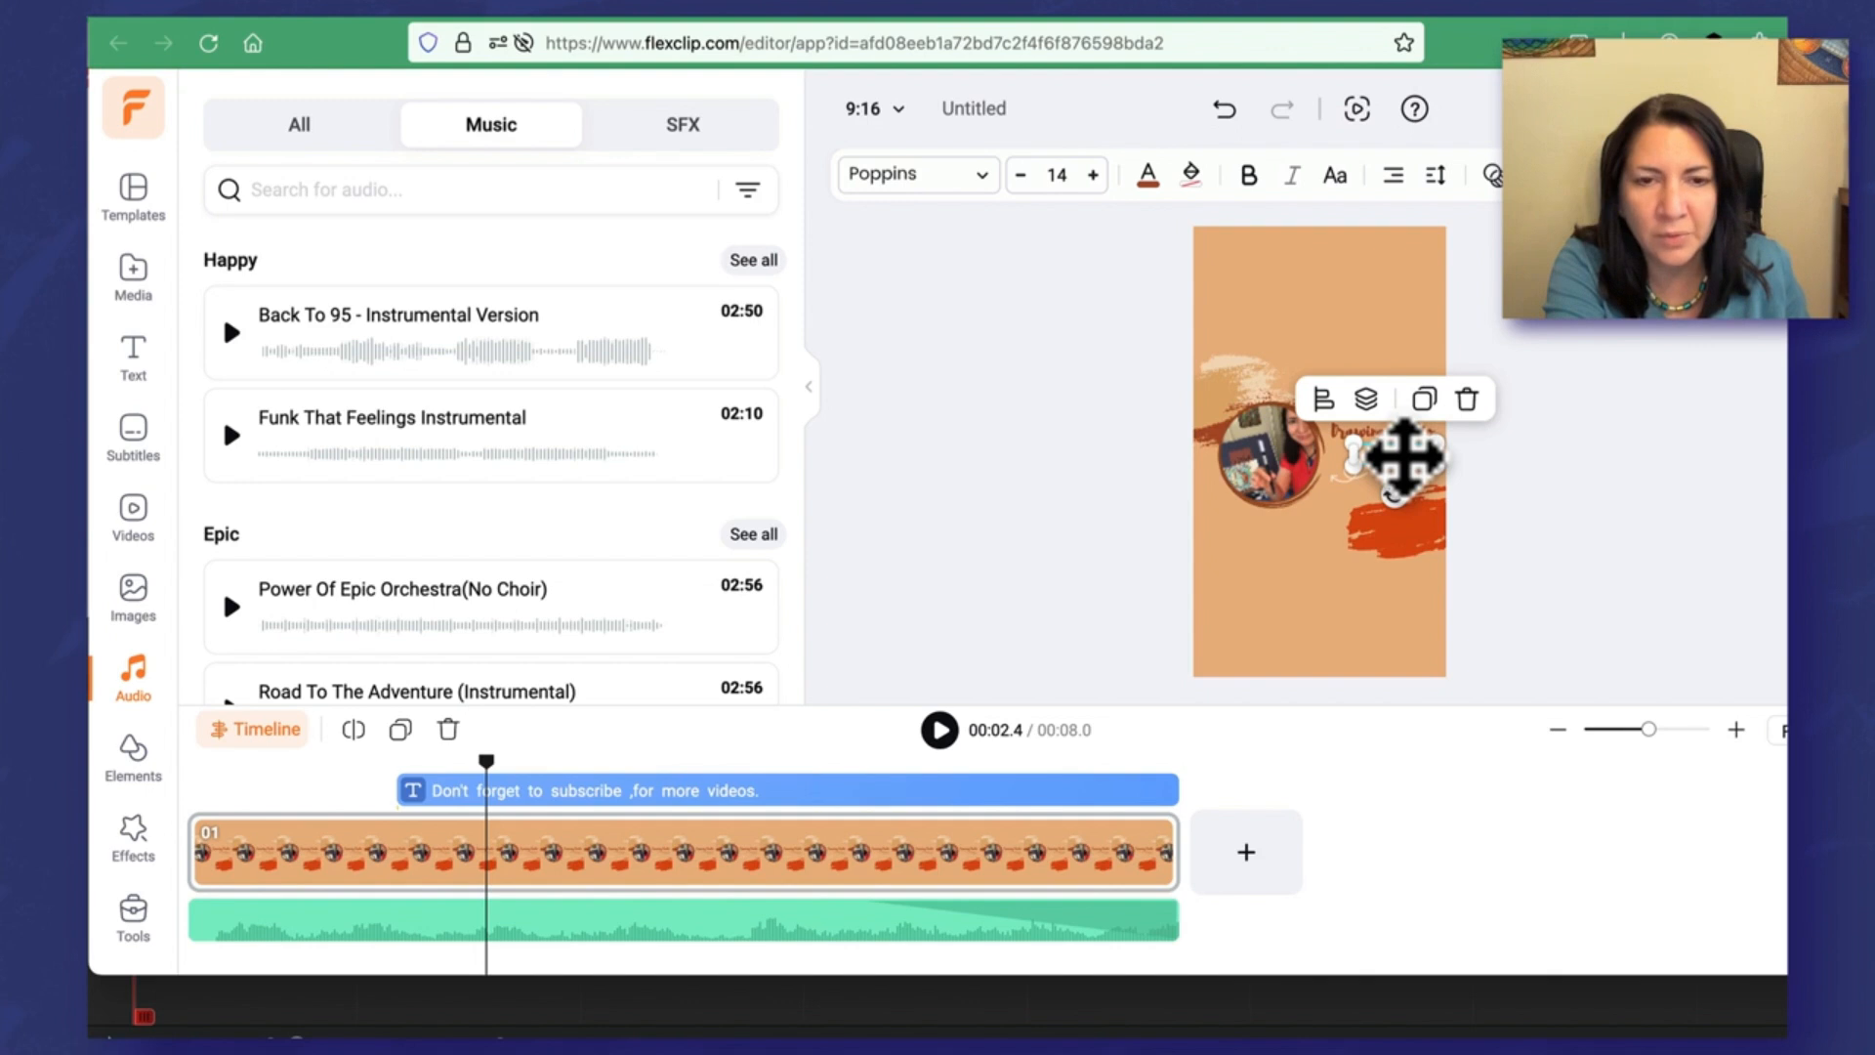
Step: Enlarge the preview area at the expense of the timeline, and shrink it back to show the audio track
{"action": "left_click_drag", "start_coordinate": [1344, 486], "coordinate": [1344, 586]}
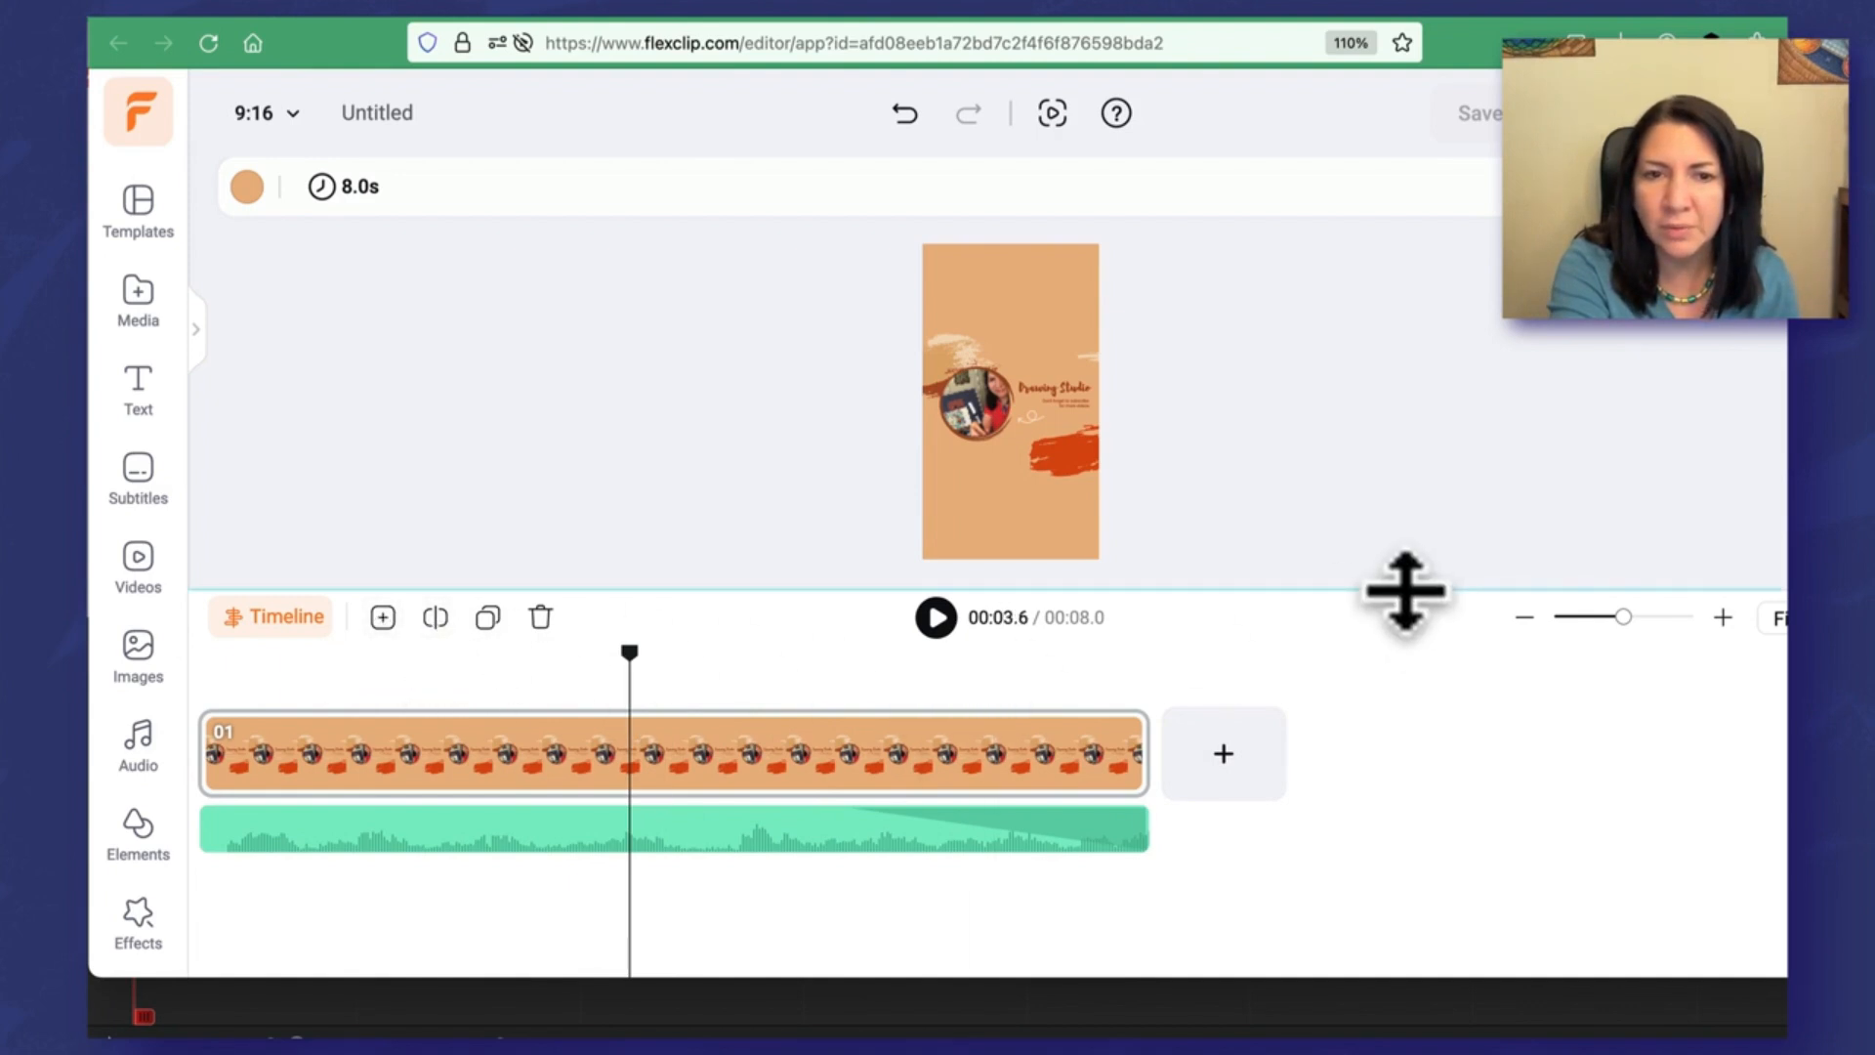
{"action": "left_click_drag", "start_coordinate": [1407, 591], "coordinate": [1378, 859]}
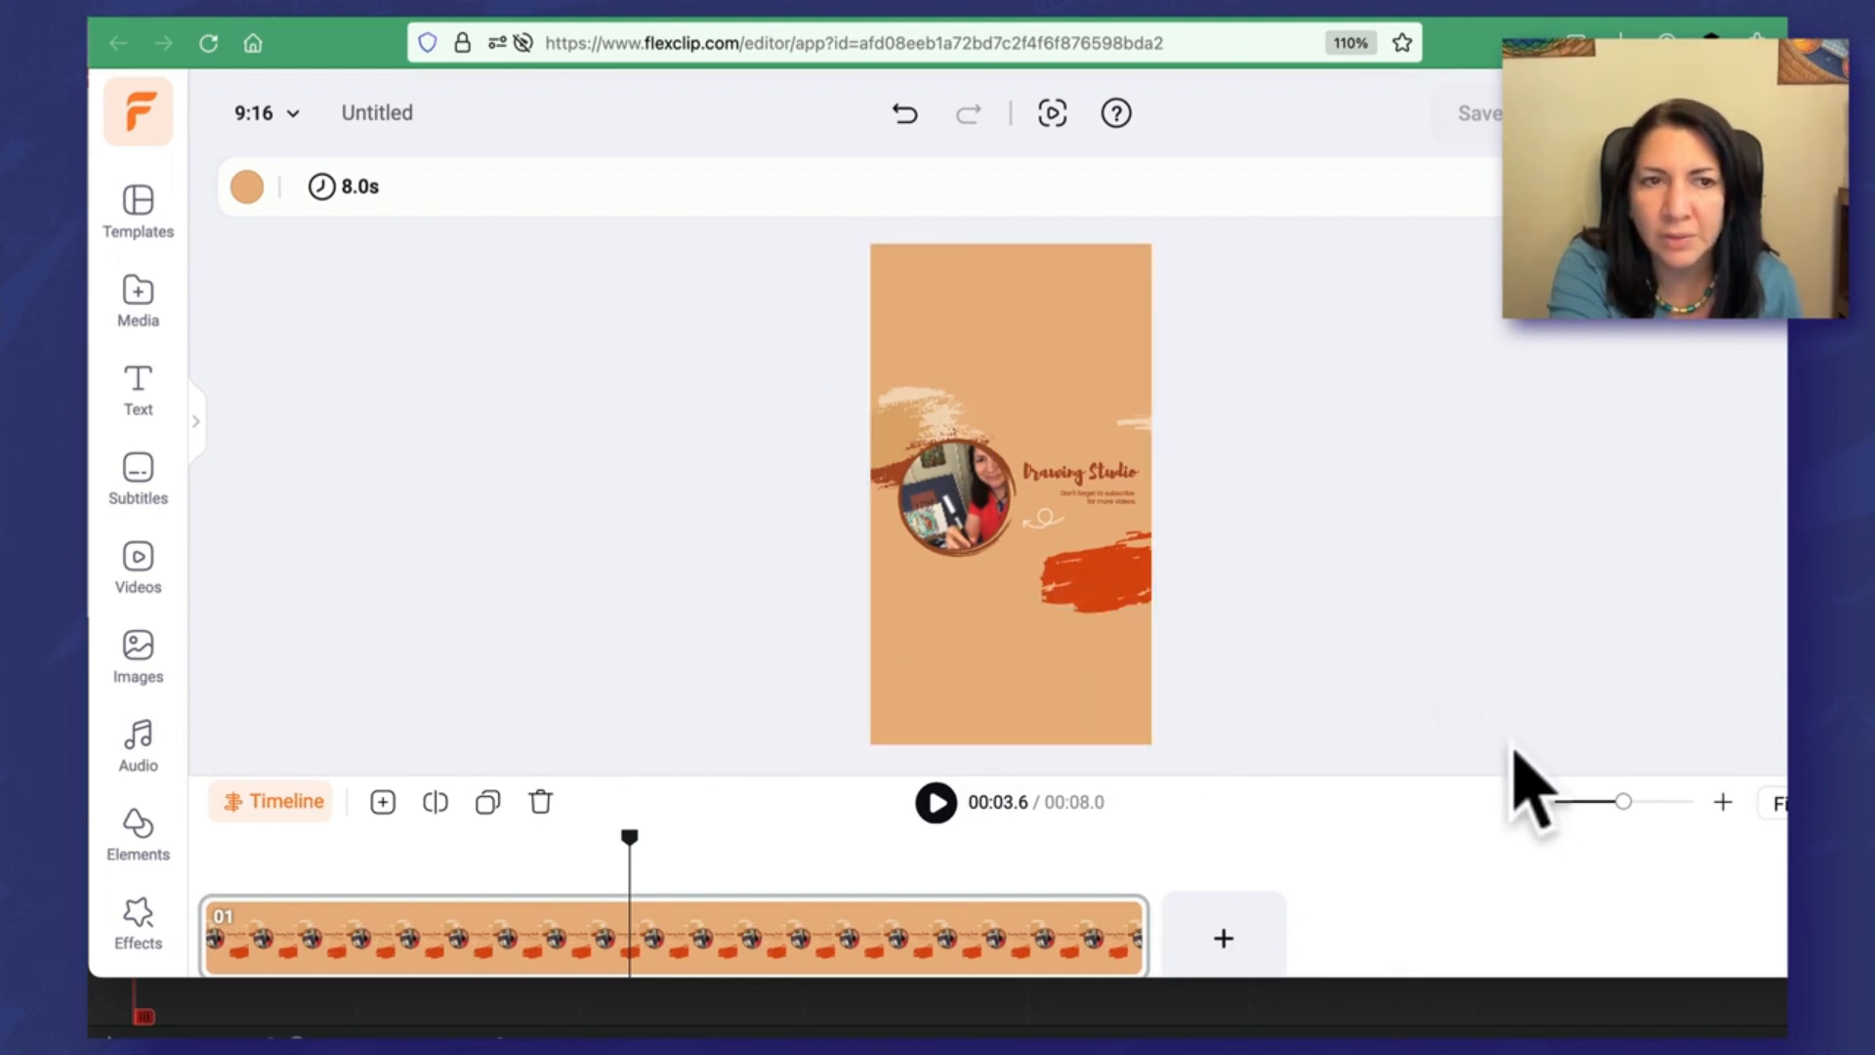
{"action": "left_click_drag", "start_coordinate": [1381, 775], "coordinate": [1373, 583]}
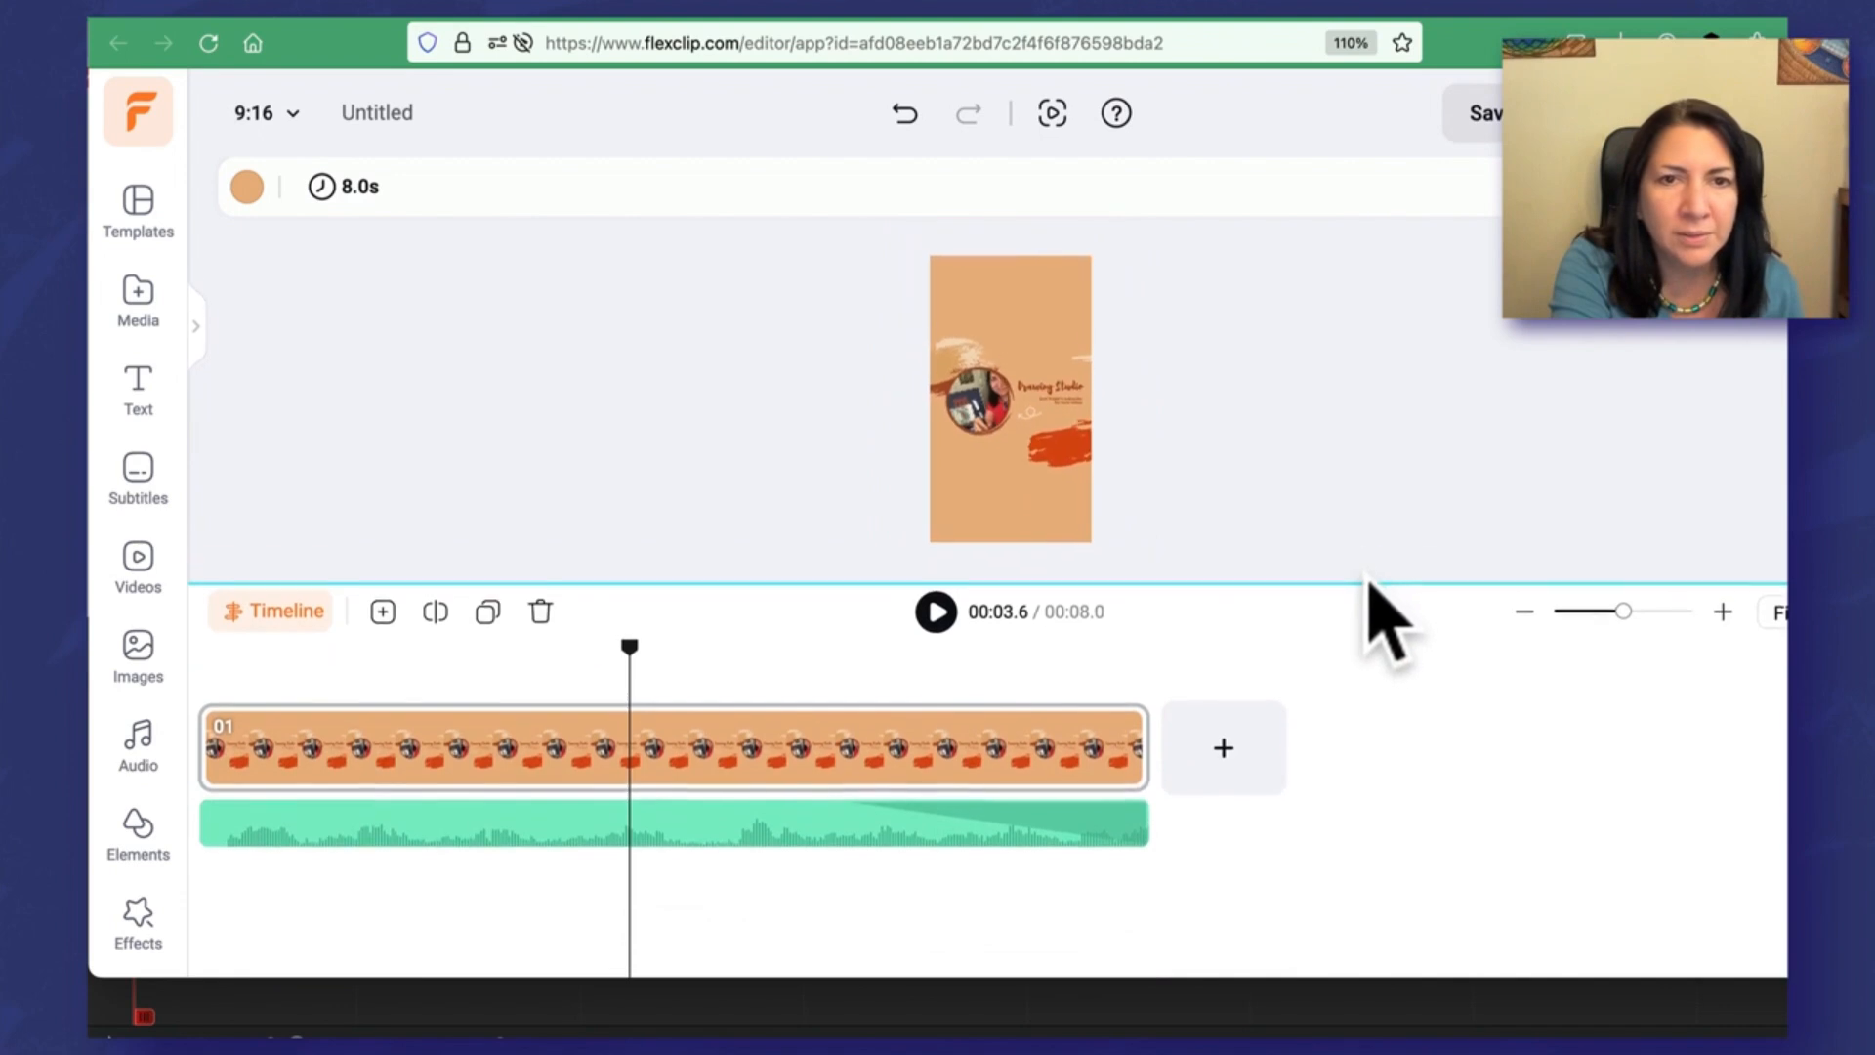
Step: Look through the project's media, audio, text, elements and effects libraries, and preview the Brush effects
{"action": "left_click", "coordinate": [195, 332]}
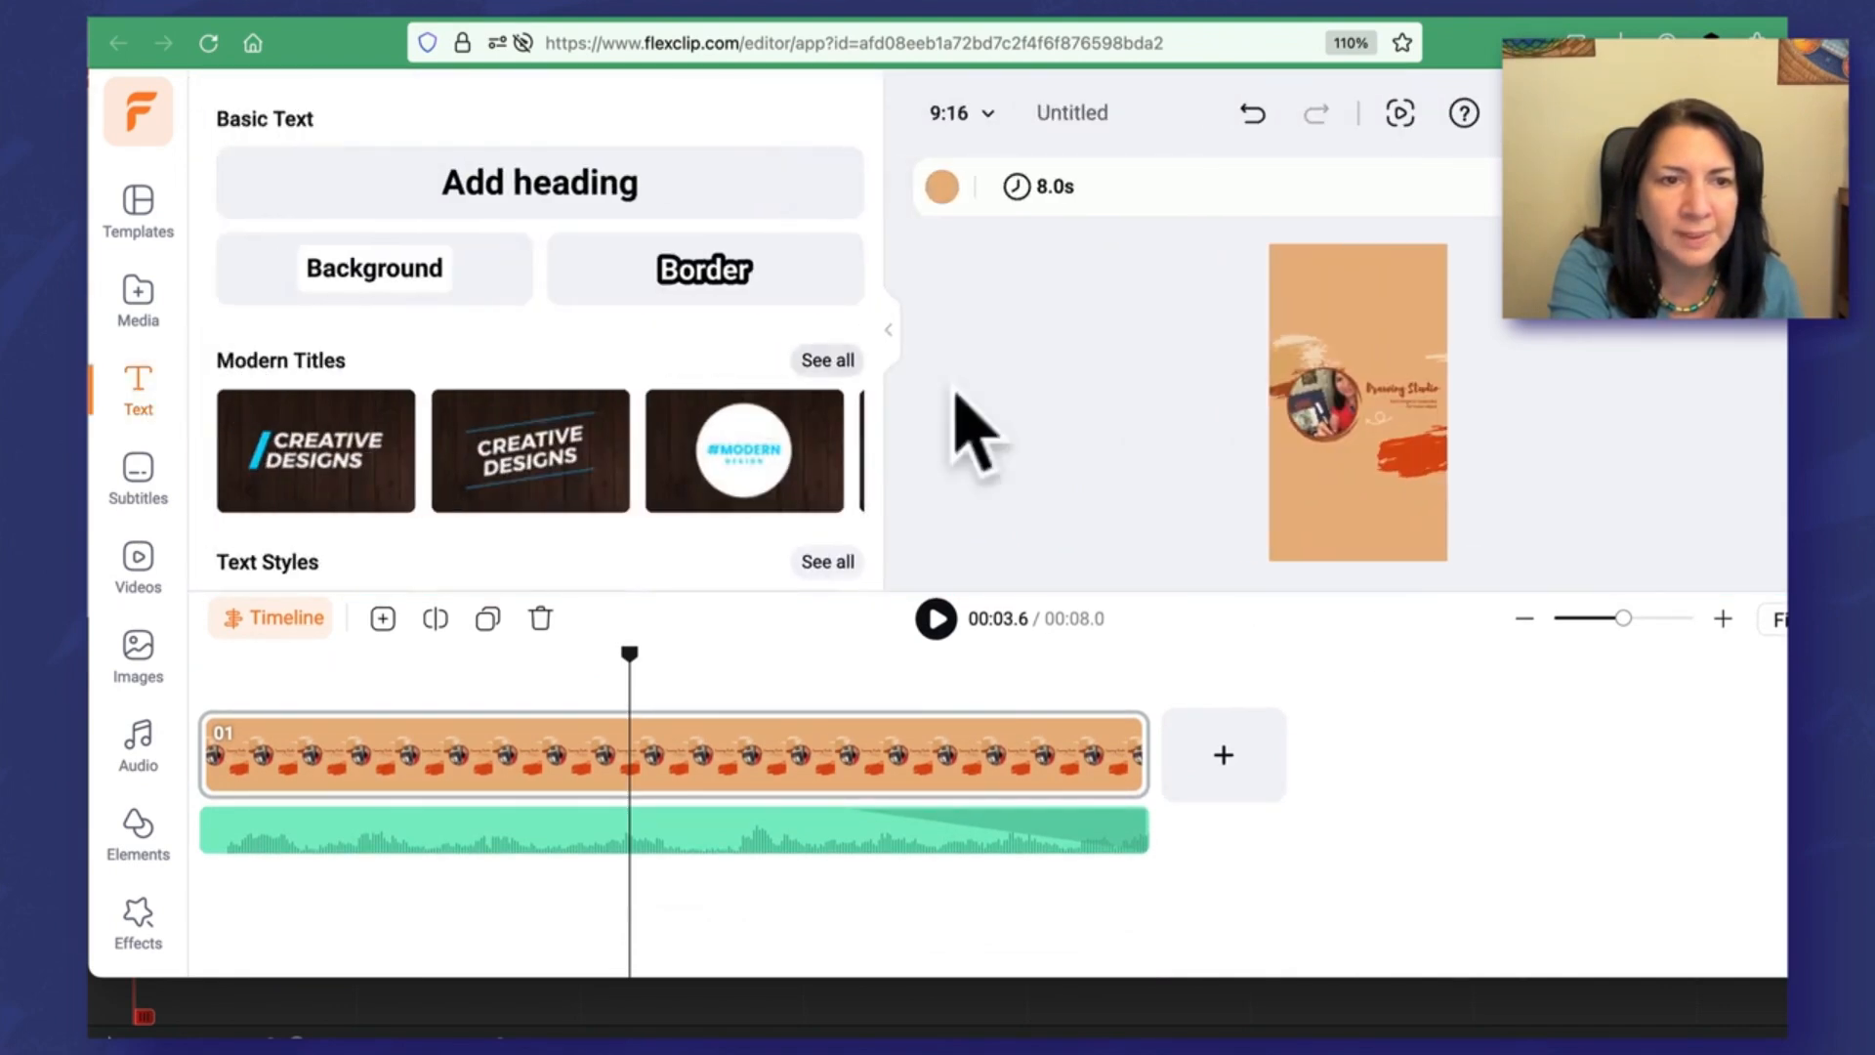
{"action": "left_click", "coordinate": [142, 310]}
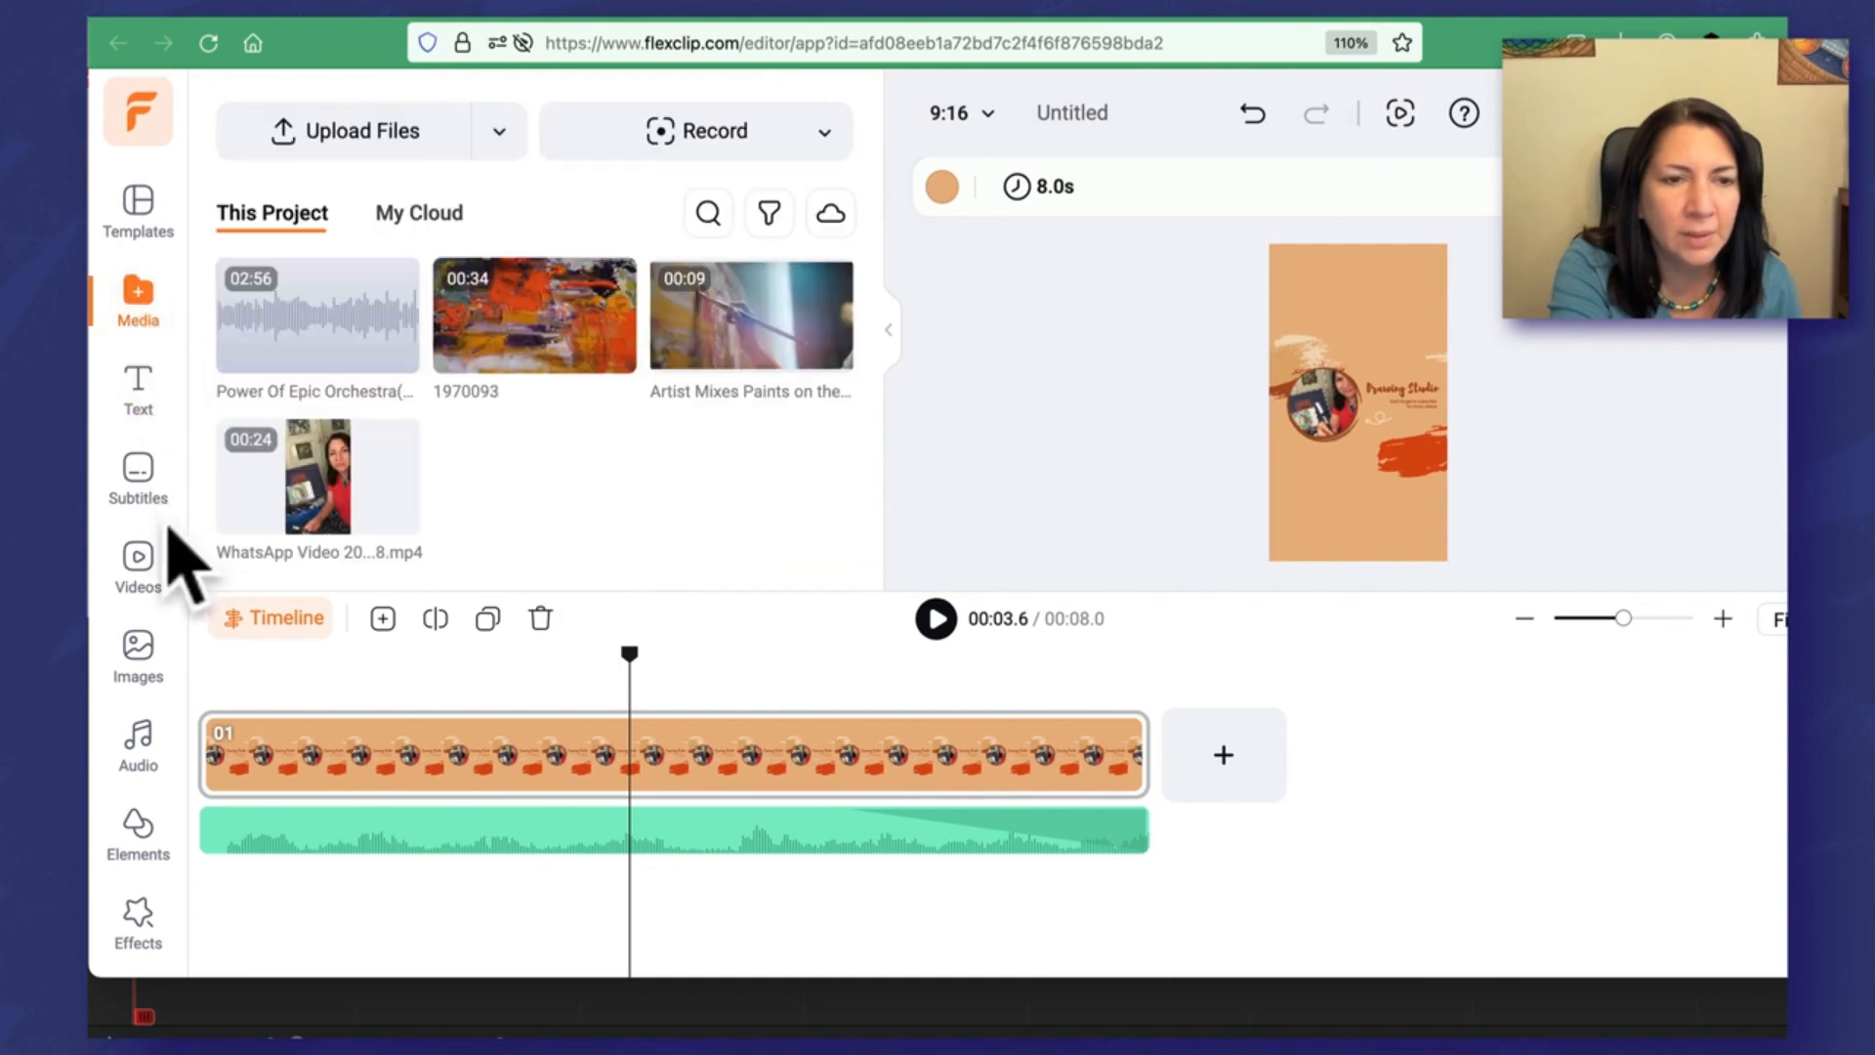
{"action": "left_click", "coordinate": [137, 745]}
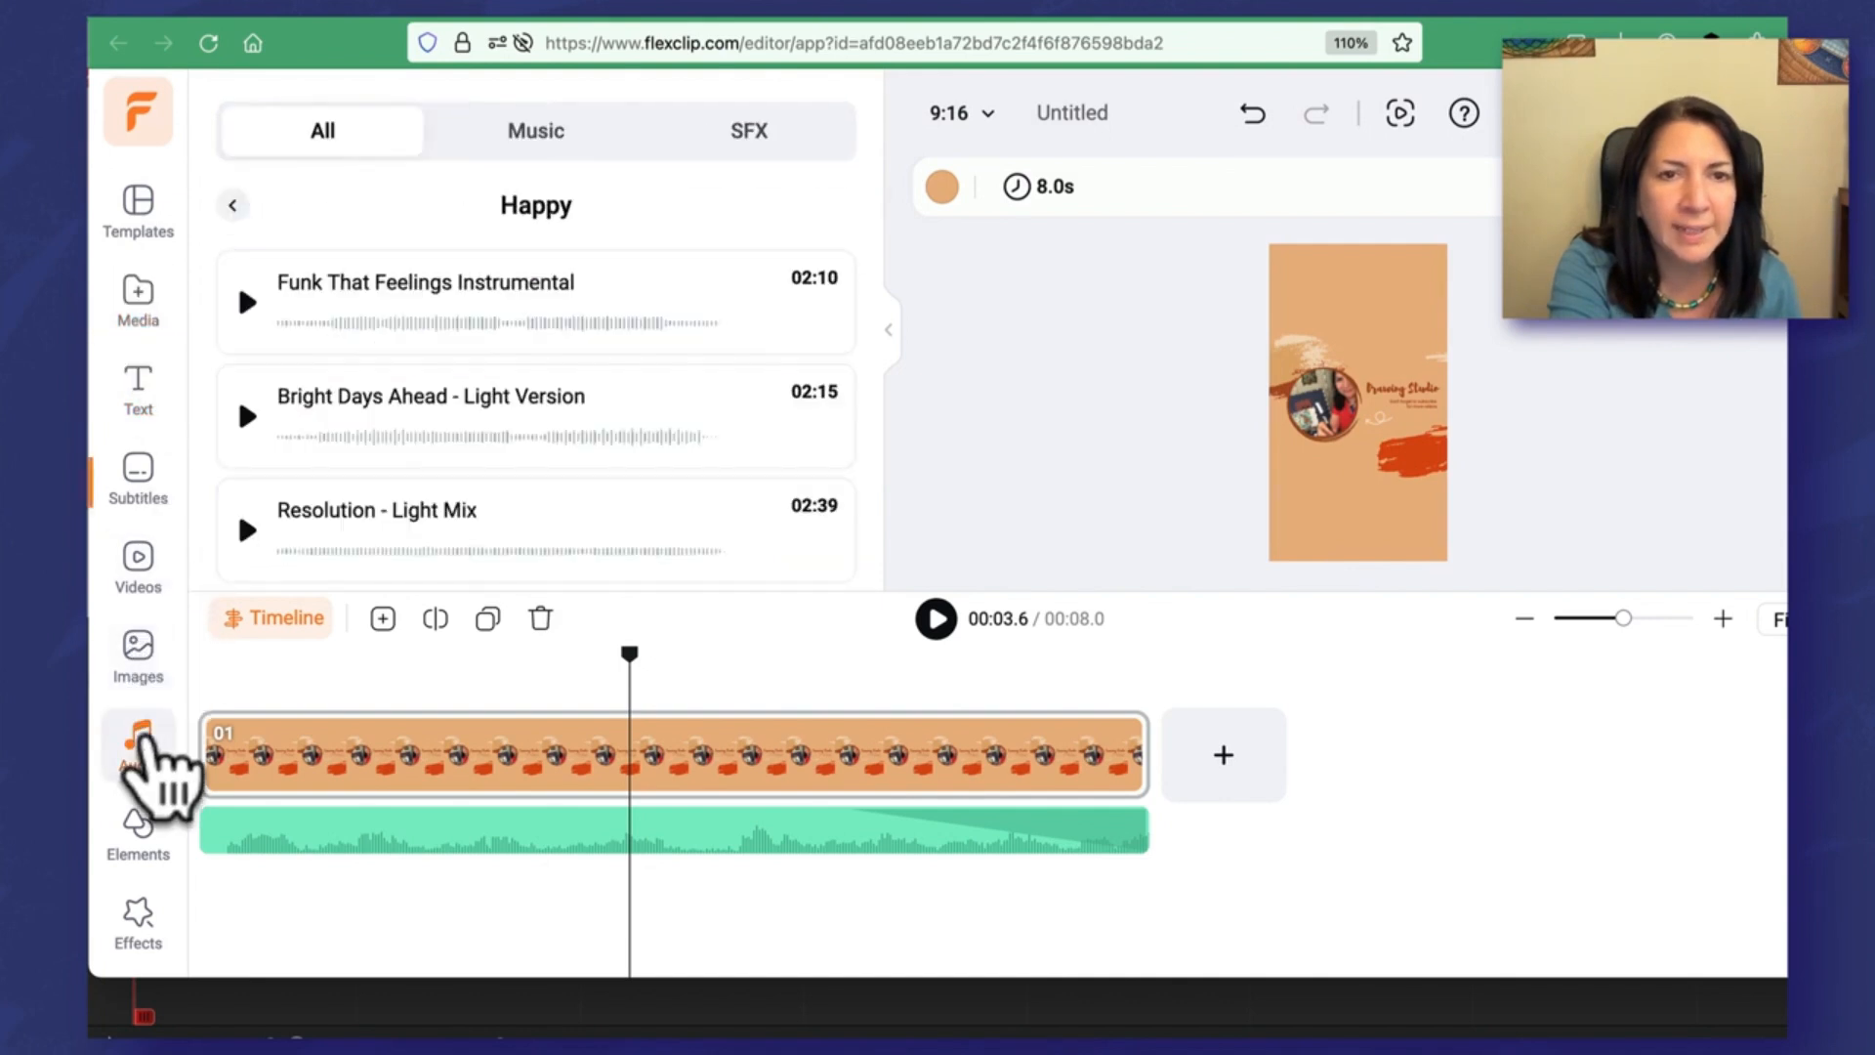
{"action": "left_click", "coordinate": [138, 653]}
{"action": "left_click", "coordinate": [140, 396]}
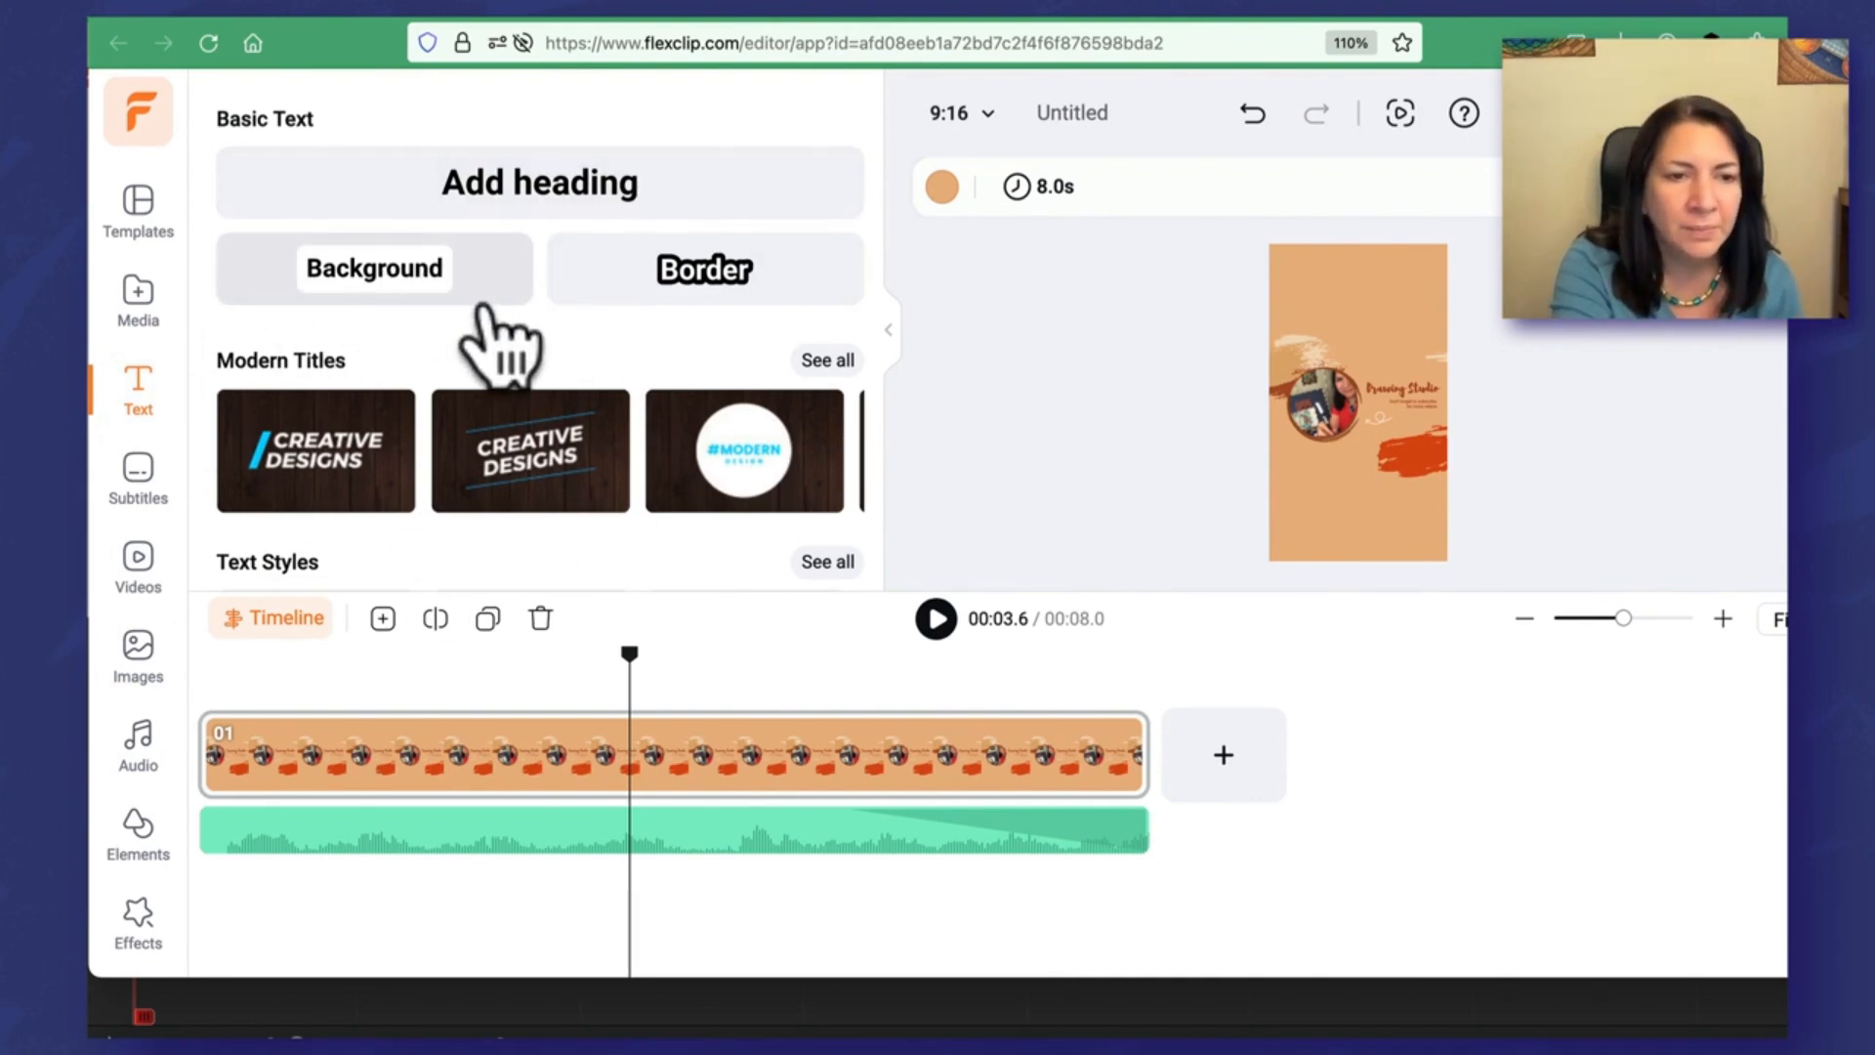
{"action": "left_click", "coordinate": [138, 830]}
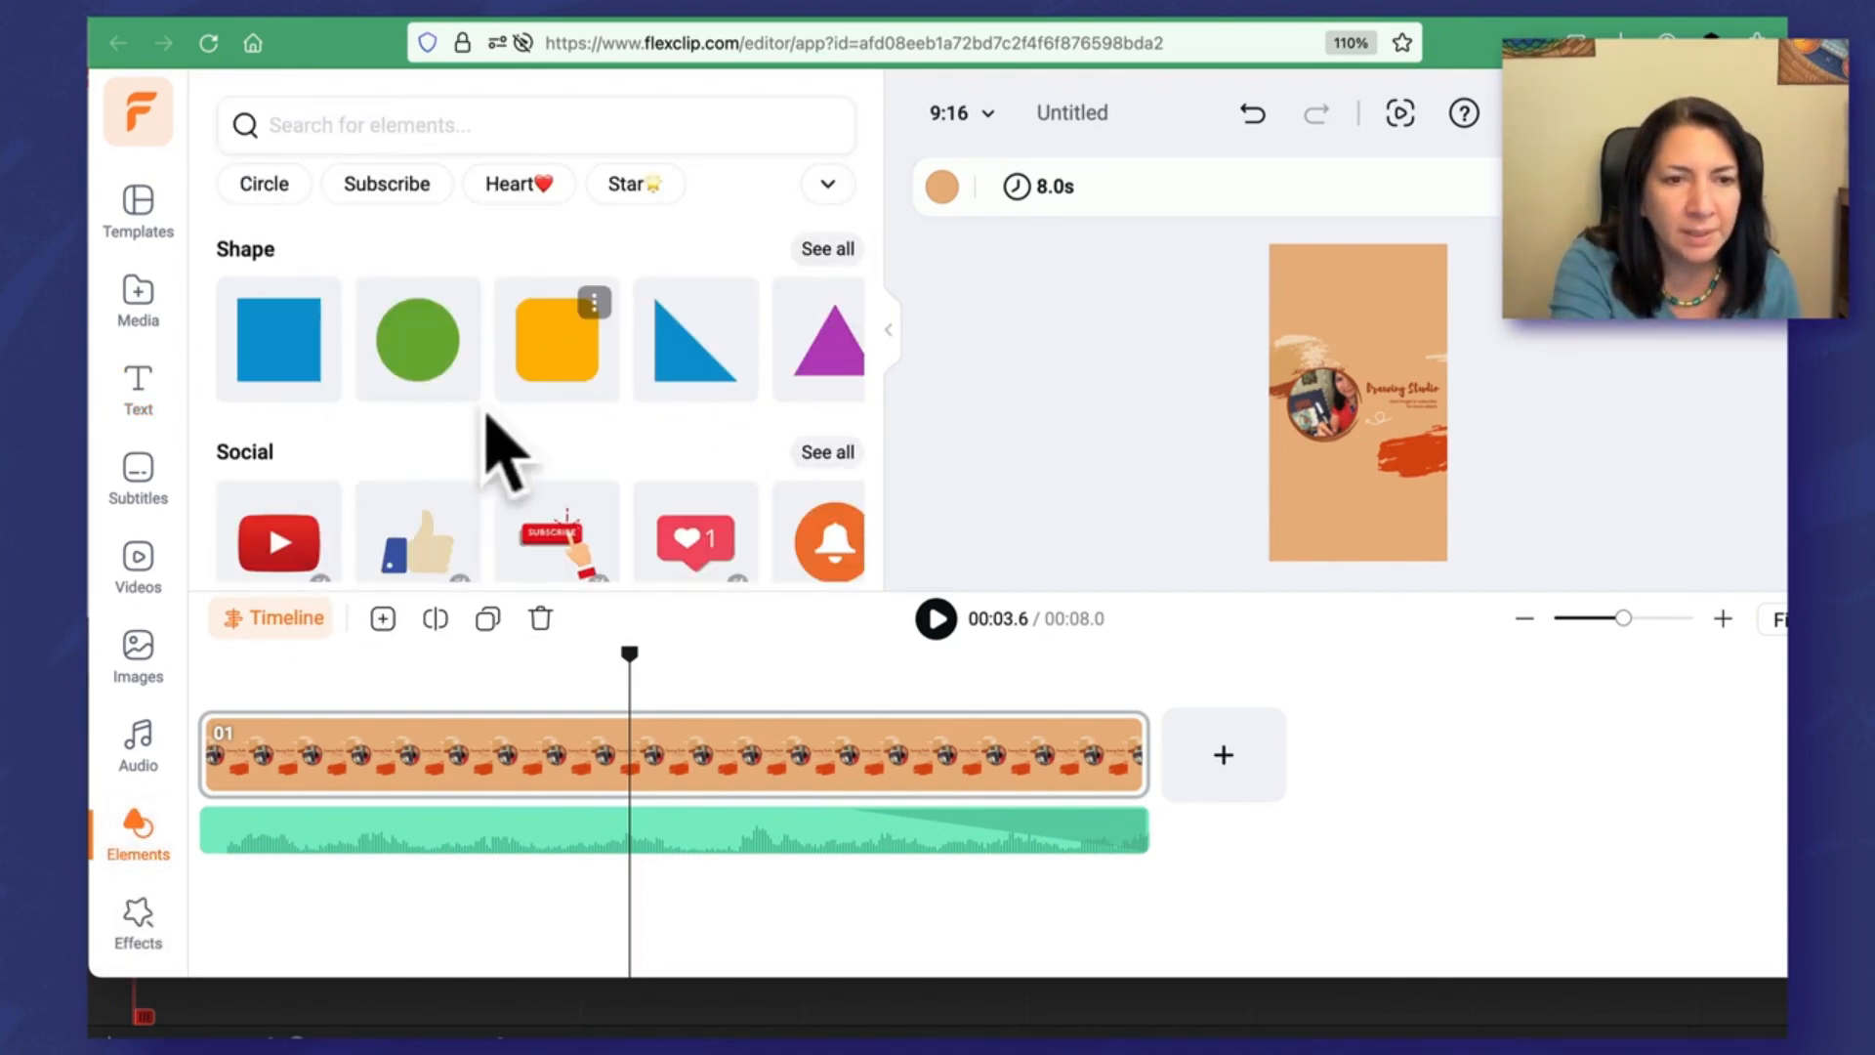
{"action": "left_click", "coordinate": [138, 923]}
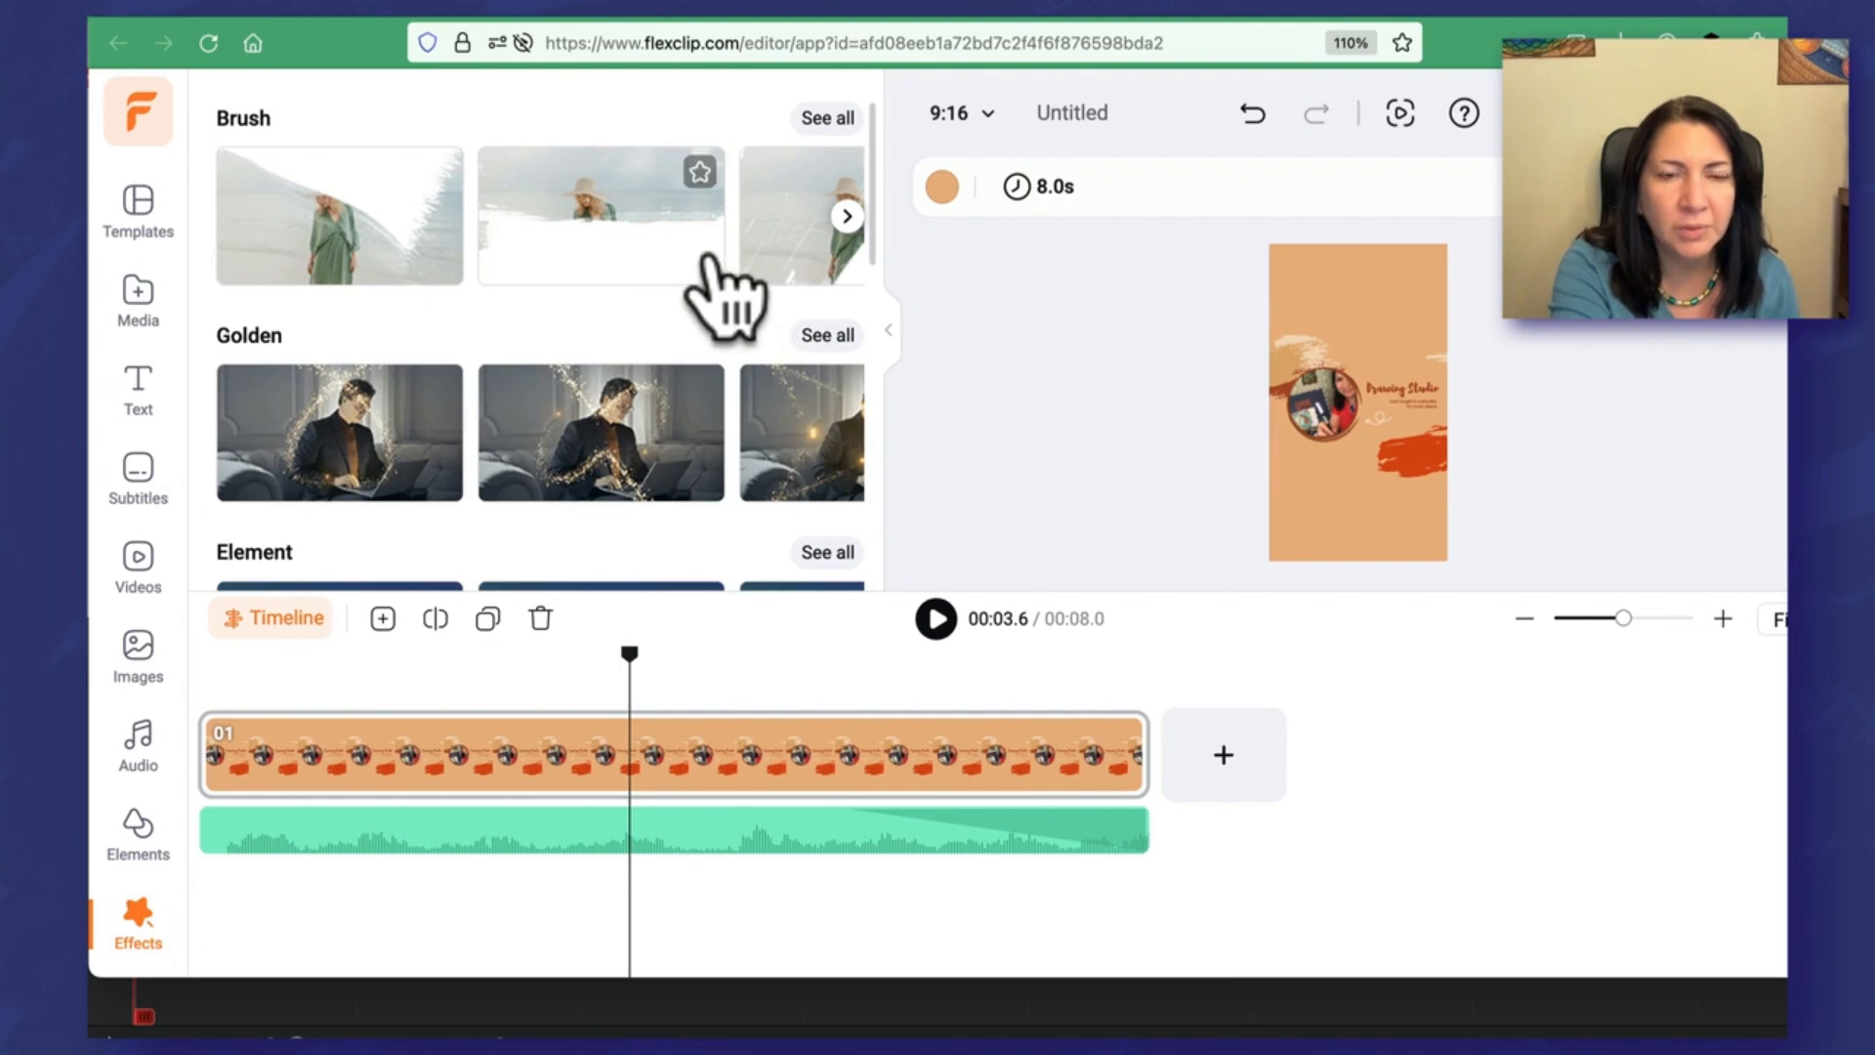
{"action": "mouse_move", "coordinate": [401, 284]}
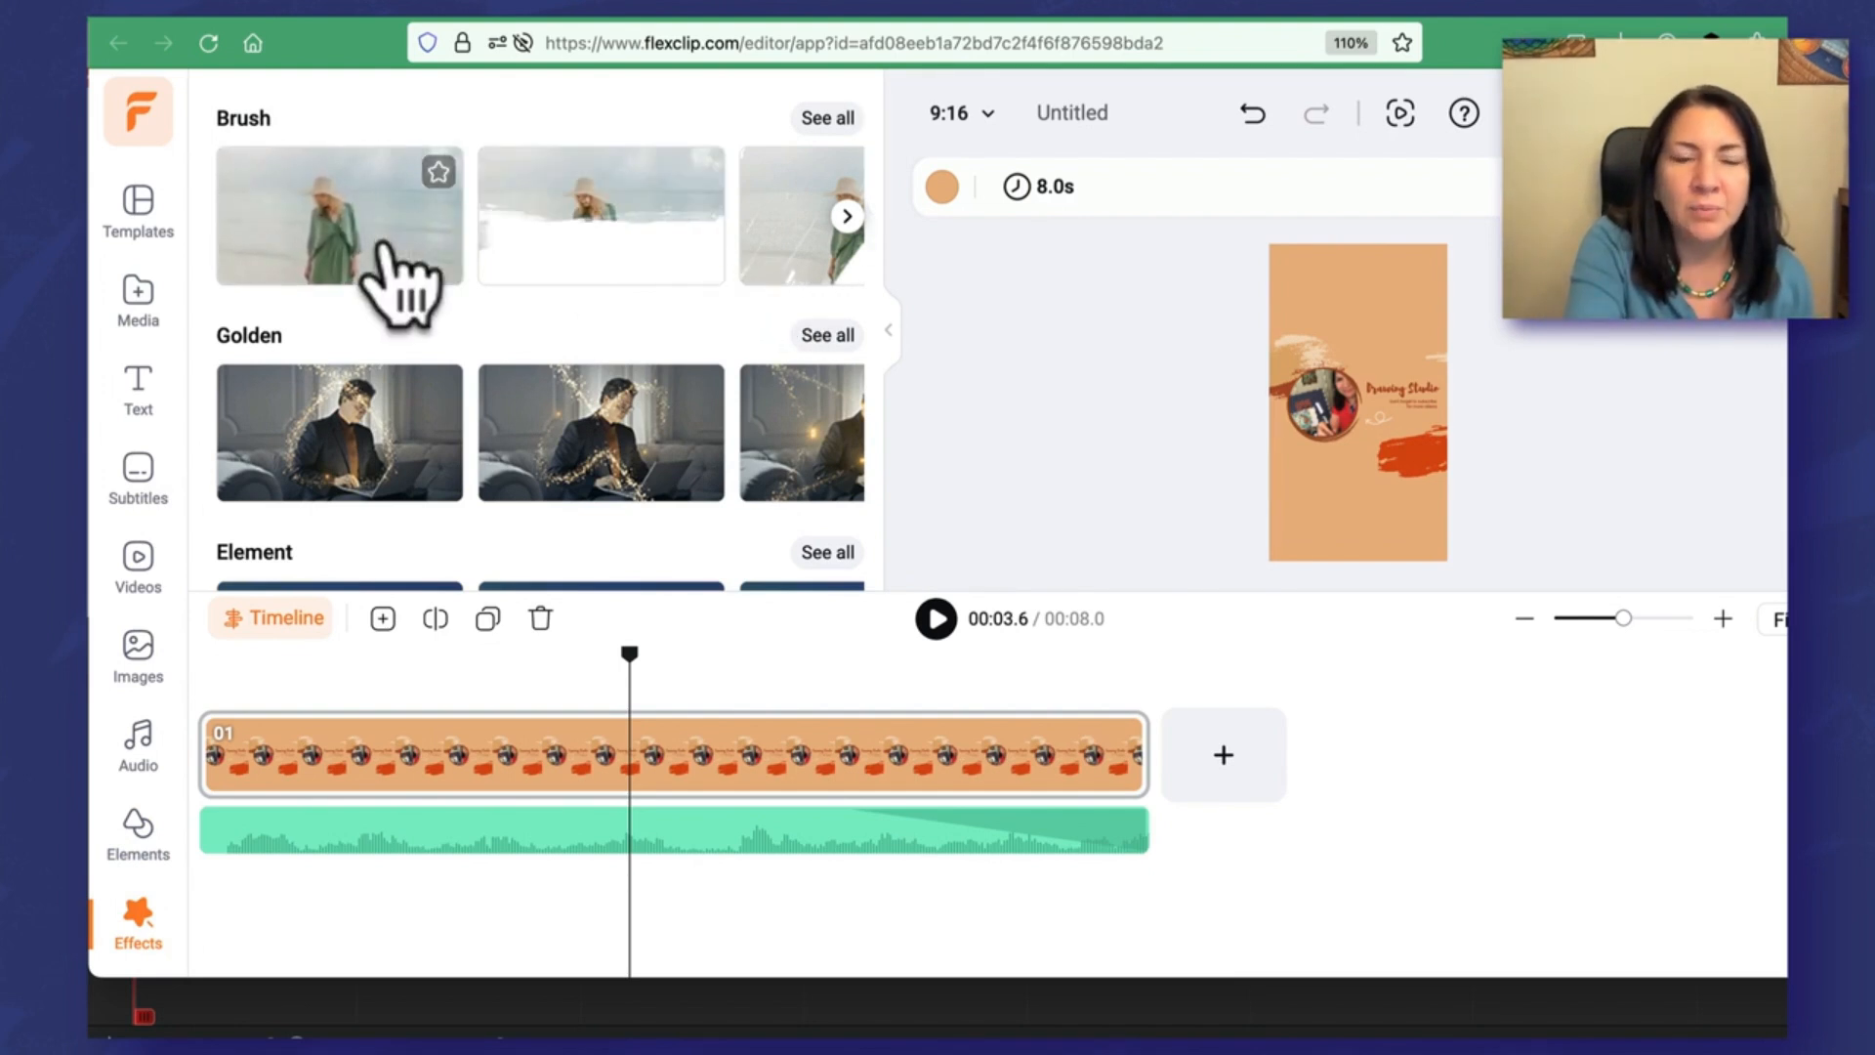
{"action": "mouse_move", "coordinate": [597, 245]}
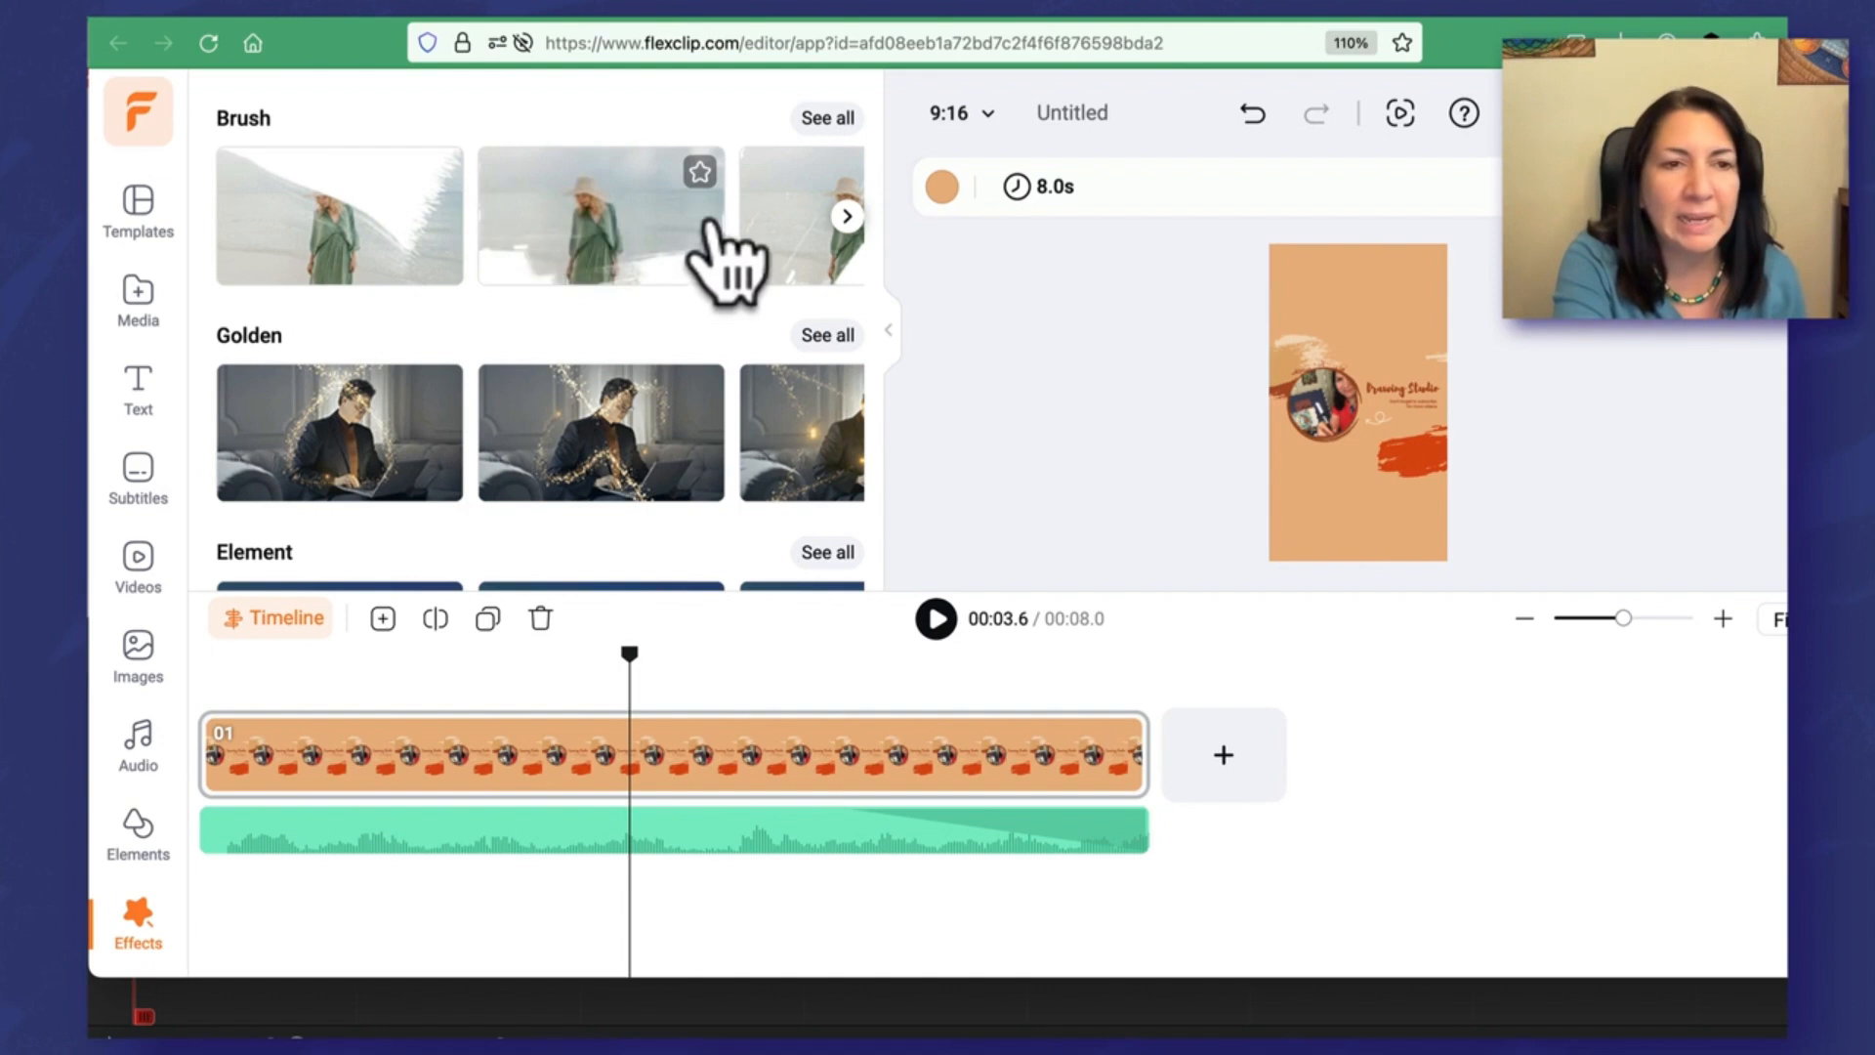
{"action": "mouse_move", "coordinate": [760, 227]}
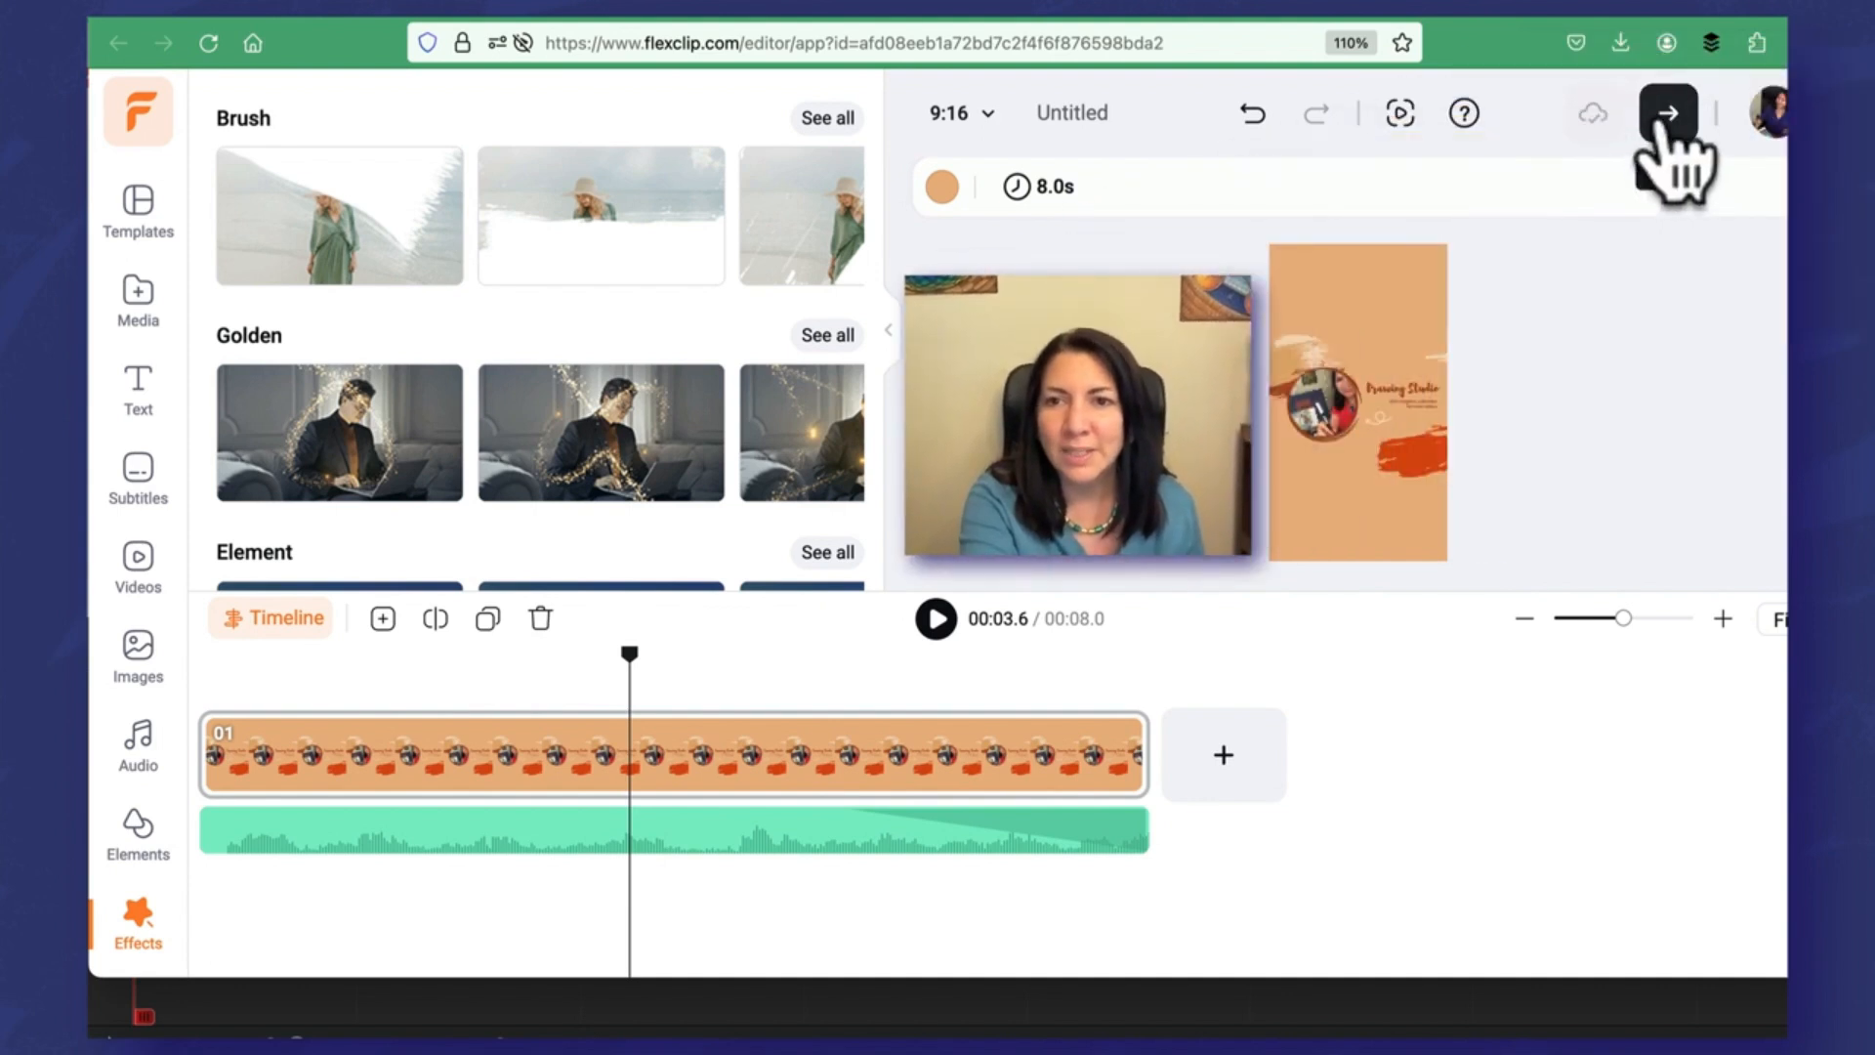
Step: Review the video export settings and the available quality options, keeping Recommended Quality
{"action": "left_click", "coordinate": [1669, 115]}
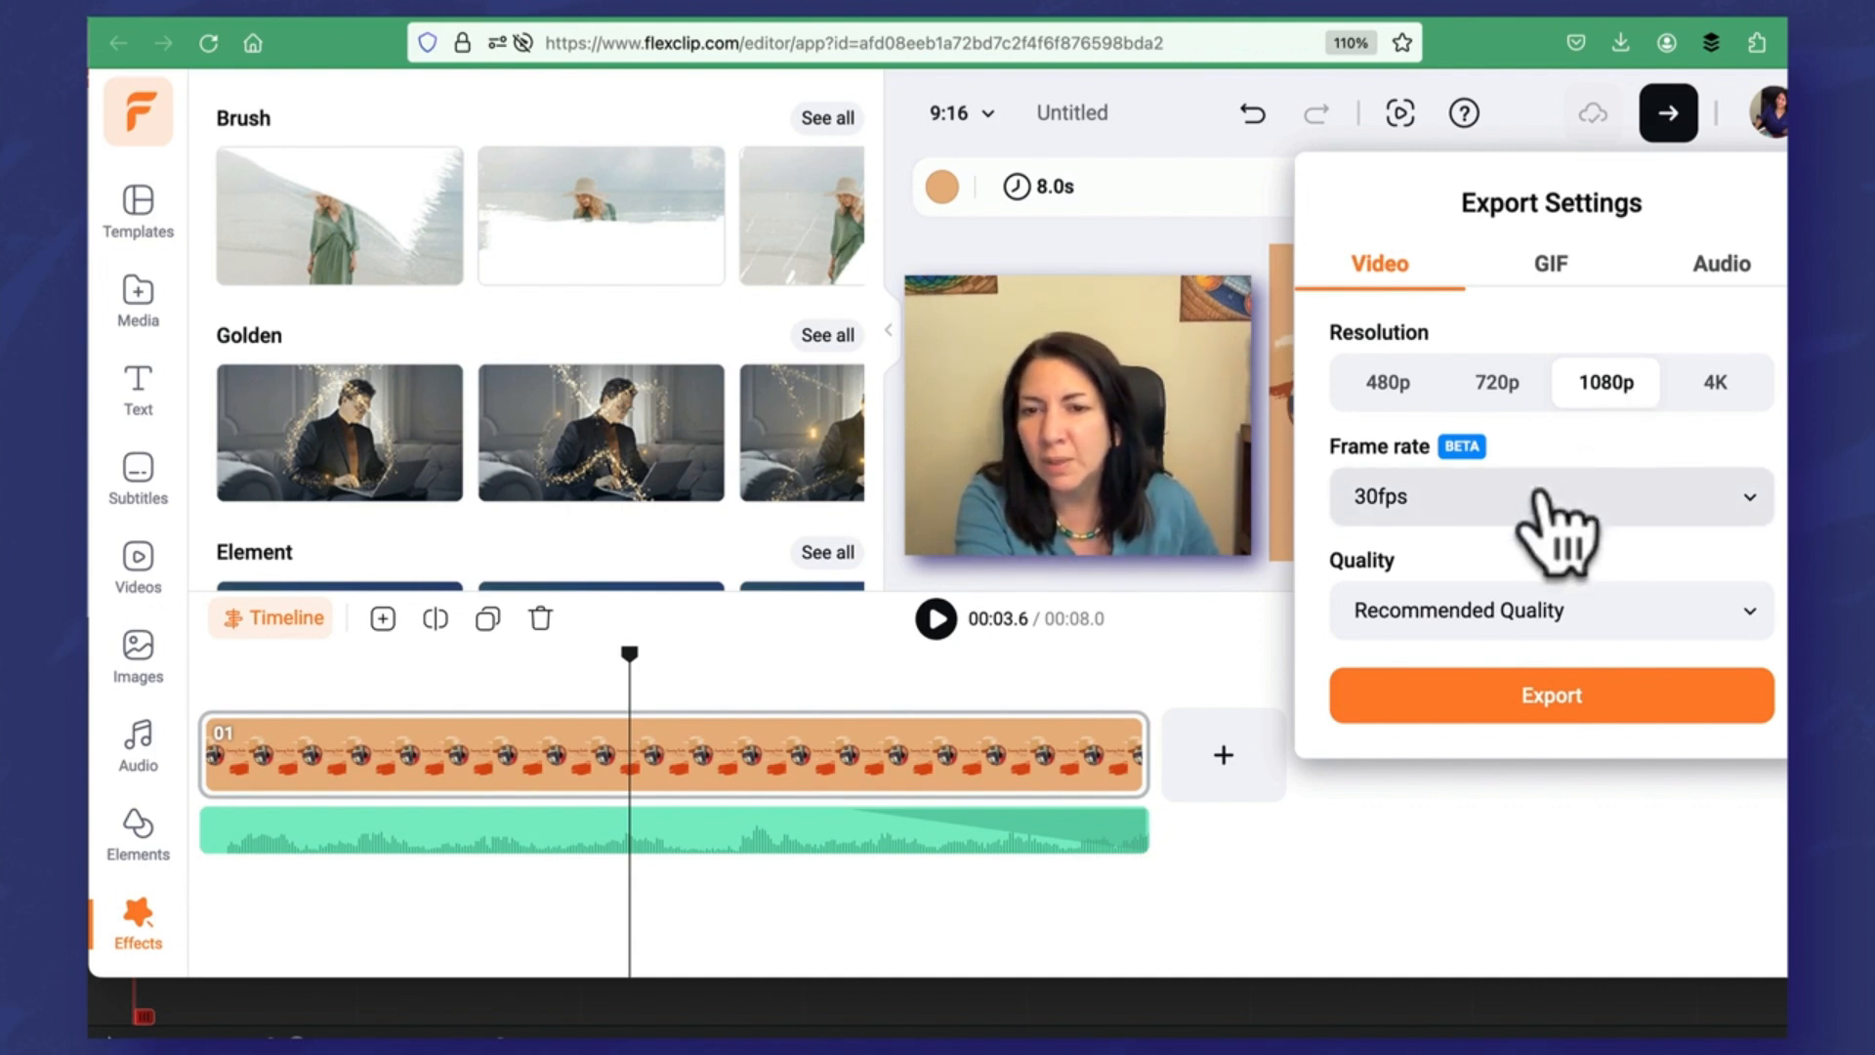
{"action": "left_click", "coordinate": [1702, 611]}
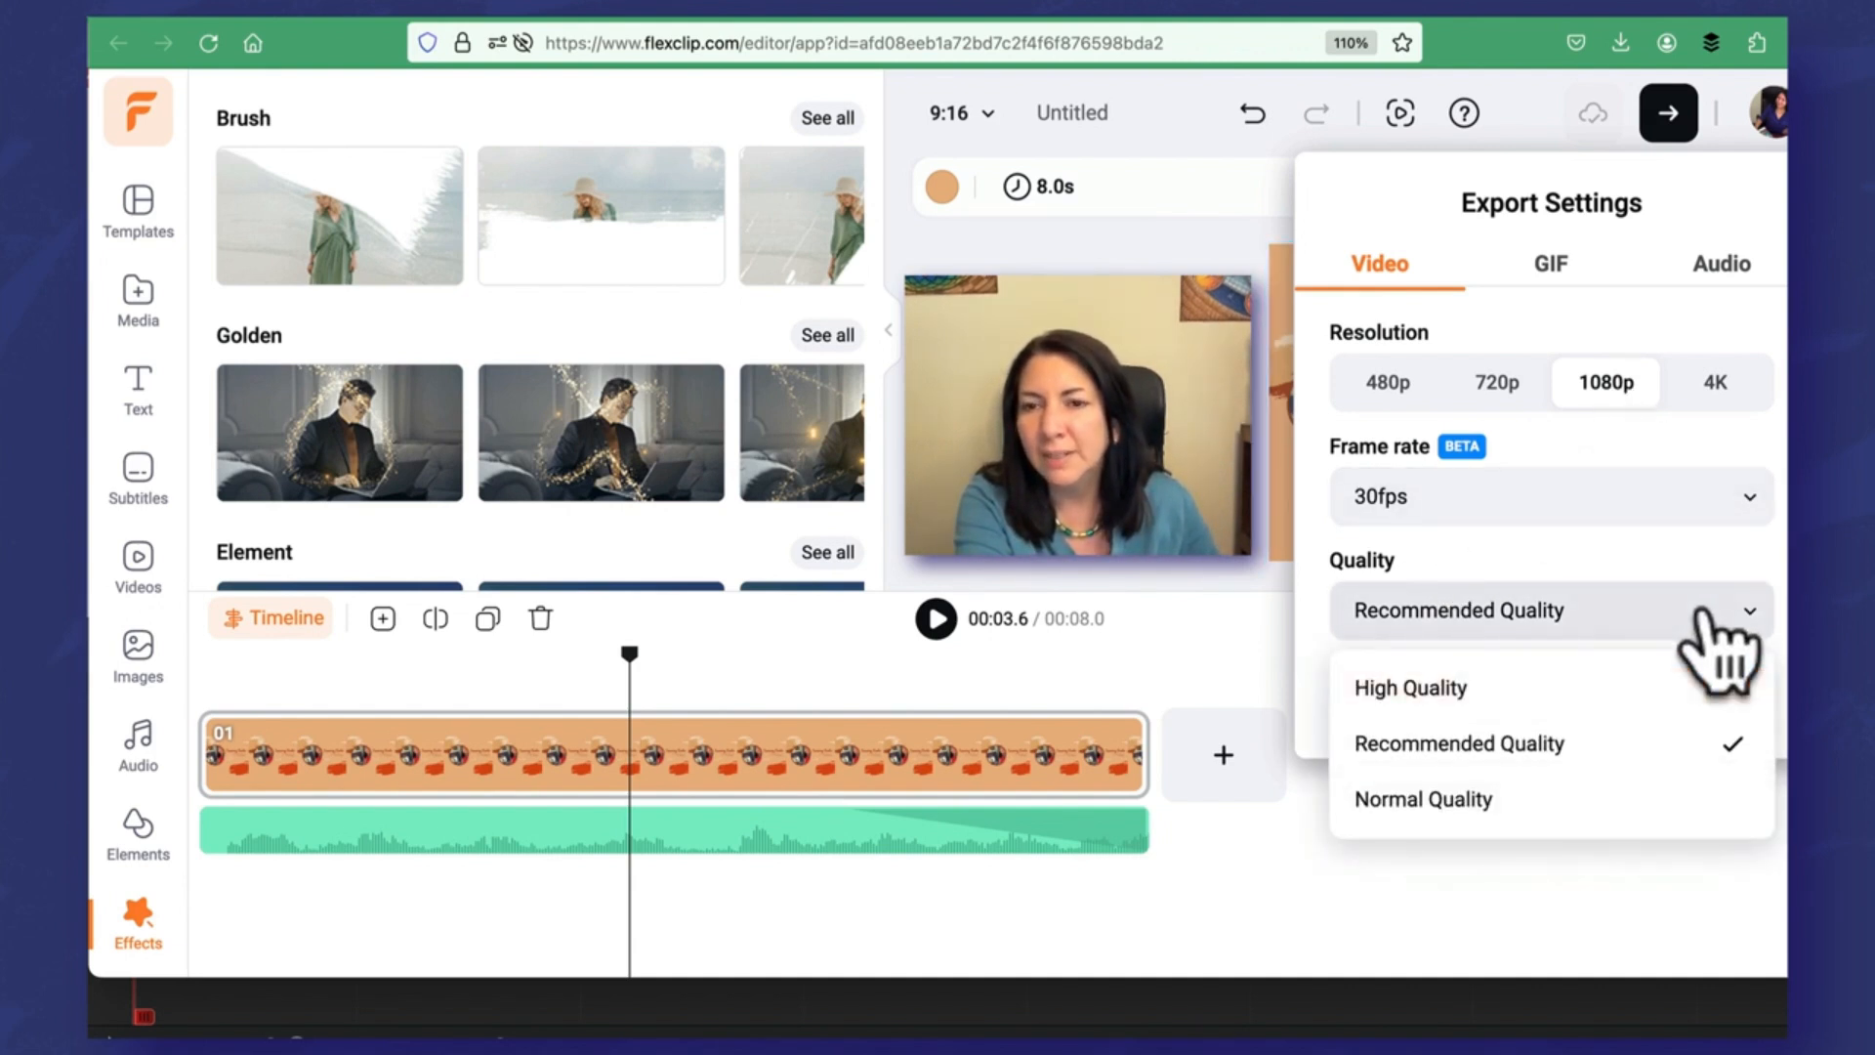
{"action": "left_click", "coordinate": [1783, 557]}
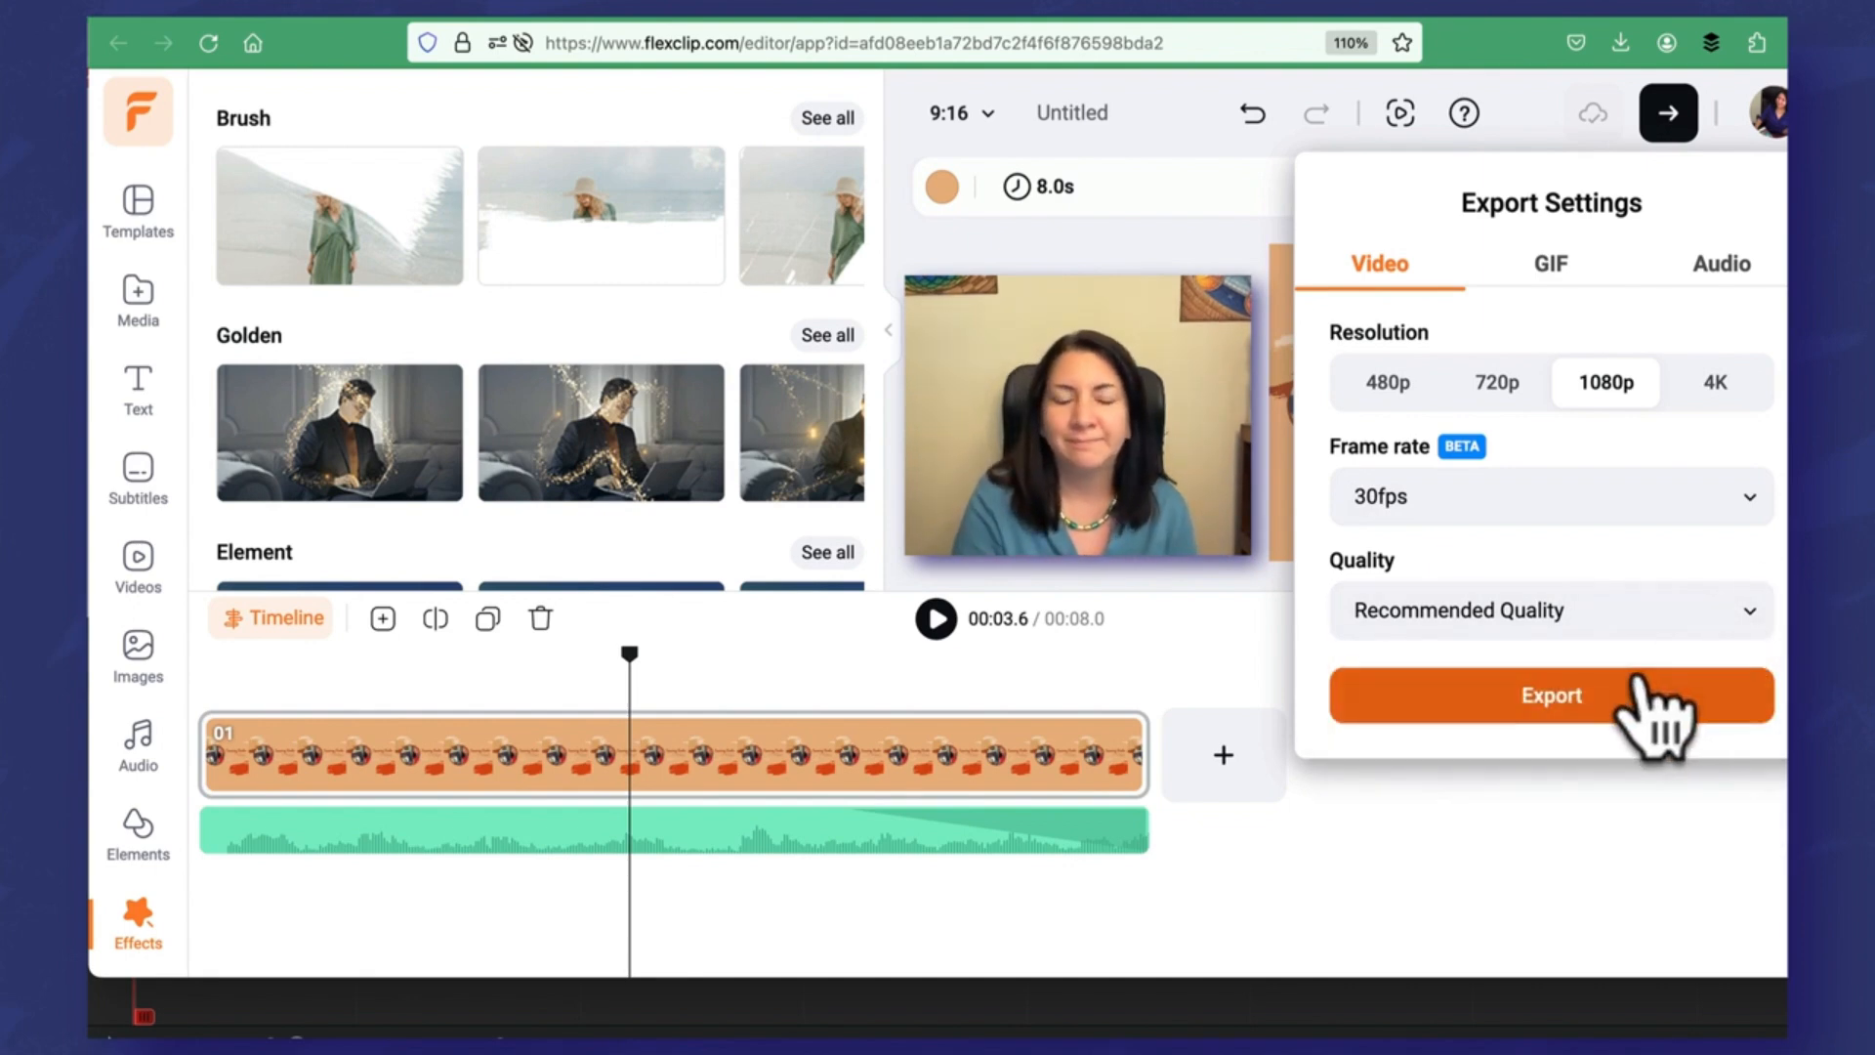
Step: Export the vertical video at 1080p, 30fps and Recommended Quality, and dismiss the downloads list
{"action": "left_click", "coordinate": [1583, 696]}
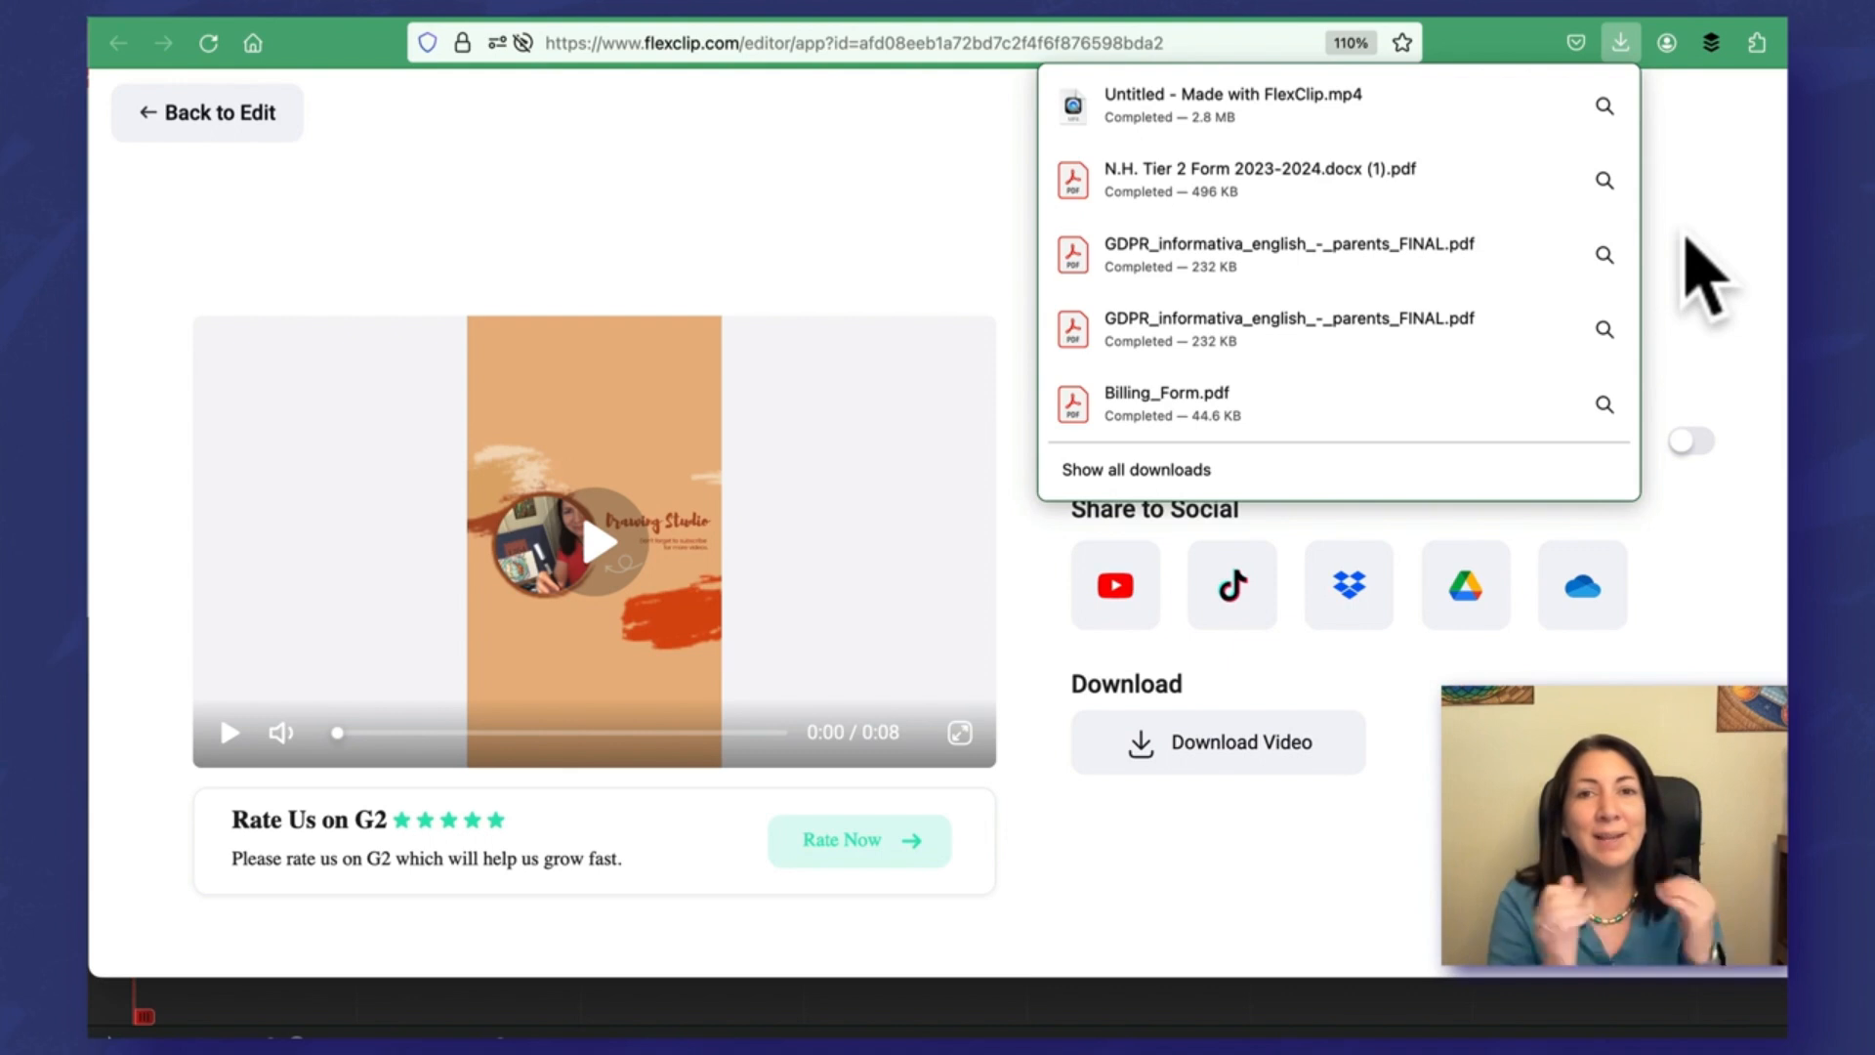
{"action": "left_click", "coordinate": [1514, 772]}
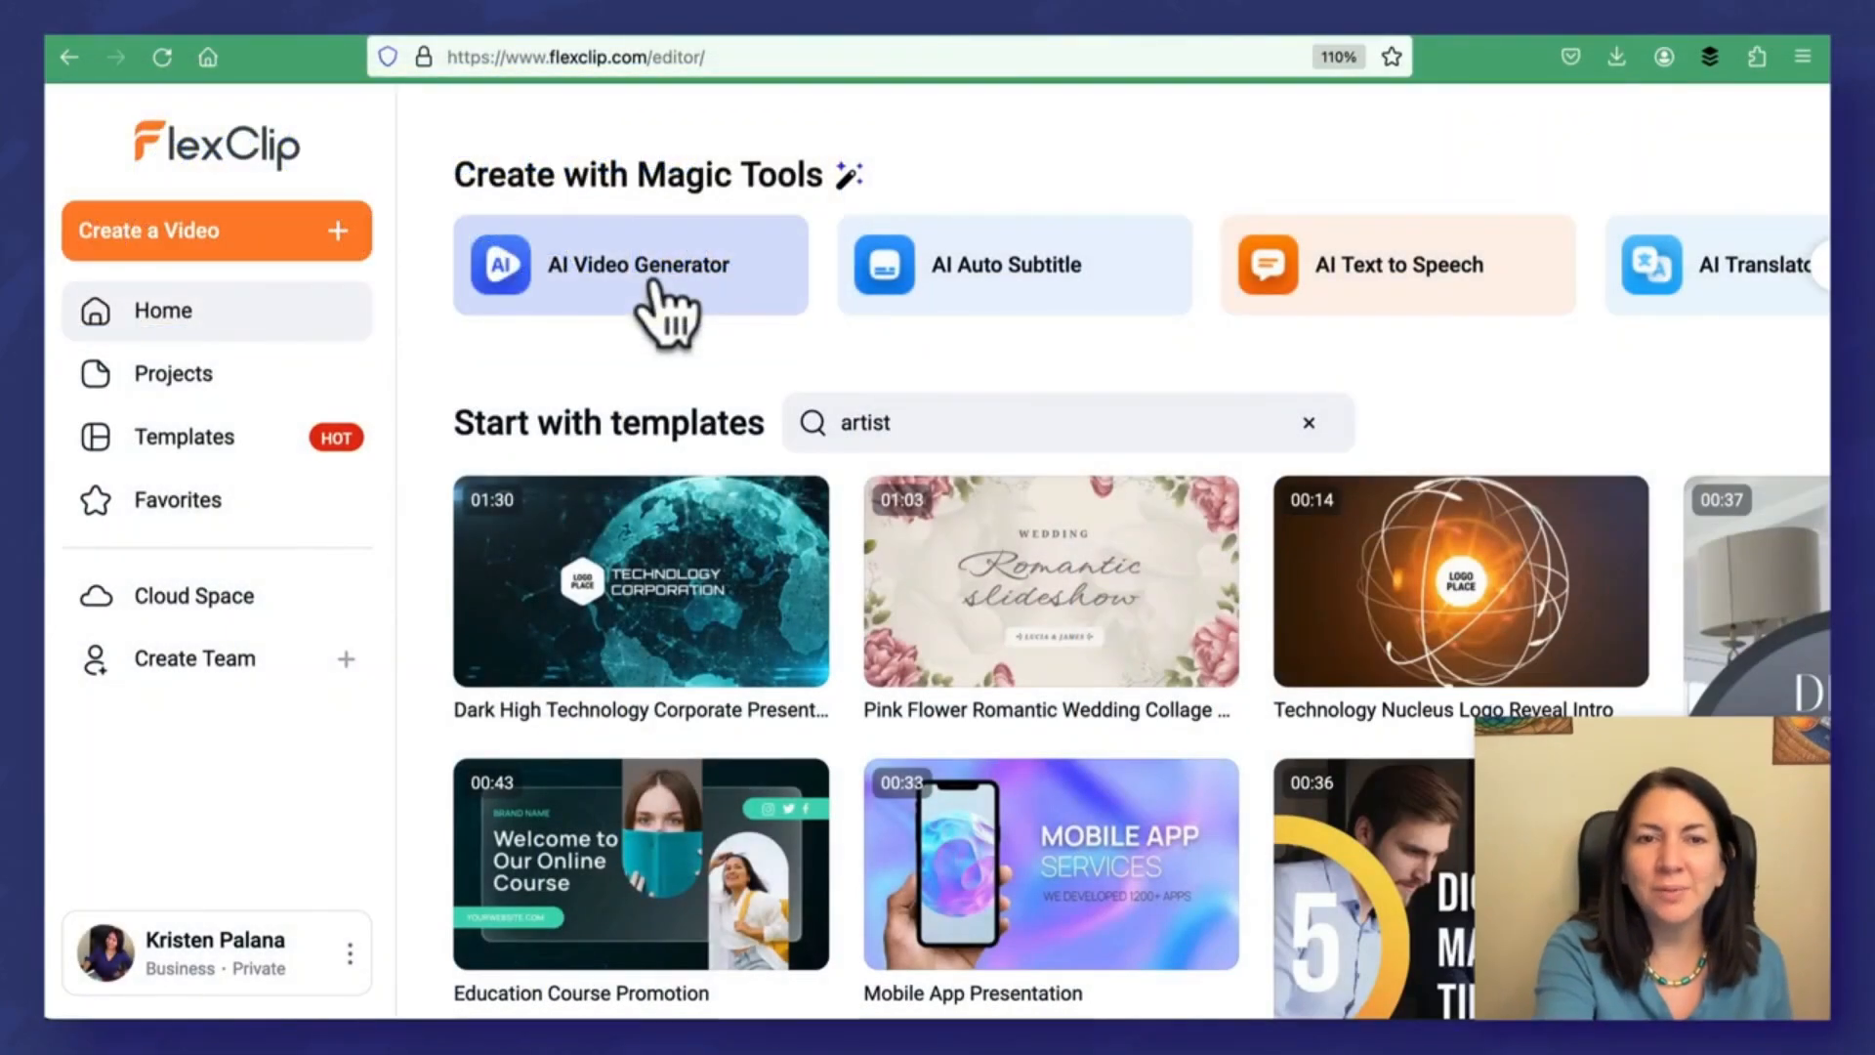
{"action": "left_click", "coordinate": [649, 285]}
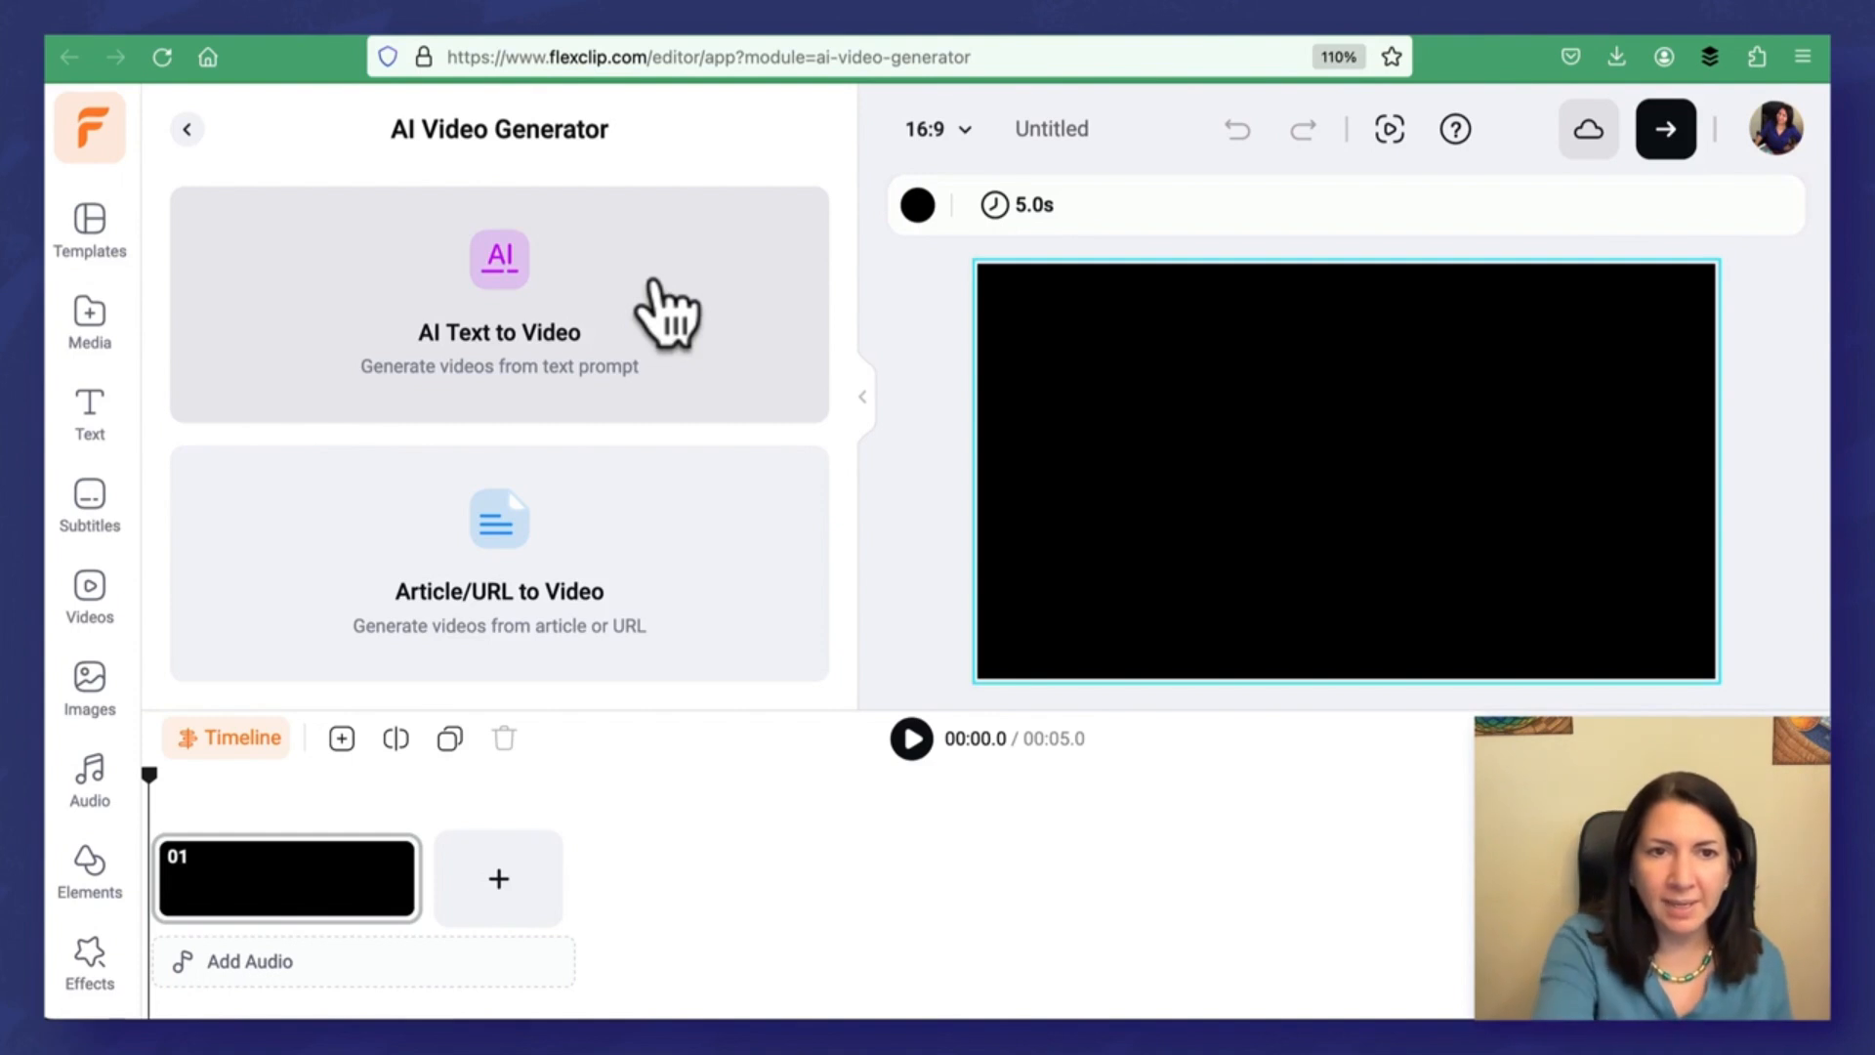
{"action": "left_click", "coordinate": [527, 572]}
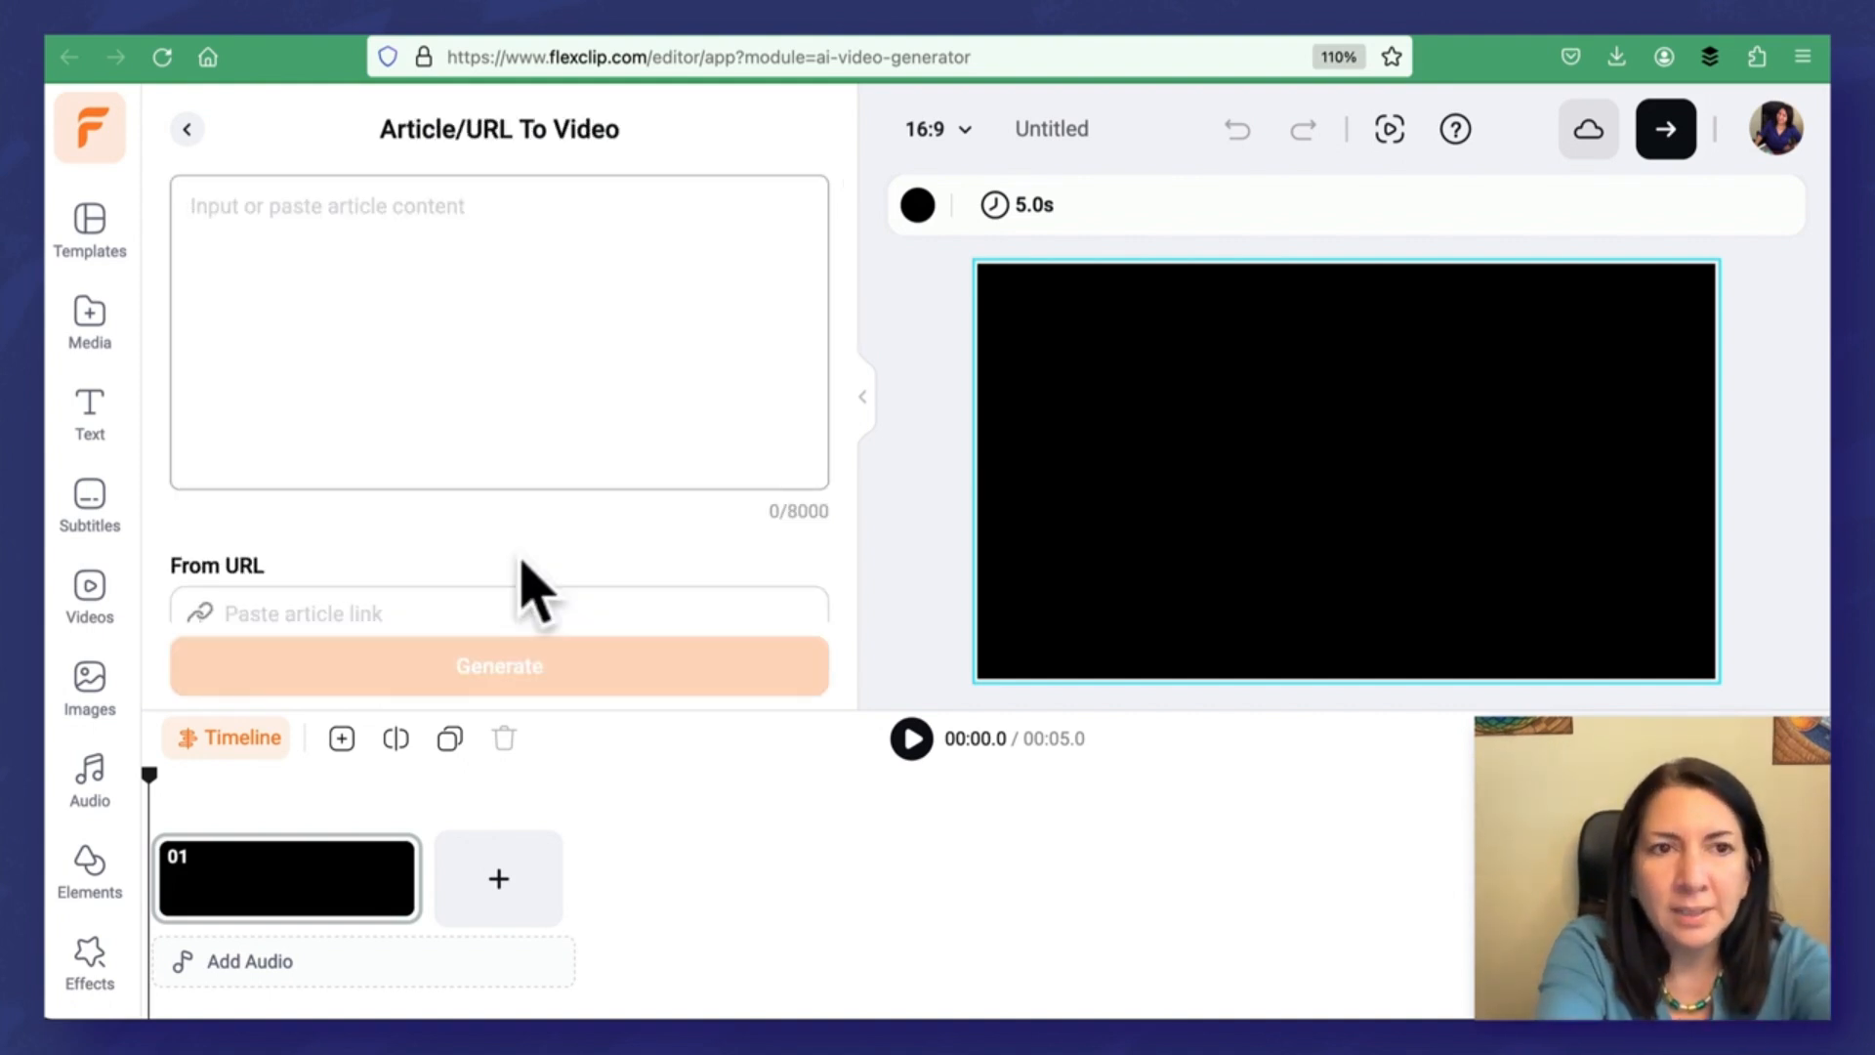
{"action": "type", "text": "https://kpalana.com"}
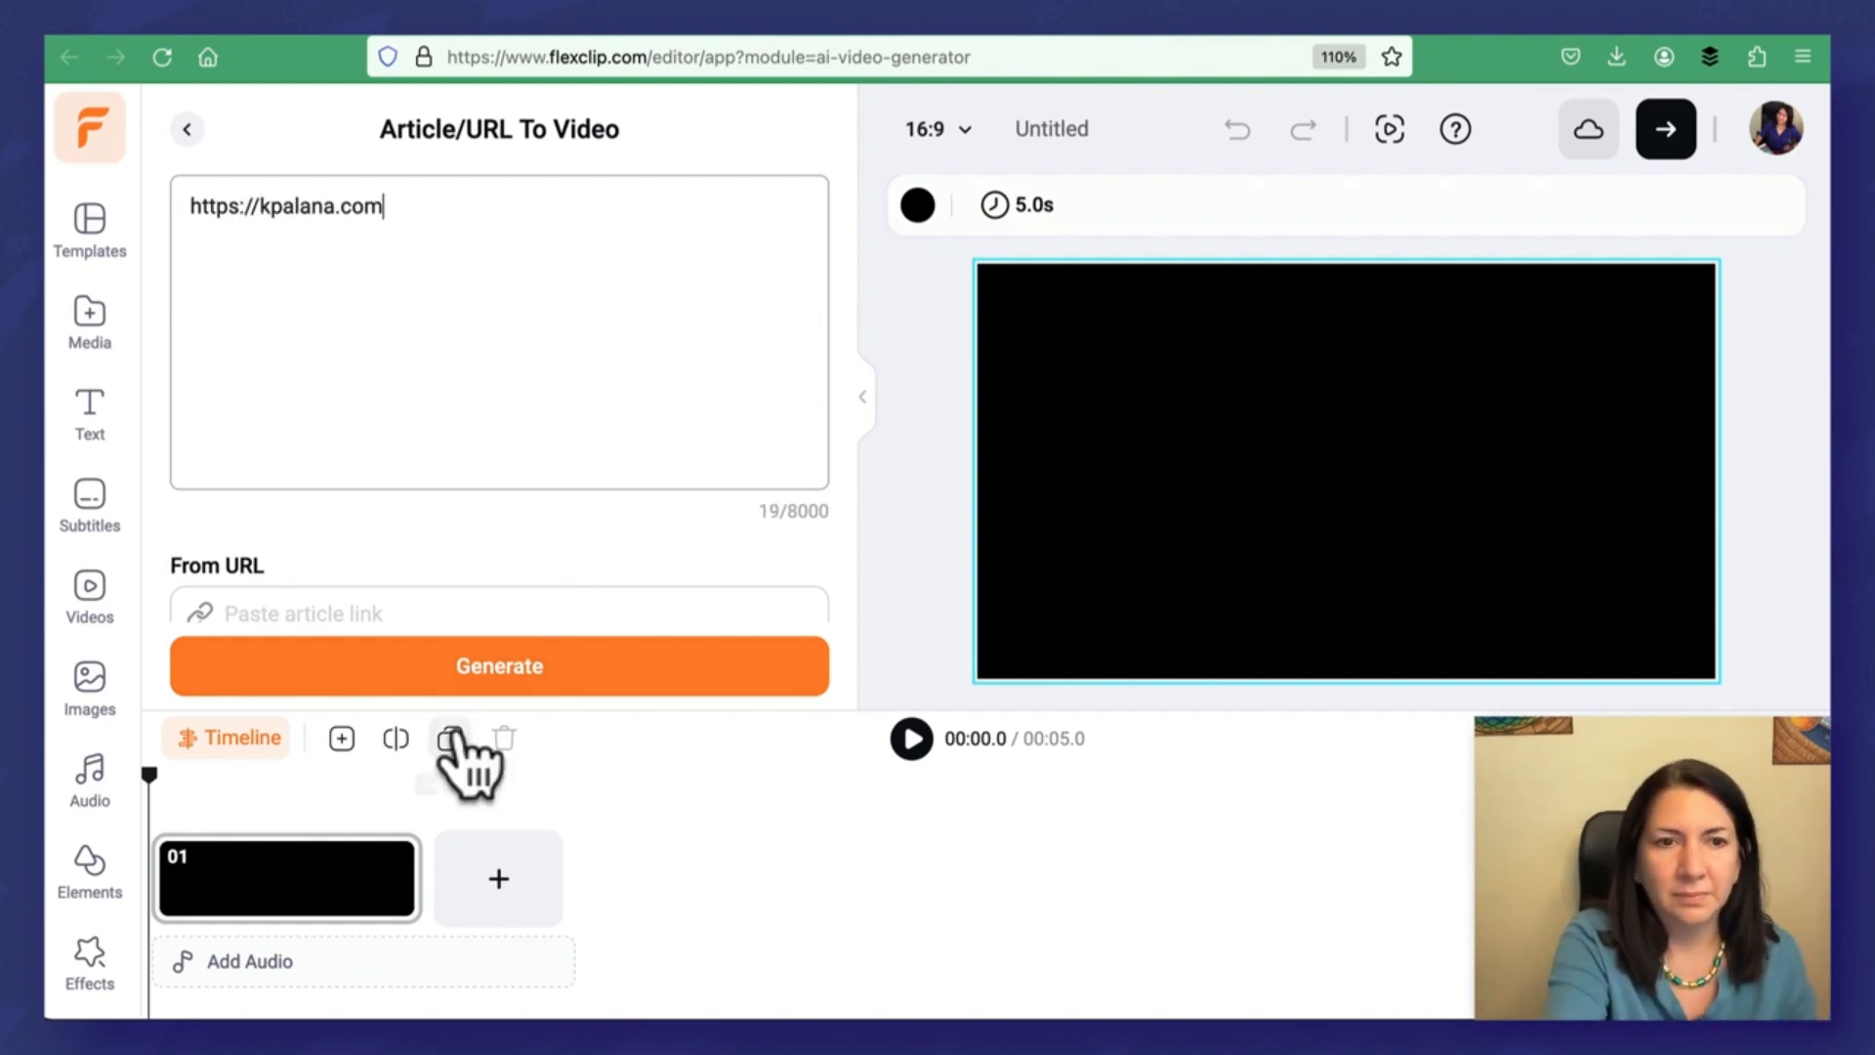
{"action": "left_click", "coordinate": [461, 666]}
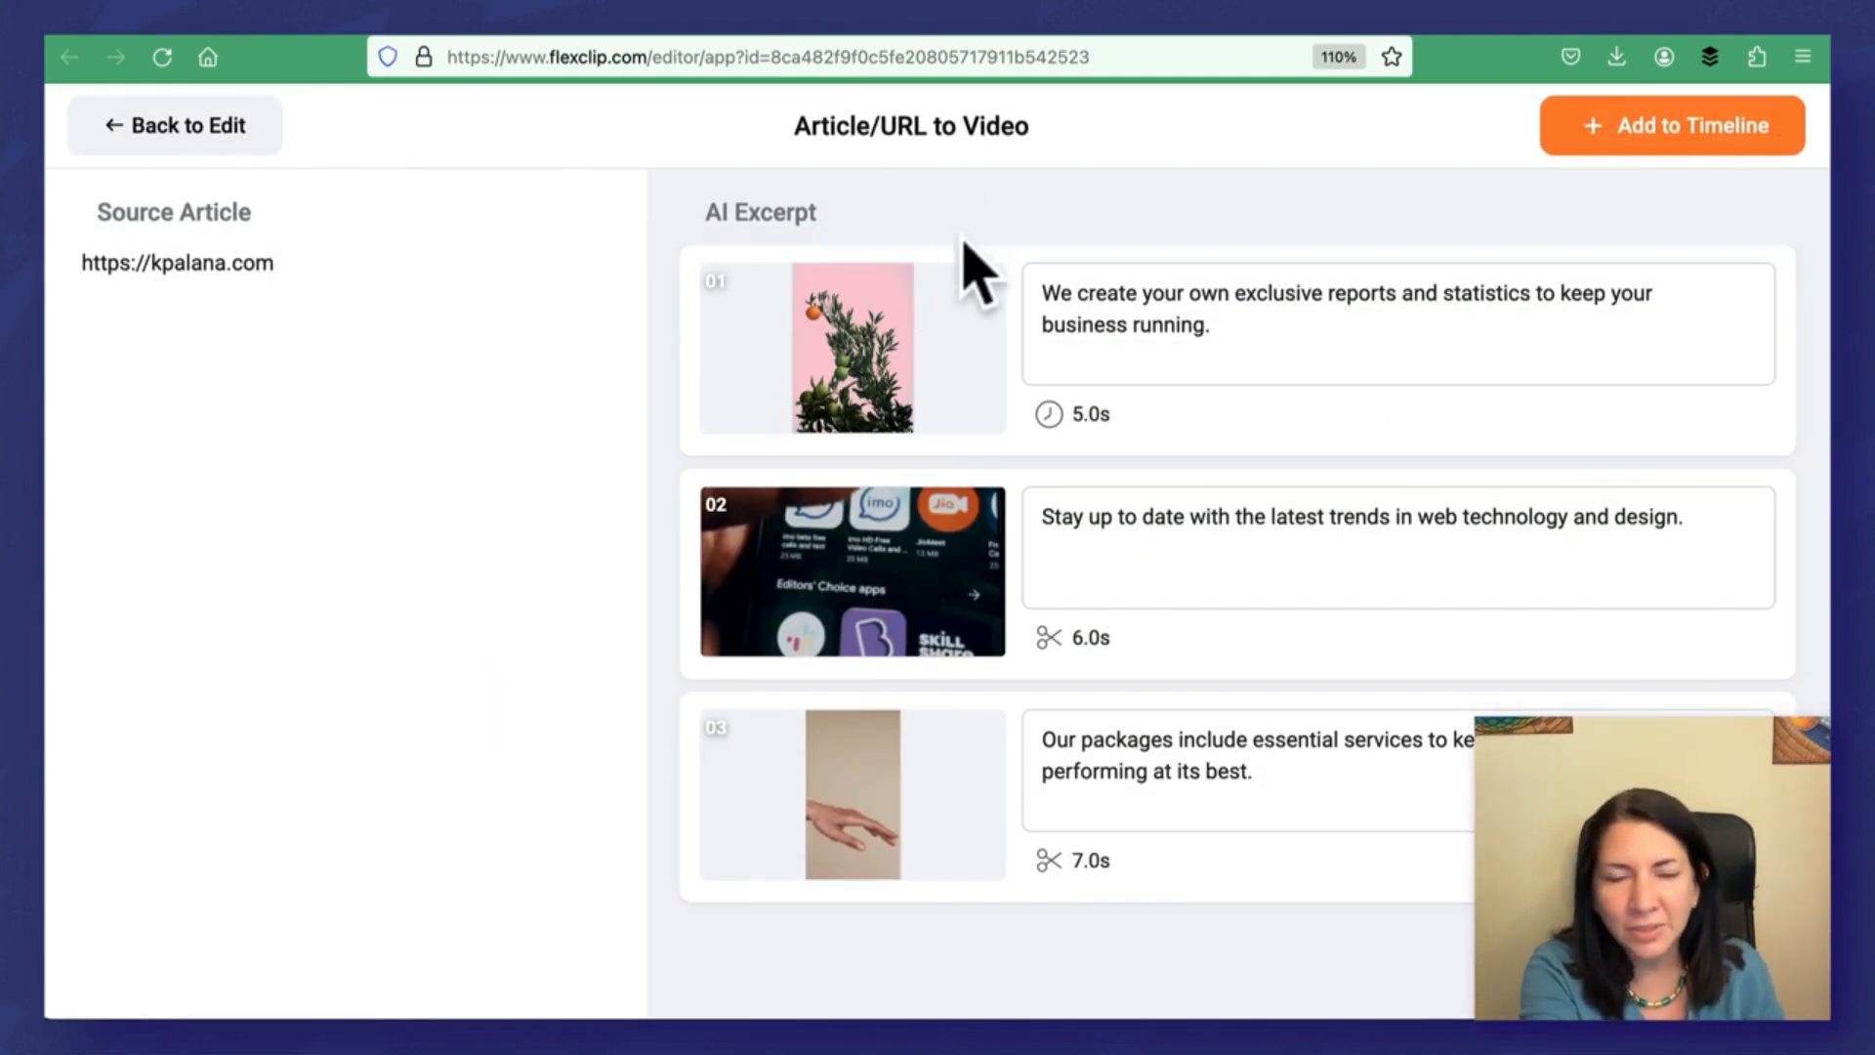
Step: Add the generated scenes to the timeline and play the video nearly to its end
{"action": "left_click", "coordinate": [1641, 156]}
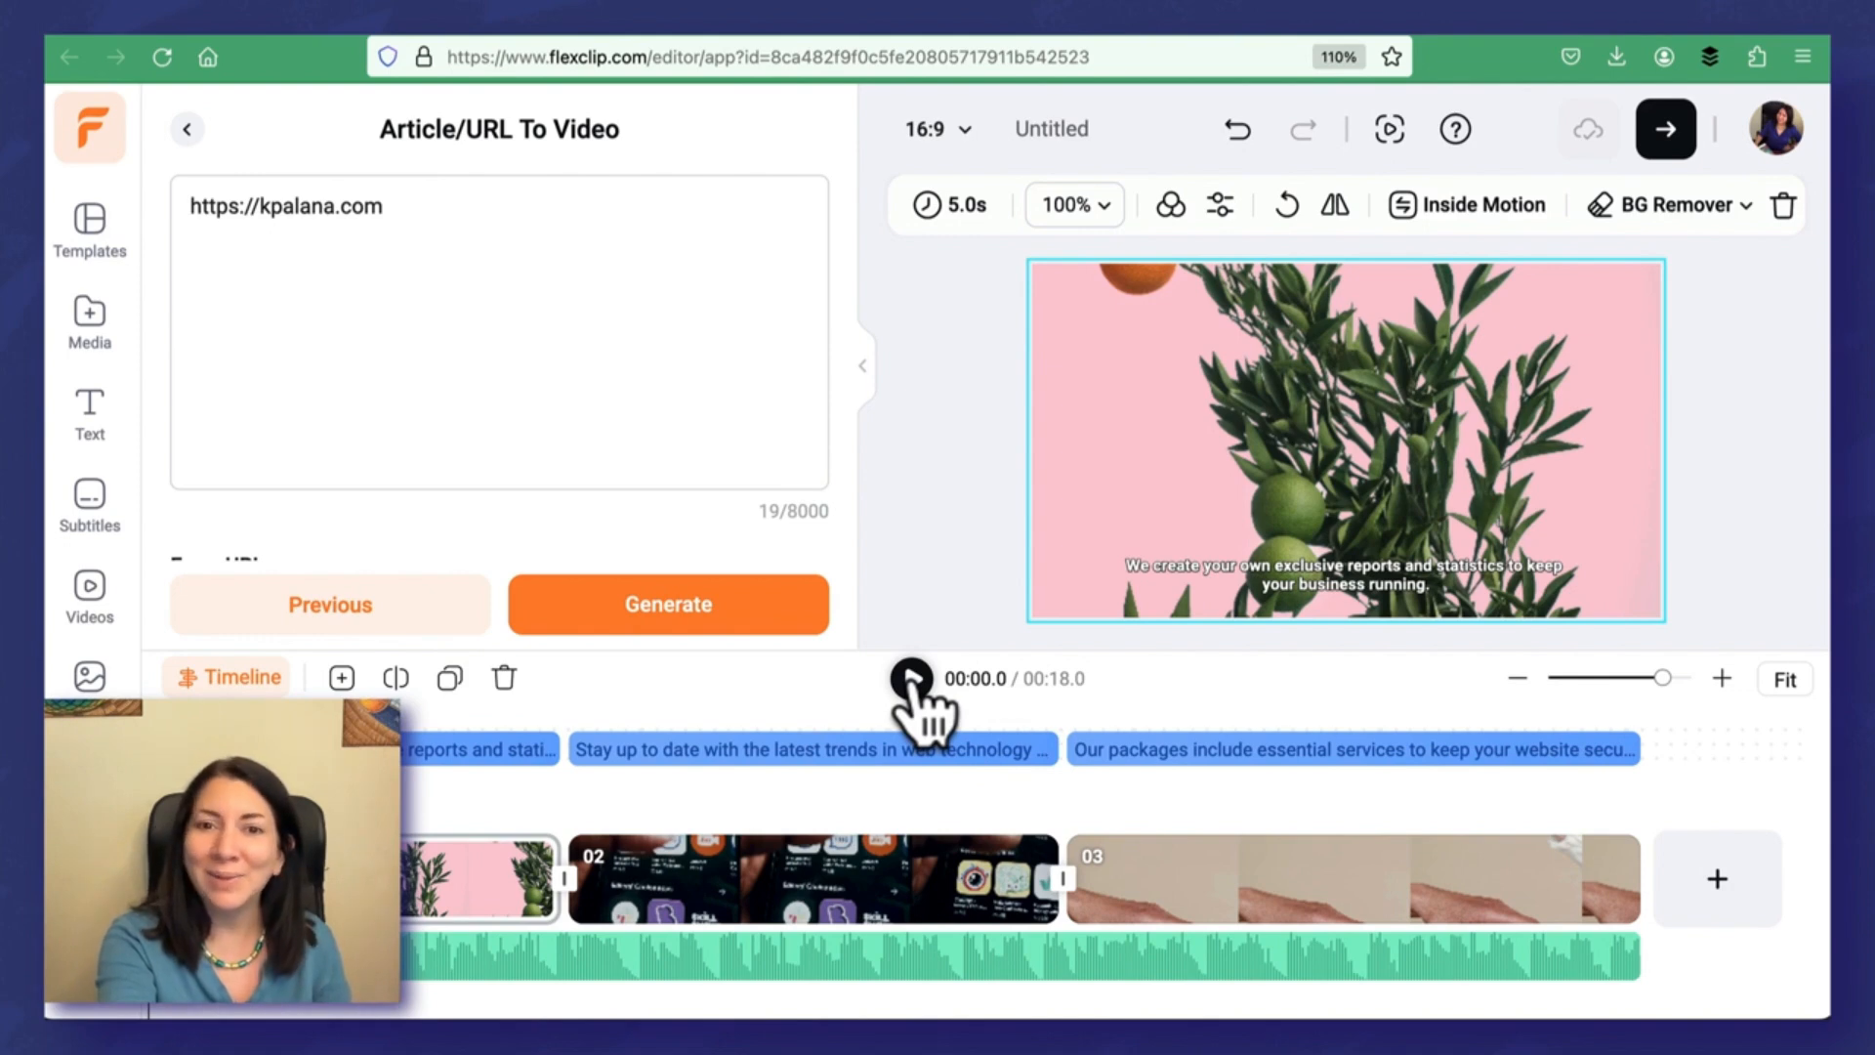
{"action": "left_click", "coordinate": [911, 678]}
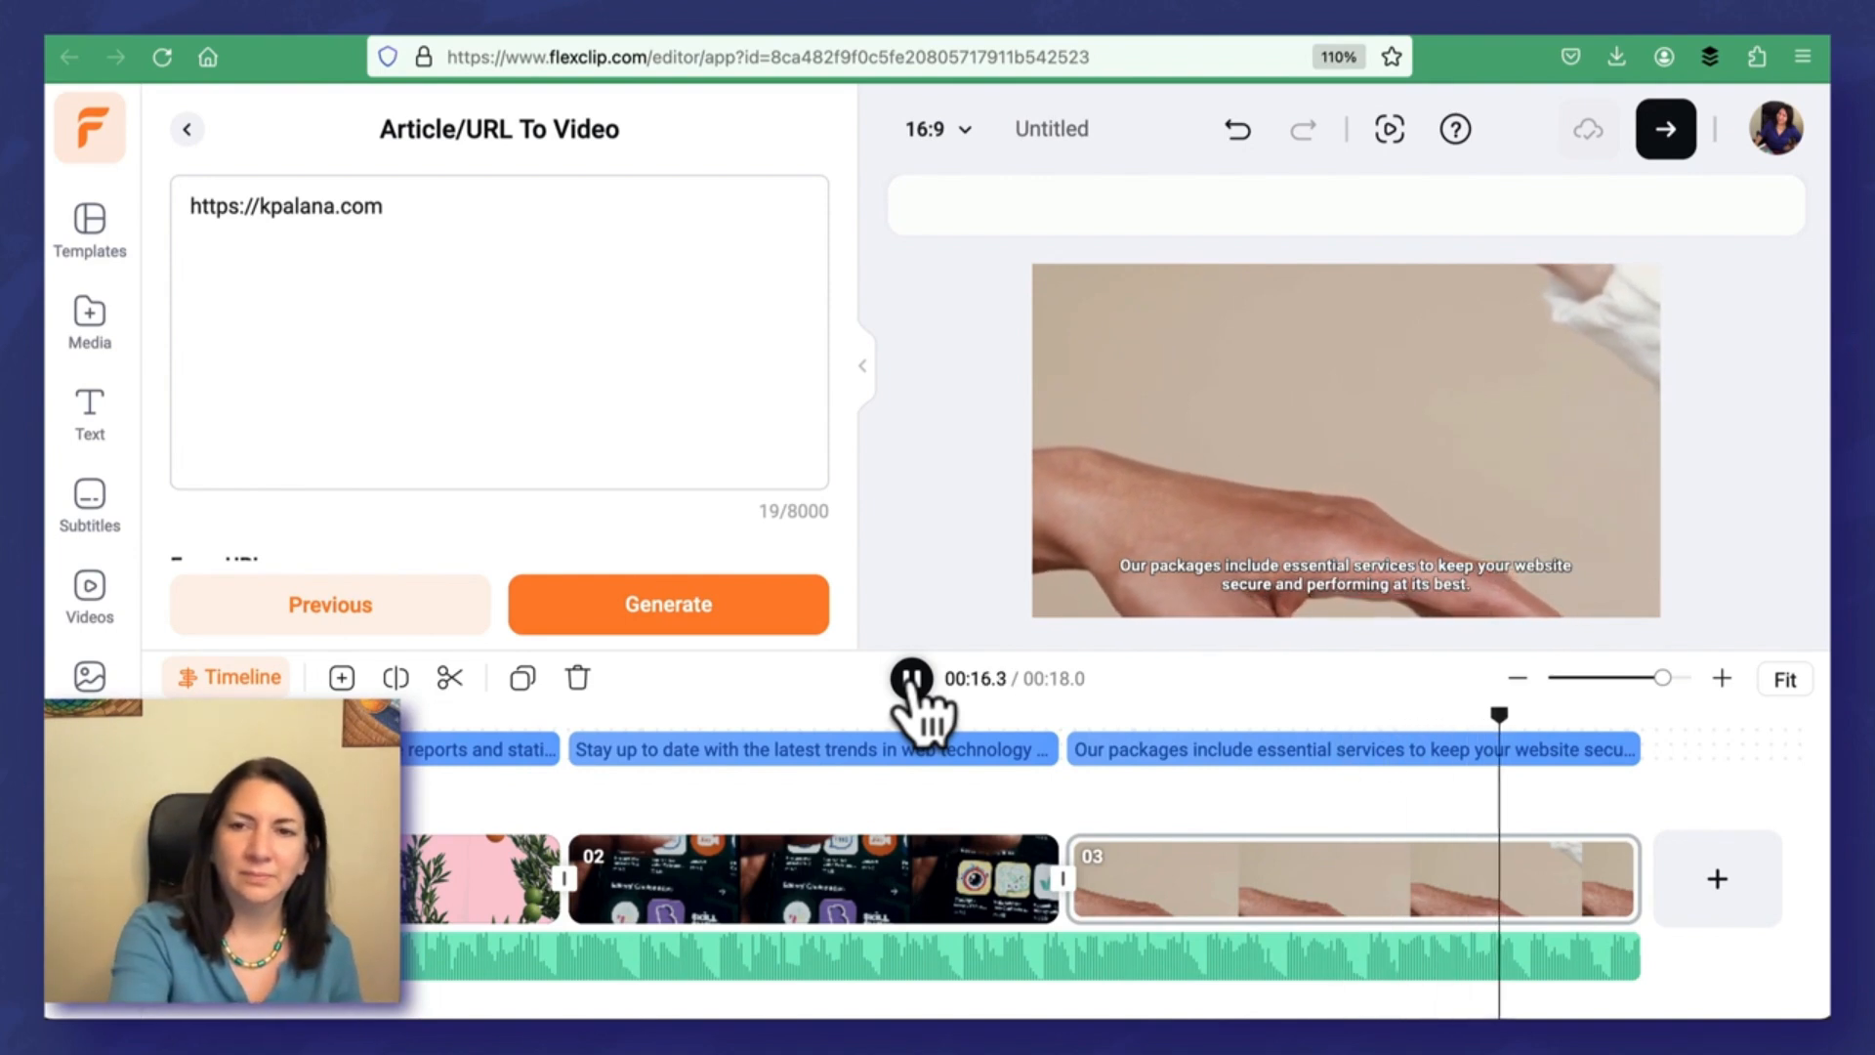
{"action": "left_click", "coordinate": [913, 678]}
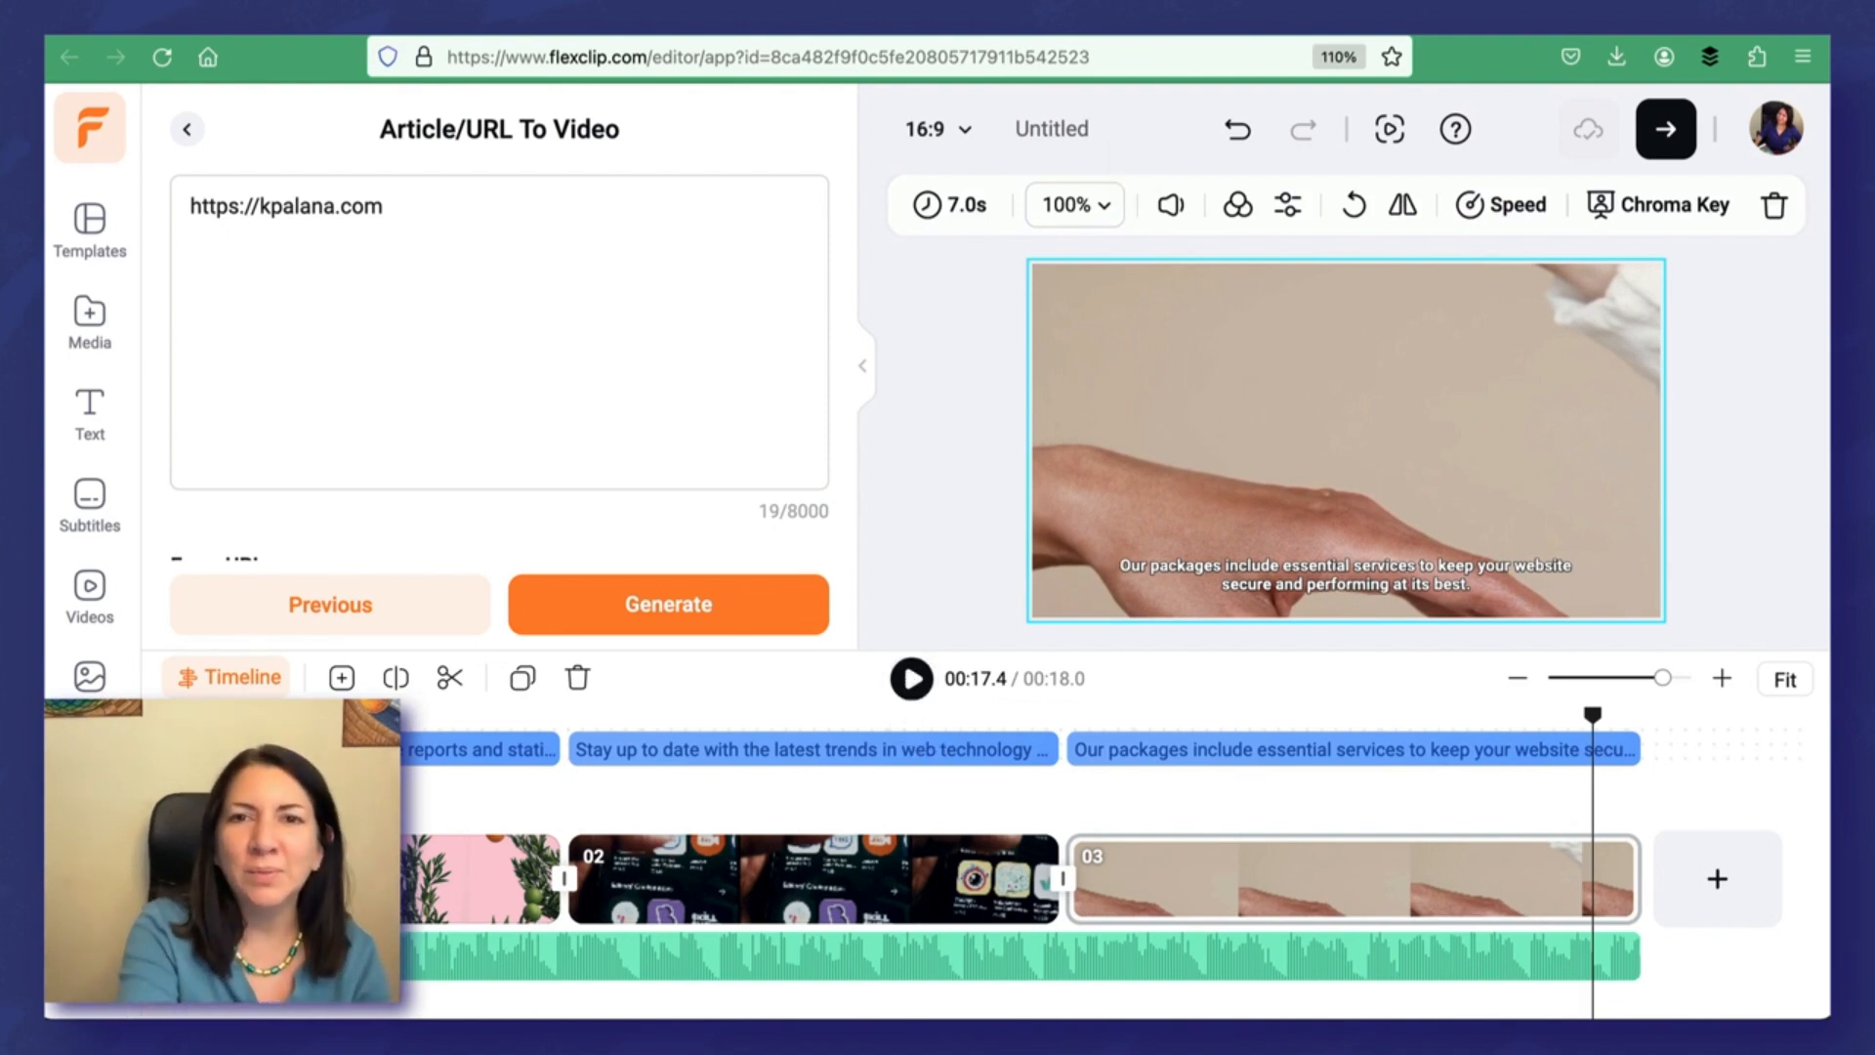
Step: In a new browser tab, search kpalana.com for 75 and open the post 75+ Resources to Get FREE Images, Music, and Videos For Your Projects
{"action": "key", "text": "super+t"}
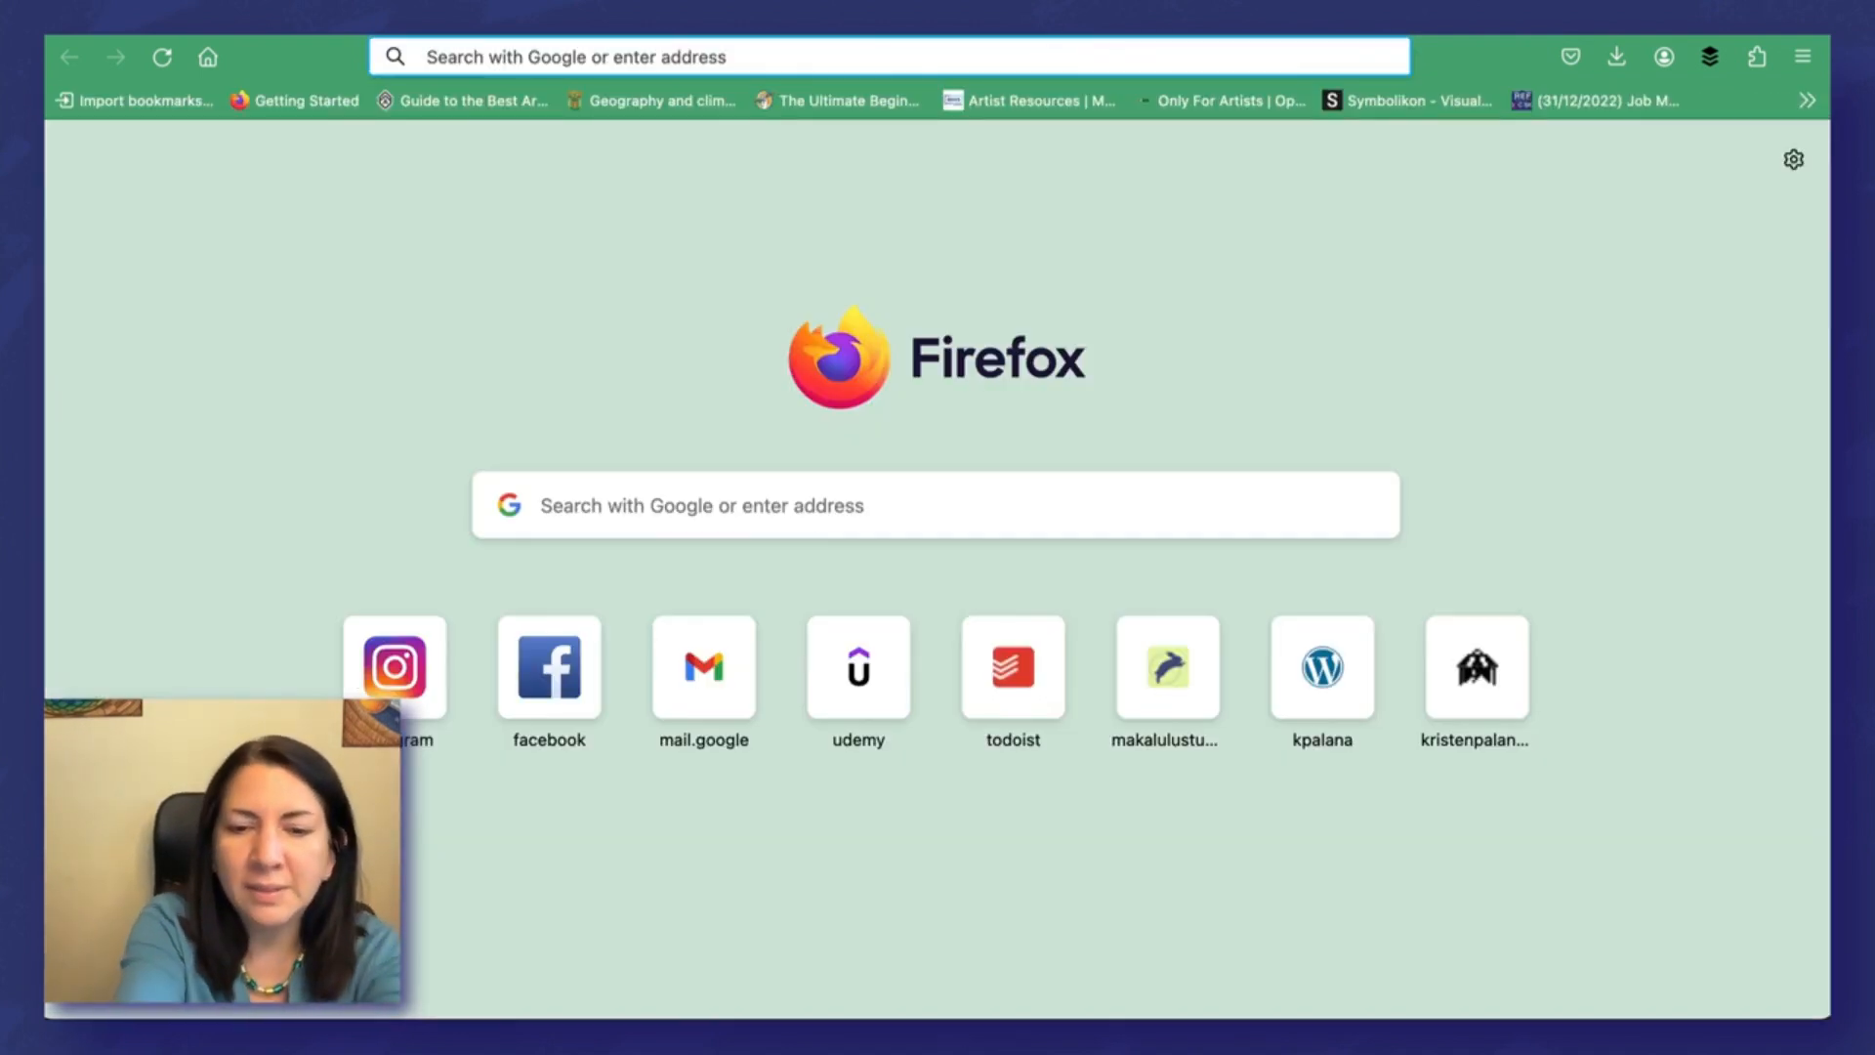
{"action": "type", "text": "kp"}
{"action": "key", "text": "Return"}
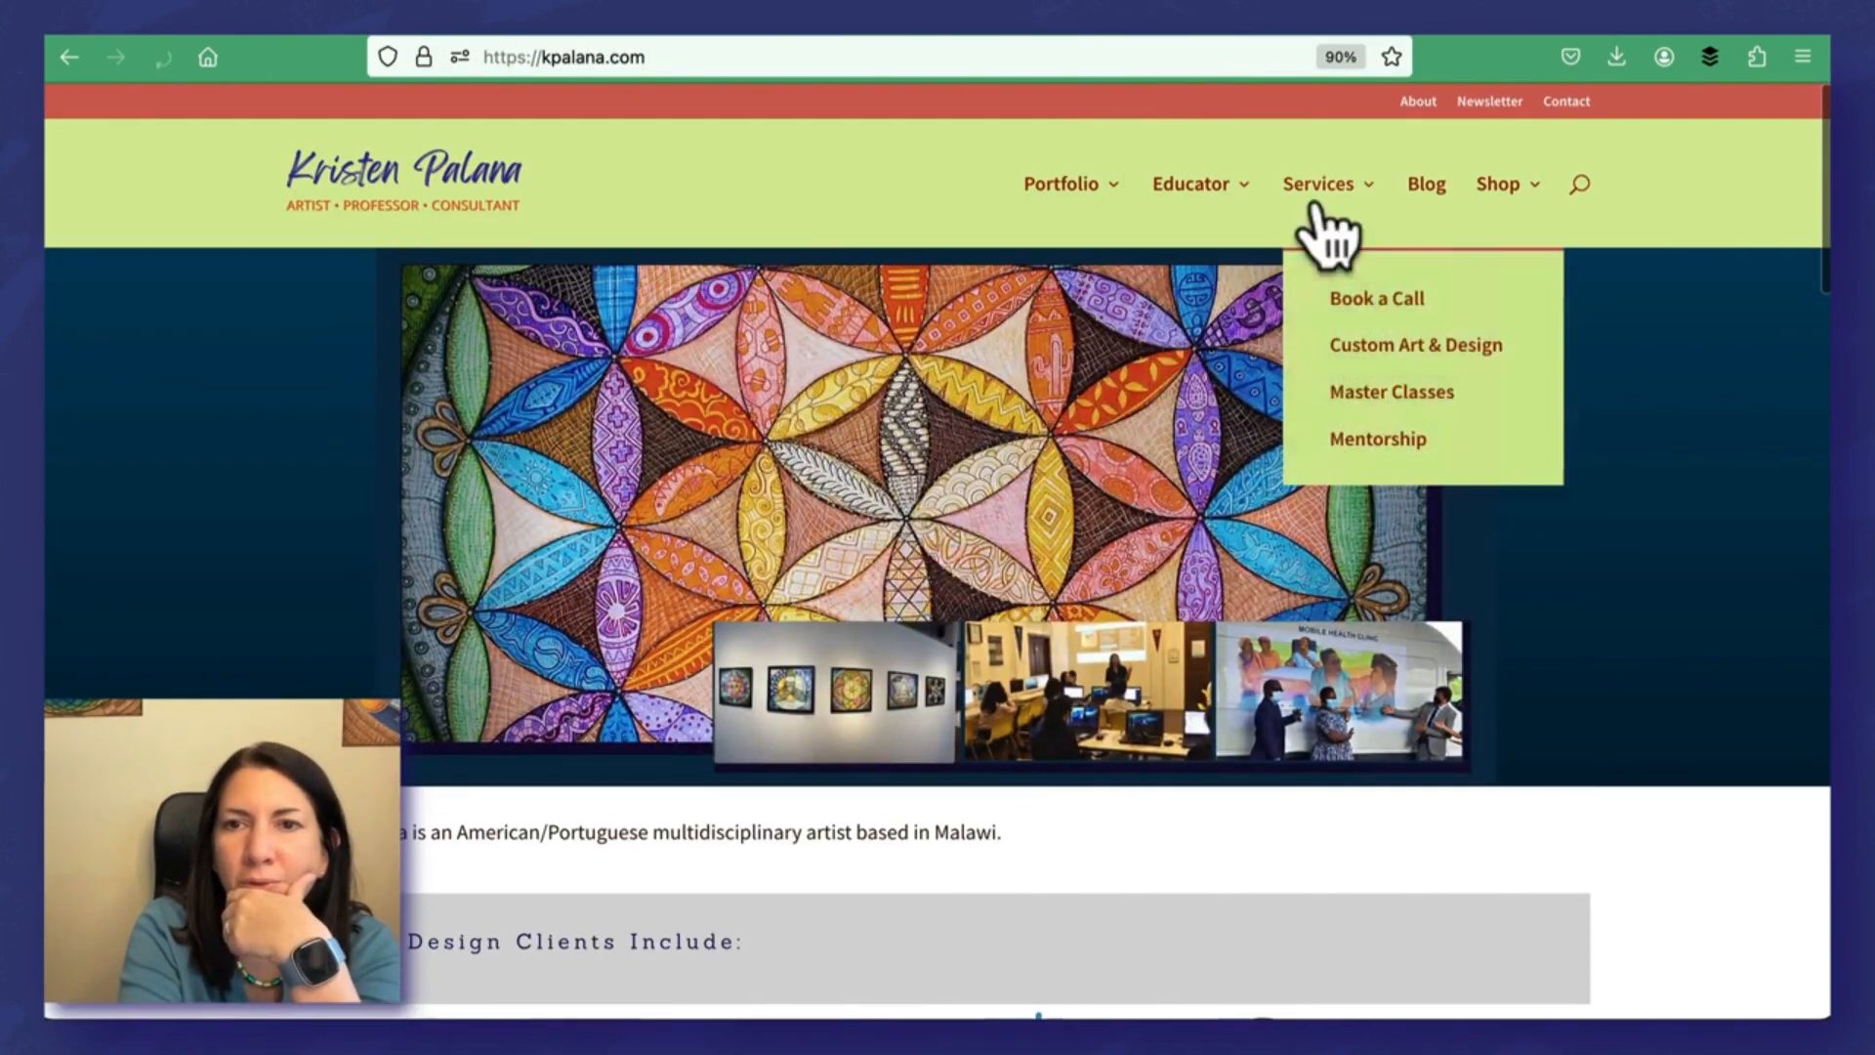
{"action": "left_click", "coordinate": [1415, 185]}
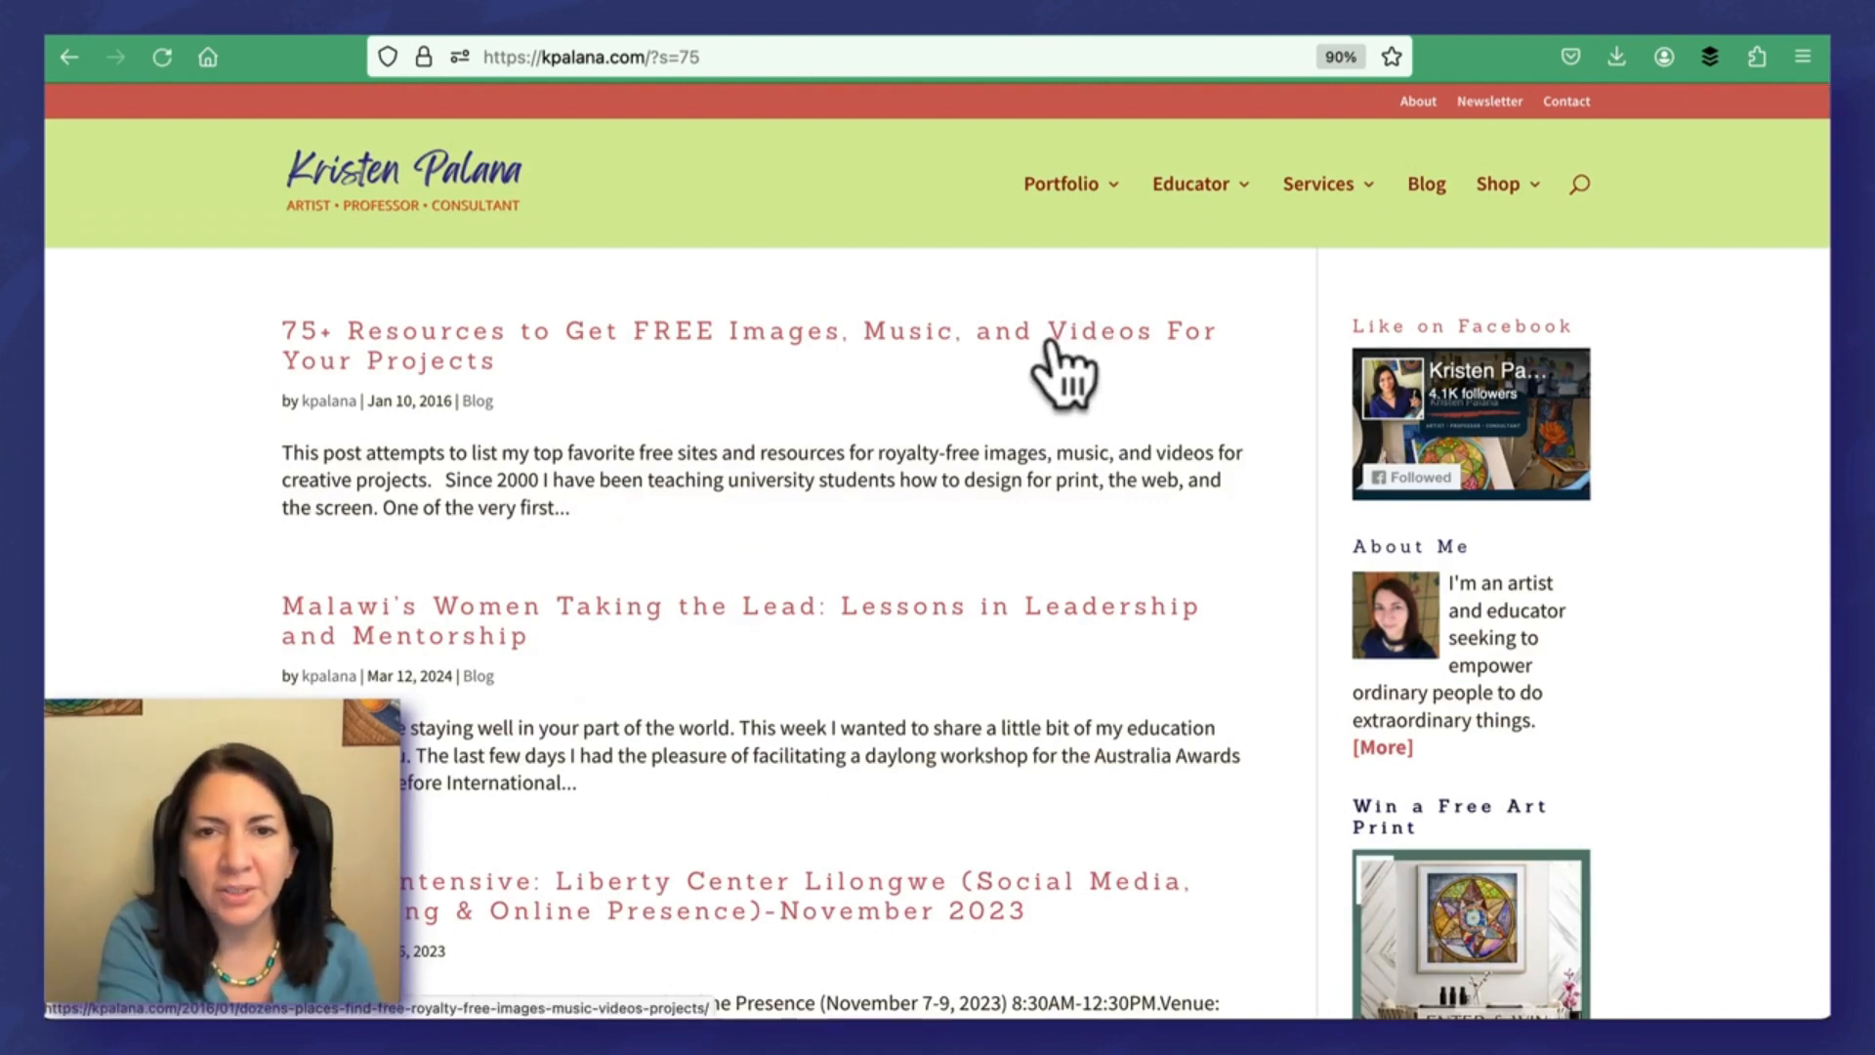
{"action": "left_click", "coordinate": [1052, 344]}
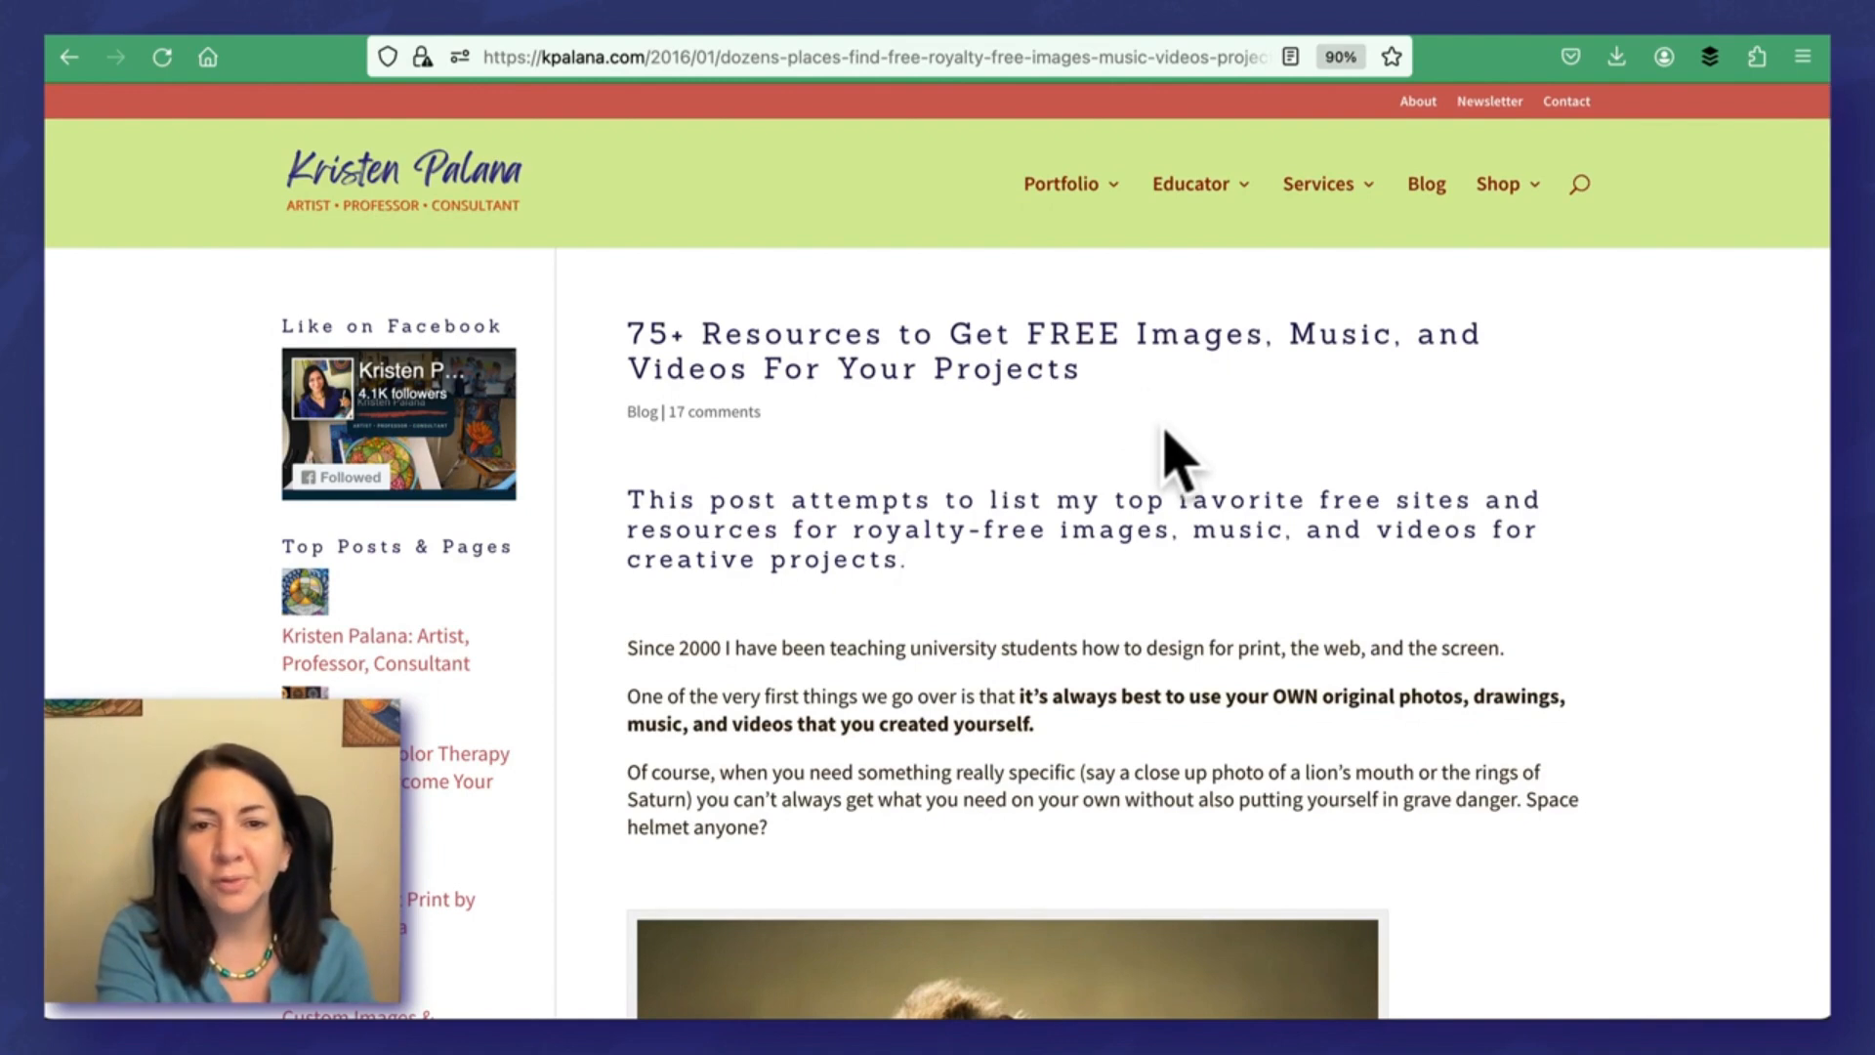
Step: Copy the blog post's web address and skim the beginning of the article
{"action": "left_click", "coordinate": [1121, 56]}
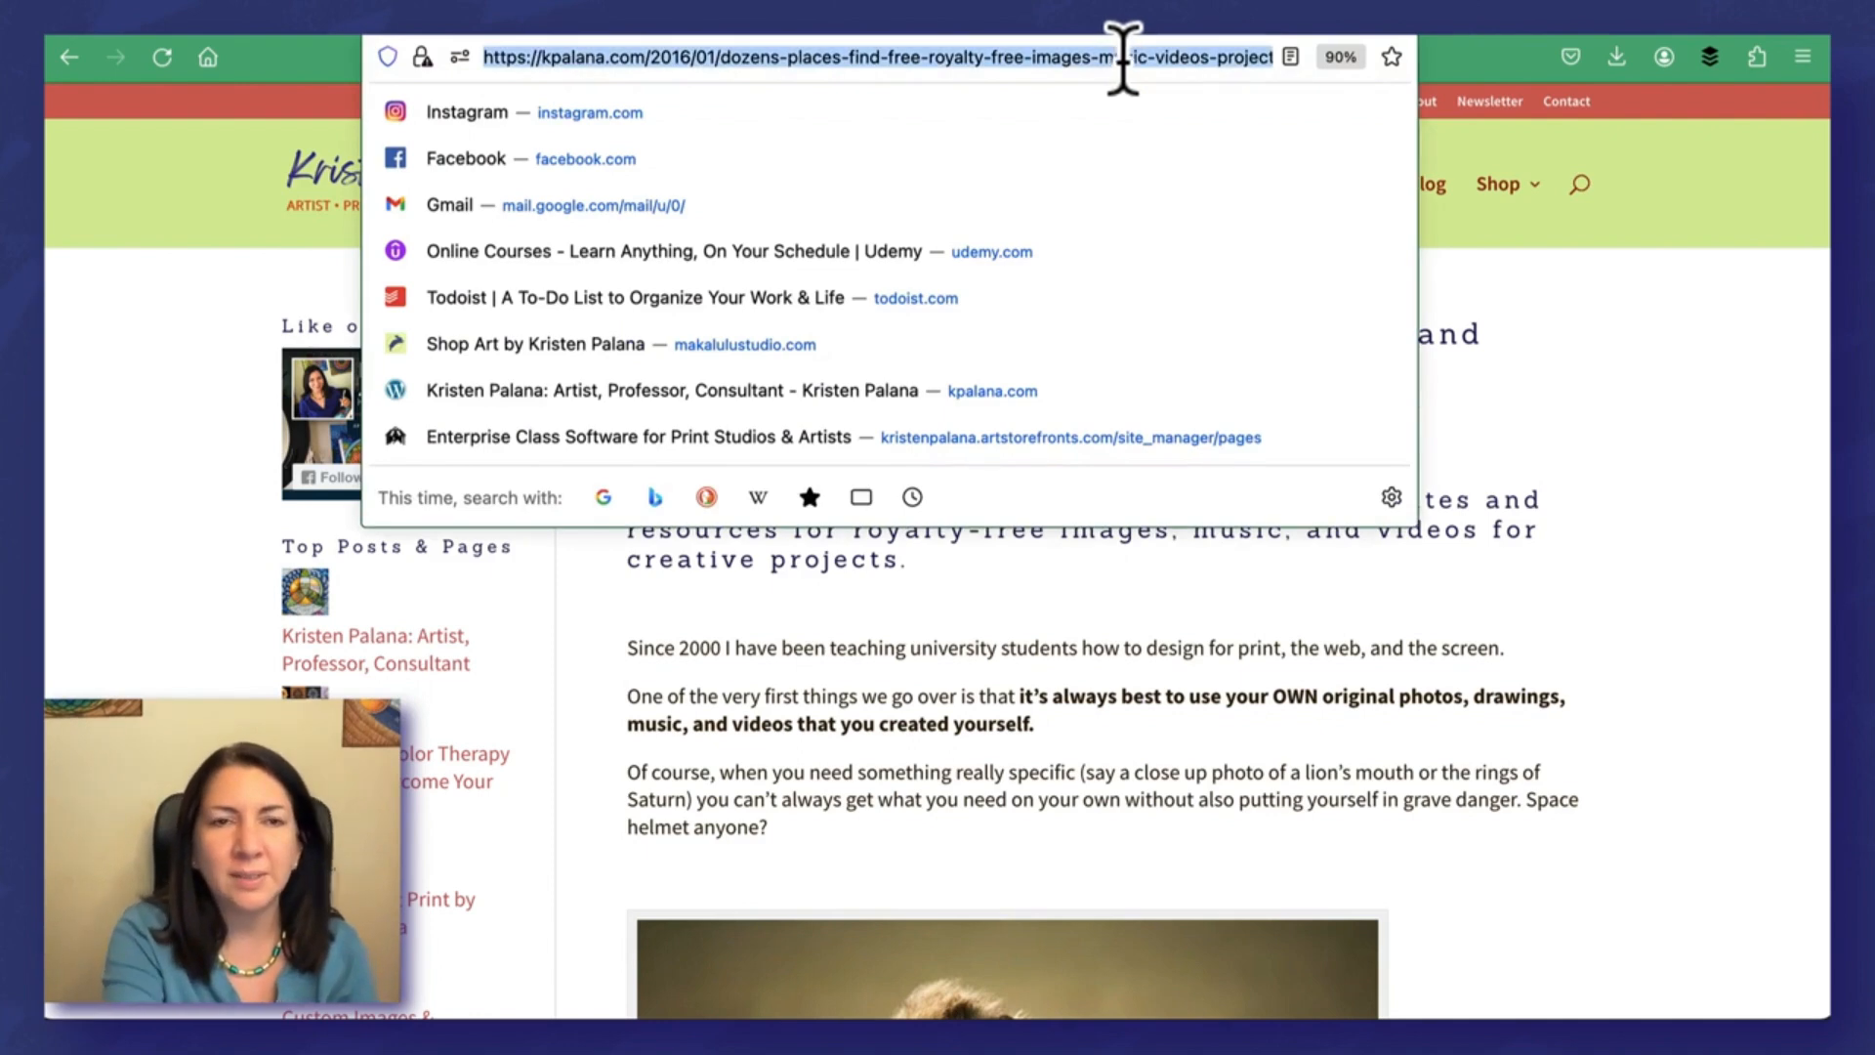
{"action": "left_click", "coordinate": [1573, 748]}
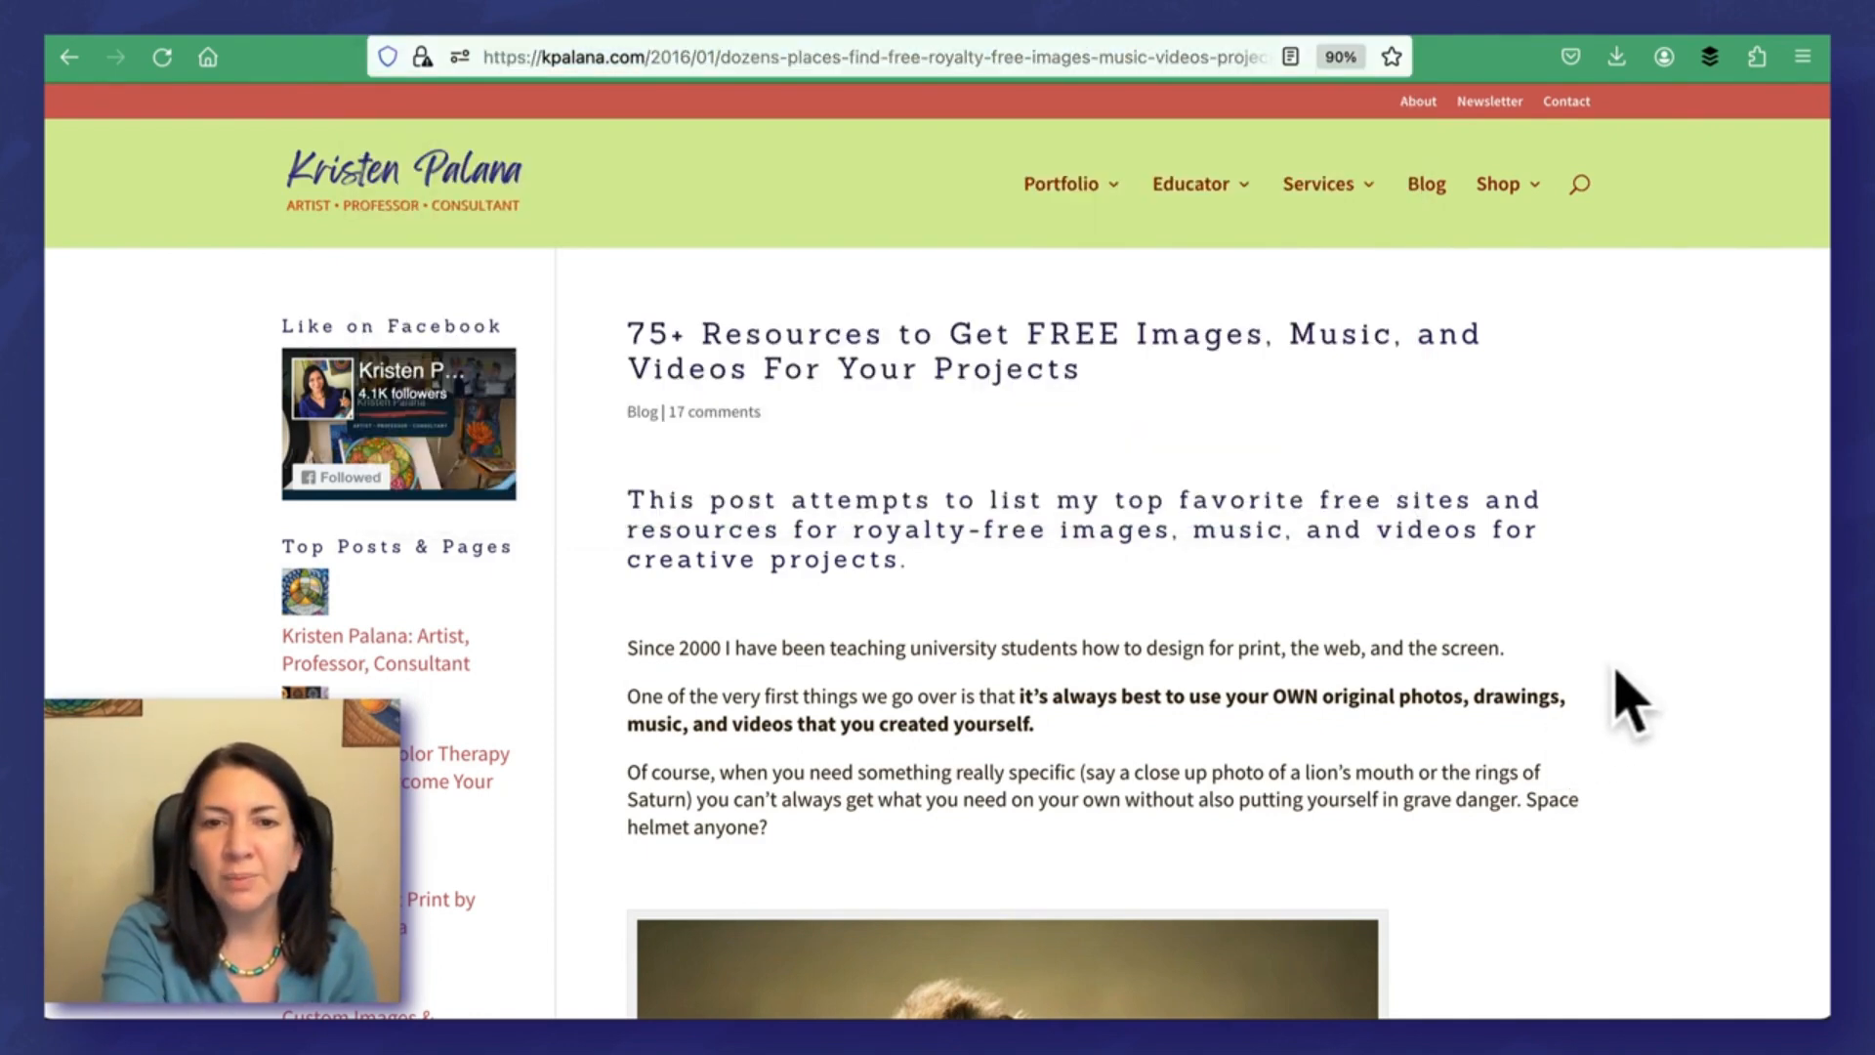
{"action": "scroll", "coordinate": [1104, 625], "scroll_direction": "down", "scroll_amount": 8}
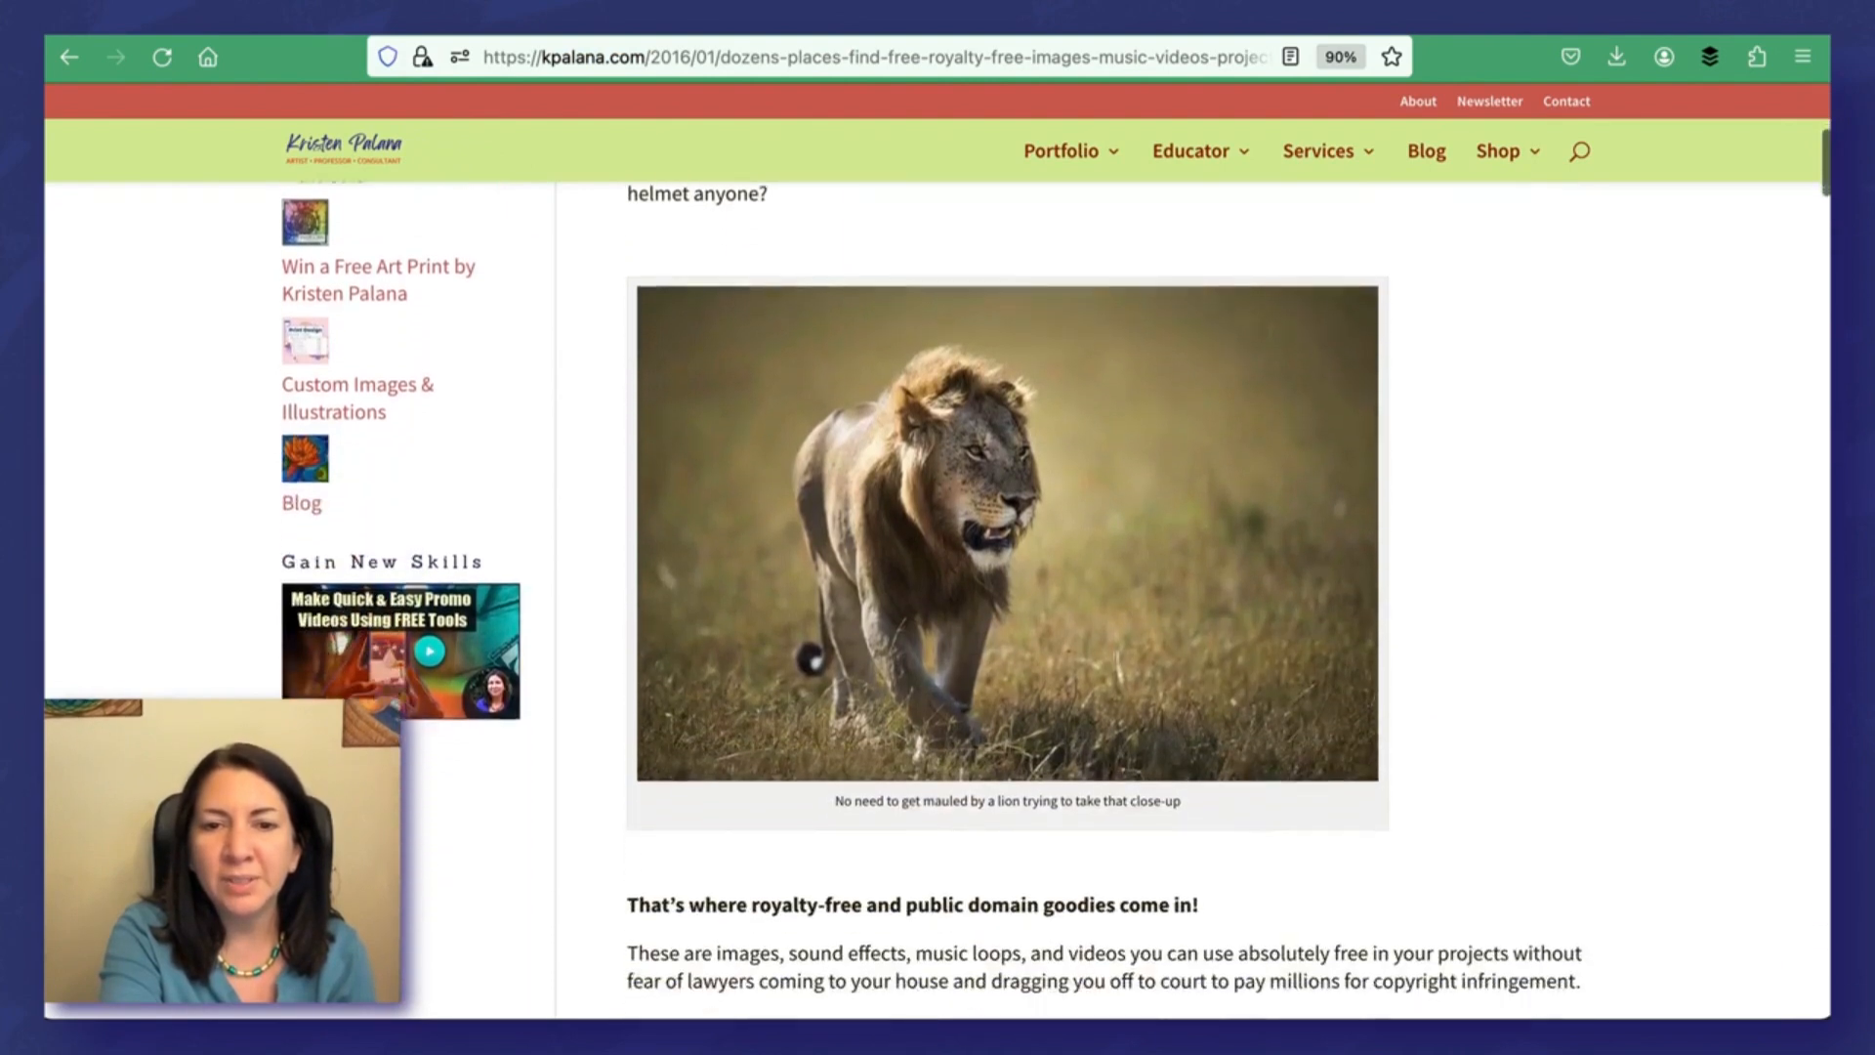
{"action": "scroll", "coordinate": [1055, 586], "scroll_direction": "down", "scroll_amount": 3}
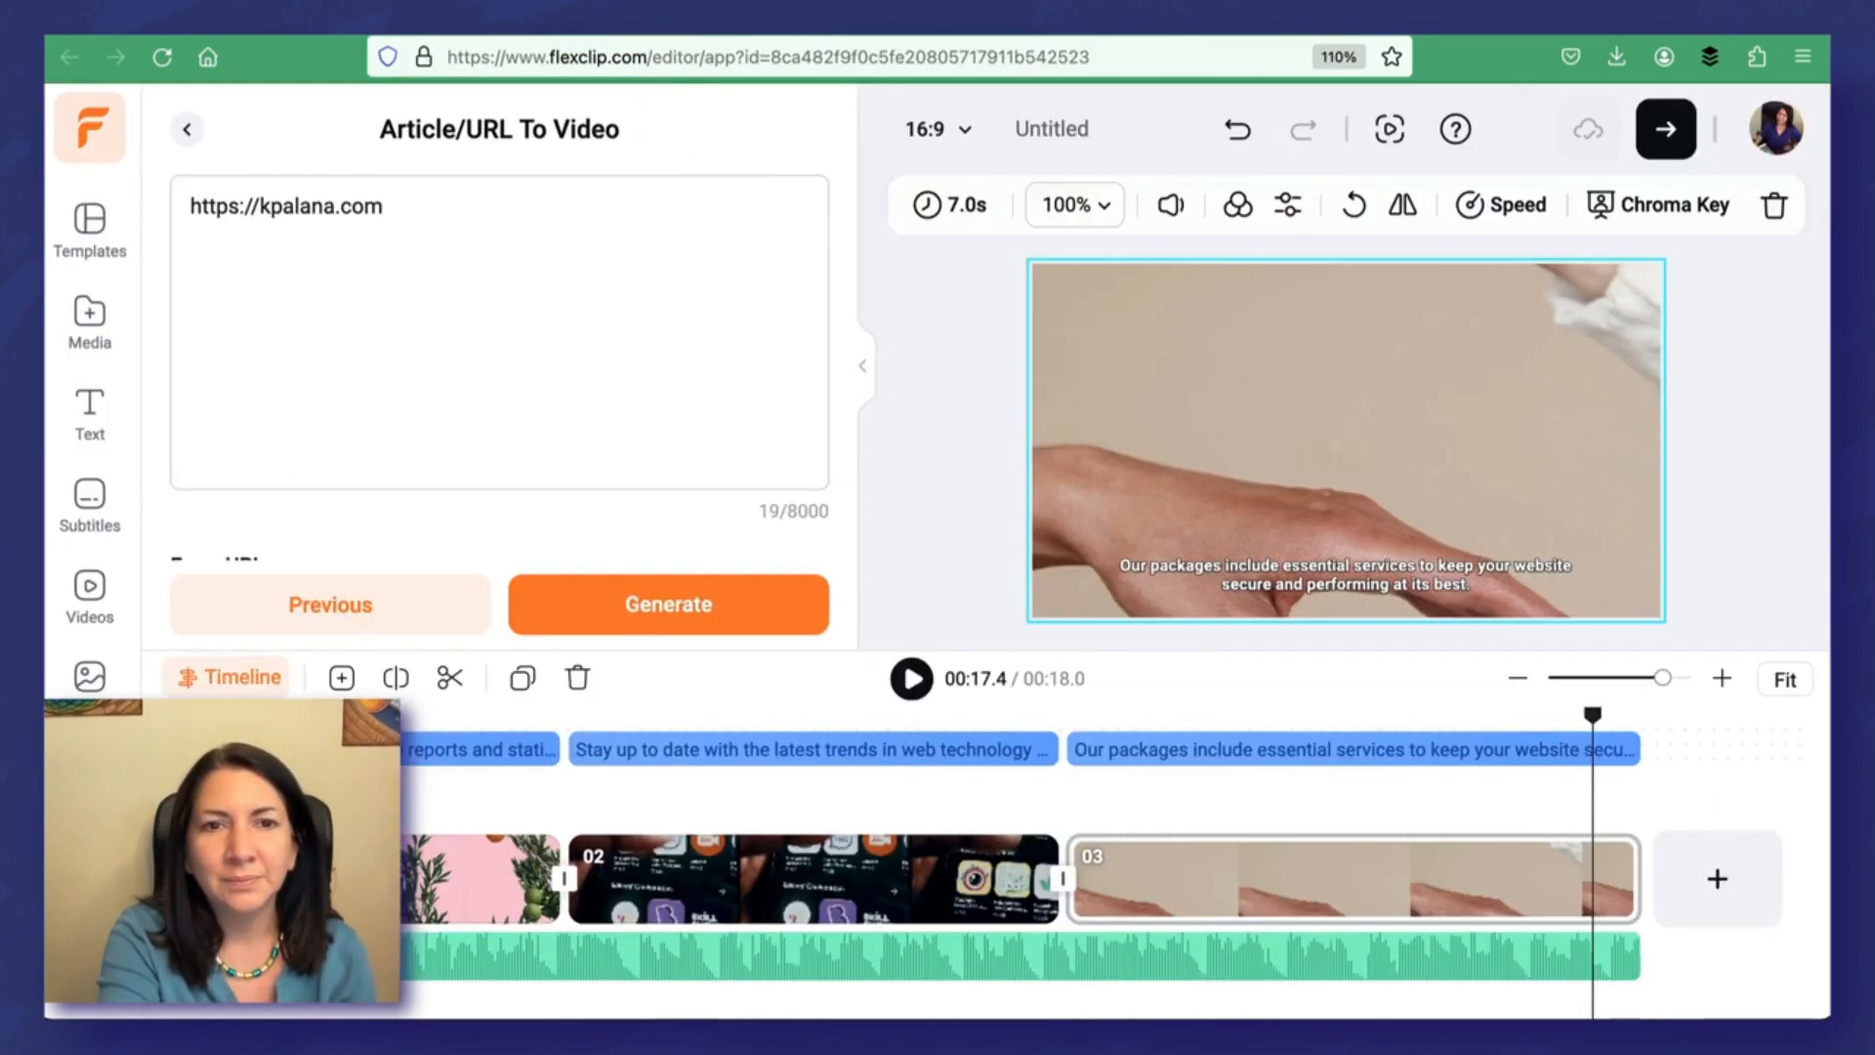
Step: Back in FlexClip, replace the article content with the 75+ Resources post's full web address and generate new scenes
{"action": "left_click_drag", "start_coordinate": [465, 209], "coordinate": [138, 196]}
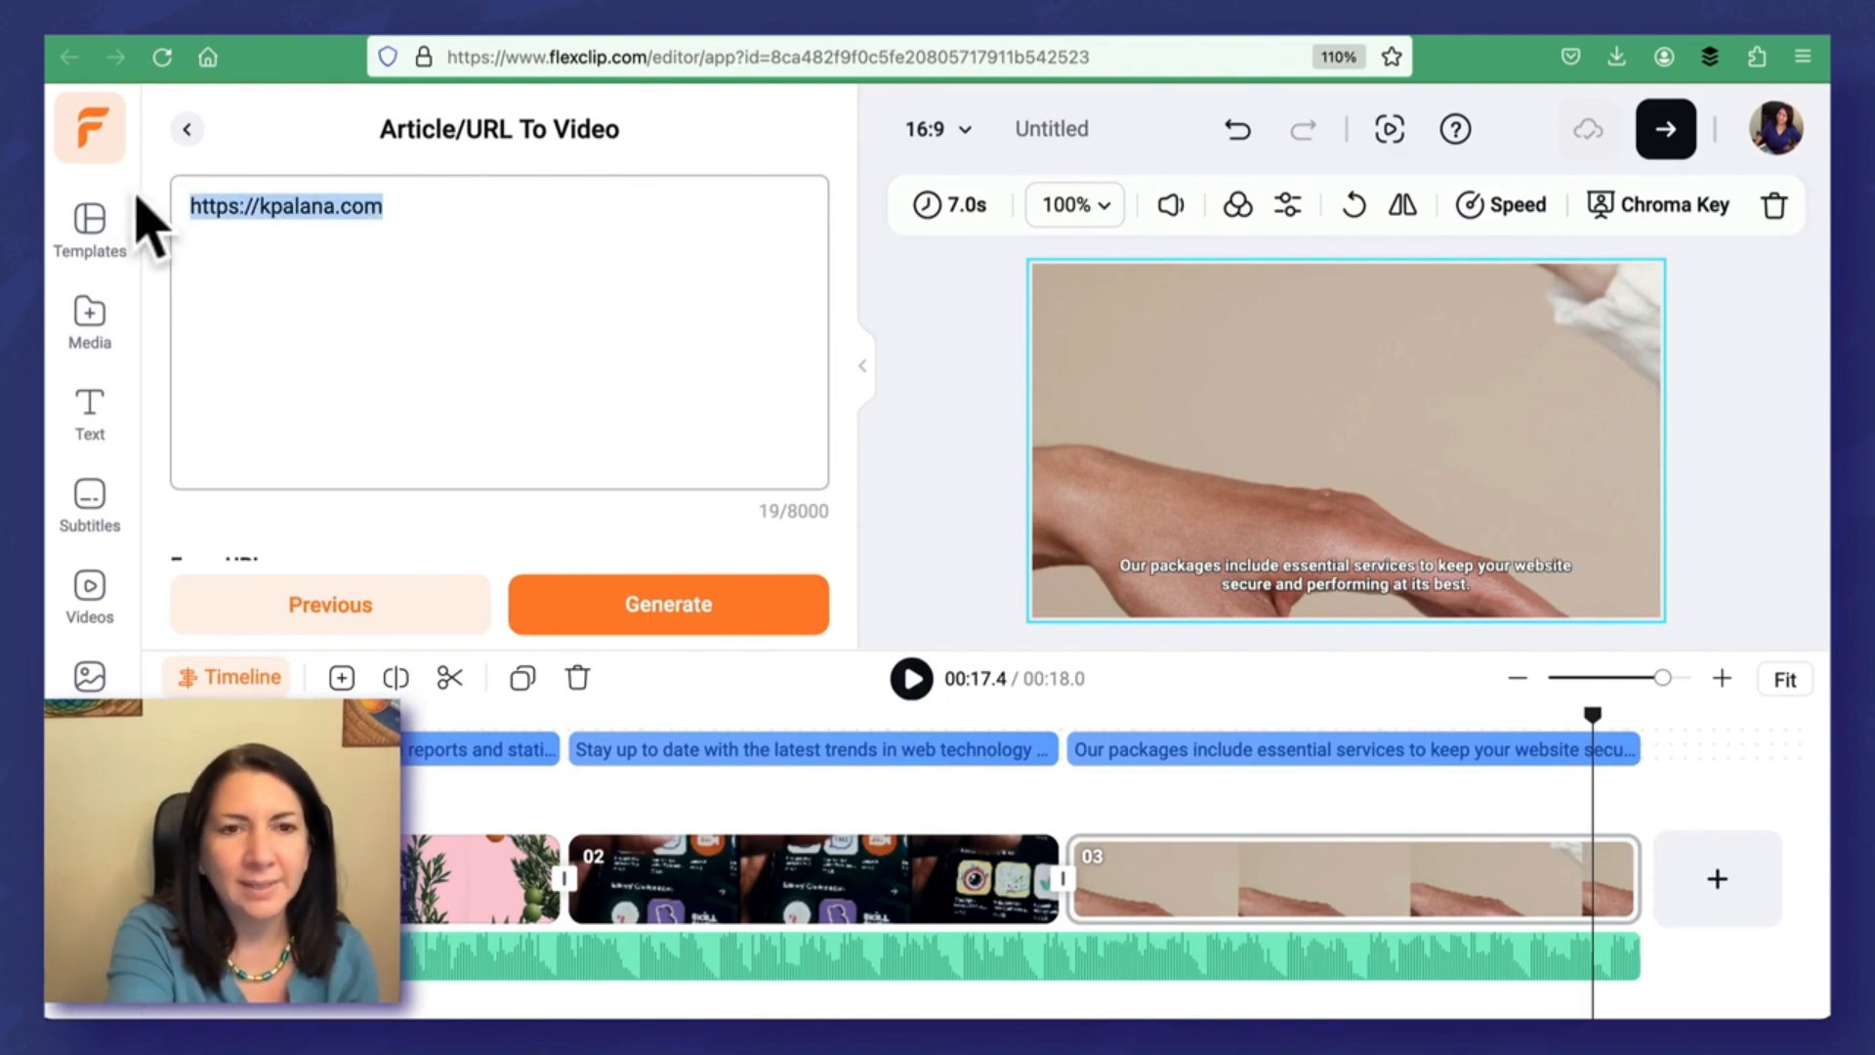
{"action": "type", "text": "https://kpalana.com/2016/01/dozens-places-find-free-royalty-free-images-music-videos-projects/"}
{"action": "left_click", "coordinate": [652, 613]}
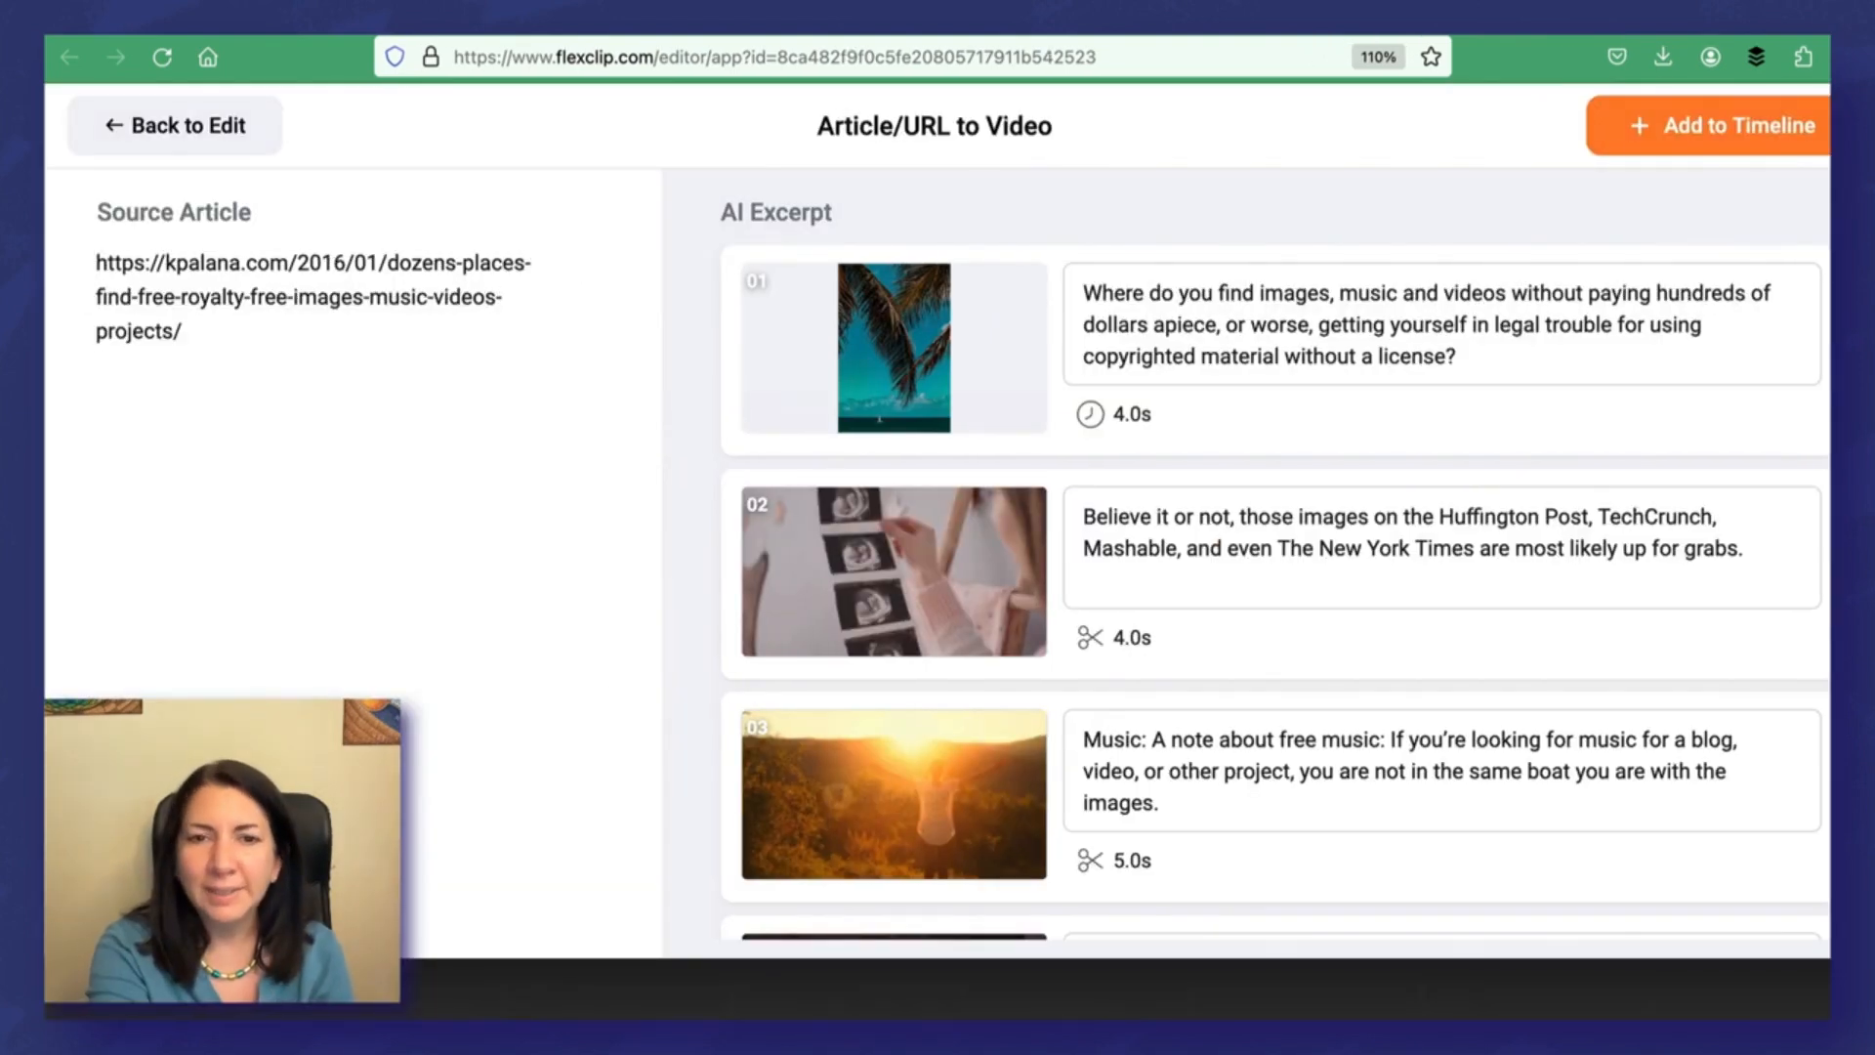
Step: Review the AI excerpt scenes and add them to the timeline with the Replace all option
{"action": "scroll", "coordinate": [1812, 918], "scroll_direction": "down", "scroll_amount": 2}
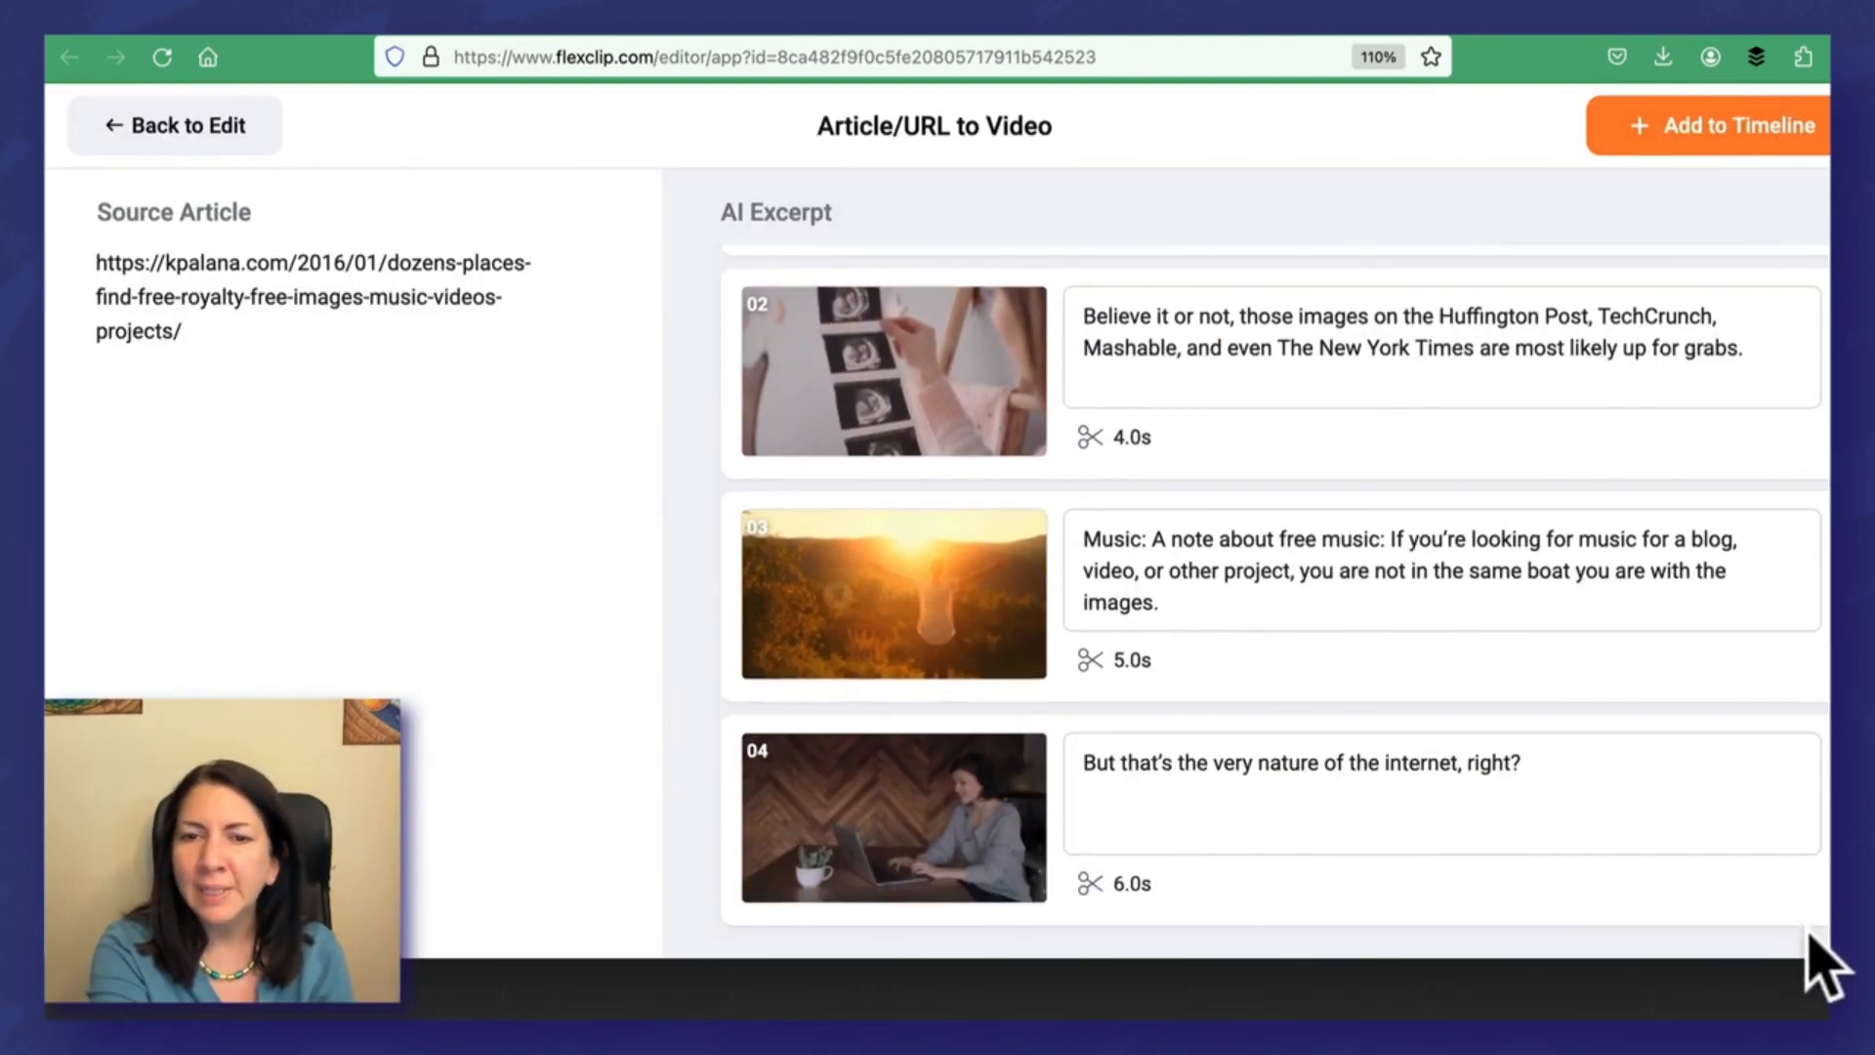
{"action": "scroll", "coordinate": [1825, 781], "scroll_direction": "up", "scroll_amount": 2}
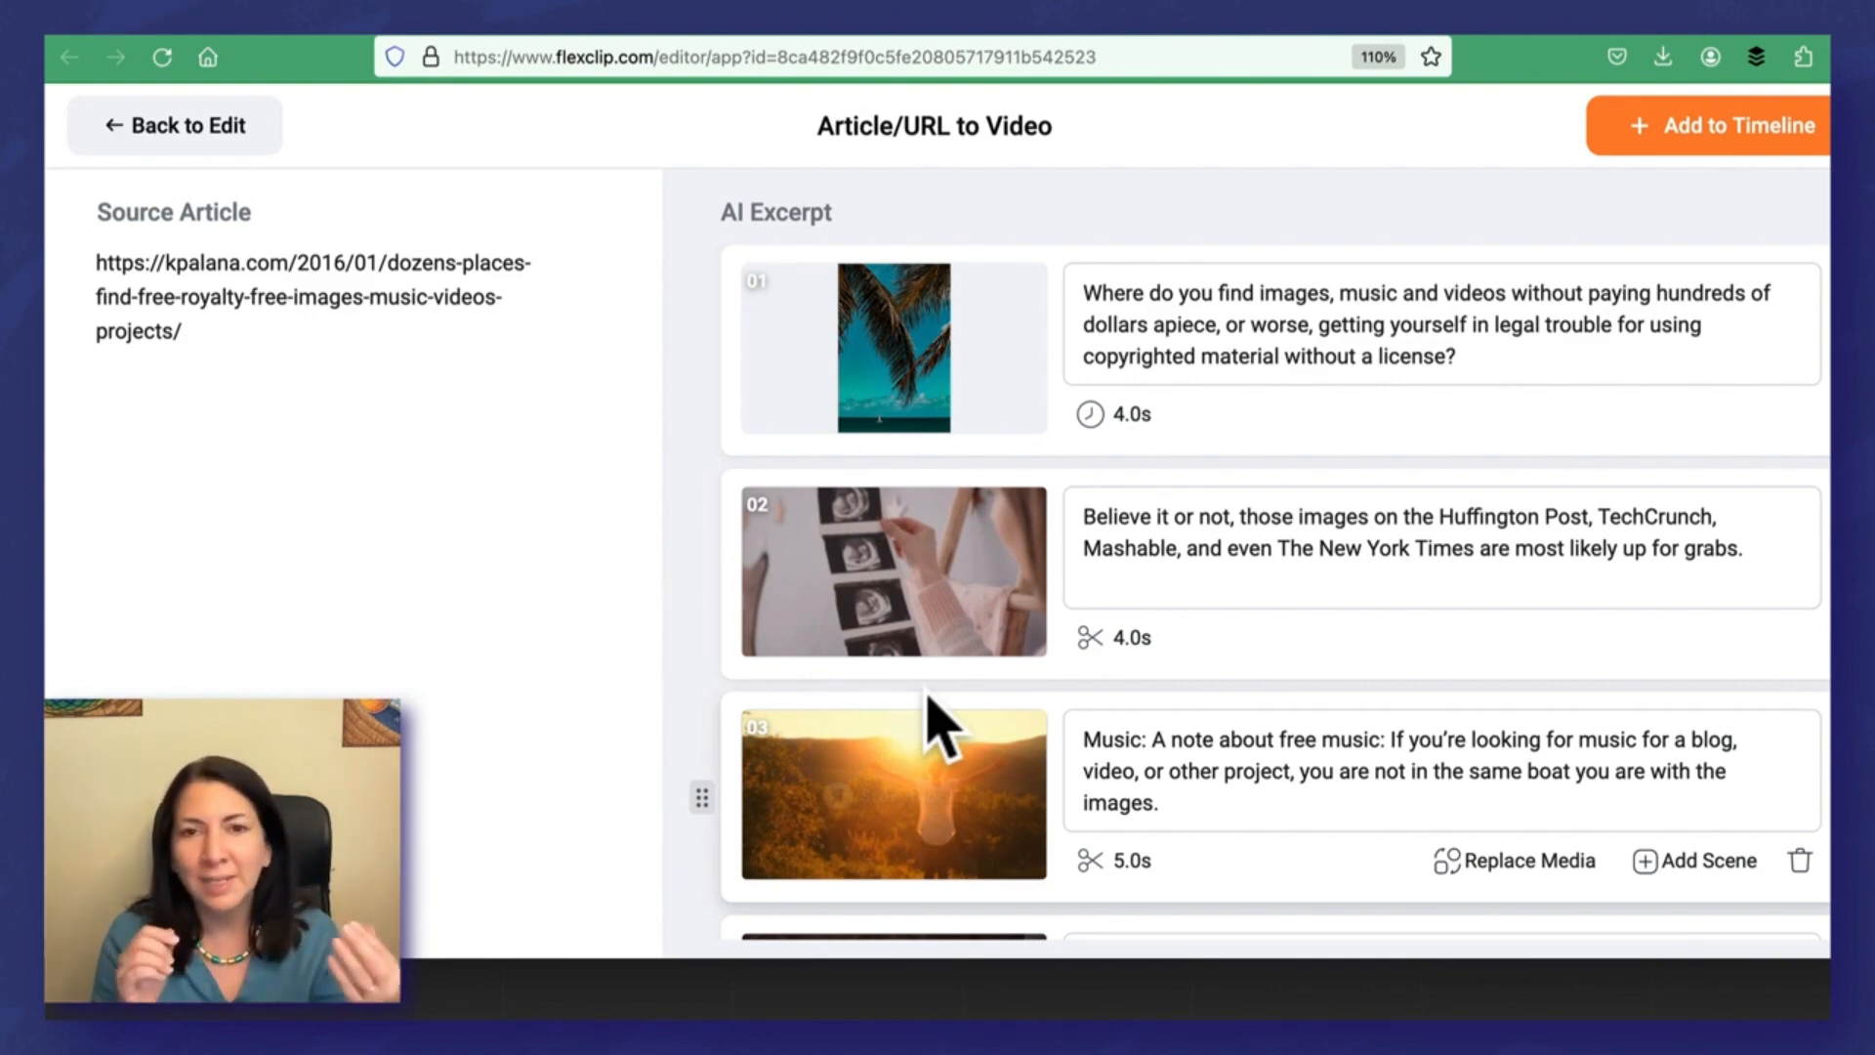
{"action": "mouse_move", "coordinate": [891, 472]}
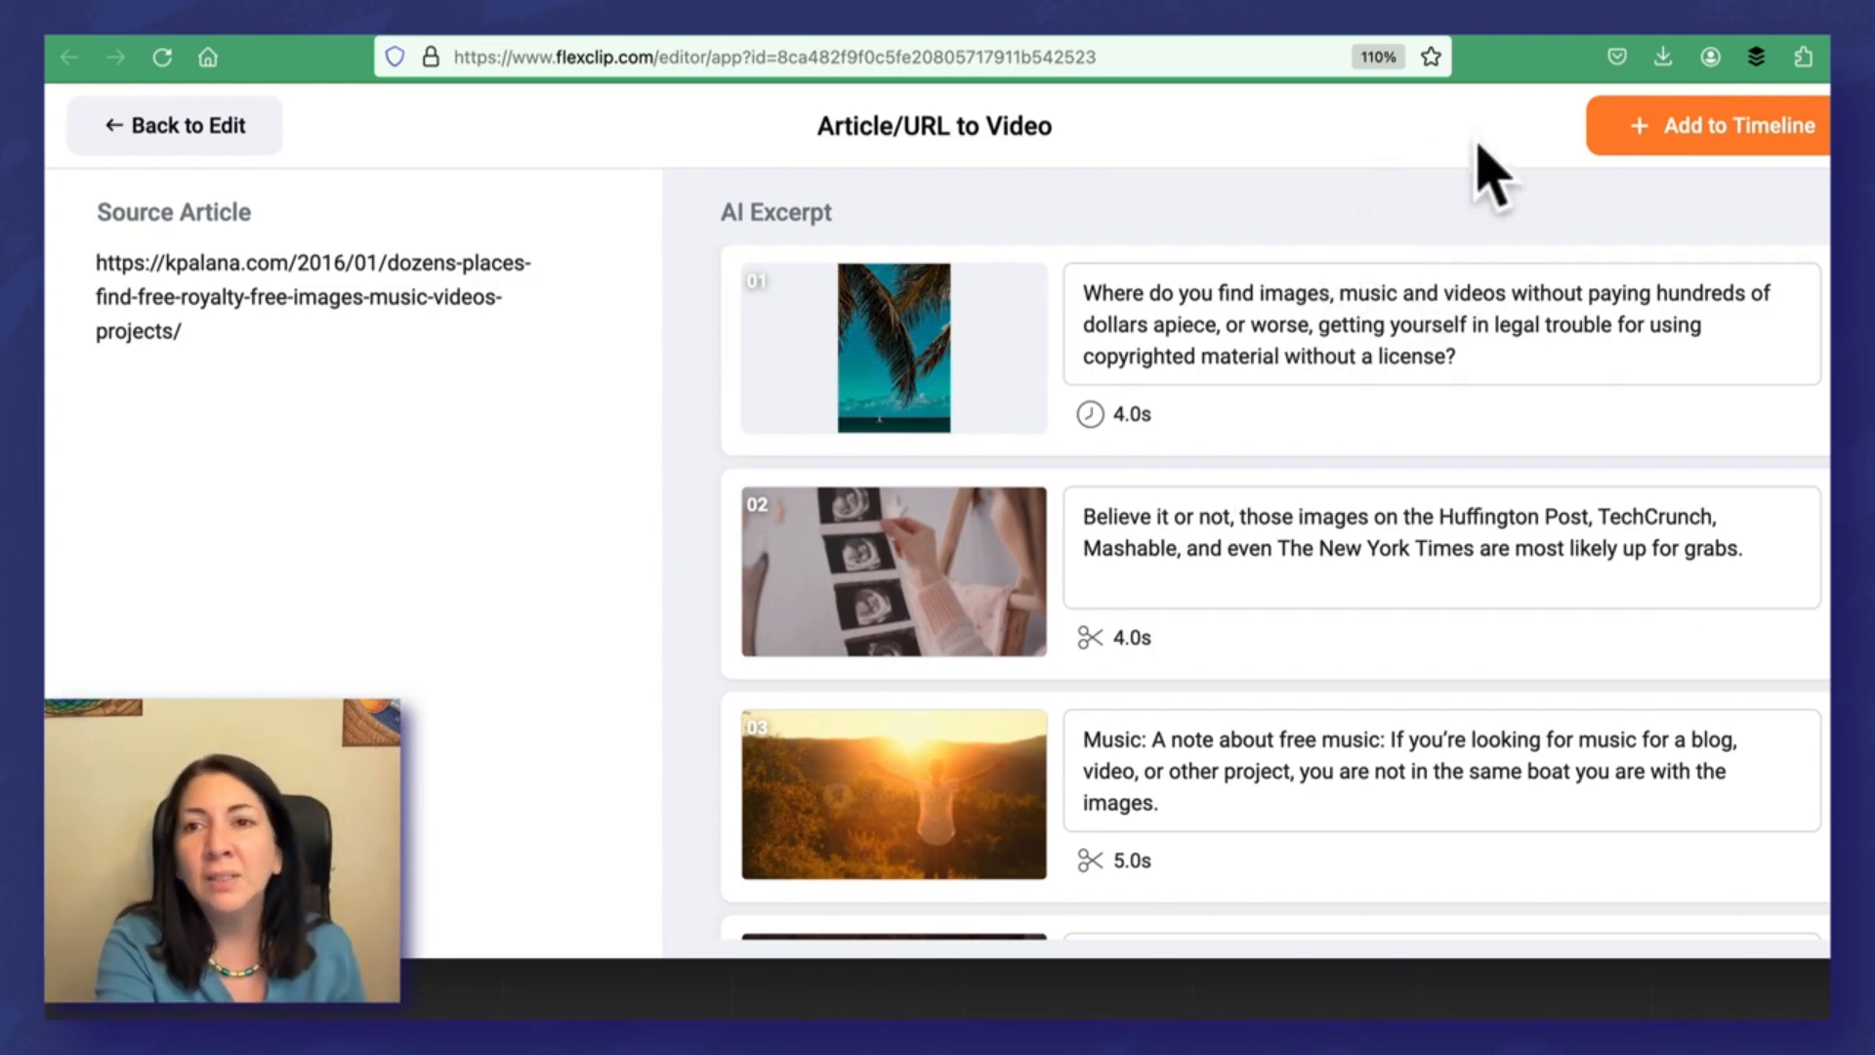
{"action": "left_click", "coordinate": [1690, 147]}
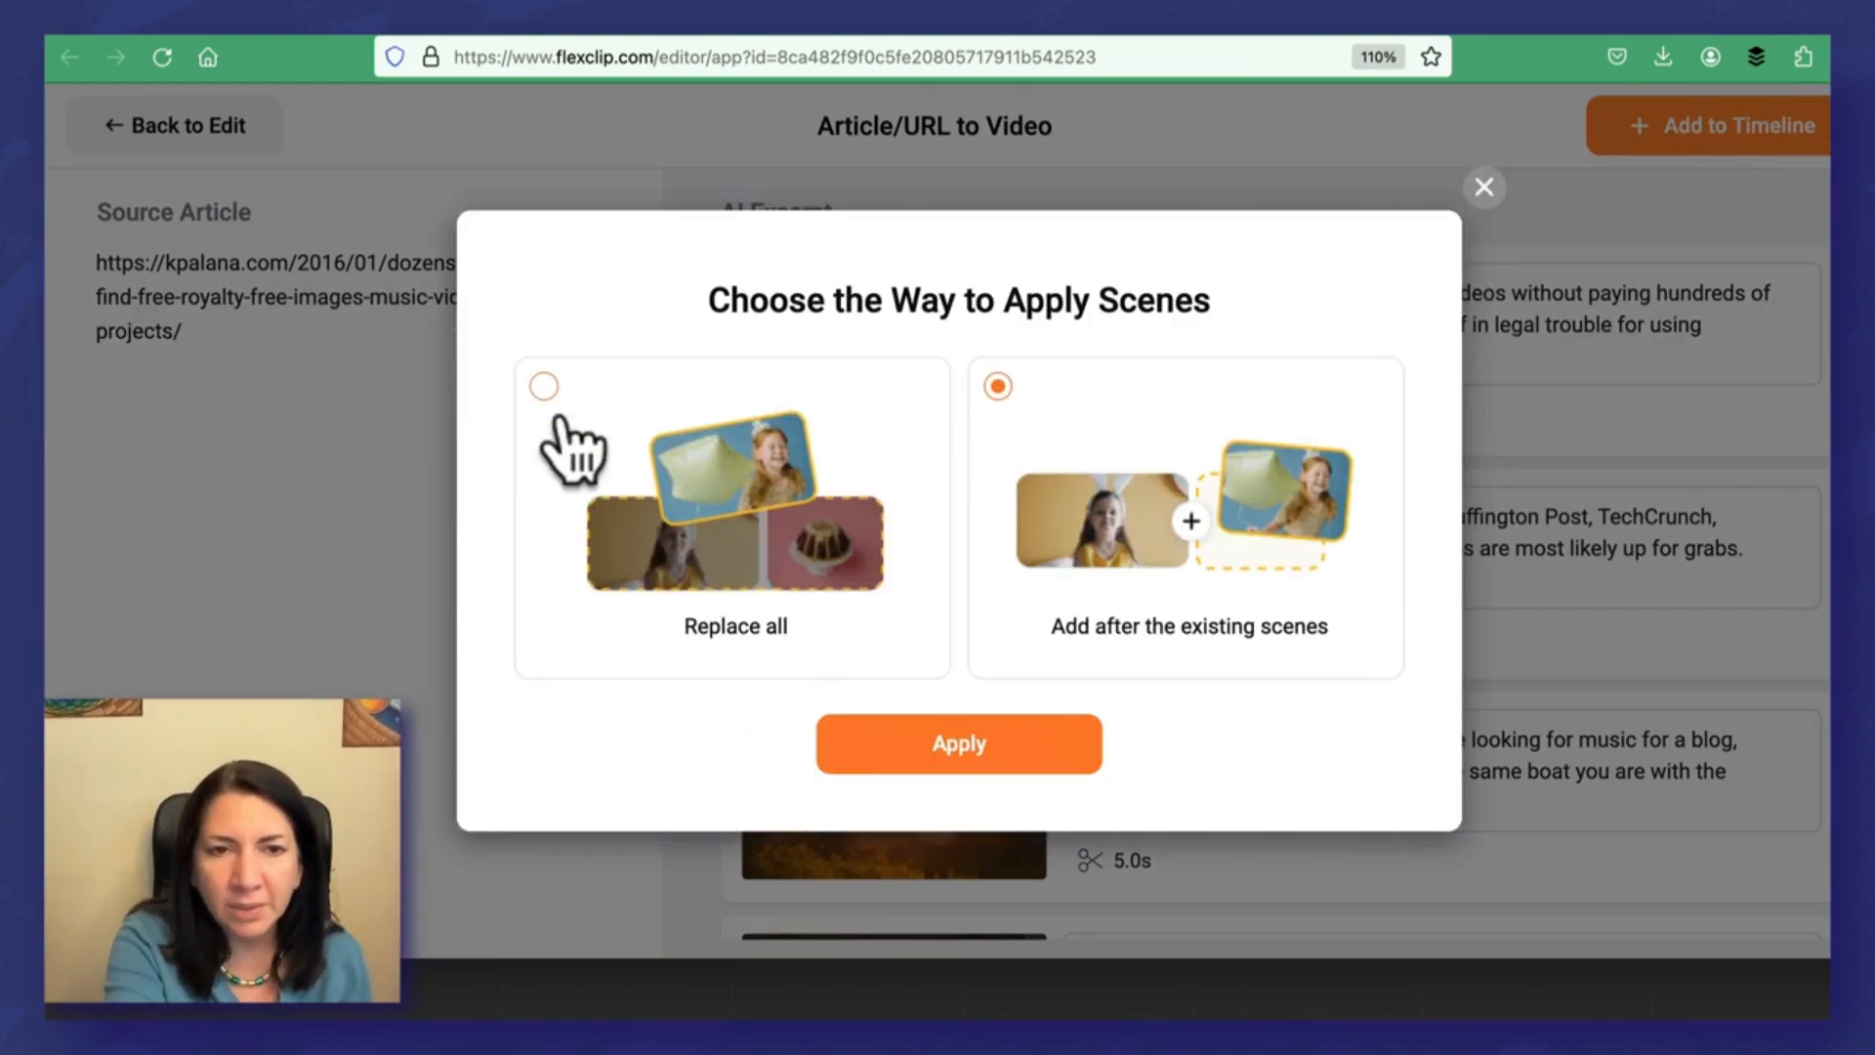
{"action": "left_click", "coordinate": [545, 387]}
{"action": "left_click", "coordinate": [968, 760]}
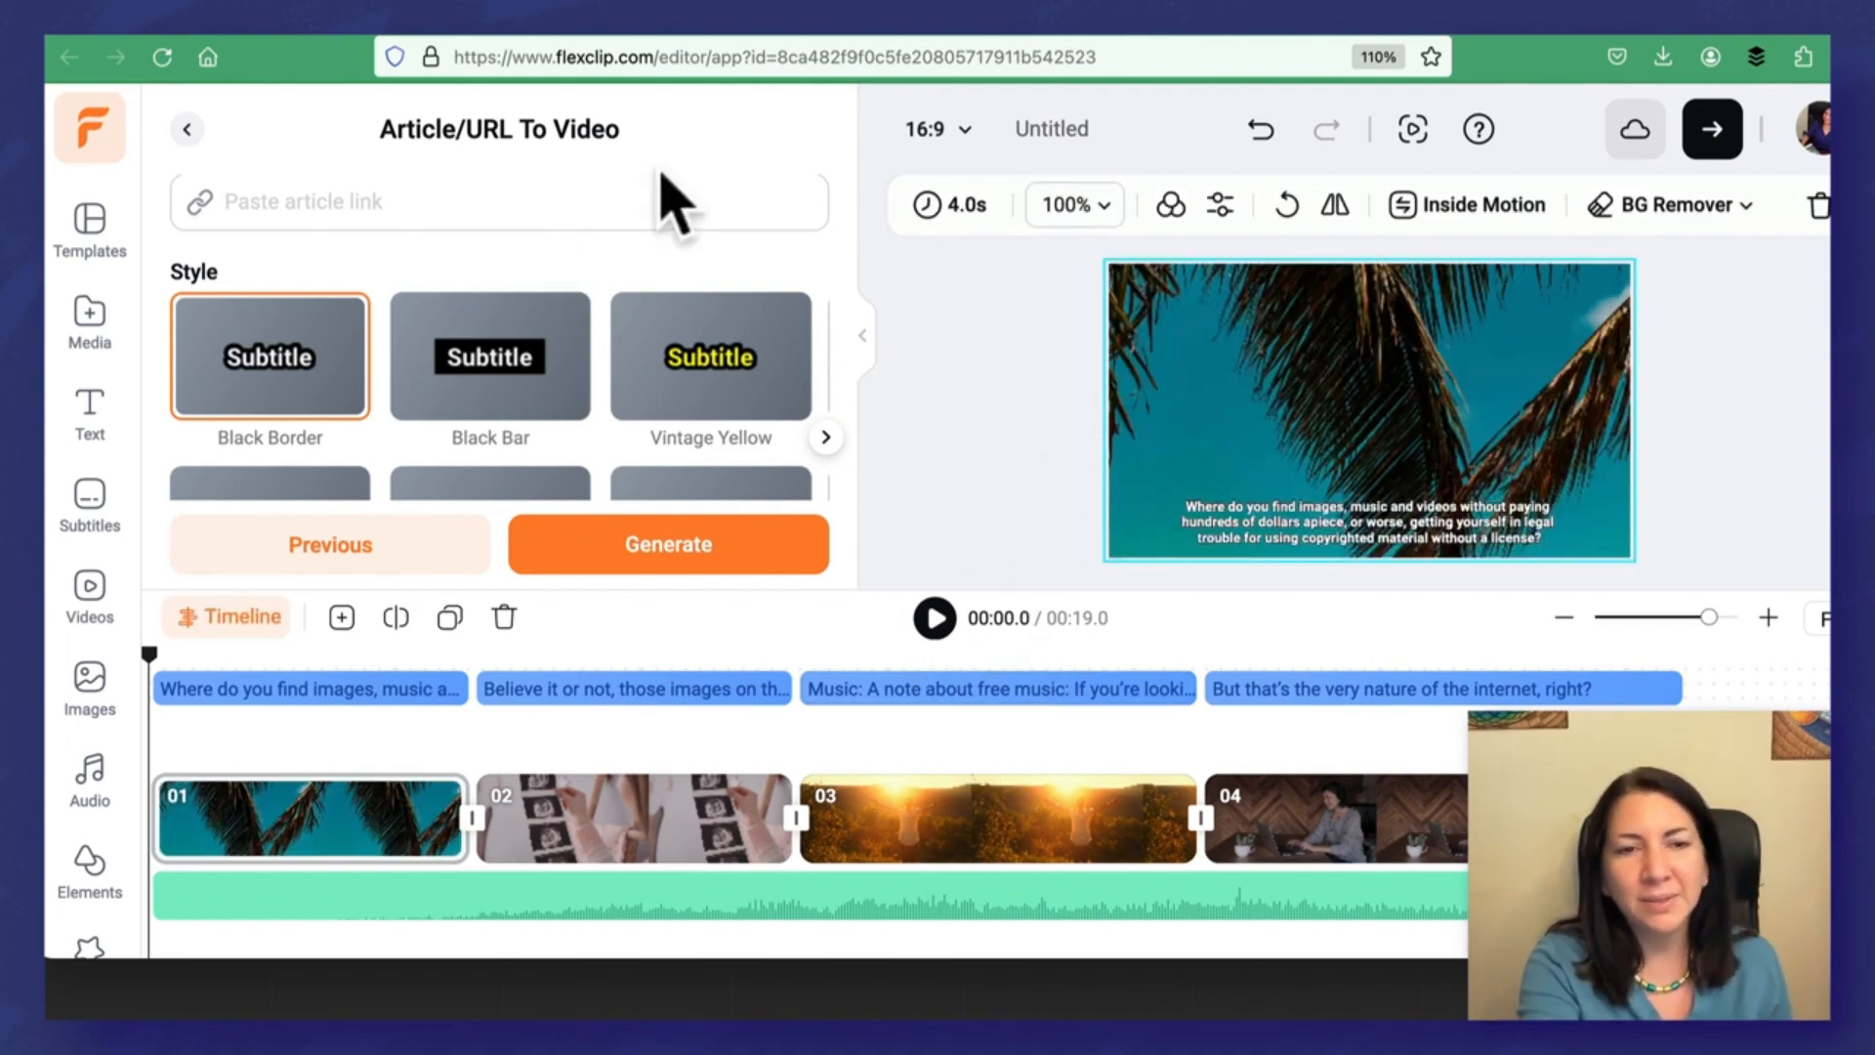
Step: Leave the current project without saving and start a new AI Text to Video project
{"action": "left_click", "coordinate": [95, 137]}
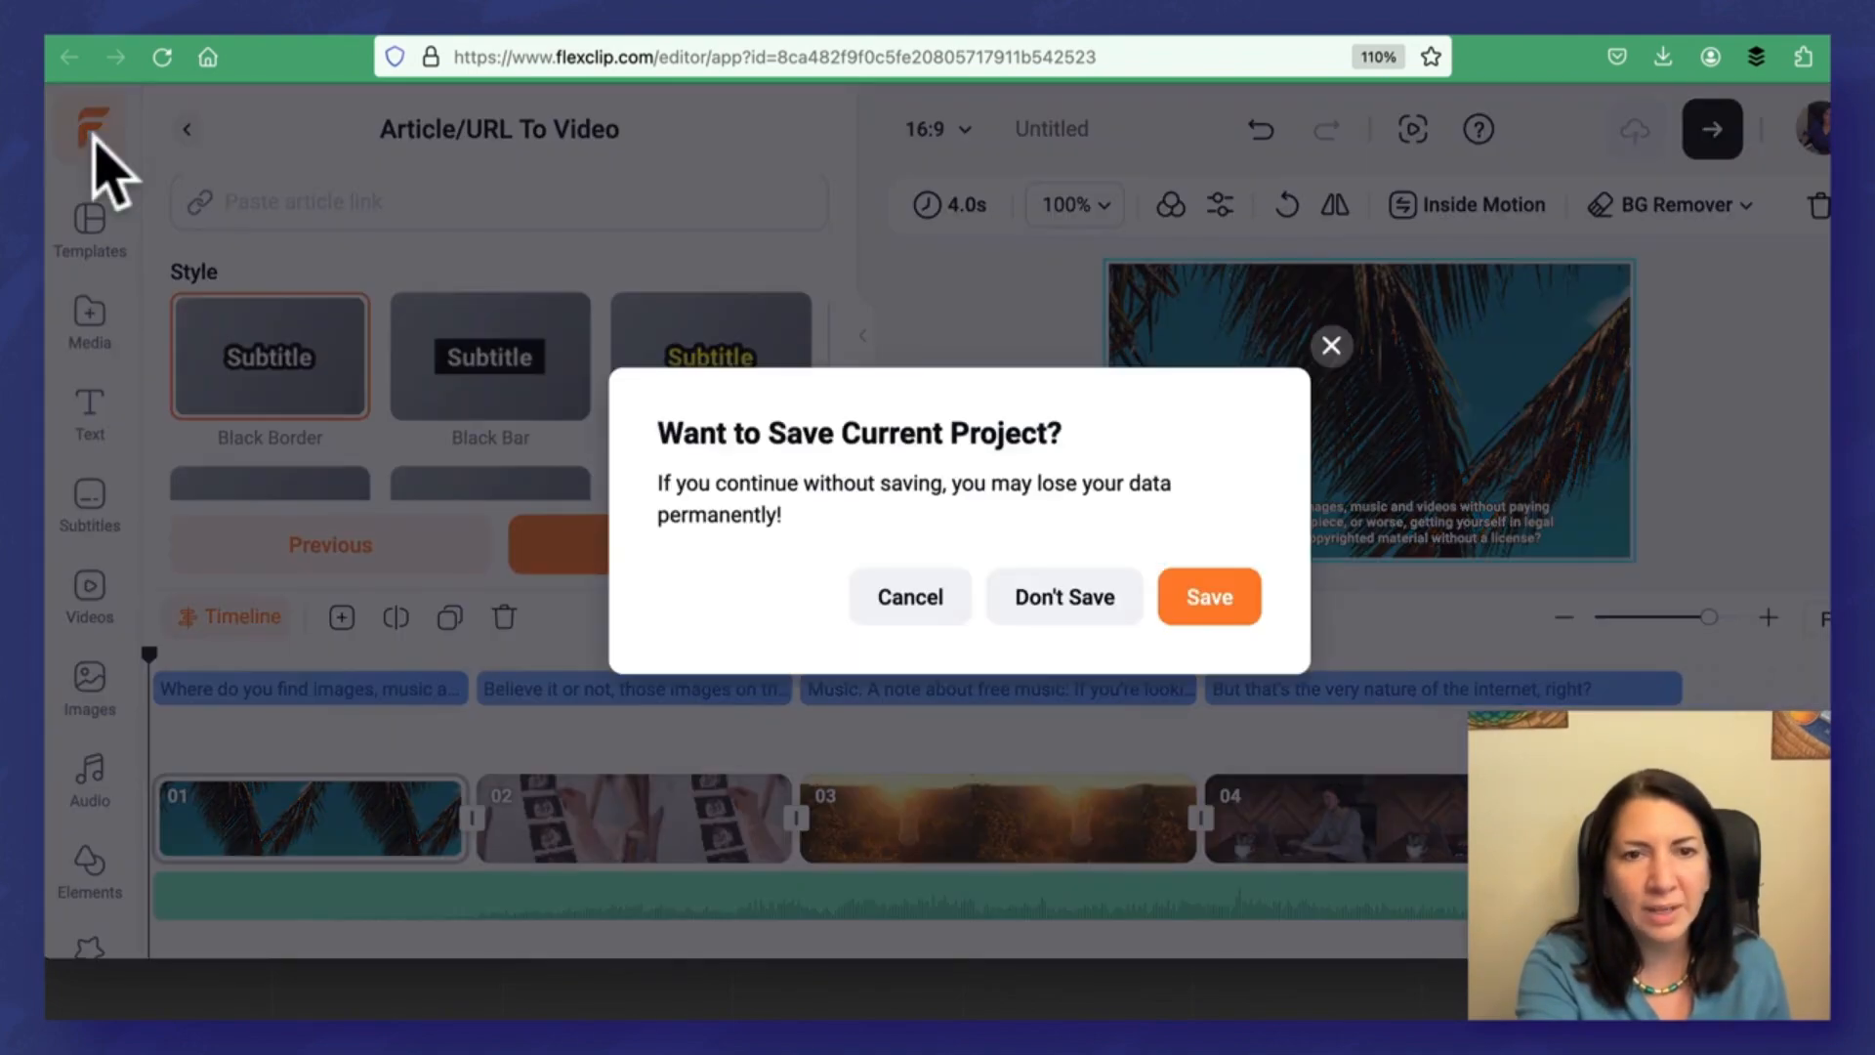
{"action": "left_click", "coordinate": [1094, 613]}
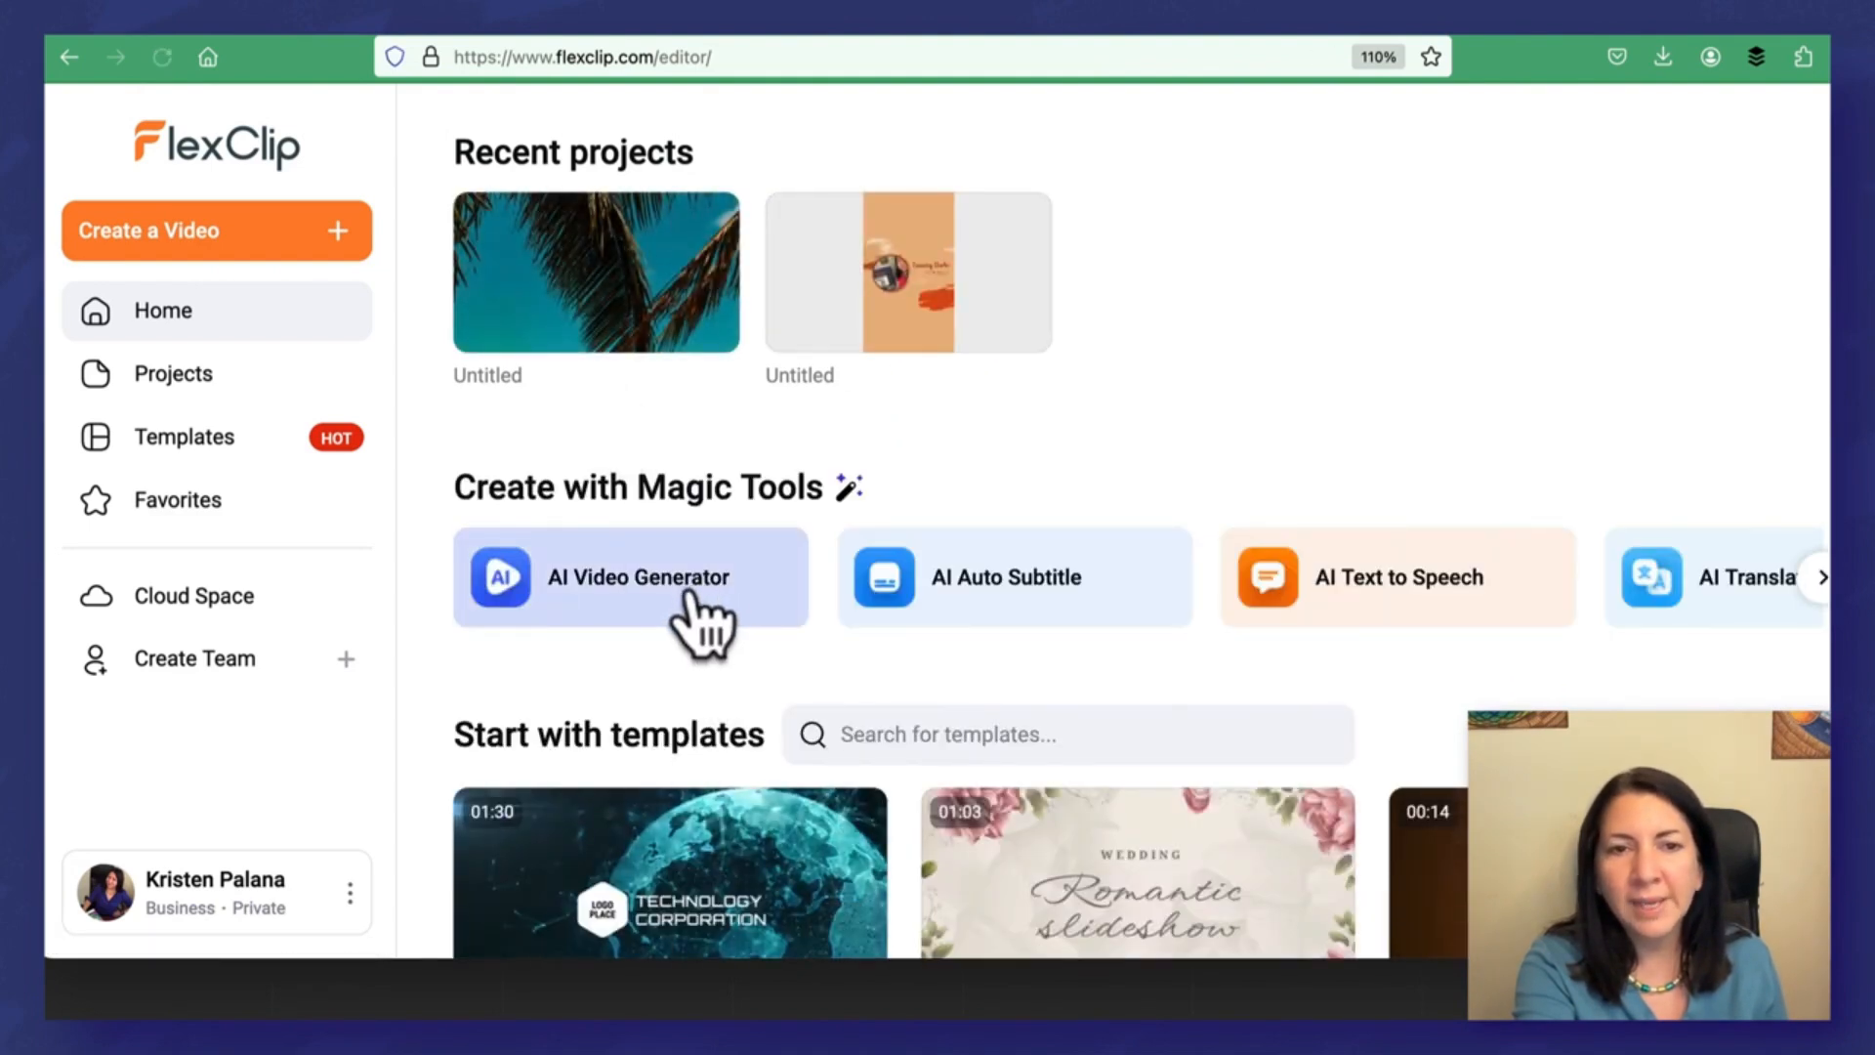
{"action": "left_click", "coordinate": [693, 592]}
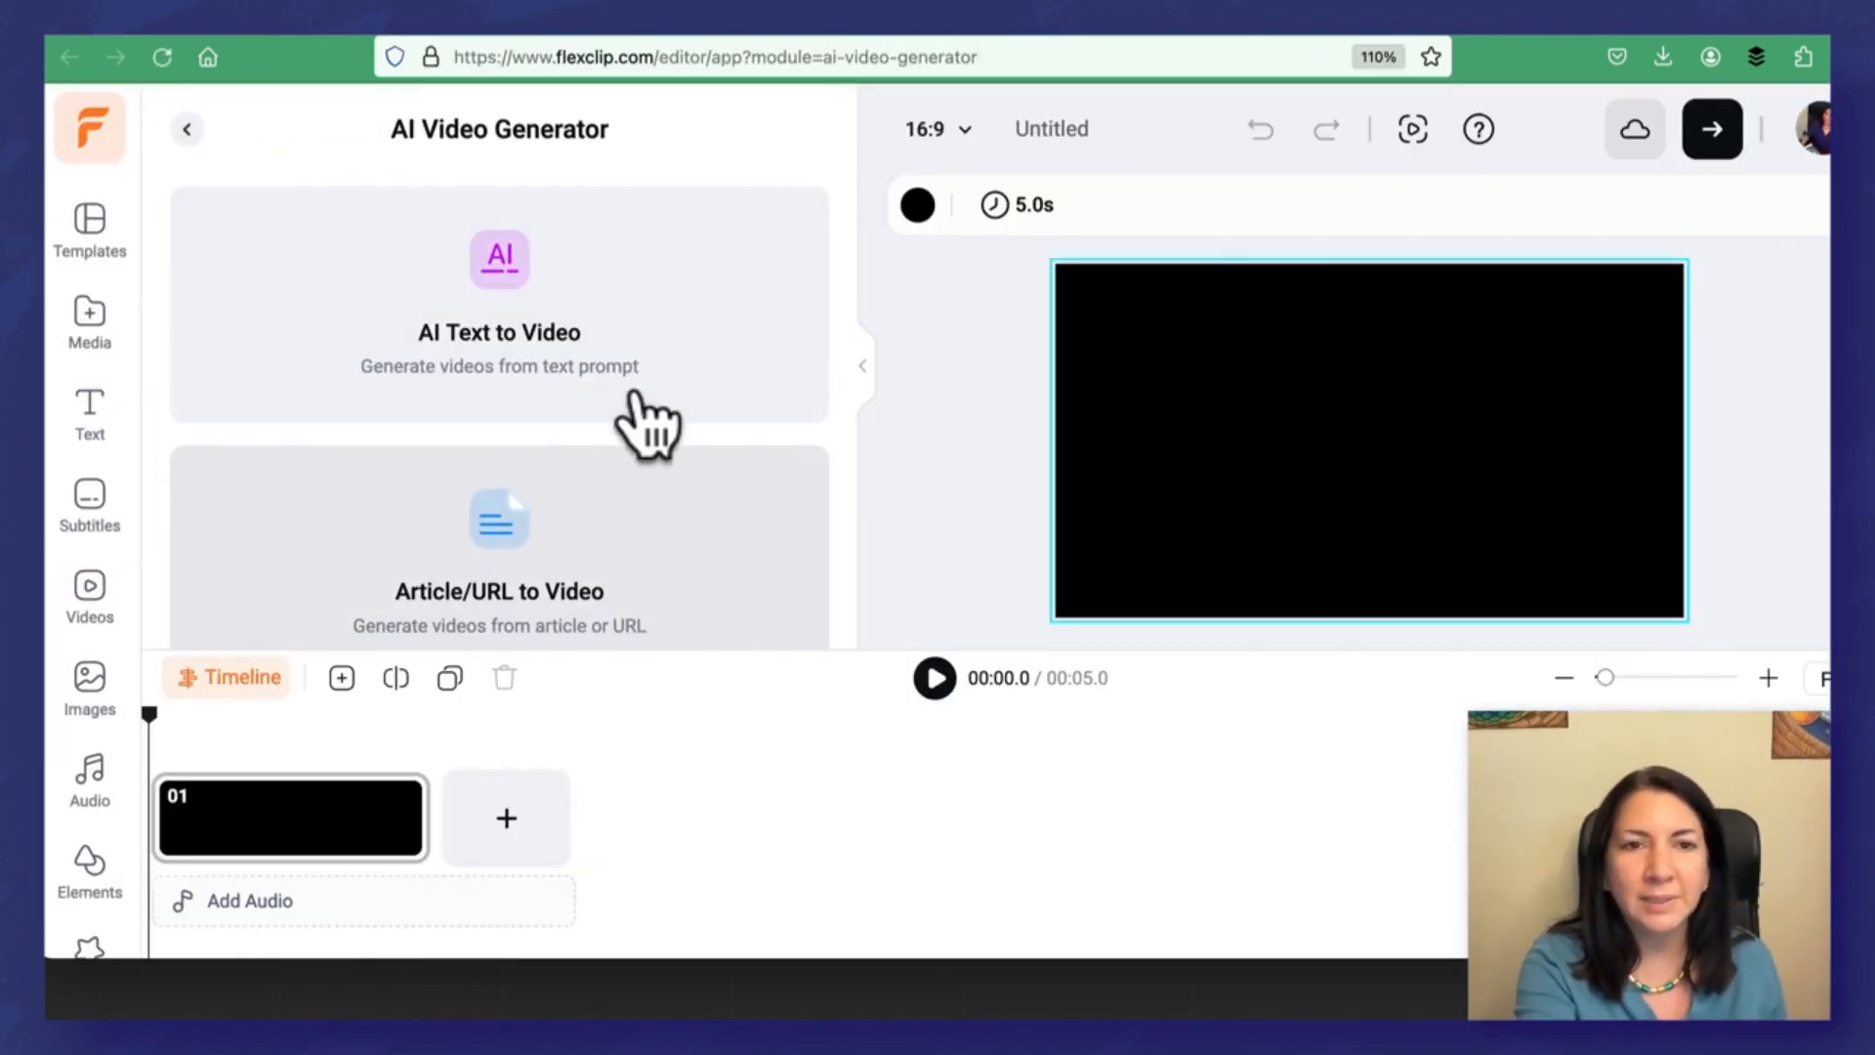
{"action": "left_click", "coordinate": [597, 376]}
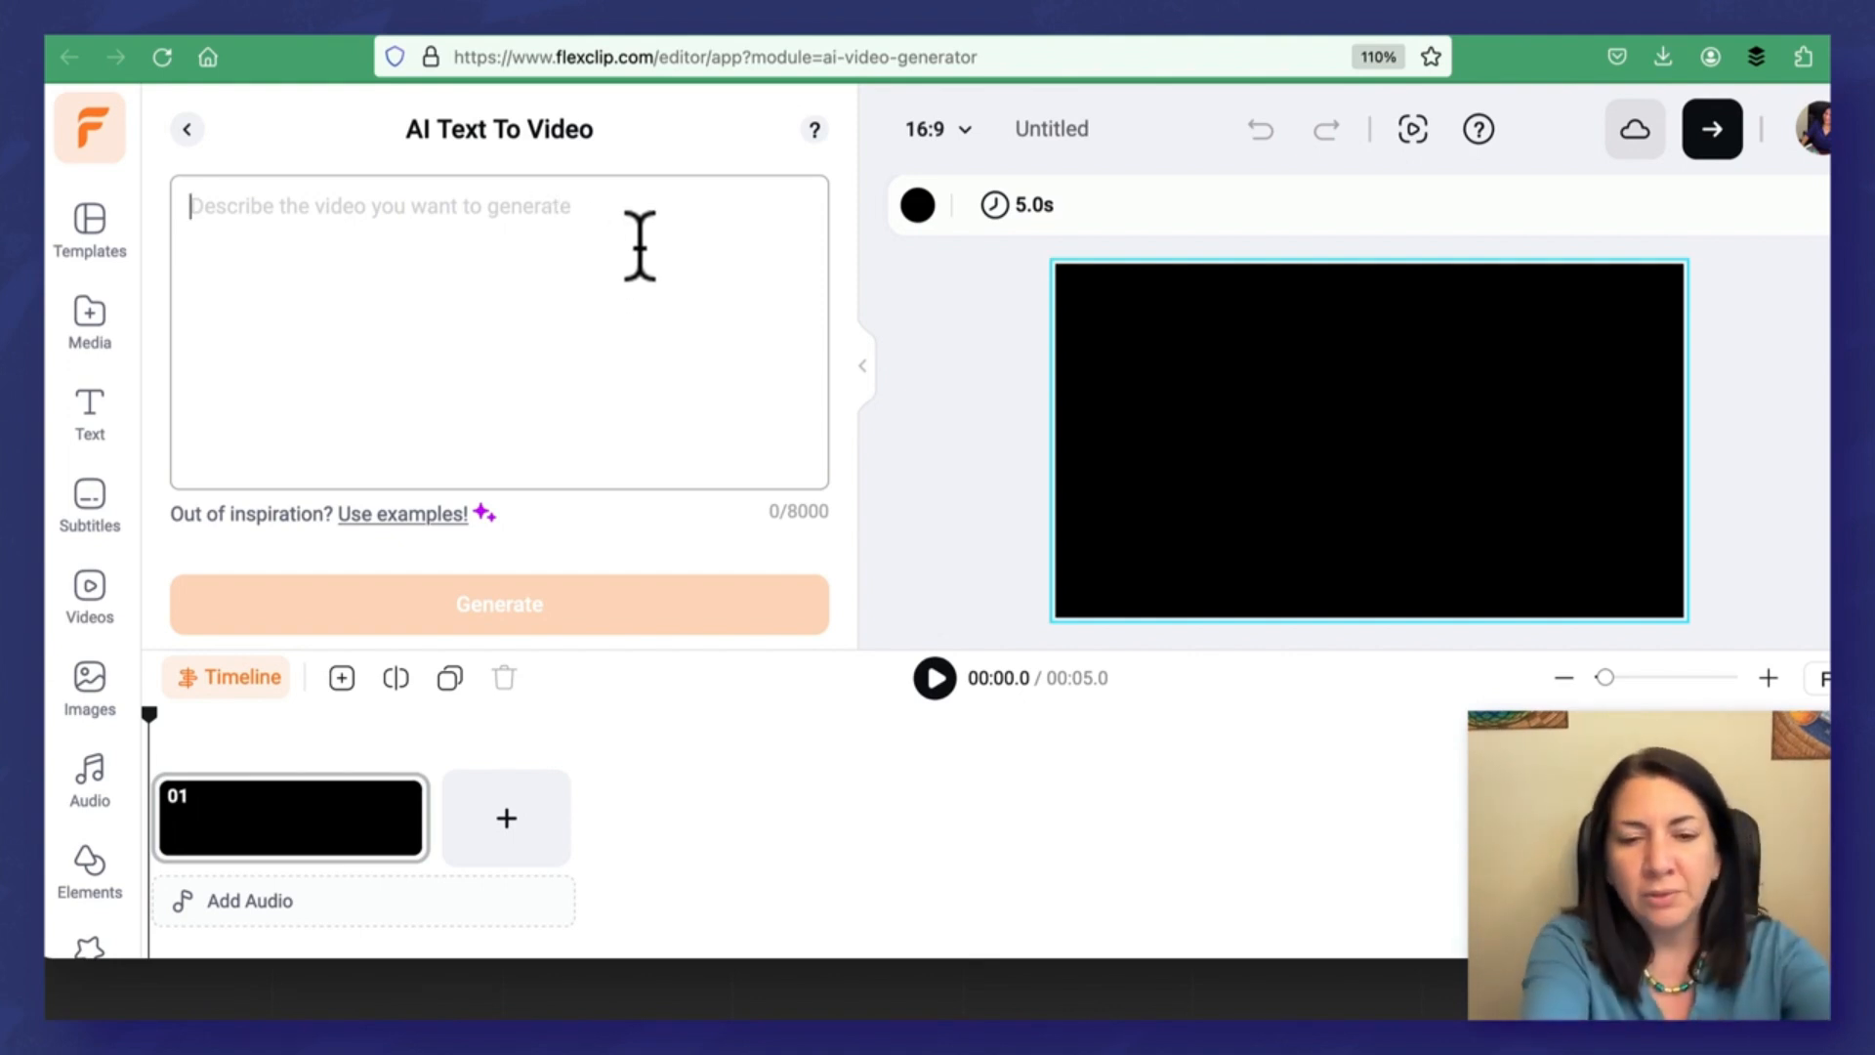
Step: Generate scenes from the prompt "a video about being creative for people who do not feel they are artists or creative. It should be light, fun, and inspiring."
{"action": "type", "text": "a video"}
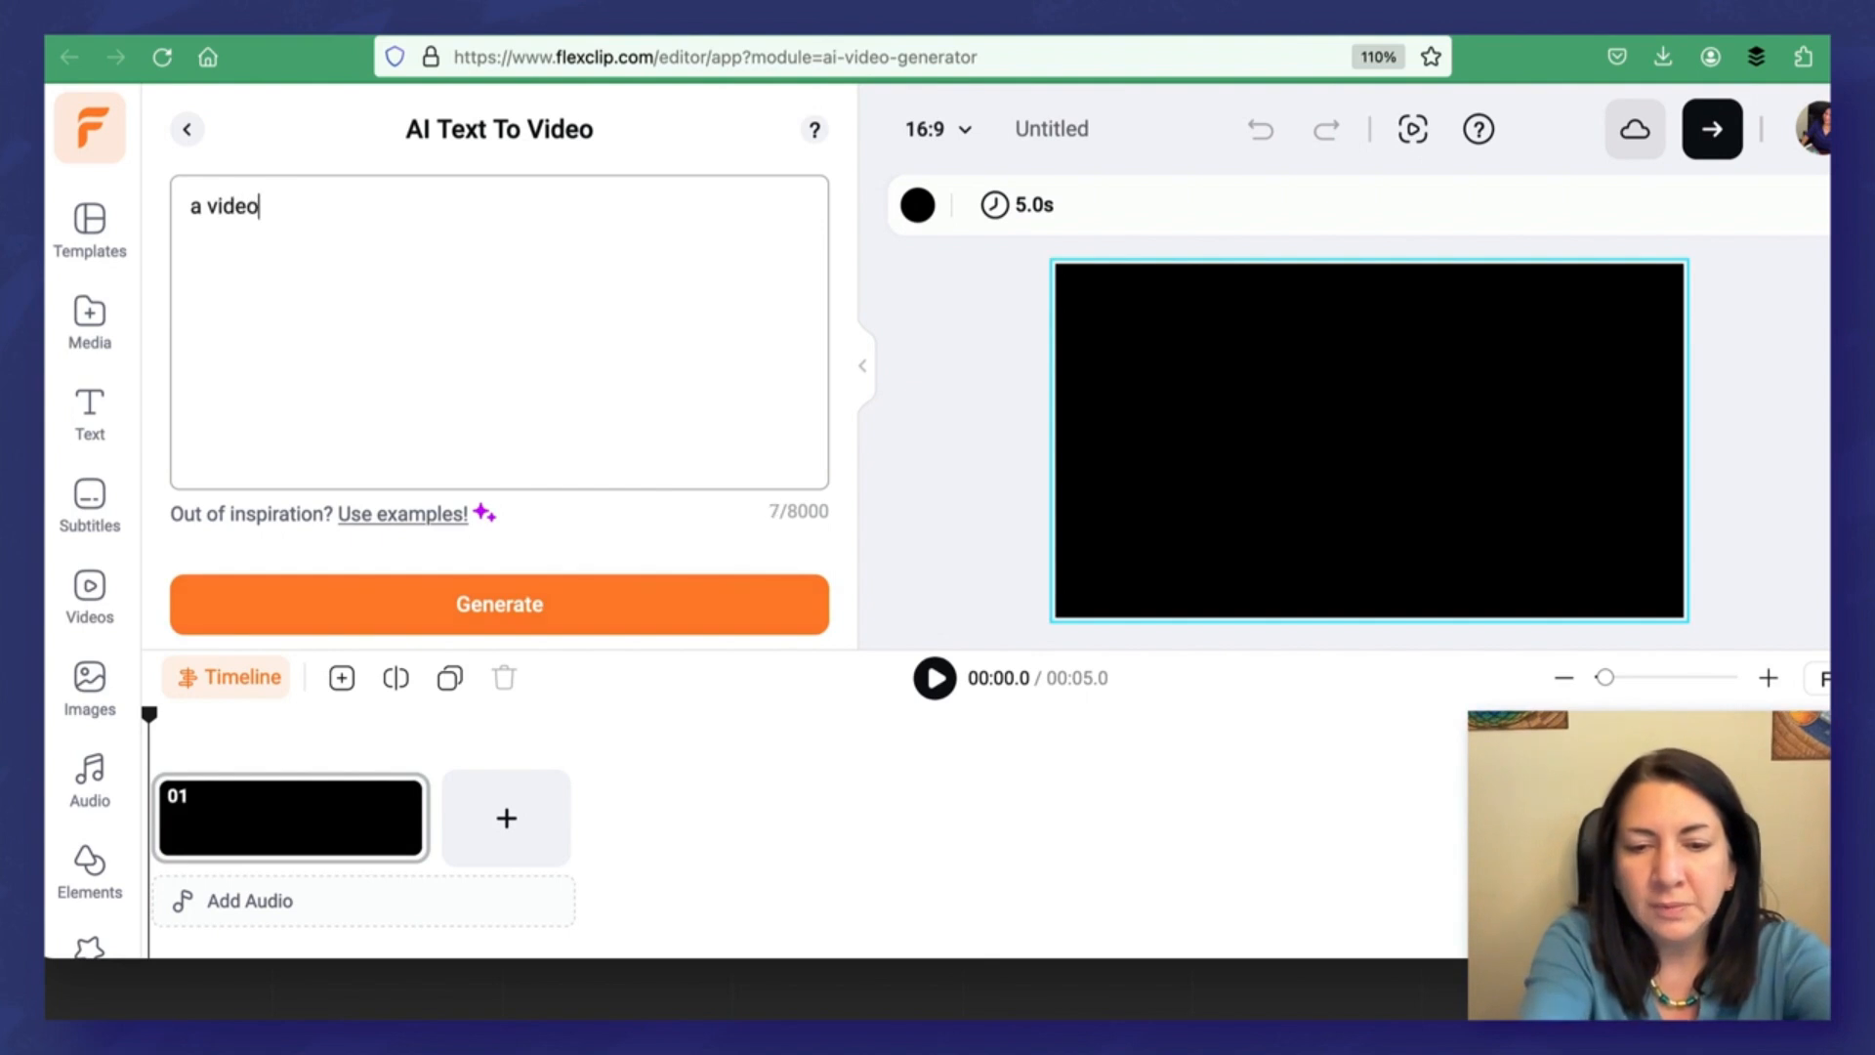
{"action": "type", "text": " about being"}
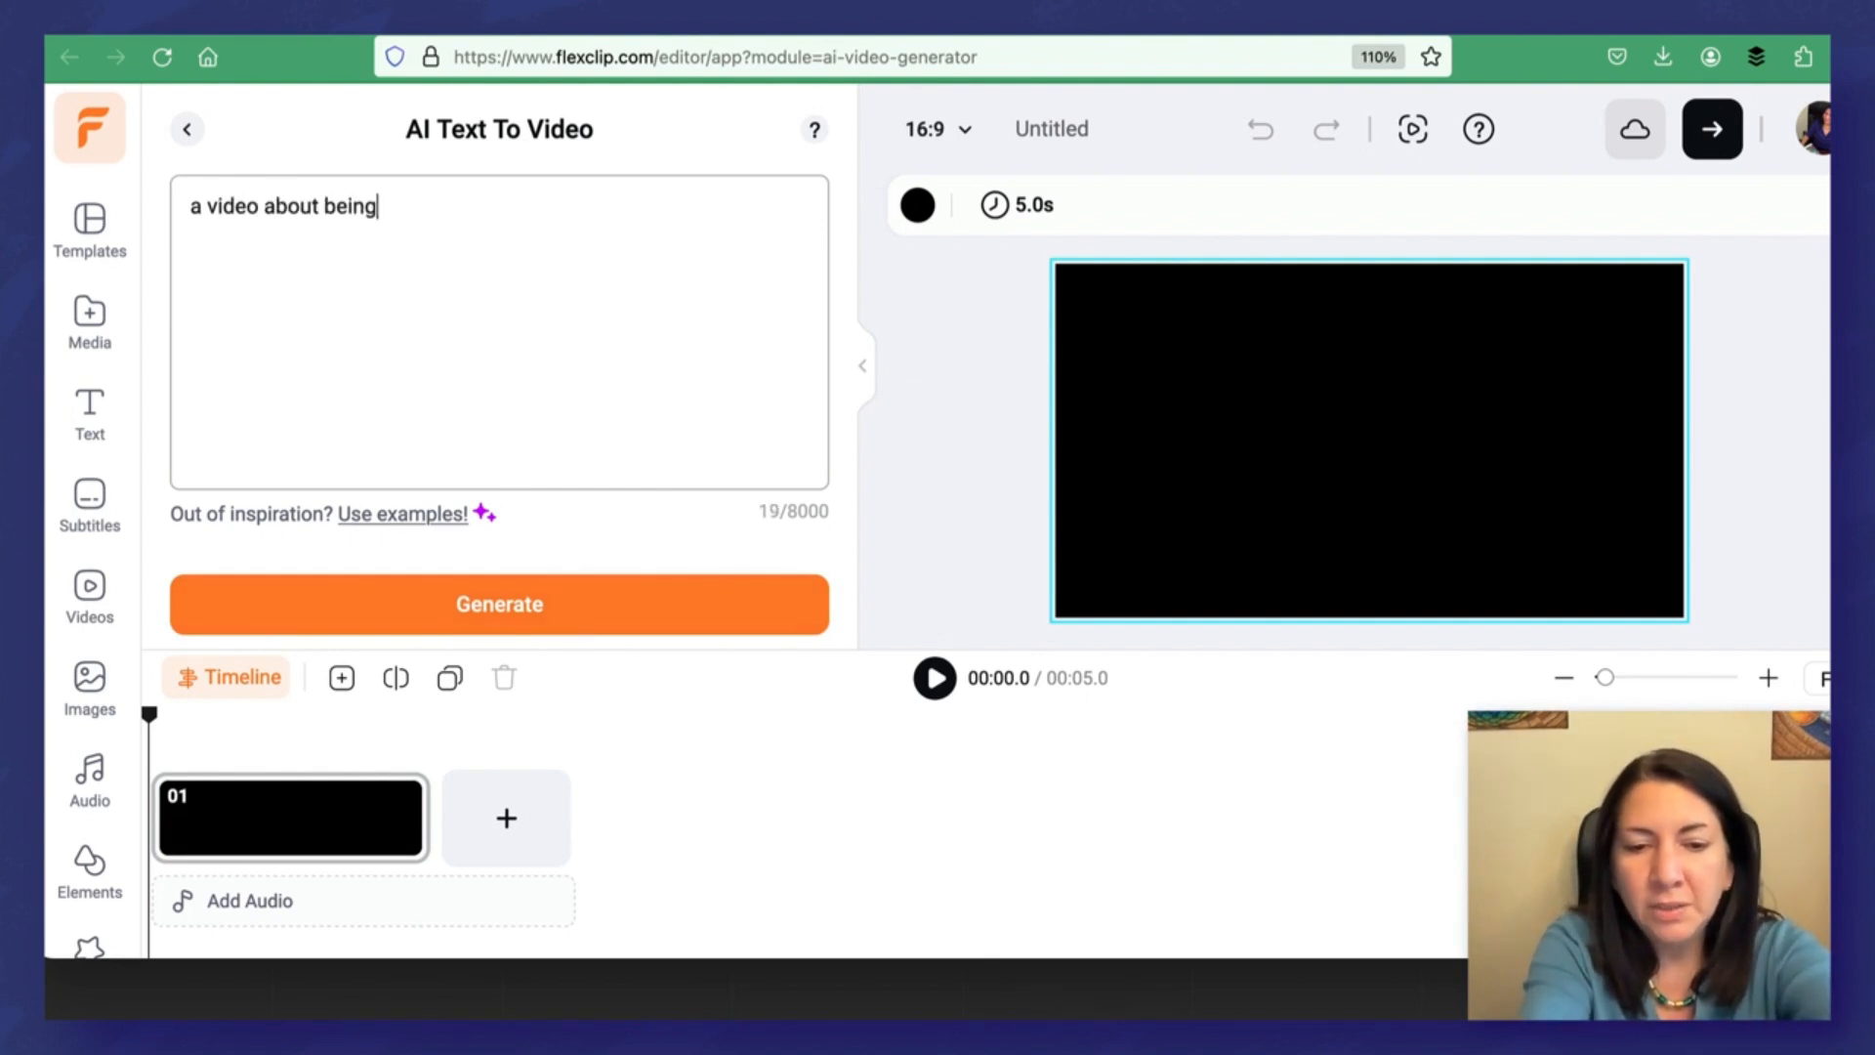
{"action": "type", "text": " creati"}
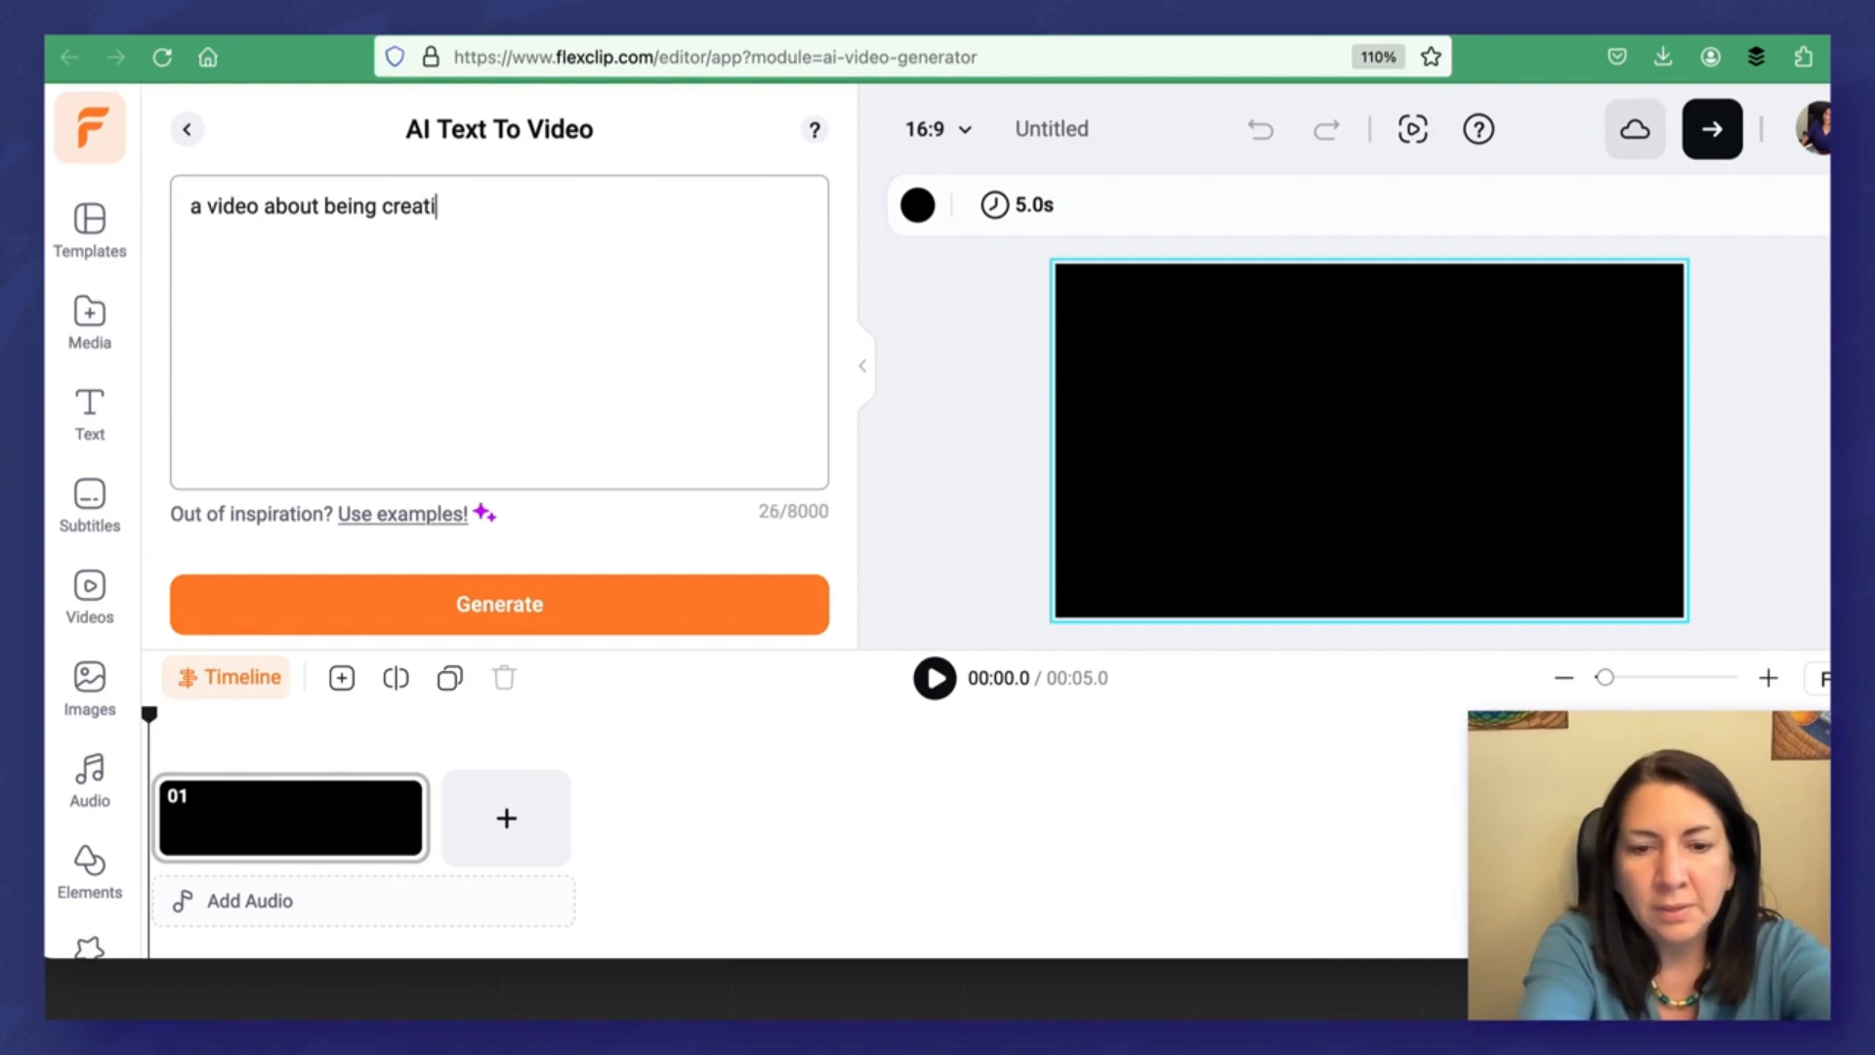
{"action": "type", "text": "ve for peo"}
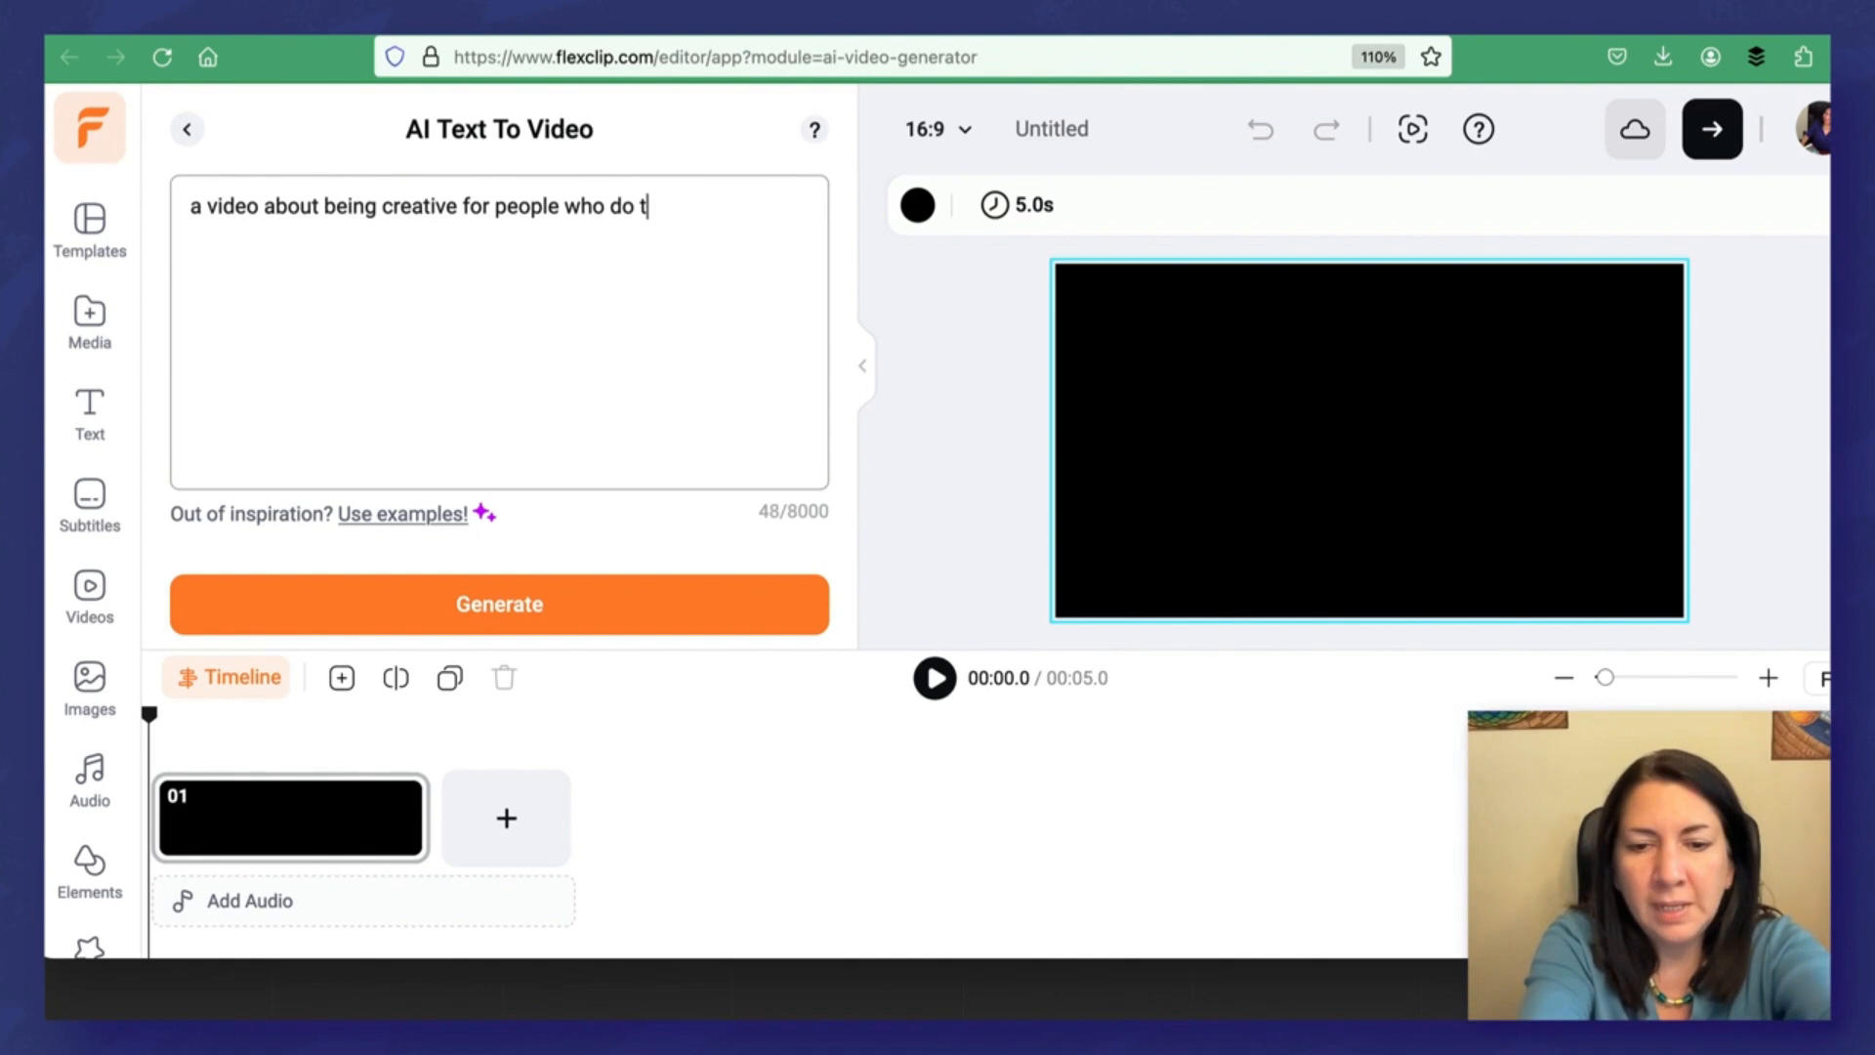
{"action": "type", "text": "ple who do not f"}
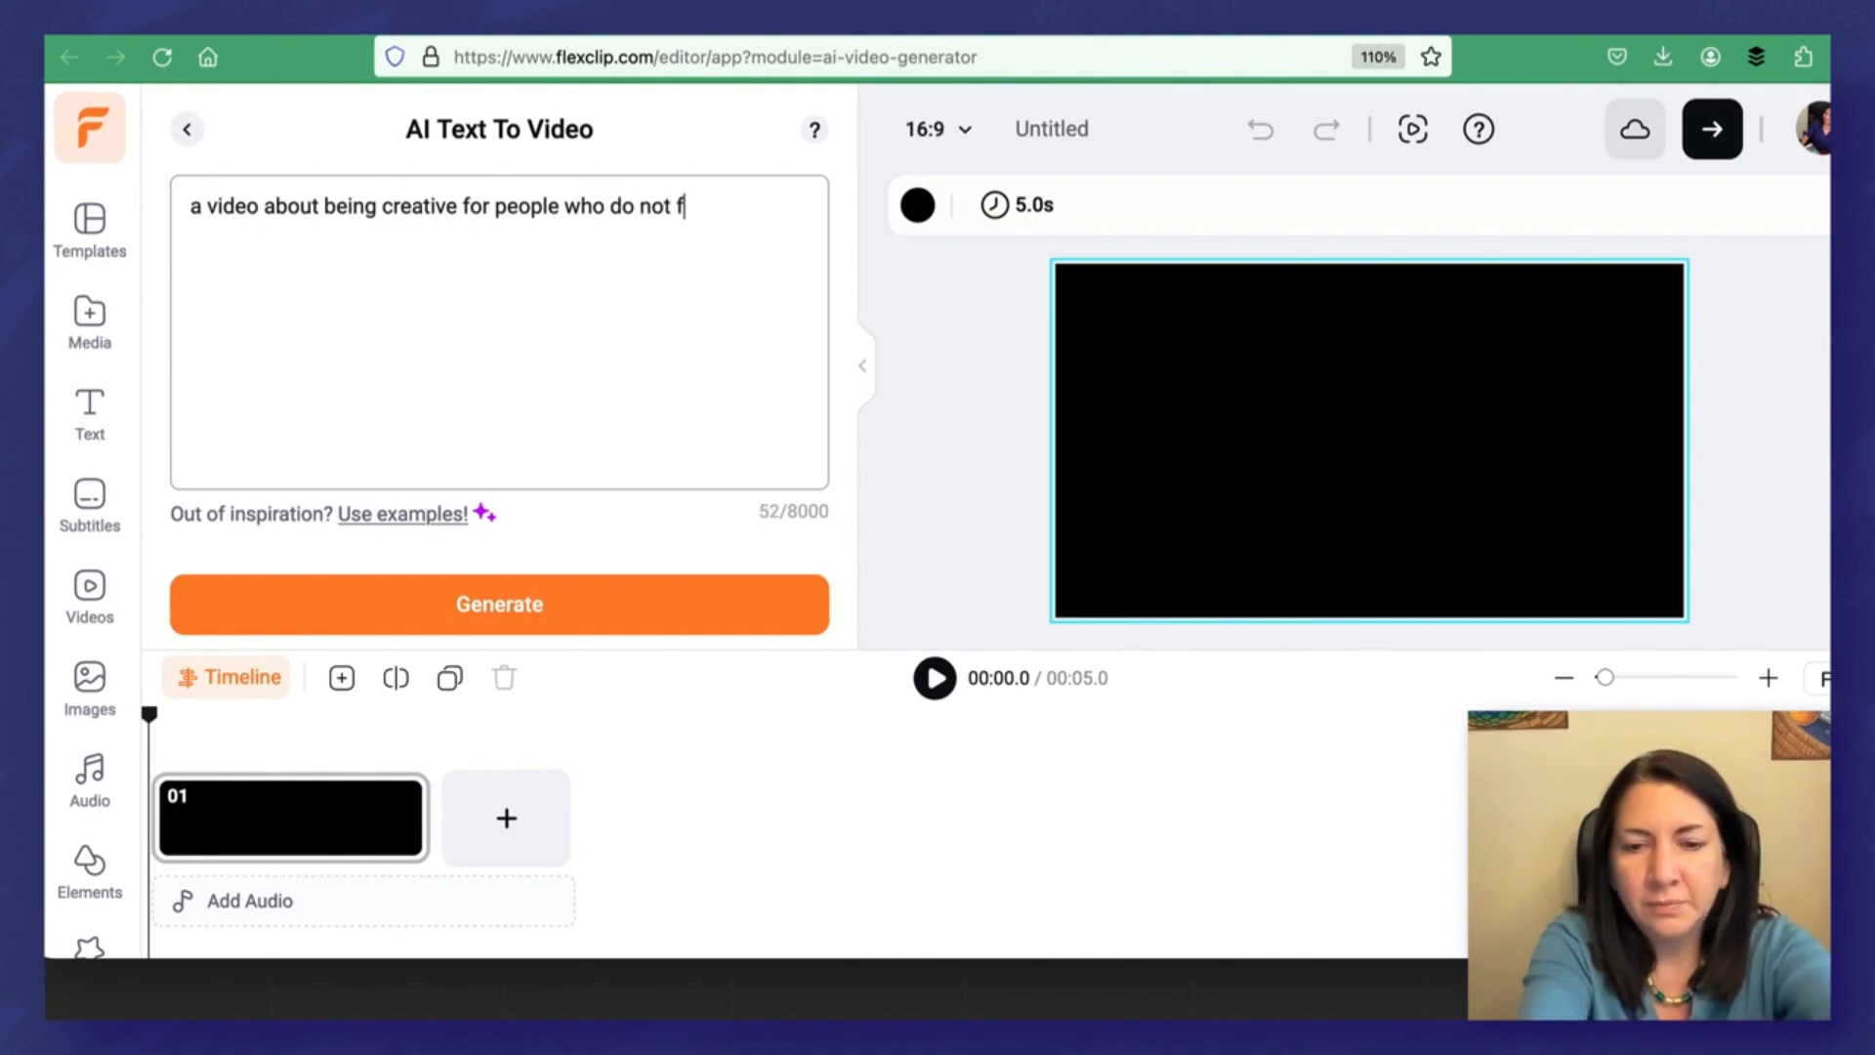
{"action": "type", "text": "eel they are artists or creative. It should be lu"}
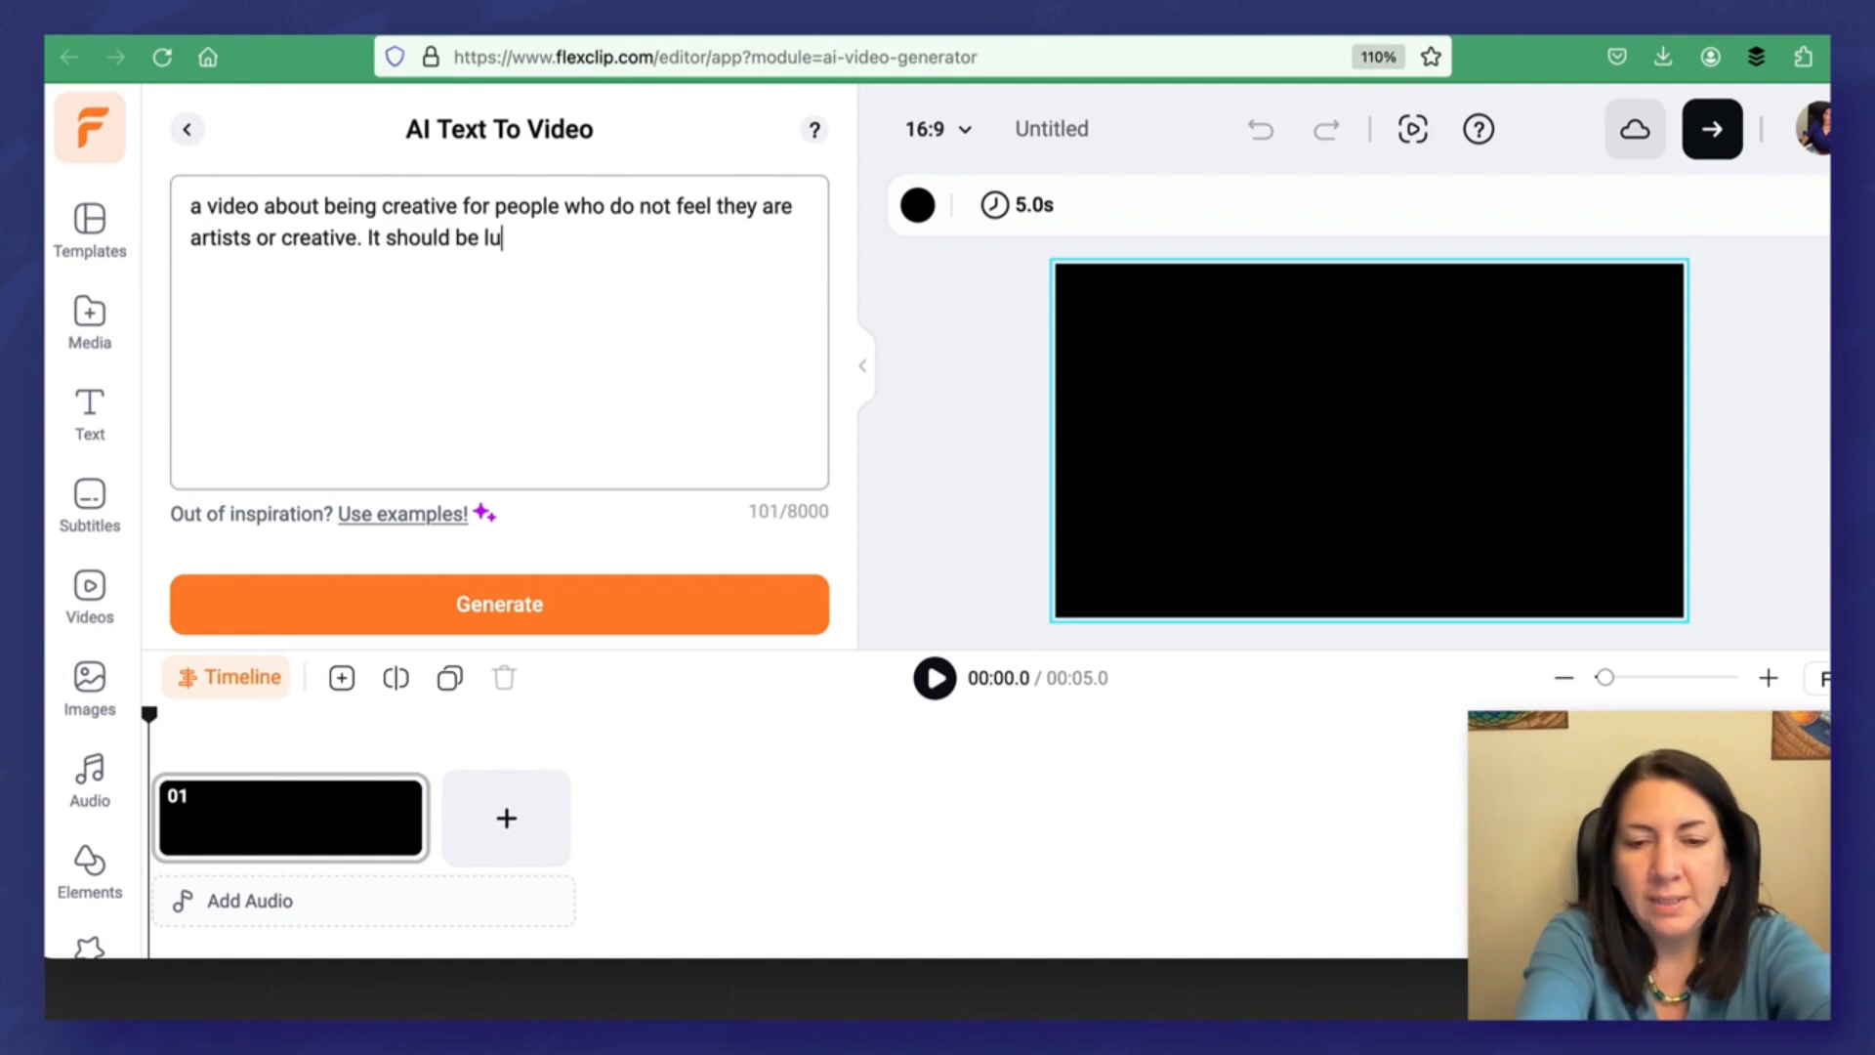
{"action": "key", "text": "BackSpace"}
{"action": "type", "text": "ight, fun, and inspi"}
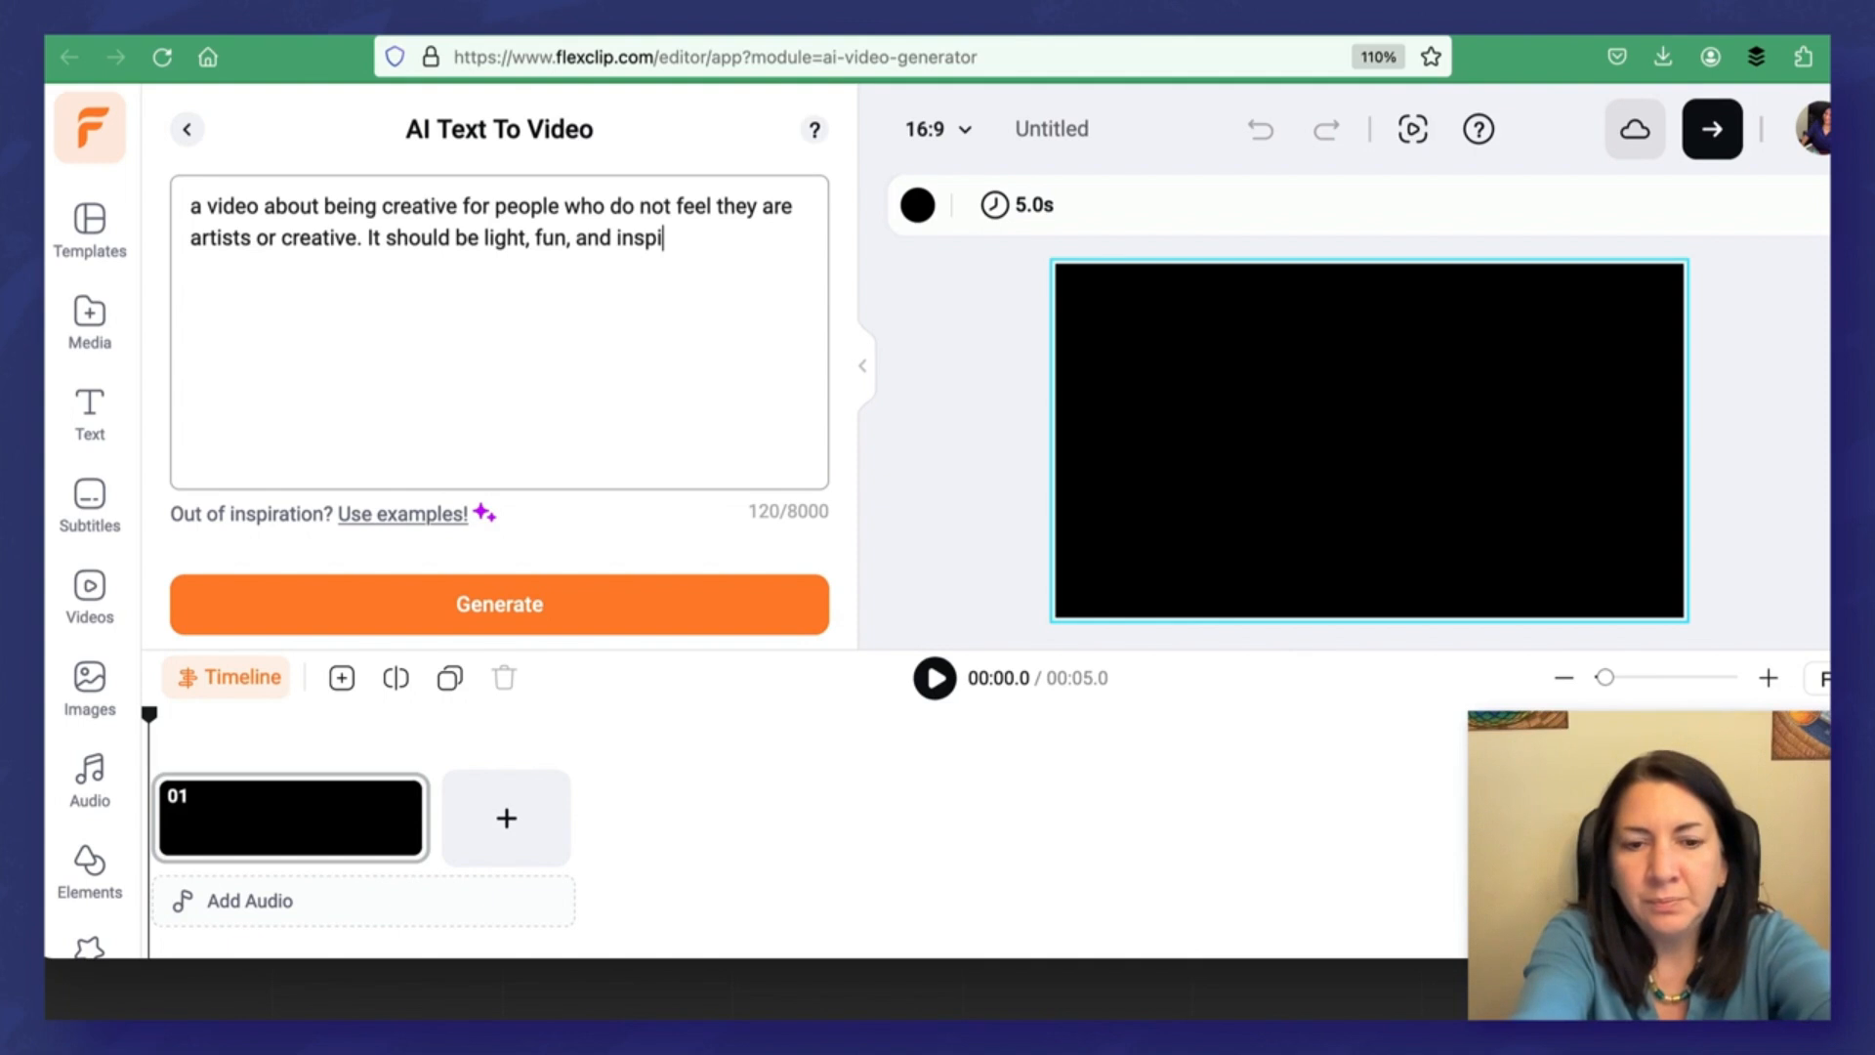
{"action": "type", "text": "ring."}
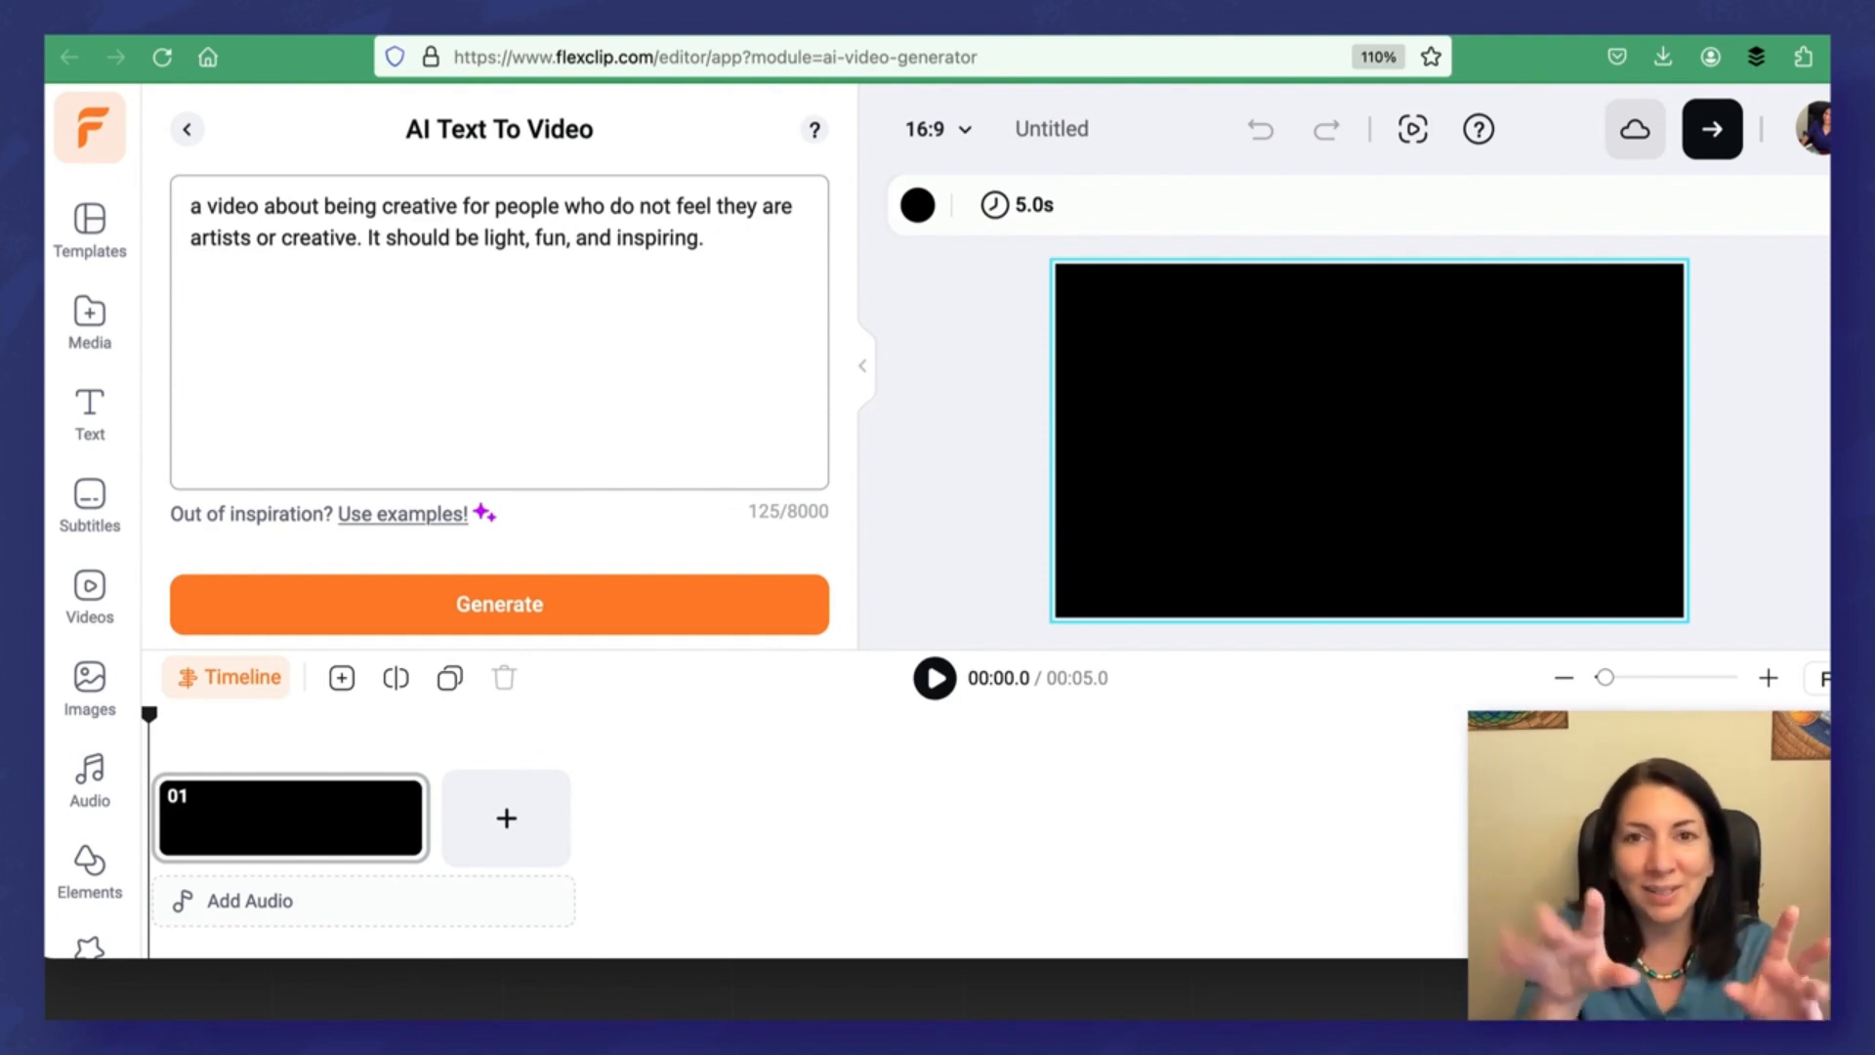
{"action": "left_click", "coordinate": [489, 628]}
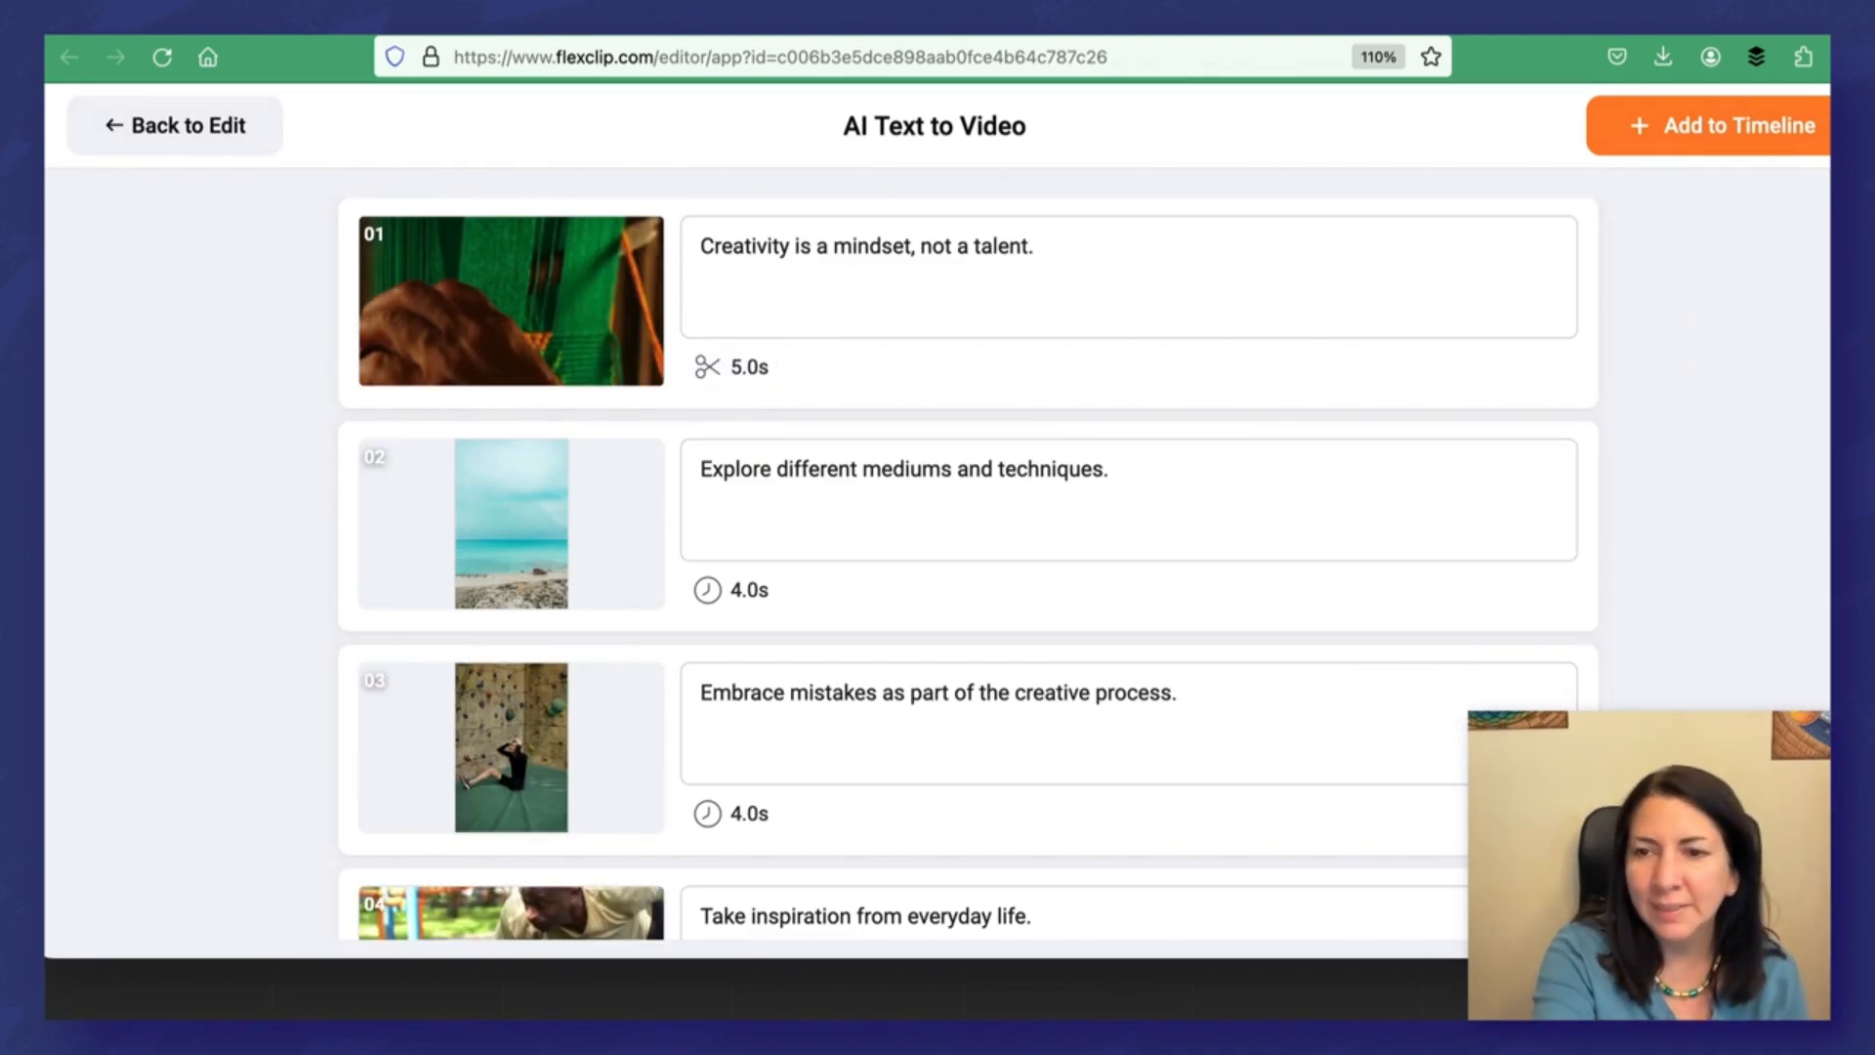
Step: Add the AI-generated creativity scenes to the timeline
{"action": "mouse_move", "coordinate": [1873, 1025]}
{"action": "left_mouse_down"}
{"action": "mouse_move", "coordinate": [1832, 1029]}
{"action": "mouse_move", "coordinate": [1868, 1011]}
{"action": "left_mouse_up"}
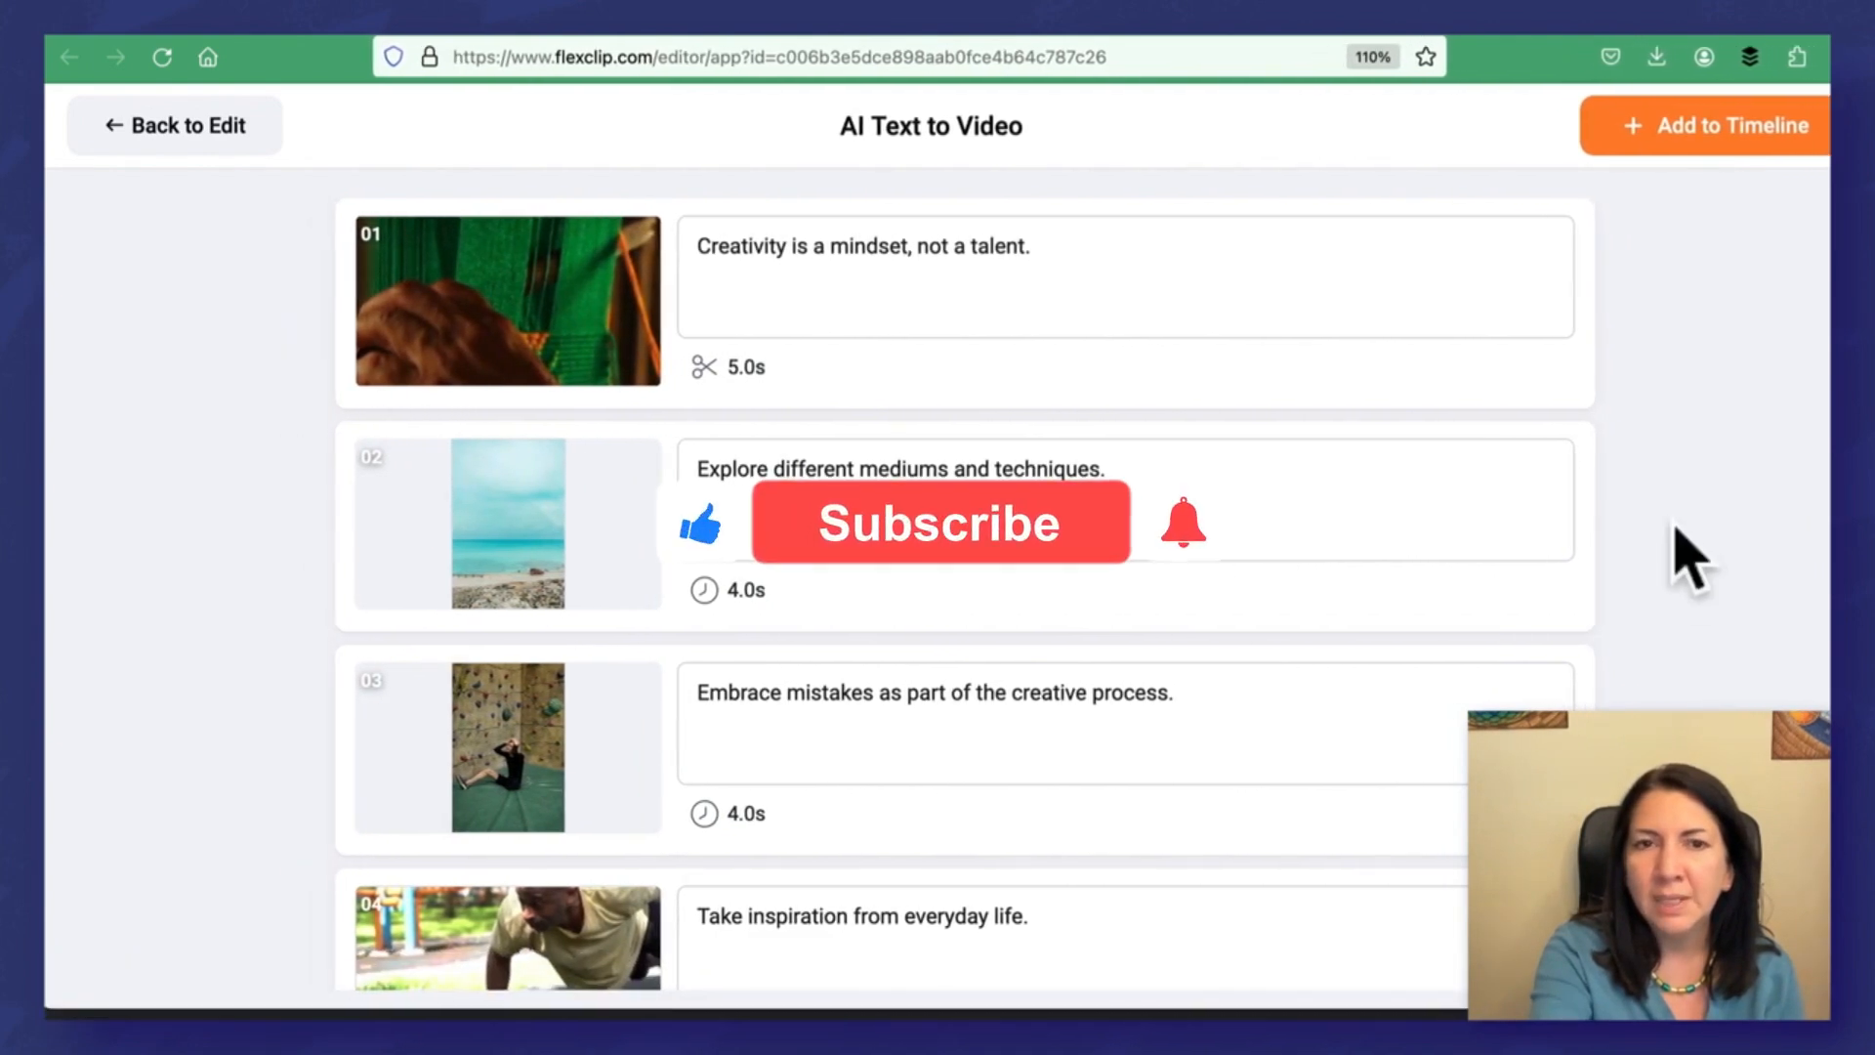
{"action": "left_click", "coordinate": [1716, 136]}
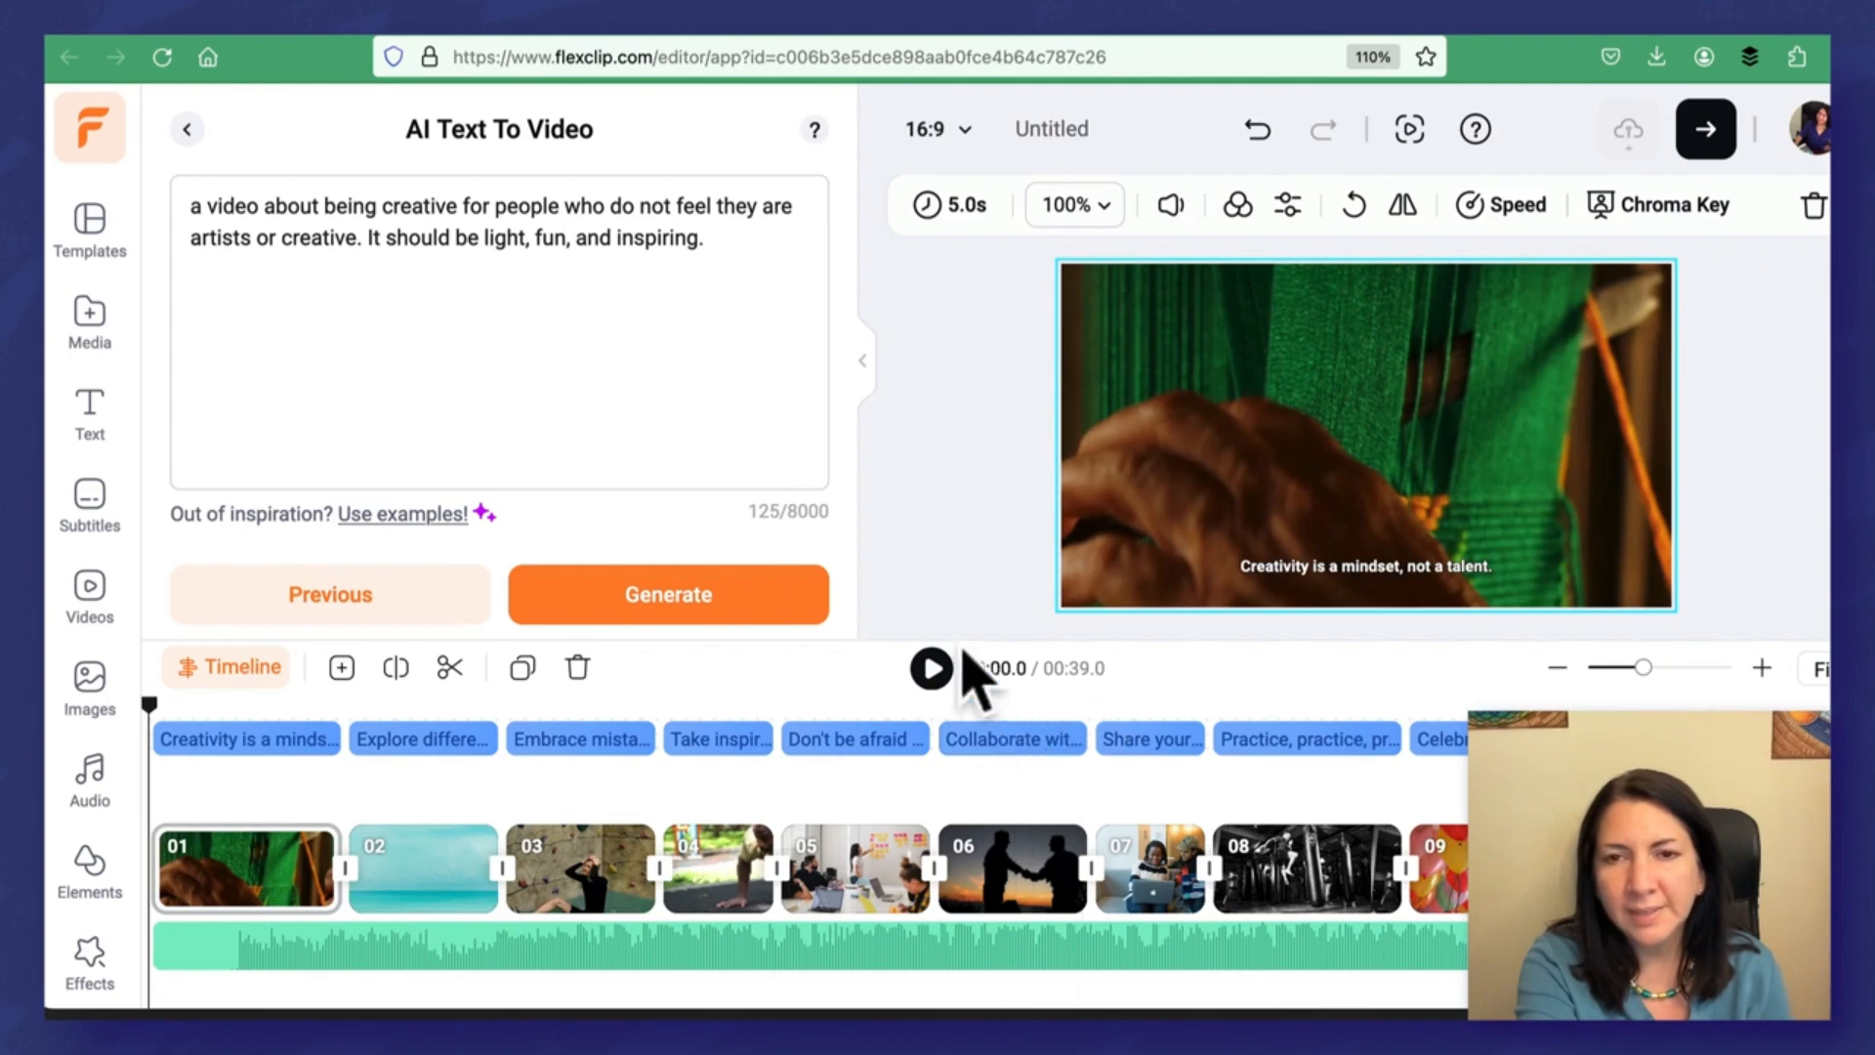
Step: Review the visuals and captions of the generated scenes one by one, and open the last scene's subtitle
{"action": "left_click", "coordinate": [437, 874]}
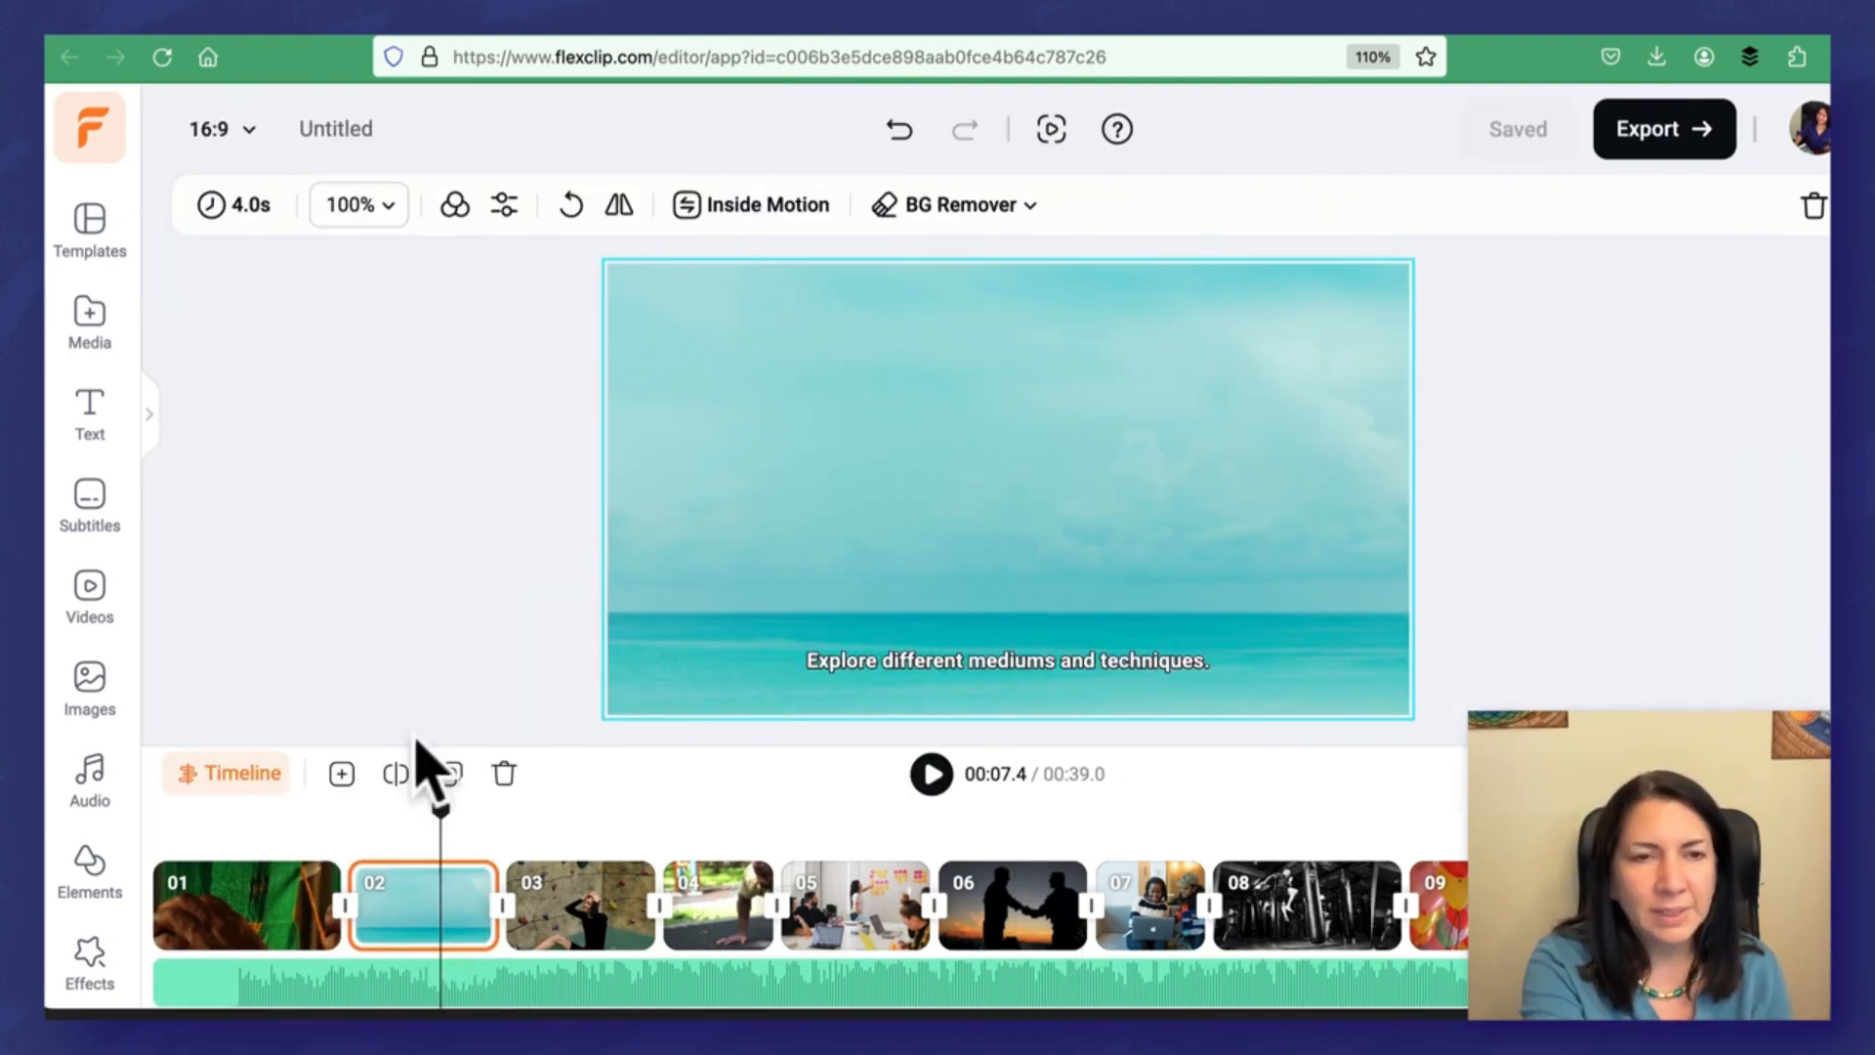
{"action": "left_click", "coordinate": [266, 923]}
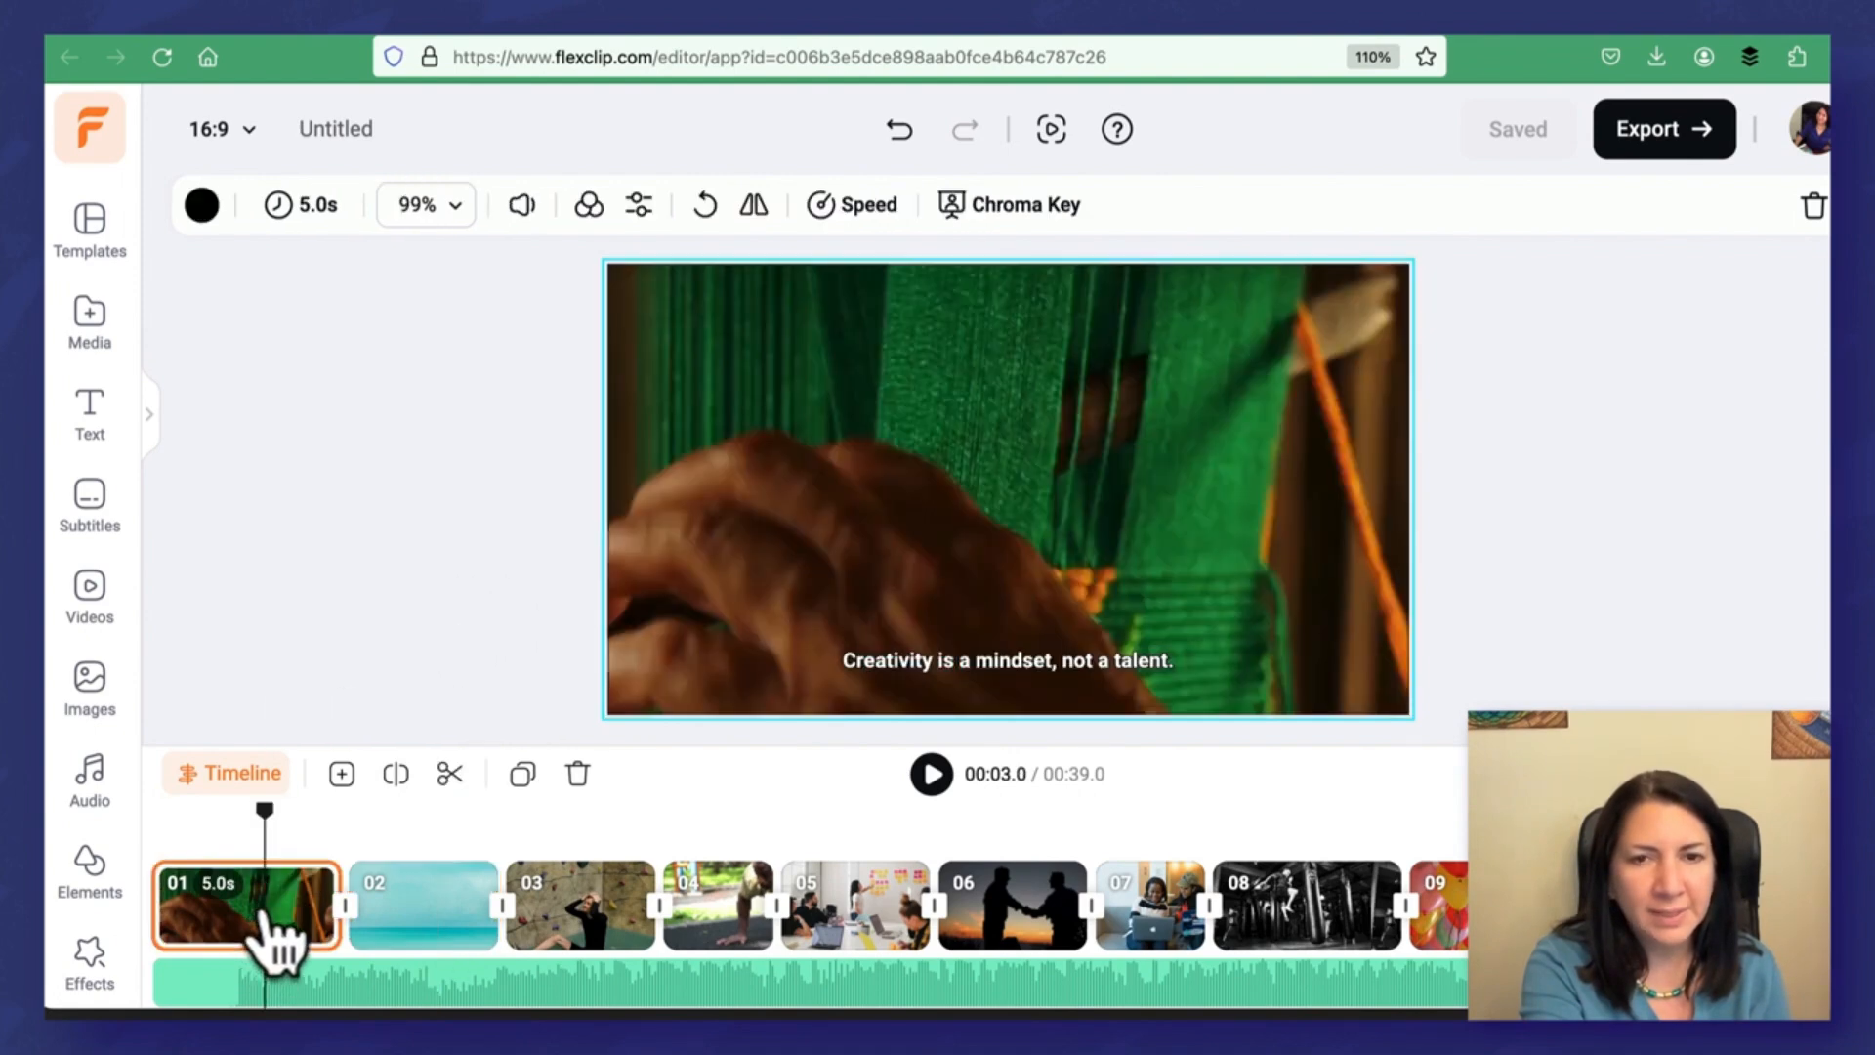
{"action": "left_click", "coordinate": [447, 923]}
{"action": "left_click", "coordinate": [583, 923]}
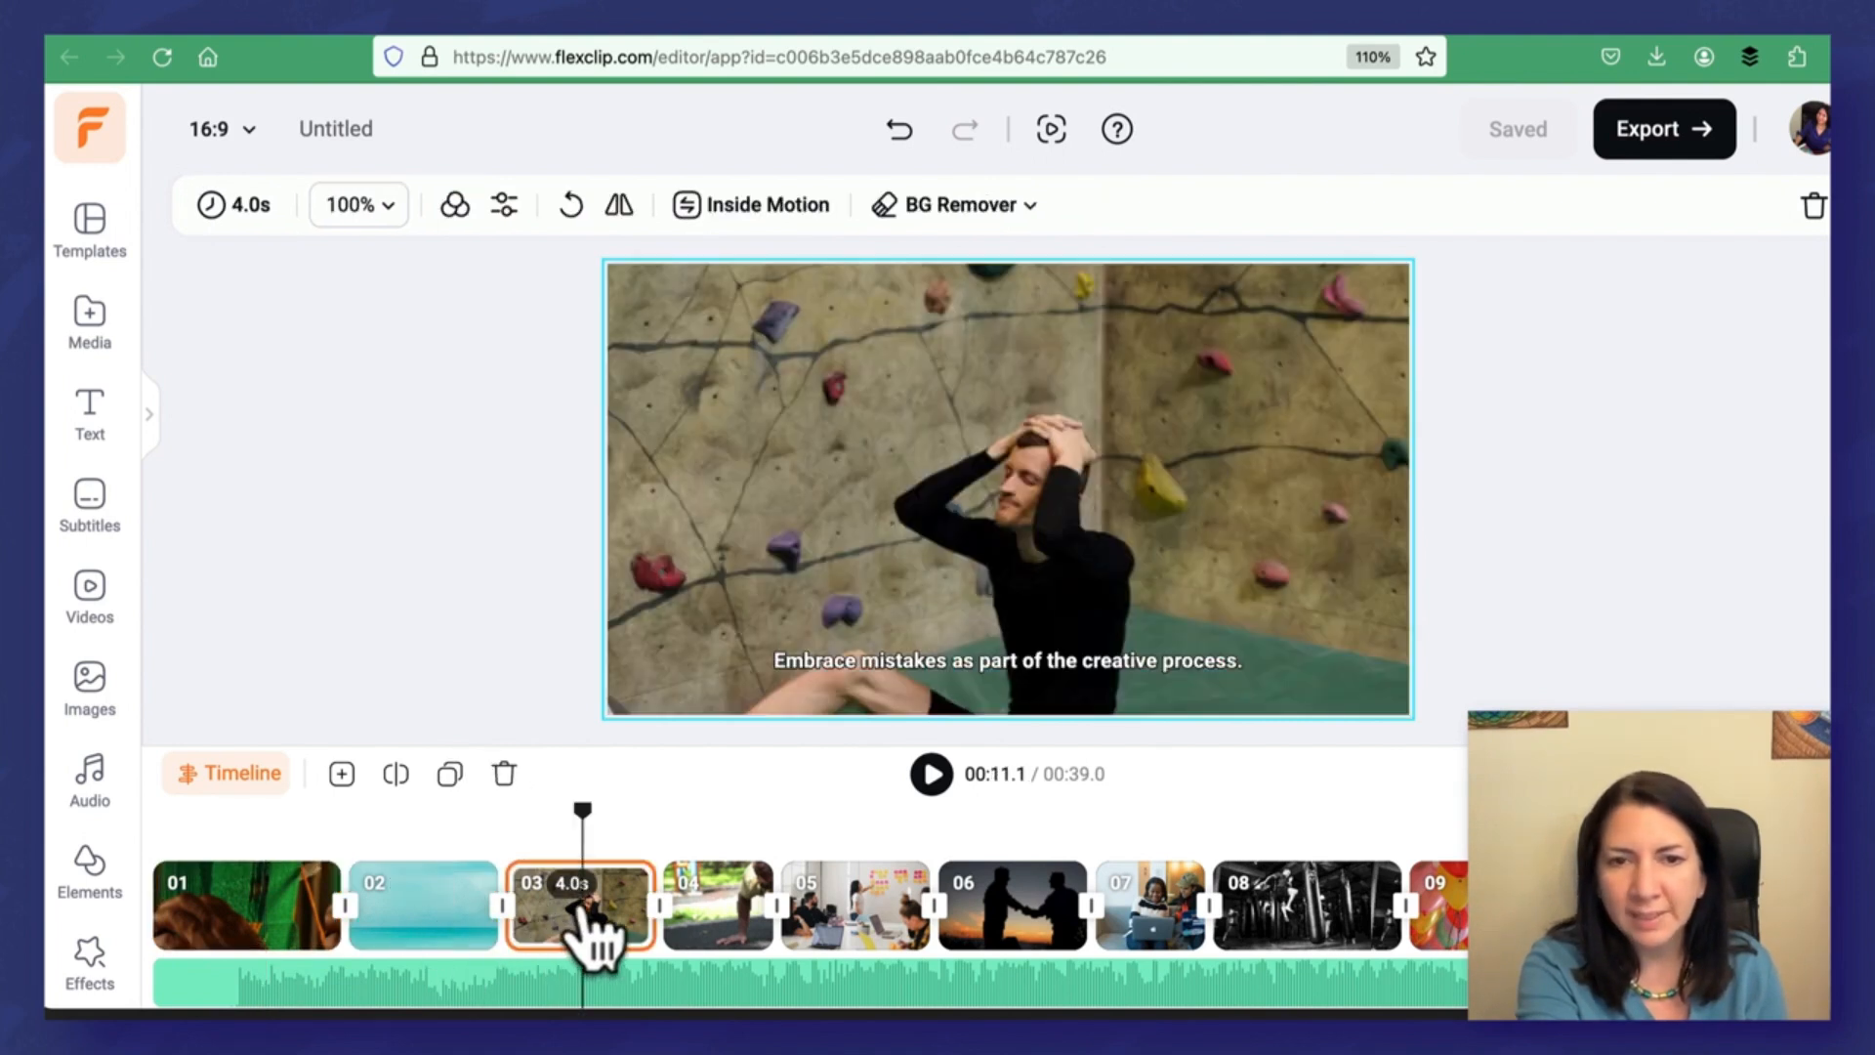
{"action": "left_click", "coordinate": [737, 923]}
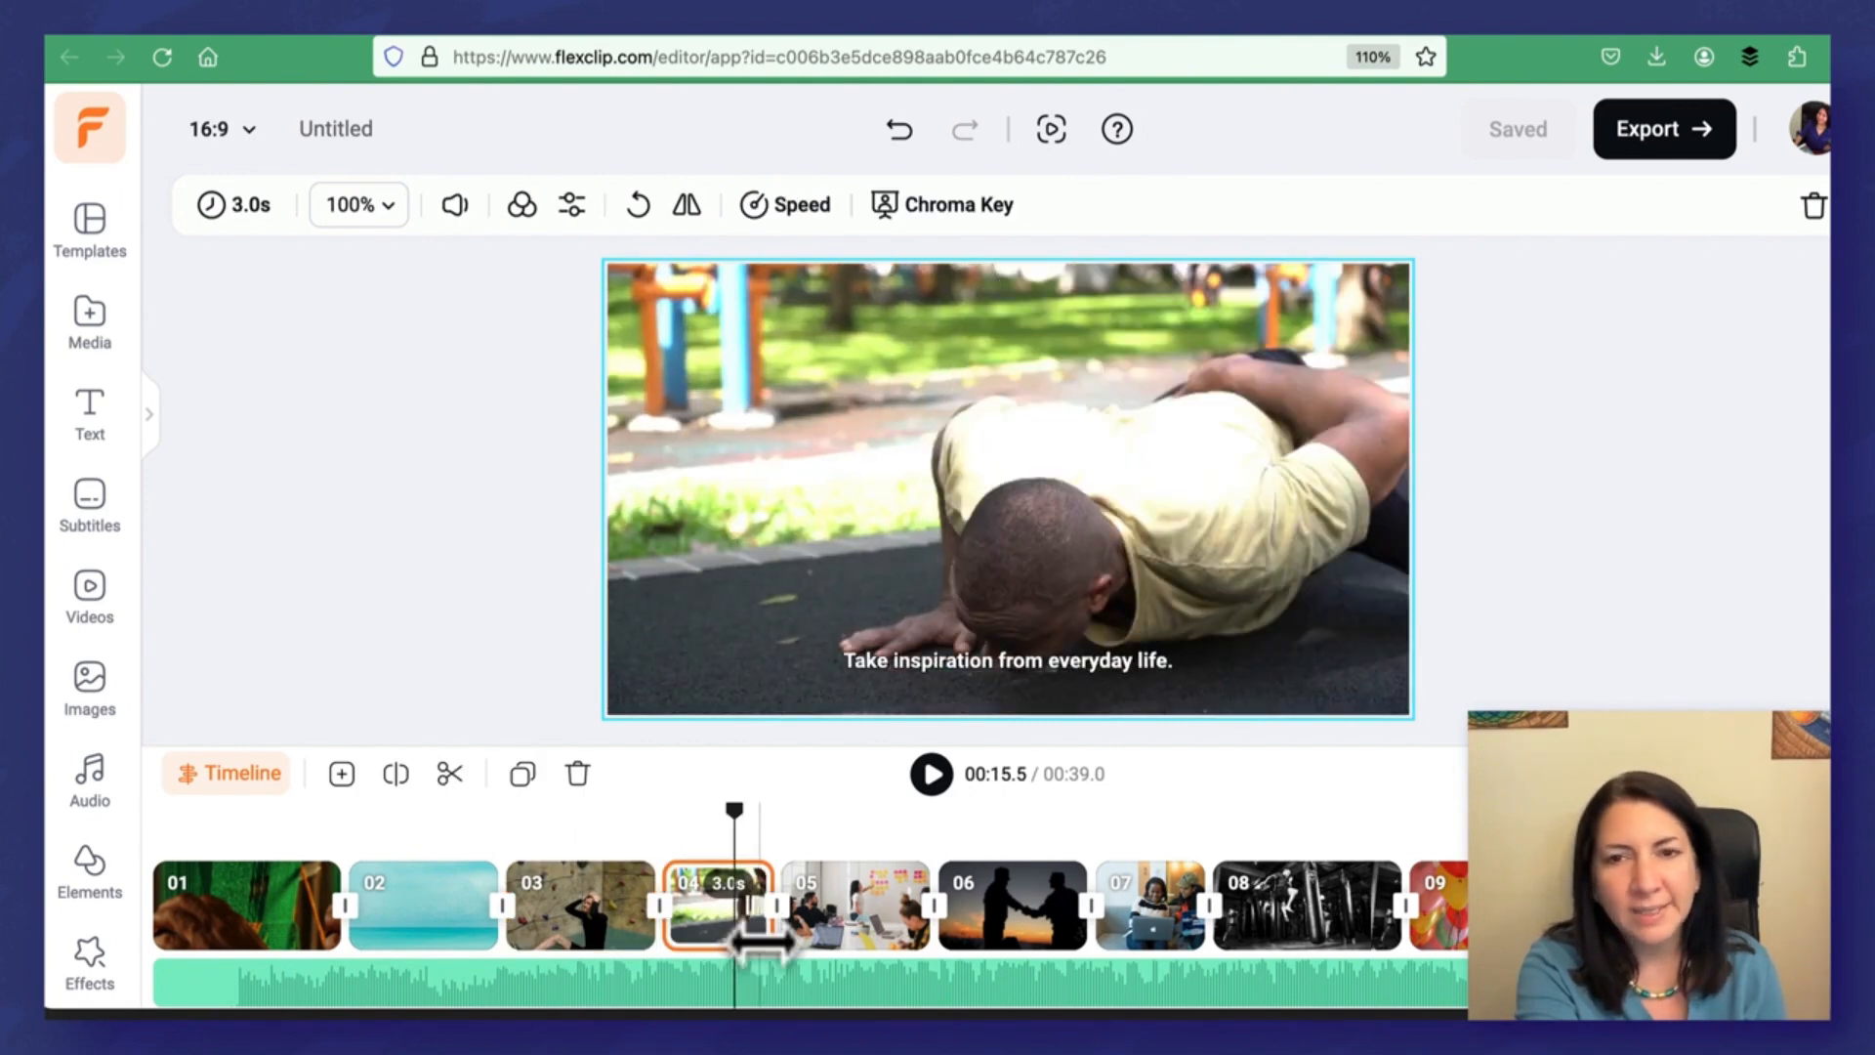
{"action": "left_click", "coordinate": [816, 926]}
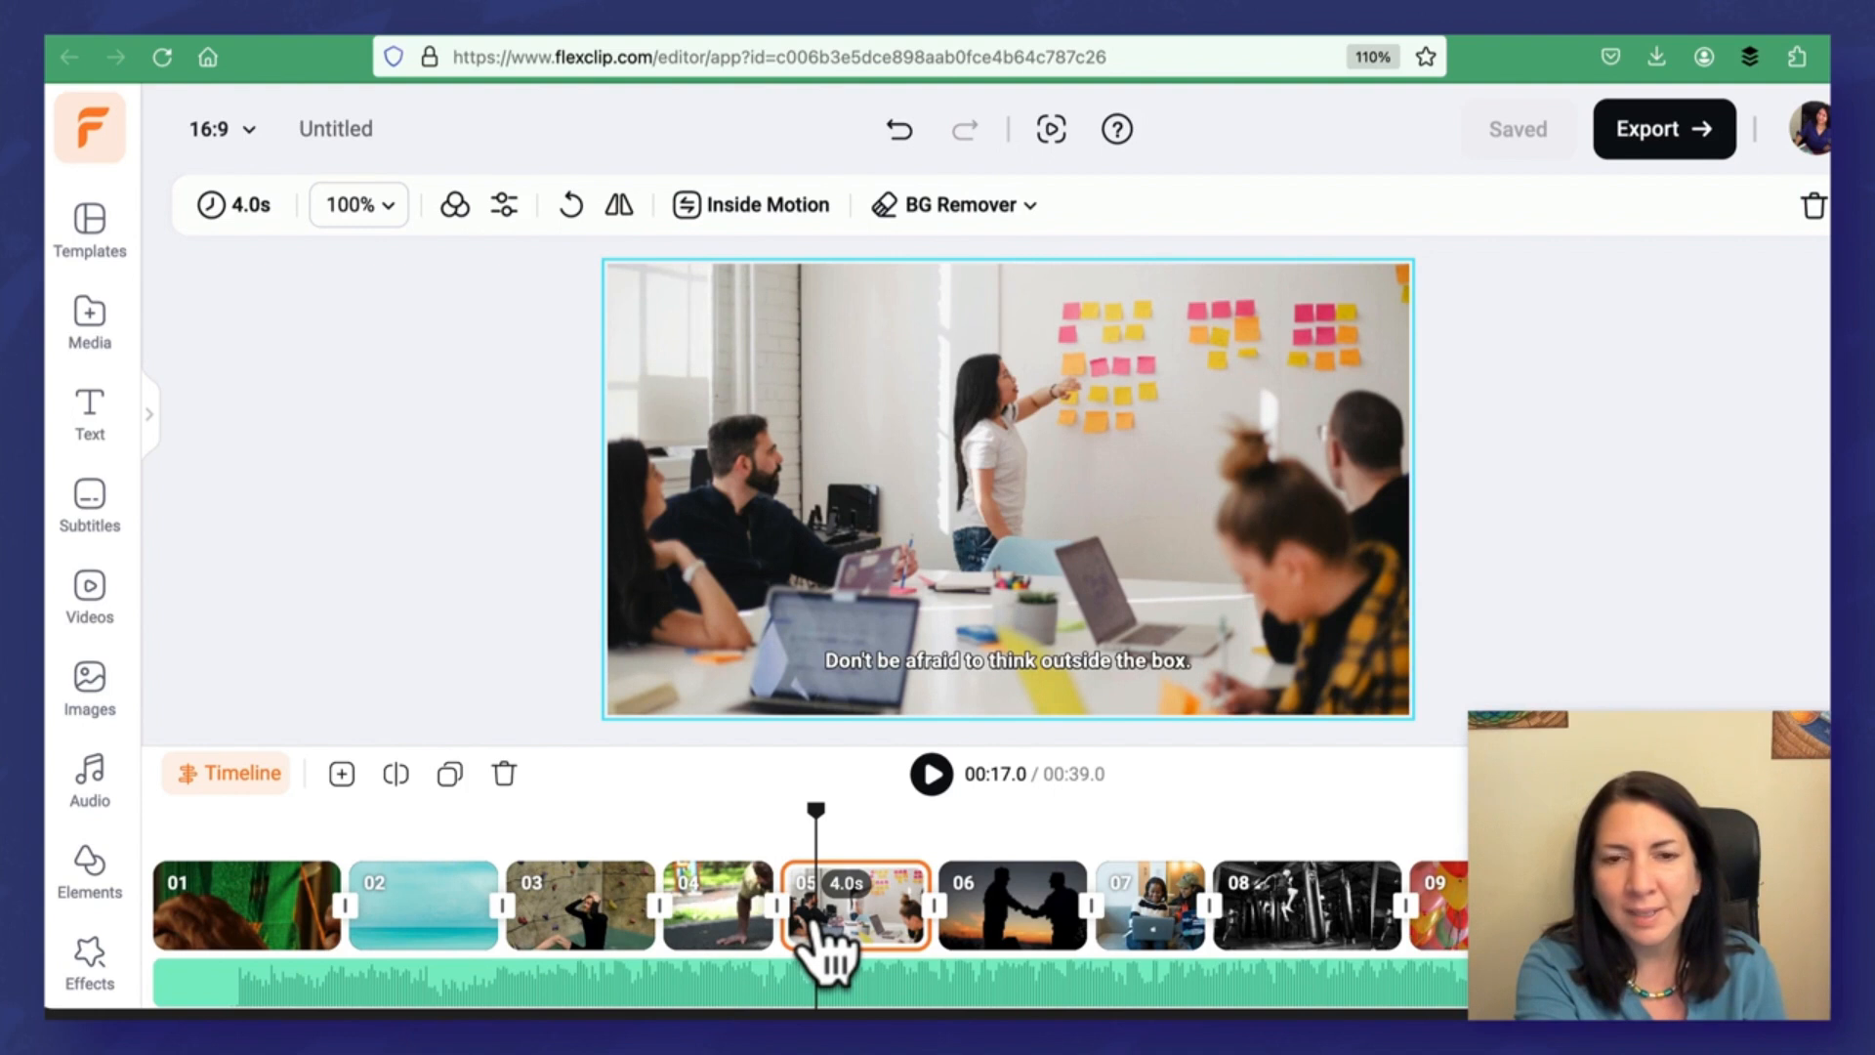
{"action": "left_click", "coordinate": [1006, 930]}
{"action": "left_click", "coordinate": [1128, 932]}
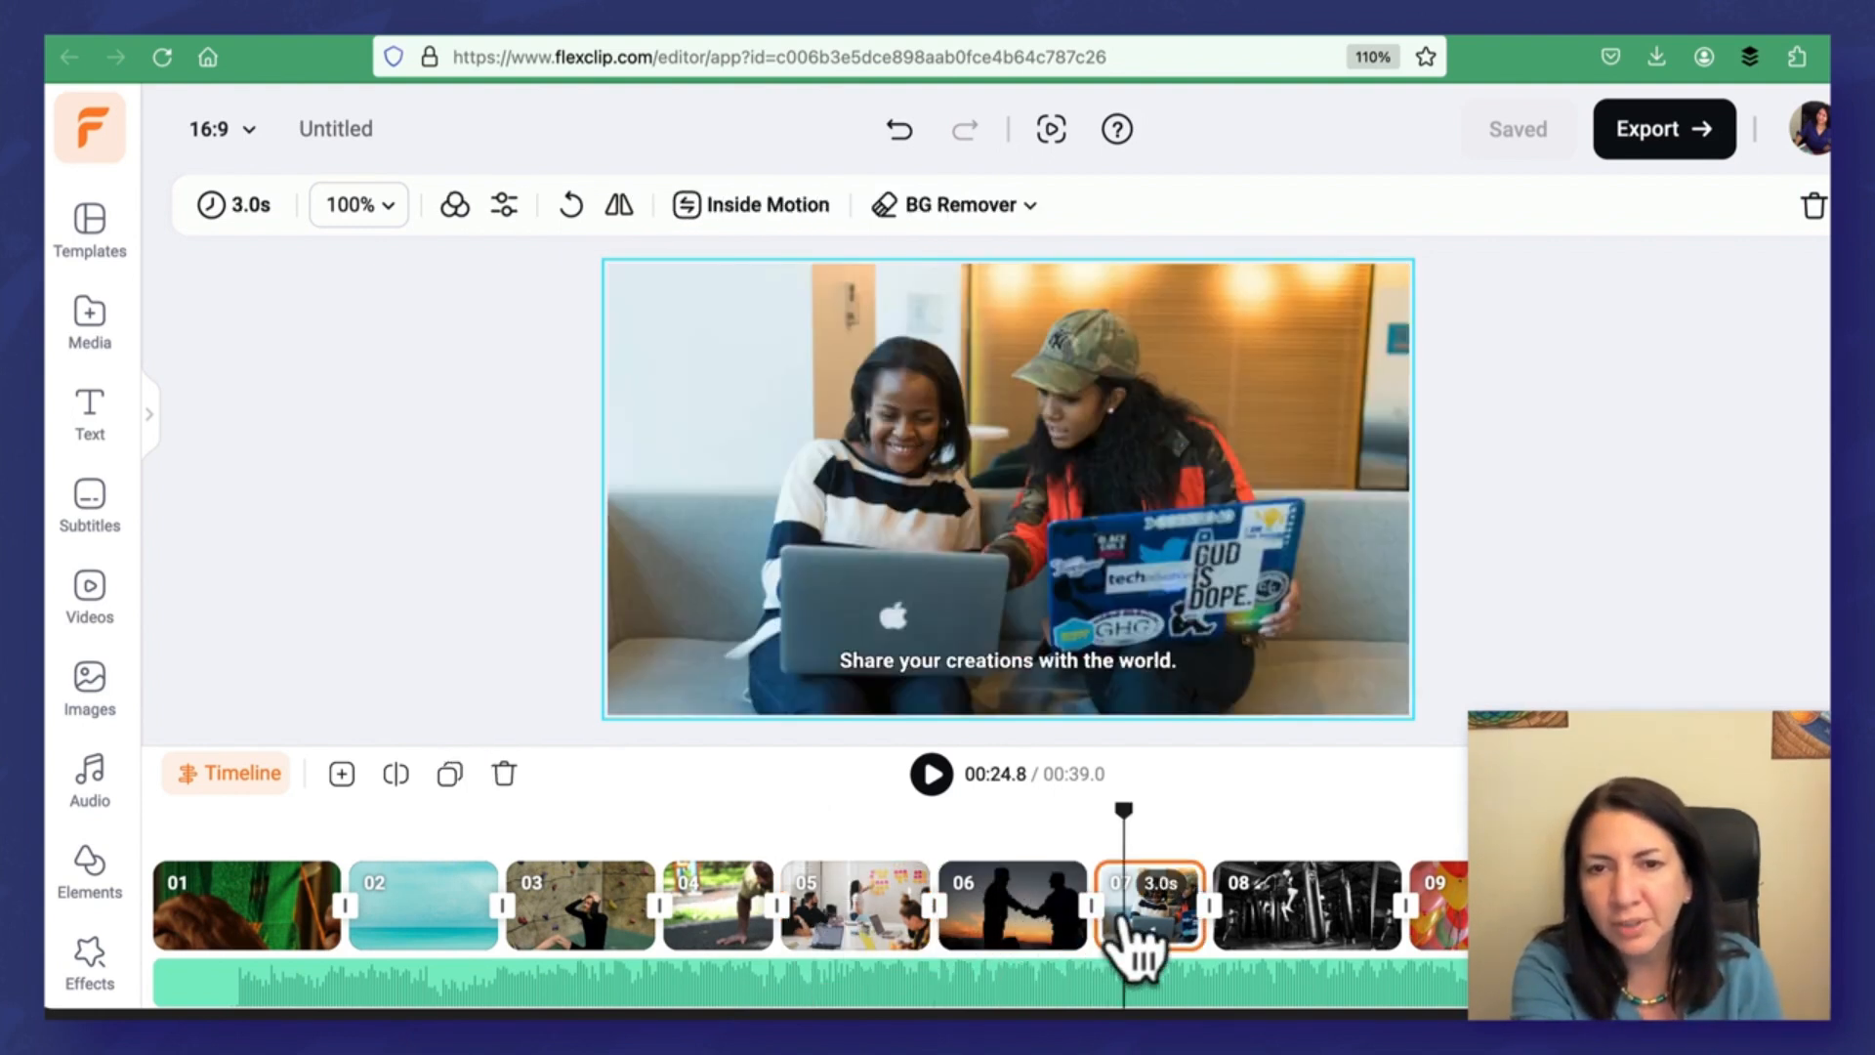
{"action": "left_click", "coordinate": [1260, 933]}
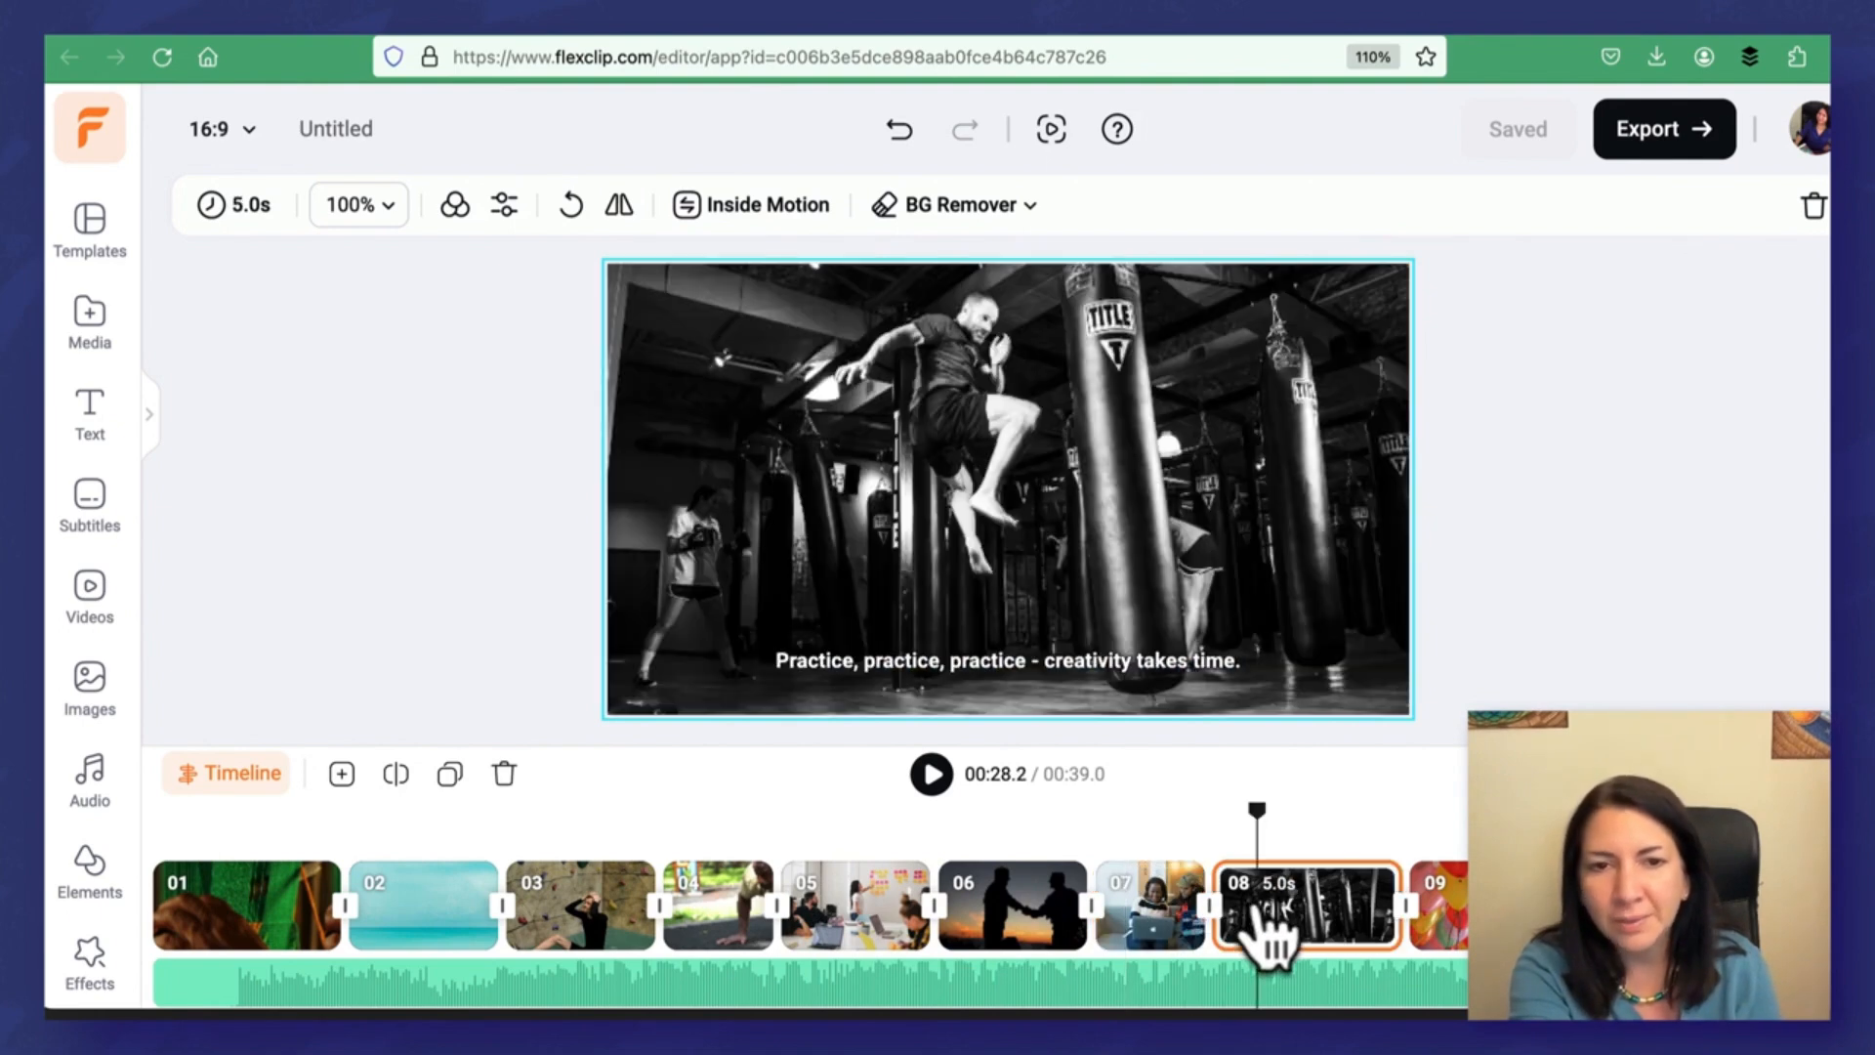
{"action": "left_click", "coordinate": [1434, 923]}
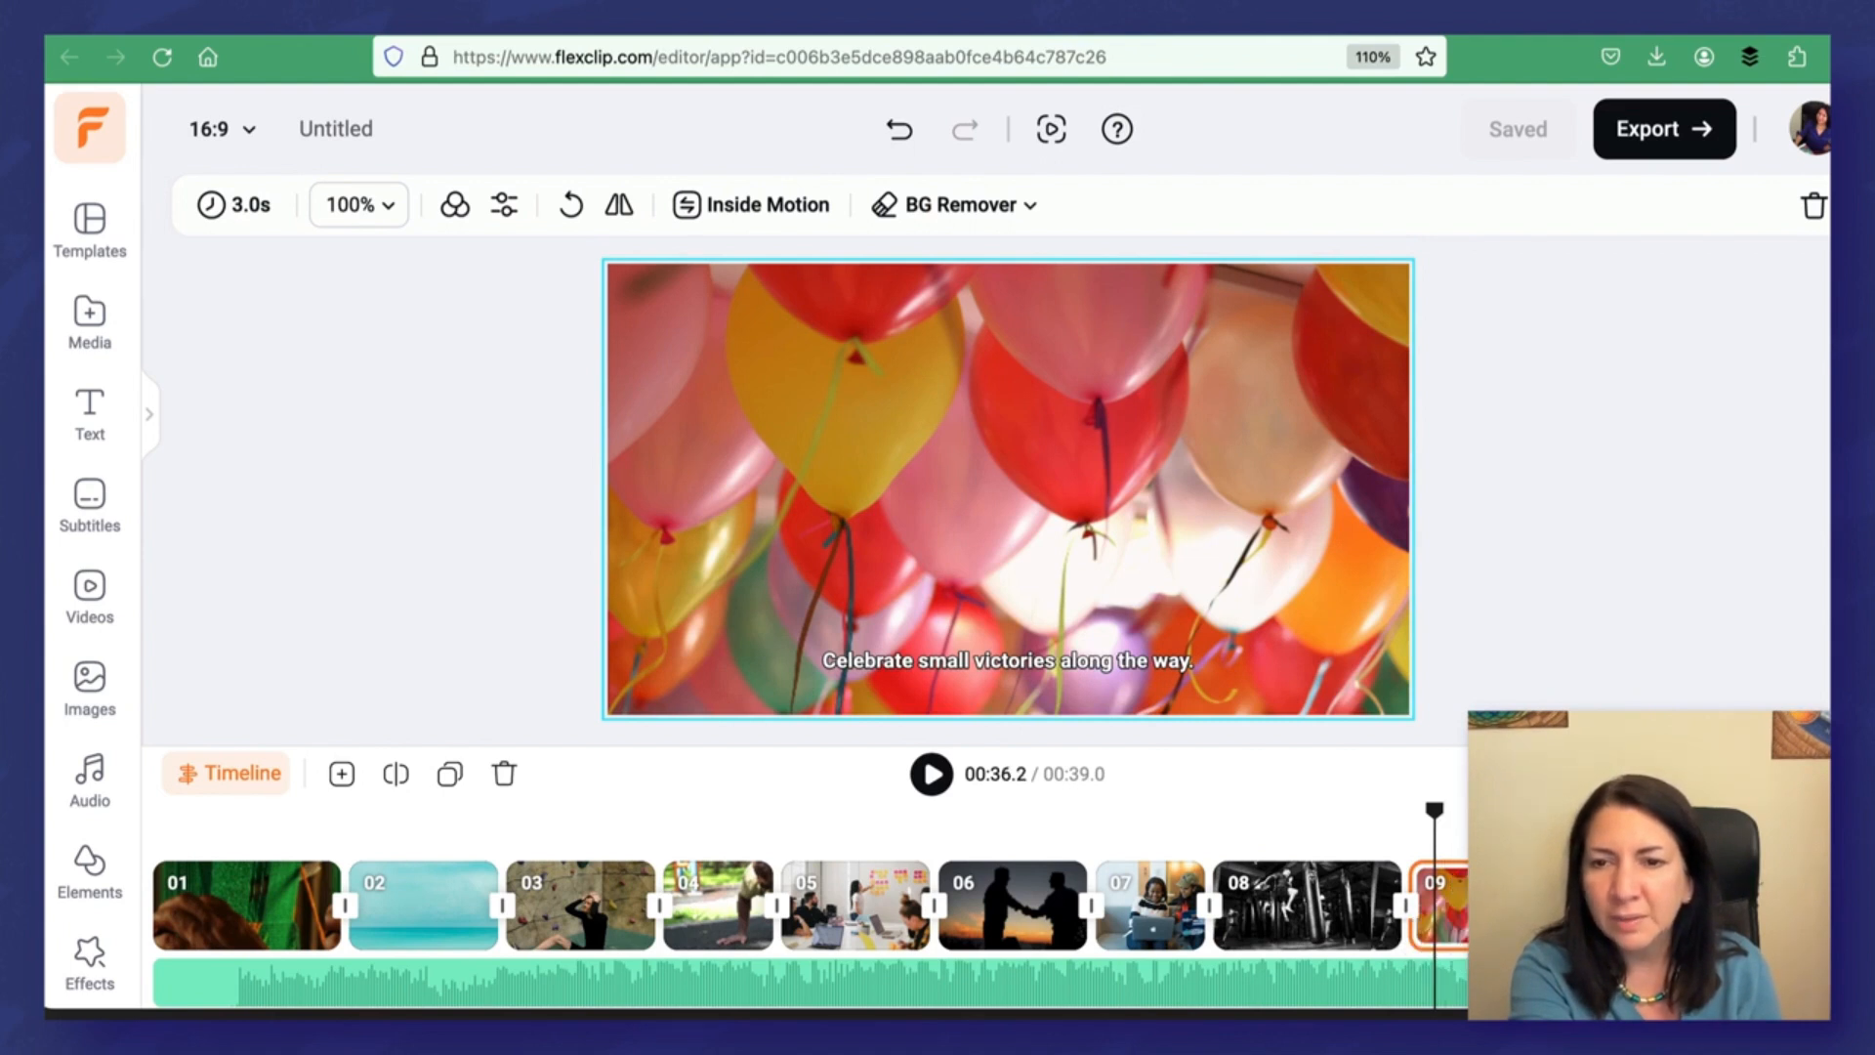
{"action": "left_click", "coordinate": [1489, 928]}
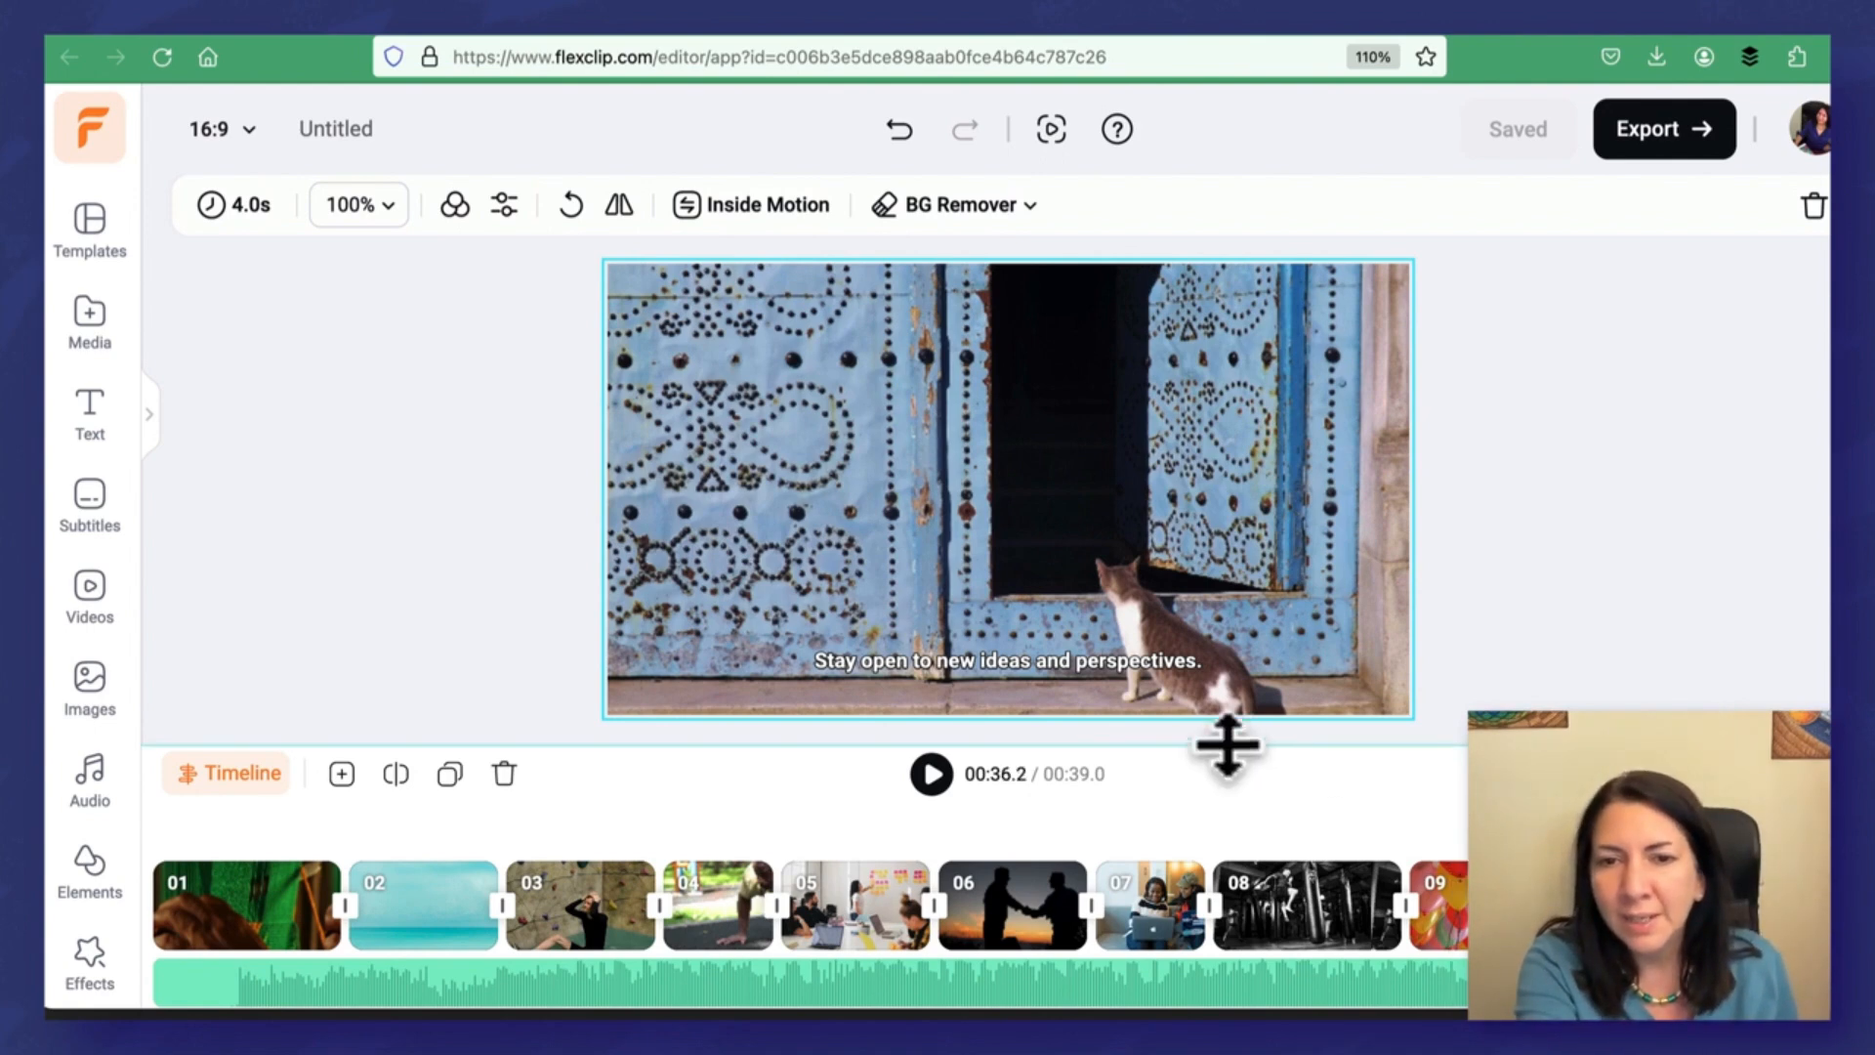
{"action": "left_click", "coordinate": [1160, 657]}
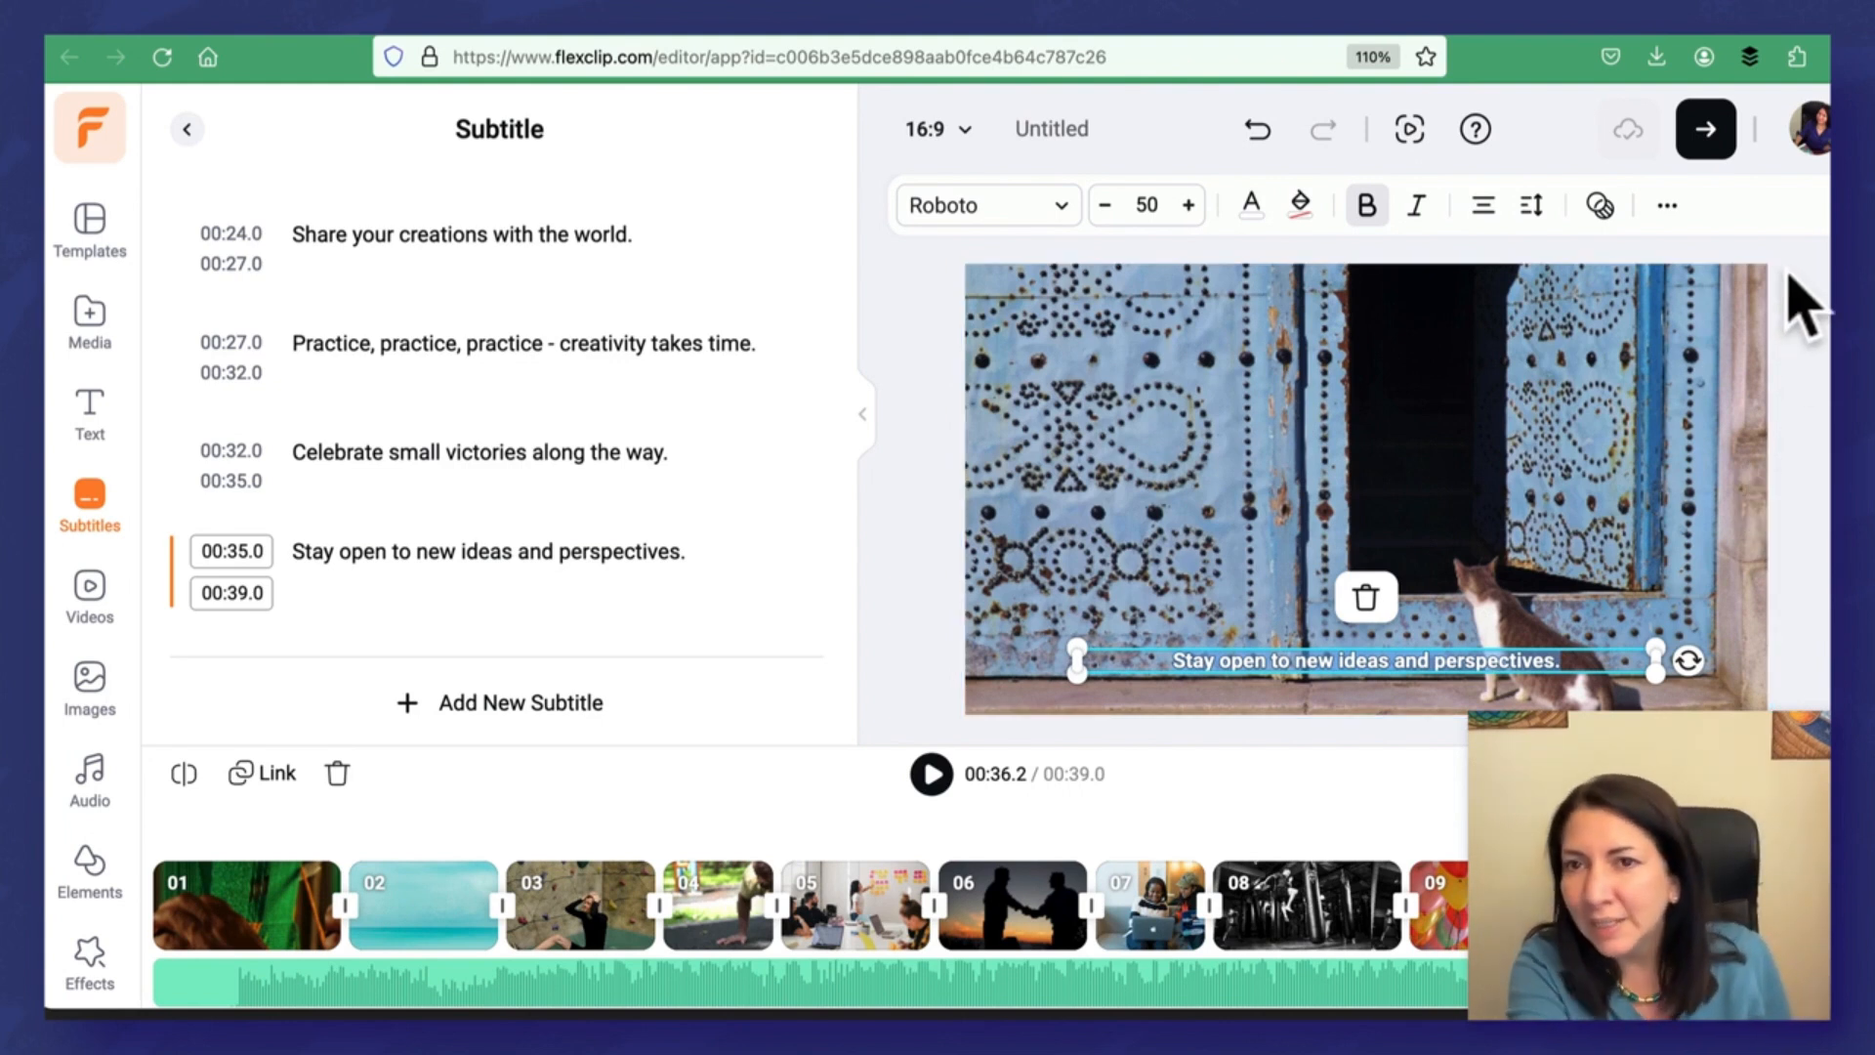
Step: Export the creativity video at 1080p, 30fps and Recommended Quality, and play the exported result
{"action": "left_click", "coordinate": [1704, 132]}
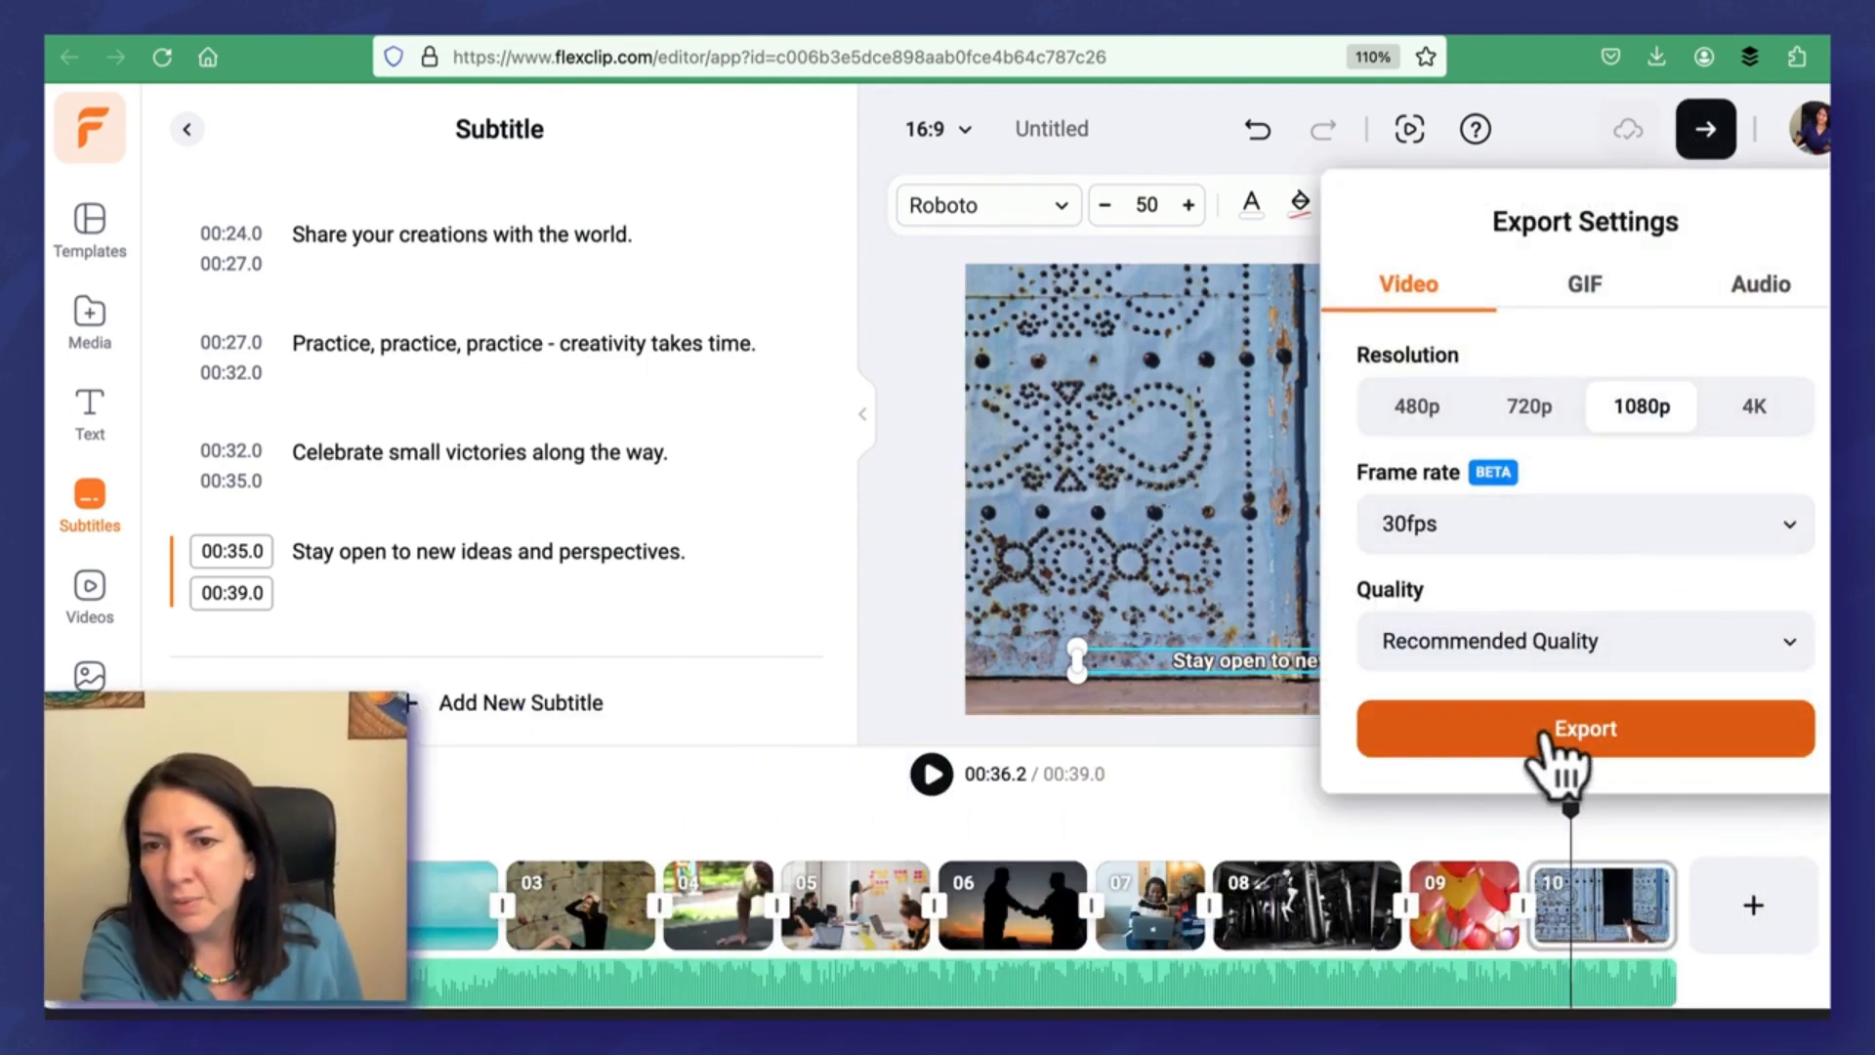
{"action": "left_click", "coordinate": [1551, 744]}
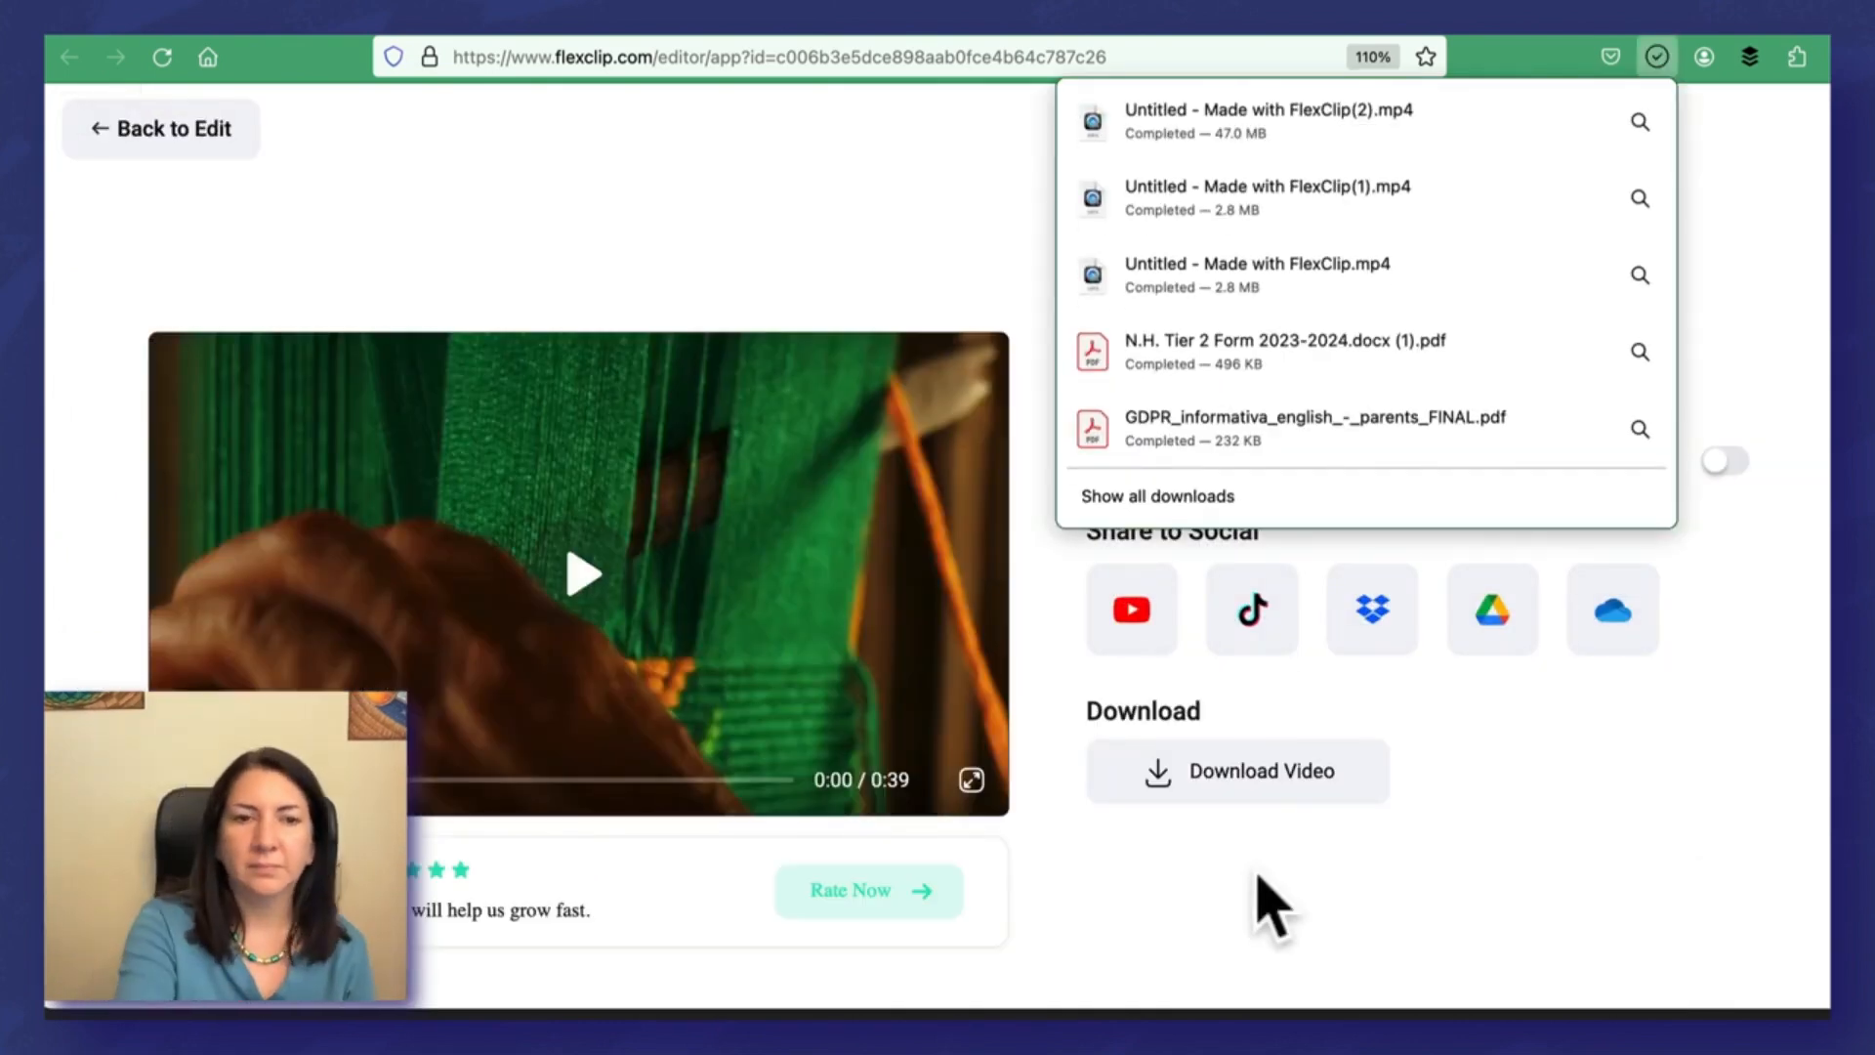
{"action": "left_click", "coordinate": [1828, 426]}
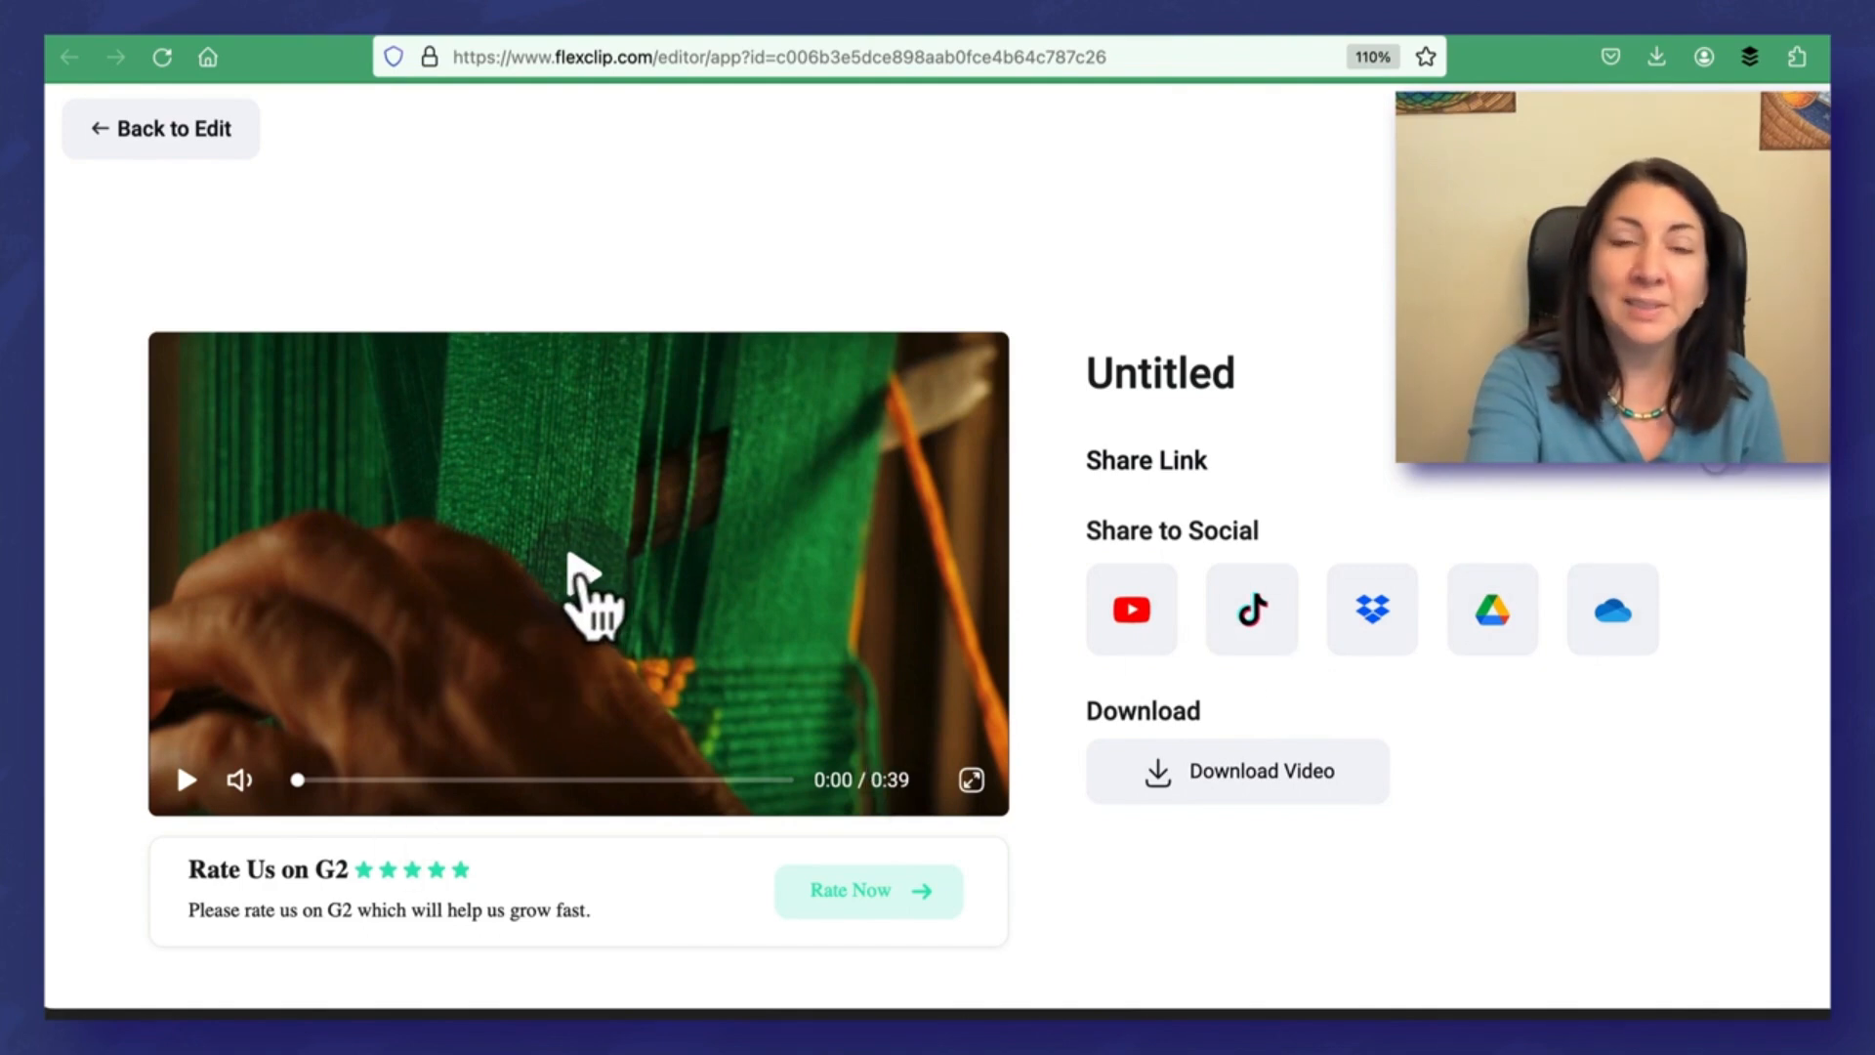
{"action": "left_click", "coordinate": [584, 583]}
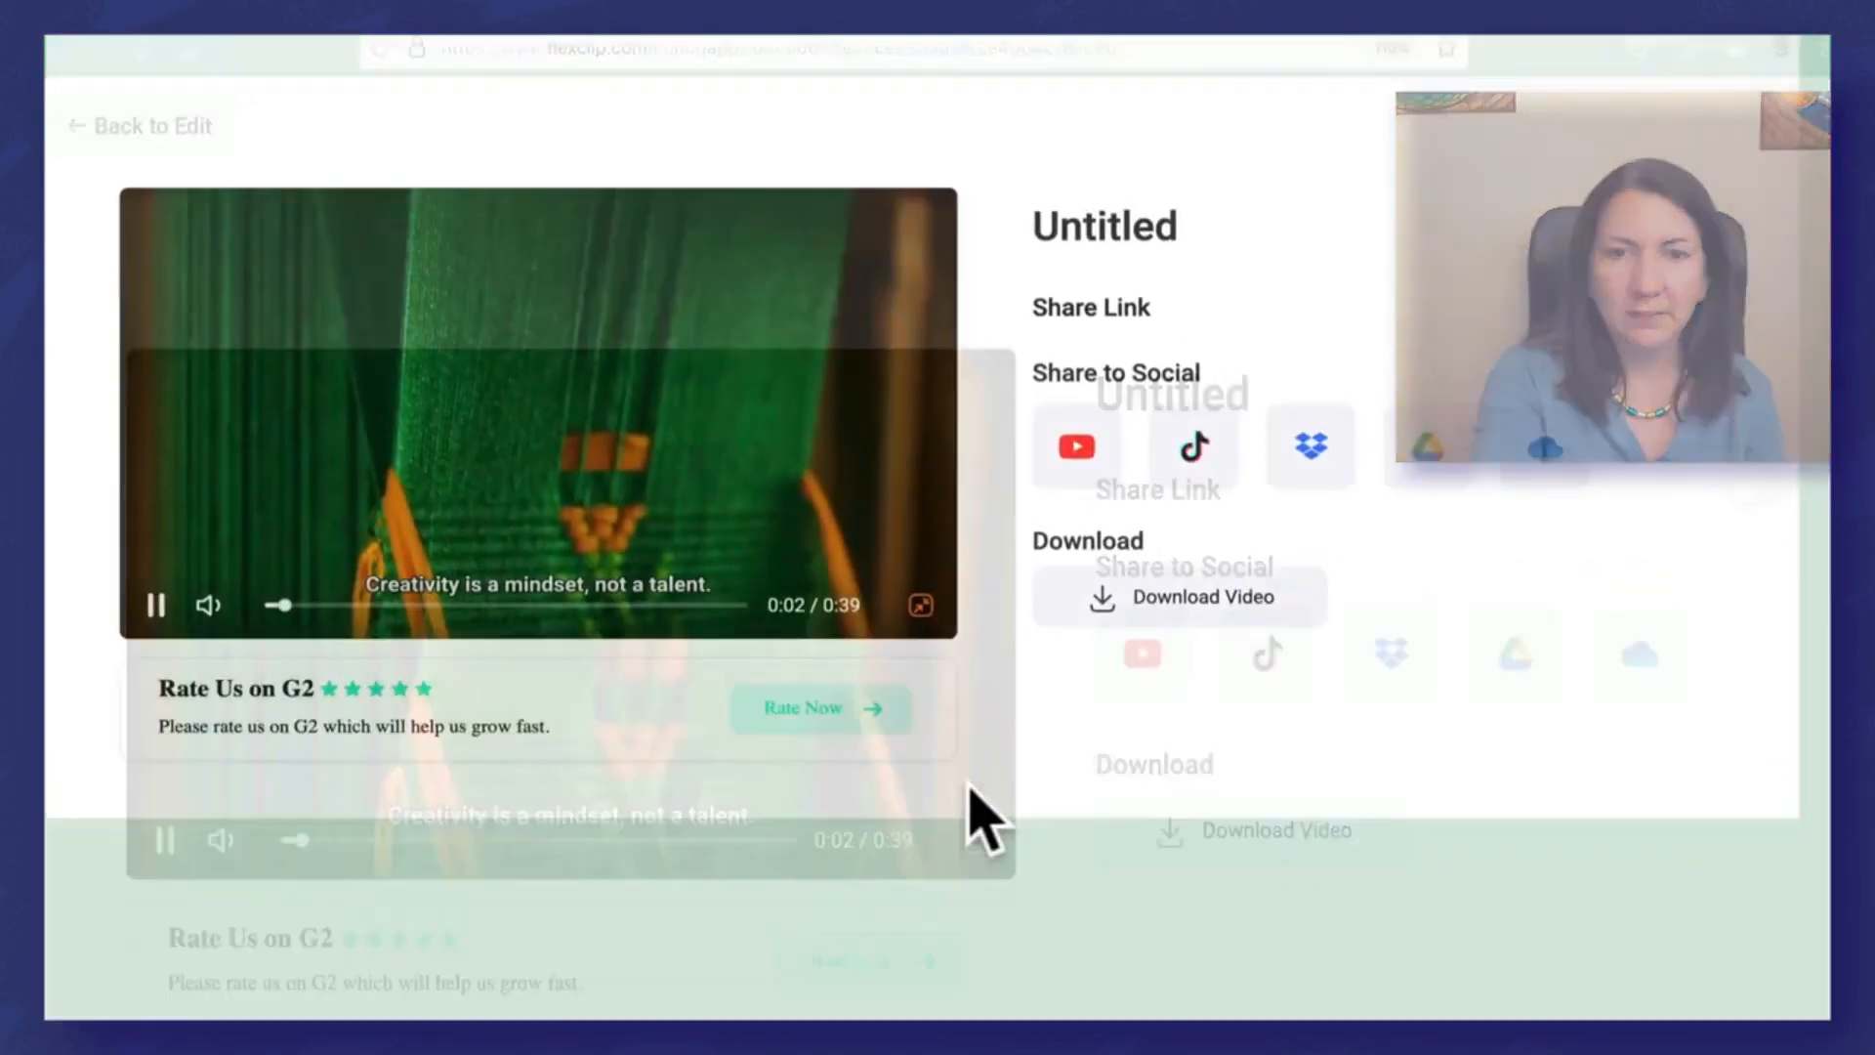
{"action": "left_click", "coordinate": [972, 789]}
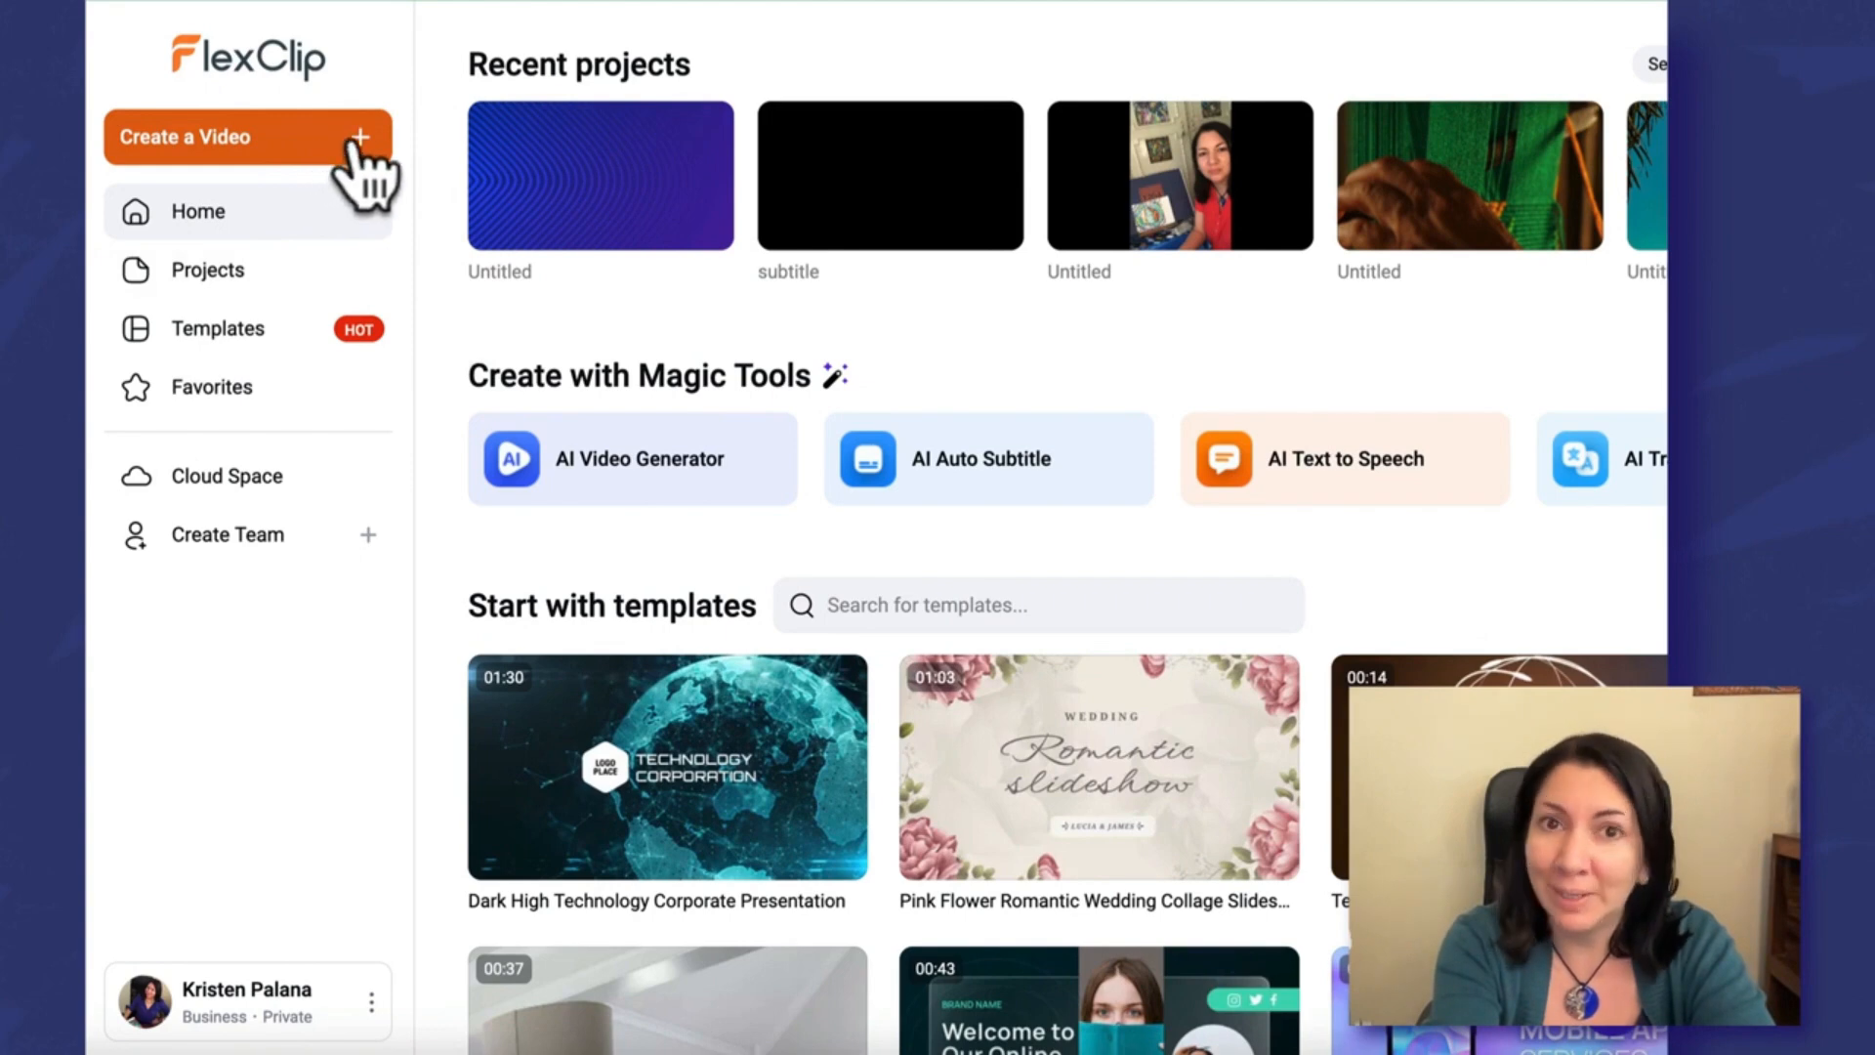
Step: Start a new 16:9 video project and add the 6-second stock wedding clip of the ring exchange as the first scene
{"action": "left_click", "coordinate": [349, 147]}
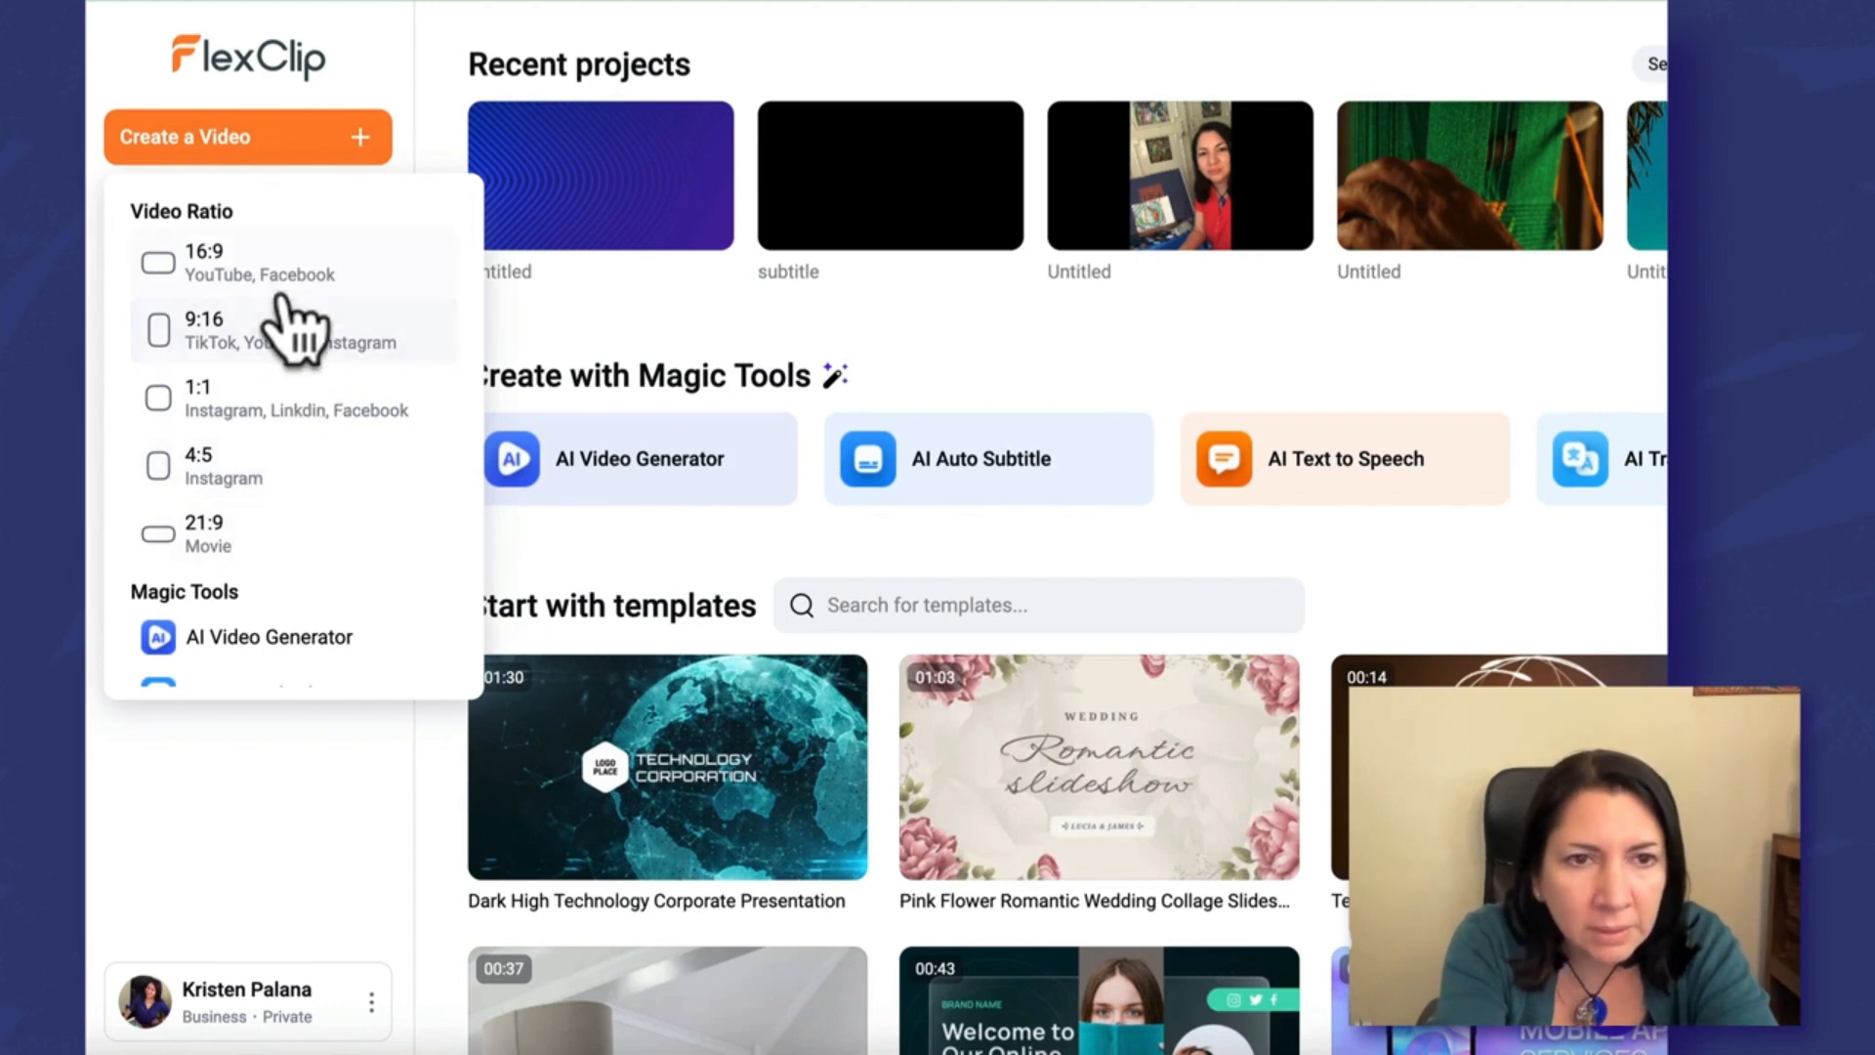
{"action": "left_click", "coordinate": [294, 271]}
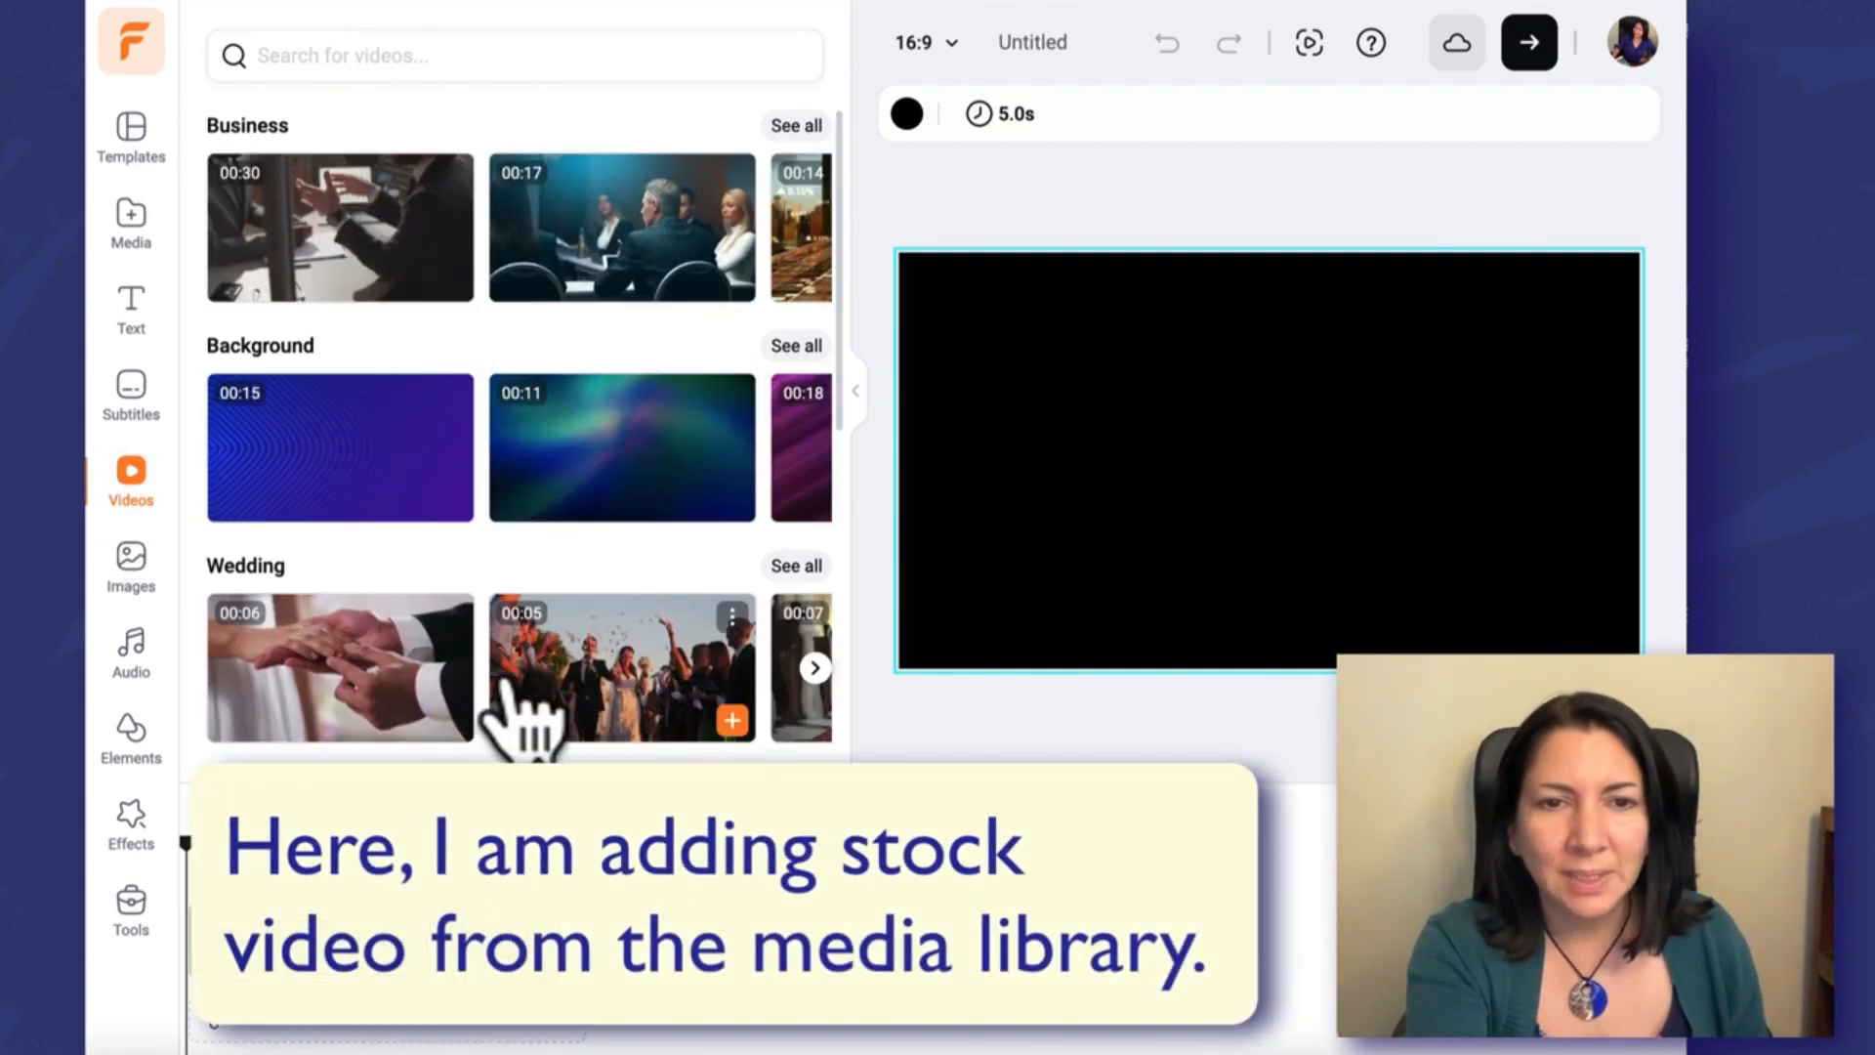
{"action": "left_click", "coordinate": [363, 679]}
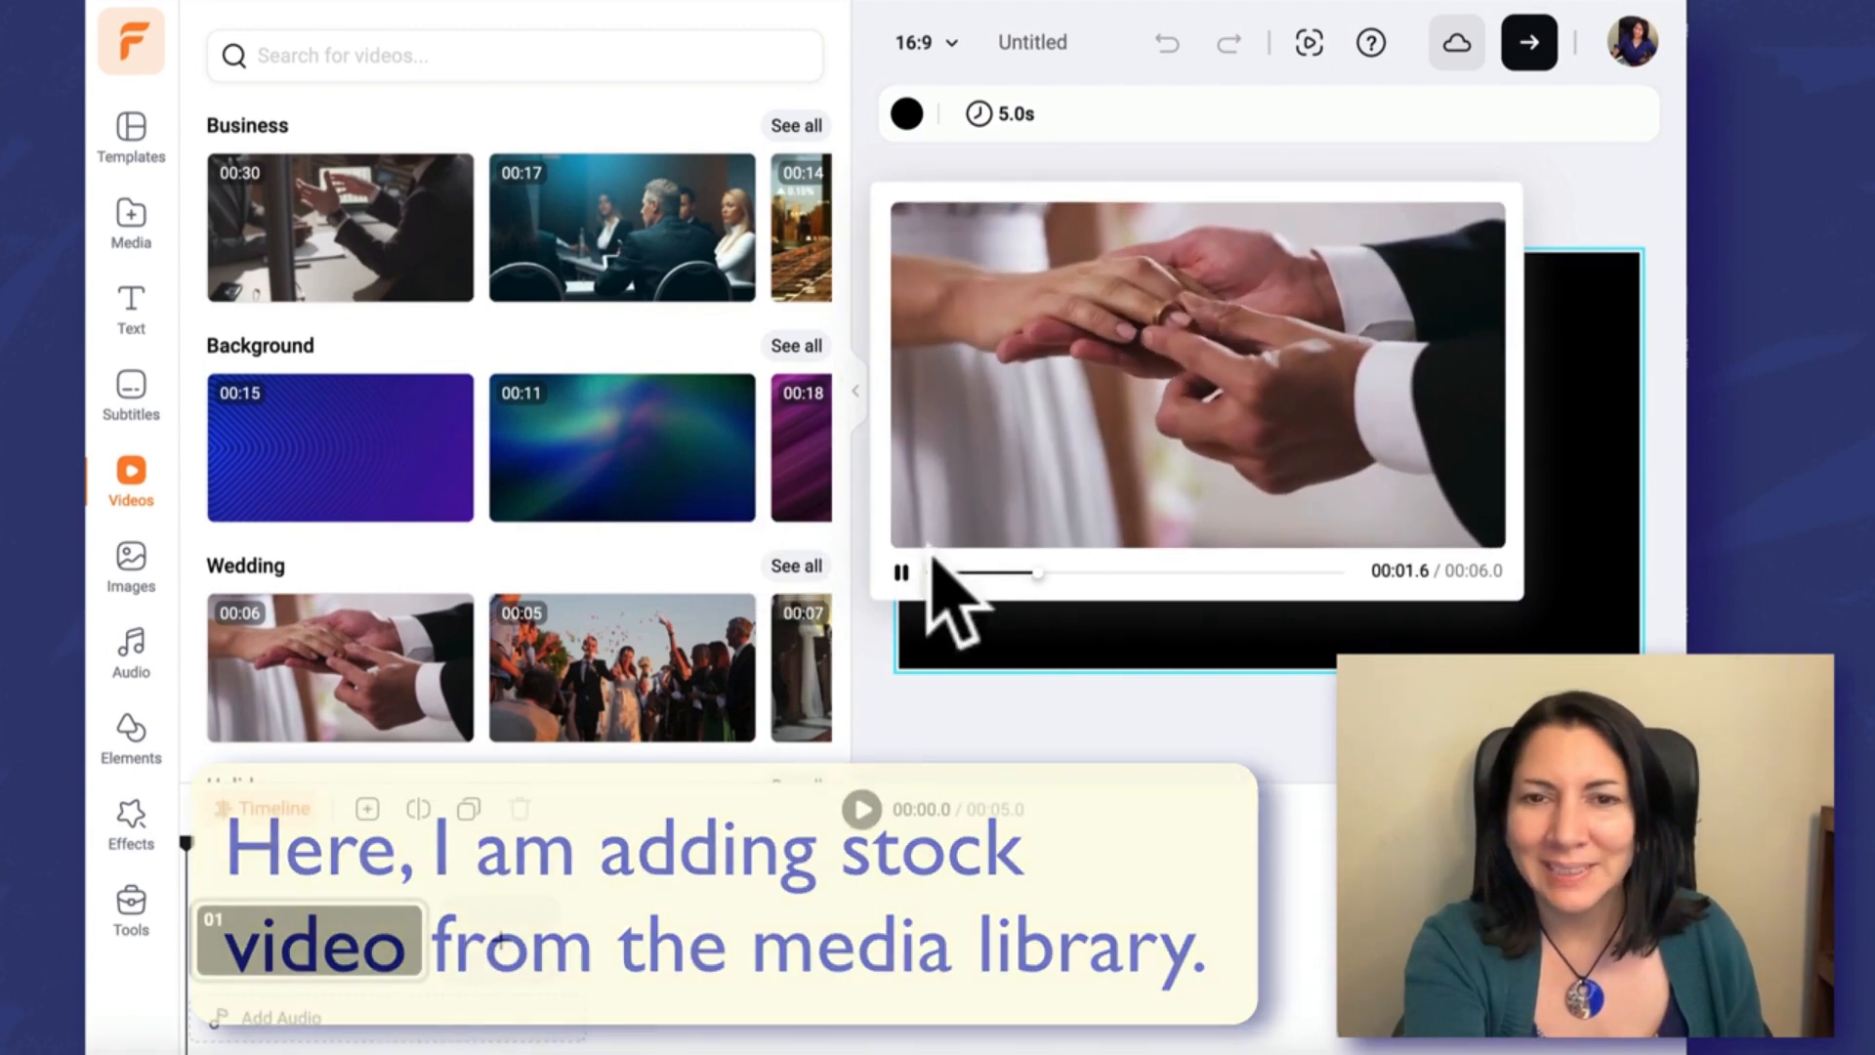
{"action": "left_click", "coordinate": [889, 776]}
{"action": "left_click_drag", "start_coordinate": [439, 752], "coordinate": [962, 596]}
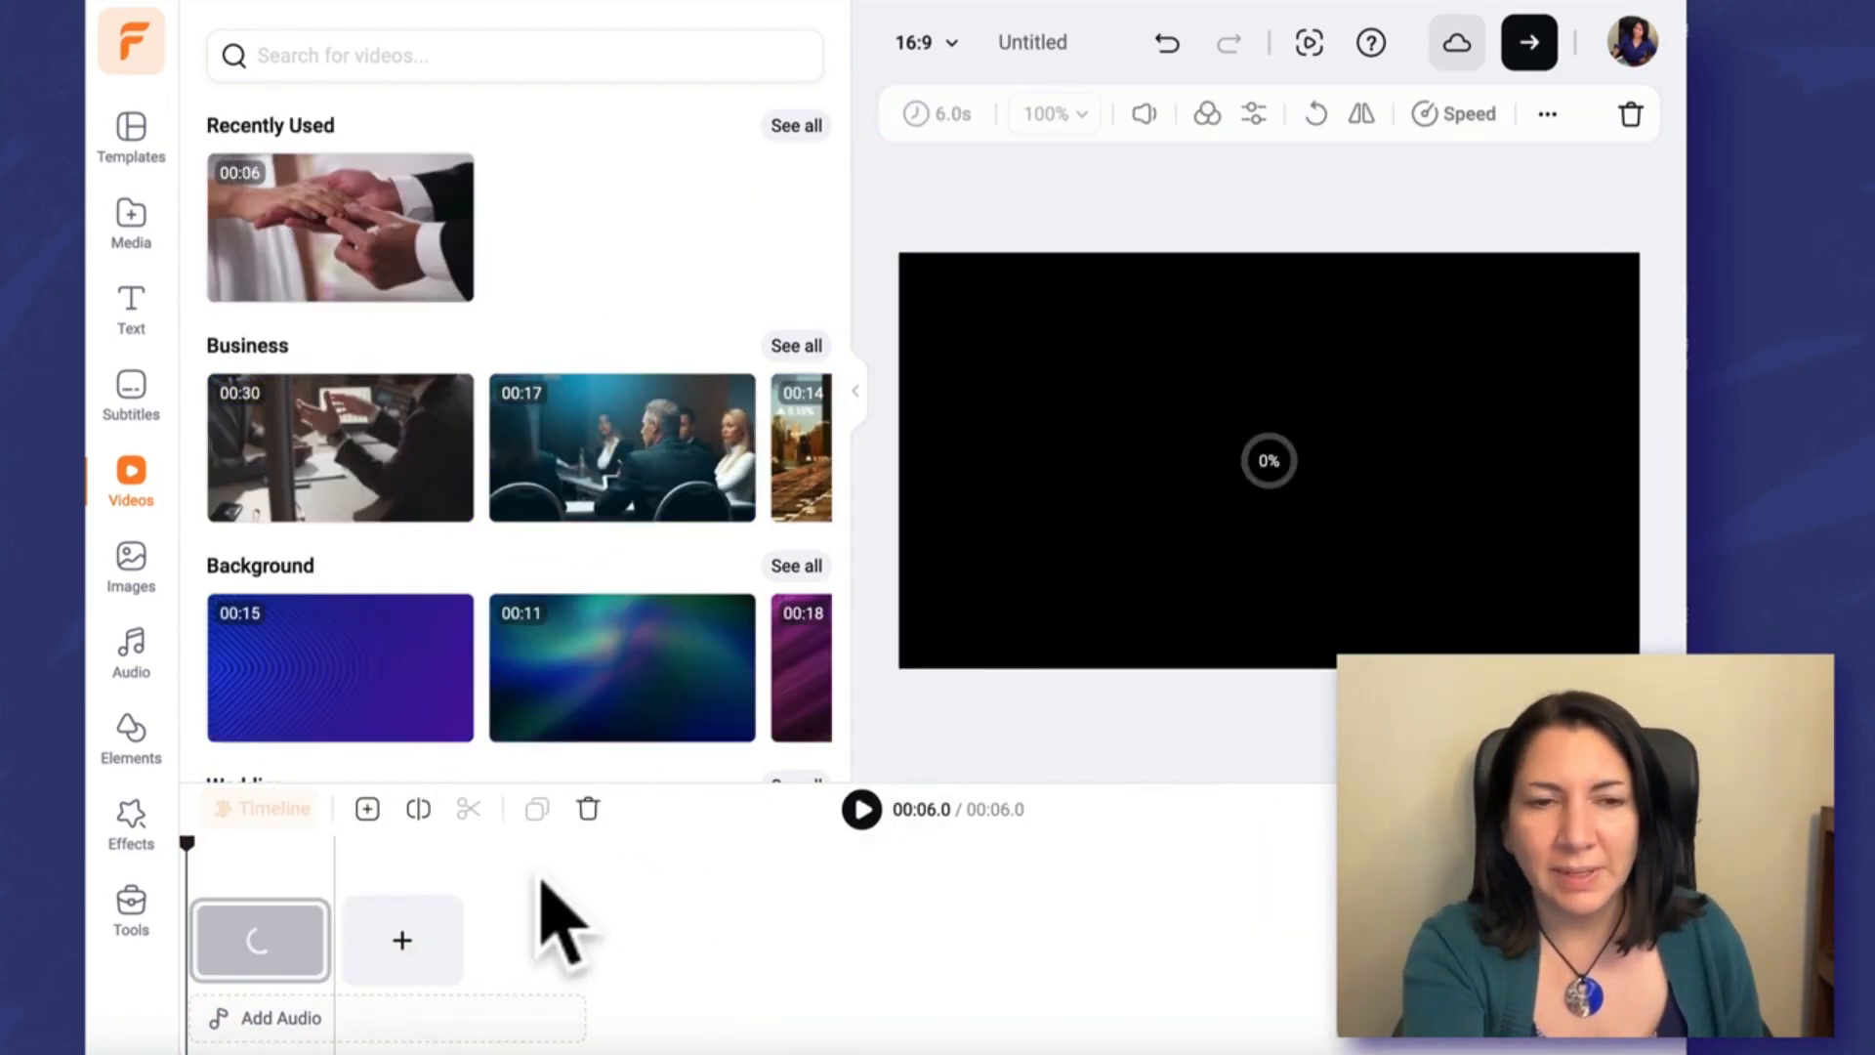
Step: Add a second scene, search the stock videos for "wedding", and fill the scene with the 3-second clip of henna-painted hands
{"action": "left_click", "coordinate": [396, 945]}
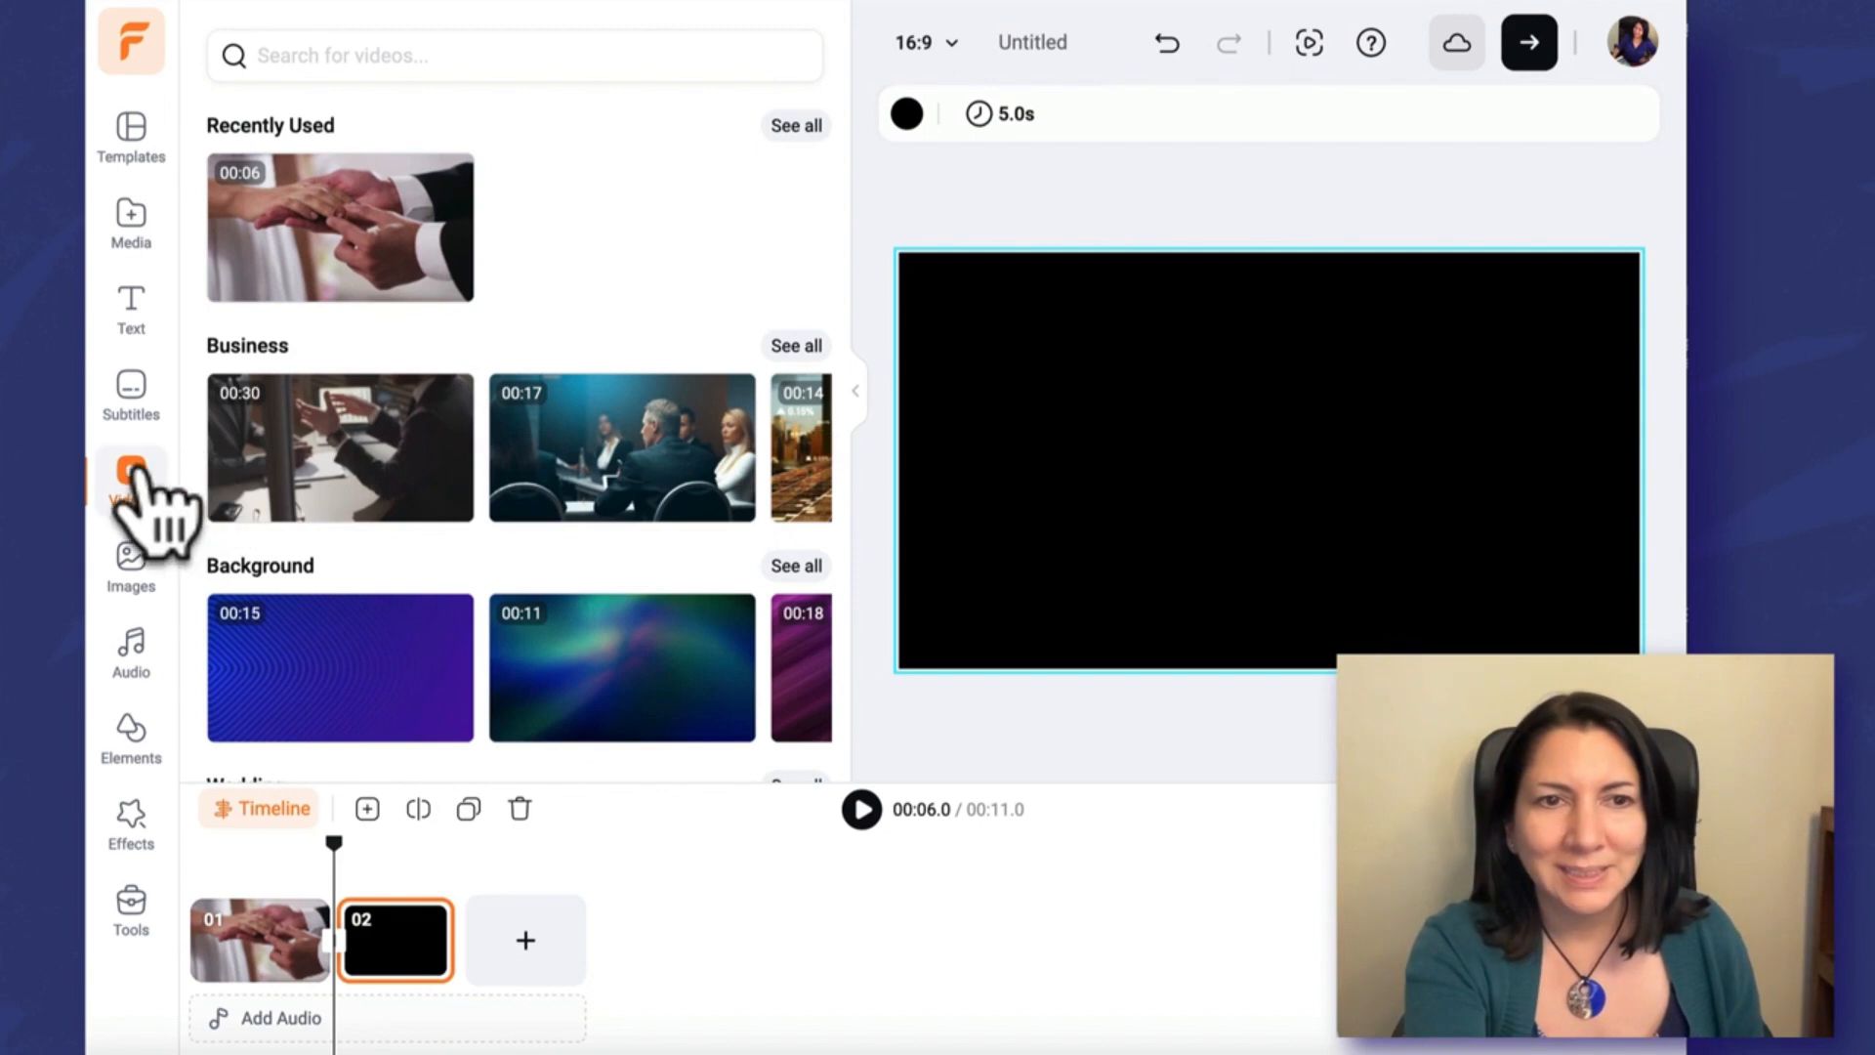
{"action": "left_click", "coordinate": [523, 57]}
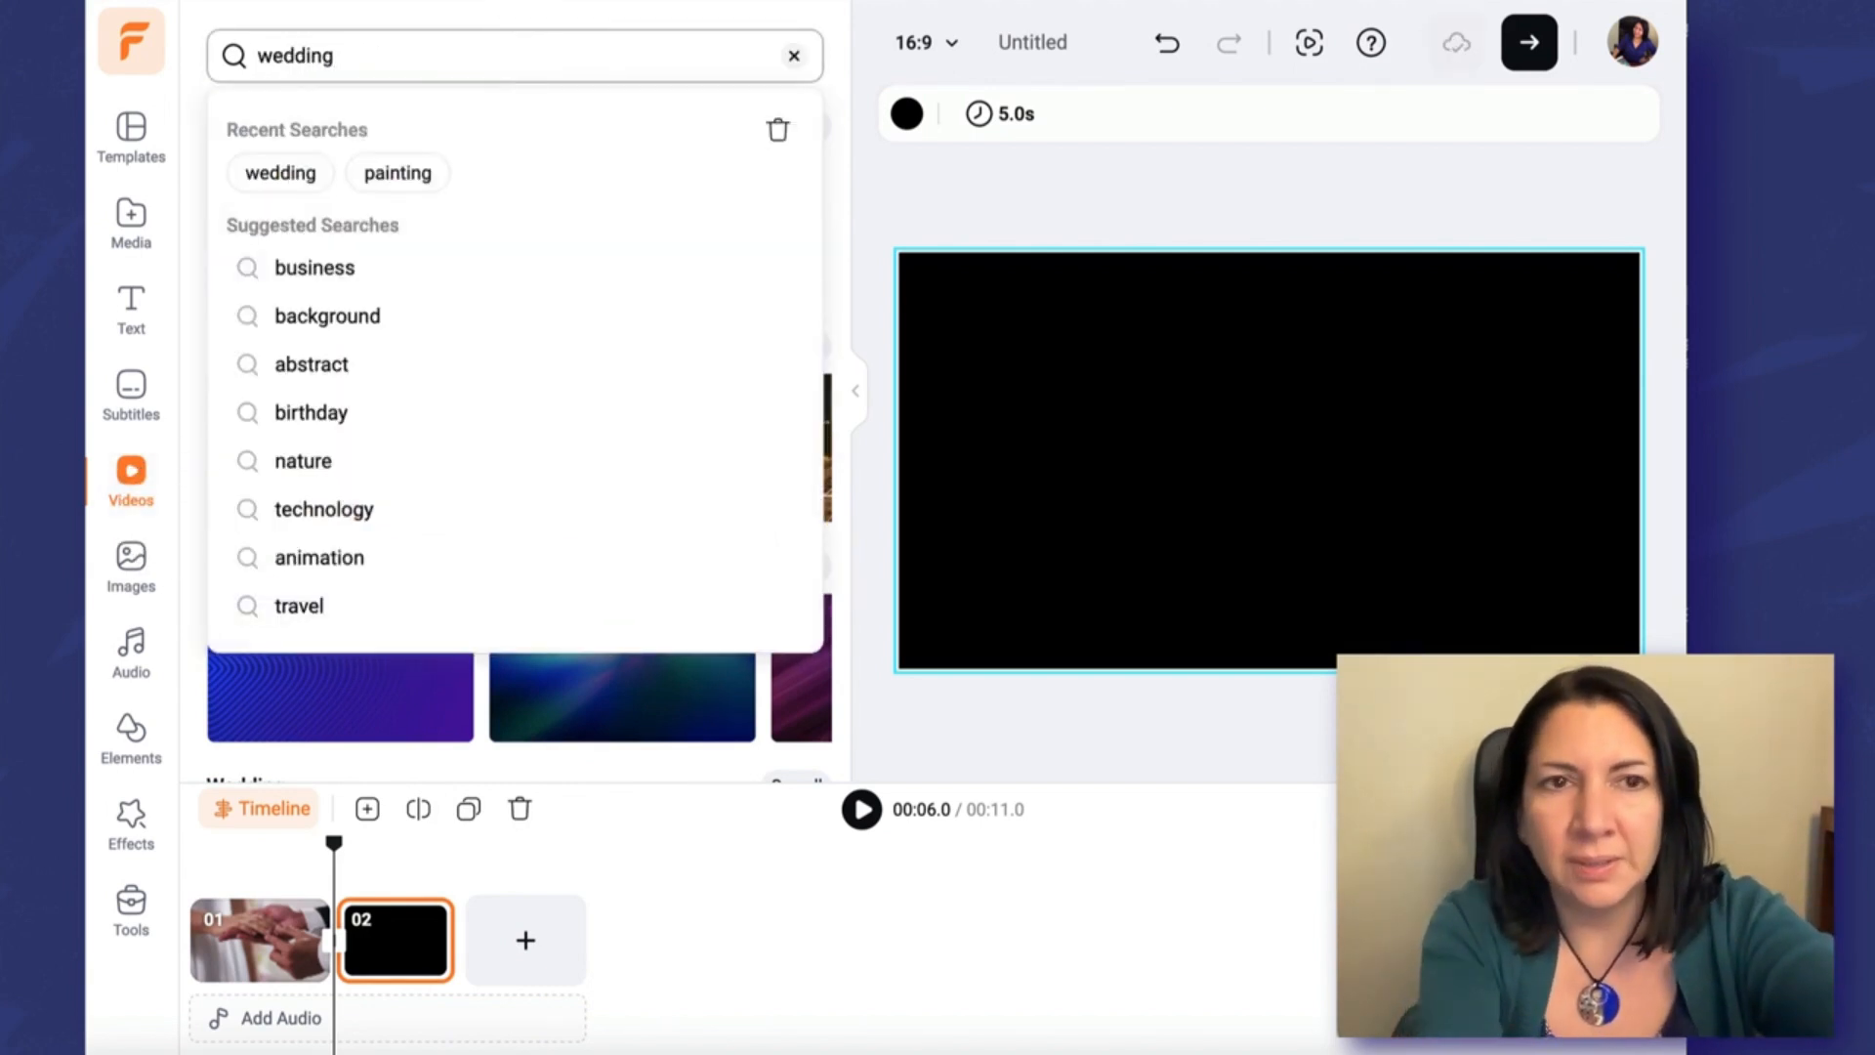
{"action": "left_click", "coordinate": [269, 174]}
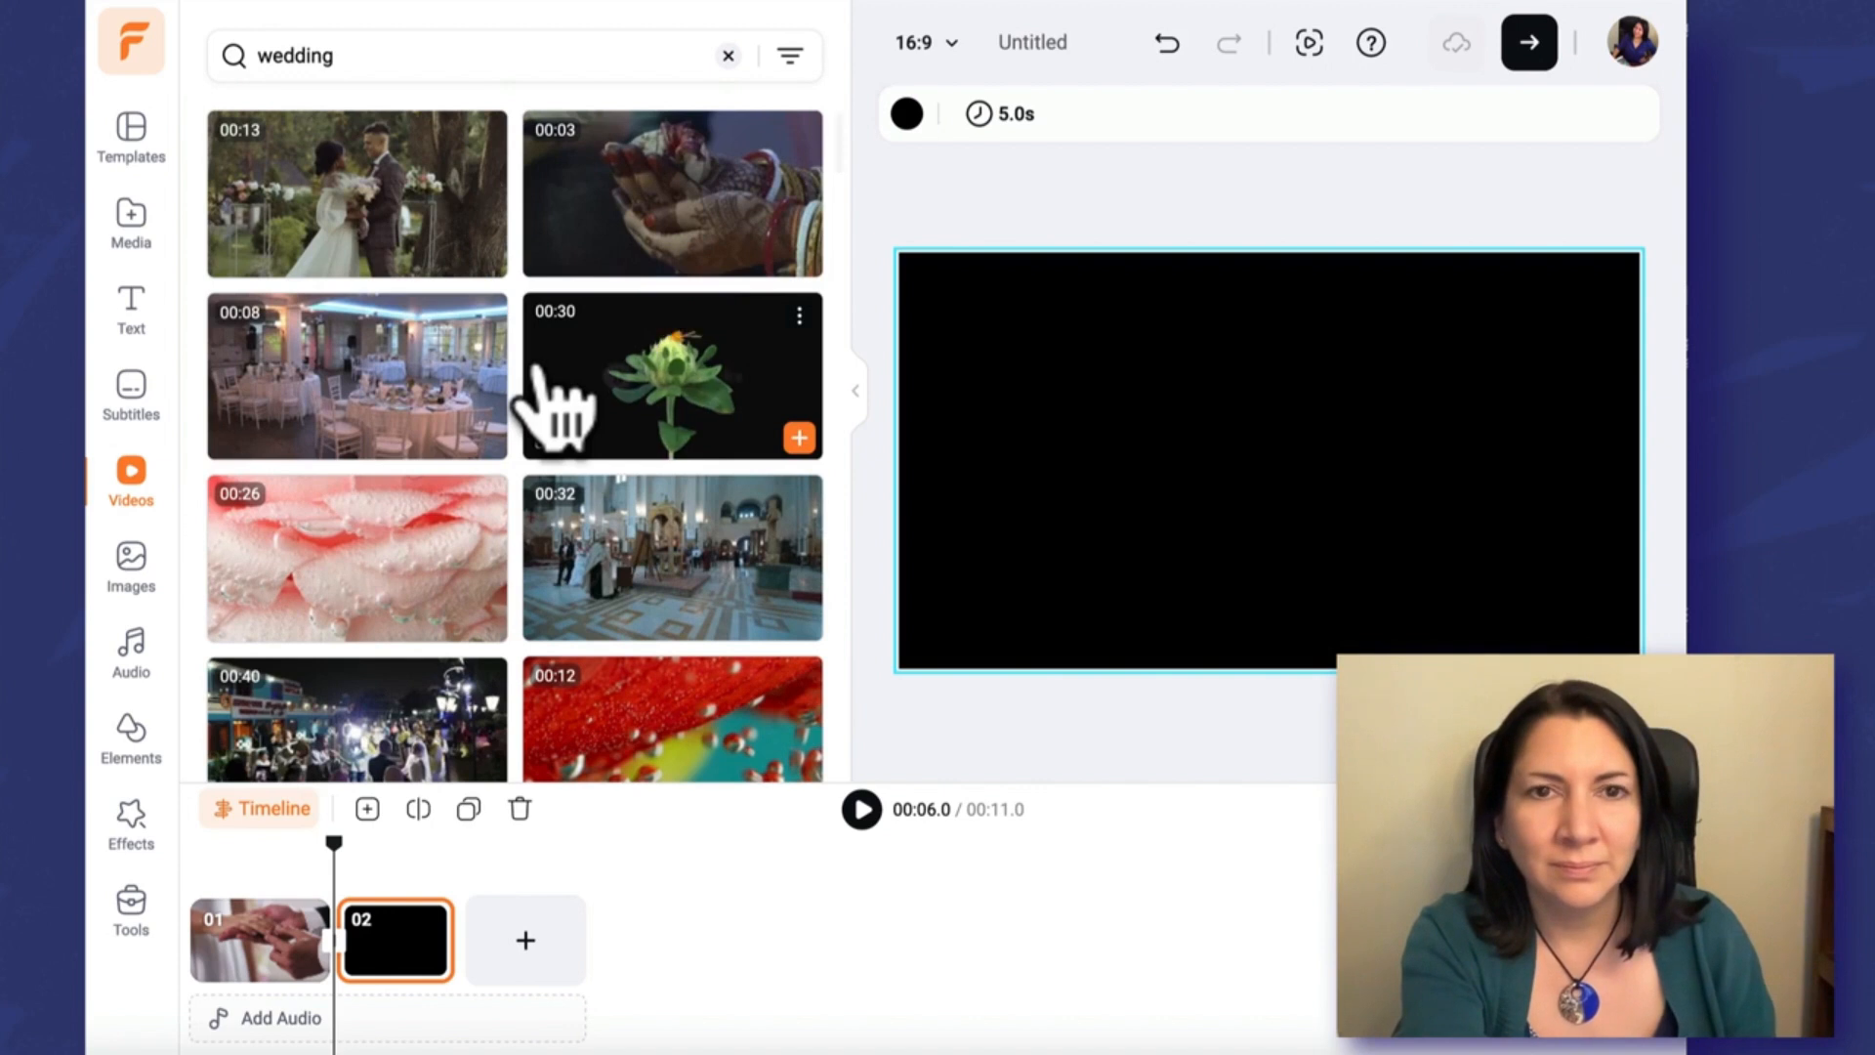
{"action": "left_click_drag", "start_coordinate": [689, 256], "coordinate": [967, 343]}
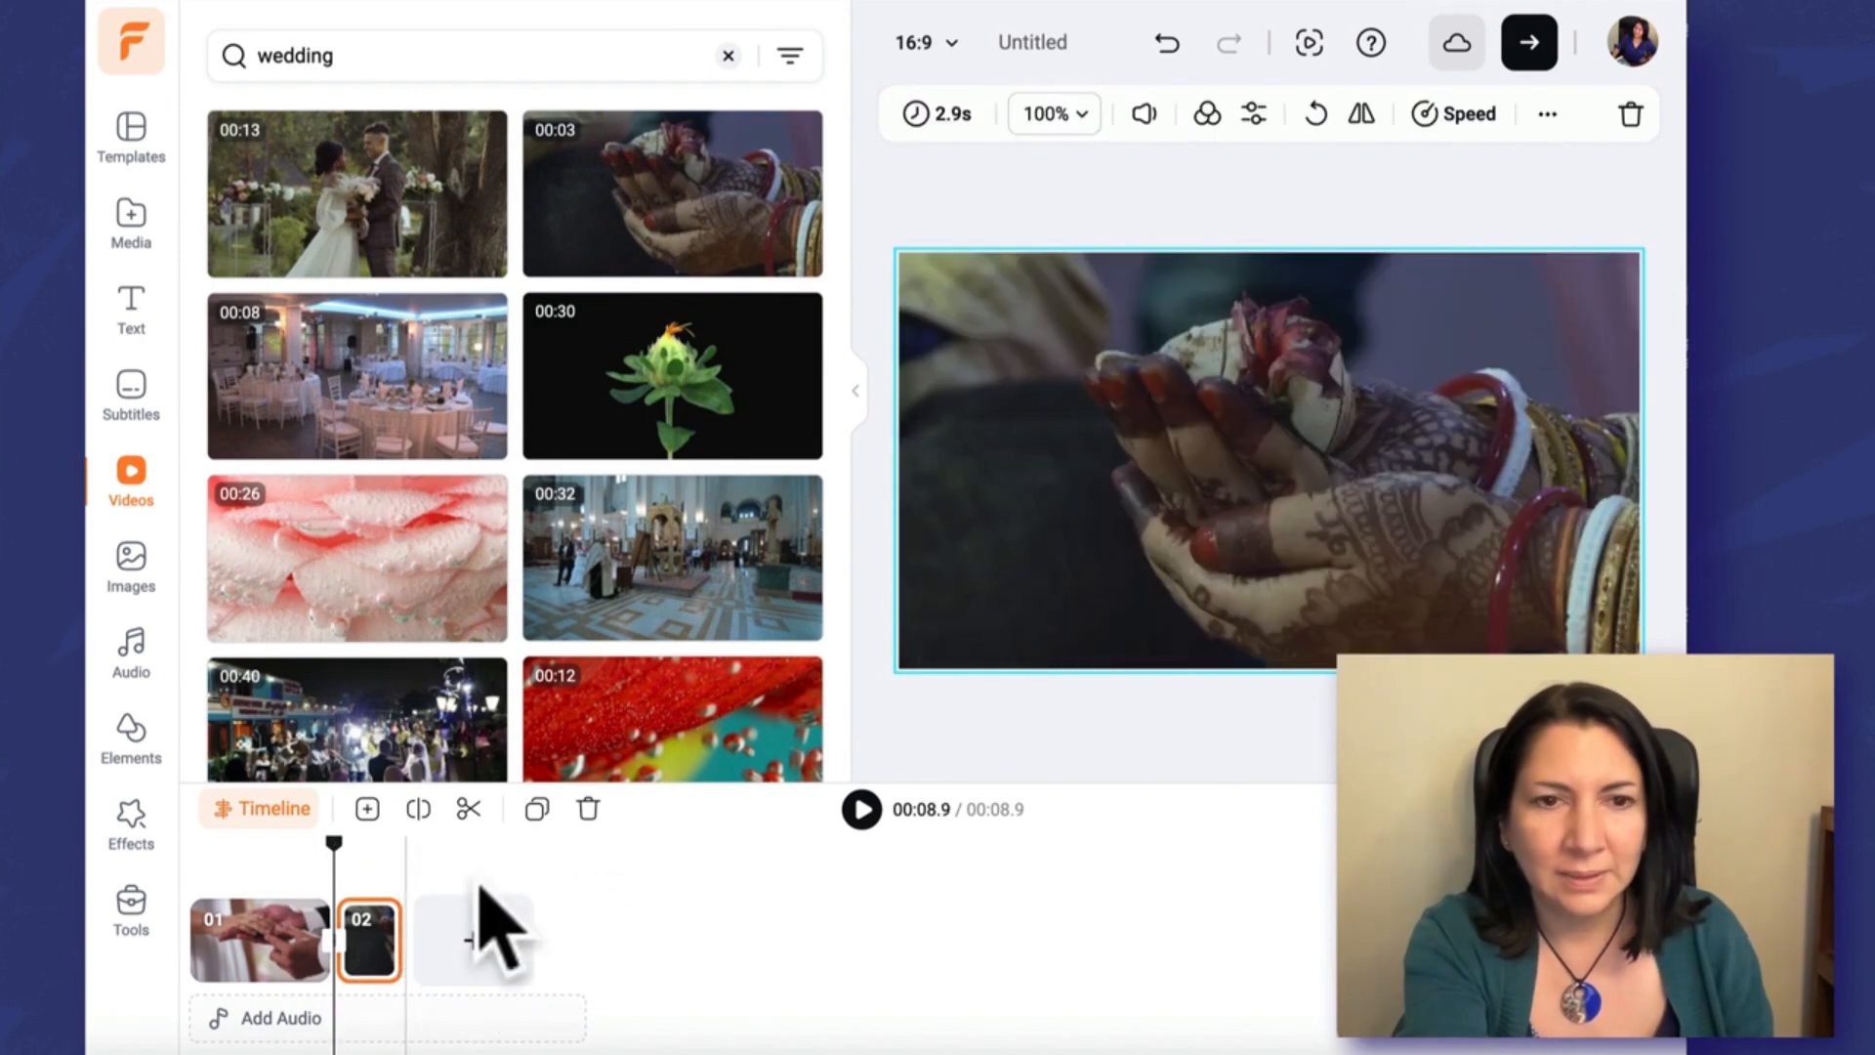
Step: Place the playhead near the start of the second scene and open the Record Voice tool
{"action": "left_click", "coordinate": [279, 879]}
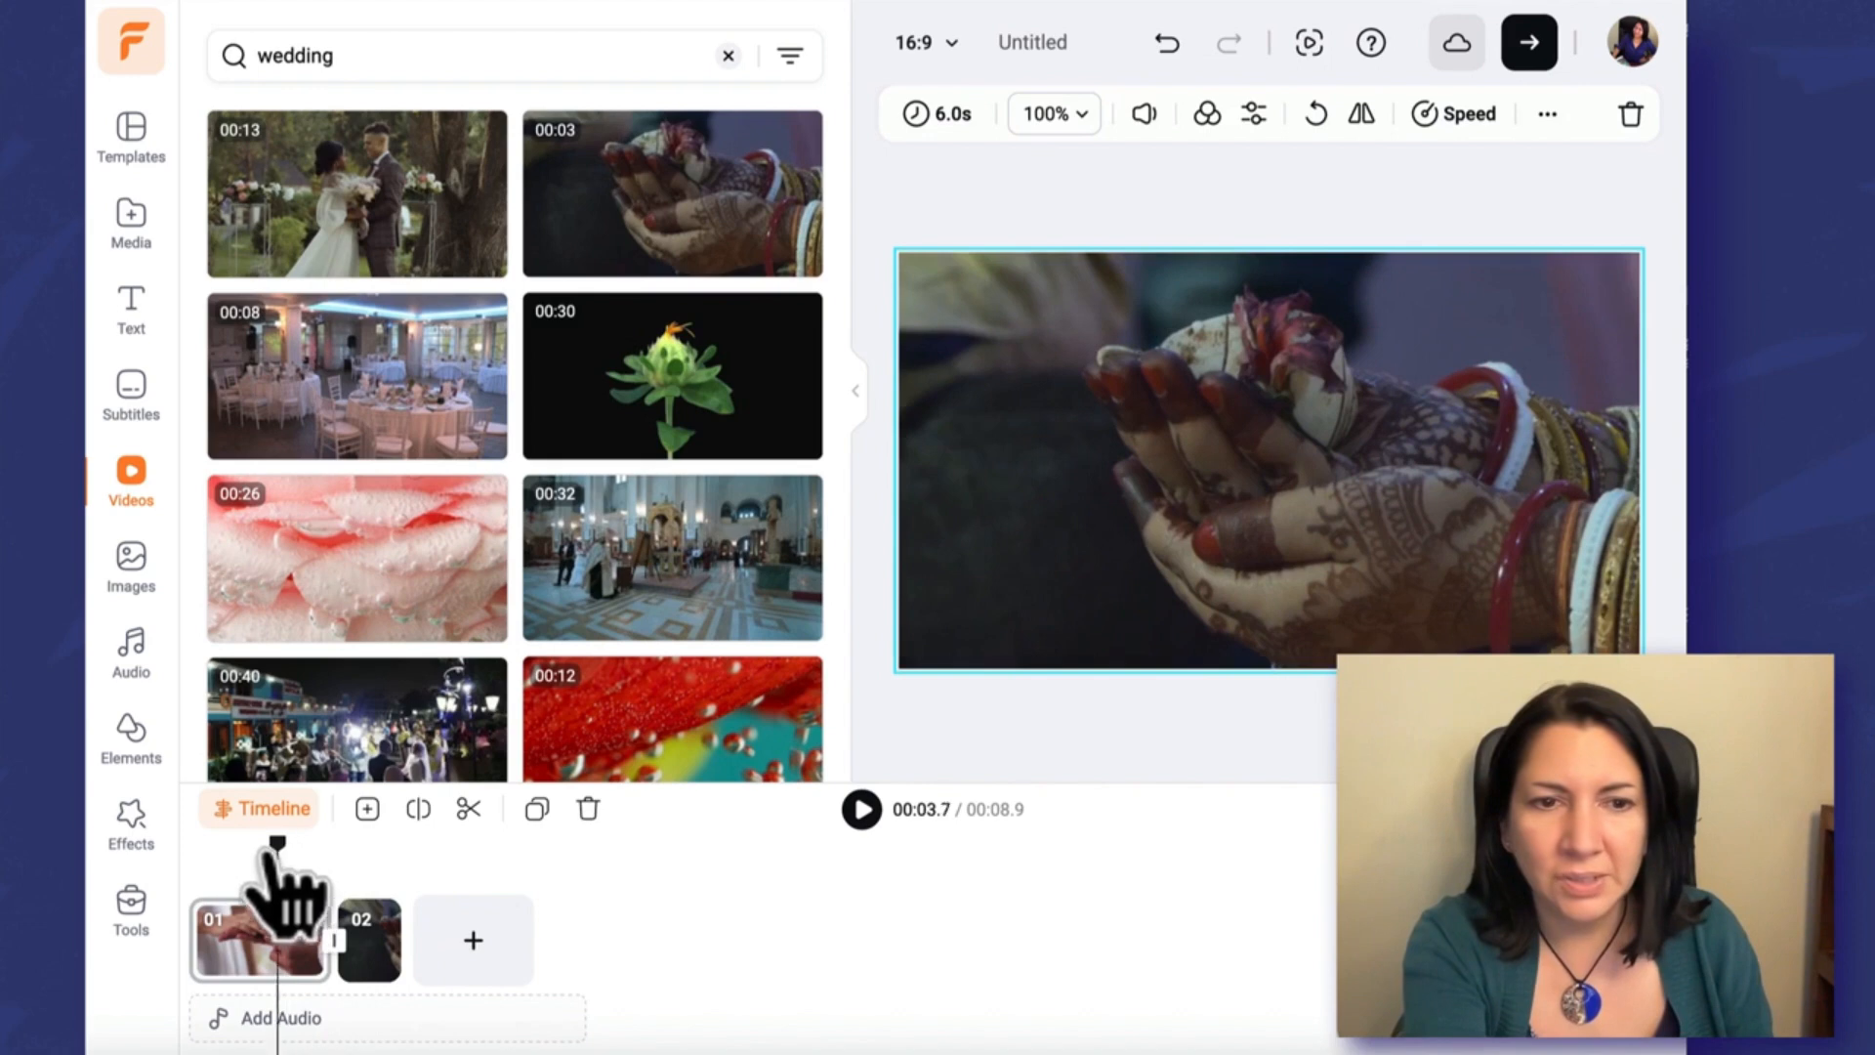
{"action": "left_click_drag", "start_coordinate": [281, 880], "coordinate": [208, 879]}
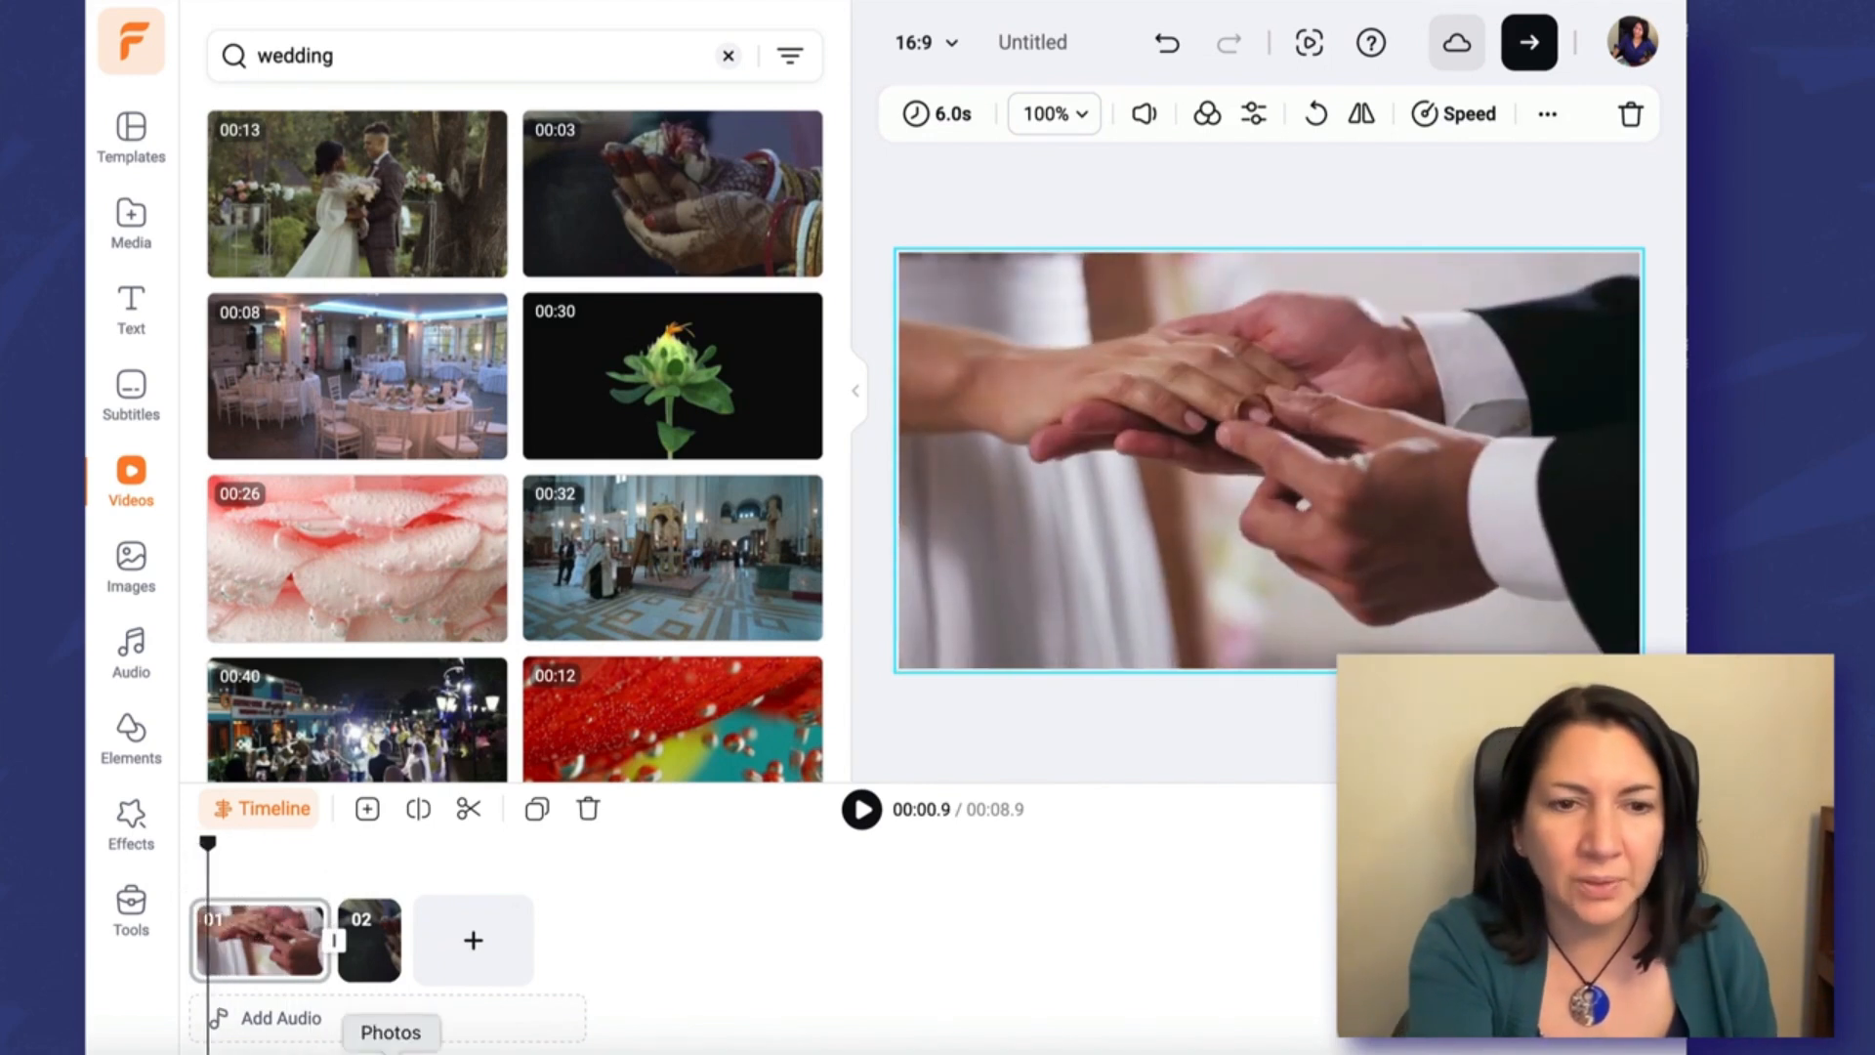
{"action": "left_click", "coordinate": [344, 938]}
{"action": "left_click", "coordinate": [131, 904]}
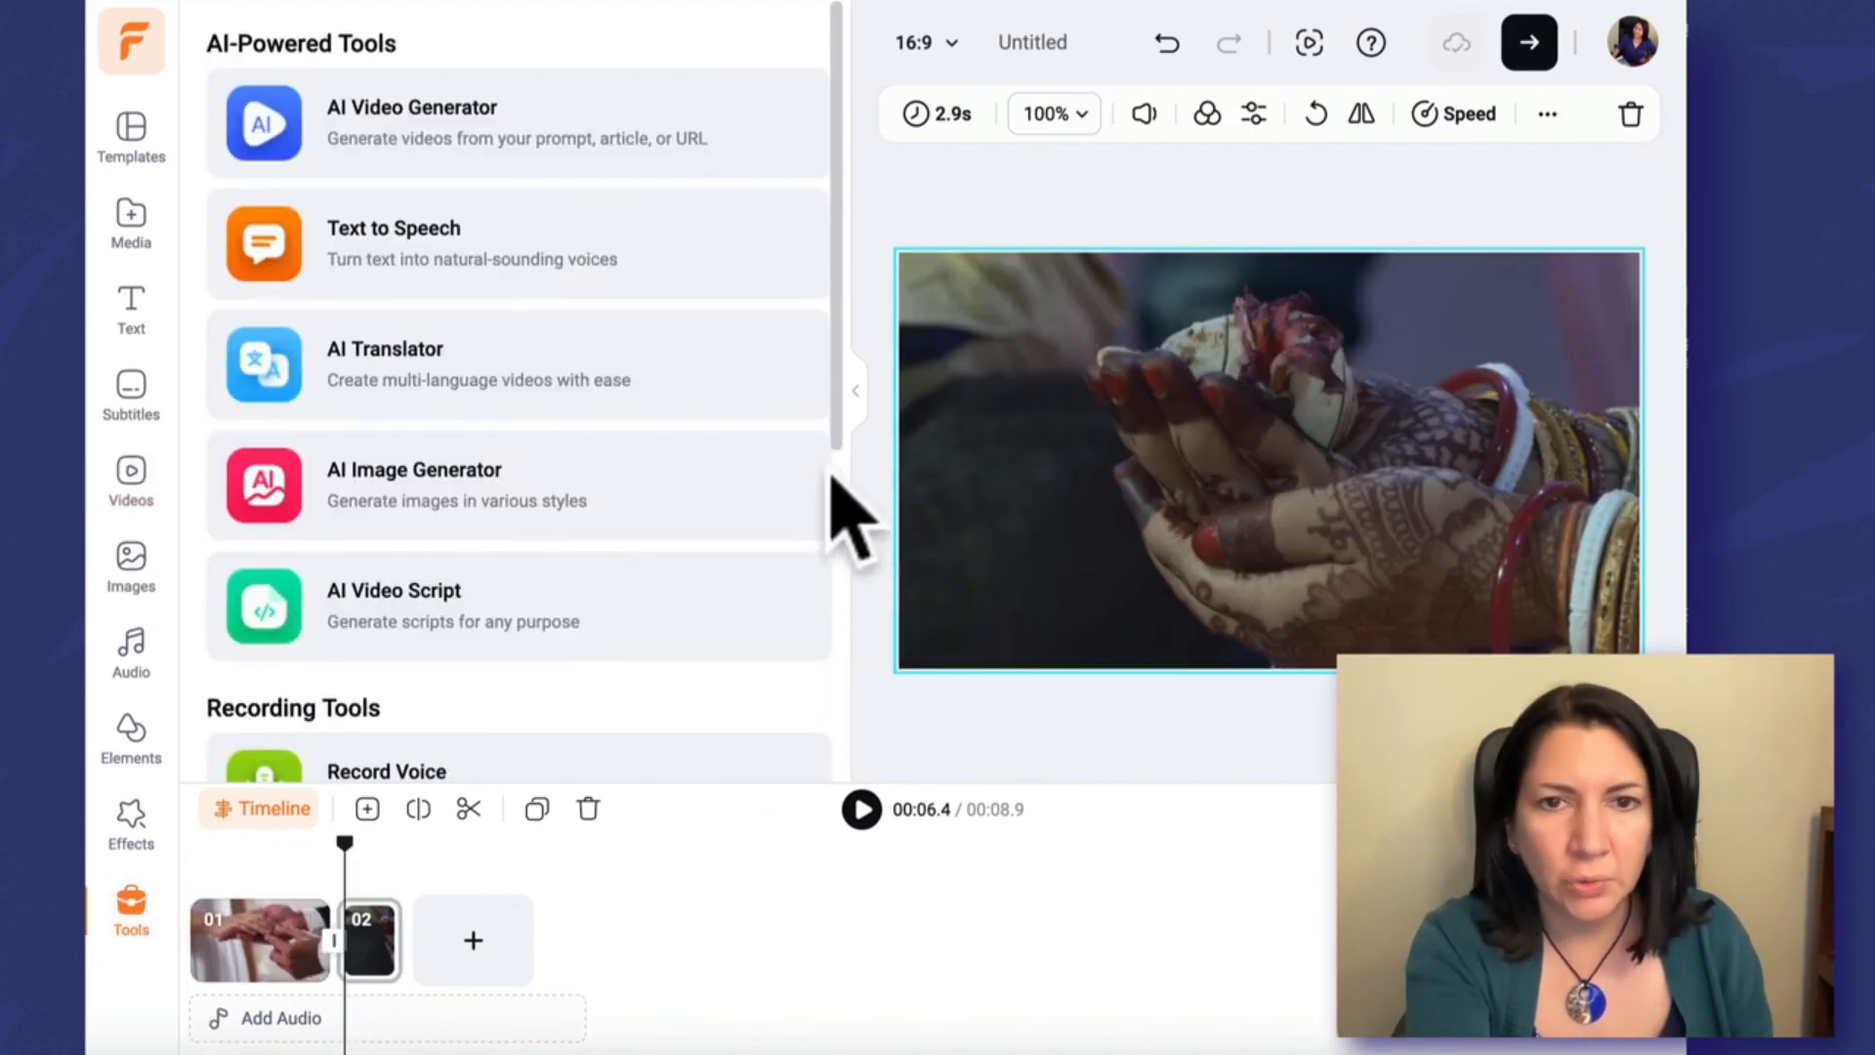
{"action": "scroll", "coordinate": [836, 489], "scroll_direction": "down", "scroll_amount": 1}
{"action": "left_click_drag", "start_coordinate": [837, 646], "coordinate": [821, 762]}
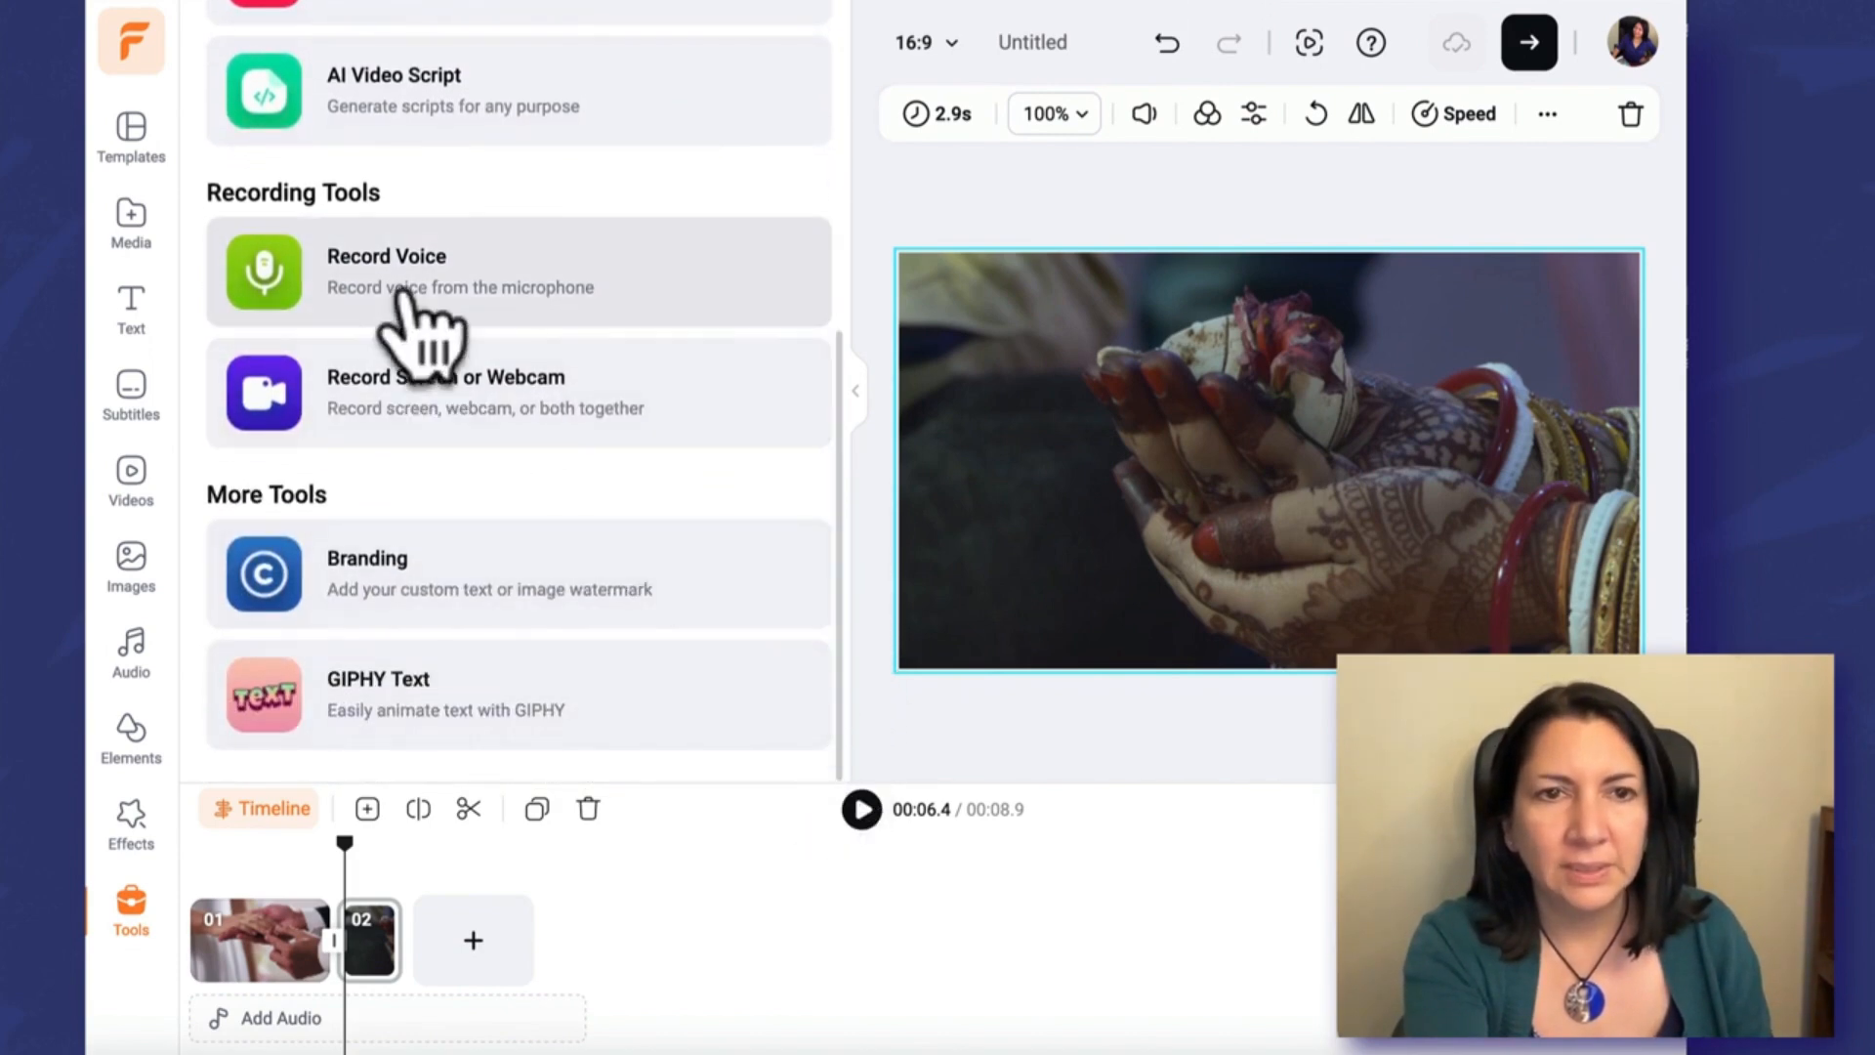
{"action": "left_click", "coordinate": [432, 278]}
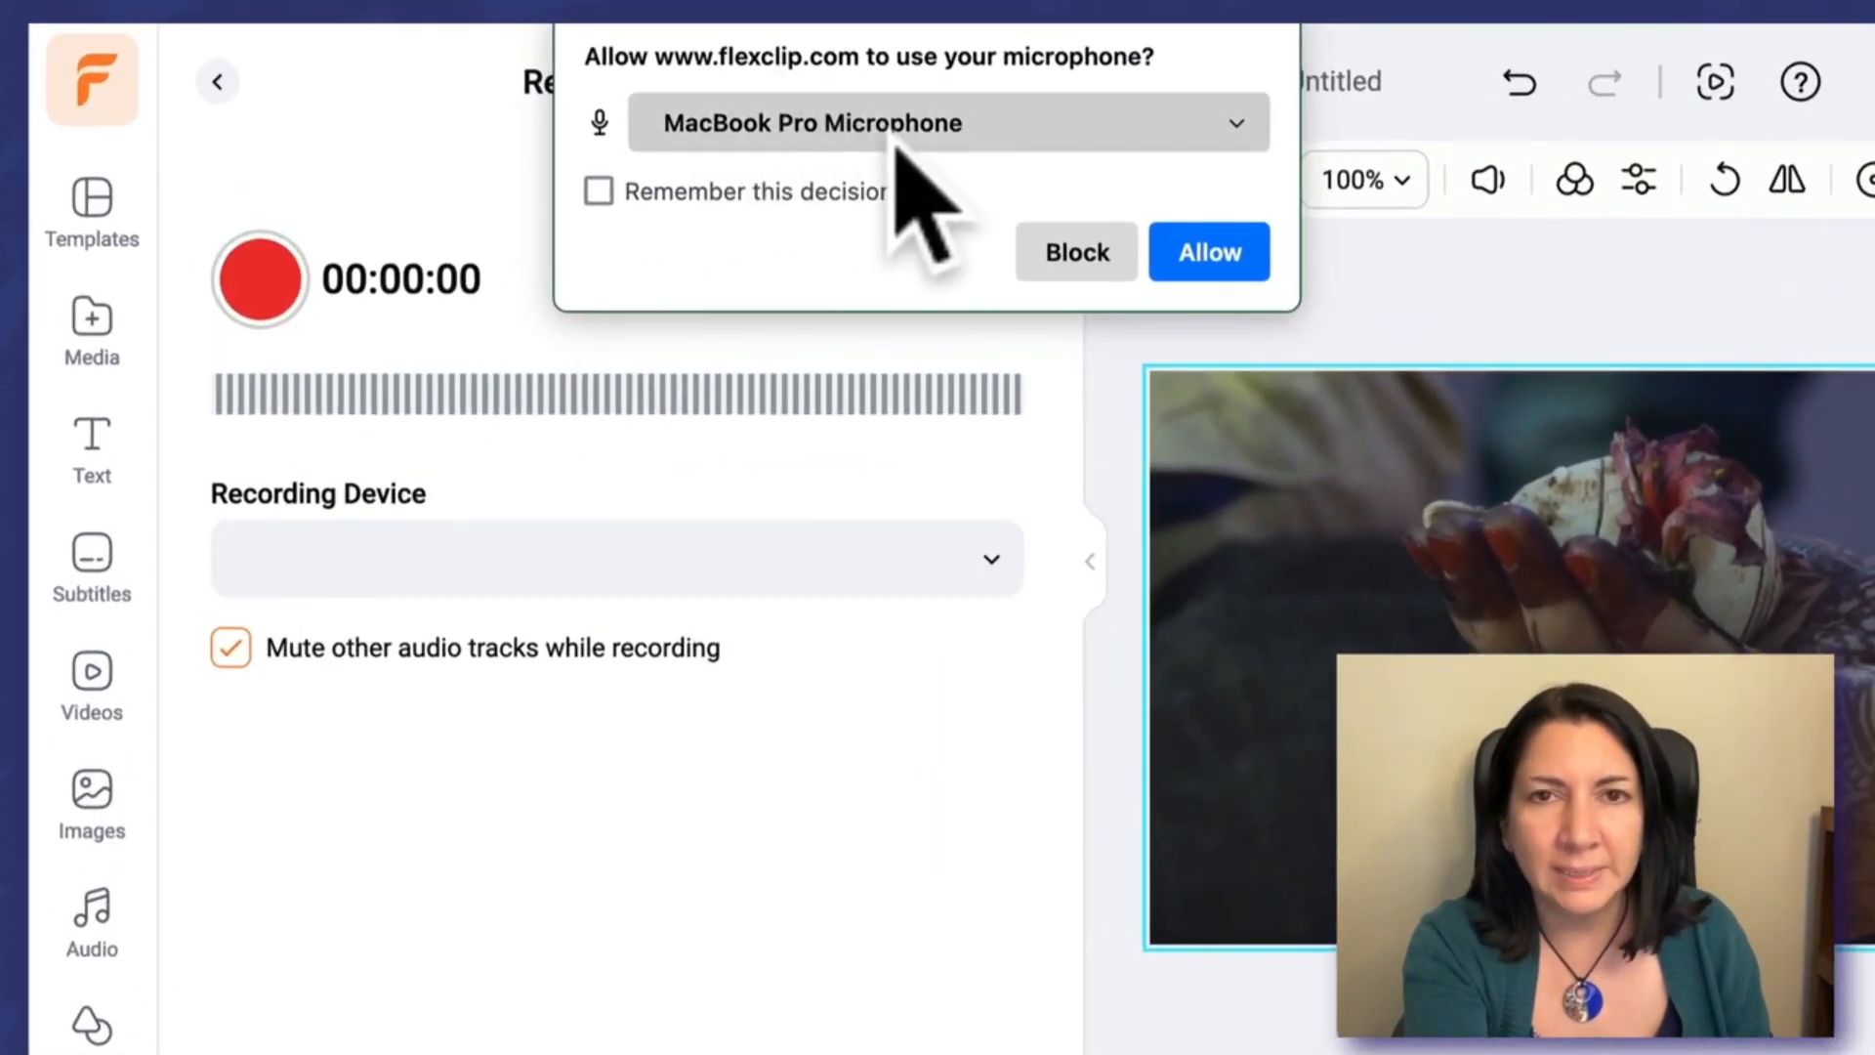
Step: Allow FlexClip to use the Yeti Stereo Microphone and have the browser remember this decision
{"action": "left_click", "coordinate": [1240, 117]}
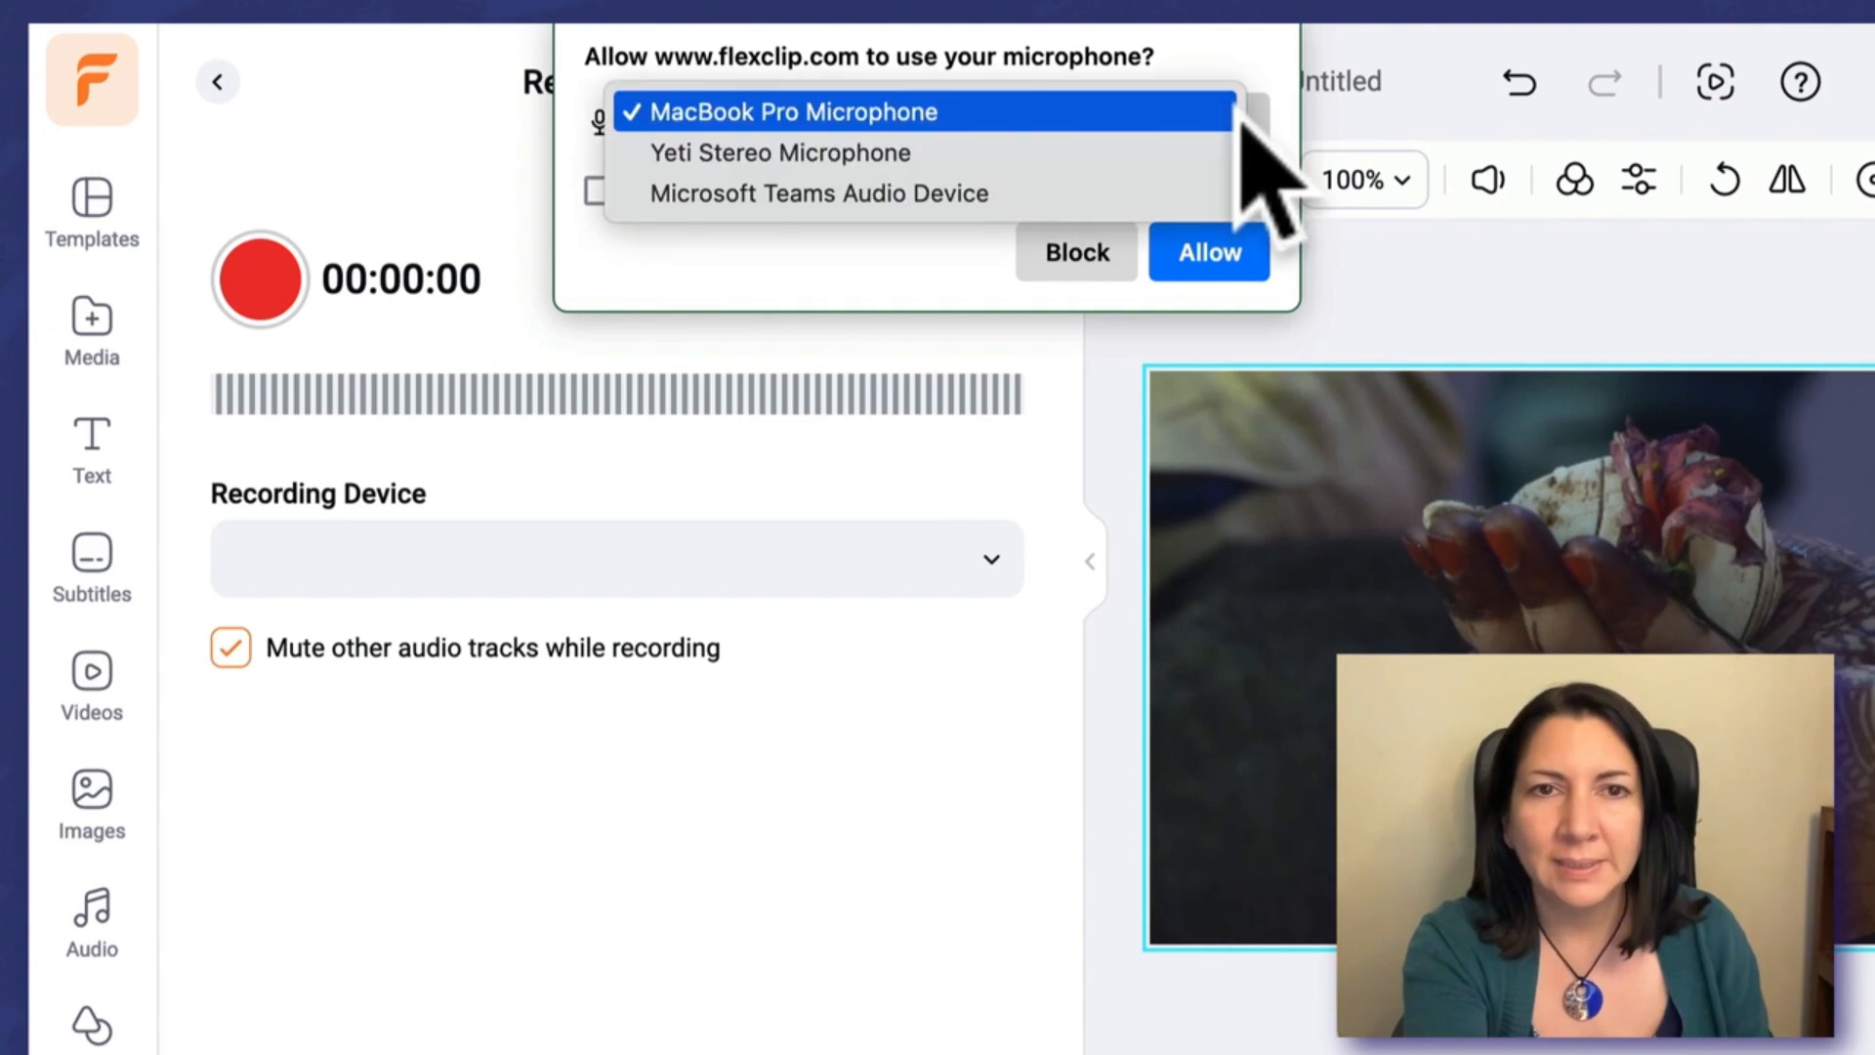
{"action": "left_click", "coordinate": [1187, 148]}
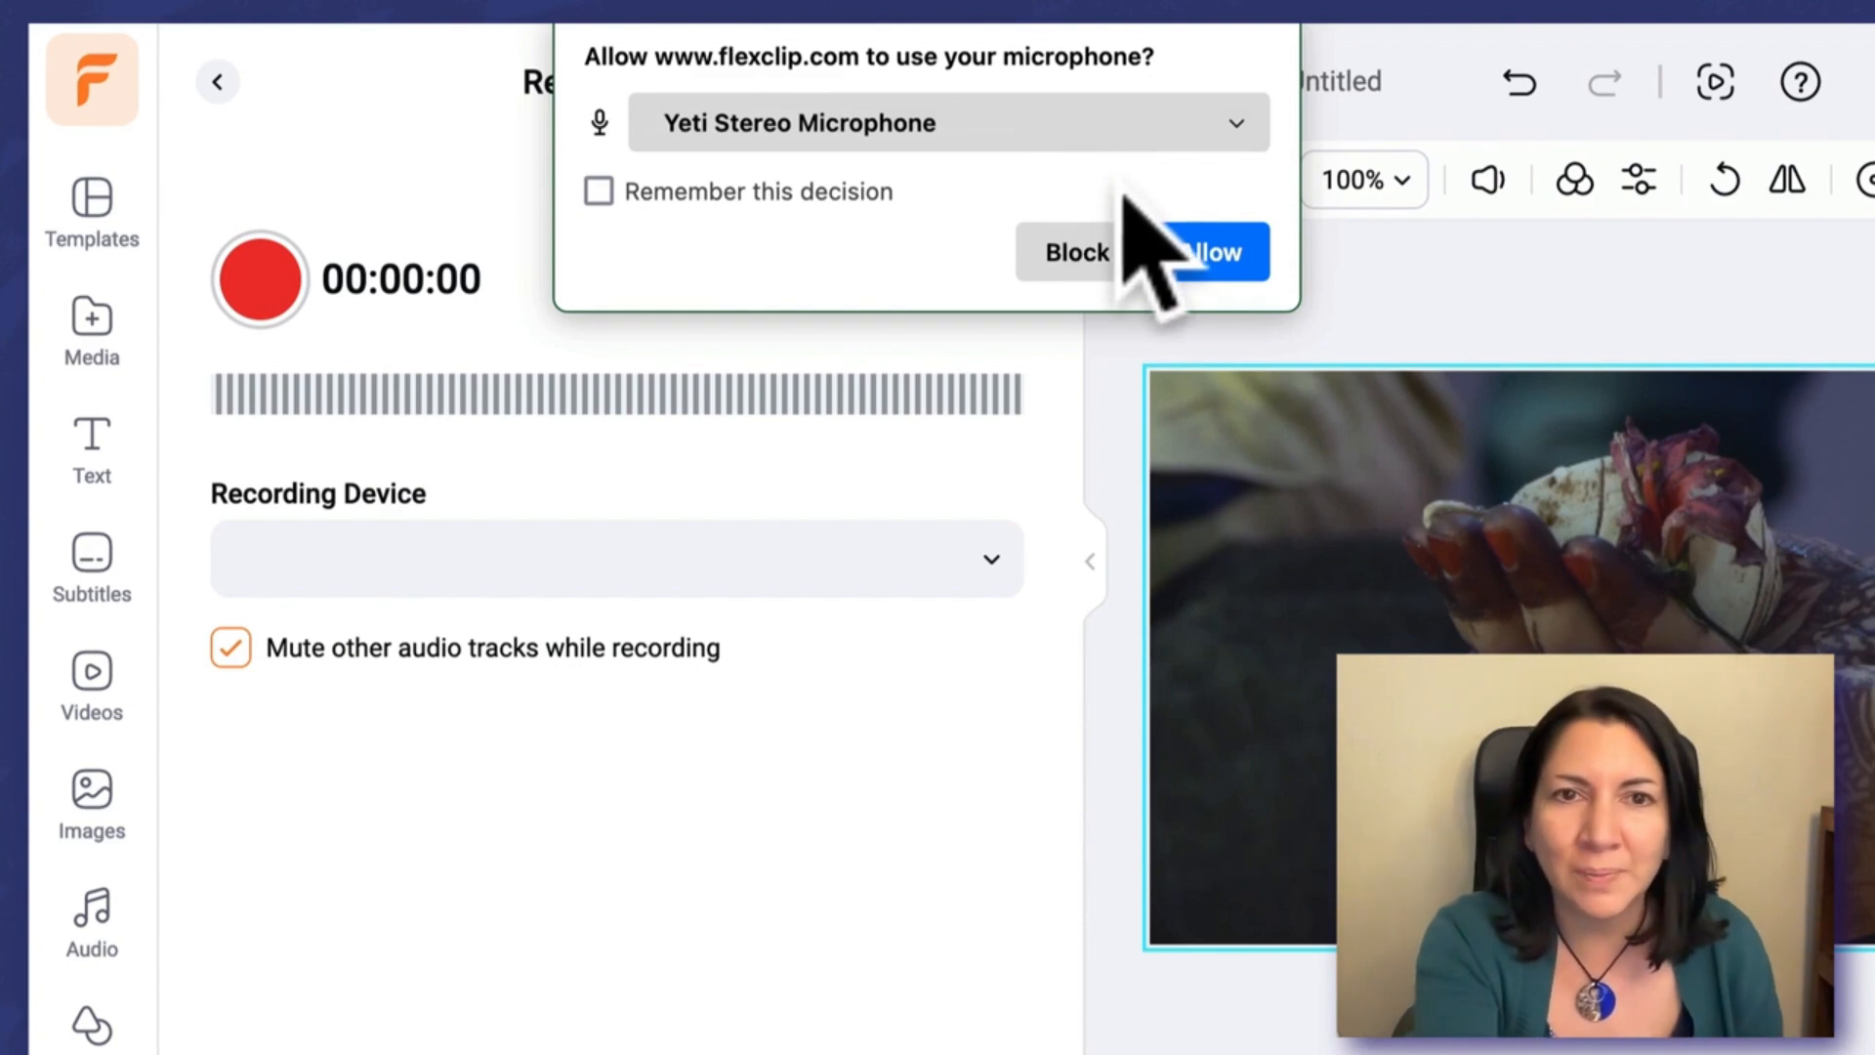
{"action": "left_click", "coordinate": [598, 191]}
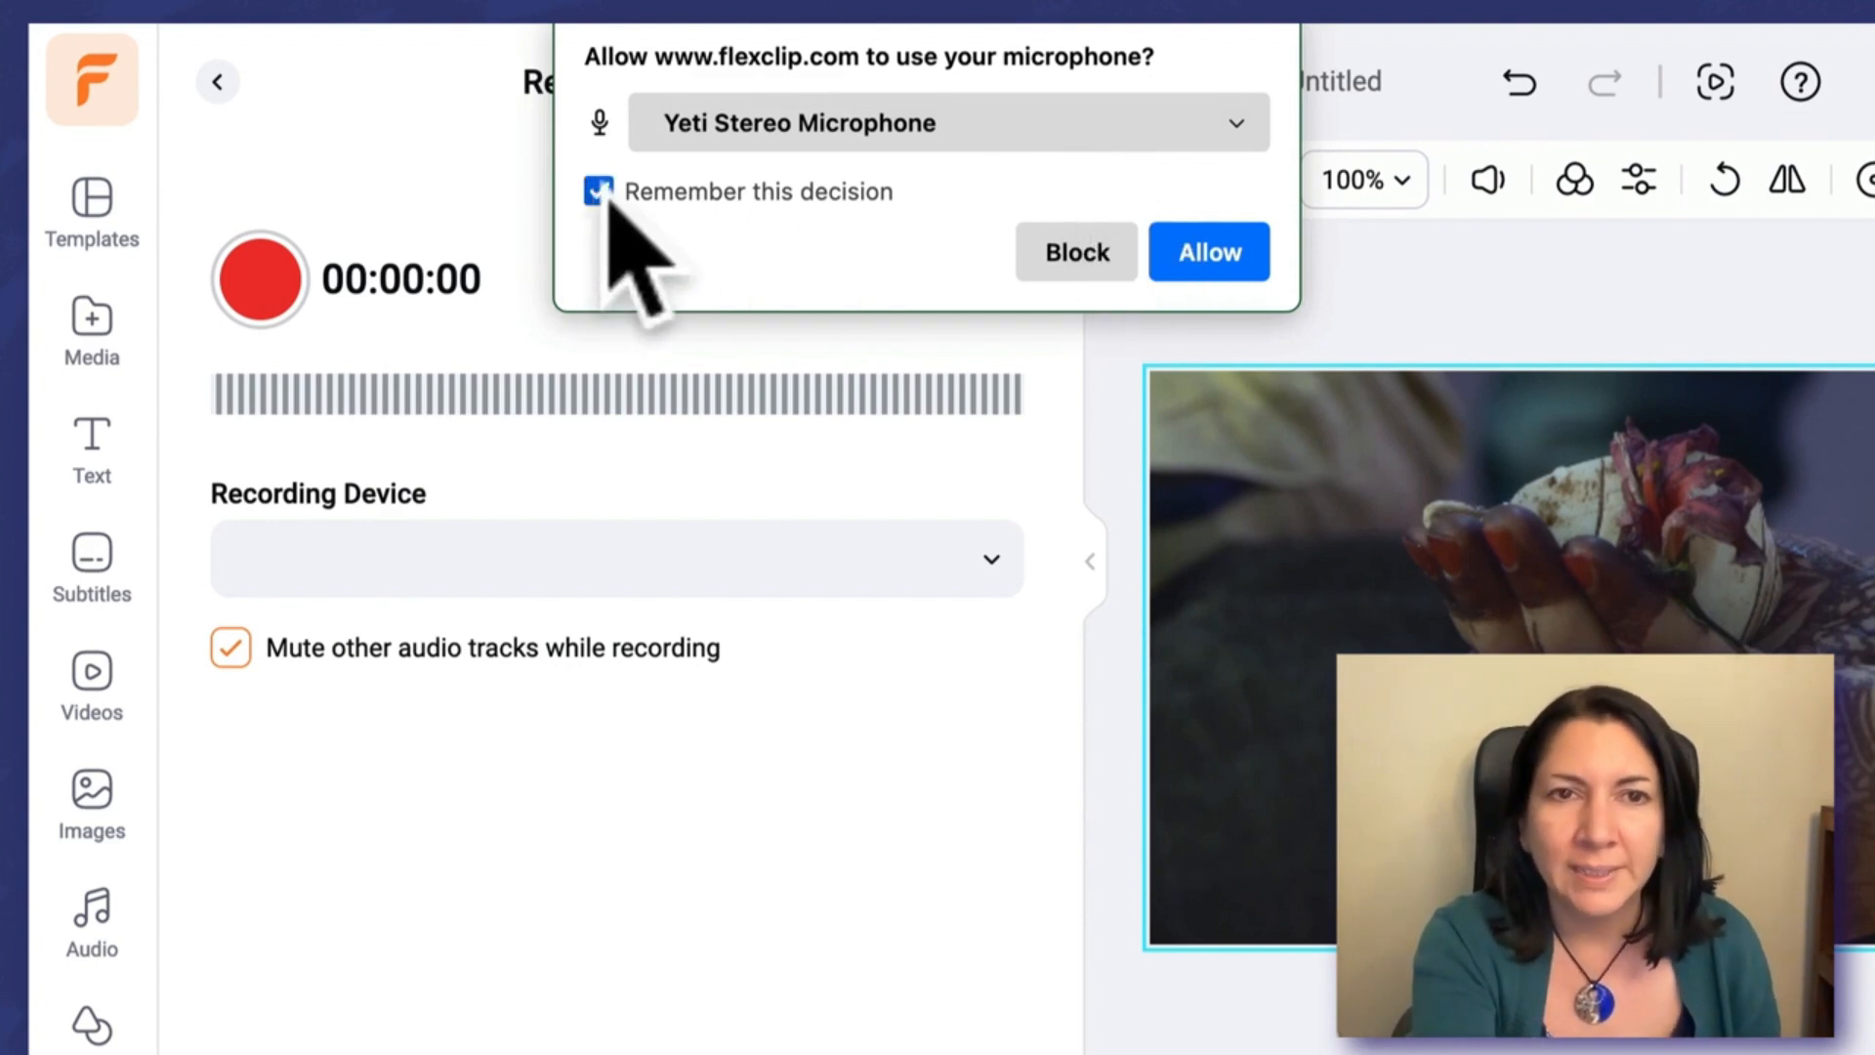
{"action": "left_click", "coordinate": [1216, 262]}
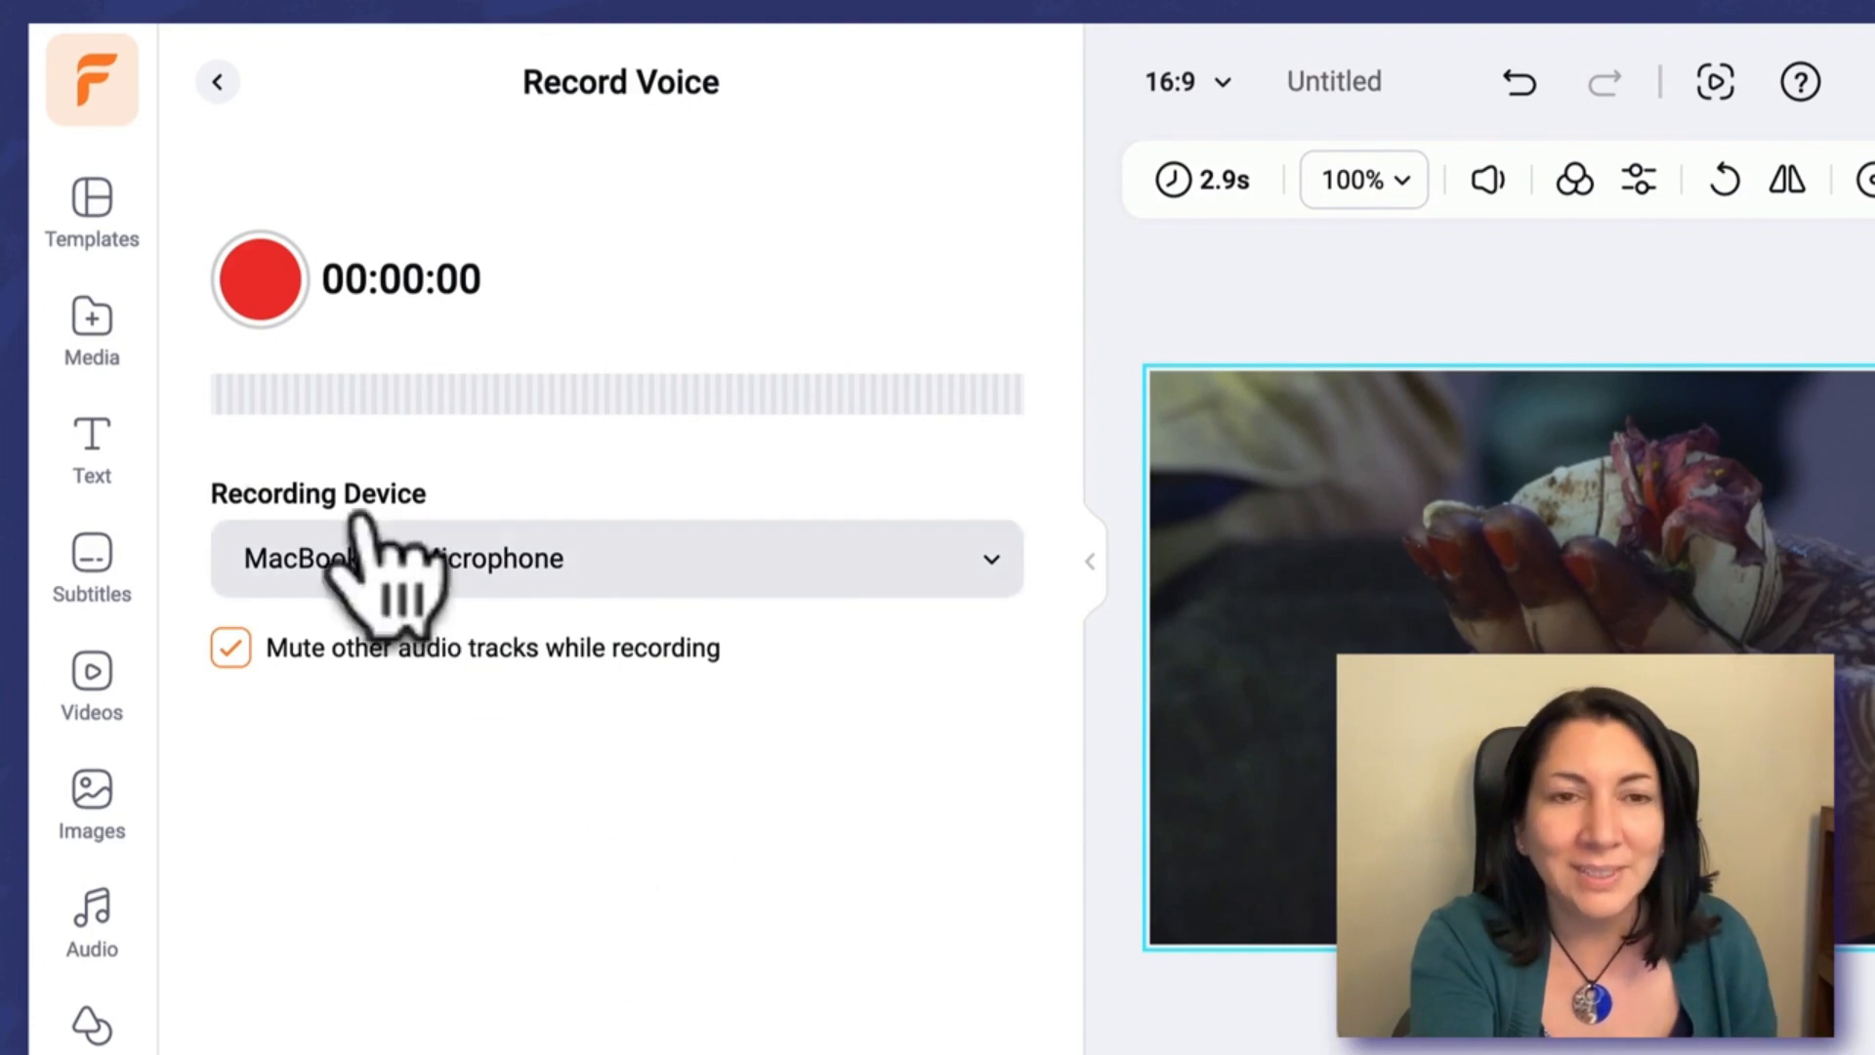
Step: Record a voiceover about 6 seconds long and move its audio clip to the start of the timeline
{"action": "left_click", "coordinate": [257, 298]}
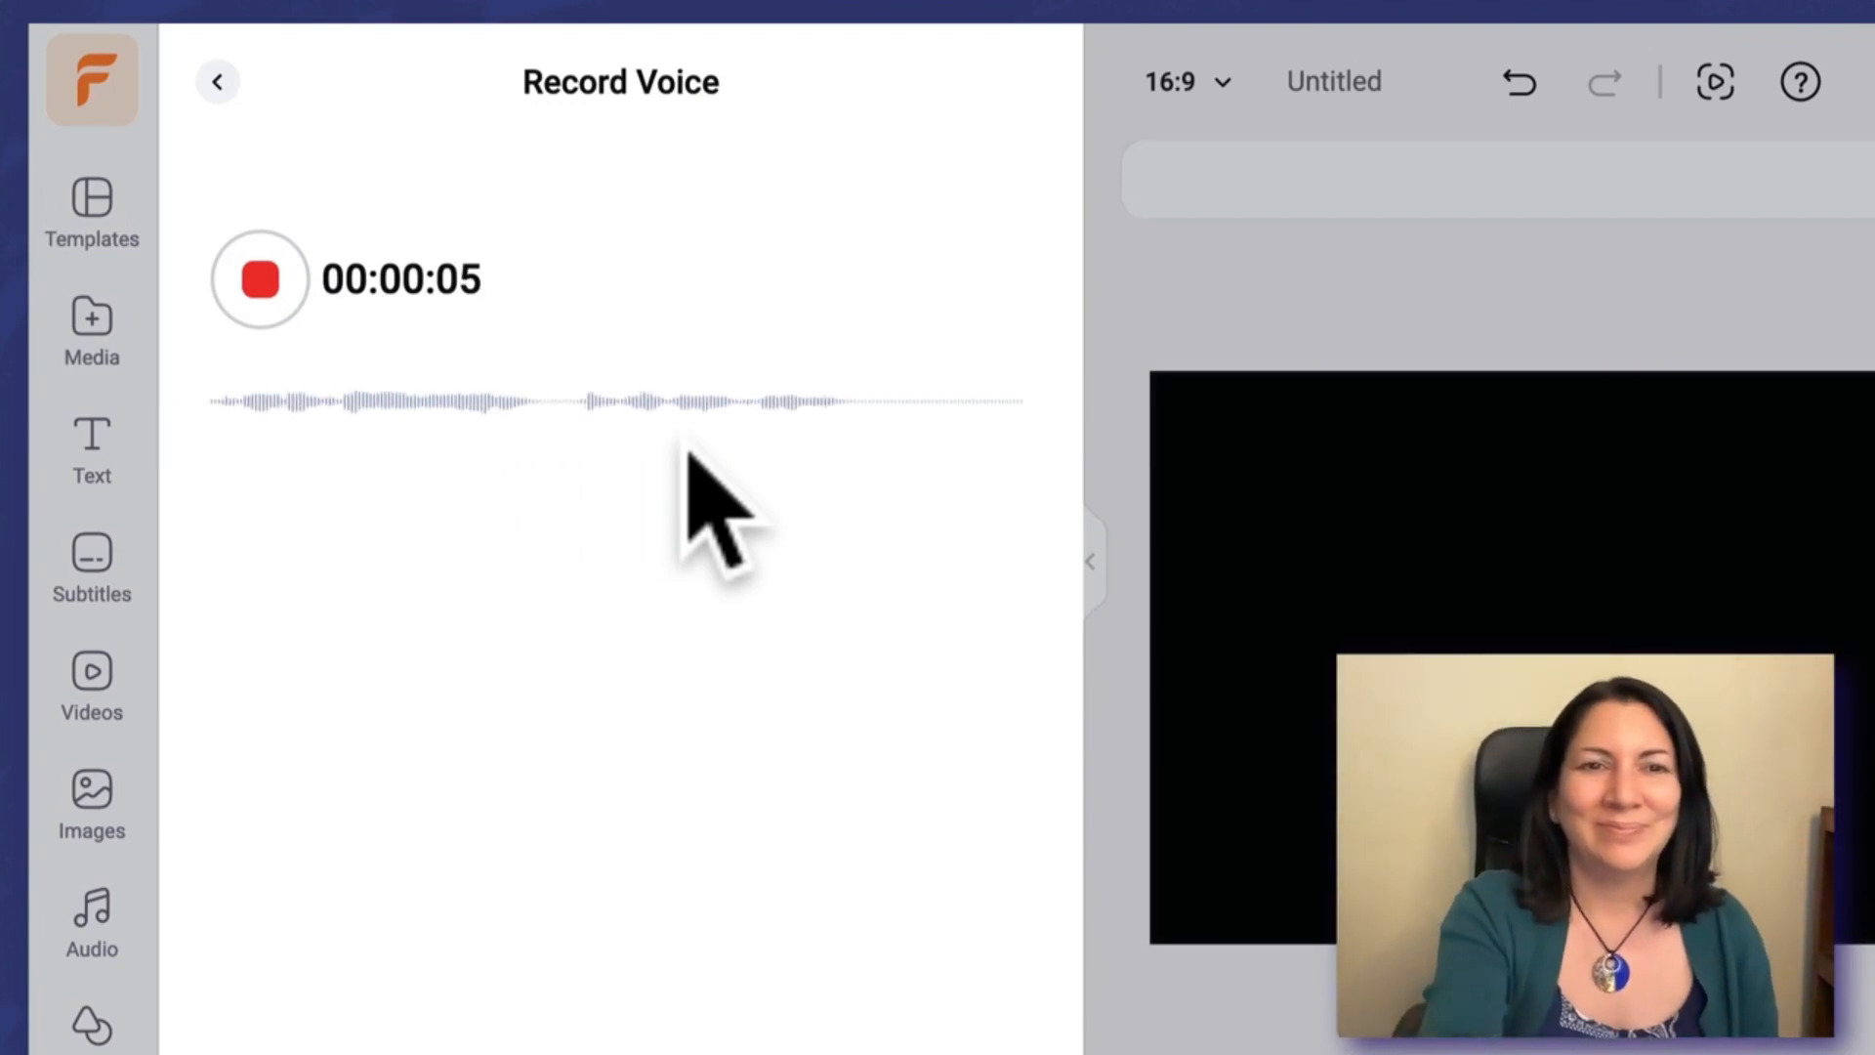
{"action": "left_click", "coordinate": [252, 283]}
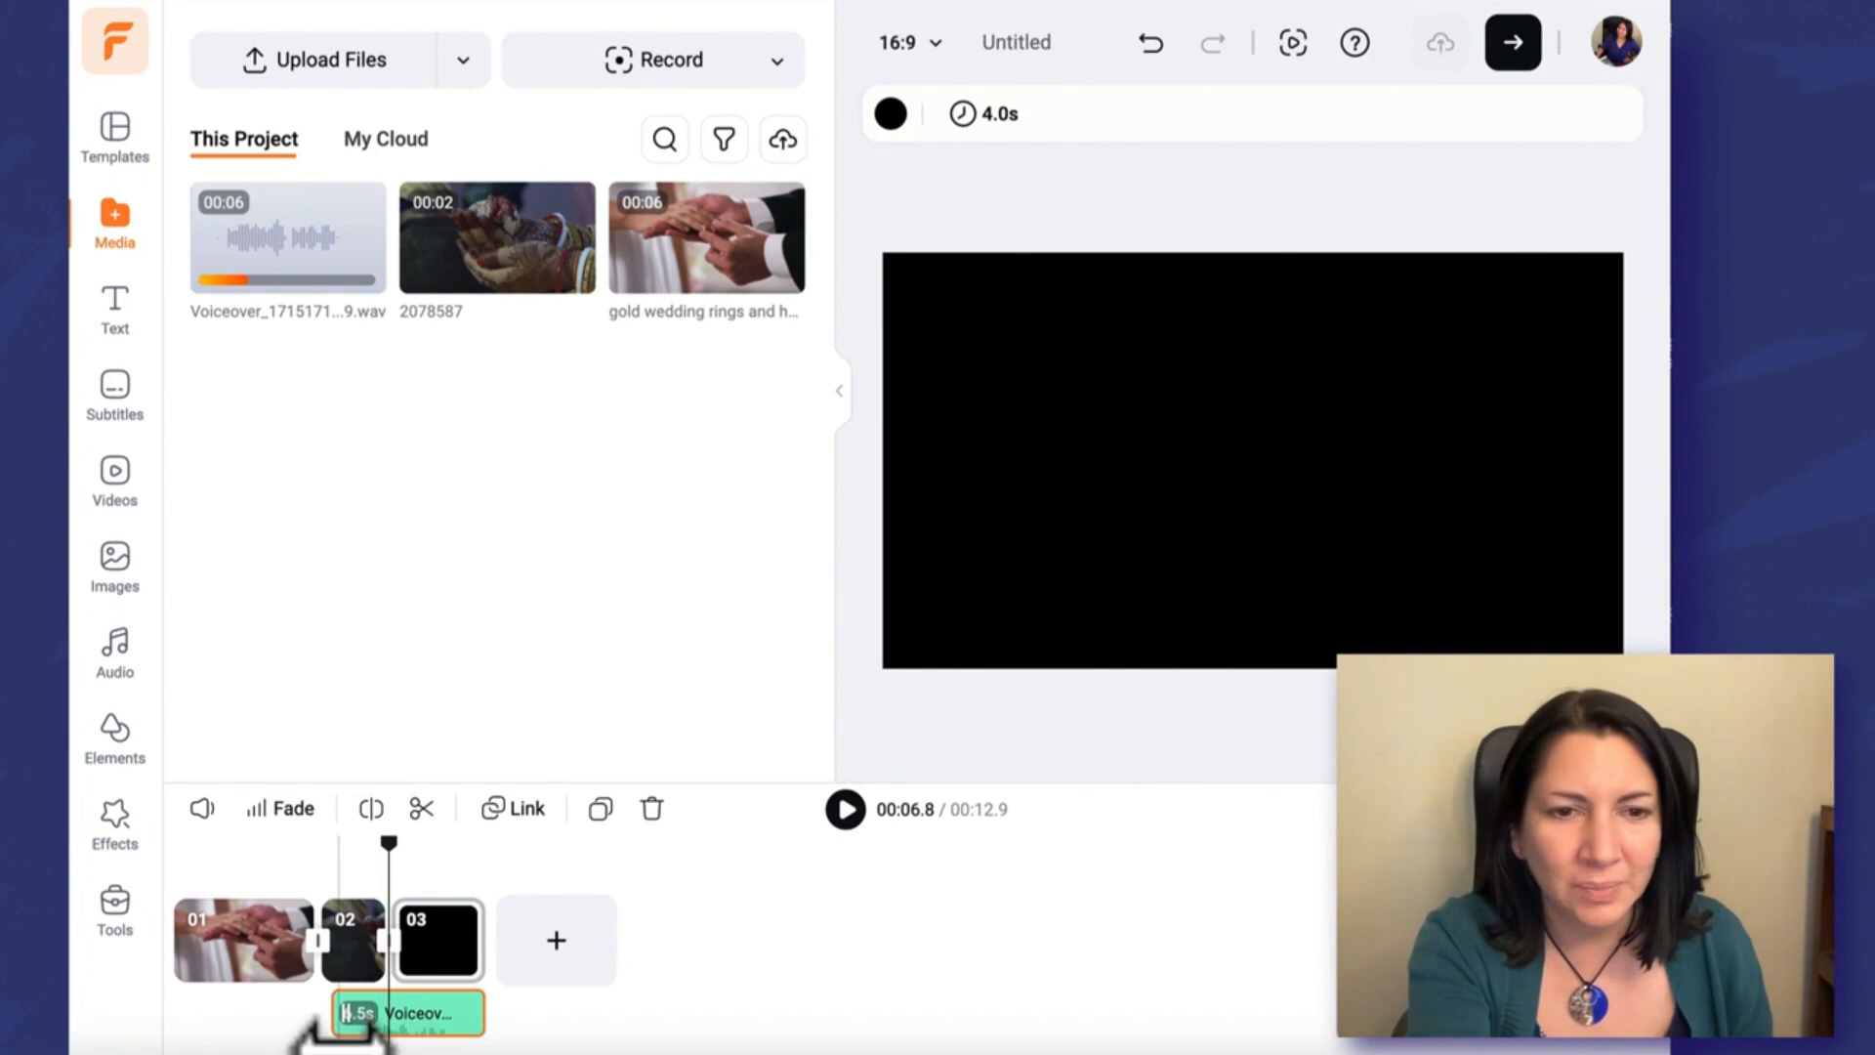
{"action": "left_click_drag", "start_coordinate": [389, 1016], "coordinate": [314, 1021]}
Step: Delete the empty black third scene and trim the ring exchange scene to 3.7 seconds
{"action": "left_click", "coordinate": [430, 945]}
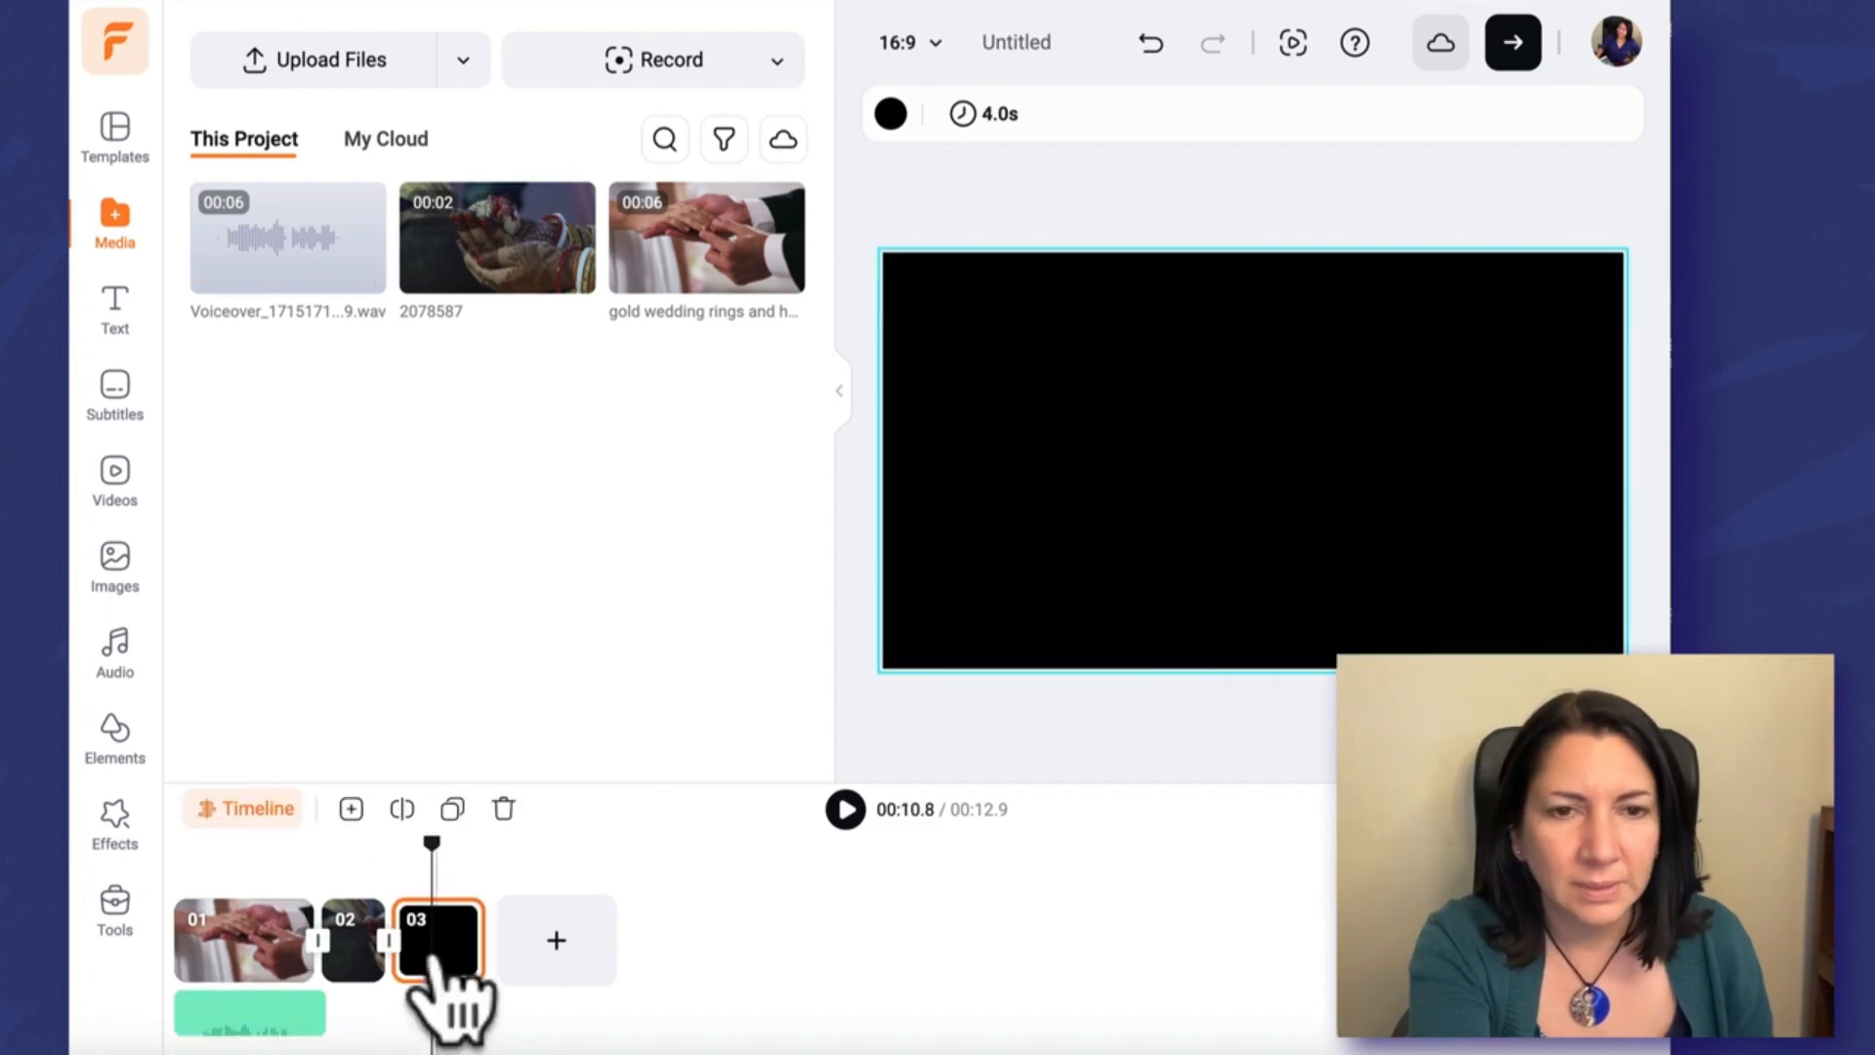
{"action": "key", "text": "Delete"}
{"action": "left_click", "coordinate": [317, 941]}
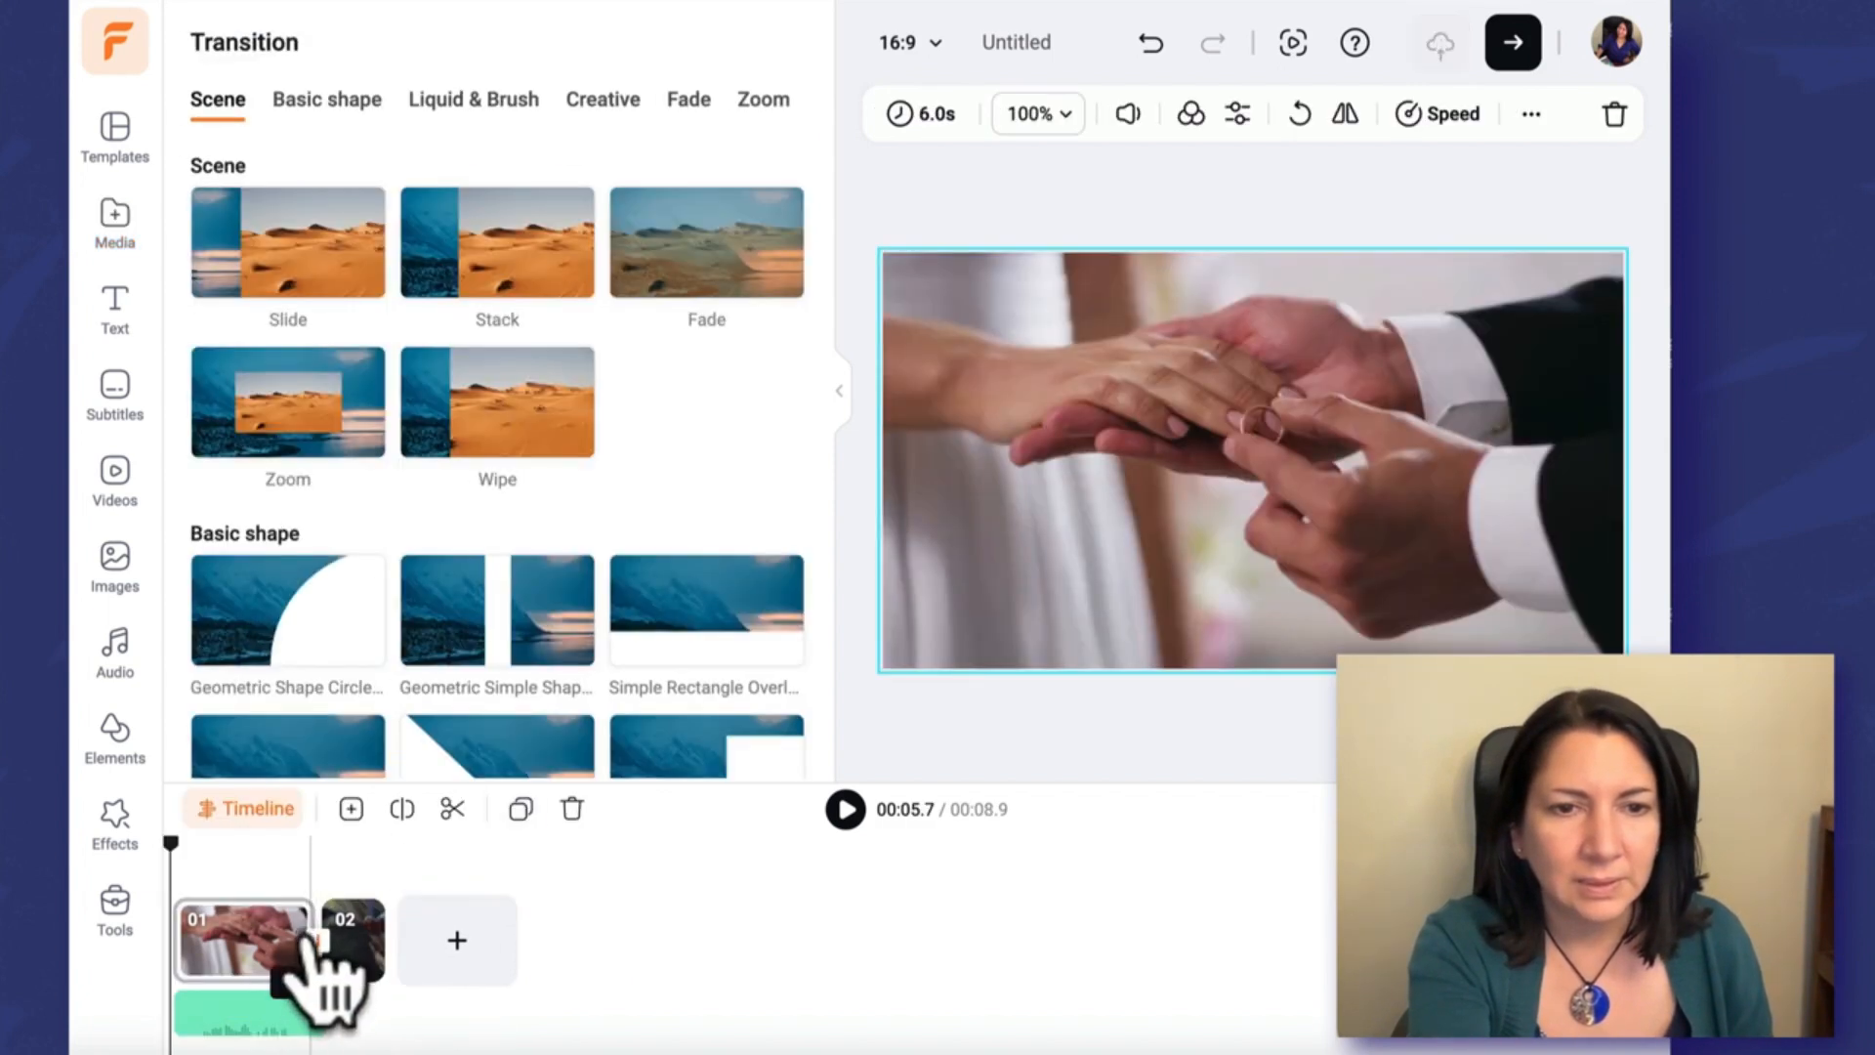
{"action": "left_click_drag", "start_coordinate": [312, 941], "coordinate": [252, 949]}
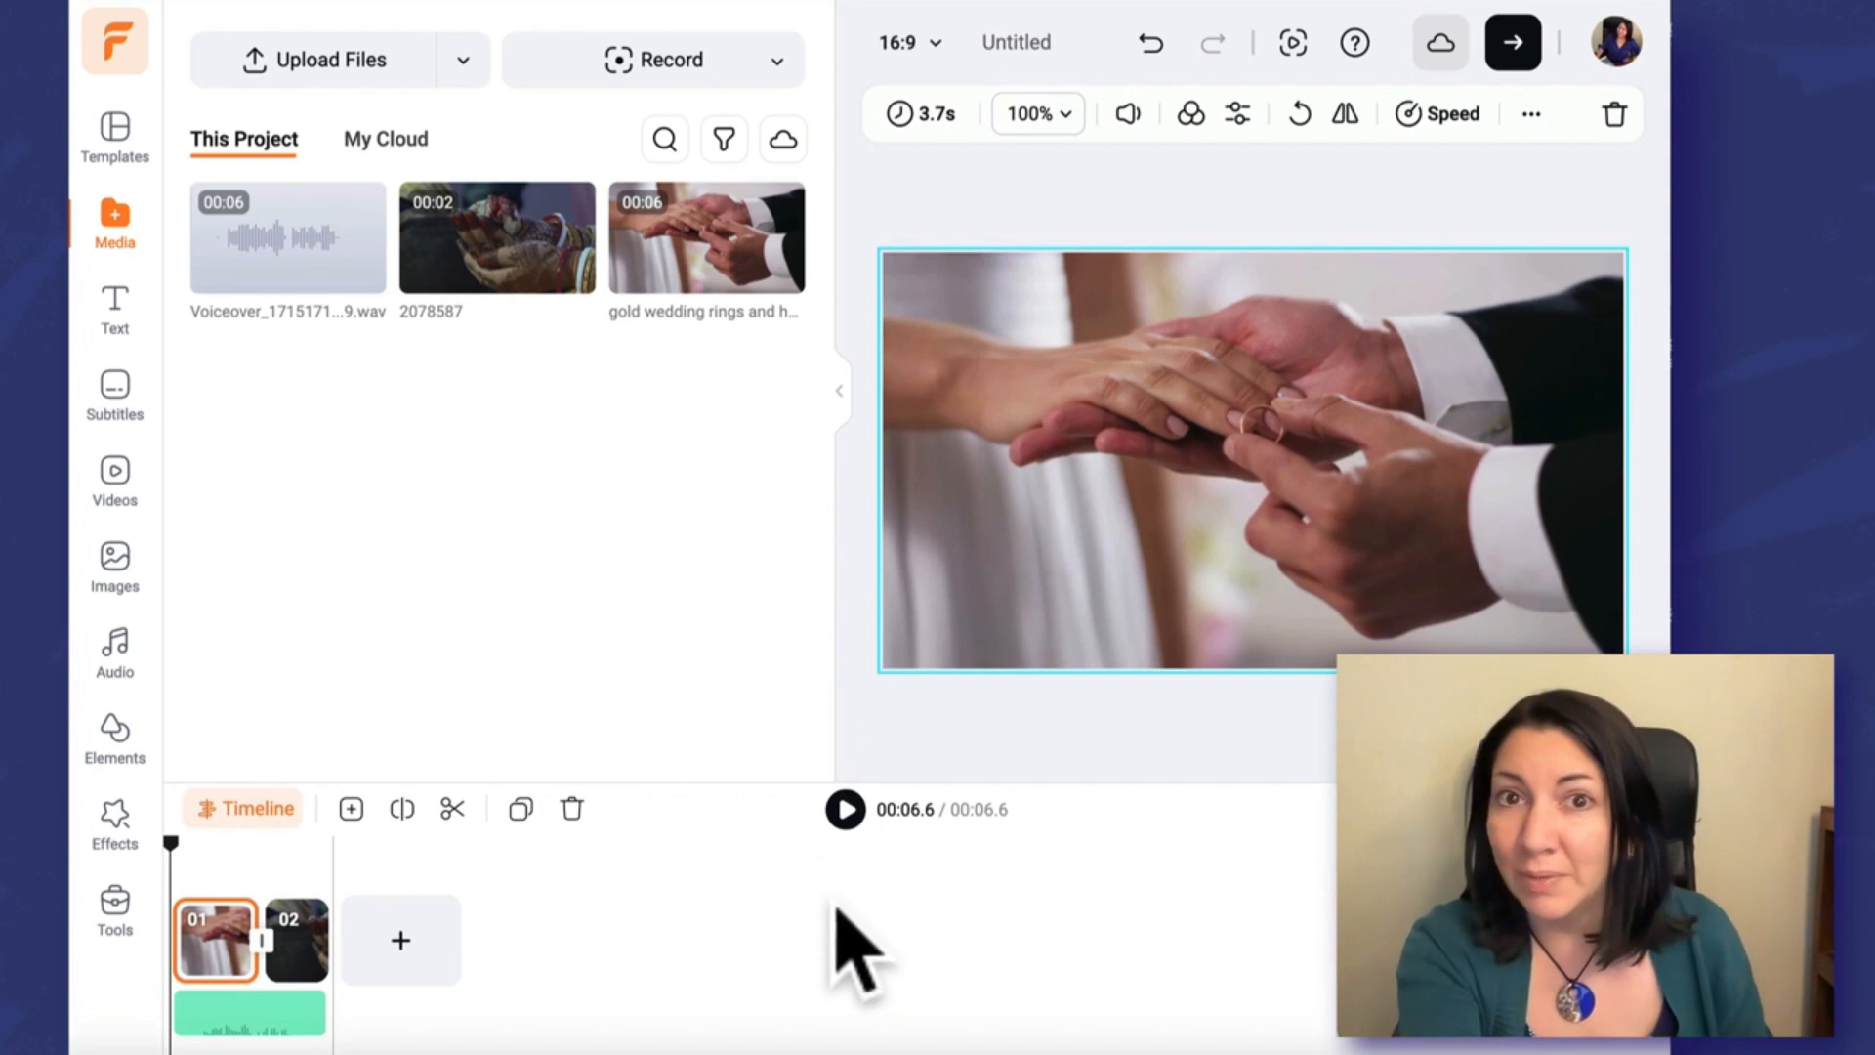
Step: Play the shortened video with its voiceover at a raised volume
{"action": "left_click", "coordinate": [846, 809]}
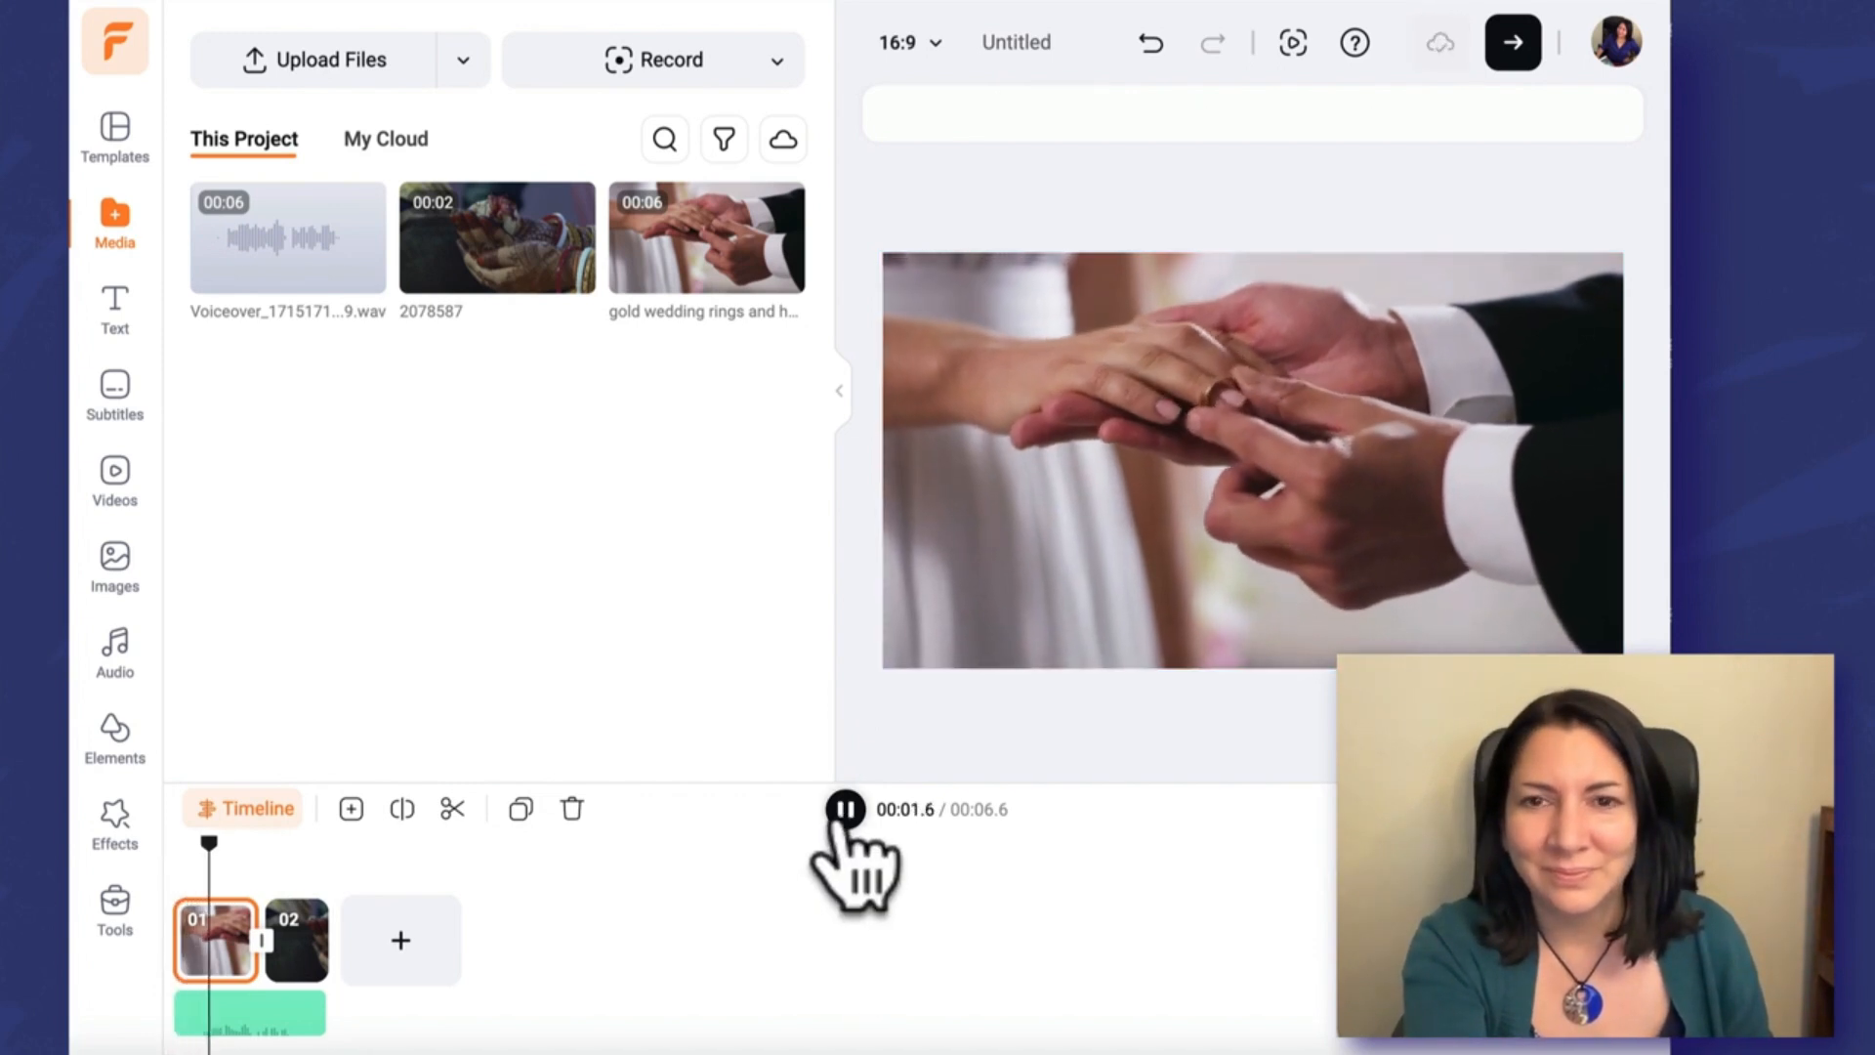
{"action": "key", "text": "XF86AudioRaiseVolume"}
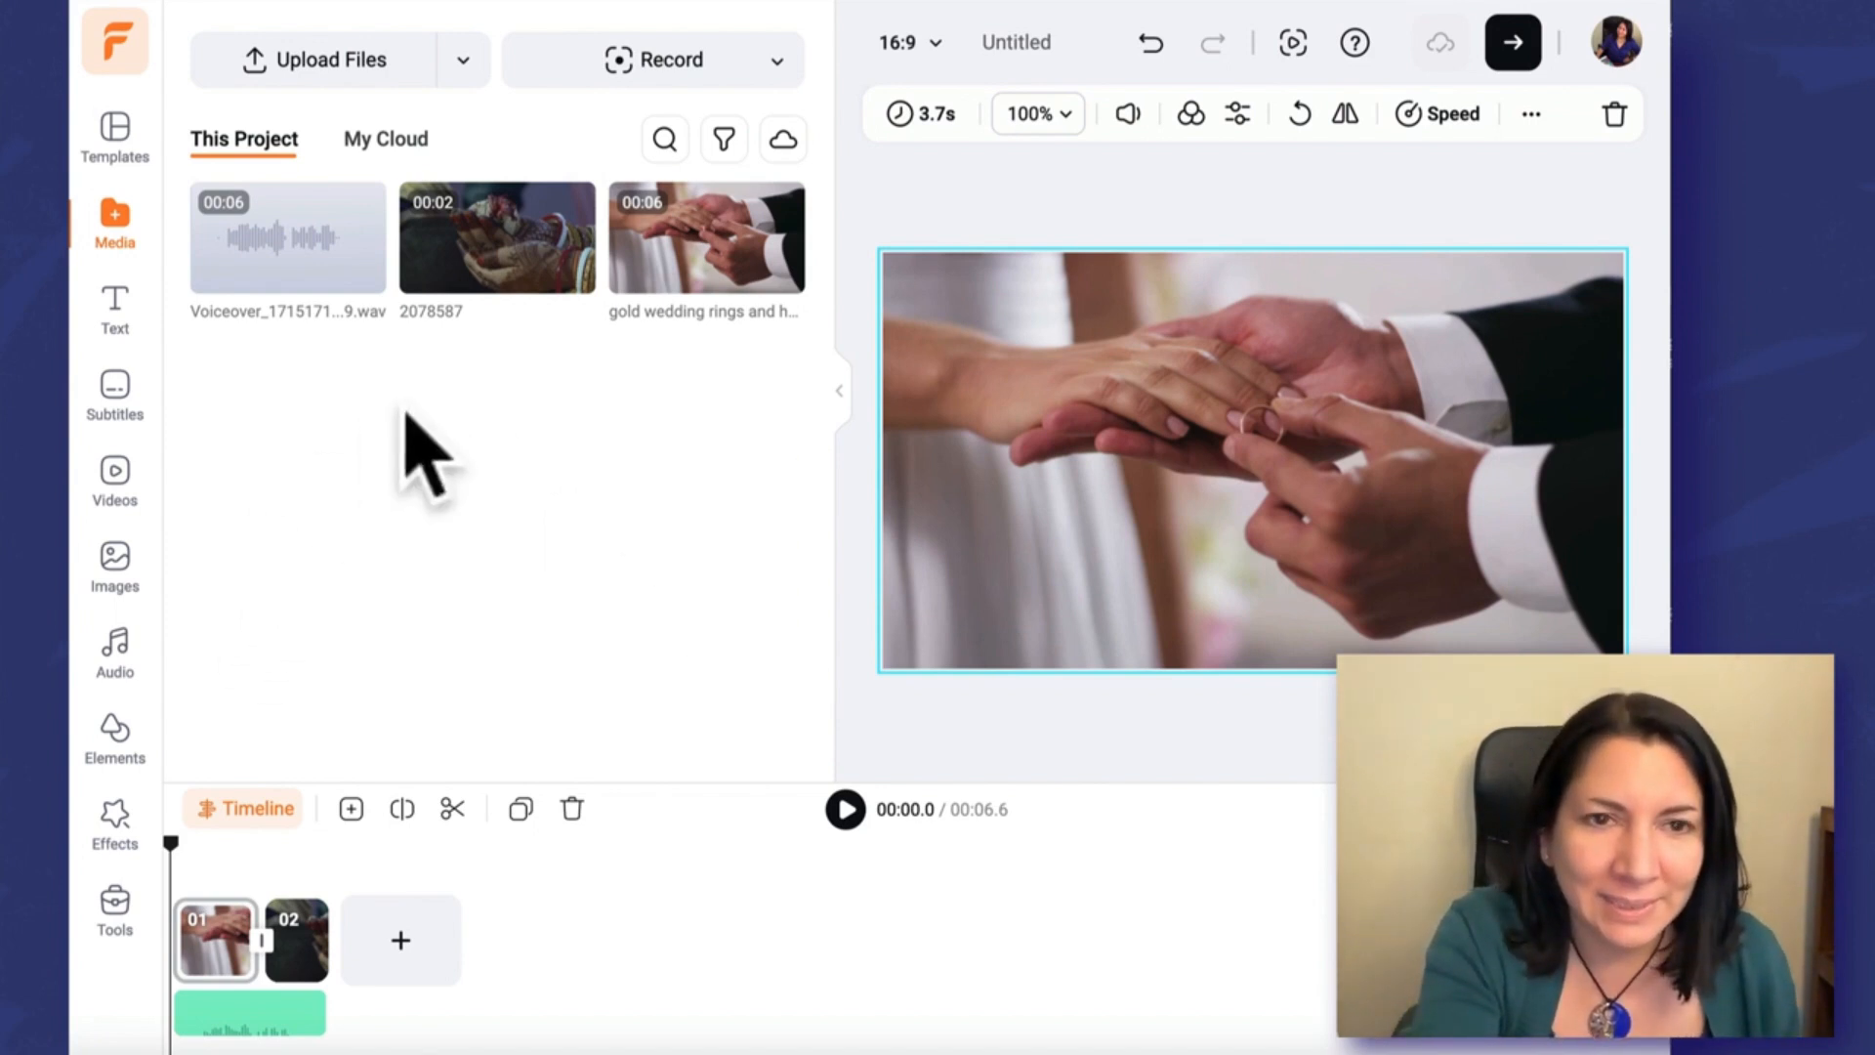
Step: Generate AI auto subtitles in English (United States) for All (Scene + Audio) in Black Border style, and play the subtitled video
{"action": "left_click", "coordinate": [115, 401]}
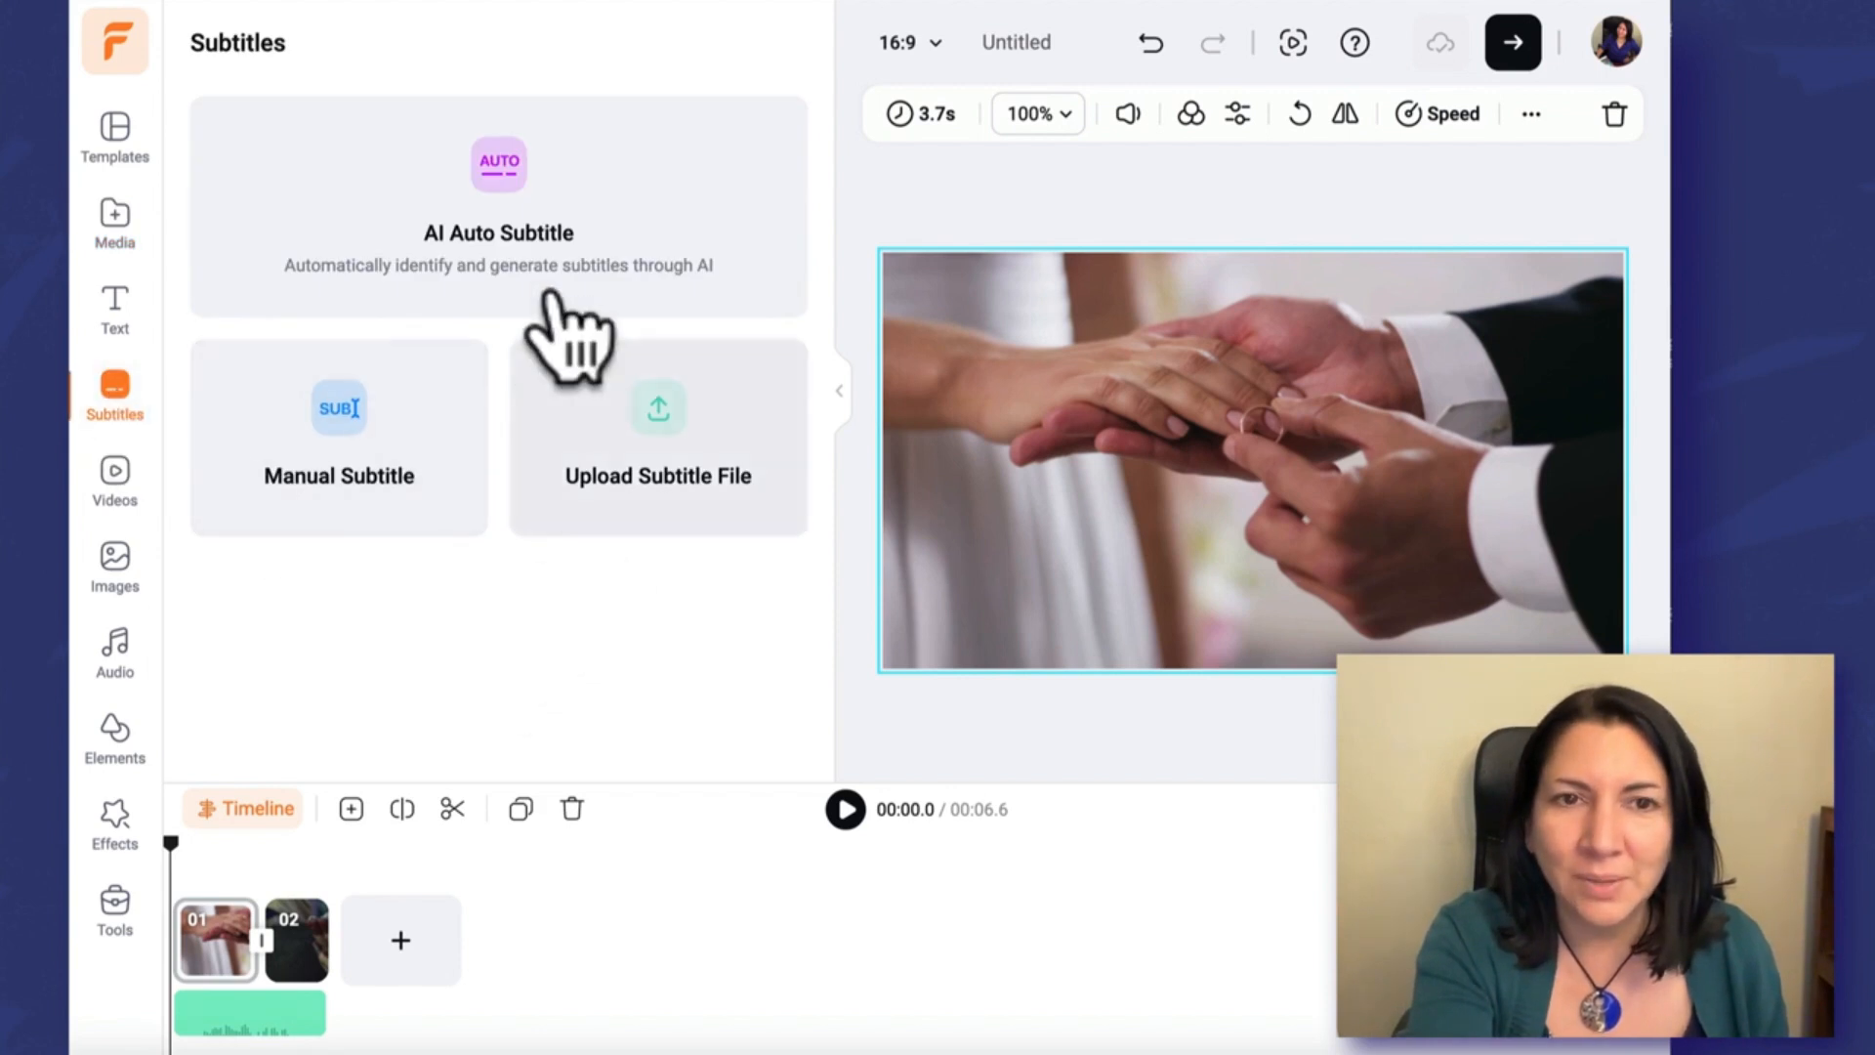
{"action": "left_click", "coordinate": [576, 244]}
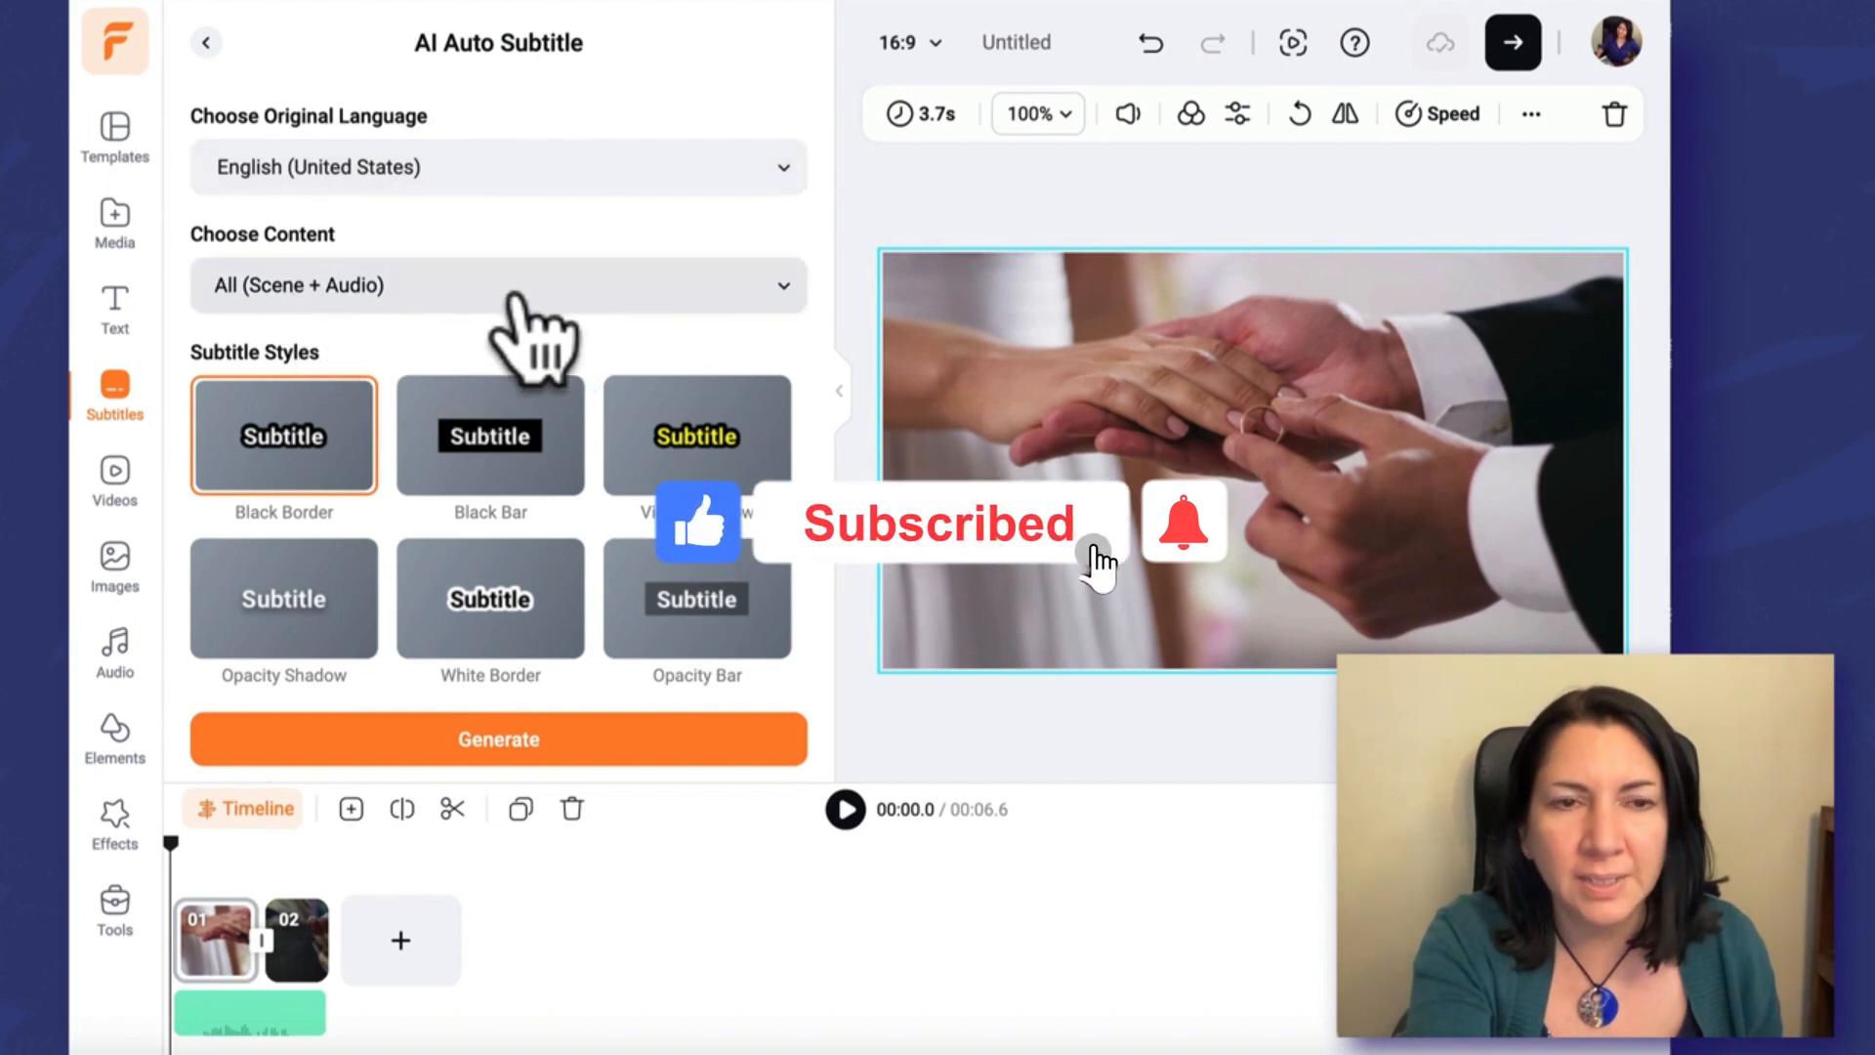
{"action": "left_click", "coordinate": [500, 760]}
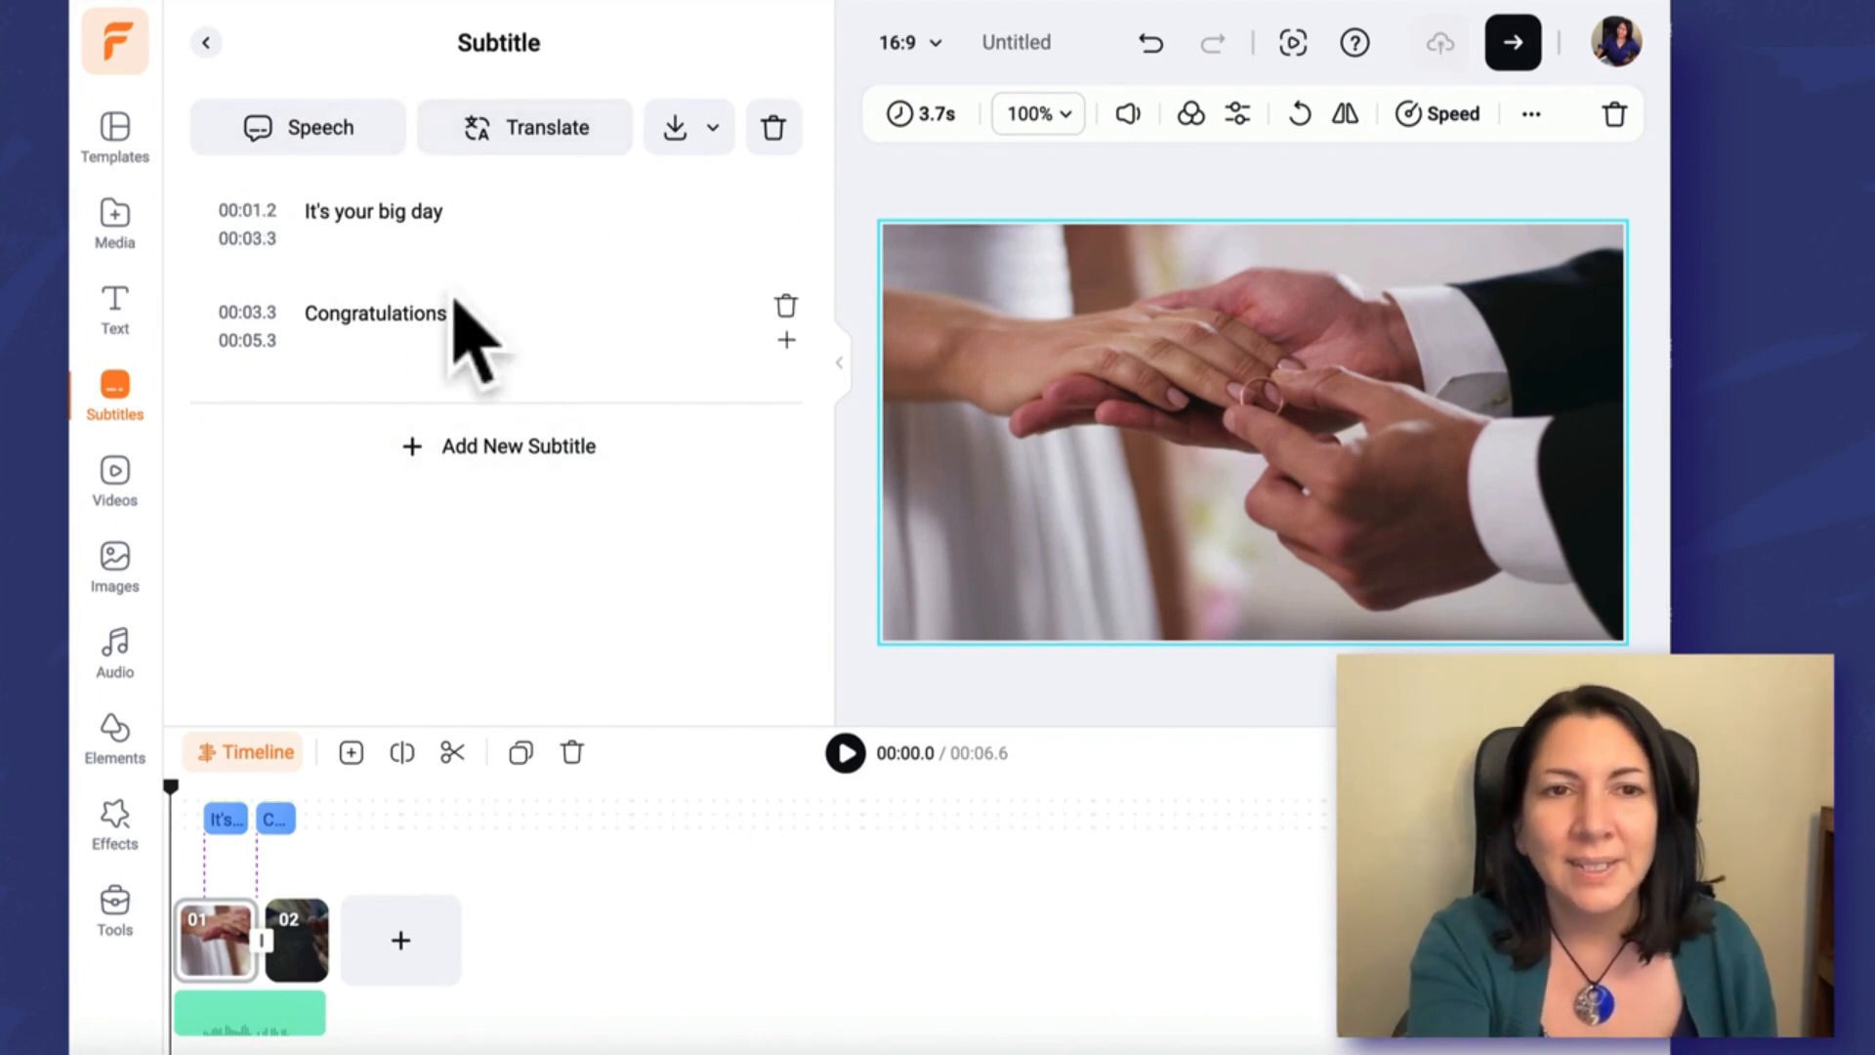
{"action": "left_click", "coordinate": [846, 754]}
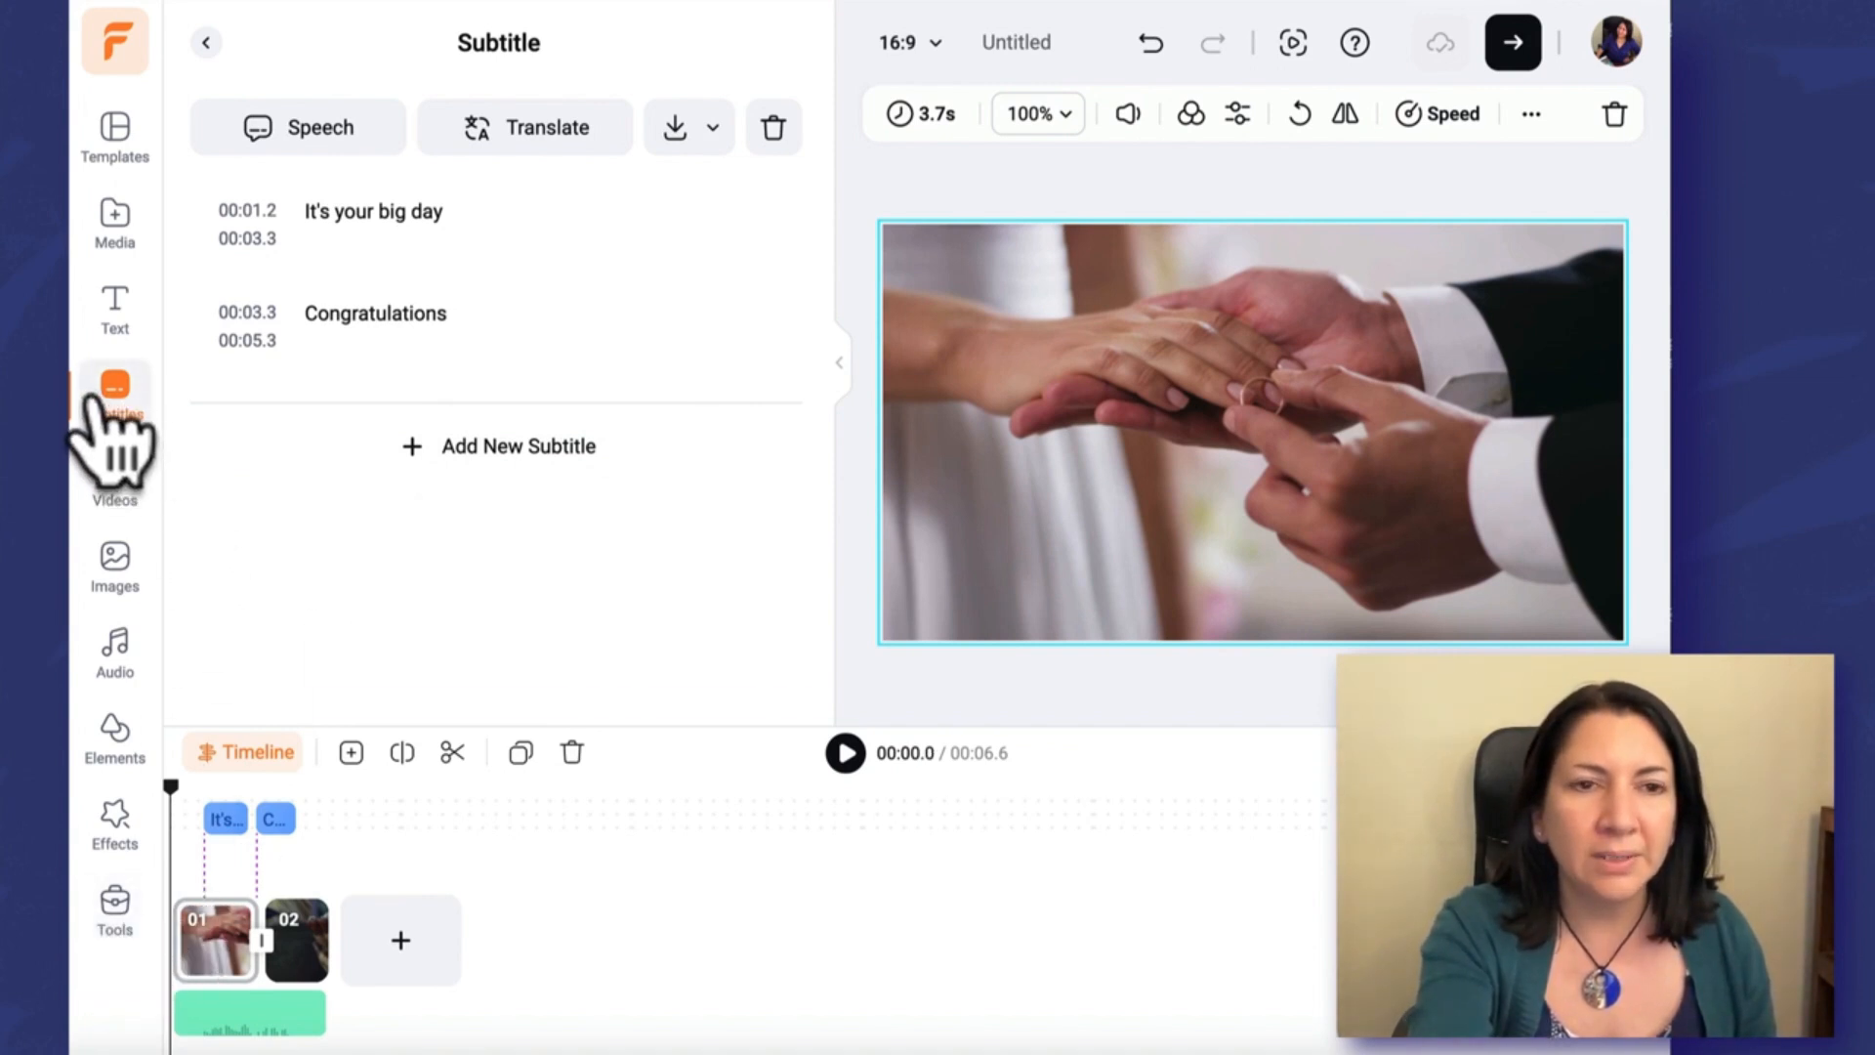
Step: Export the subtitled wedding video at 1080p, 30fps and Recommended Quality, and play the exported result
{"action": "left_click", "coordinate": [1513, 43]}
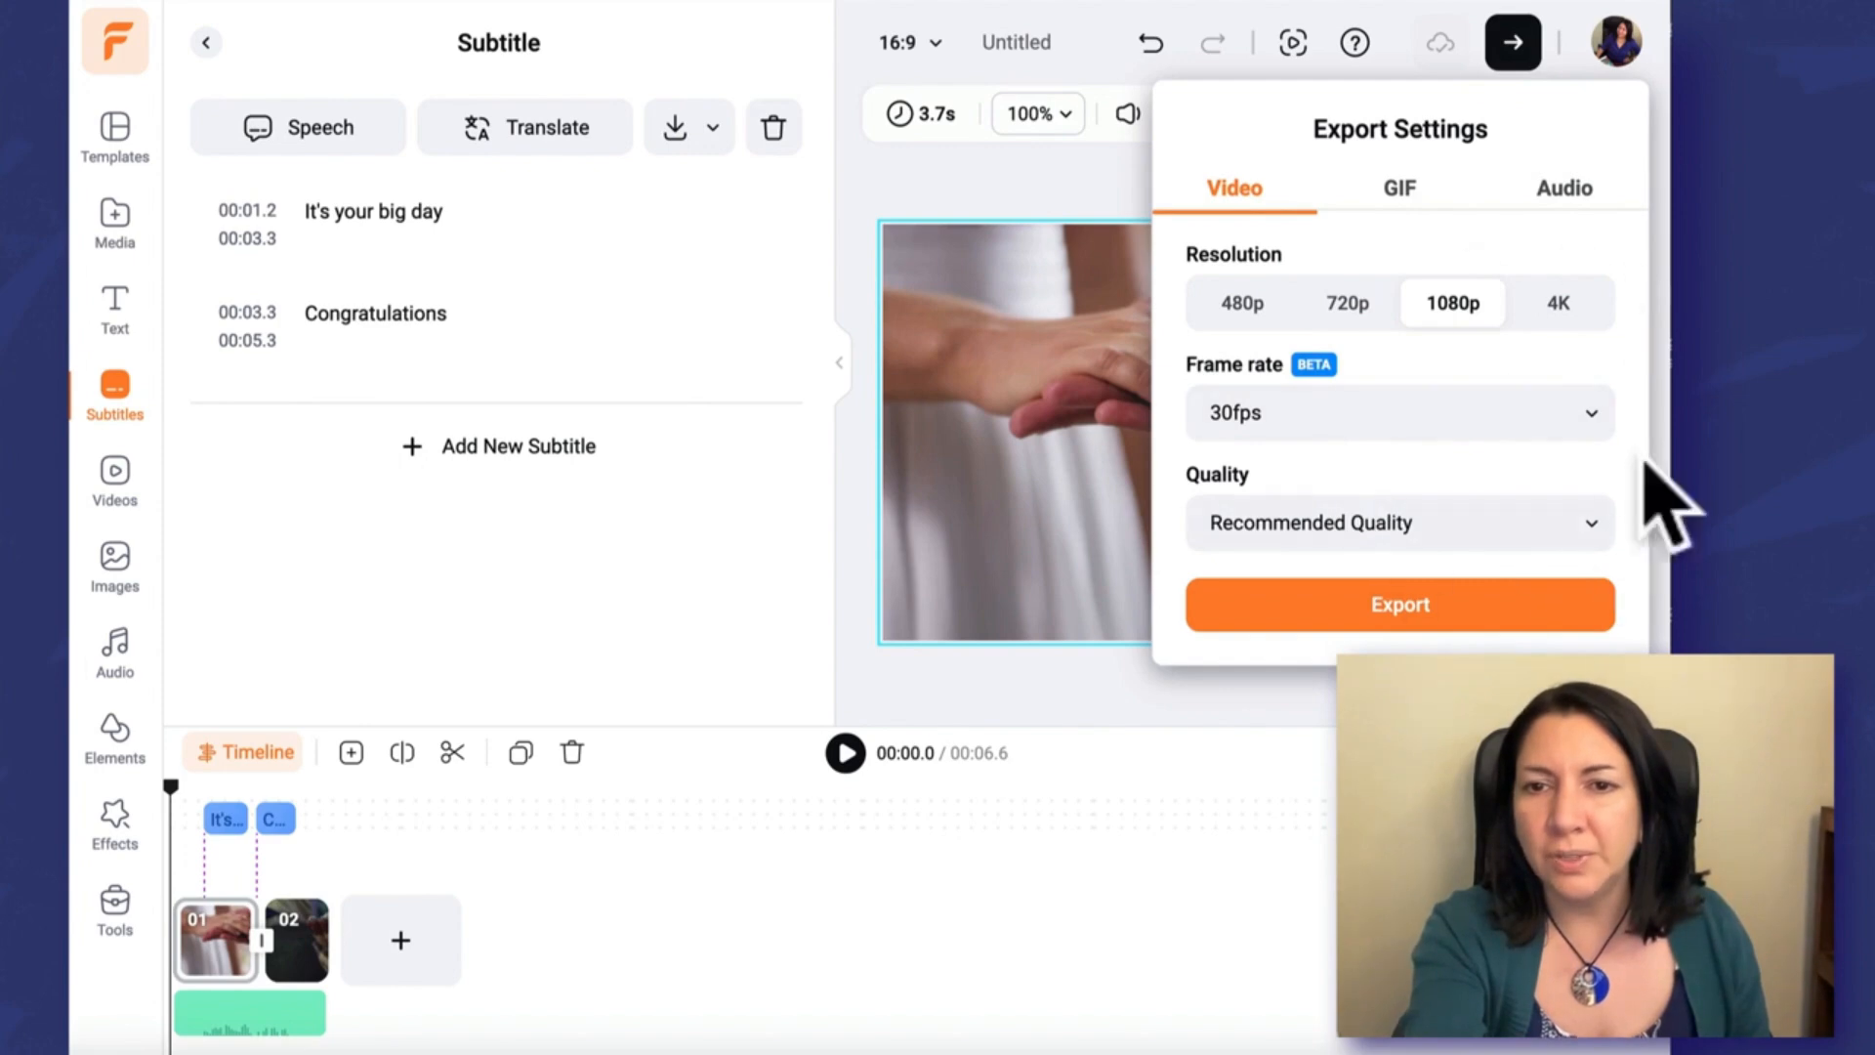
{"action": "left_click", "coordinate": [1402, 615]}
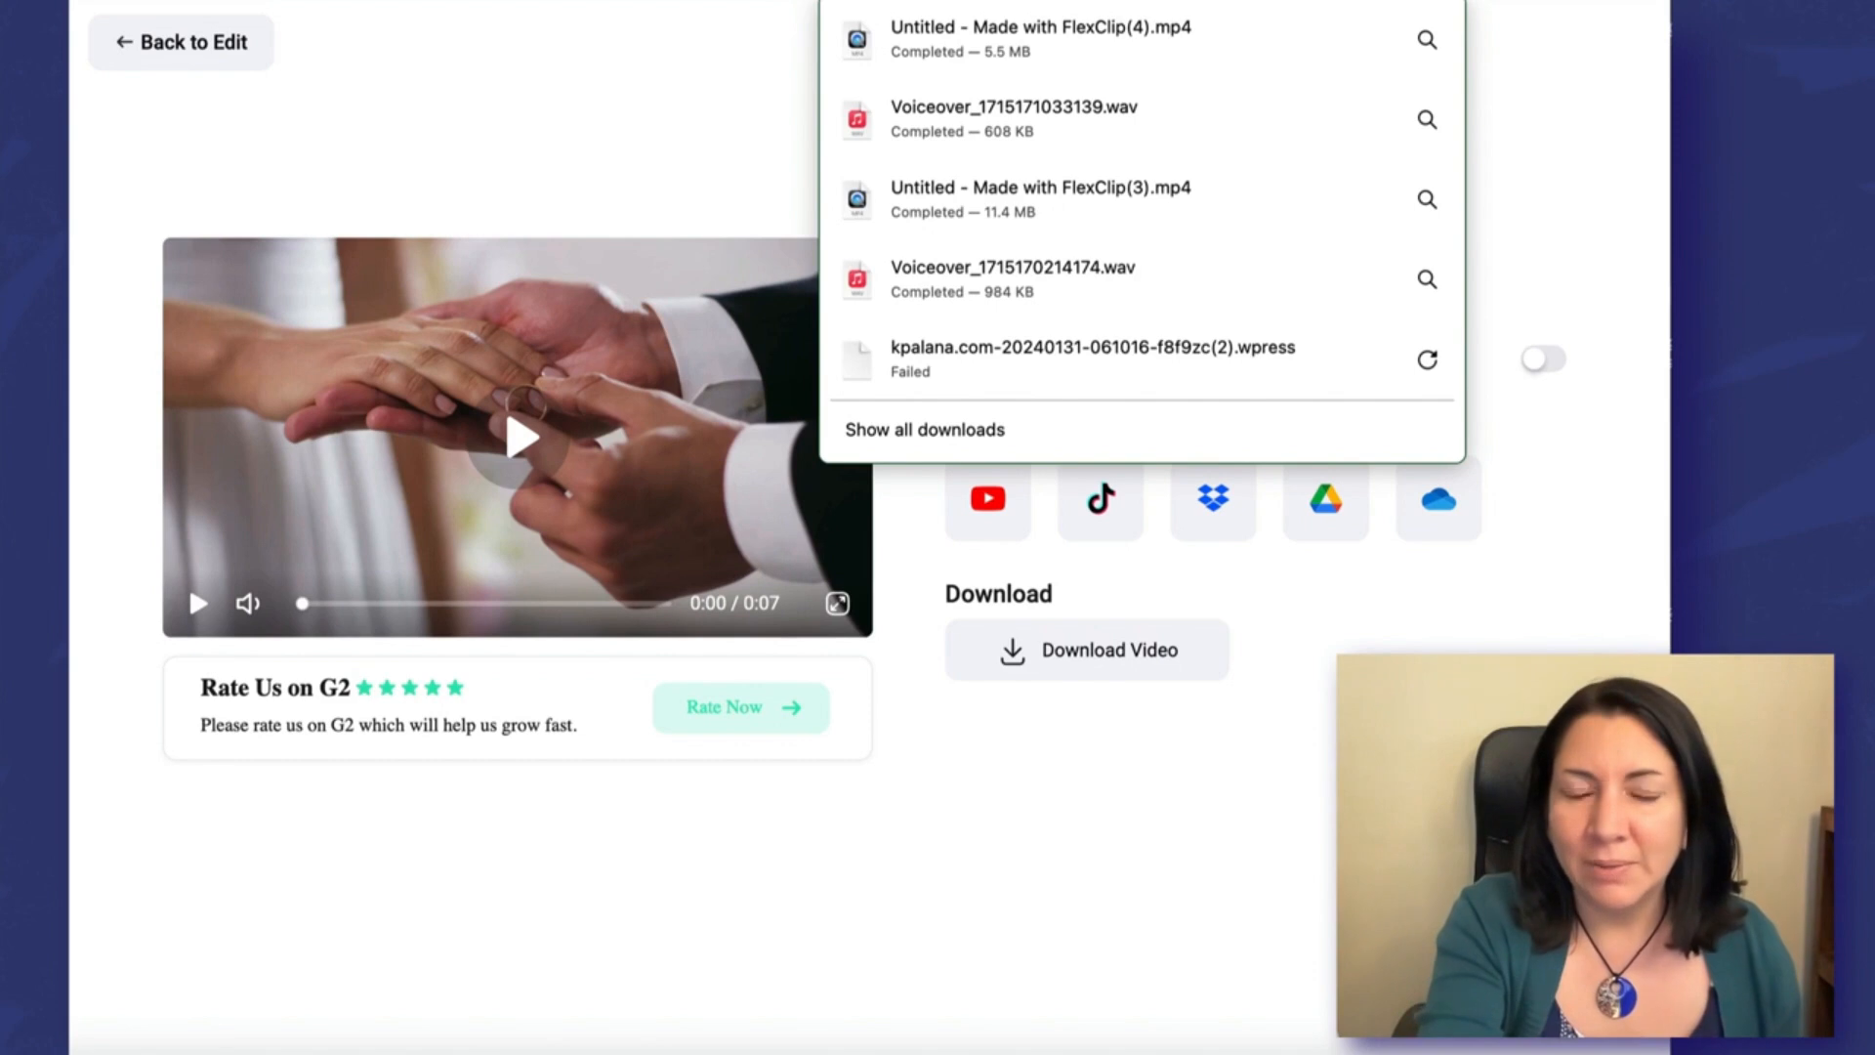
{"action": "key", "text": "Escape"}
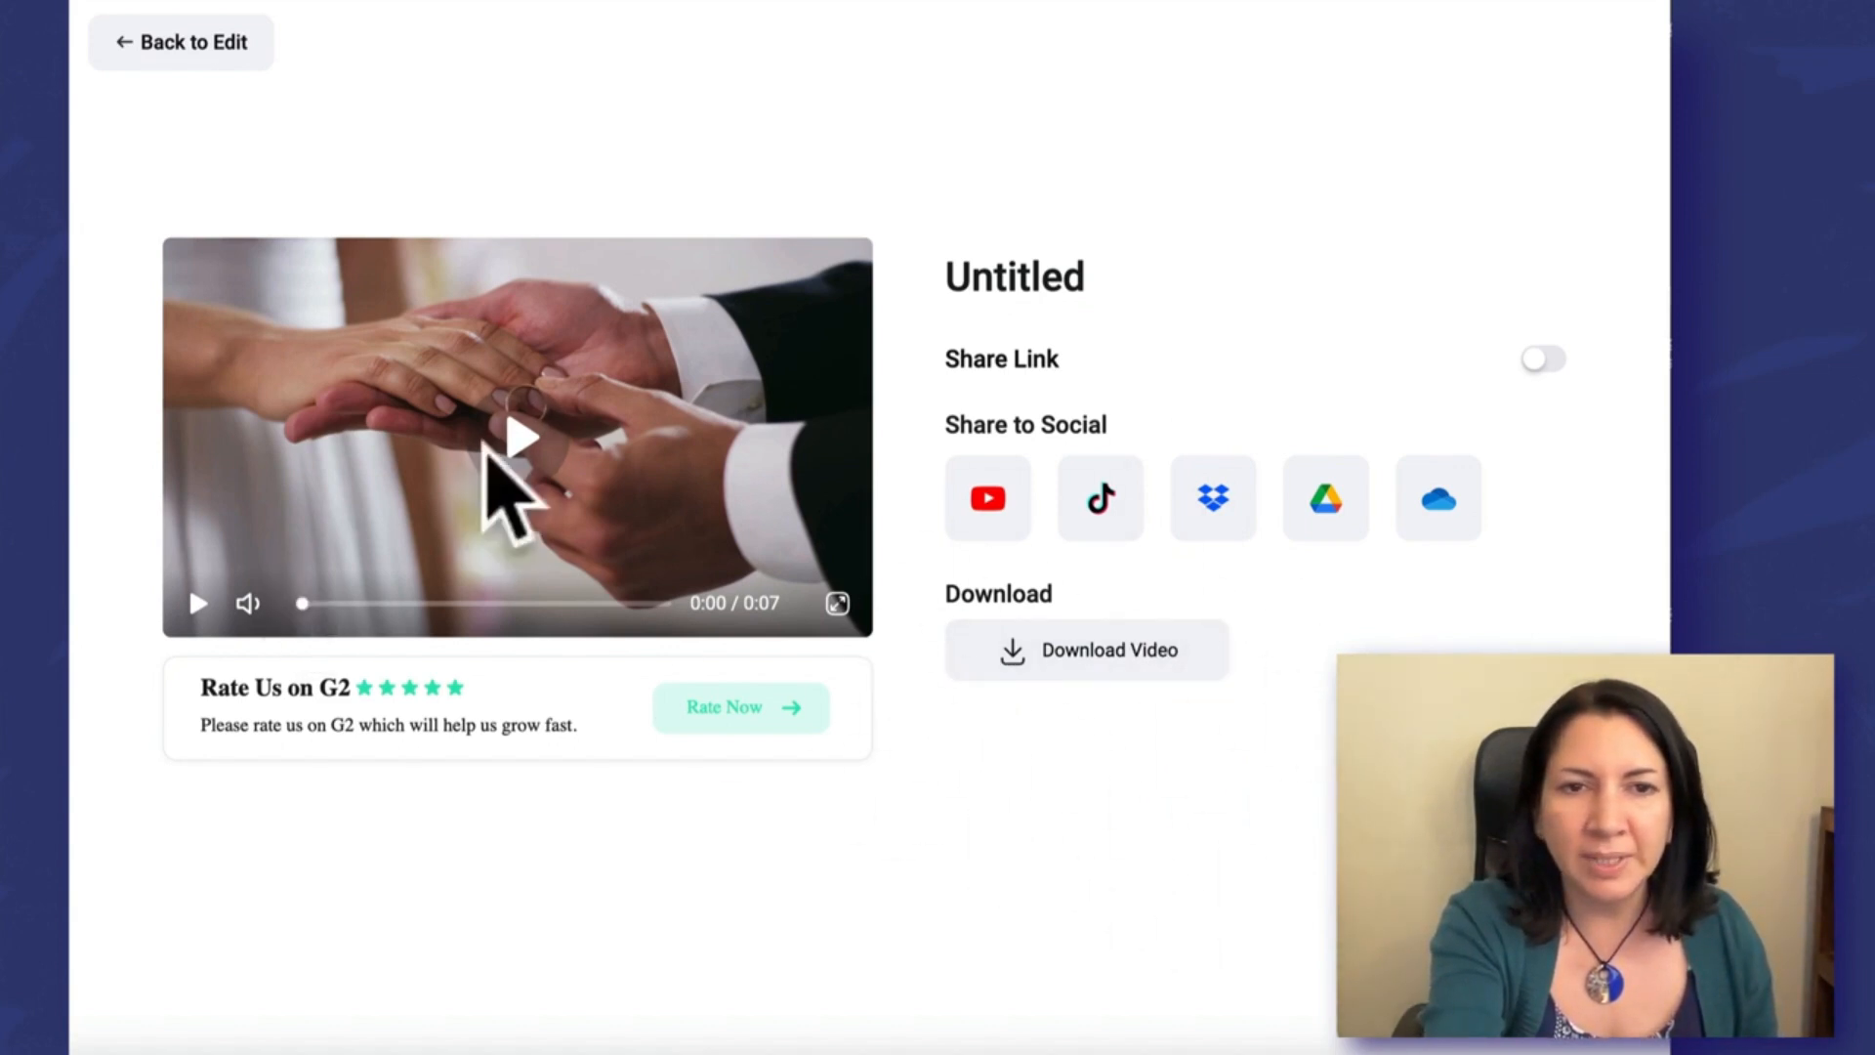
{"action": "left_click", "coordinate": [515, 438]}
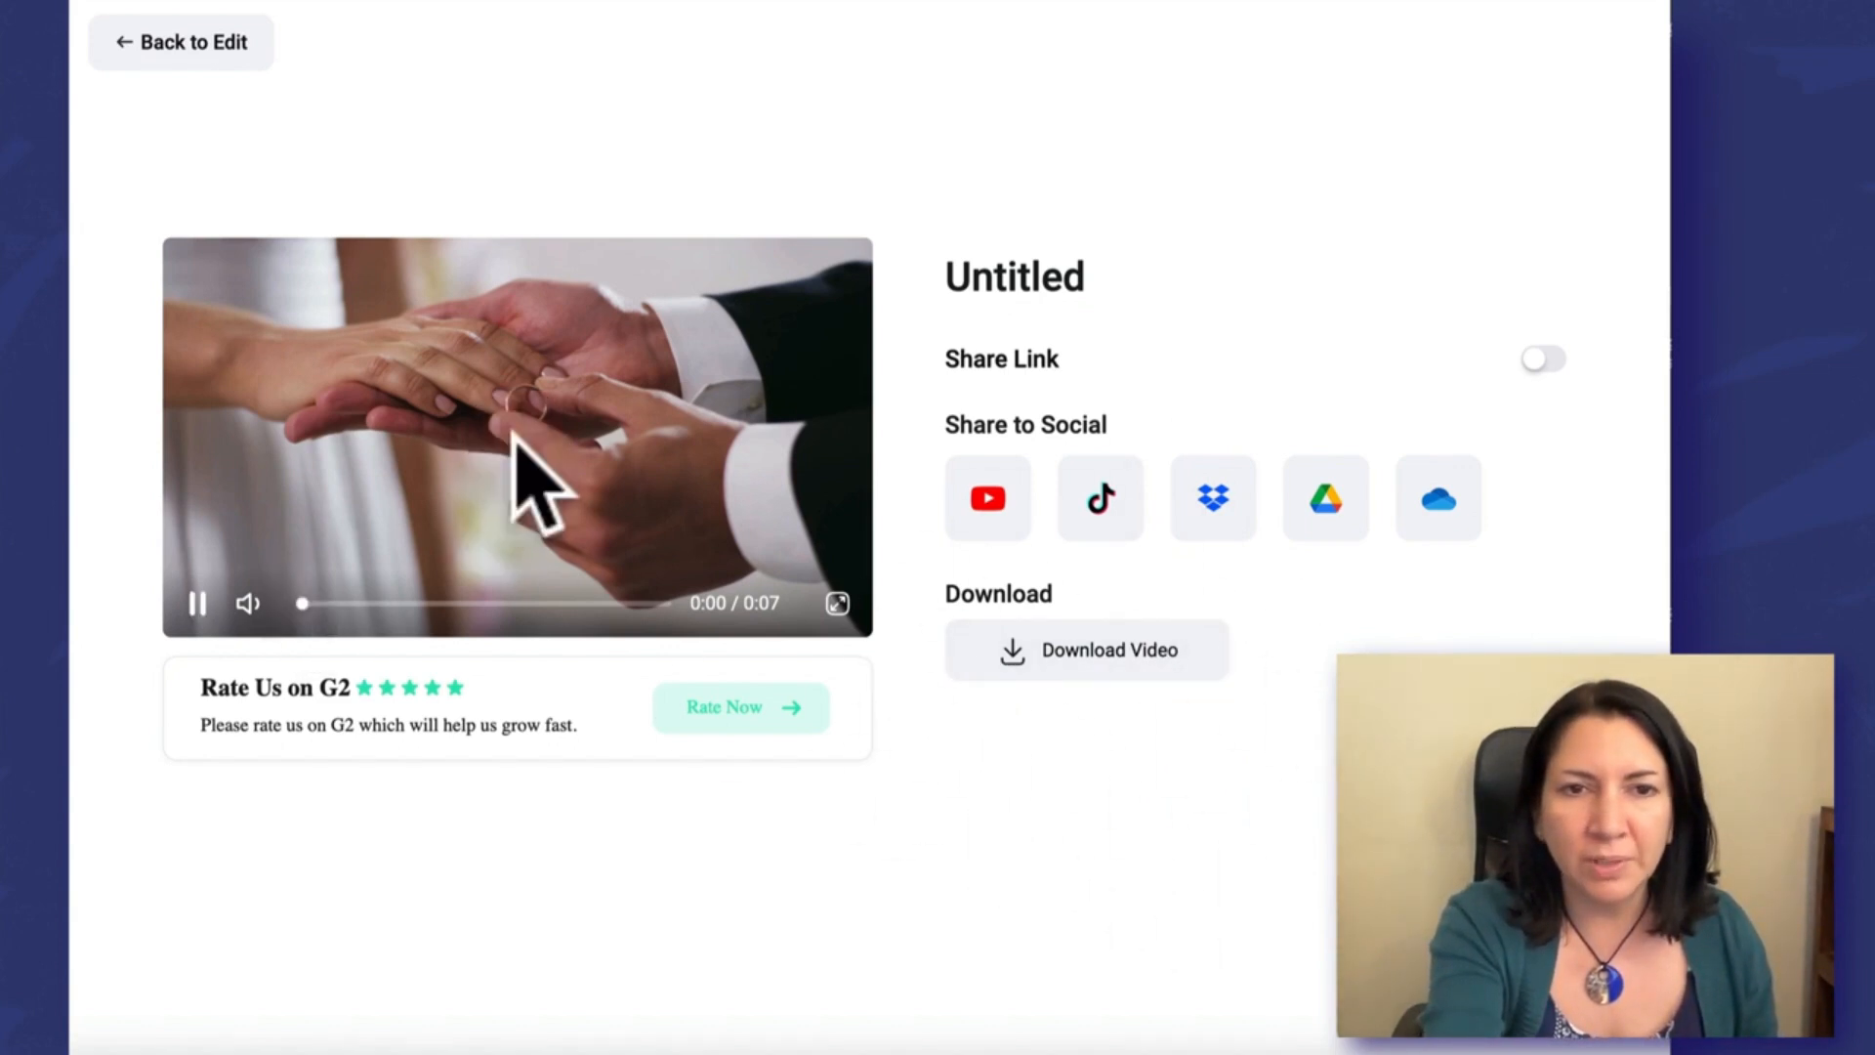
{"action": "left_click", "coordinate": [198, 603]}
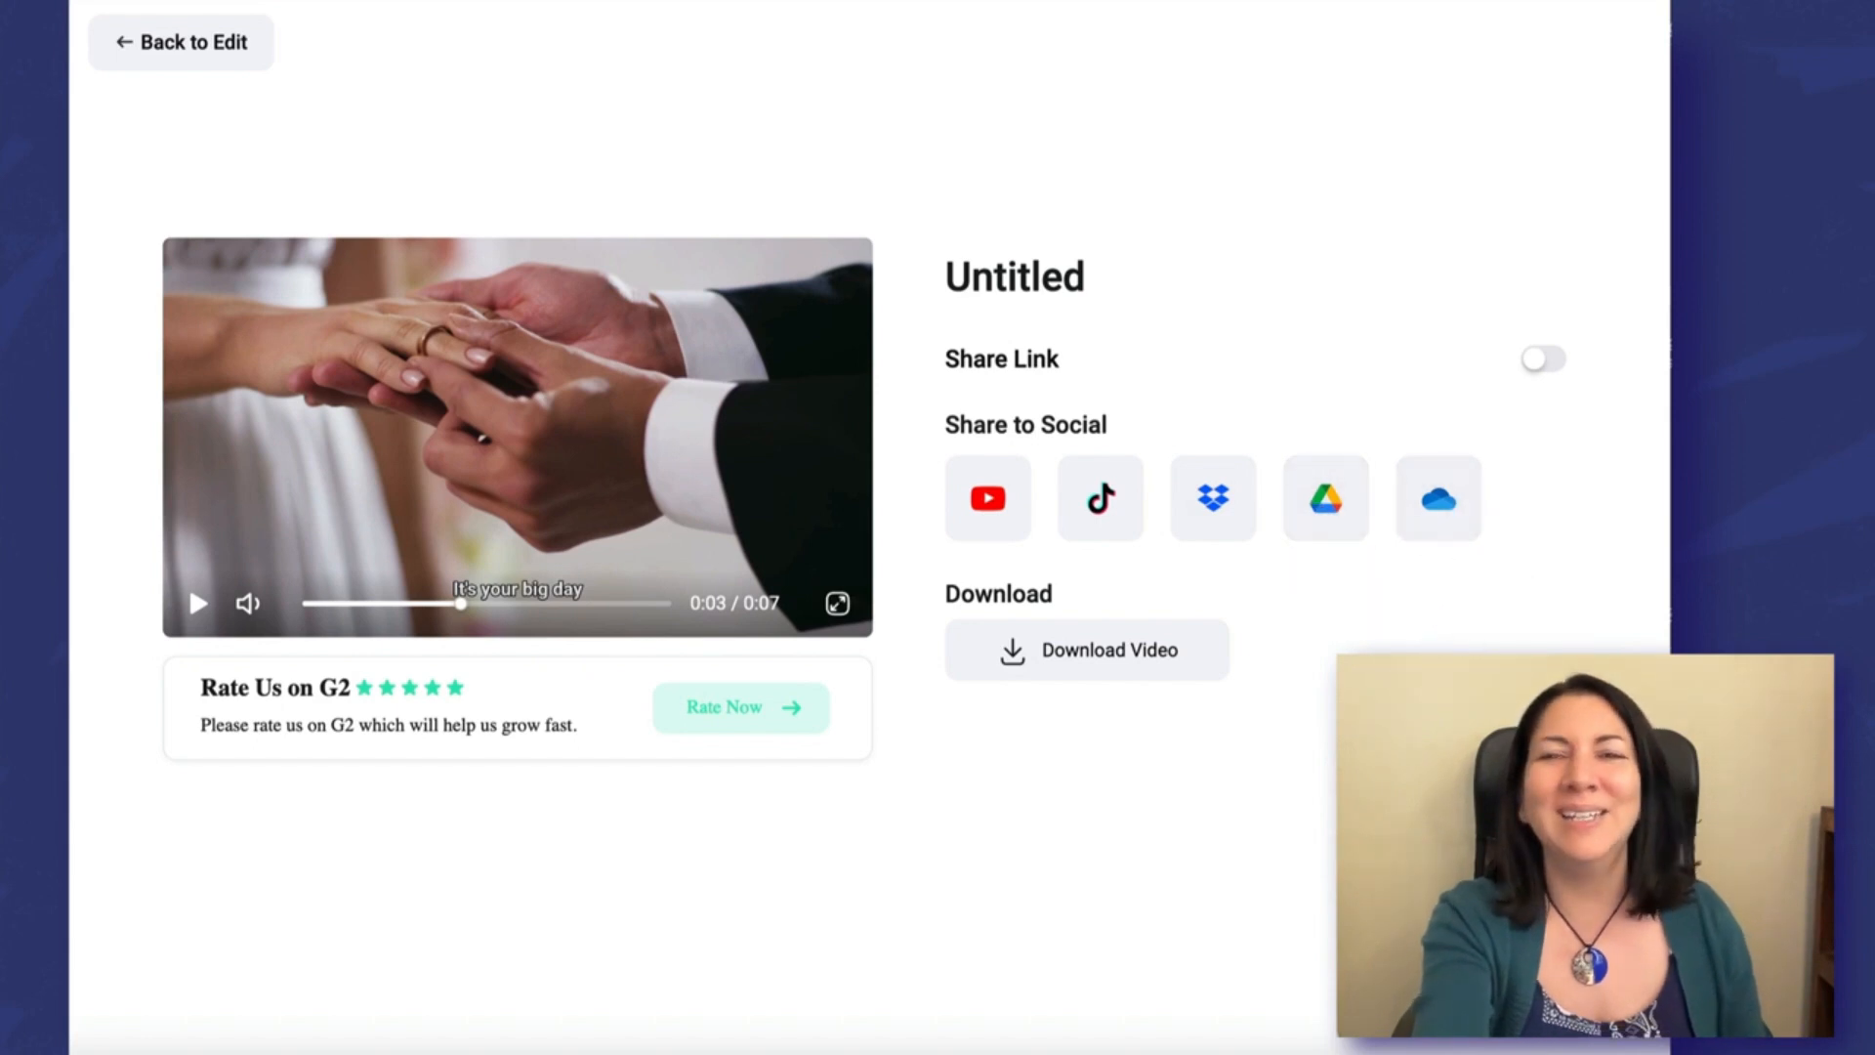
{"action": "left_click", "coordinate": [1543, 359]}
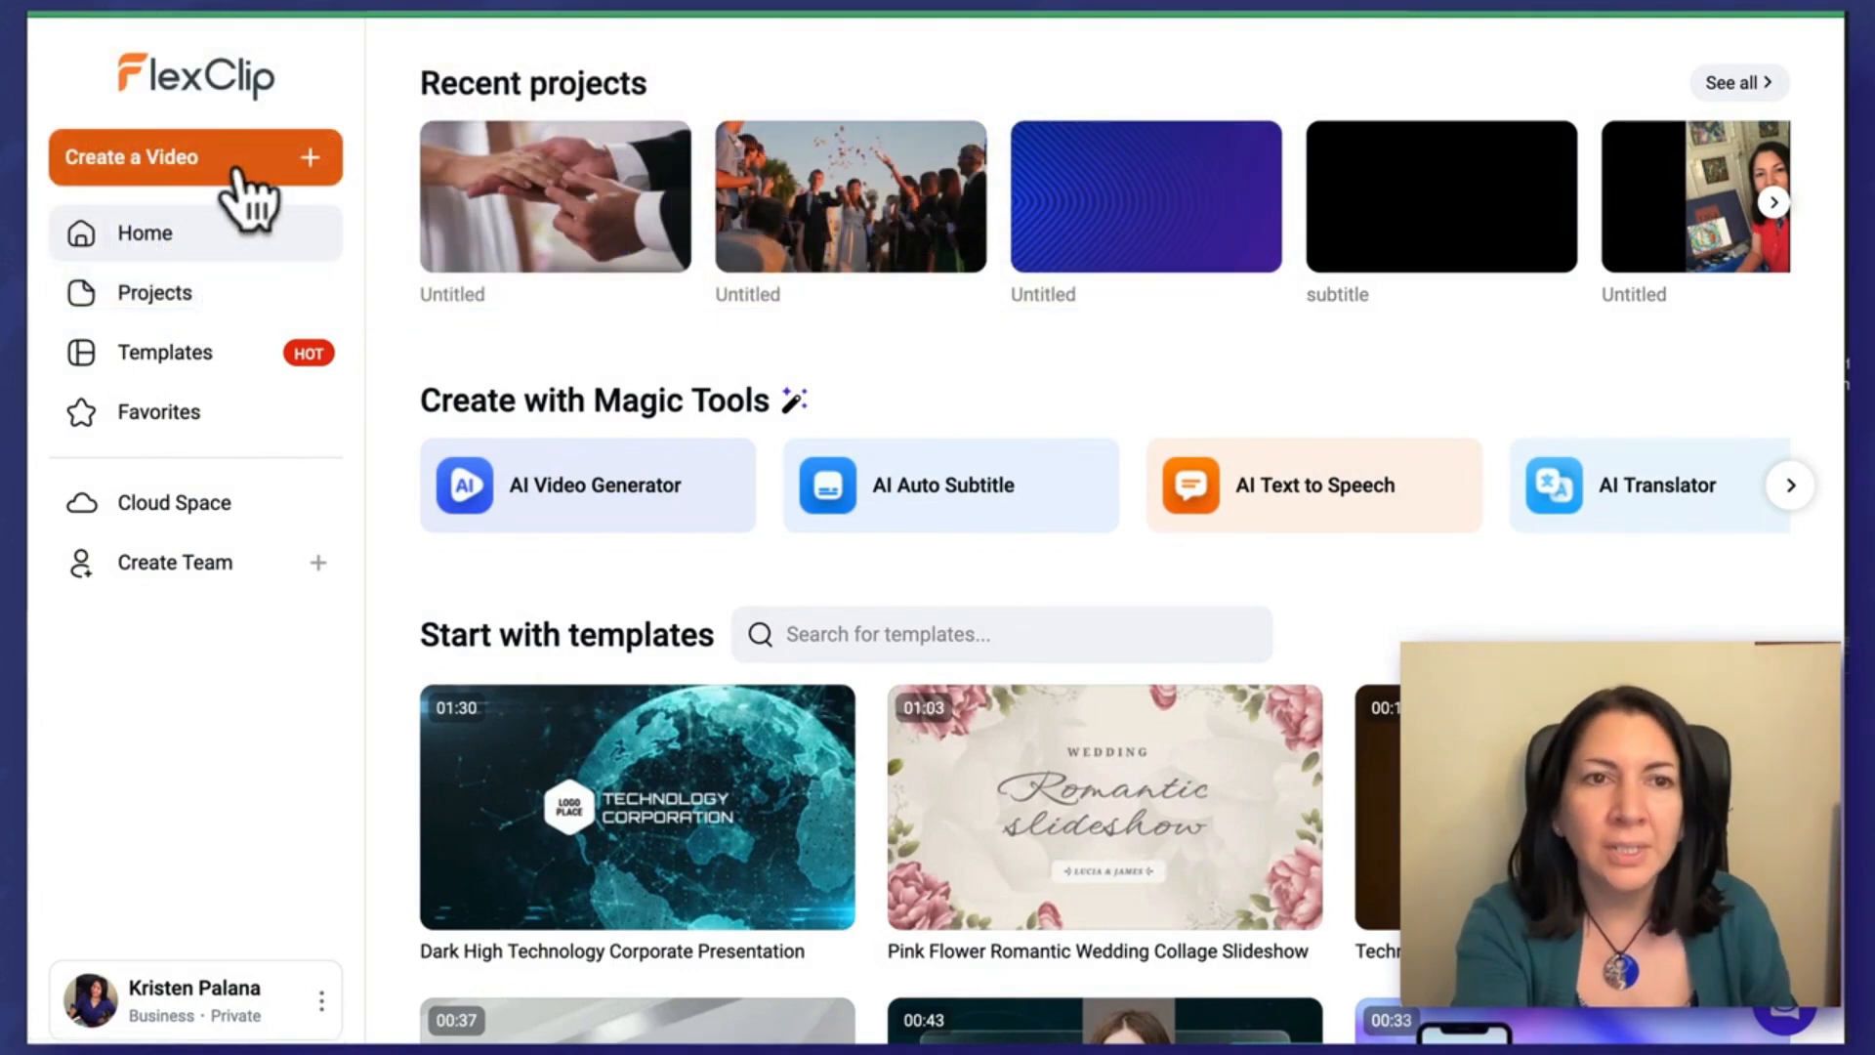
Step: Reopen the ring exchange wedding project for editing from the list of all projects
{"action": "left_click", "coordinate": [239, 172]}
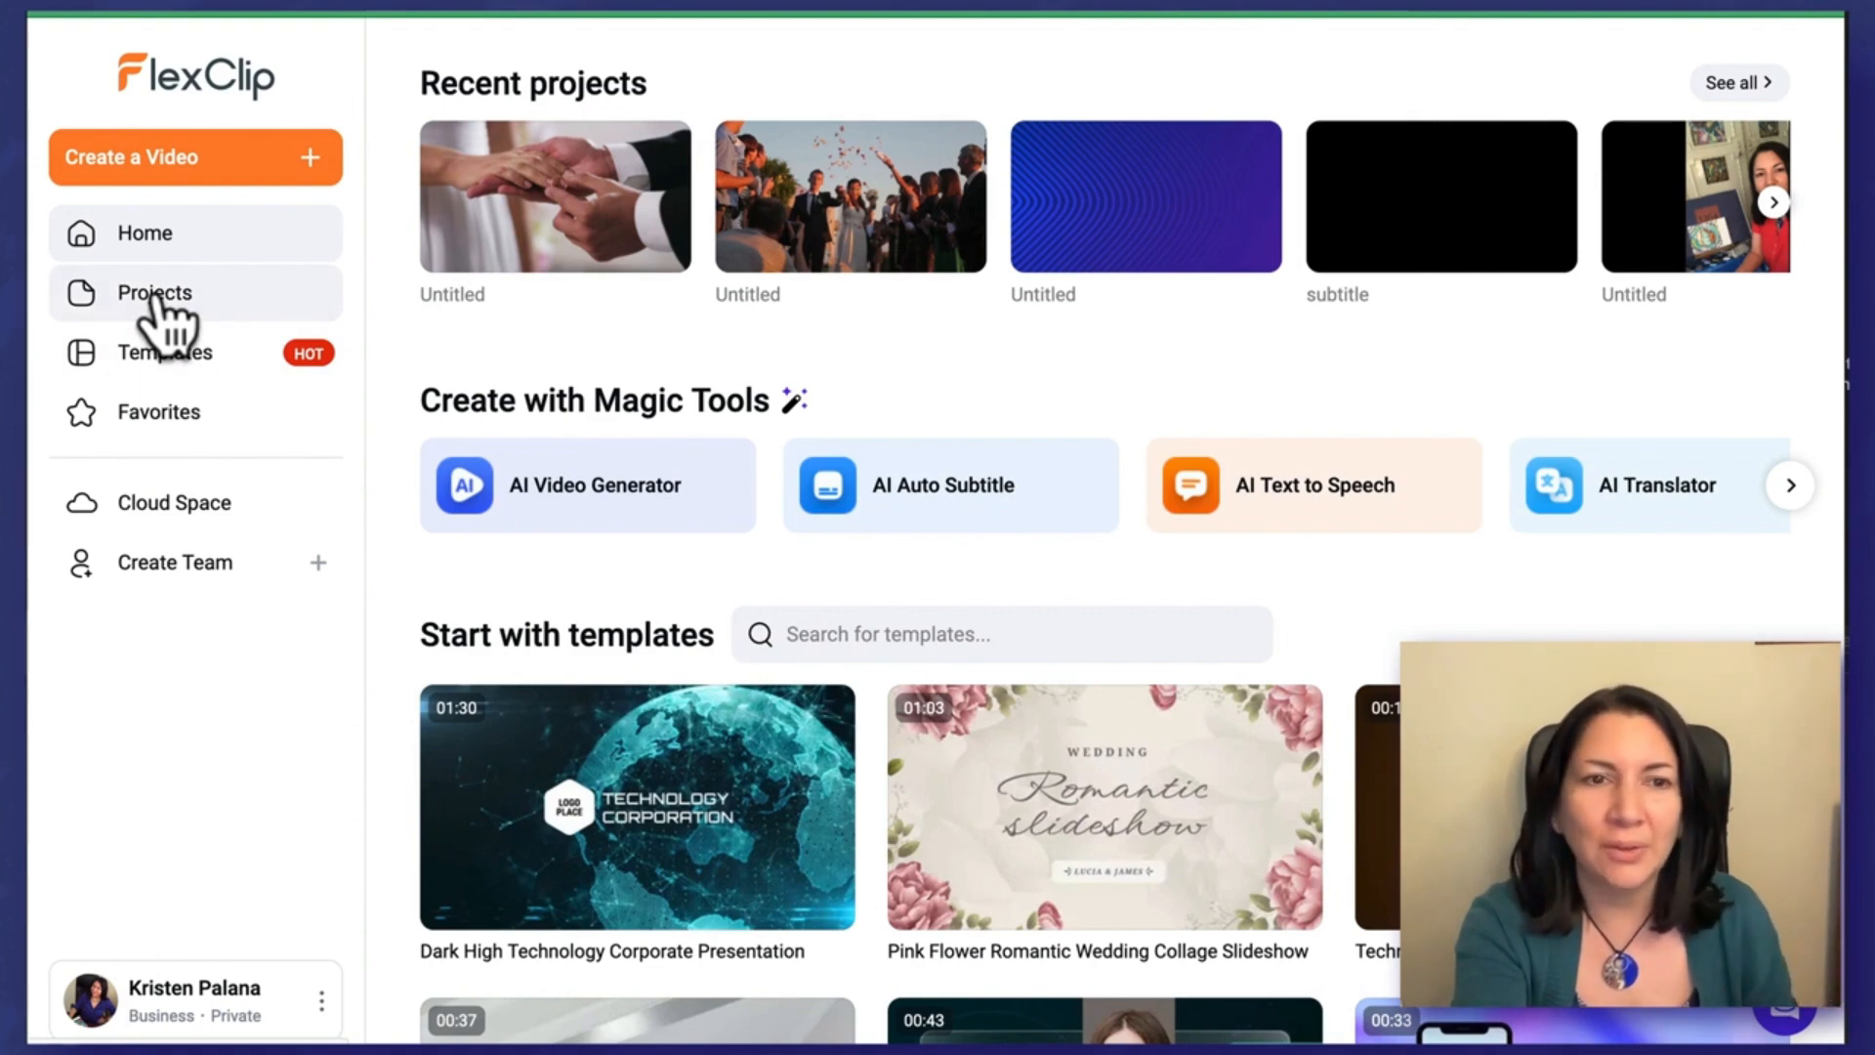
{"action": "left_click", "coordinate": [158, 298]}
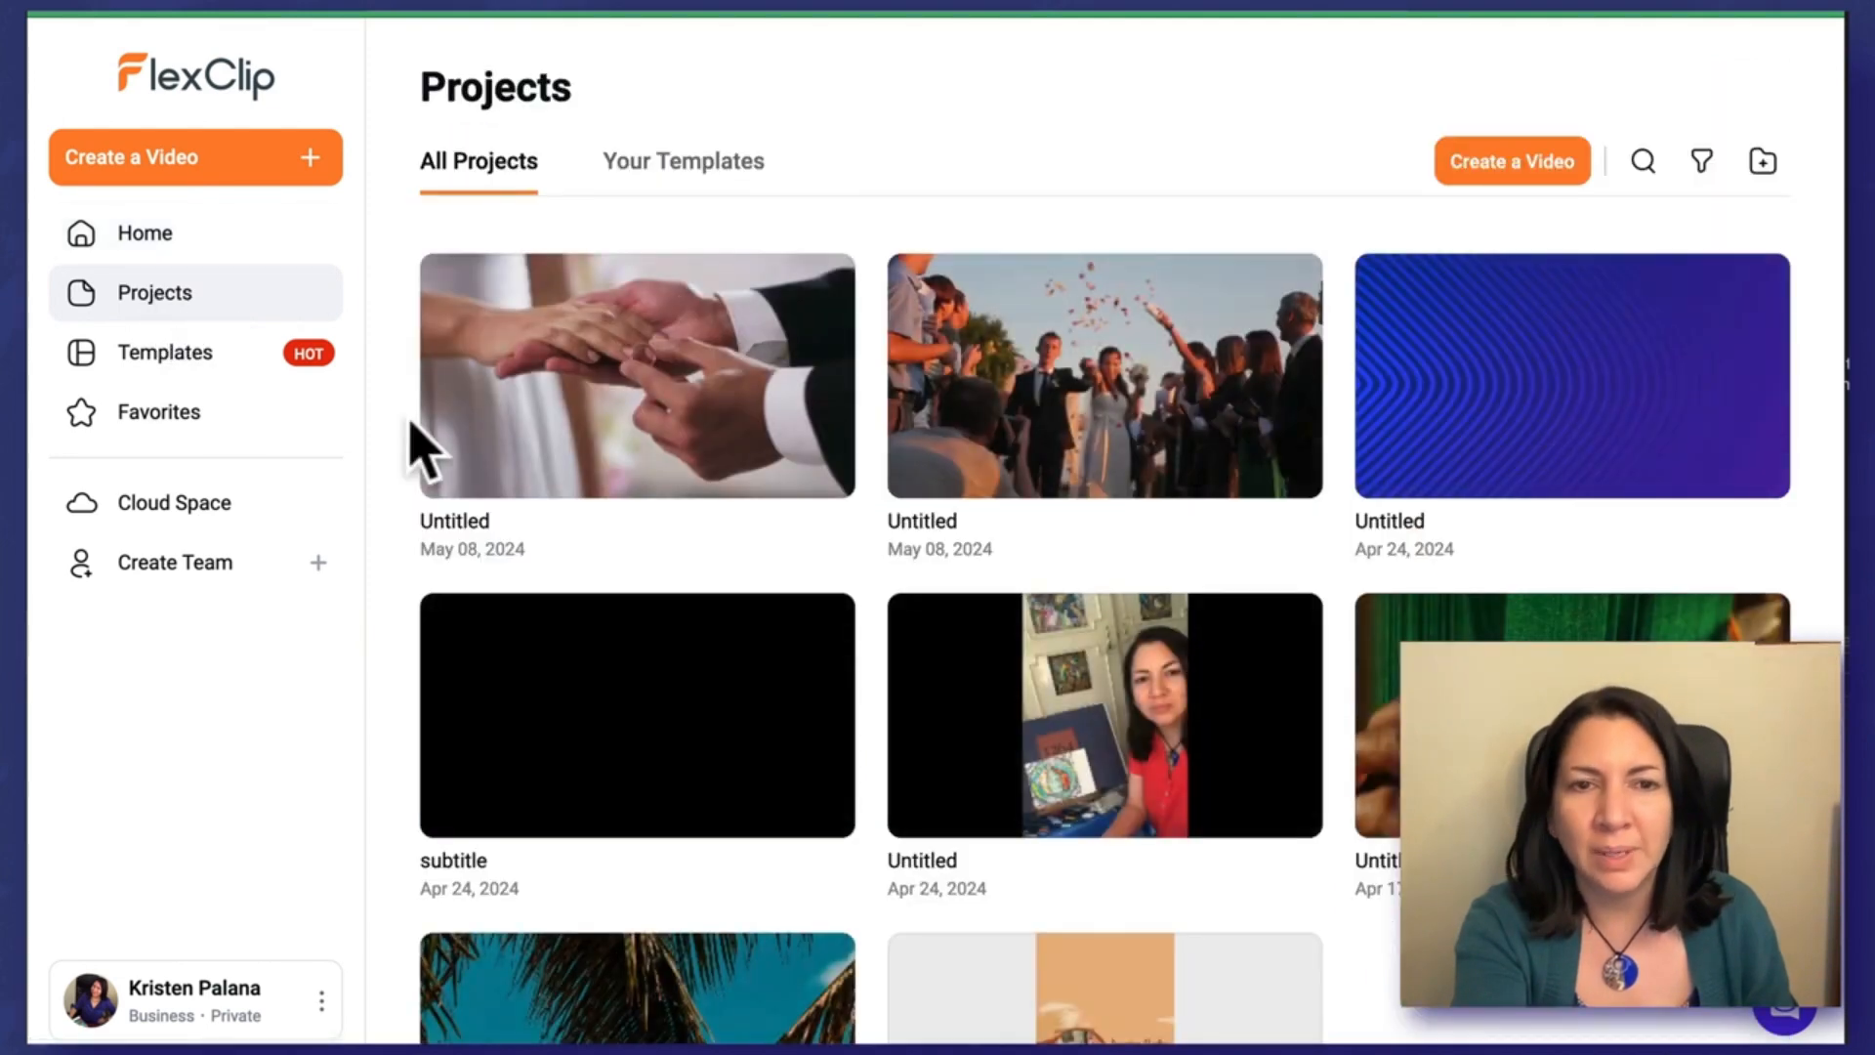
{"action": "left_click", "coordinate": [627, 452]}
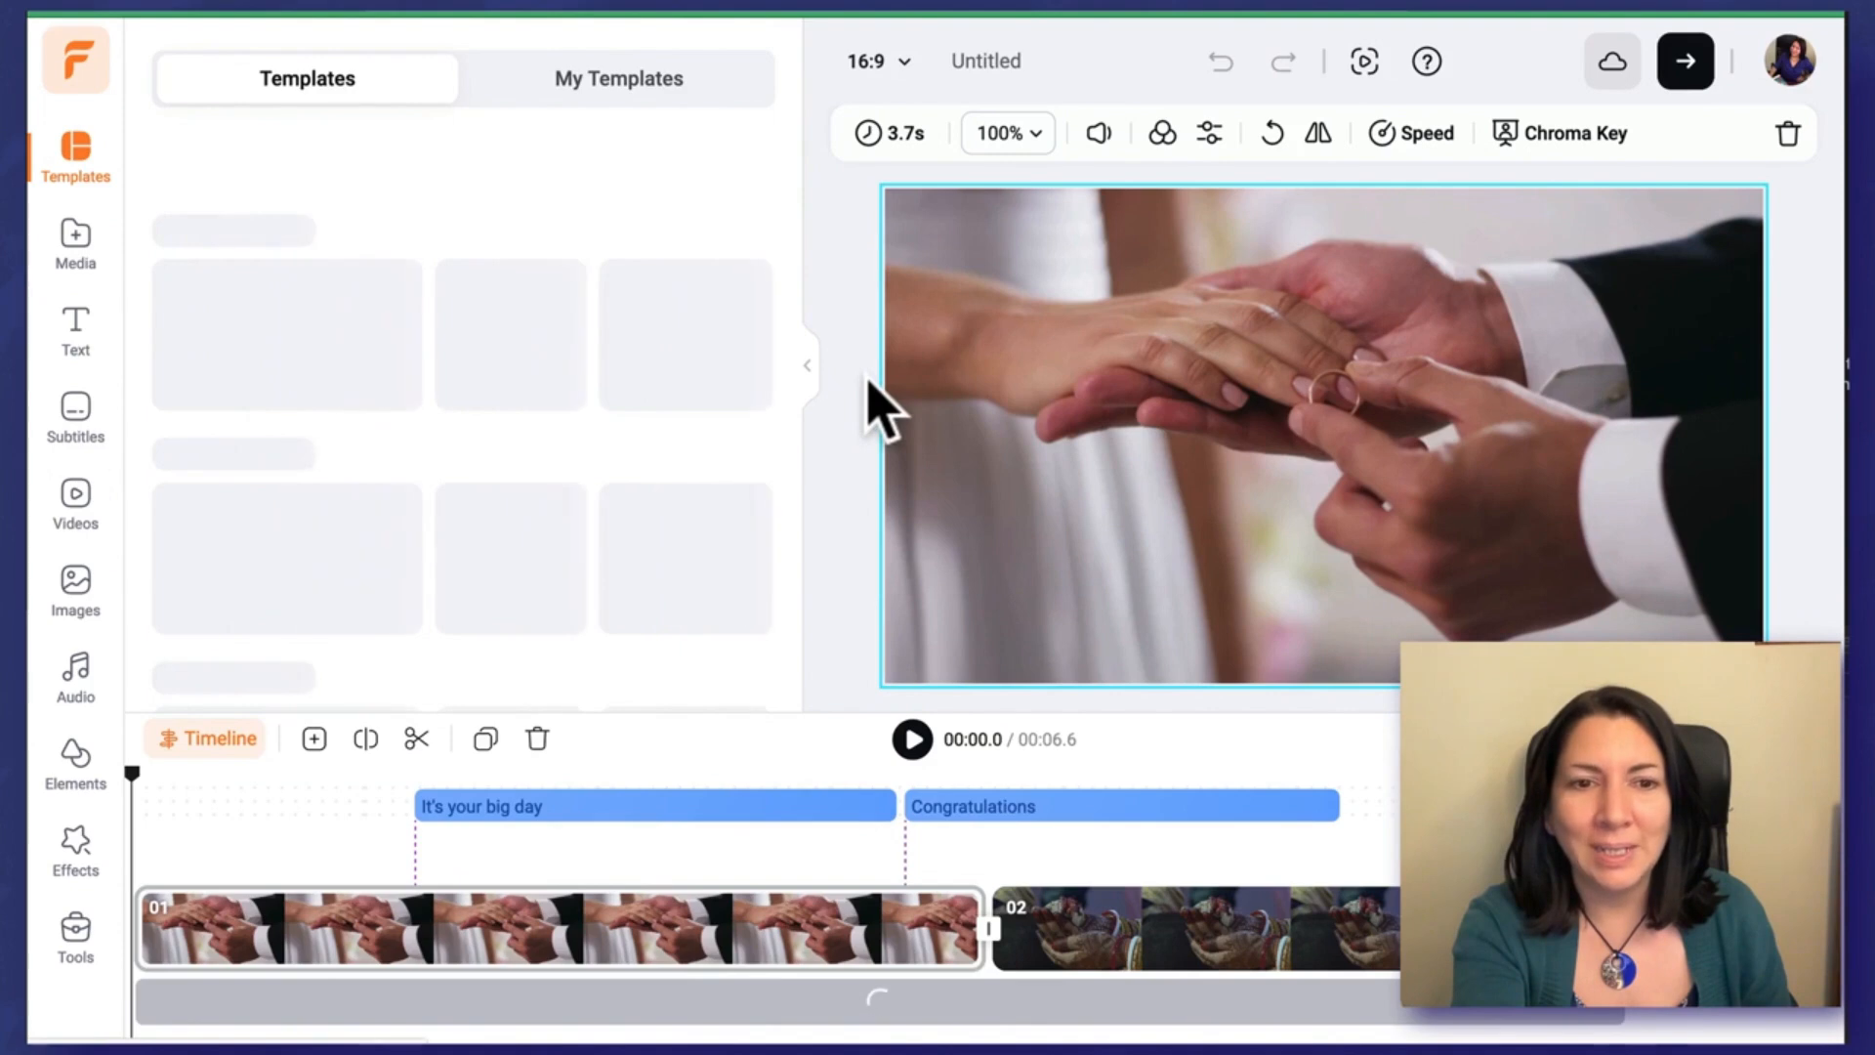
Step: Open the subtitles' translation settings and keep both subtitle lines, "It's your big day" and "Congratulations", selected as content
{"action": "left_click", "coordinate": [498, 807]}
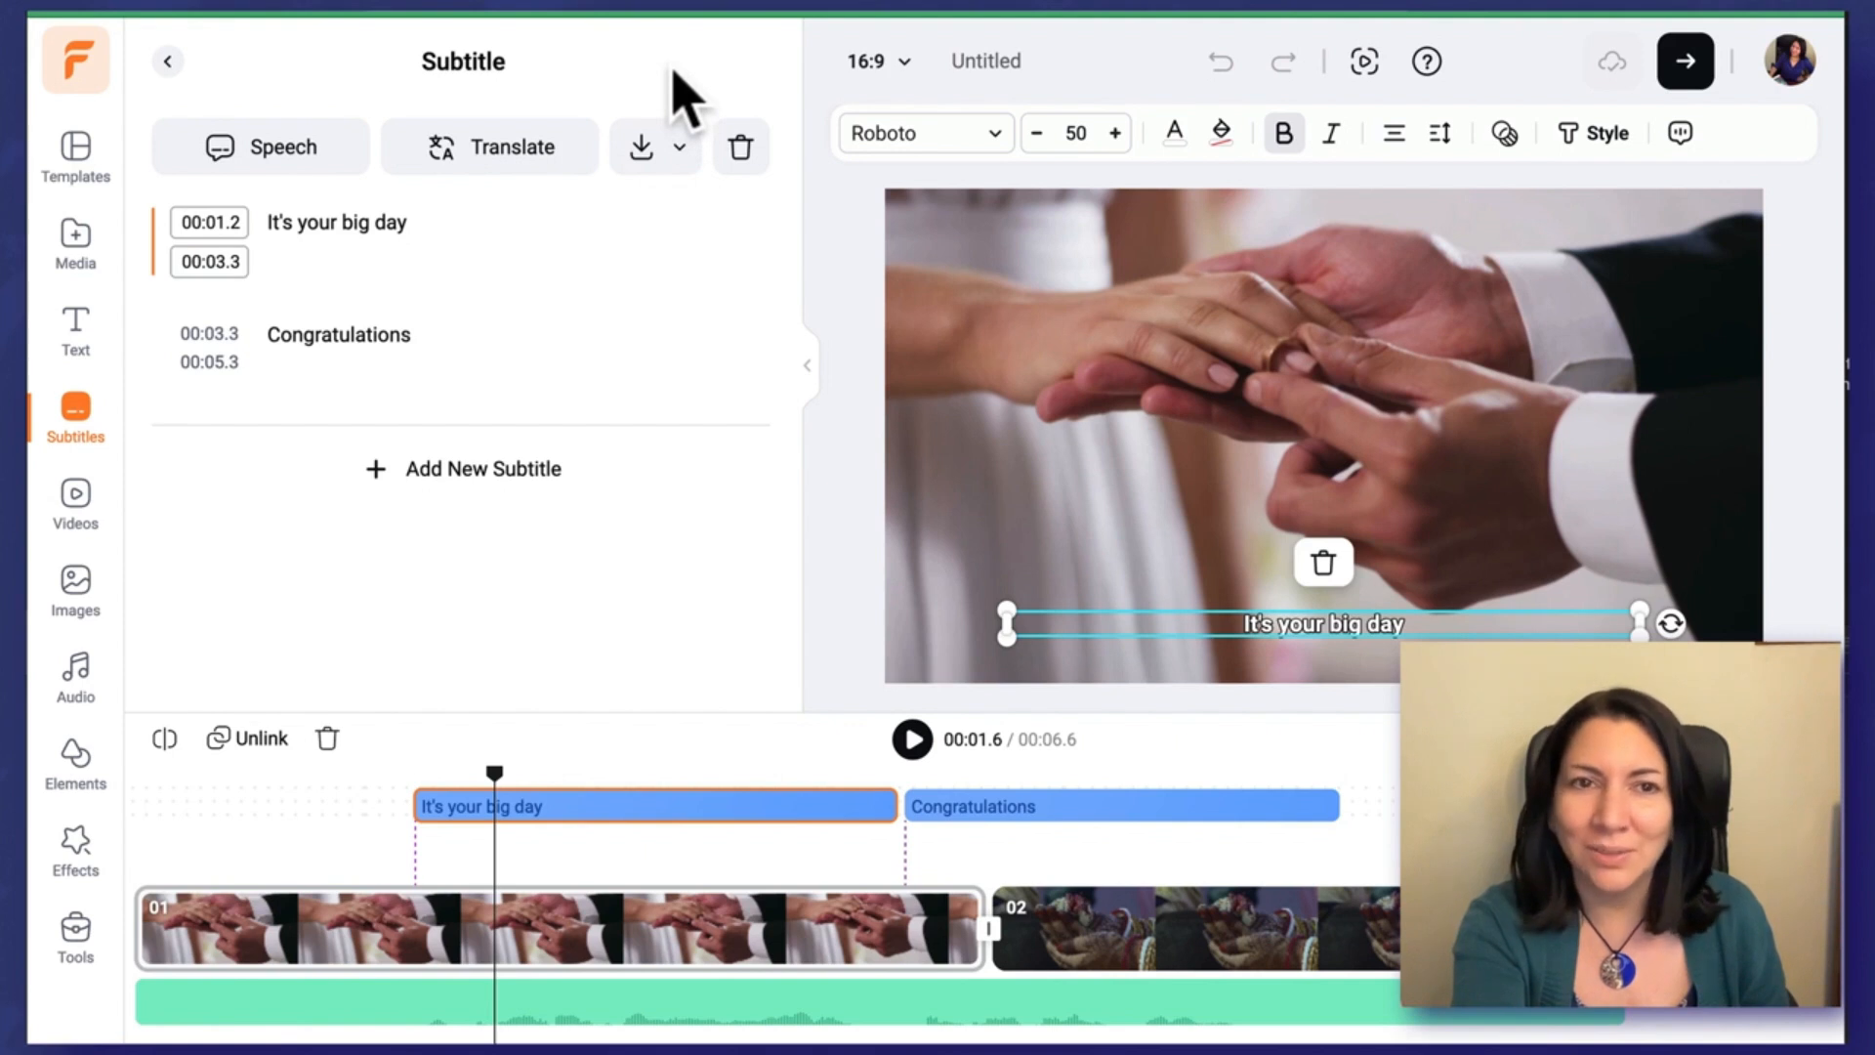
{"action": "left_click", "coordinate": [522, 156]}
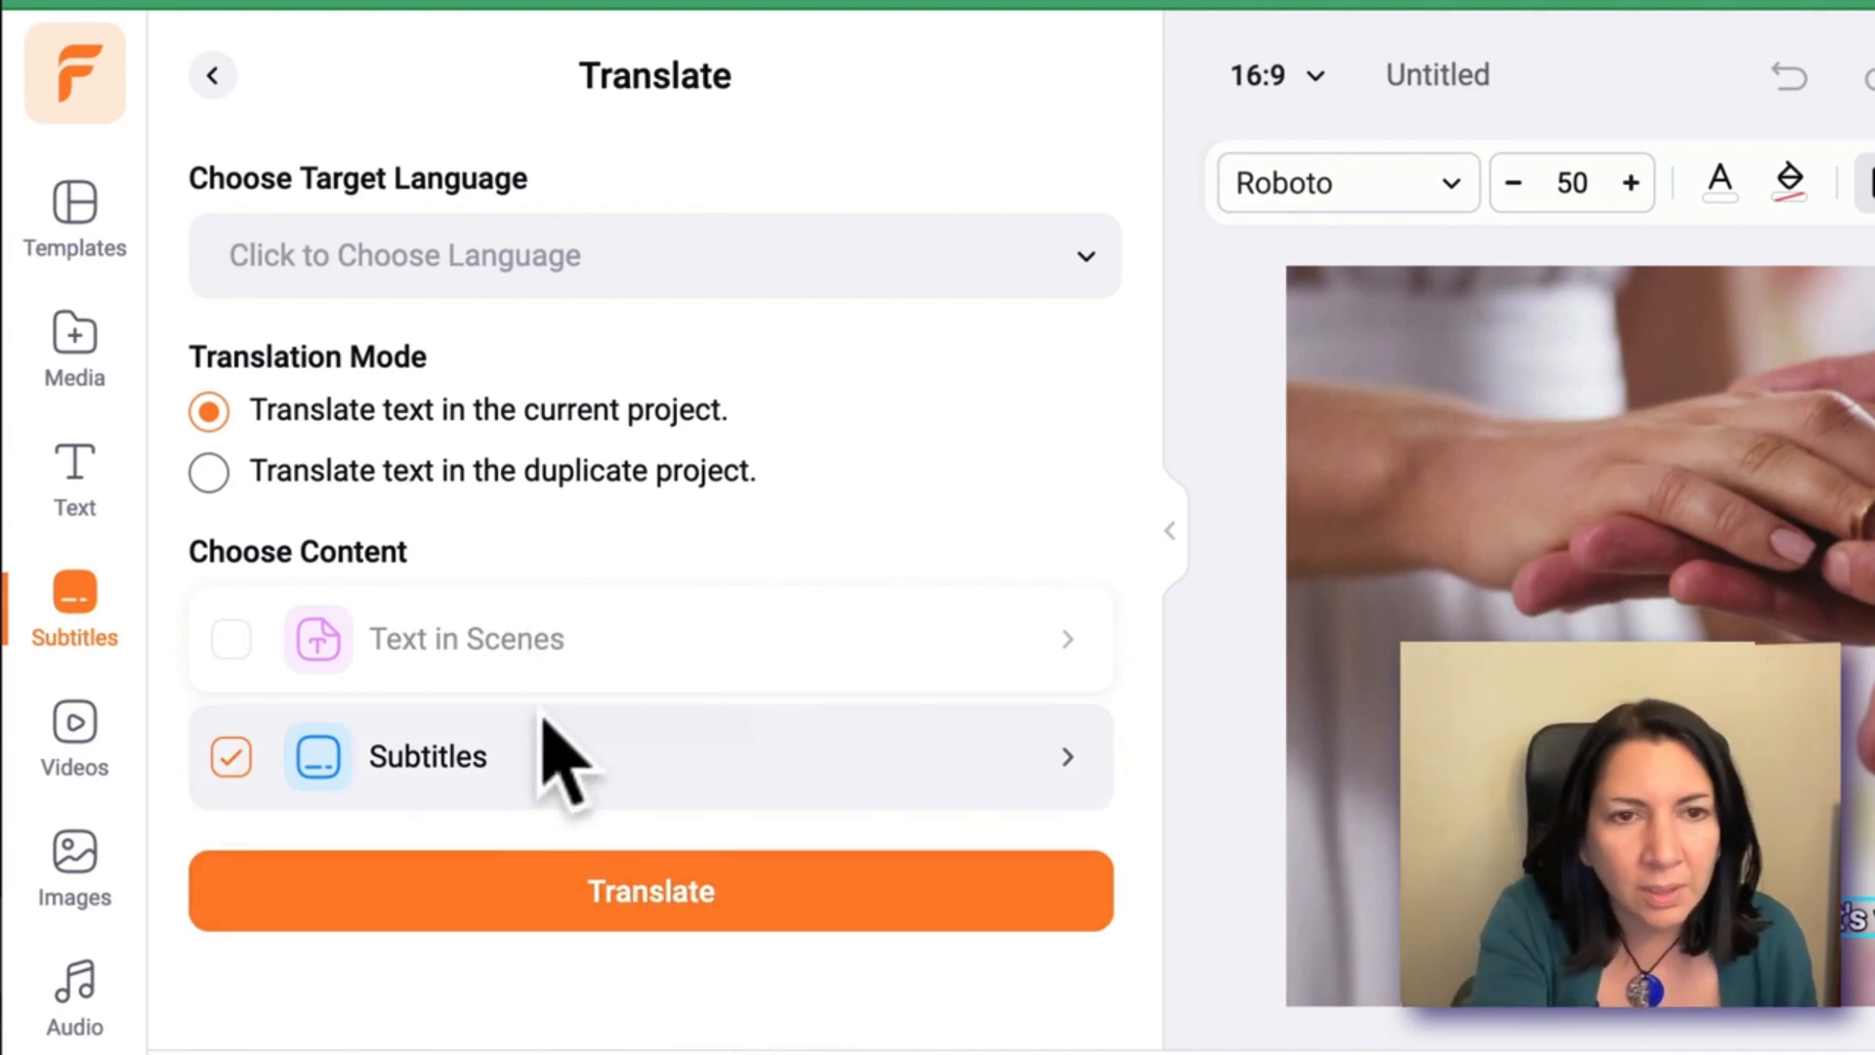
{"action": "left_click", "coordinate": [544, 742]}
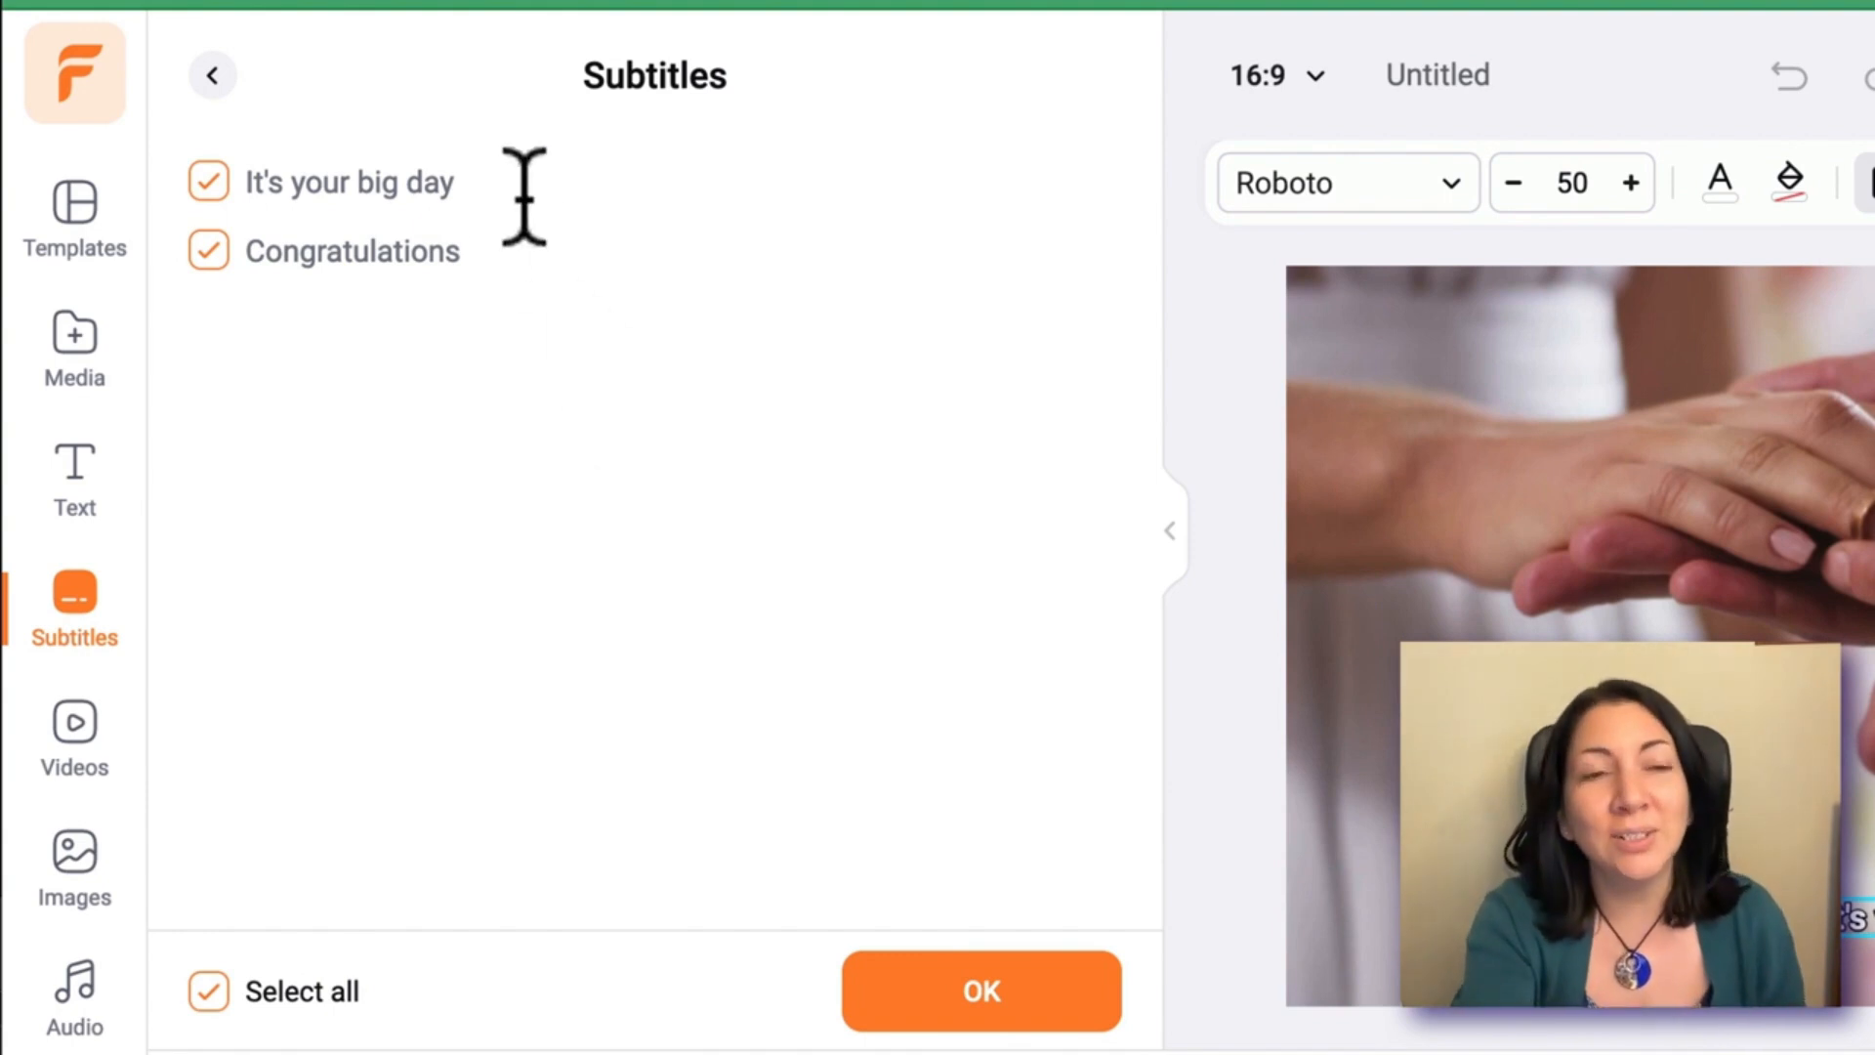
{"action": "left_click", "coordinate": [208, 187]}
{"action": "left_click", "coordinate": [208, 187]}
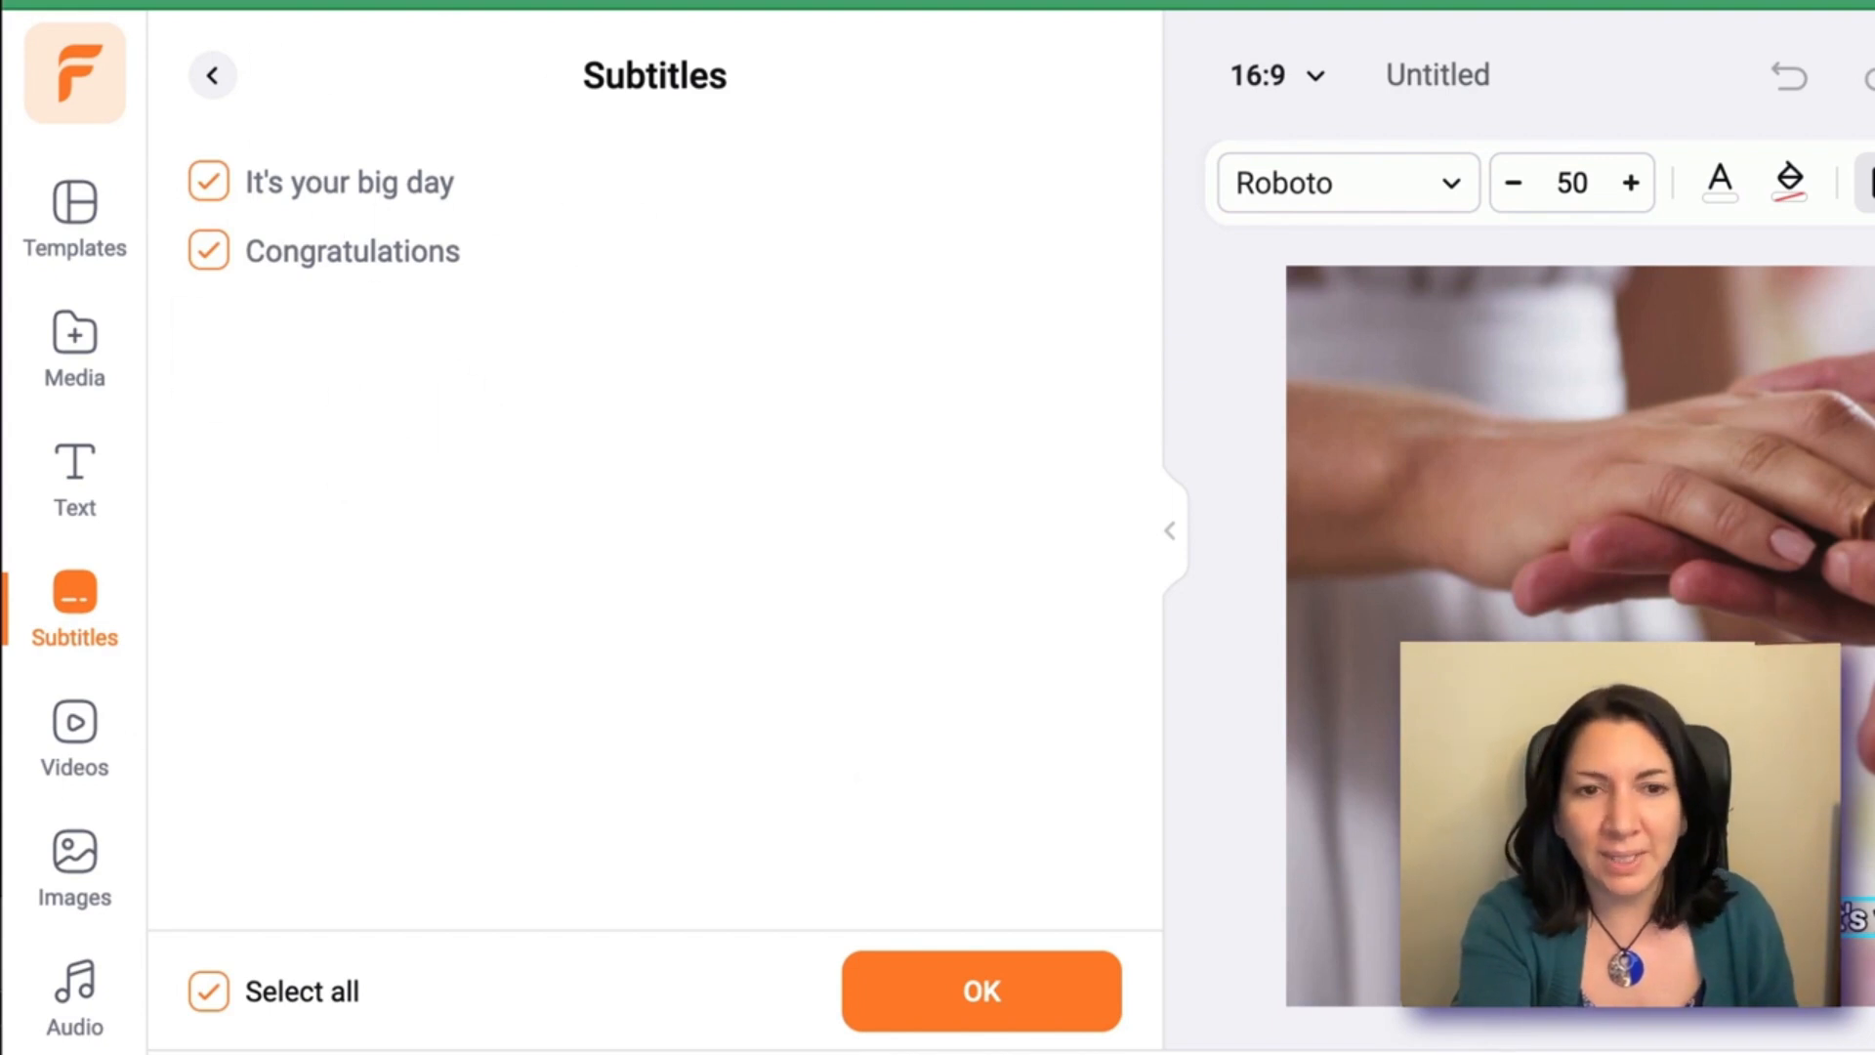
{"action": "left_click", "coordinate": [954, 1016]}
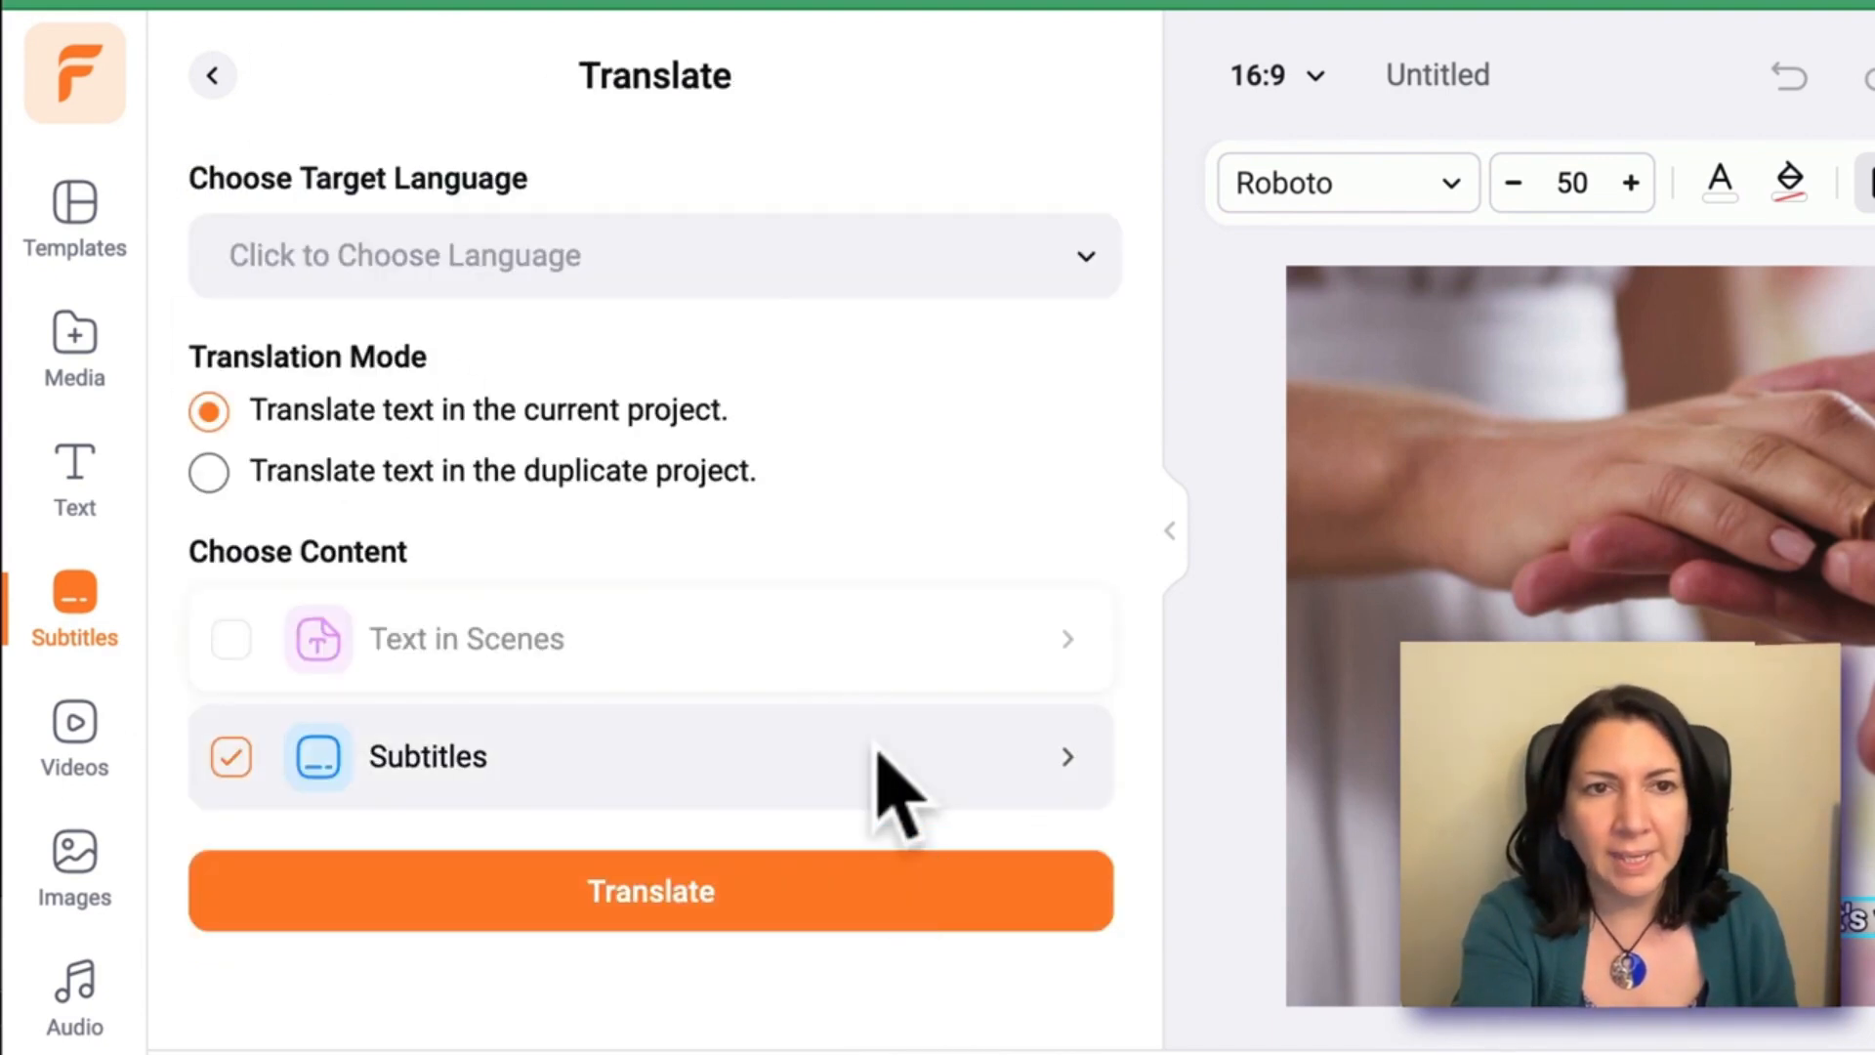
Step: Translate the subtitles into Japanese in the current project
{"action": "left_click", "coordinate": [889, 256]}
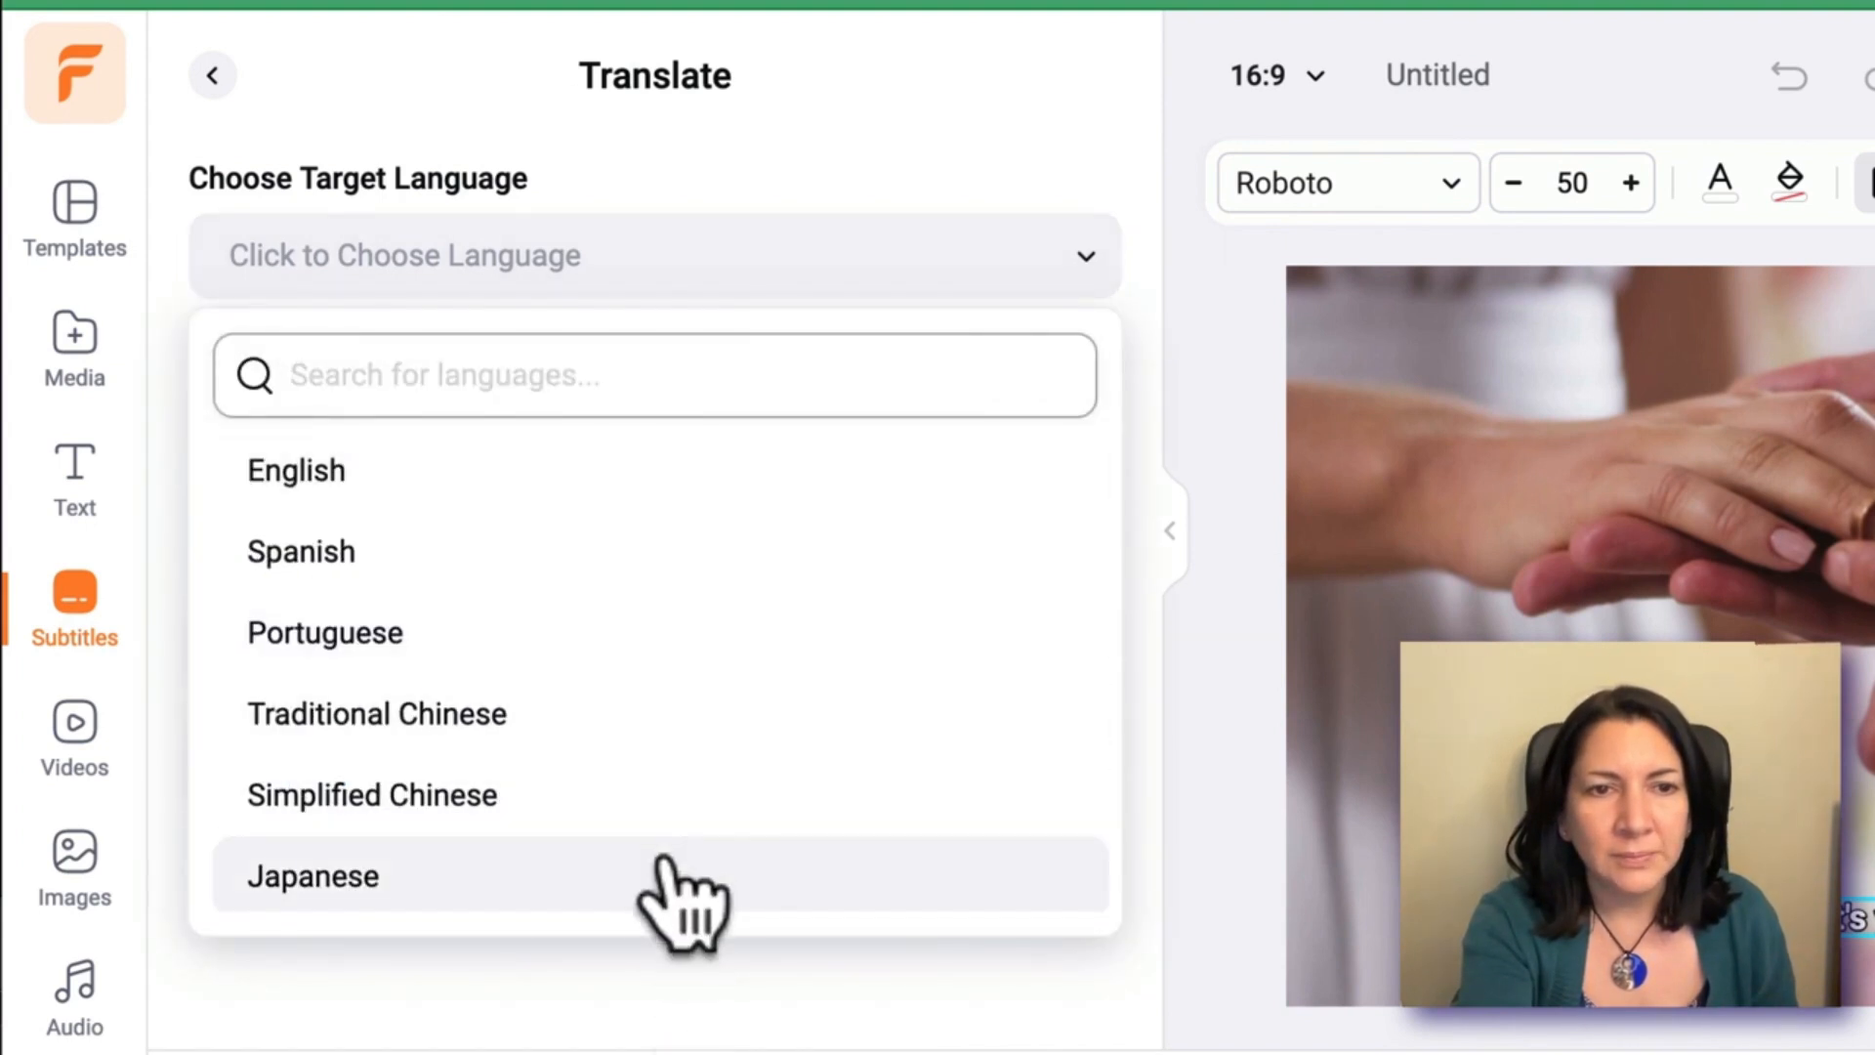
{"action": "left_click_drag", "start_coordinate": [674, 875], "coordinate": [747, 562]}
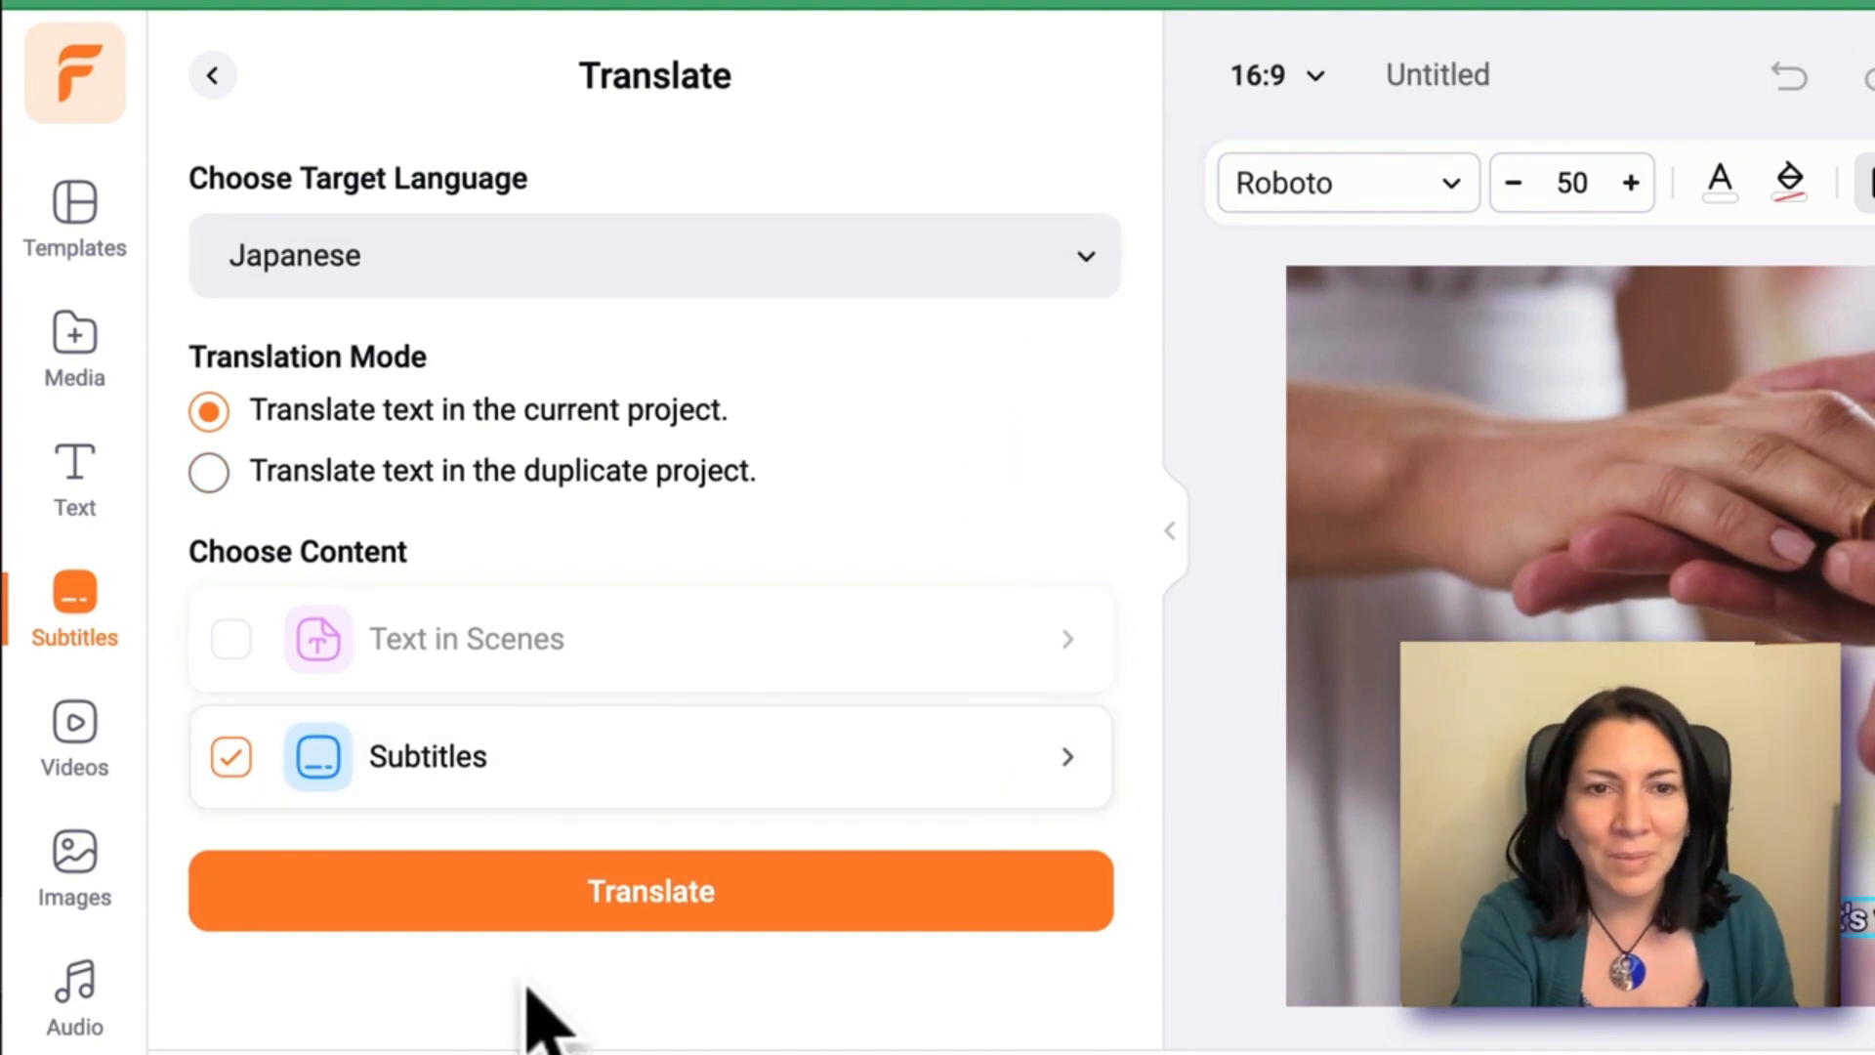
{"action": "left_click", "coordinate": [674, 878]}
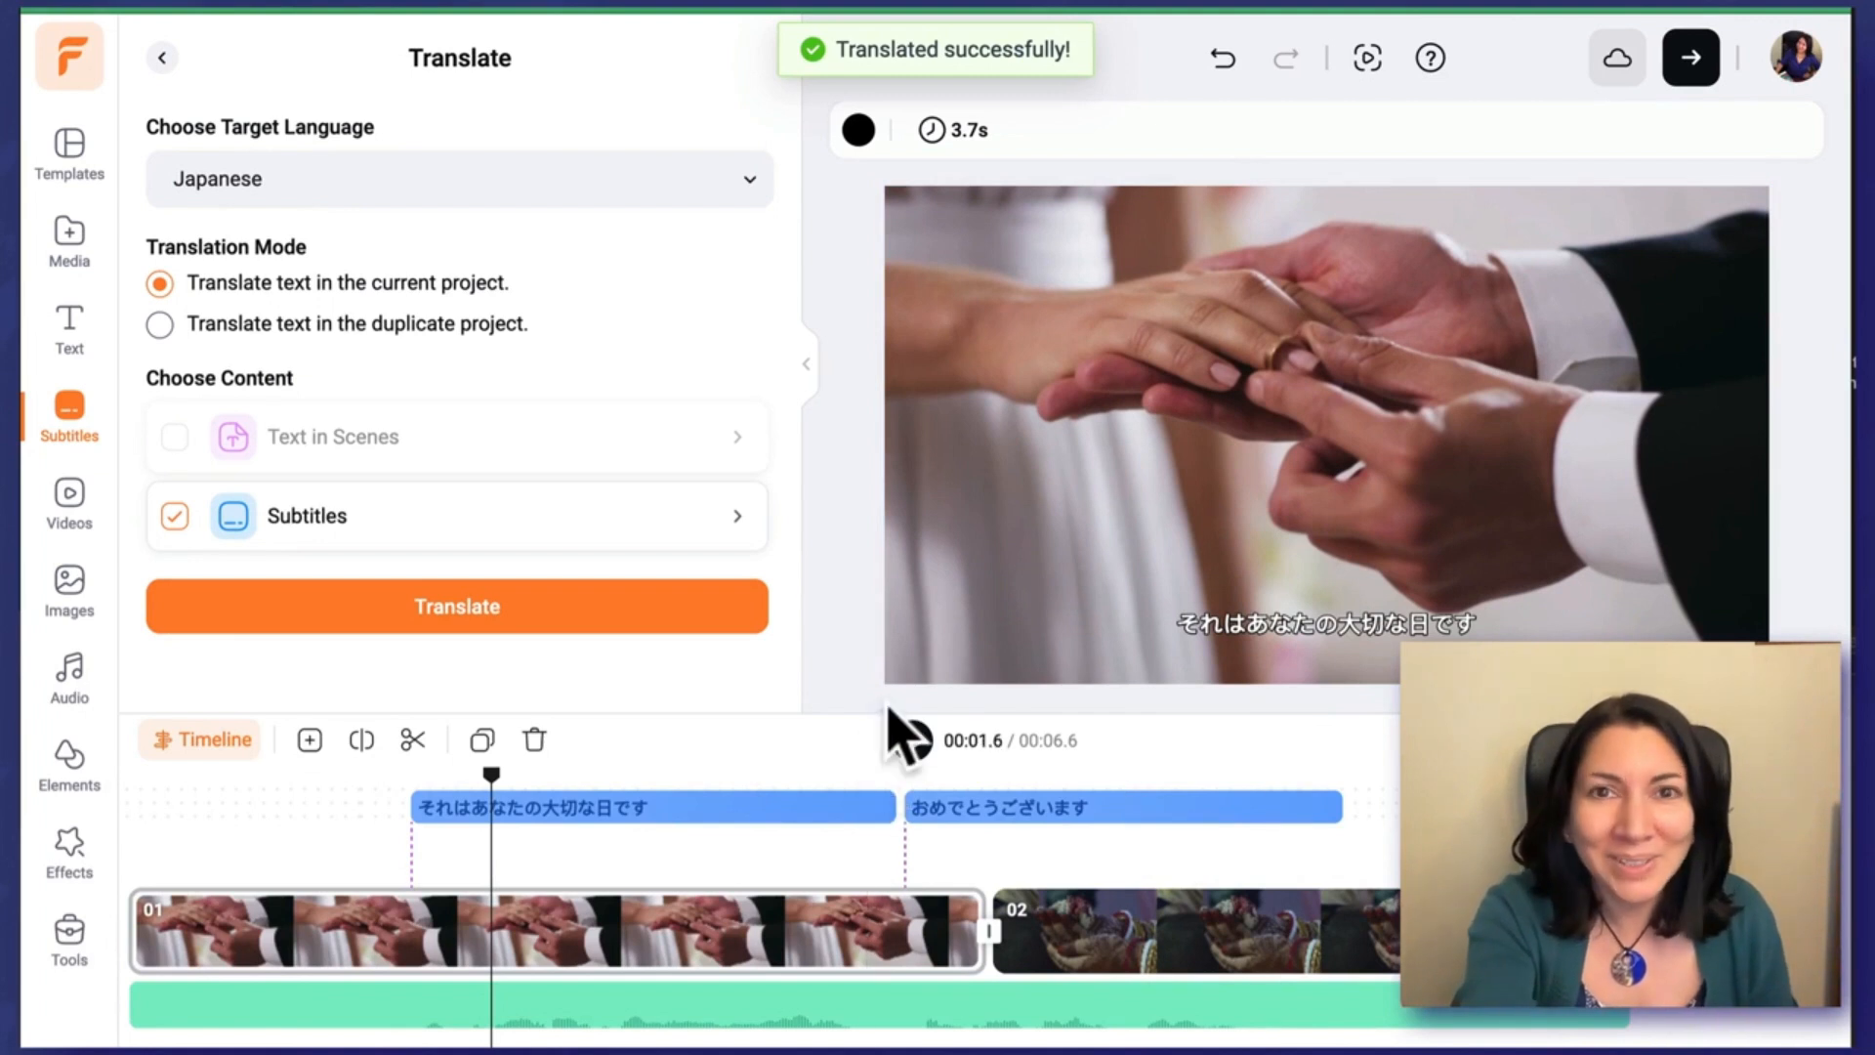
Step: Play the video from just before the first subtitle to check the Japanese subtitles, and pause it
{"action": "left_click_drag", "start_coordinate": [493, 776], "coordinate": [384, 781]}
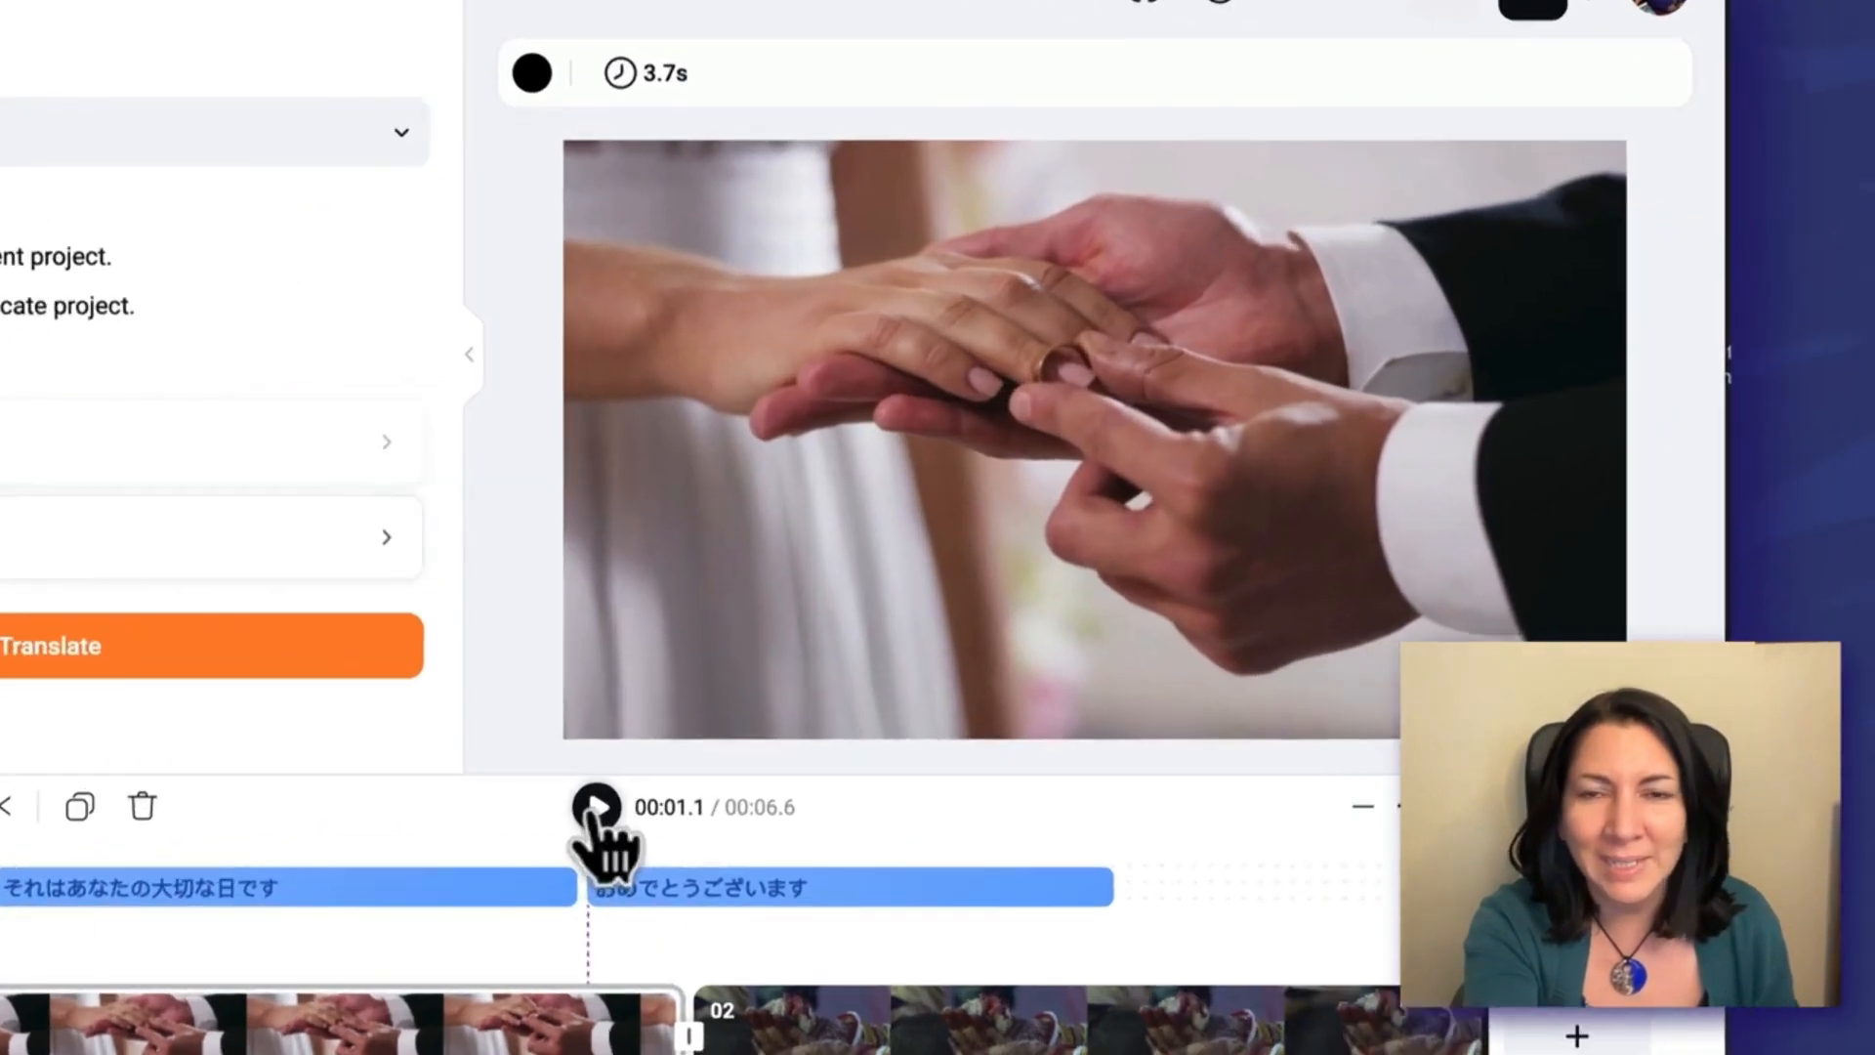
{"action": "left_click", "coordinate": [911, 740]}
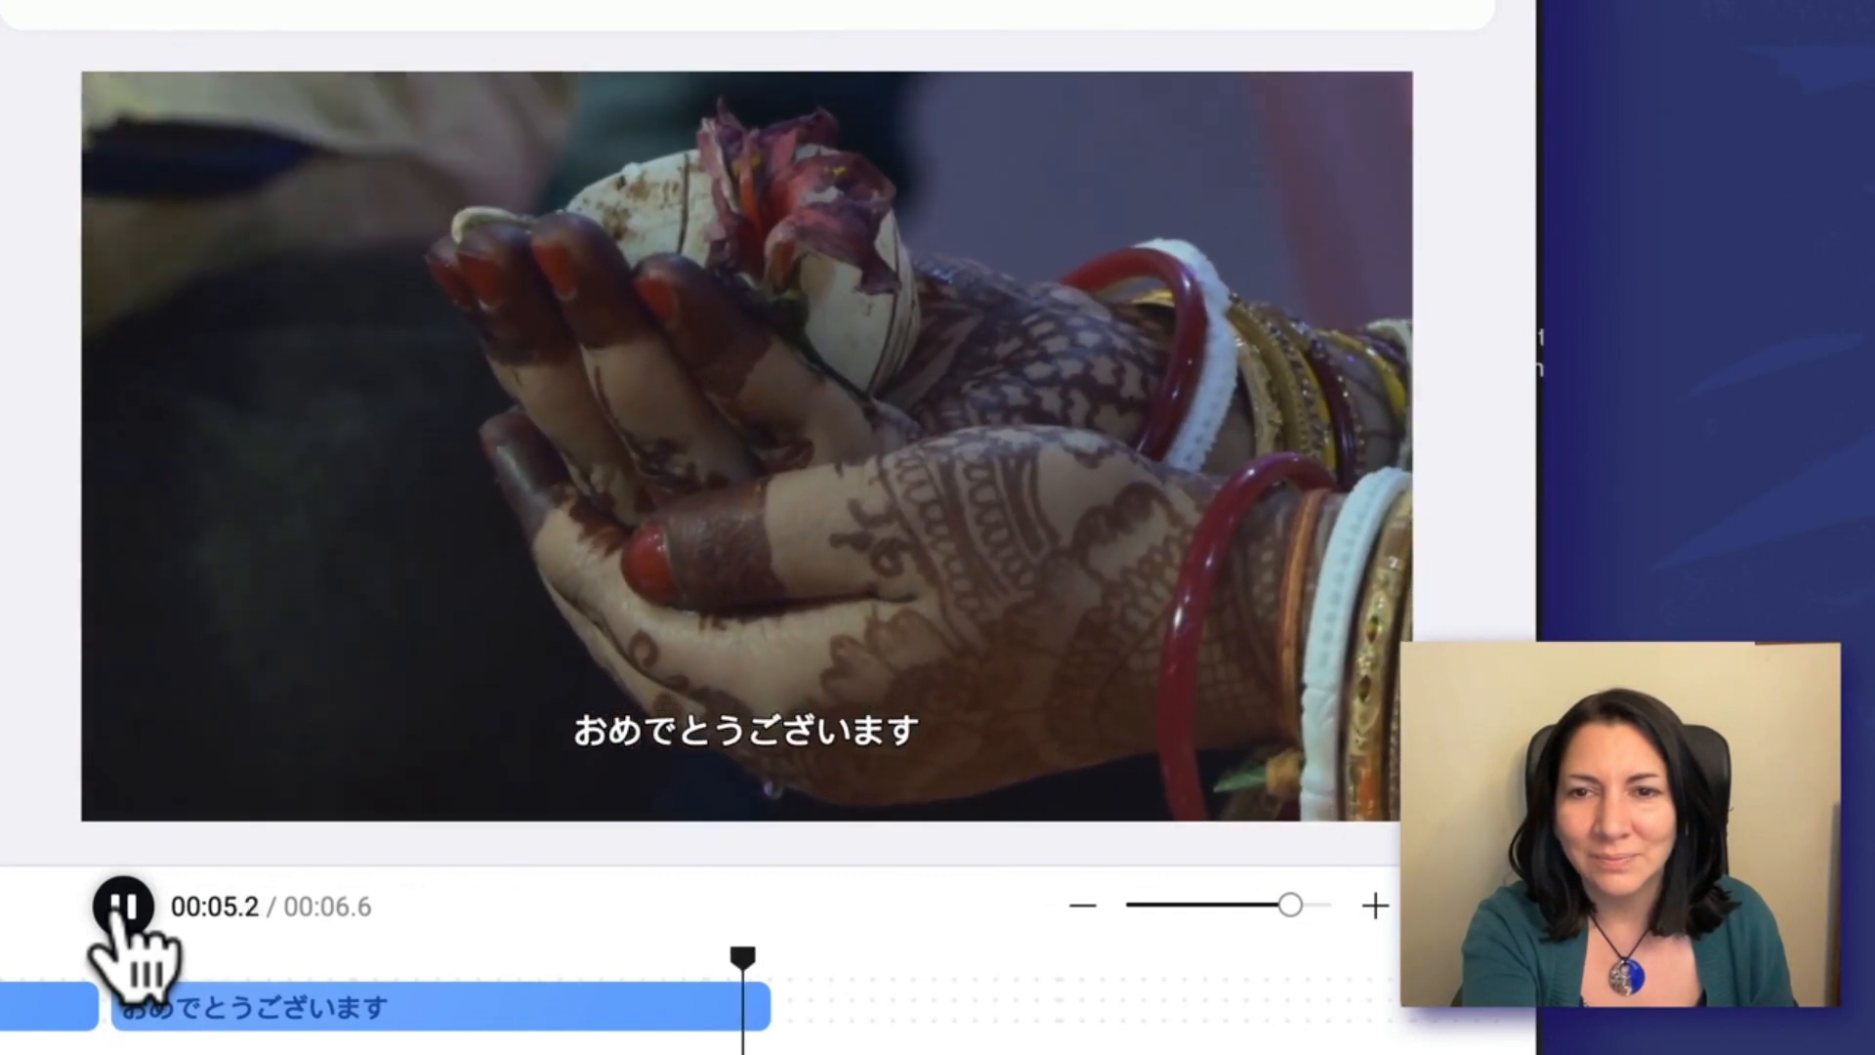
{"action": "left_click", "coordinate": [117, 906]}
Step: Translate the subtitles into Italian in the current project and preview the first translated subtitle on the ring exchange clip
{"action": "left_click", "coordinate": [335, 157]}
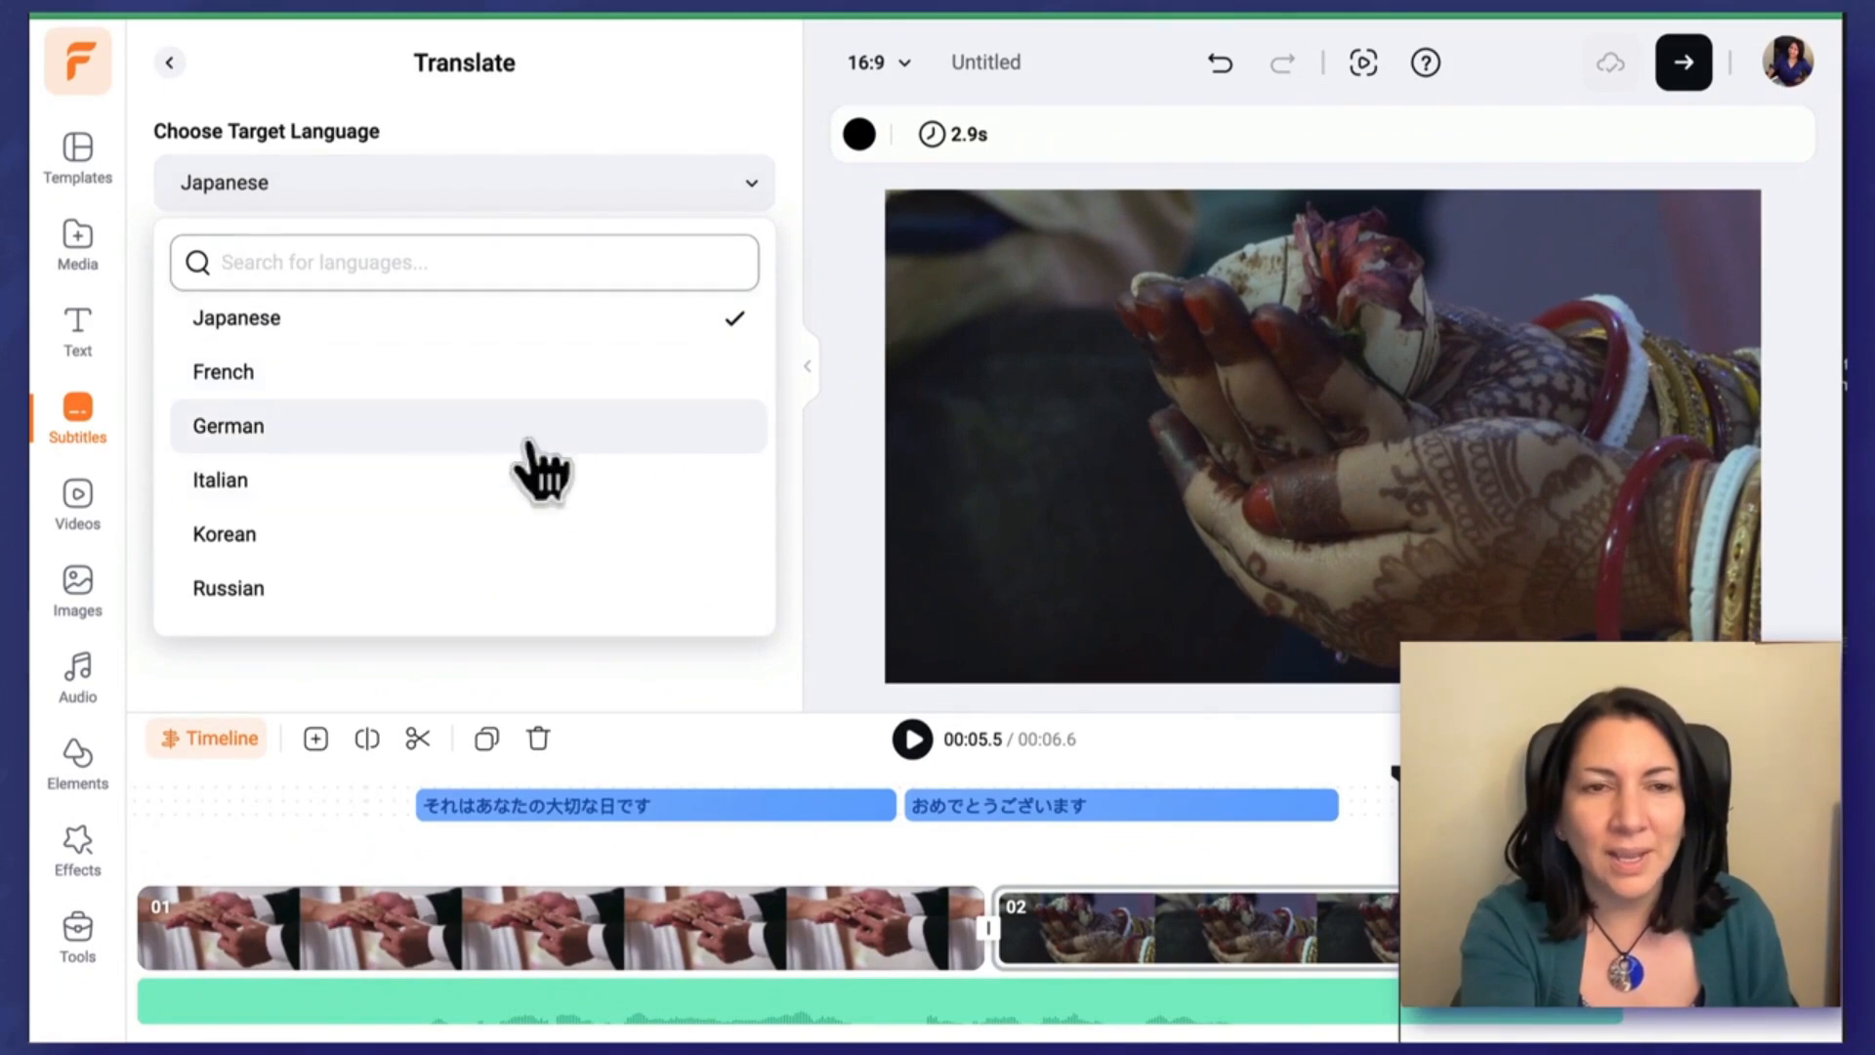
{"action": "left_click", "coordinate": [528, 430]}
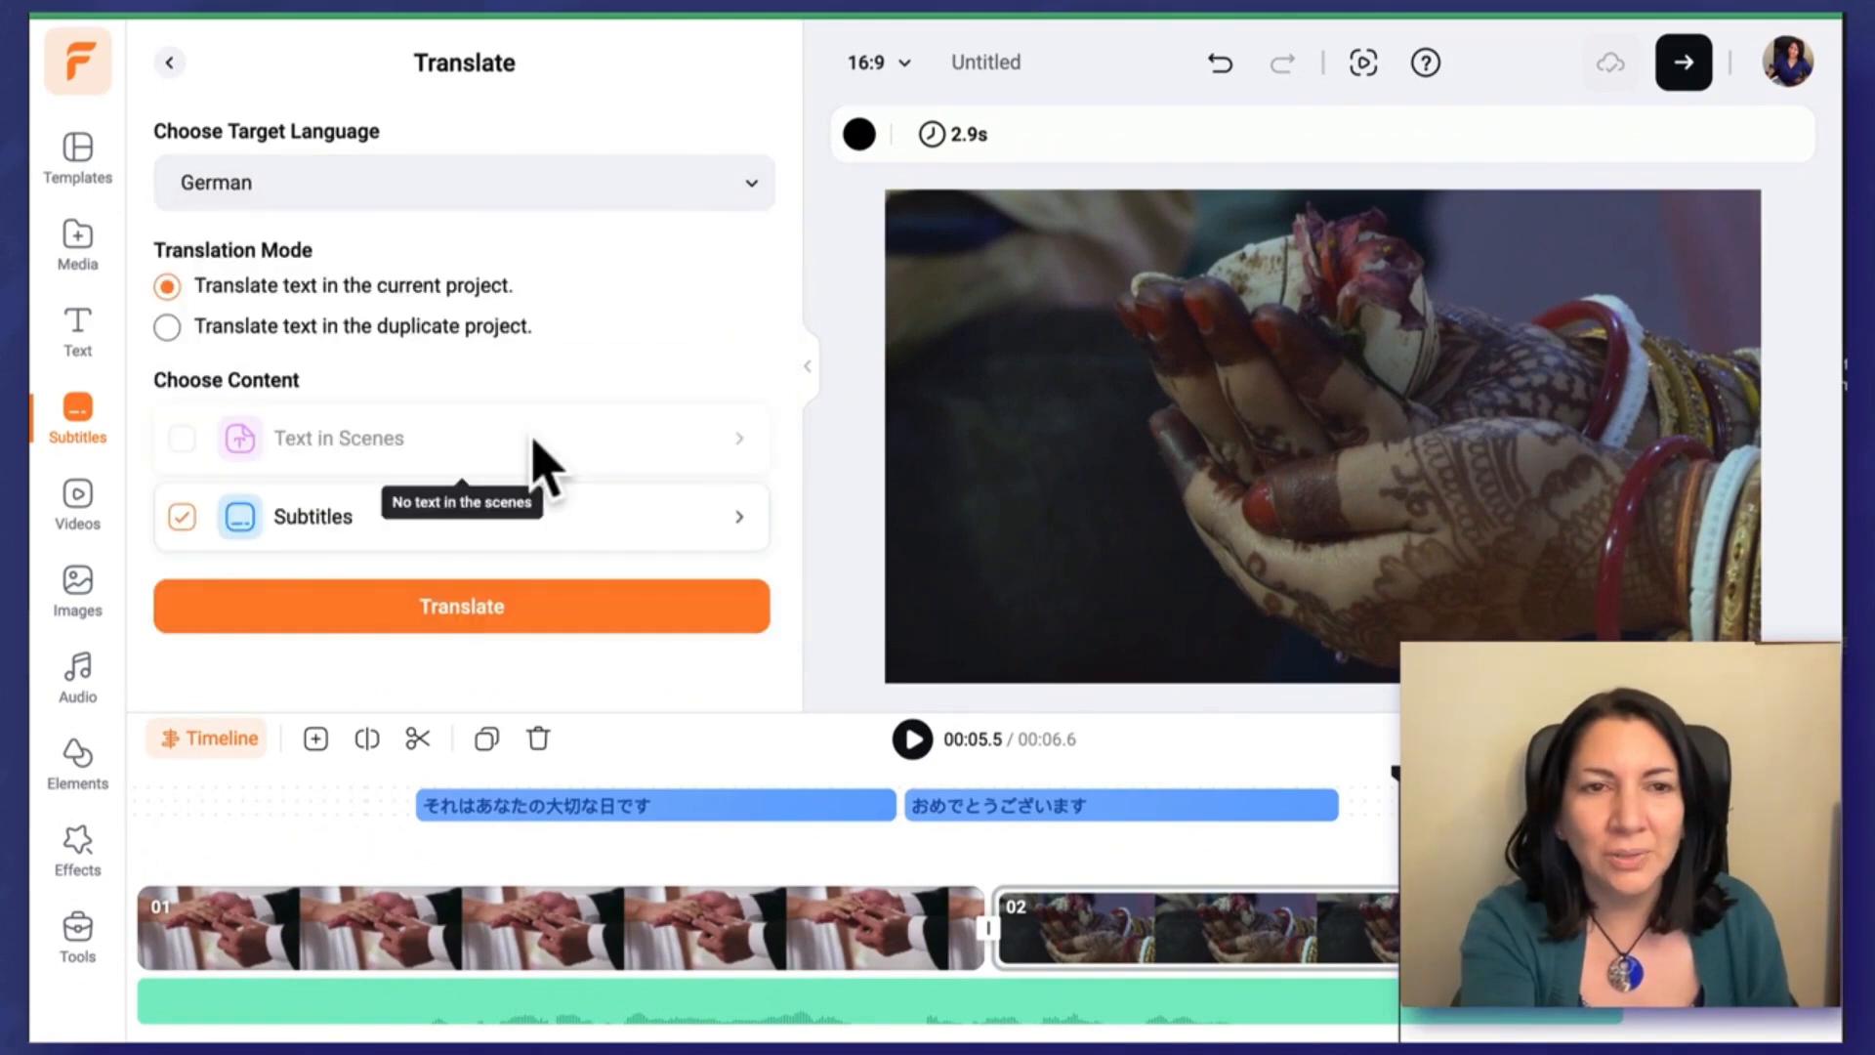
{"action": "left_click", "coordinate": [724, 197]}
{"action": "left_click", "coordinate": [427, 493]}
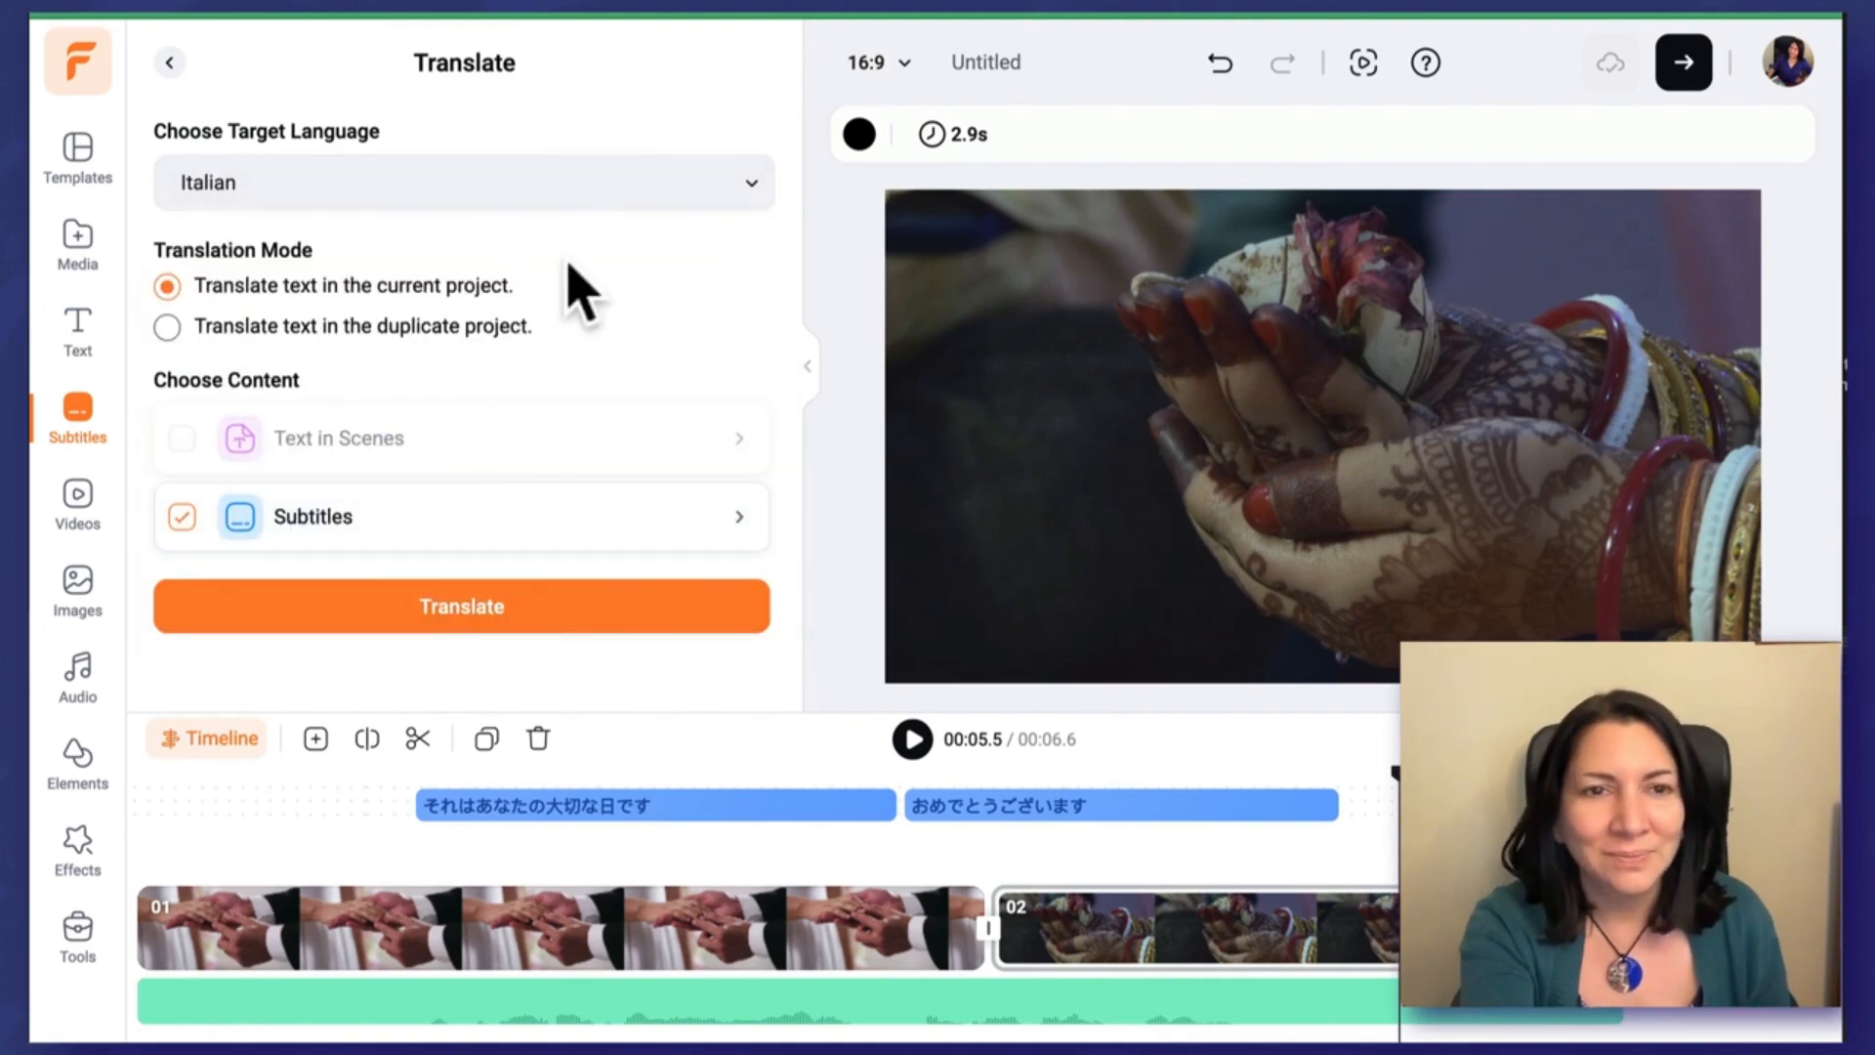
{"action": "left_click", "coordinate": [472, 608]}
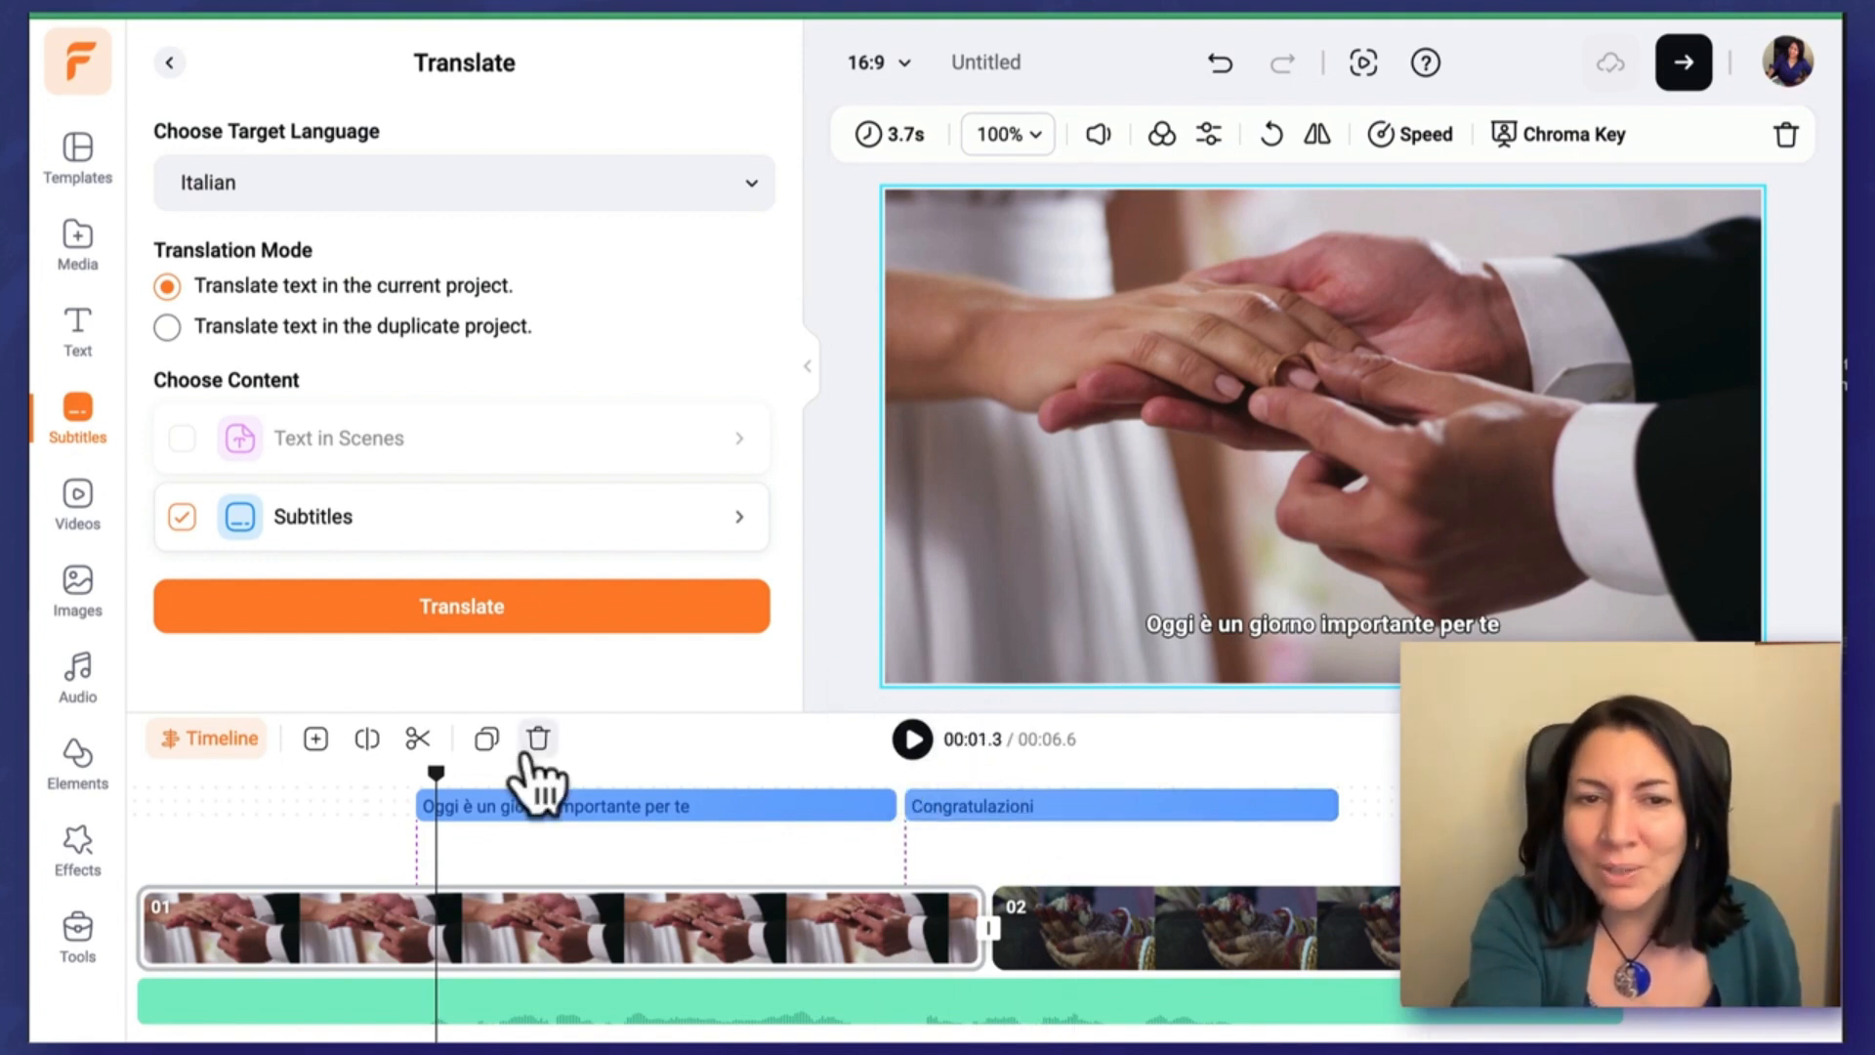
{"action": "left_click_drag", "start_coordinate": [442, 796], "coordinate": [619, 716]}
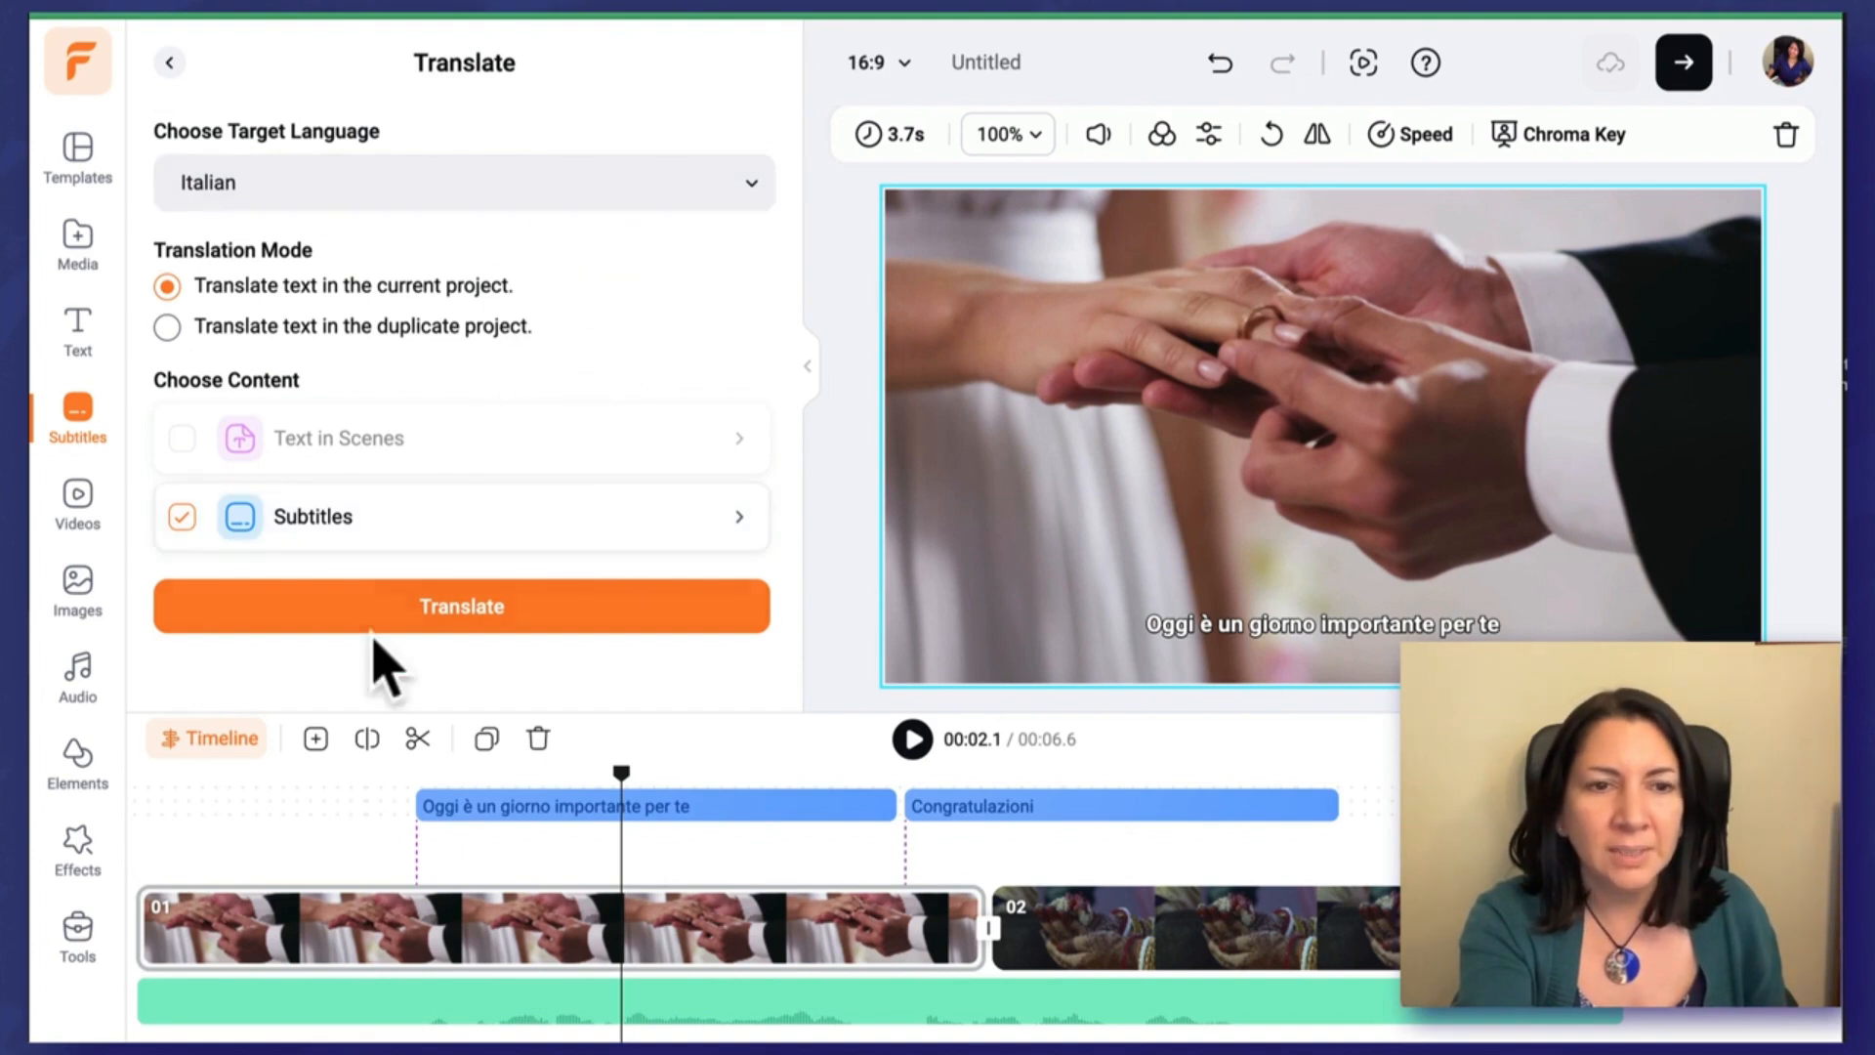
Step: Open the AI Translator's Translate Audio to Text tool, with the ring exchange scene and its Italian subtitles deleted from the project
{"action": "left_click", "coordinate": [79, 939]}
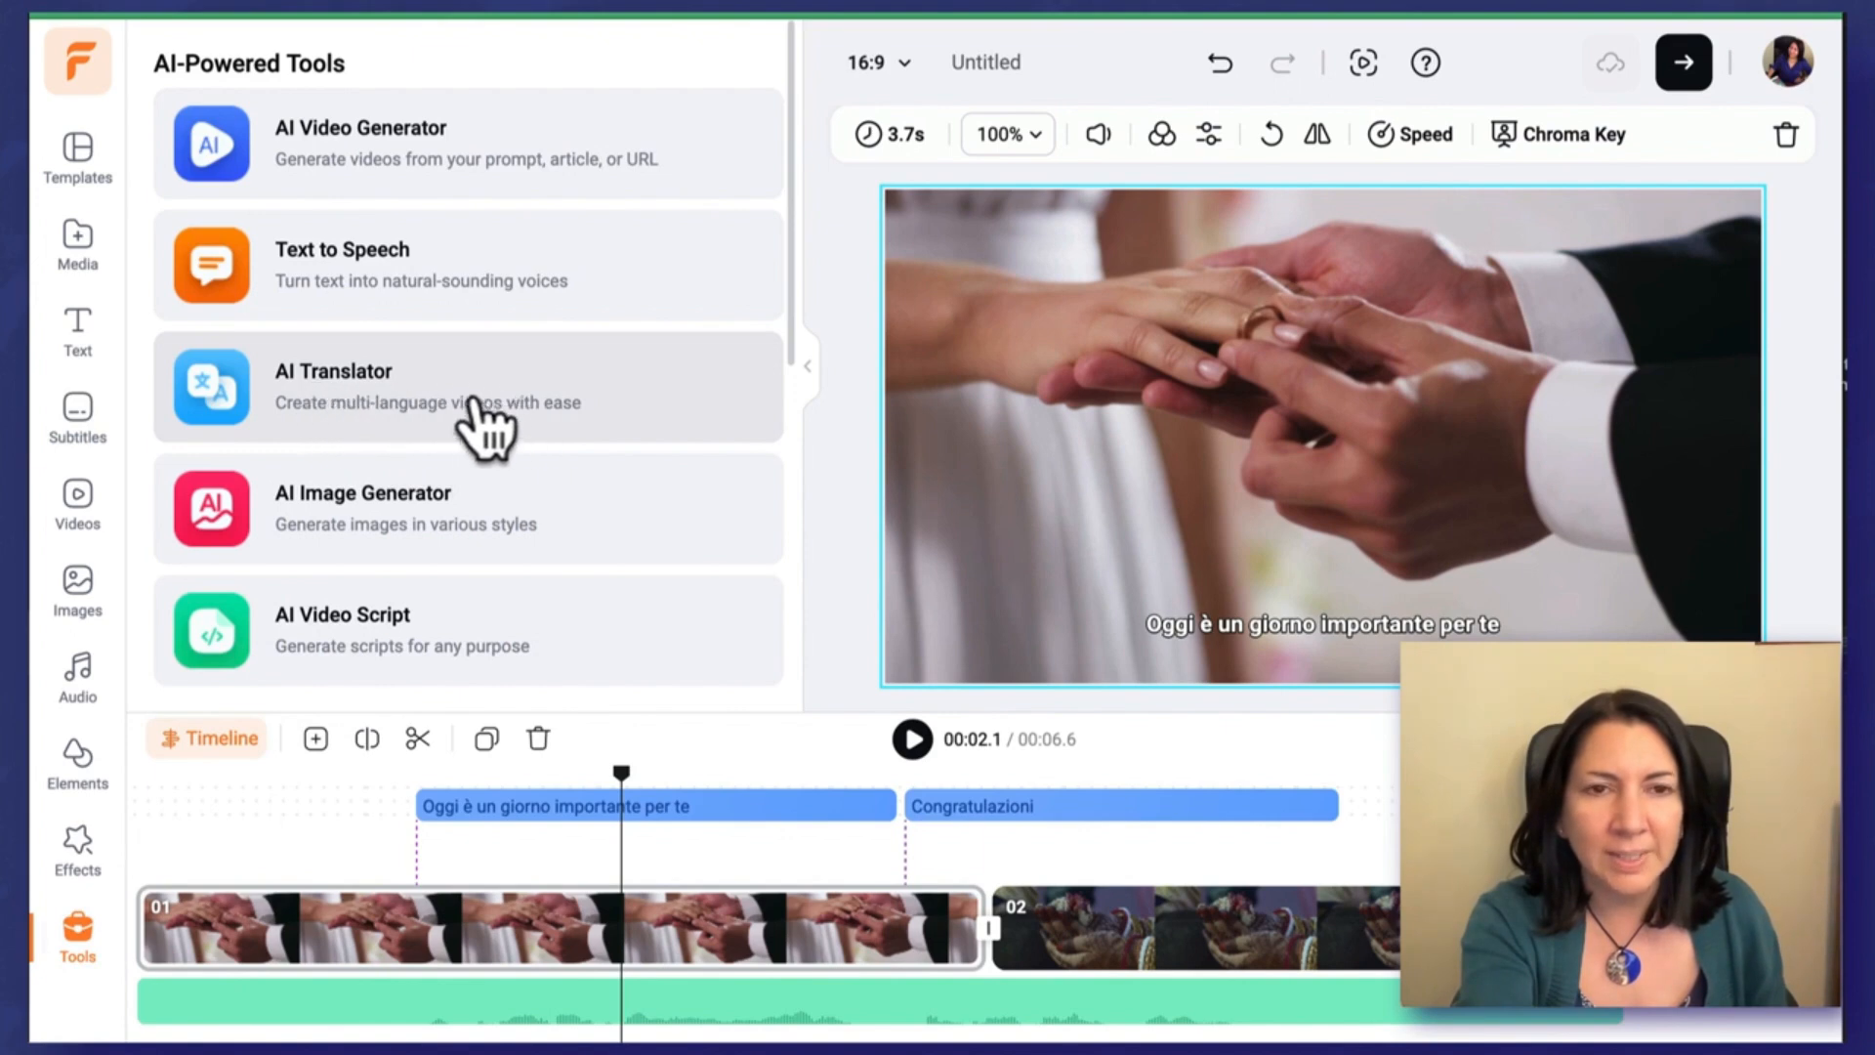
{"action": "left_click", "coordinate": [535, 393]}
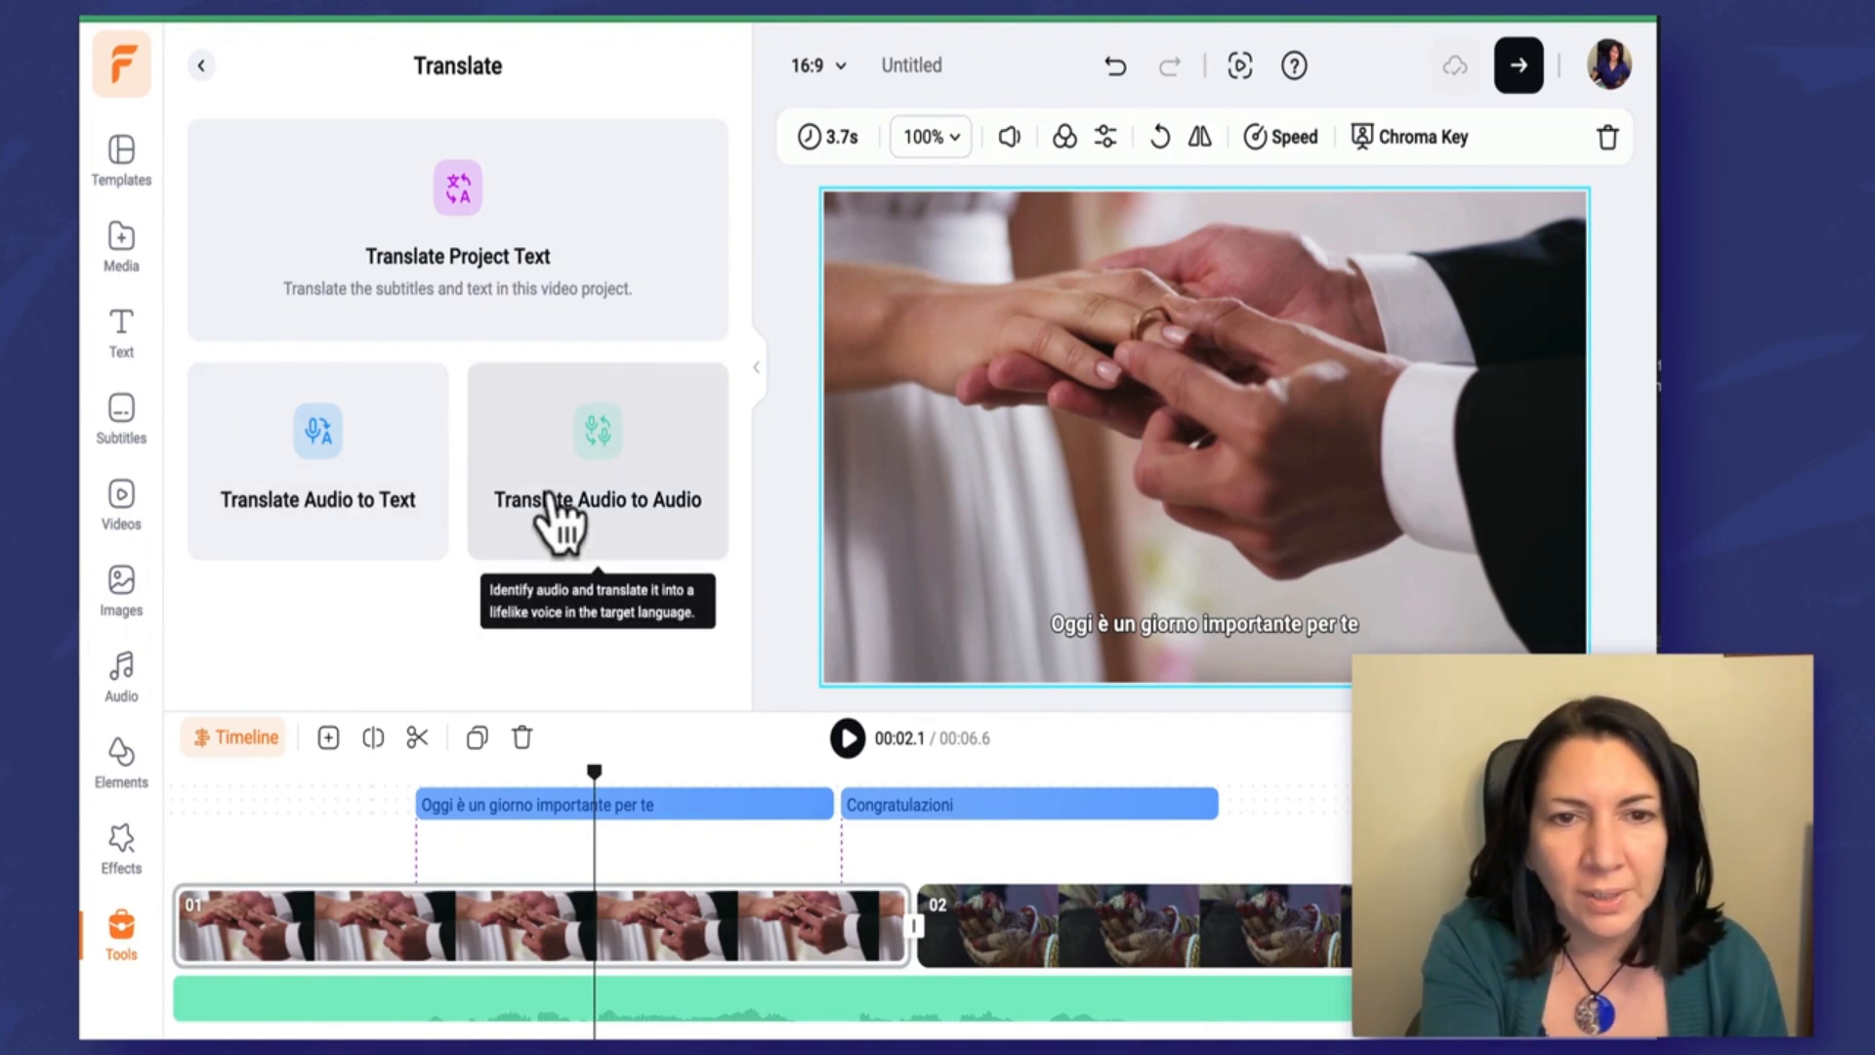
{"action": "left_click", "coordinate": [523, 739]}
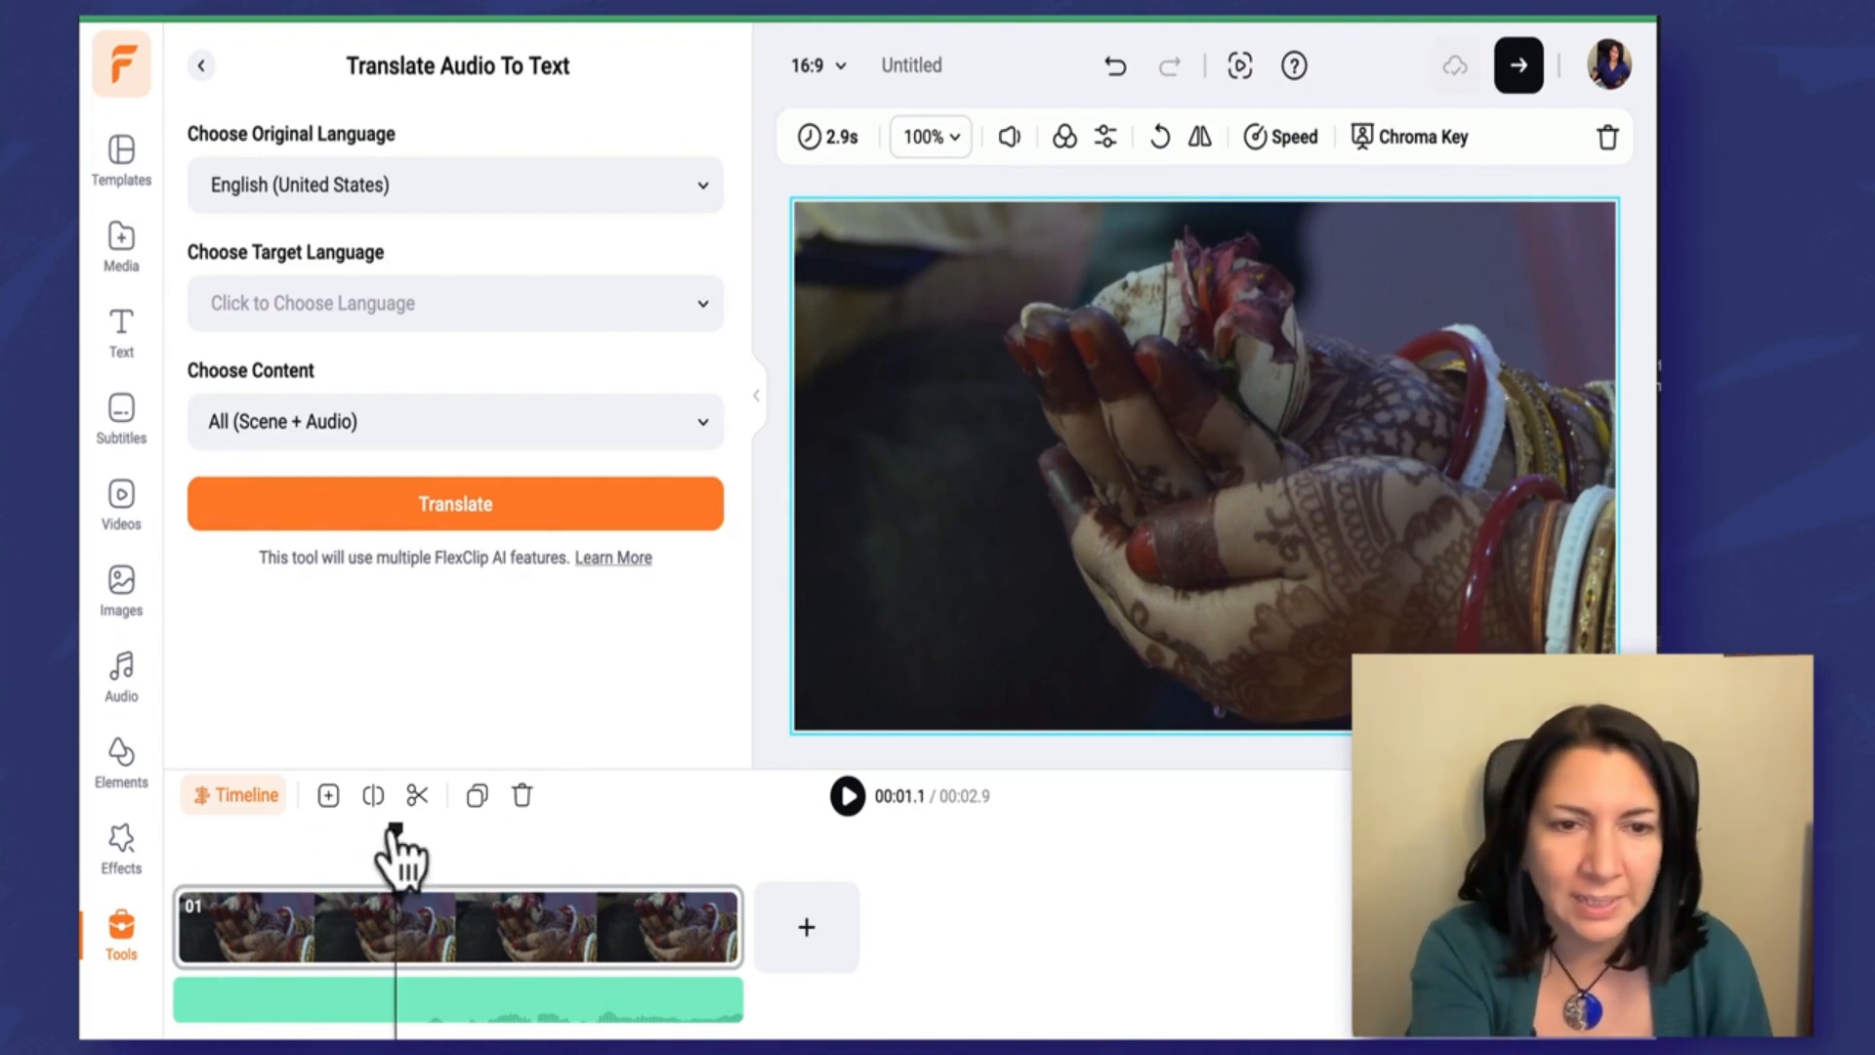
{"action": "left_click_drag", "start_coordinate": [396, 842], "coordinate": [173, 847]}
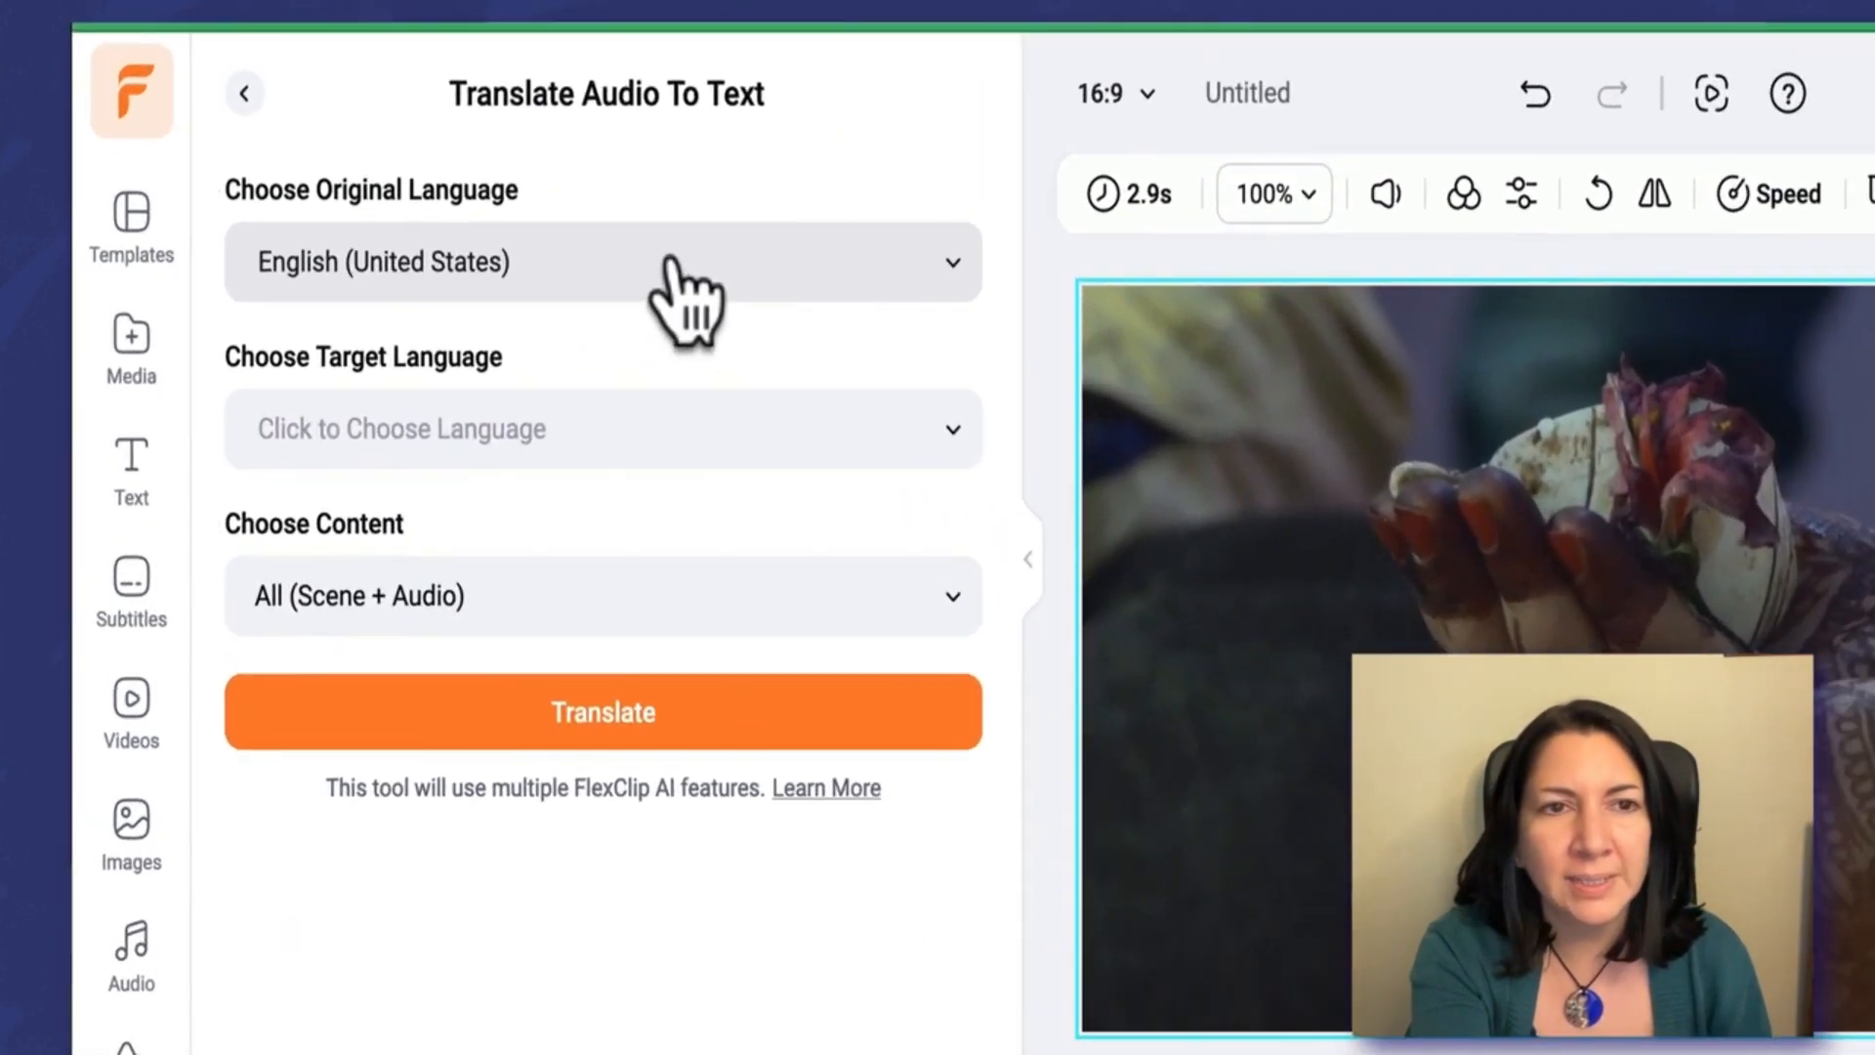
Step: Translate the project's audio from English (United States) to Spanish text with Audio as the content, and play the result
{"action": "left_click", "coordinate": [653, 438]}
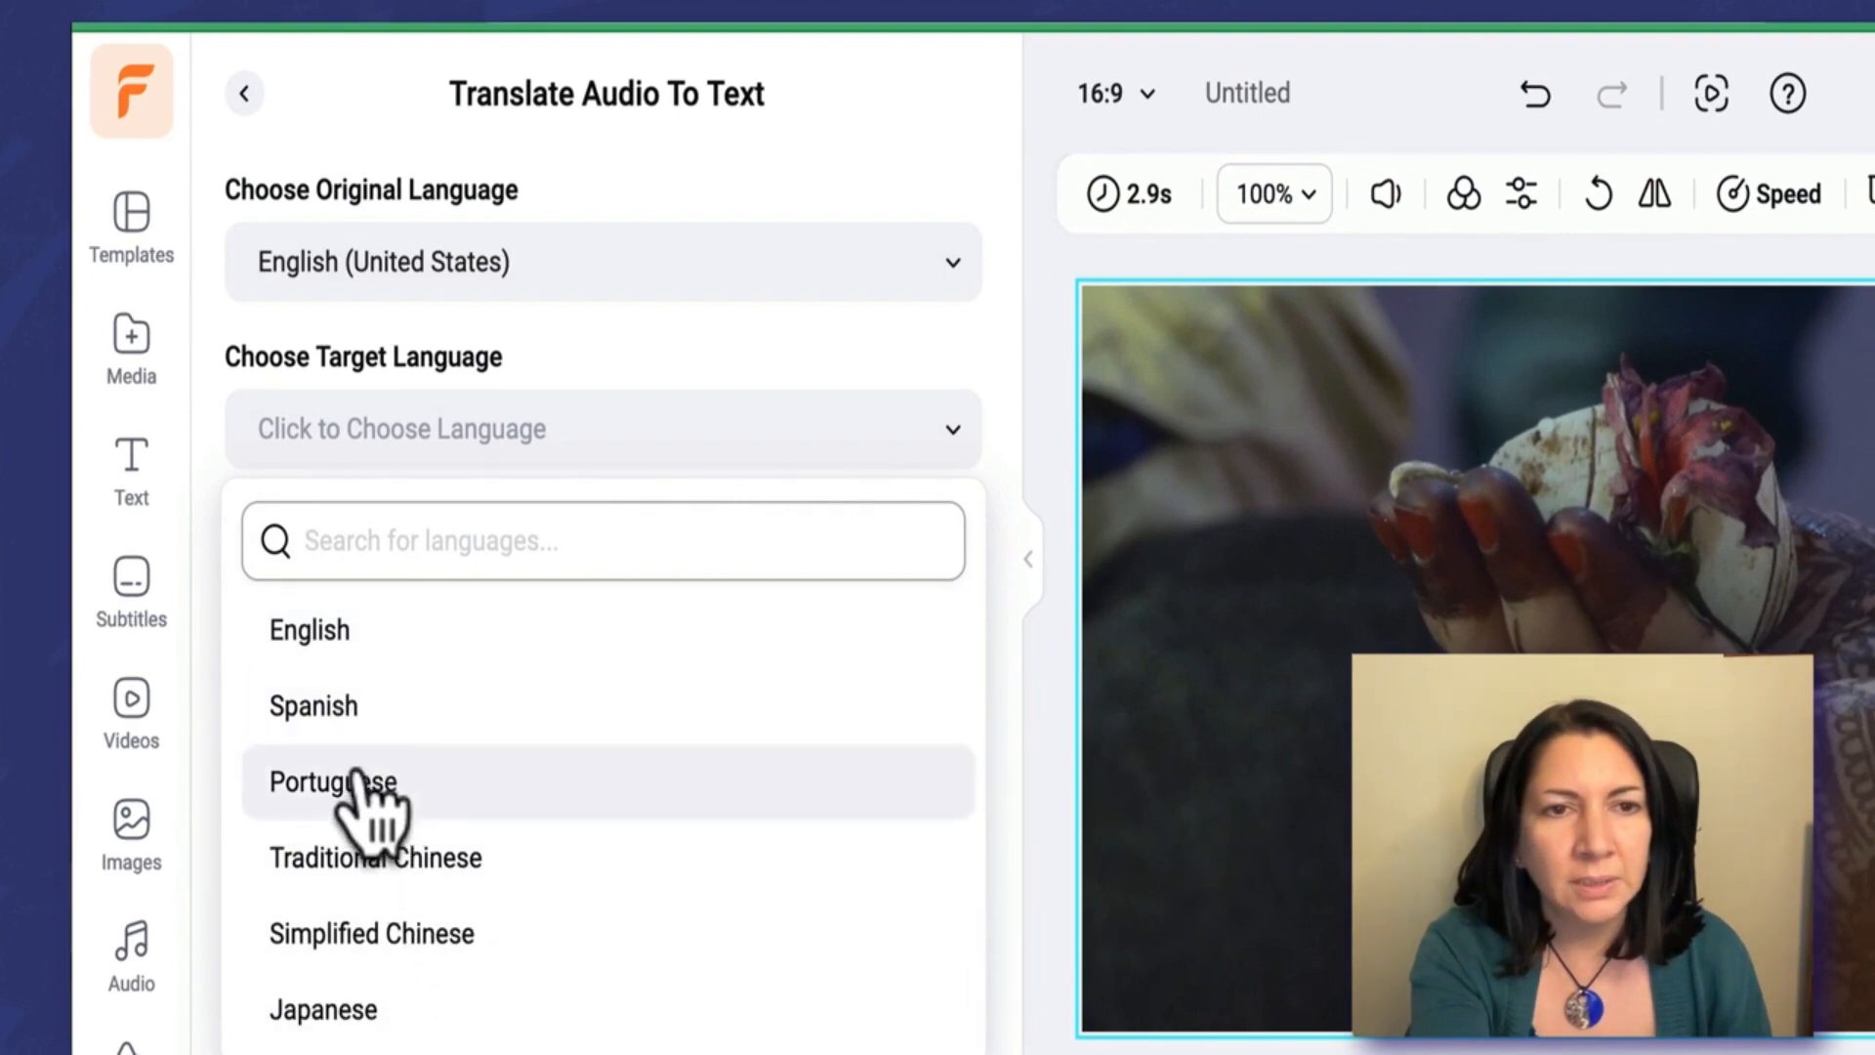
{"action": "left_click", "coordinate": [353, 711]}
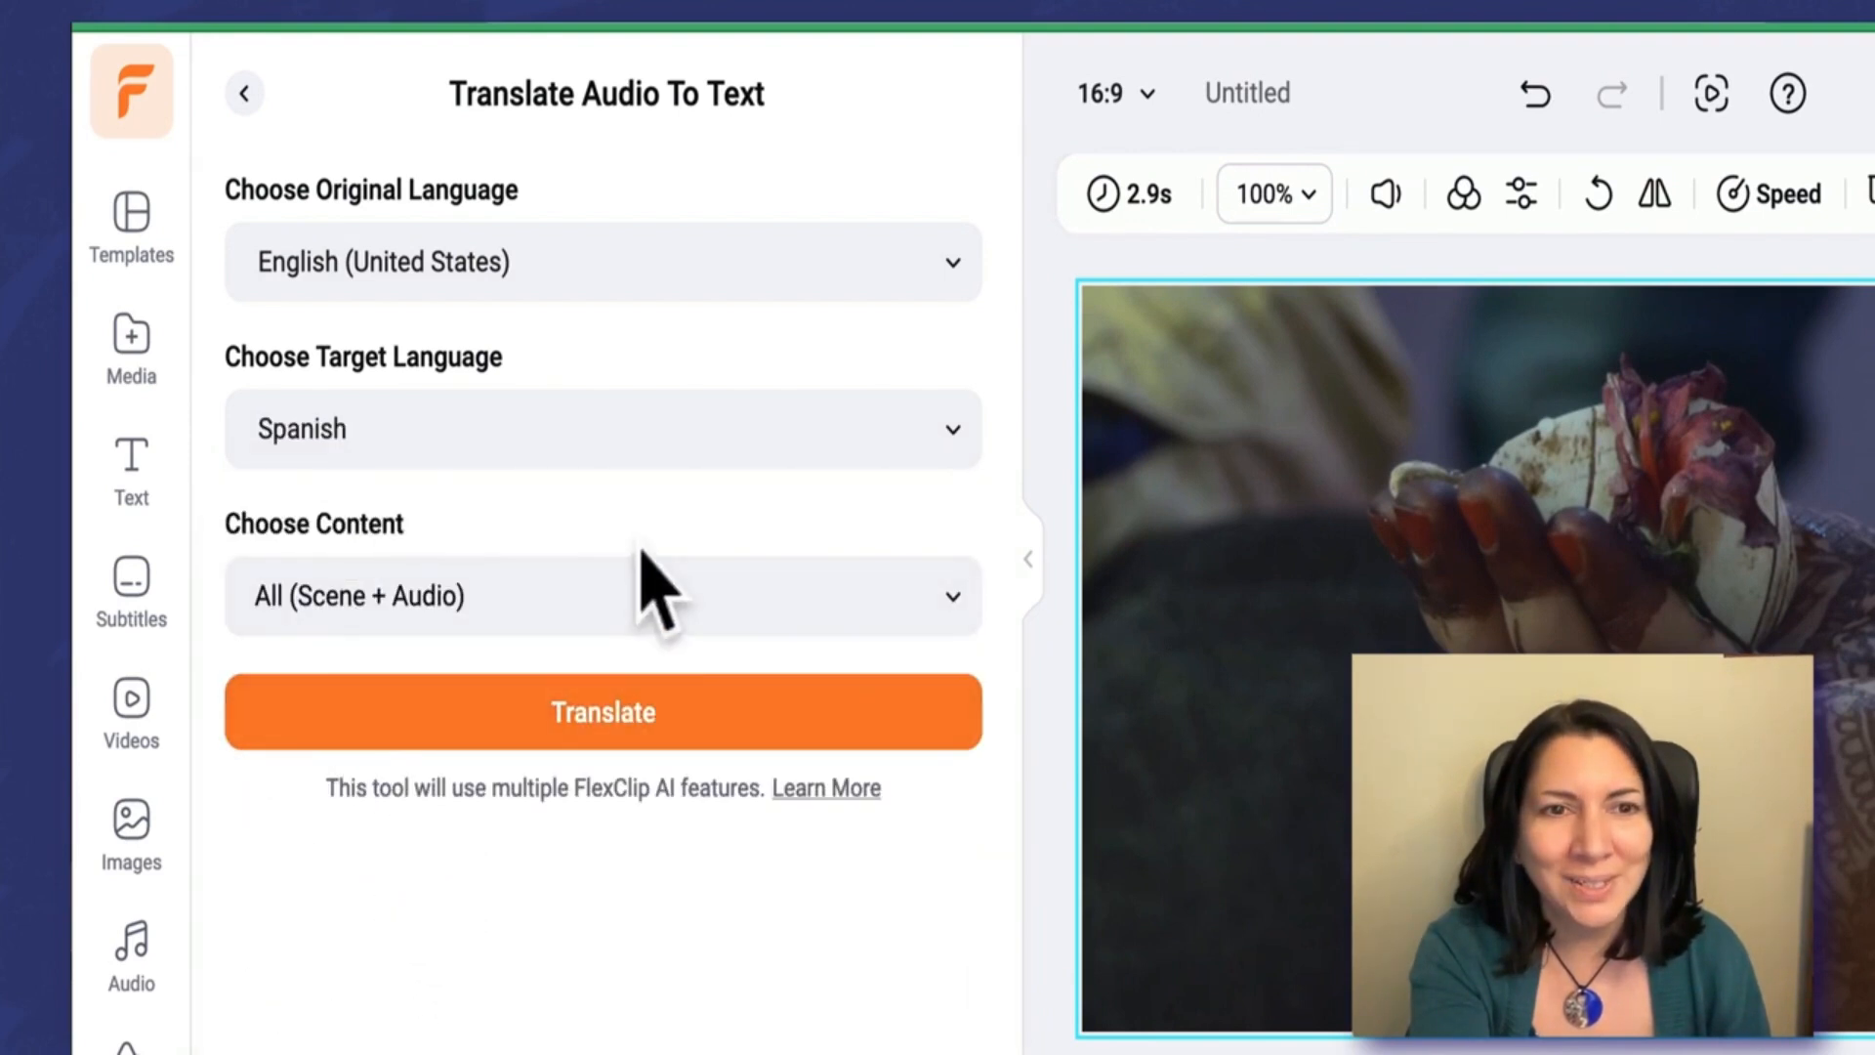
{"action": "left_click", "coordinate": [801, 598]}
{"action": "left_click", "coordinate": [376, 850]}
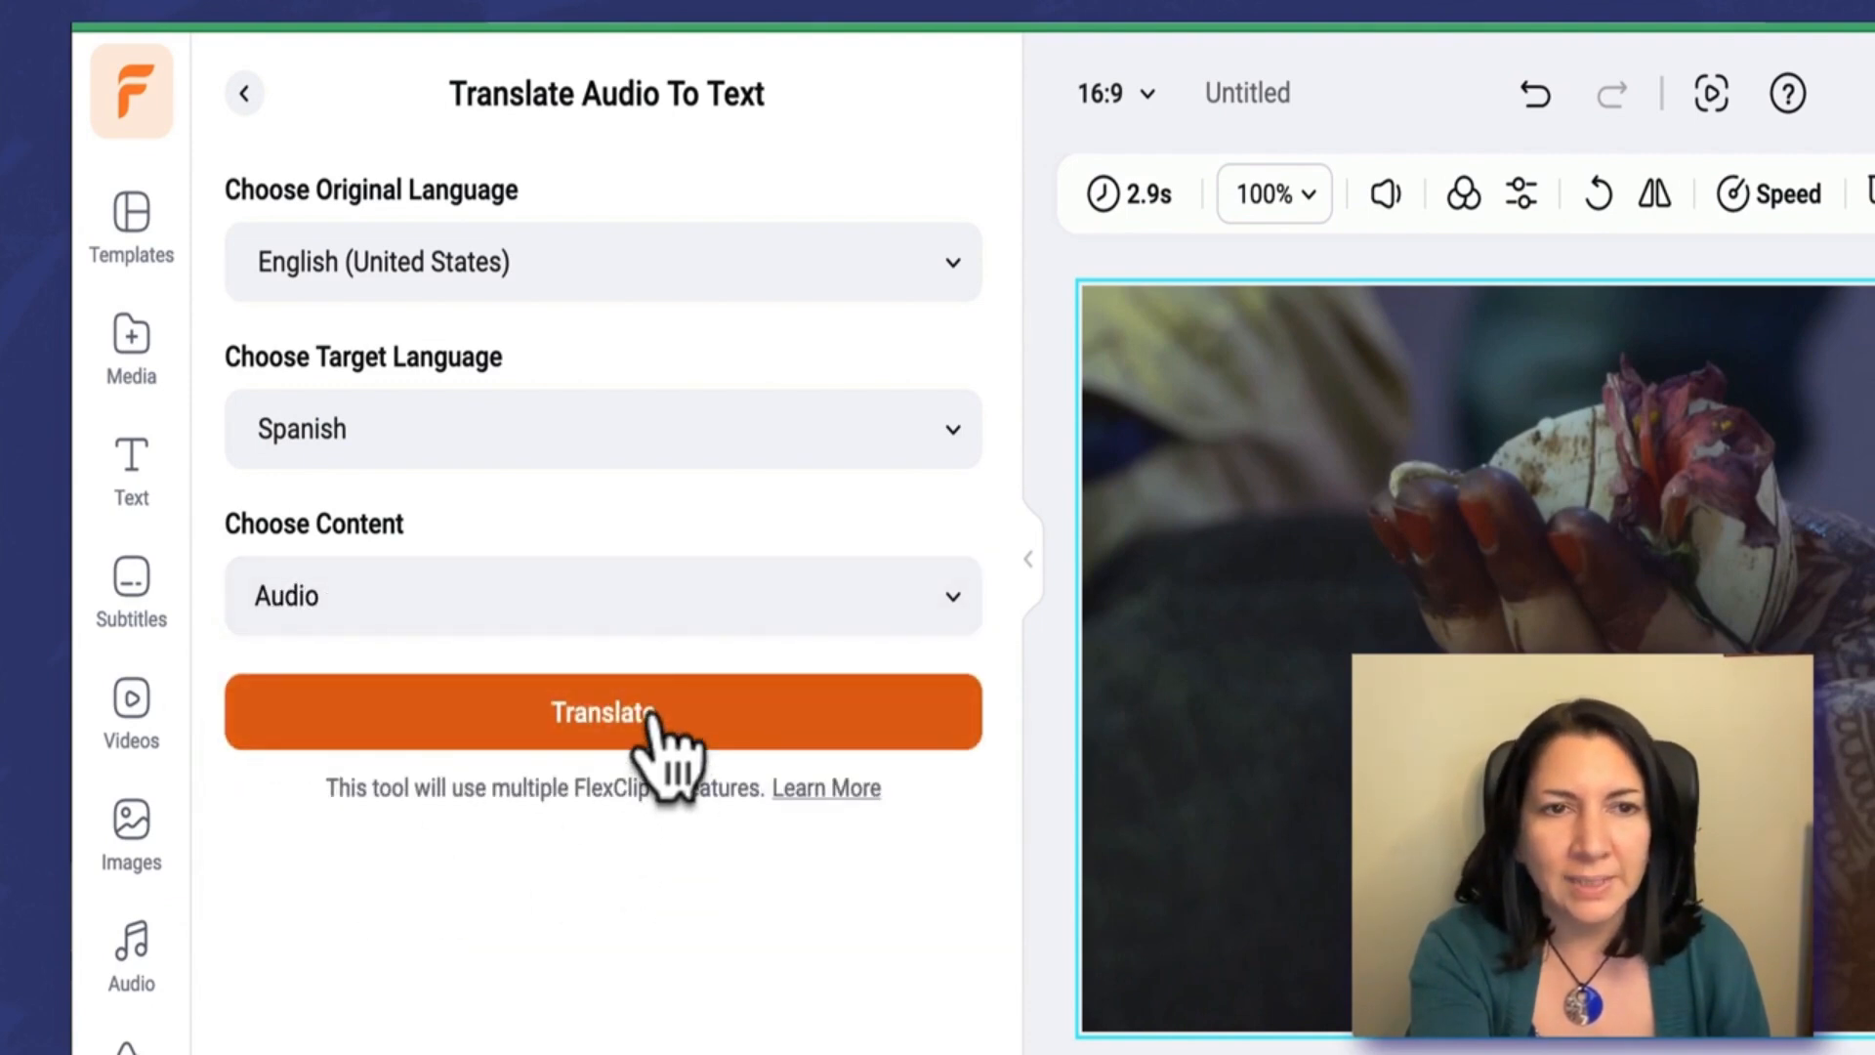
{"action": "left_click", "coordinate": [646, 723]}
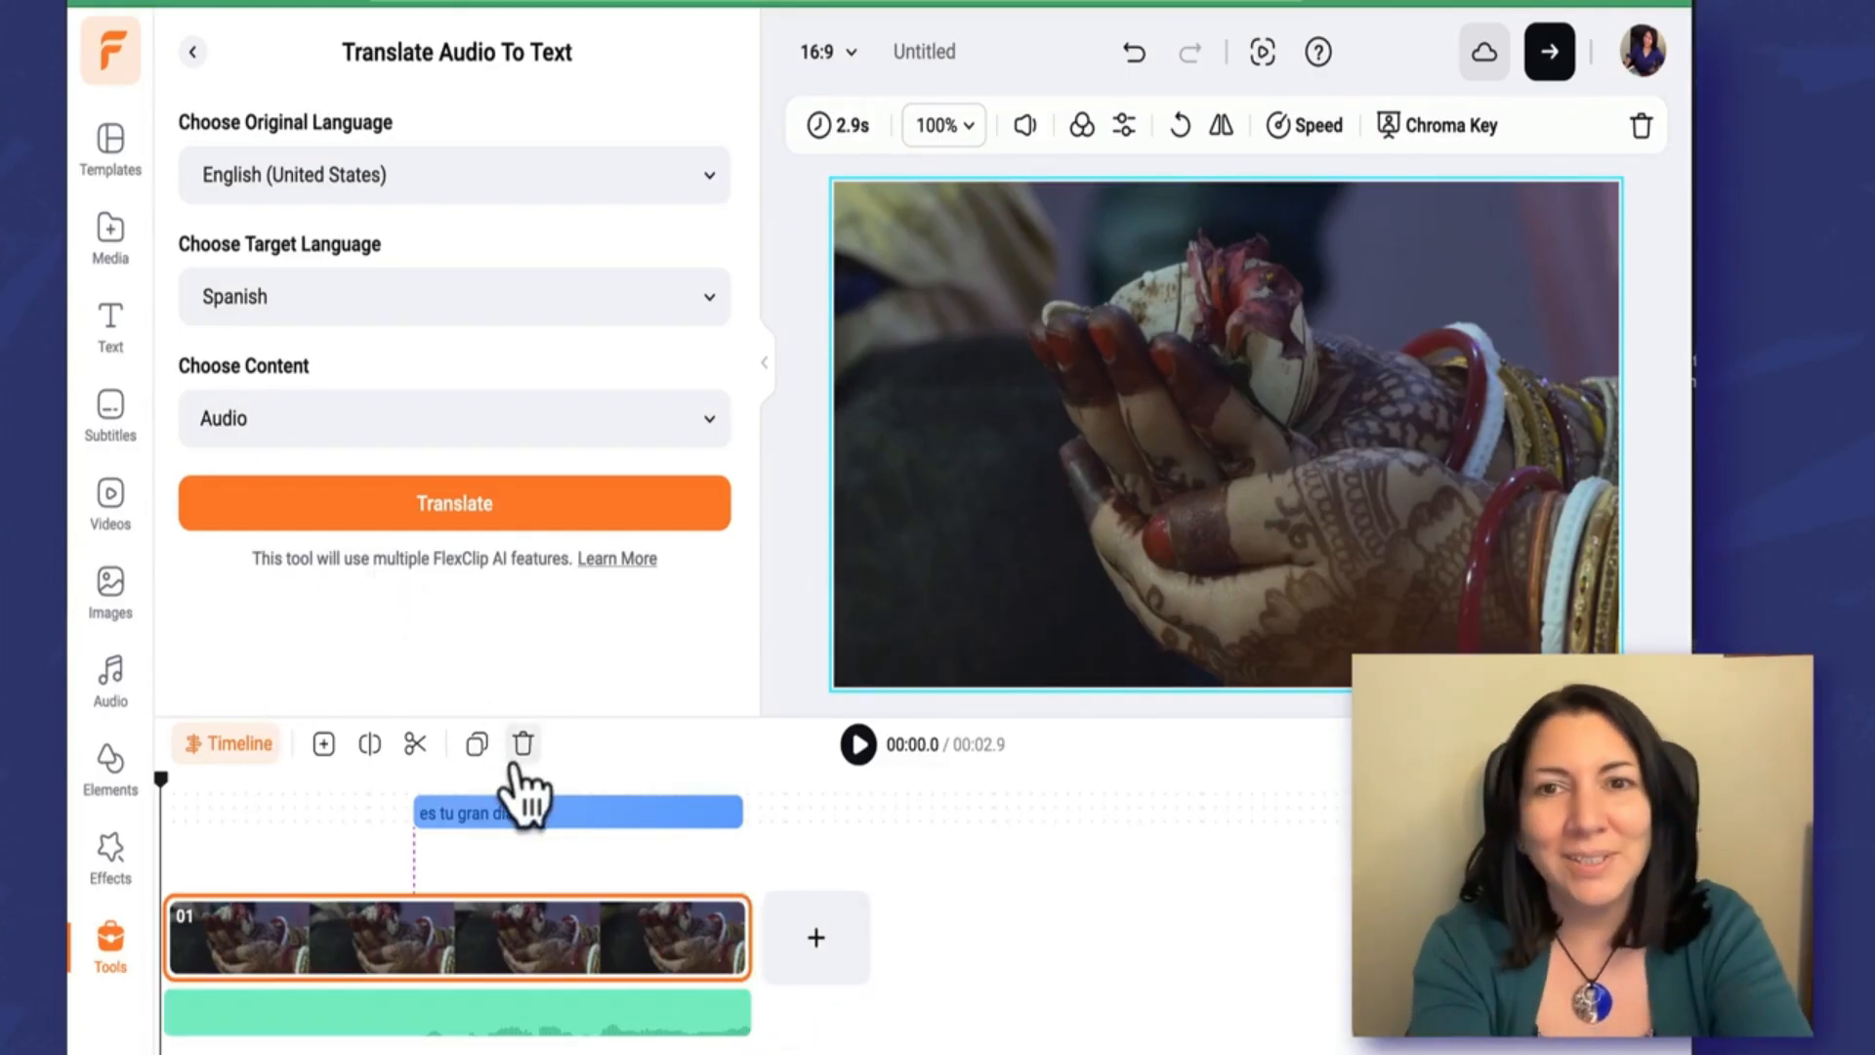
{"action": "left_click", "coordinate": [858, 746]}
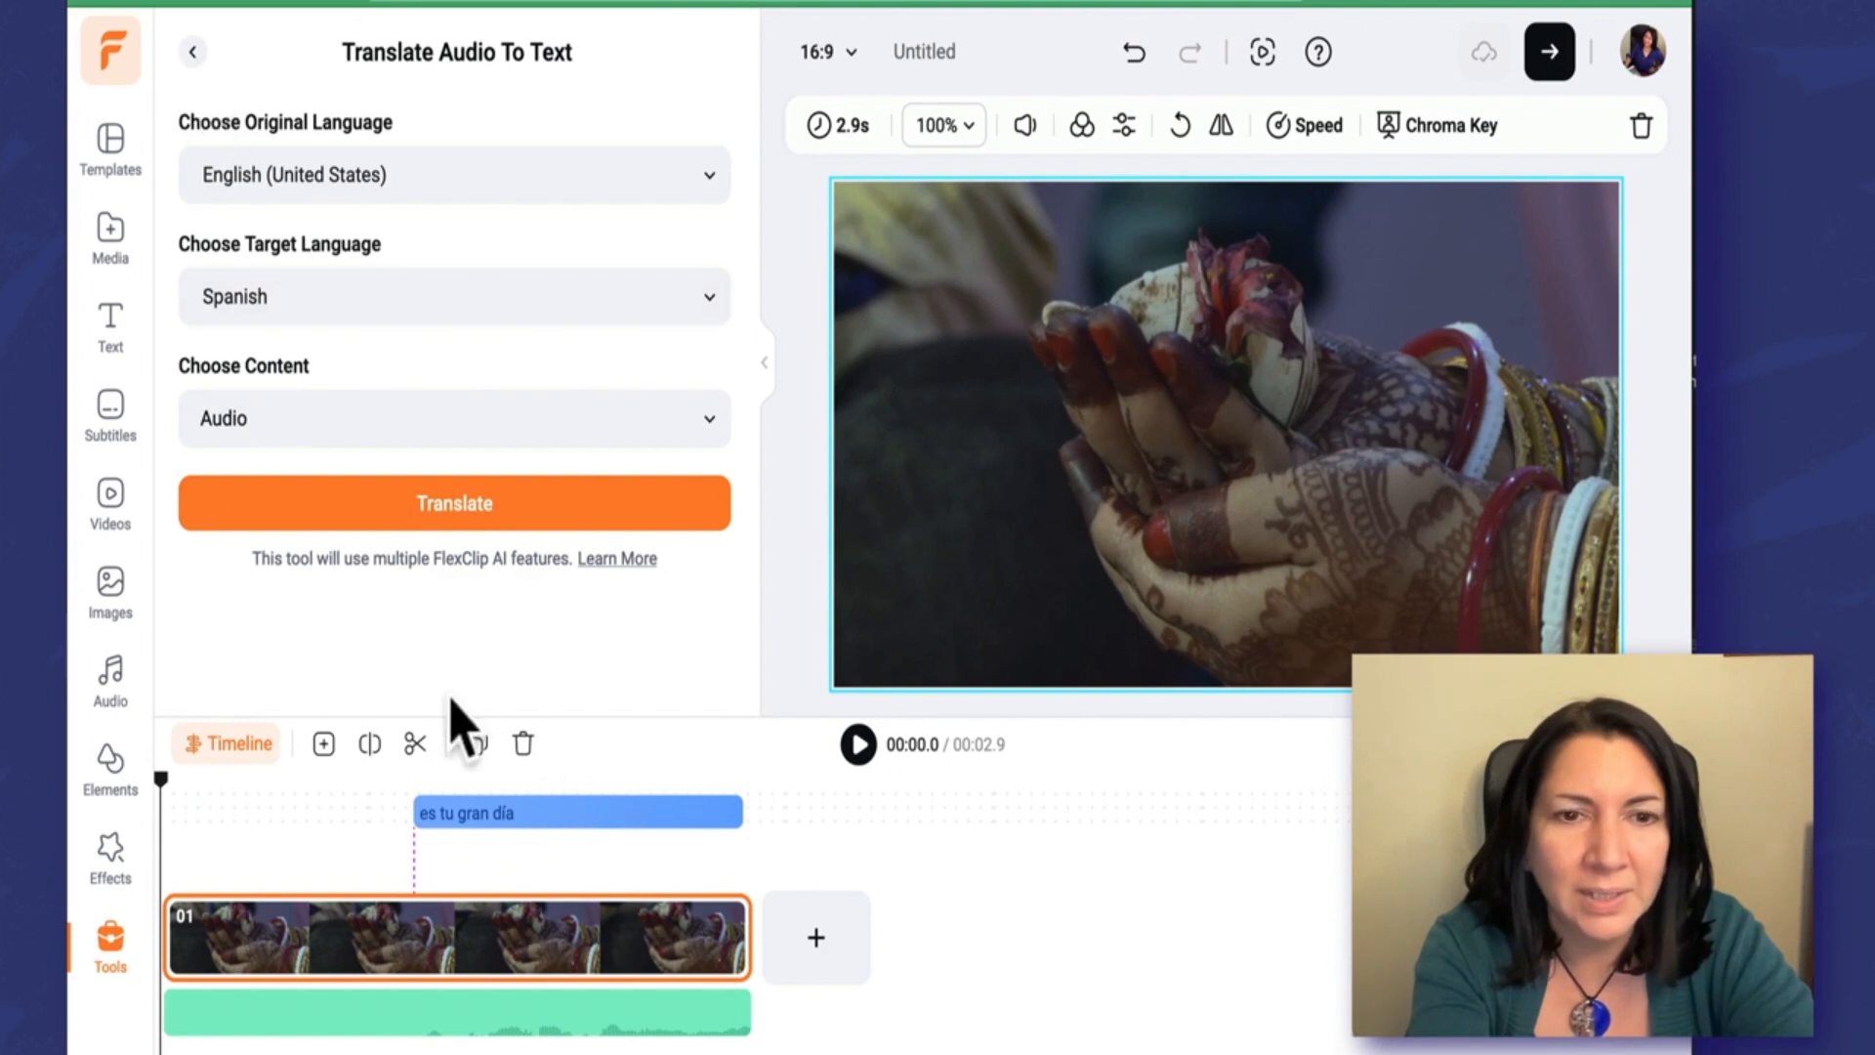
Step: Delete the henna hands clip with its Spanish subtitle, then trim and extend the voiceover to nearly fill the empty 5-second scene
{"action": "left_click", "coordinate": [523, 744]}
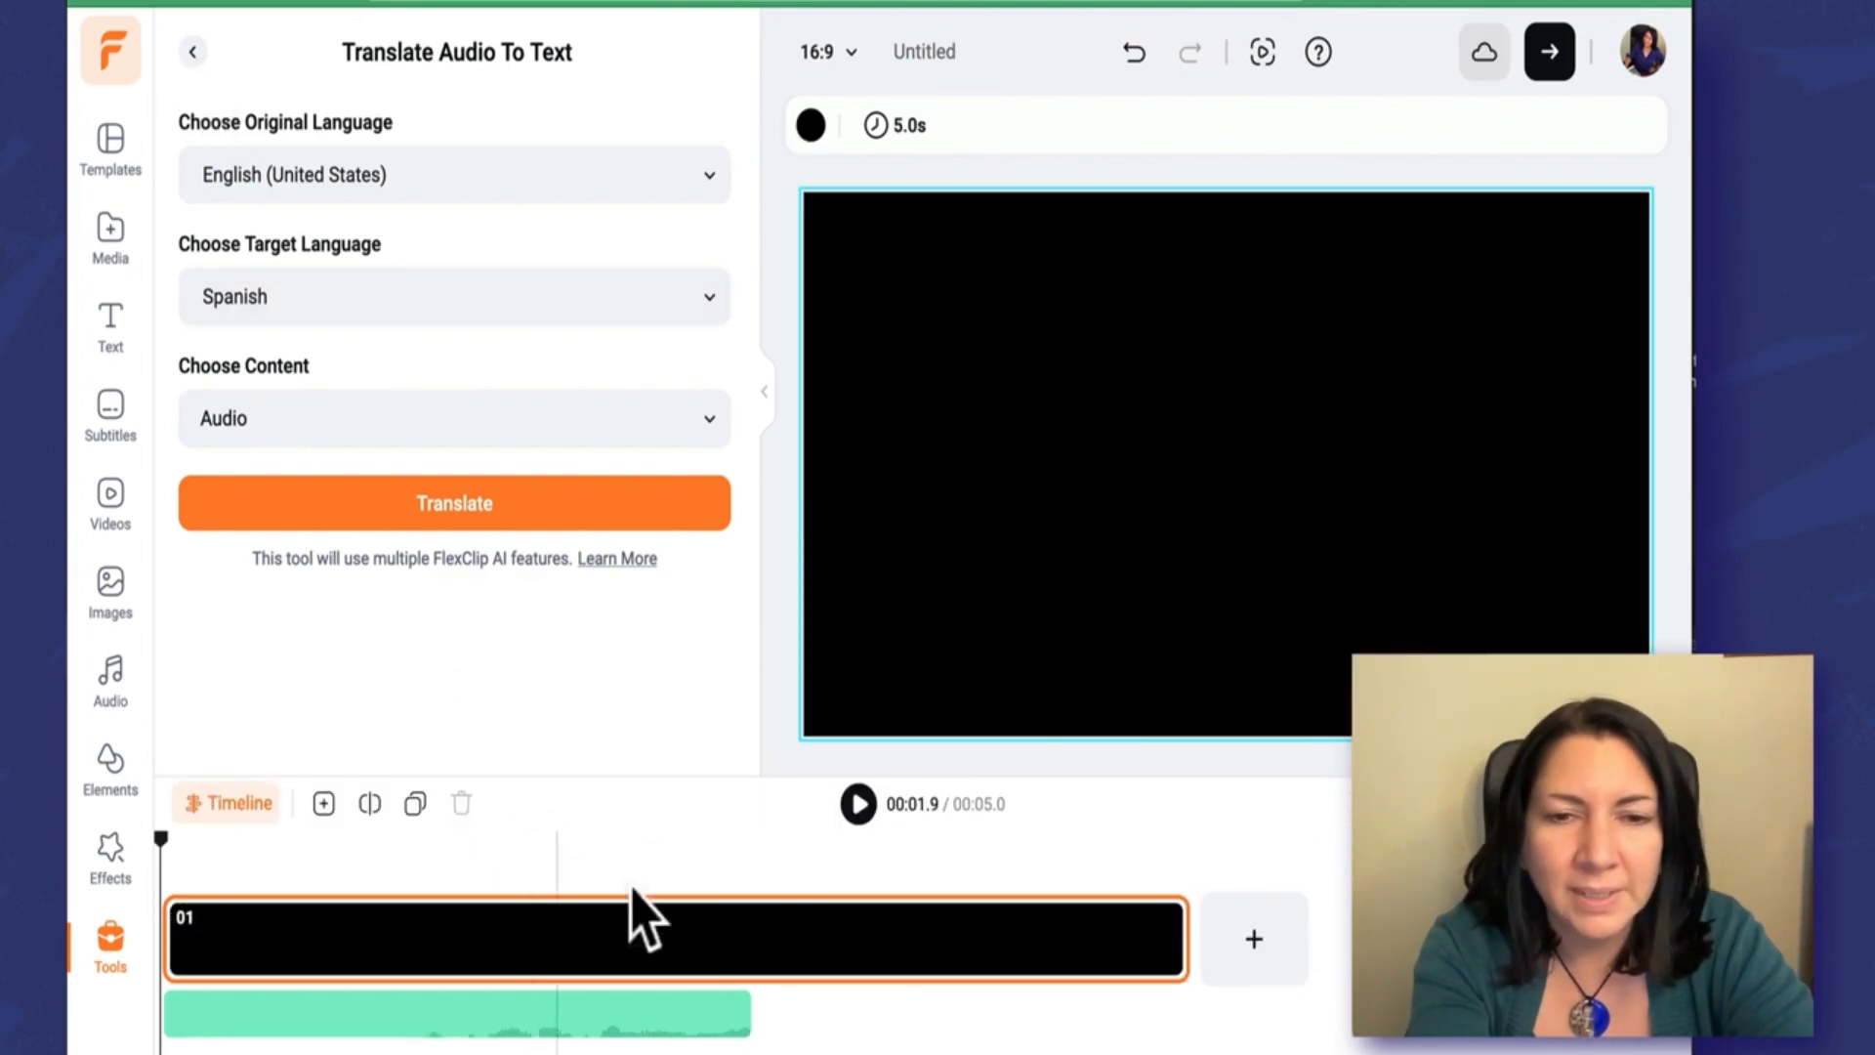
{"action": "left_click_drag", "start_coordinate": [750, 1016], "coordinate": [1206, 998]}
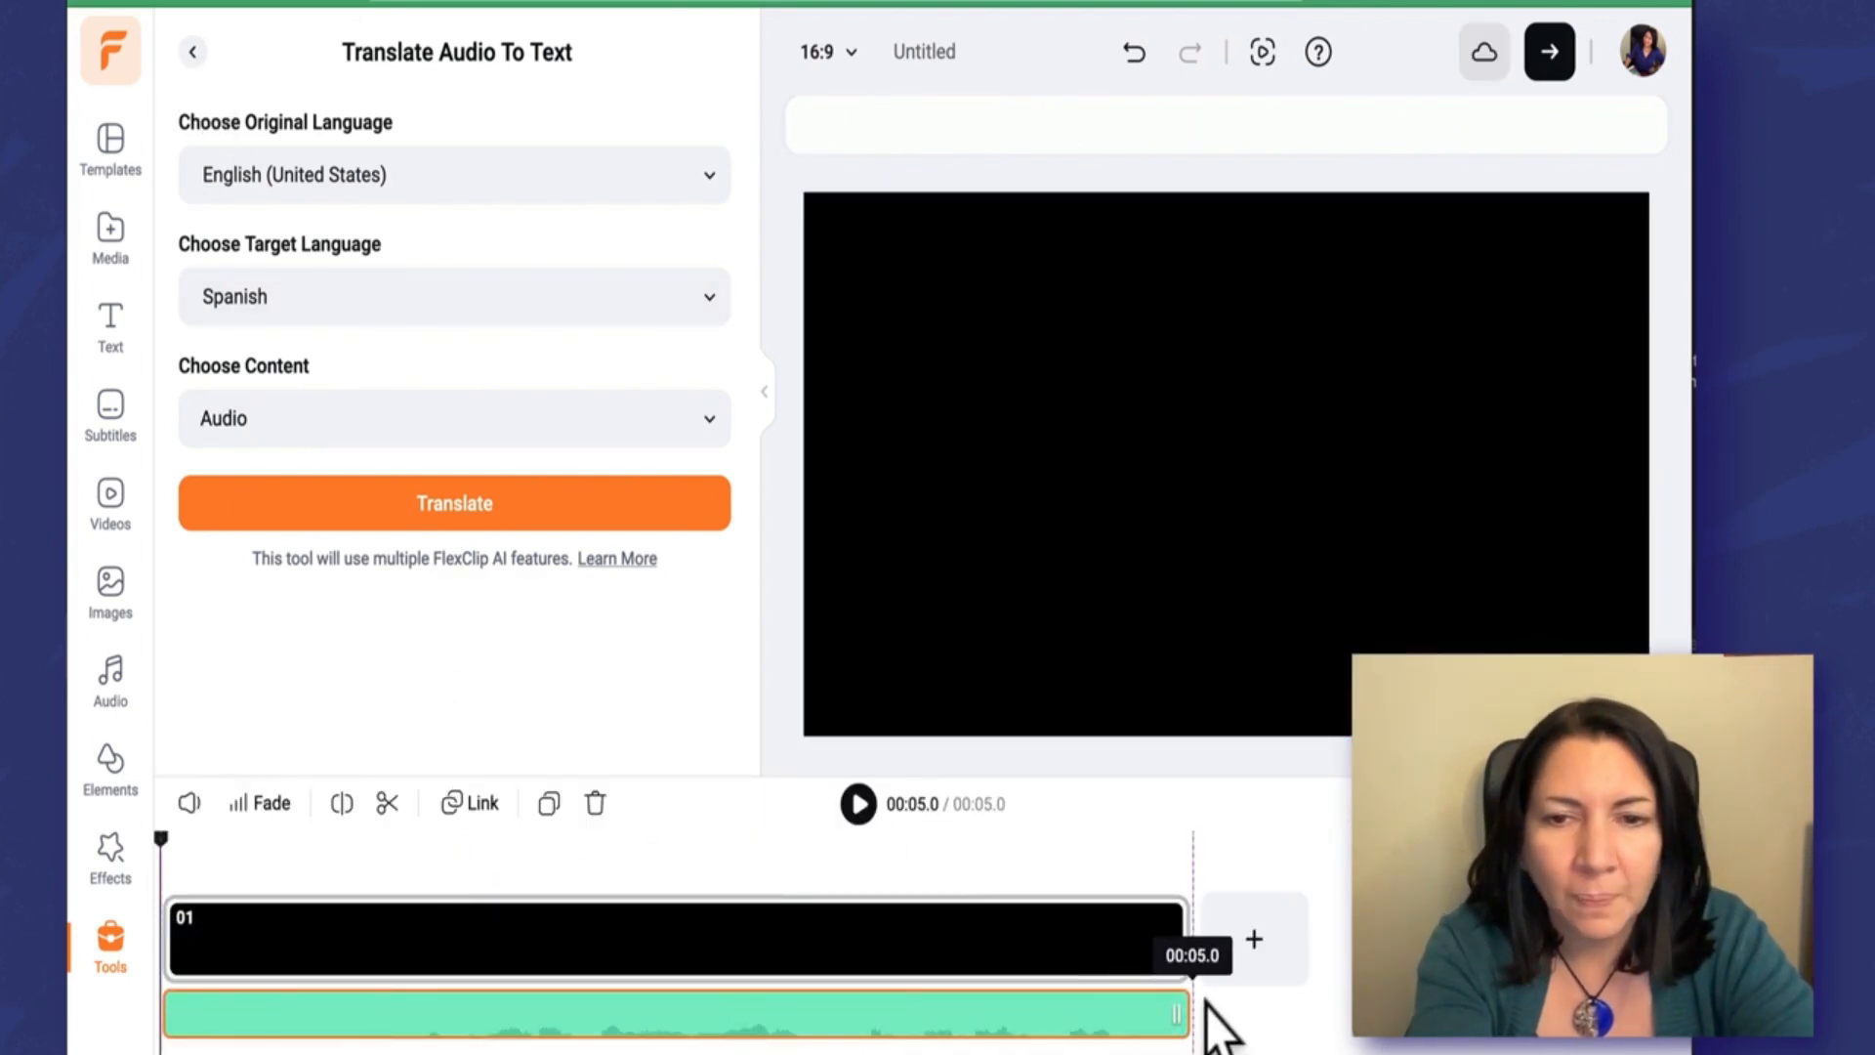
{"action": "left_click_drag", "start_coordinate": [176, 1026], "coordinate": [231, 1016]}
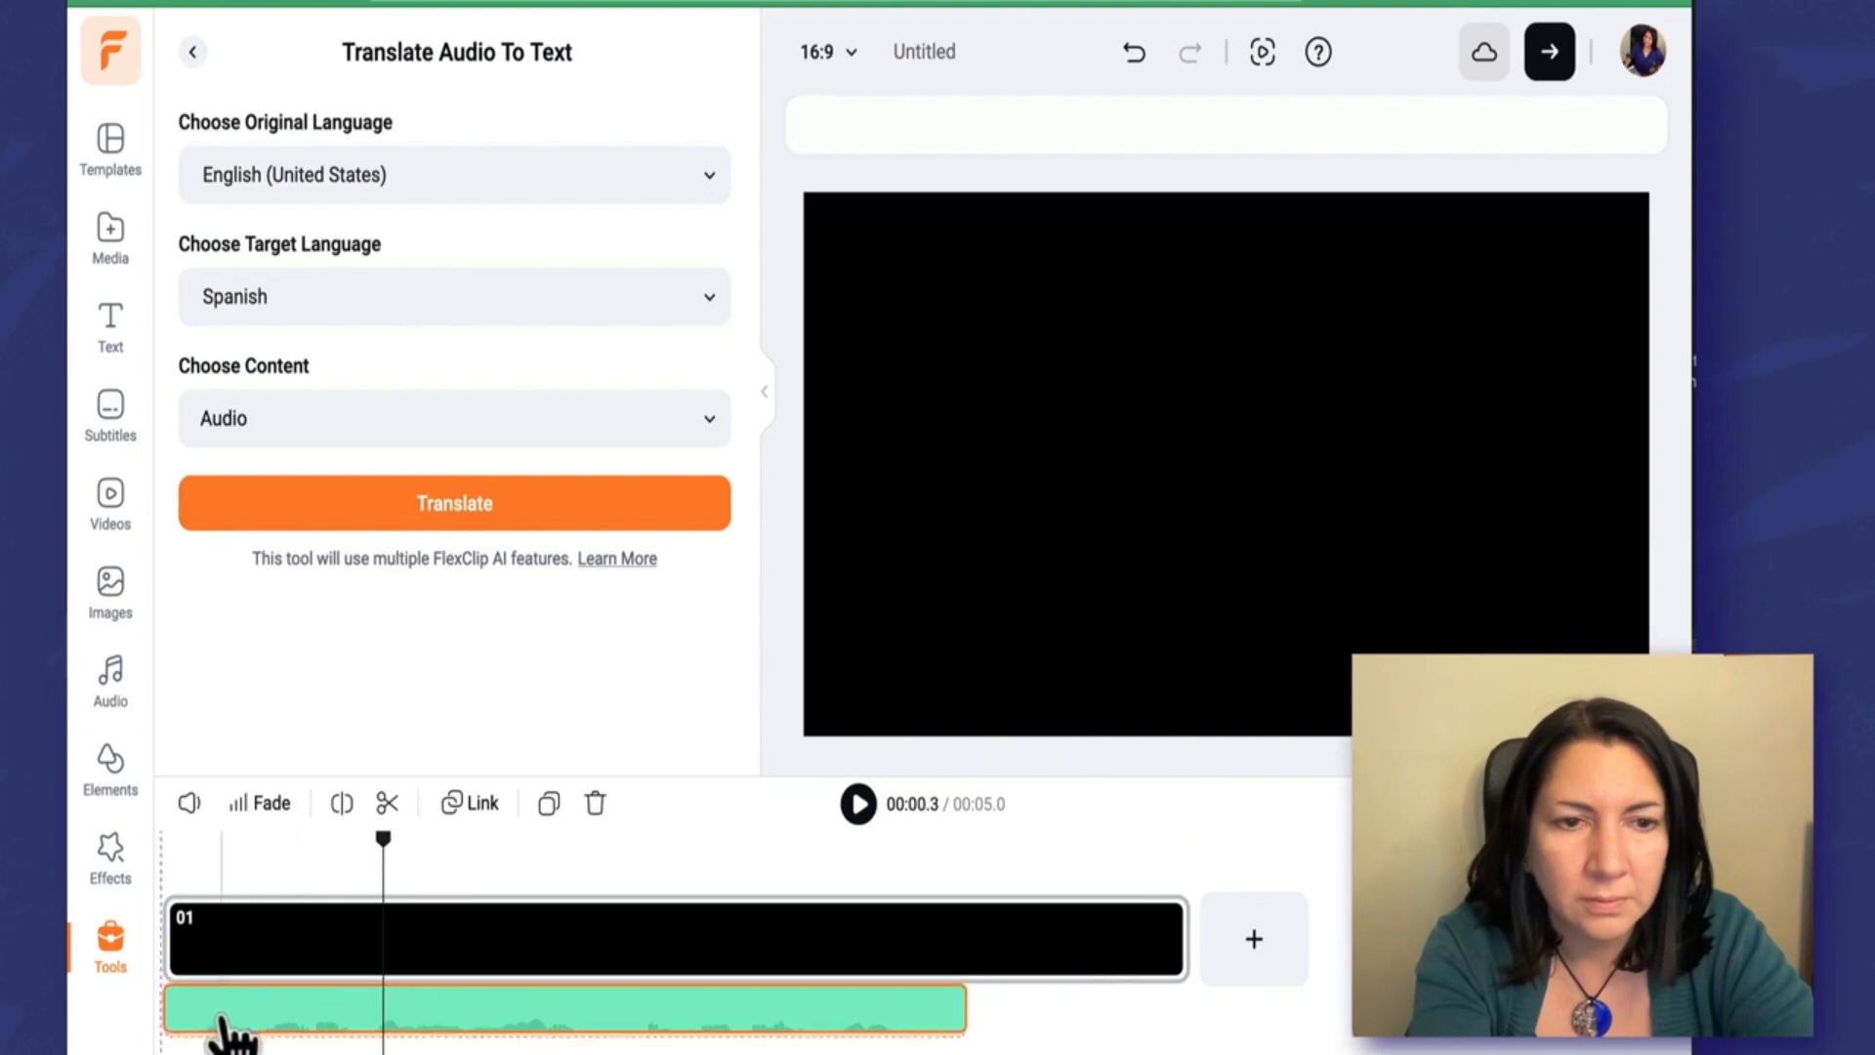
{"action": "left_click_drag", "start_coordinate": [976, 1022], "coordinate": [1177, 1025]}
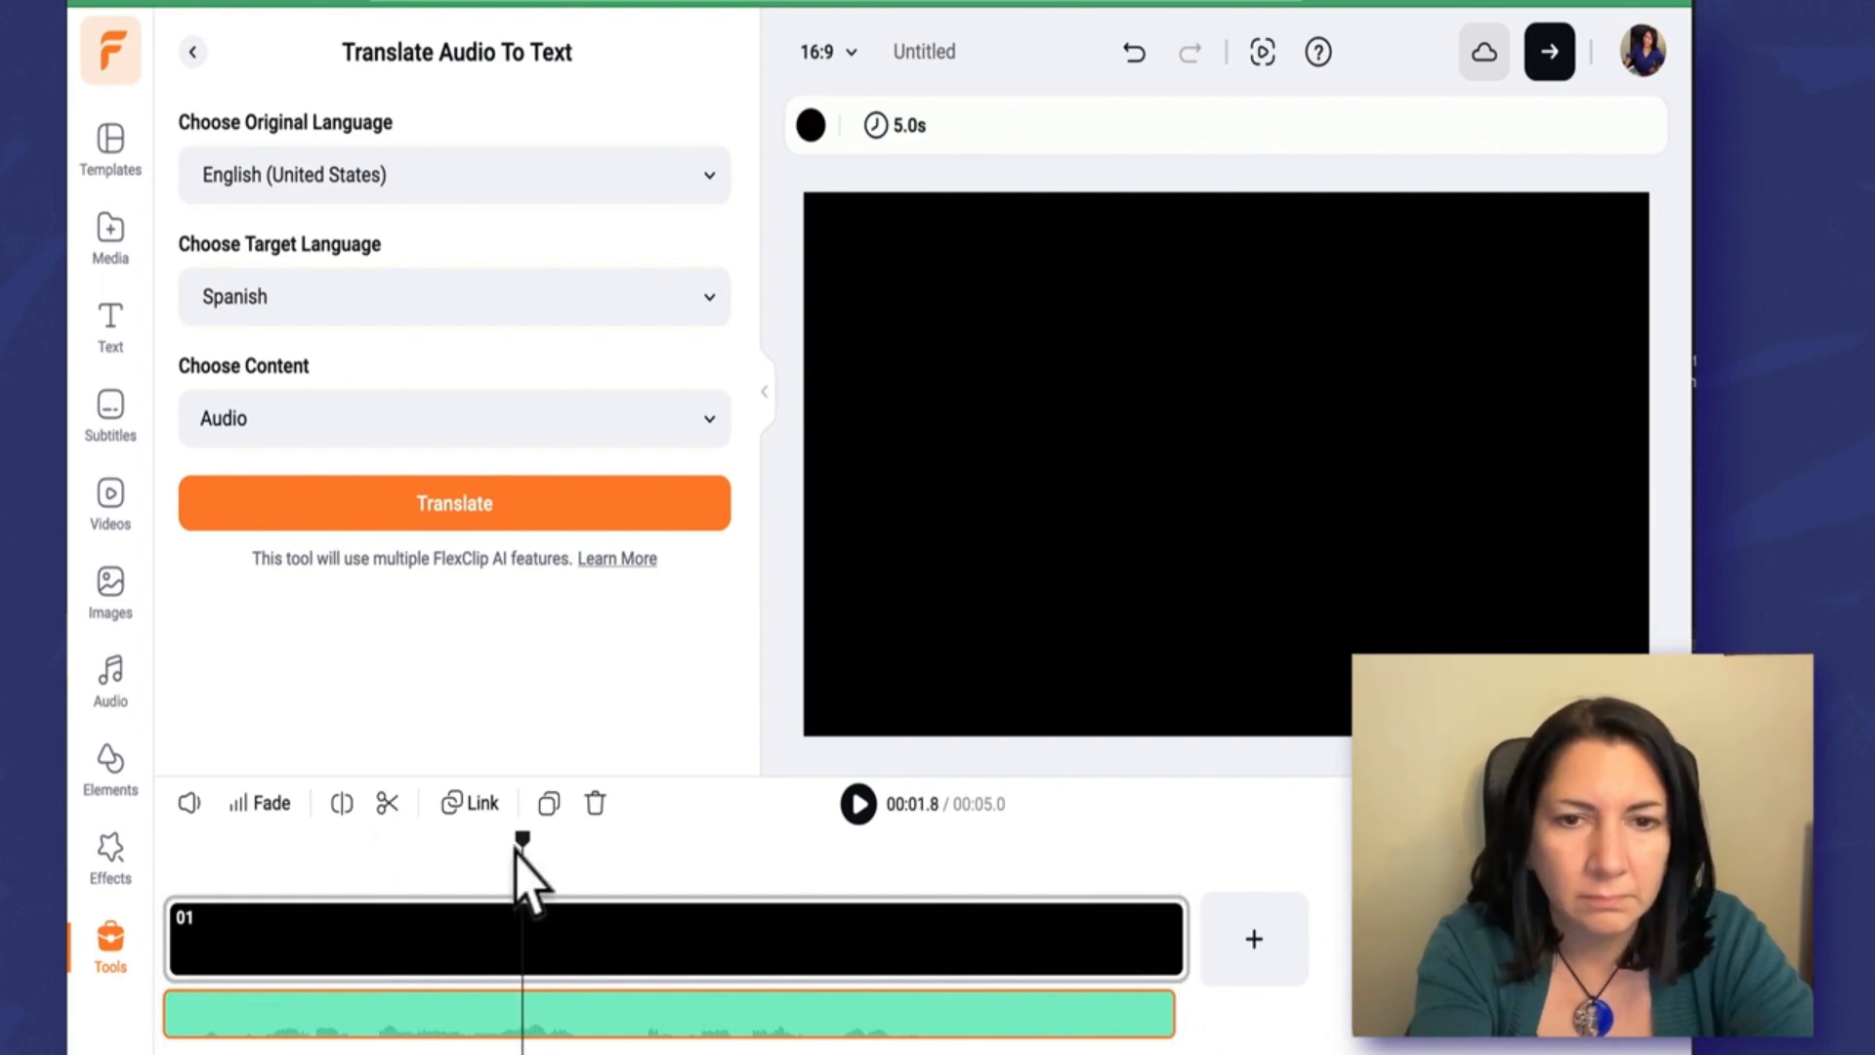
{"action": "left_click_drag", "start_coordinate": [272, 872], "coordinate": [502, 879]}
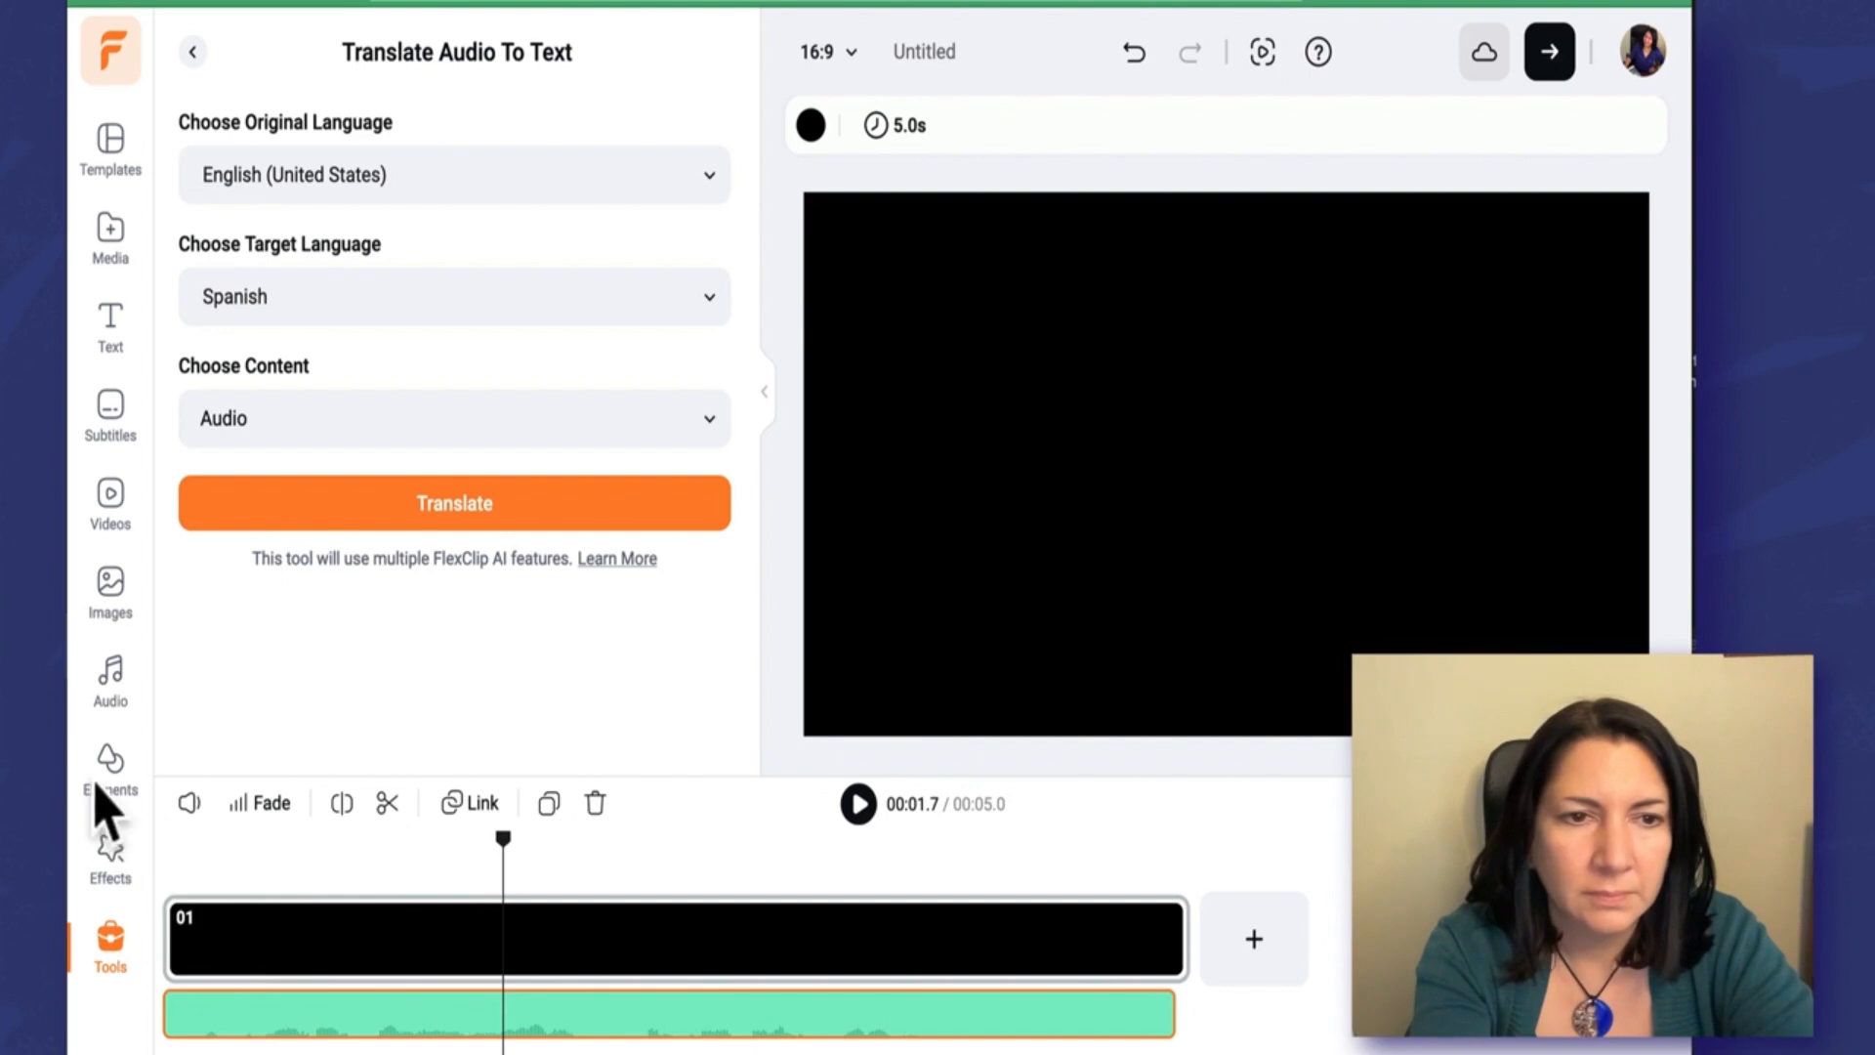
Step: Place the recently used ring exchange video in the empty scene and trim it to 4.9 s to match the voiceover
{"action": "left_click", "coordinate": [110, 500]}
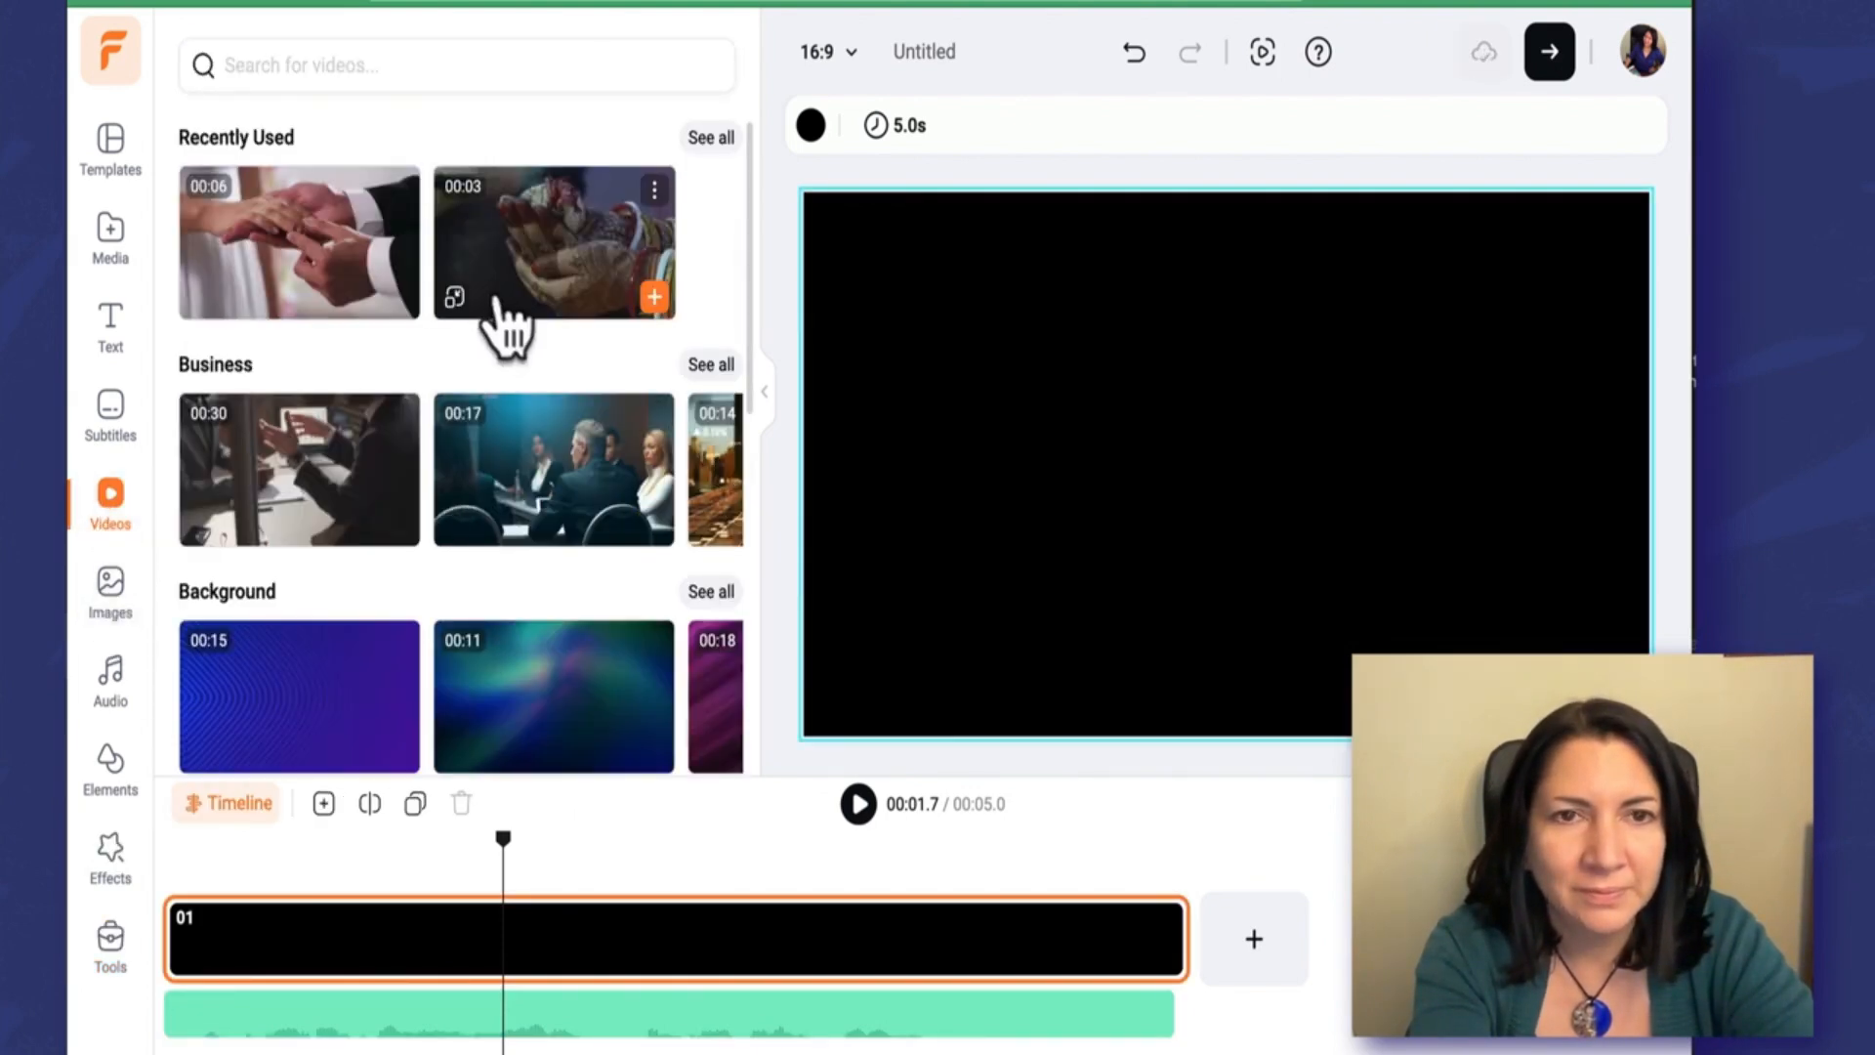
{"action": "left_click_drag", "start_coordinate": [377, 293], "coordinate": [837, 361]}
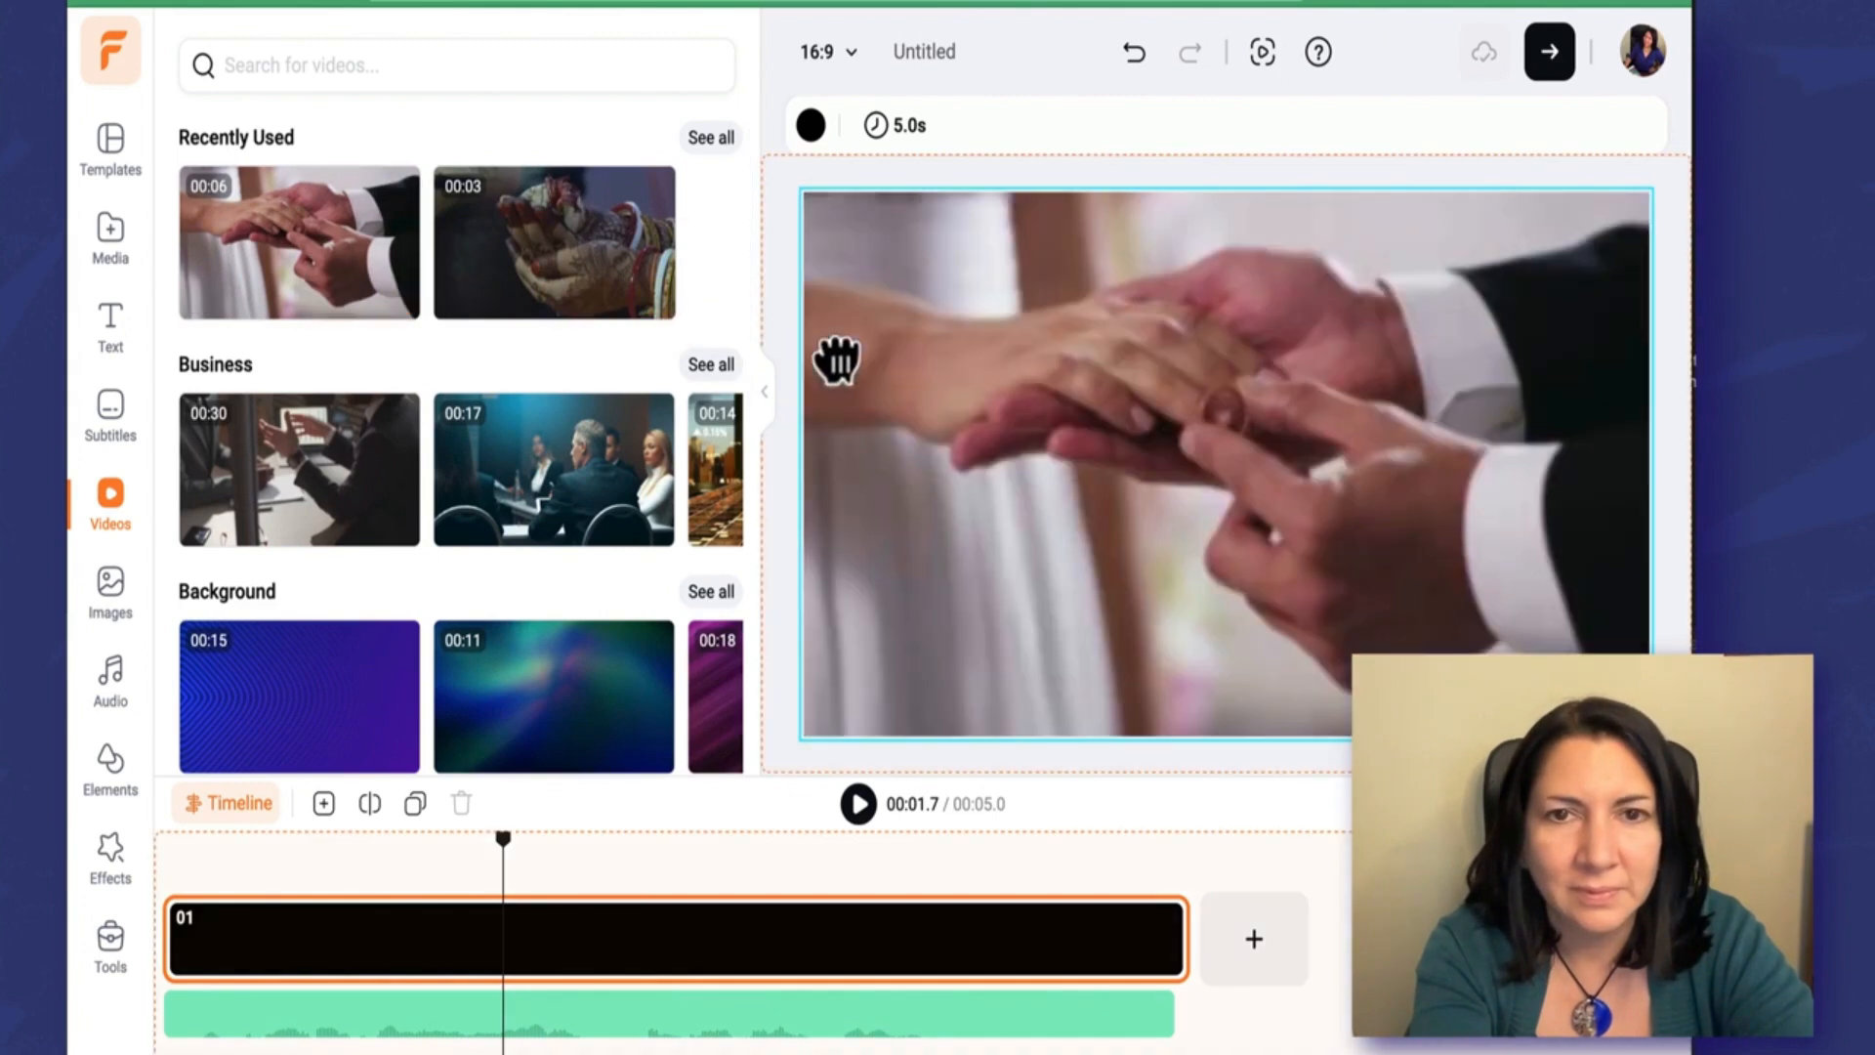
{"action": "left_click_drag", "start_coordinate": [303, 945], "coordinate": [277, 947]}
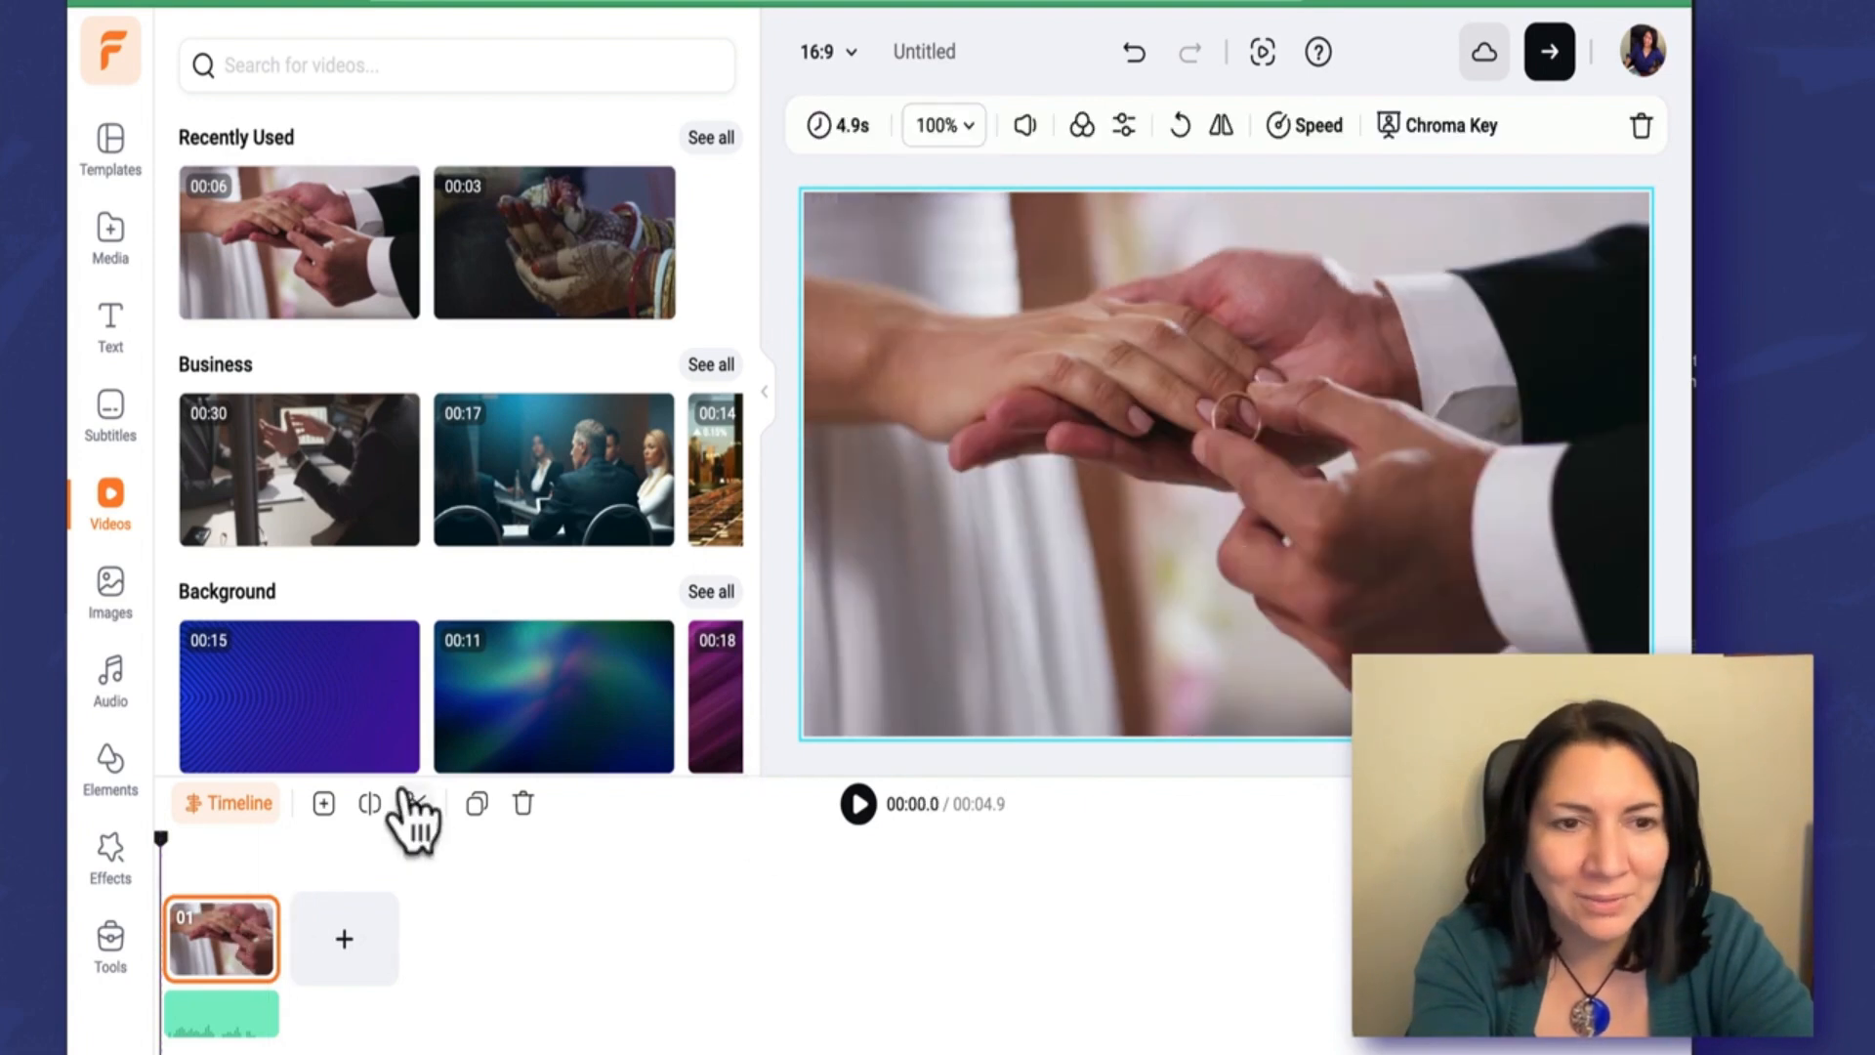
Step: Open the AI Translator's Translate Audio to Audio tool
{"action": "left_click", "coordinate": [110, 942]}
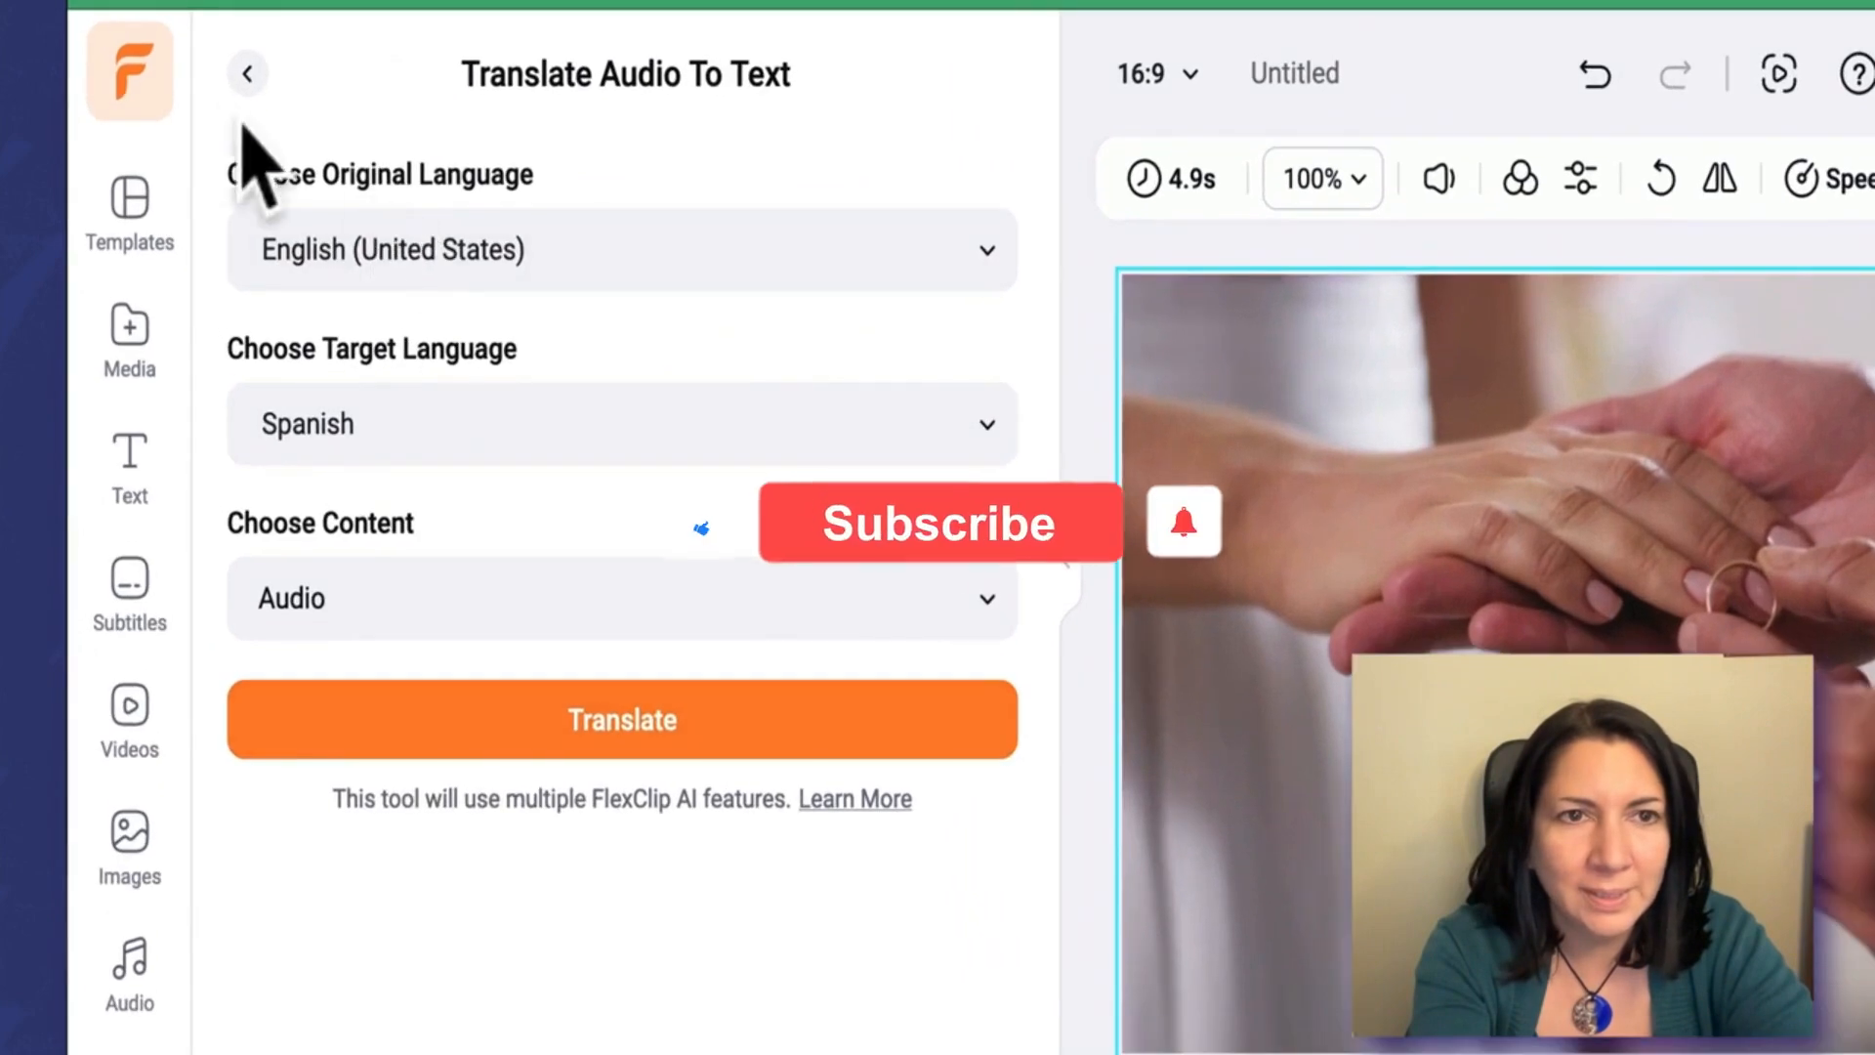
{"action": "left_click", "coordinate": [190, 51]}
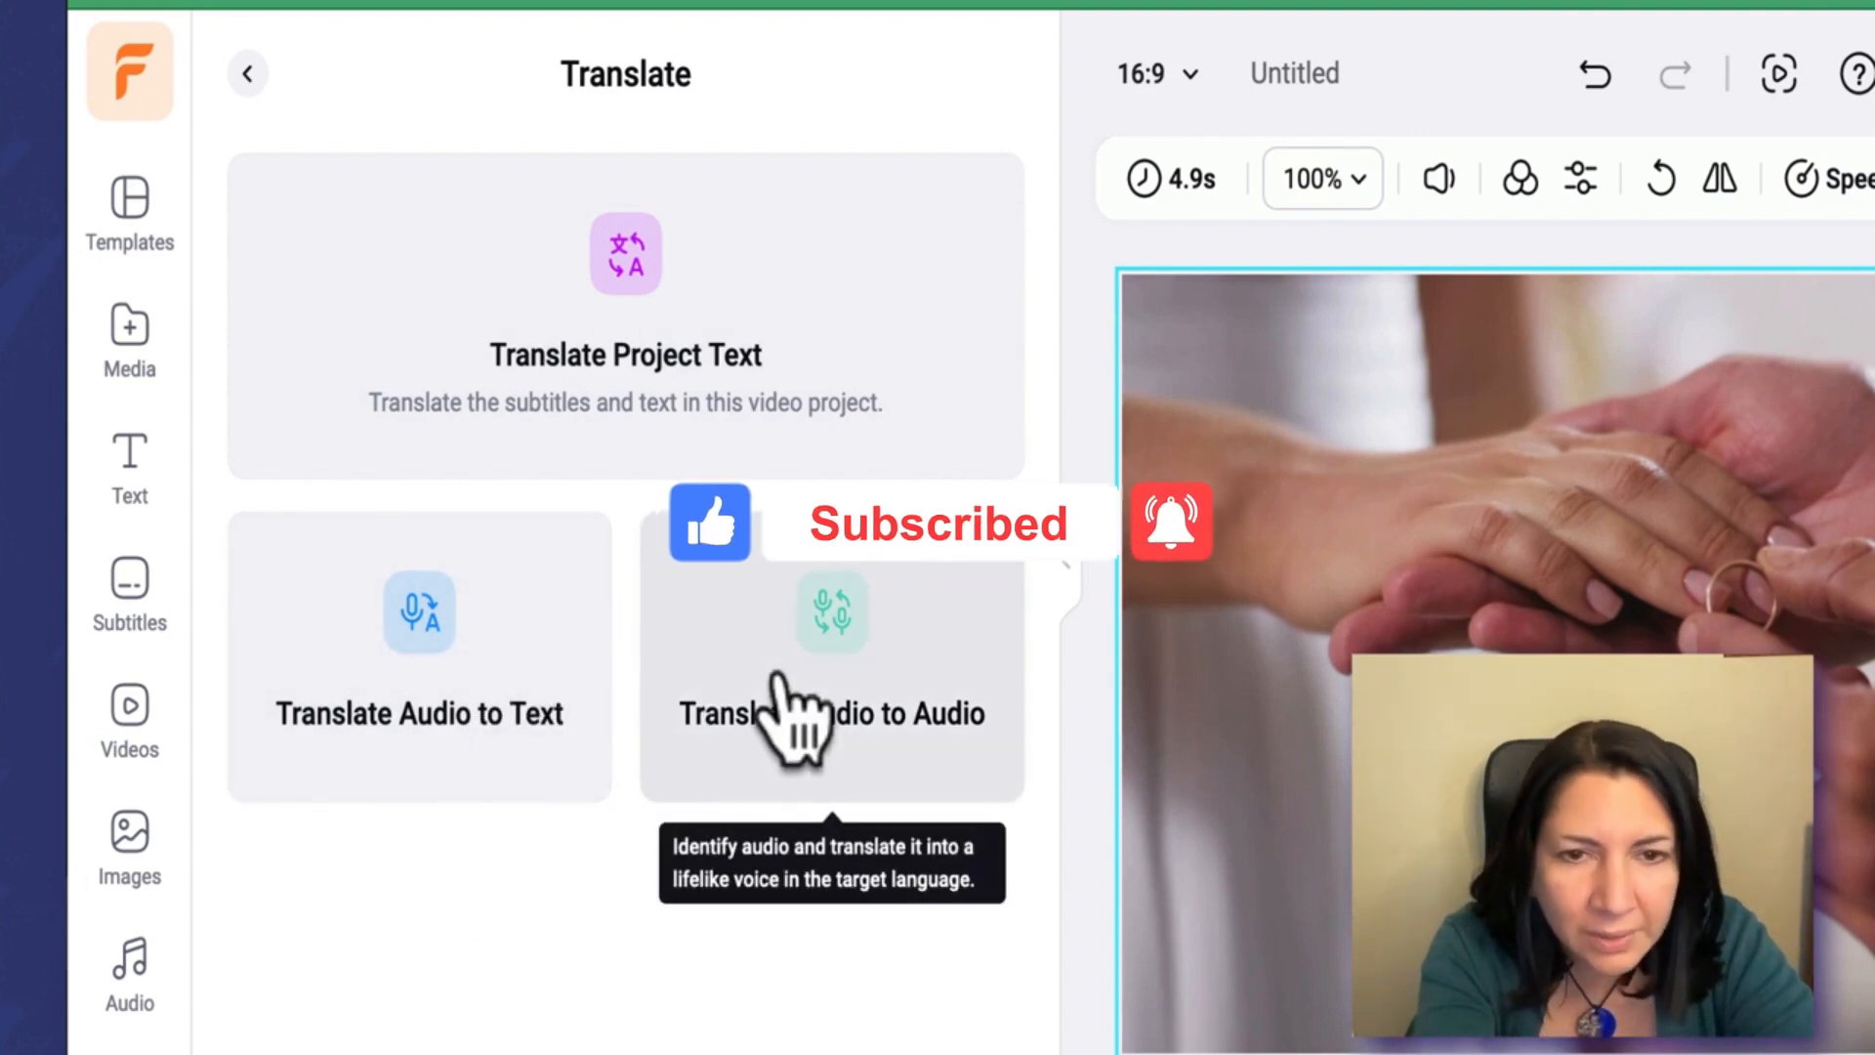
{"action": "left_click", "coordinate": [797, 650]}
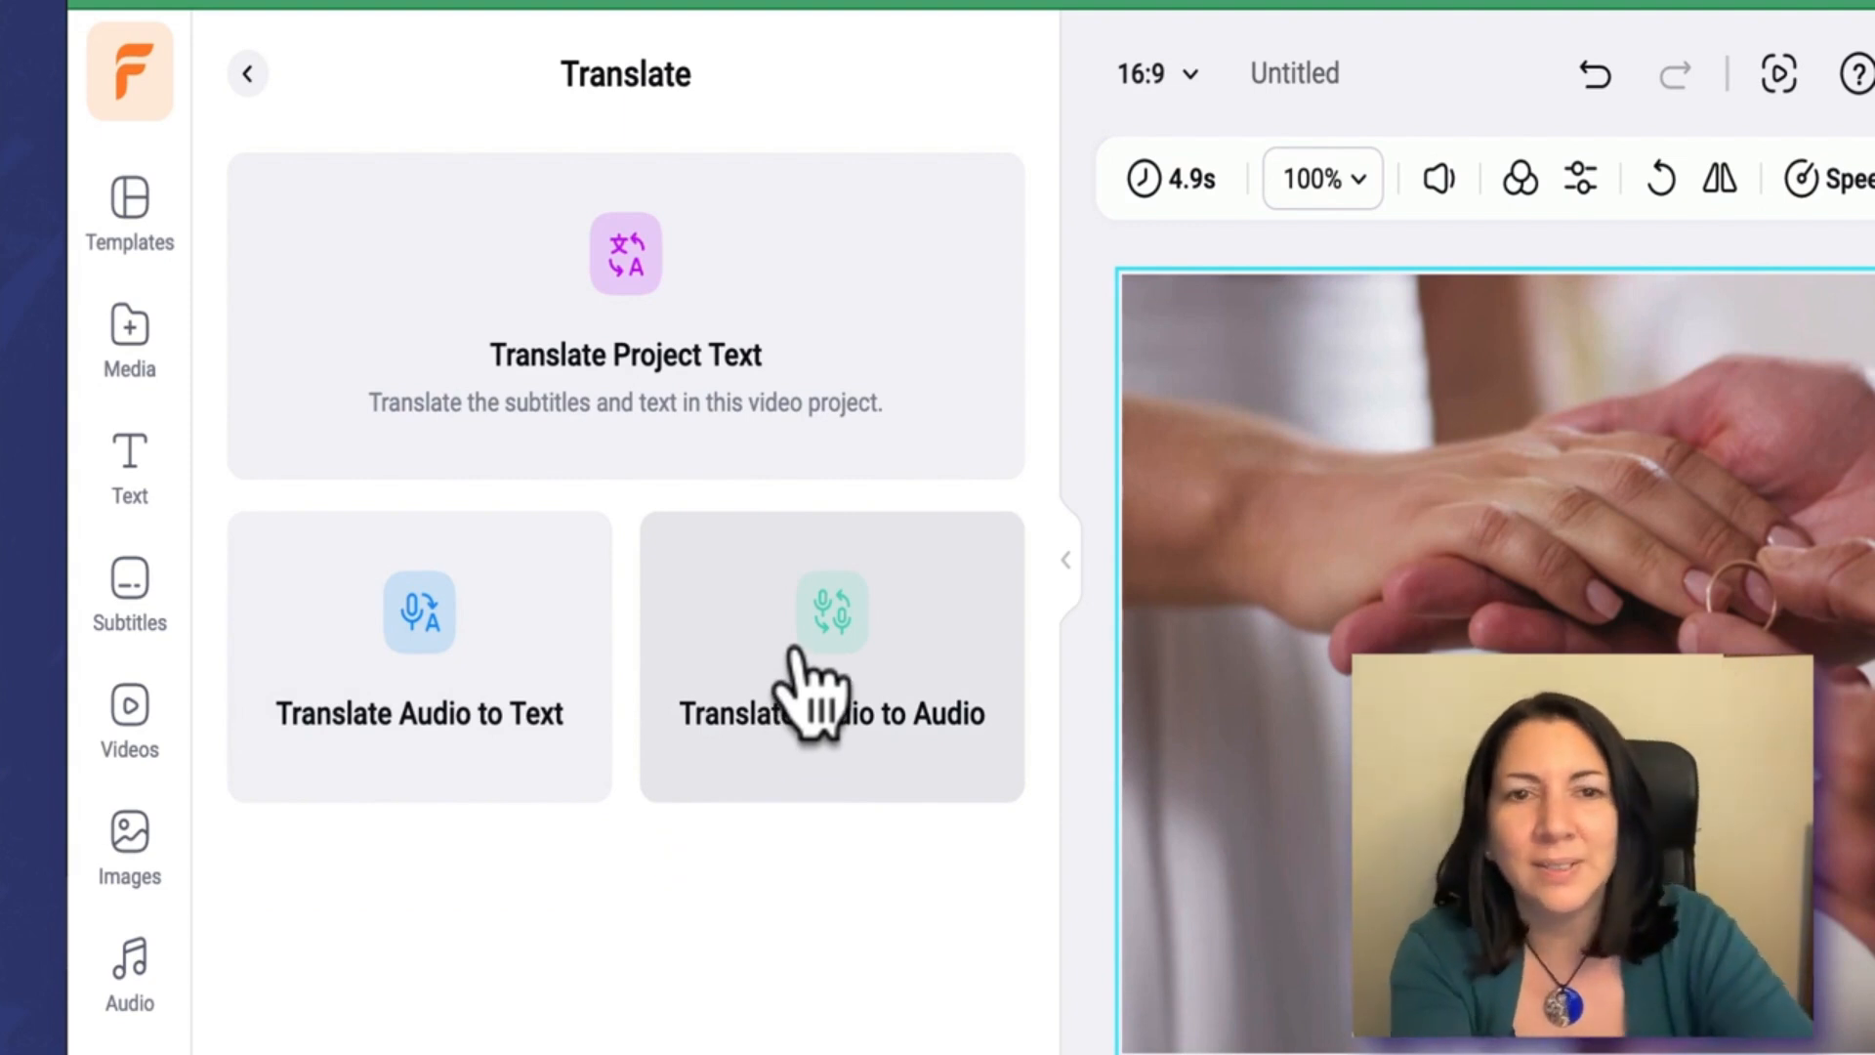
{"action": "left_click", "coordinate": [799, 651]}
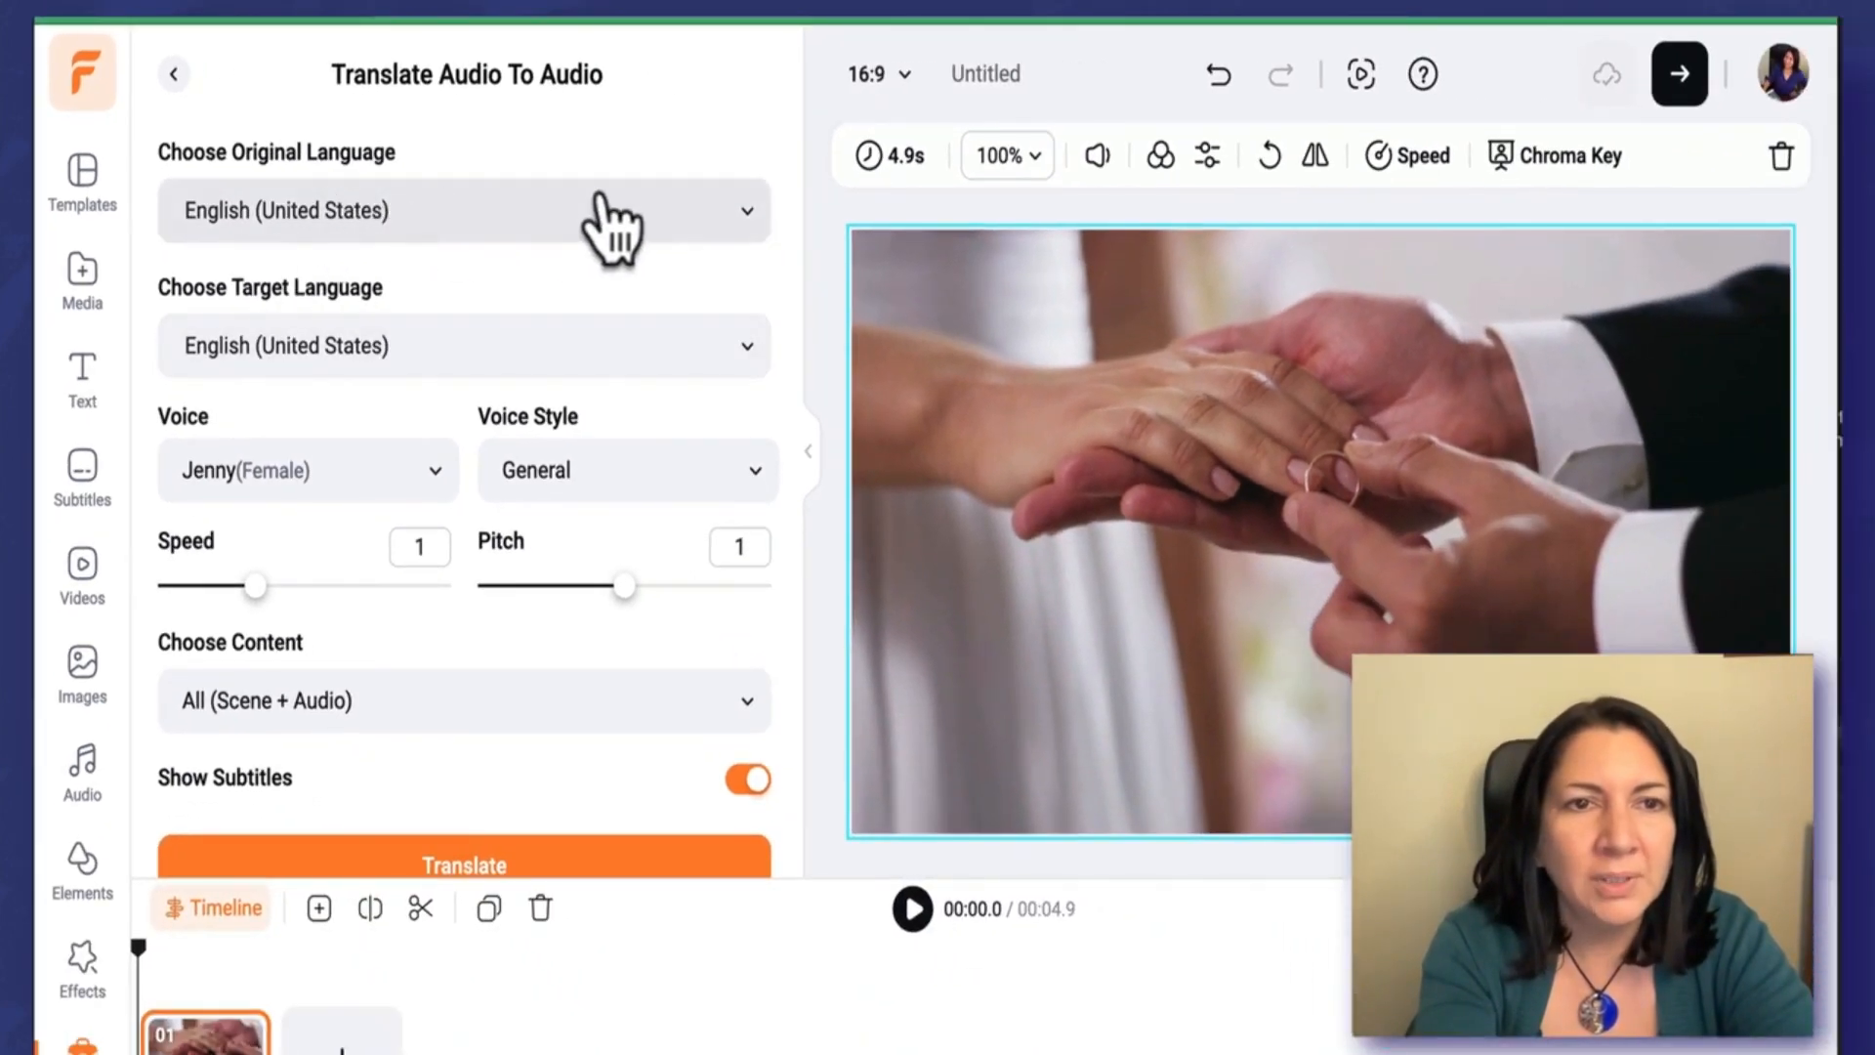
Step: Set the target language to German (Germany) and the voice to Katja (Female)
{"action": "left_click", "coordinate": [740, 350]}
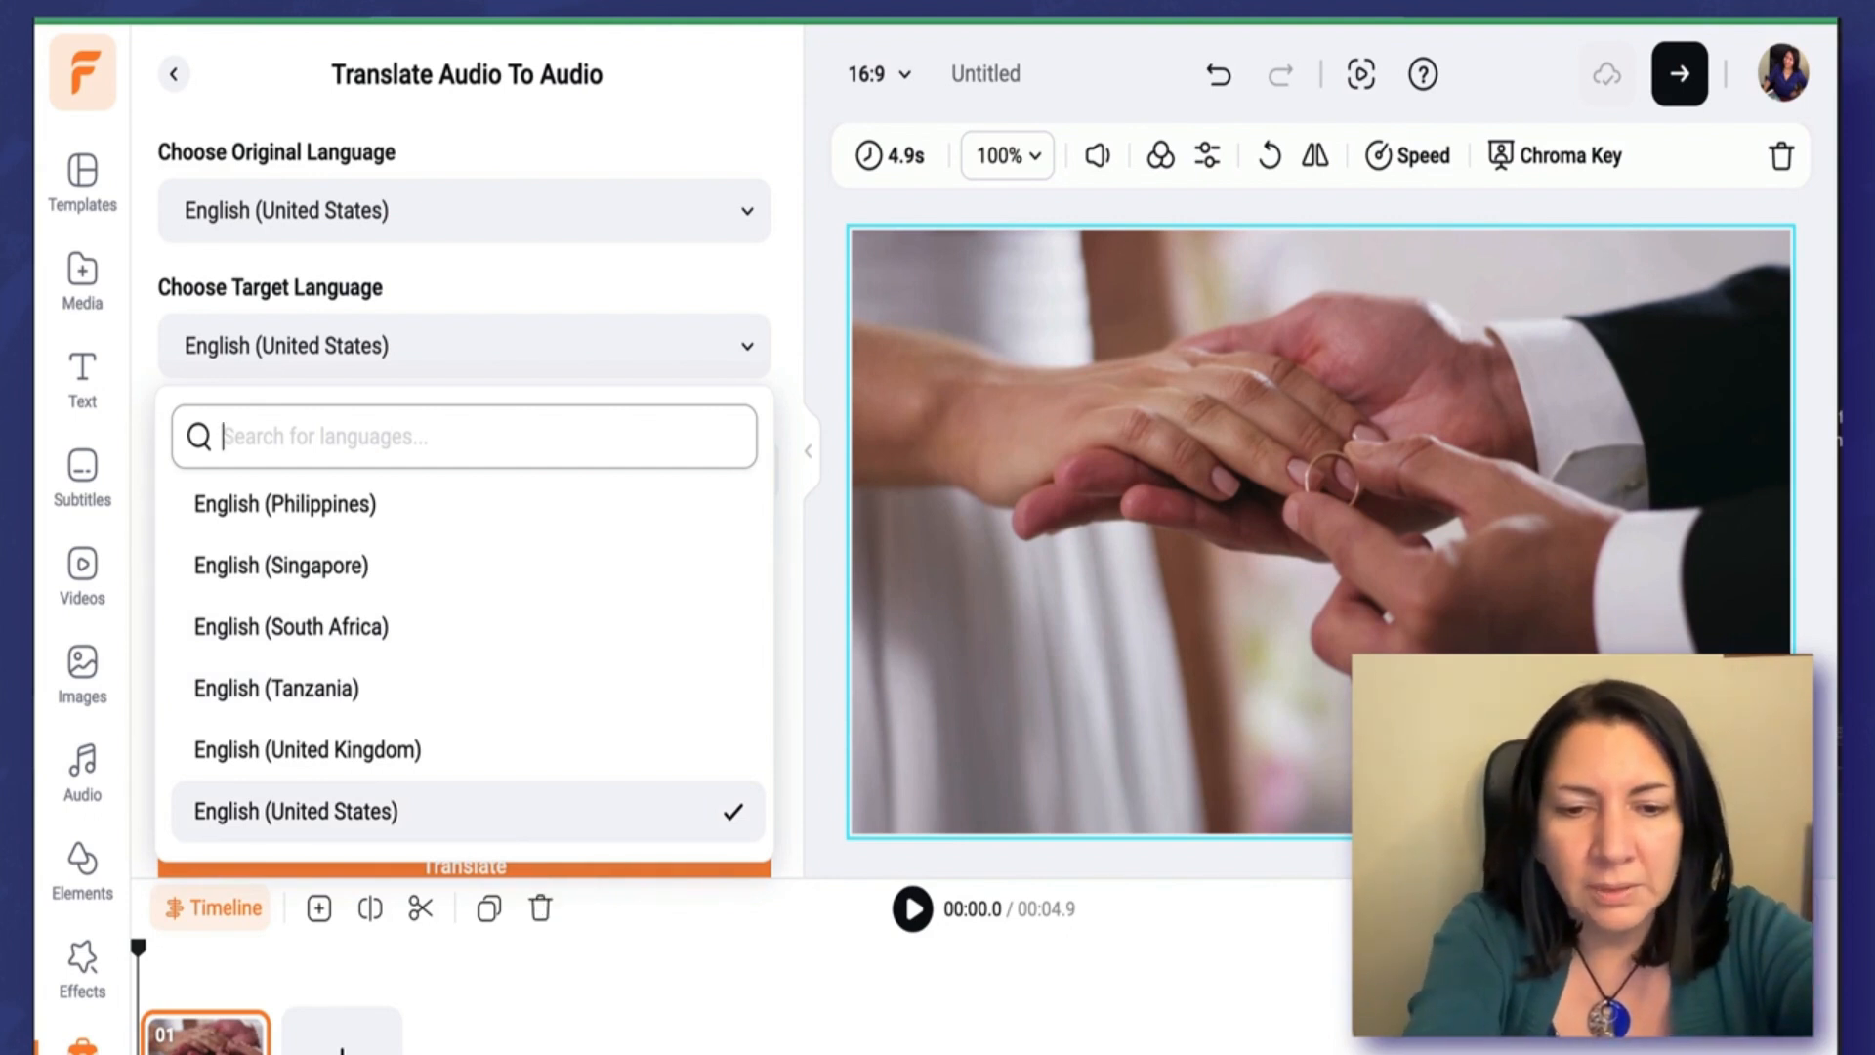
{"action": "type", "text": "german"}
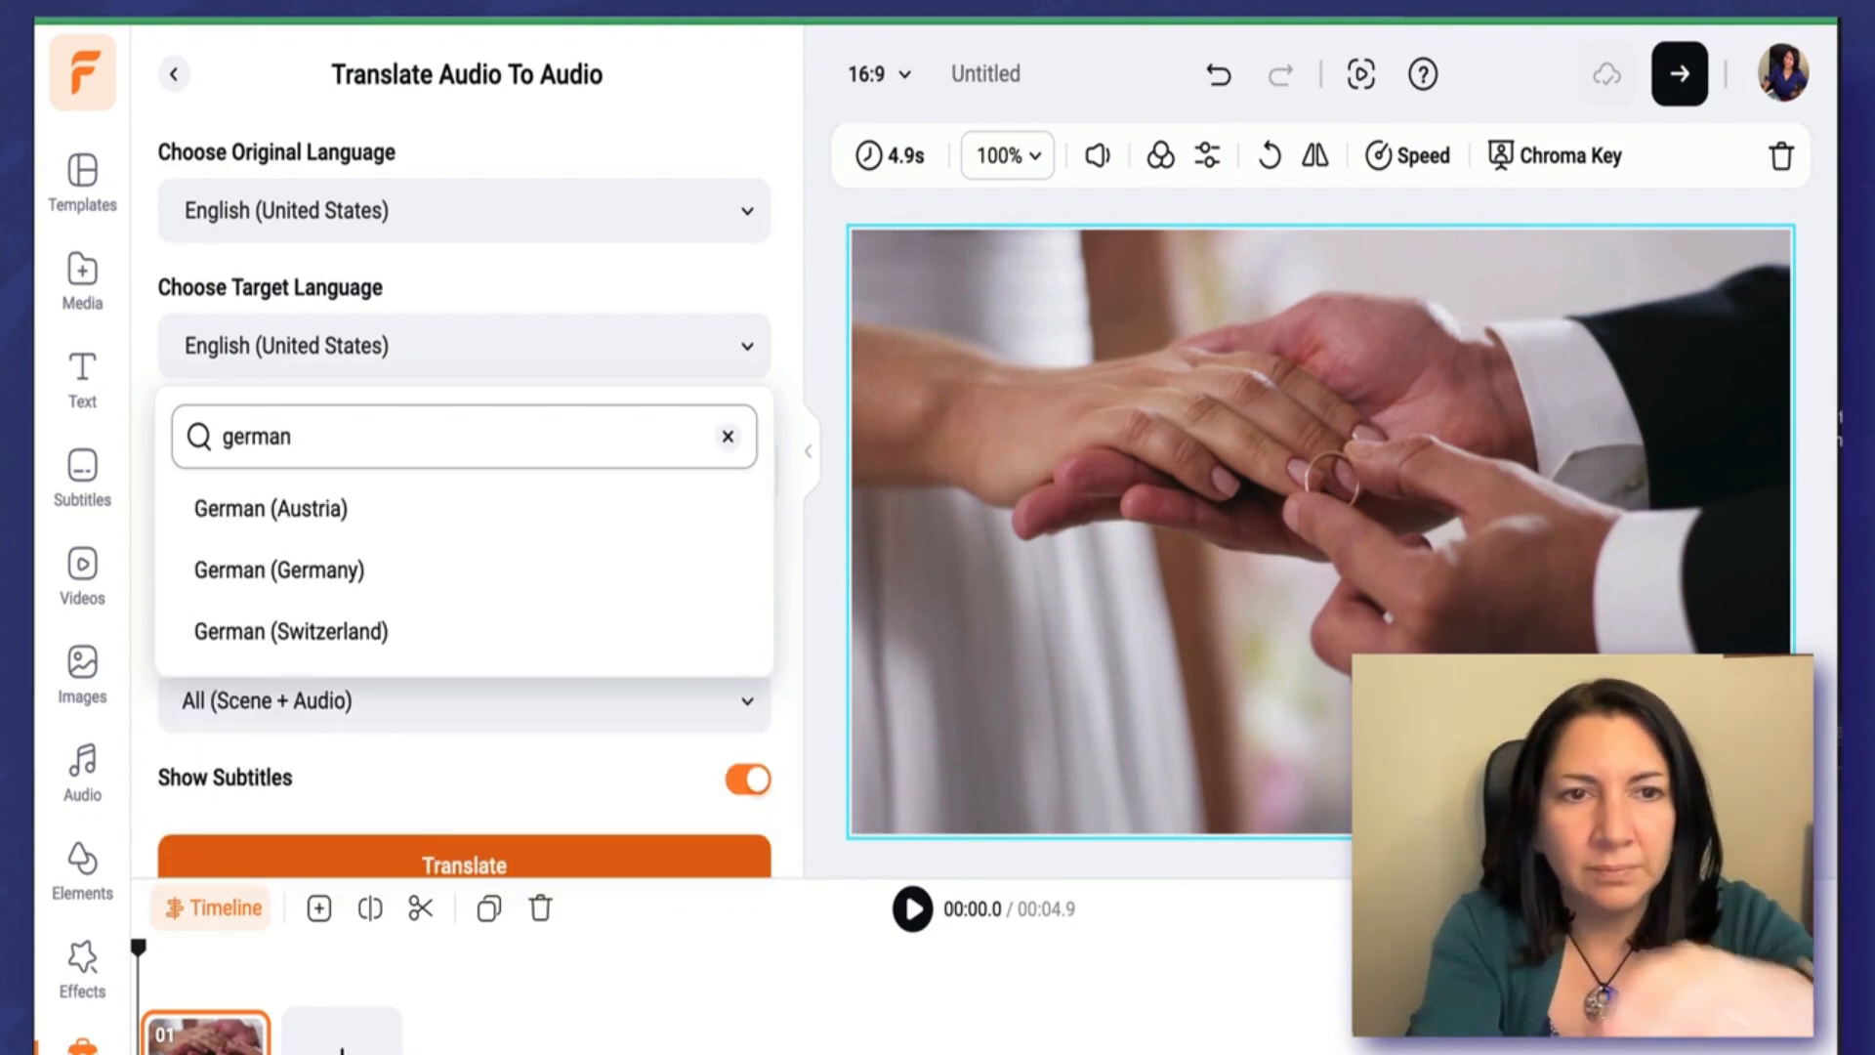
{"action": "left_click", "coordinate": [347, 584]}
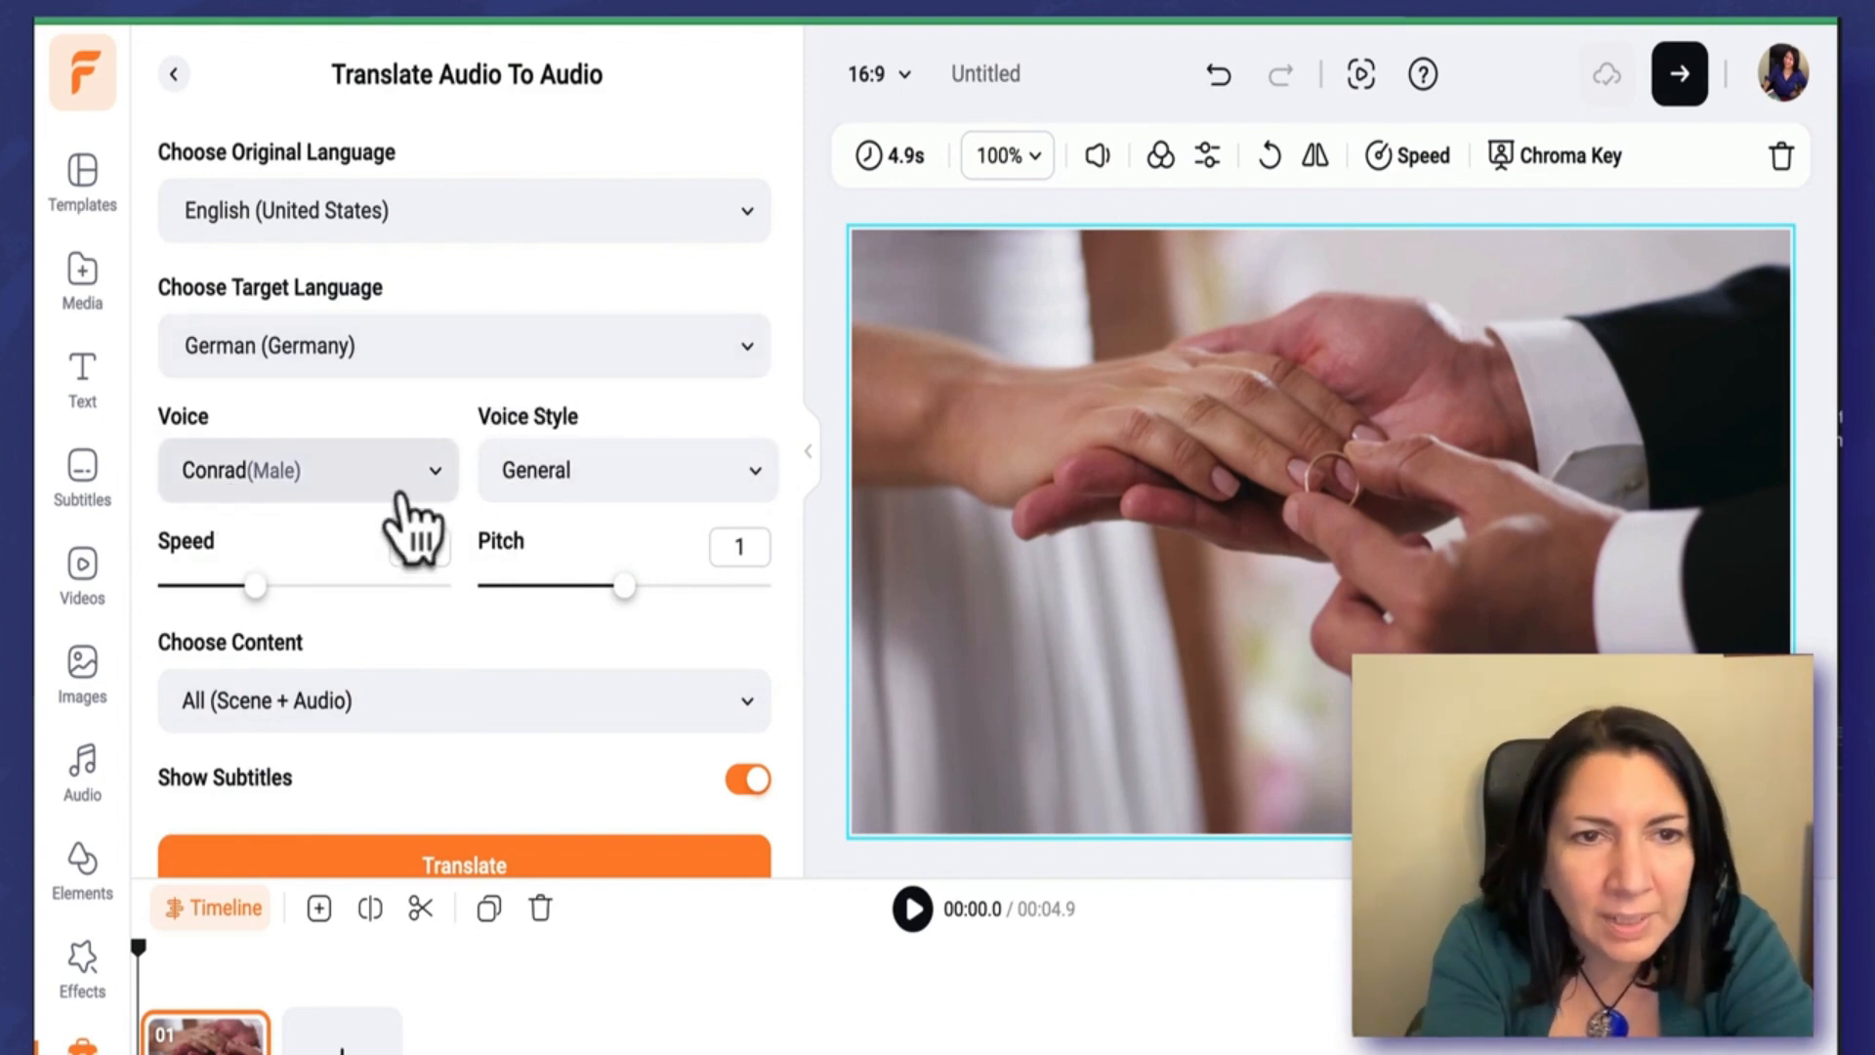
{"action": "left_click", "coordinate": [426, 474]}
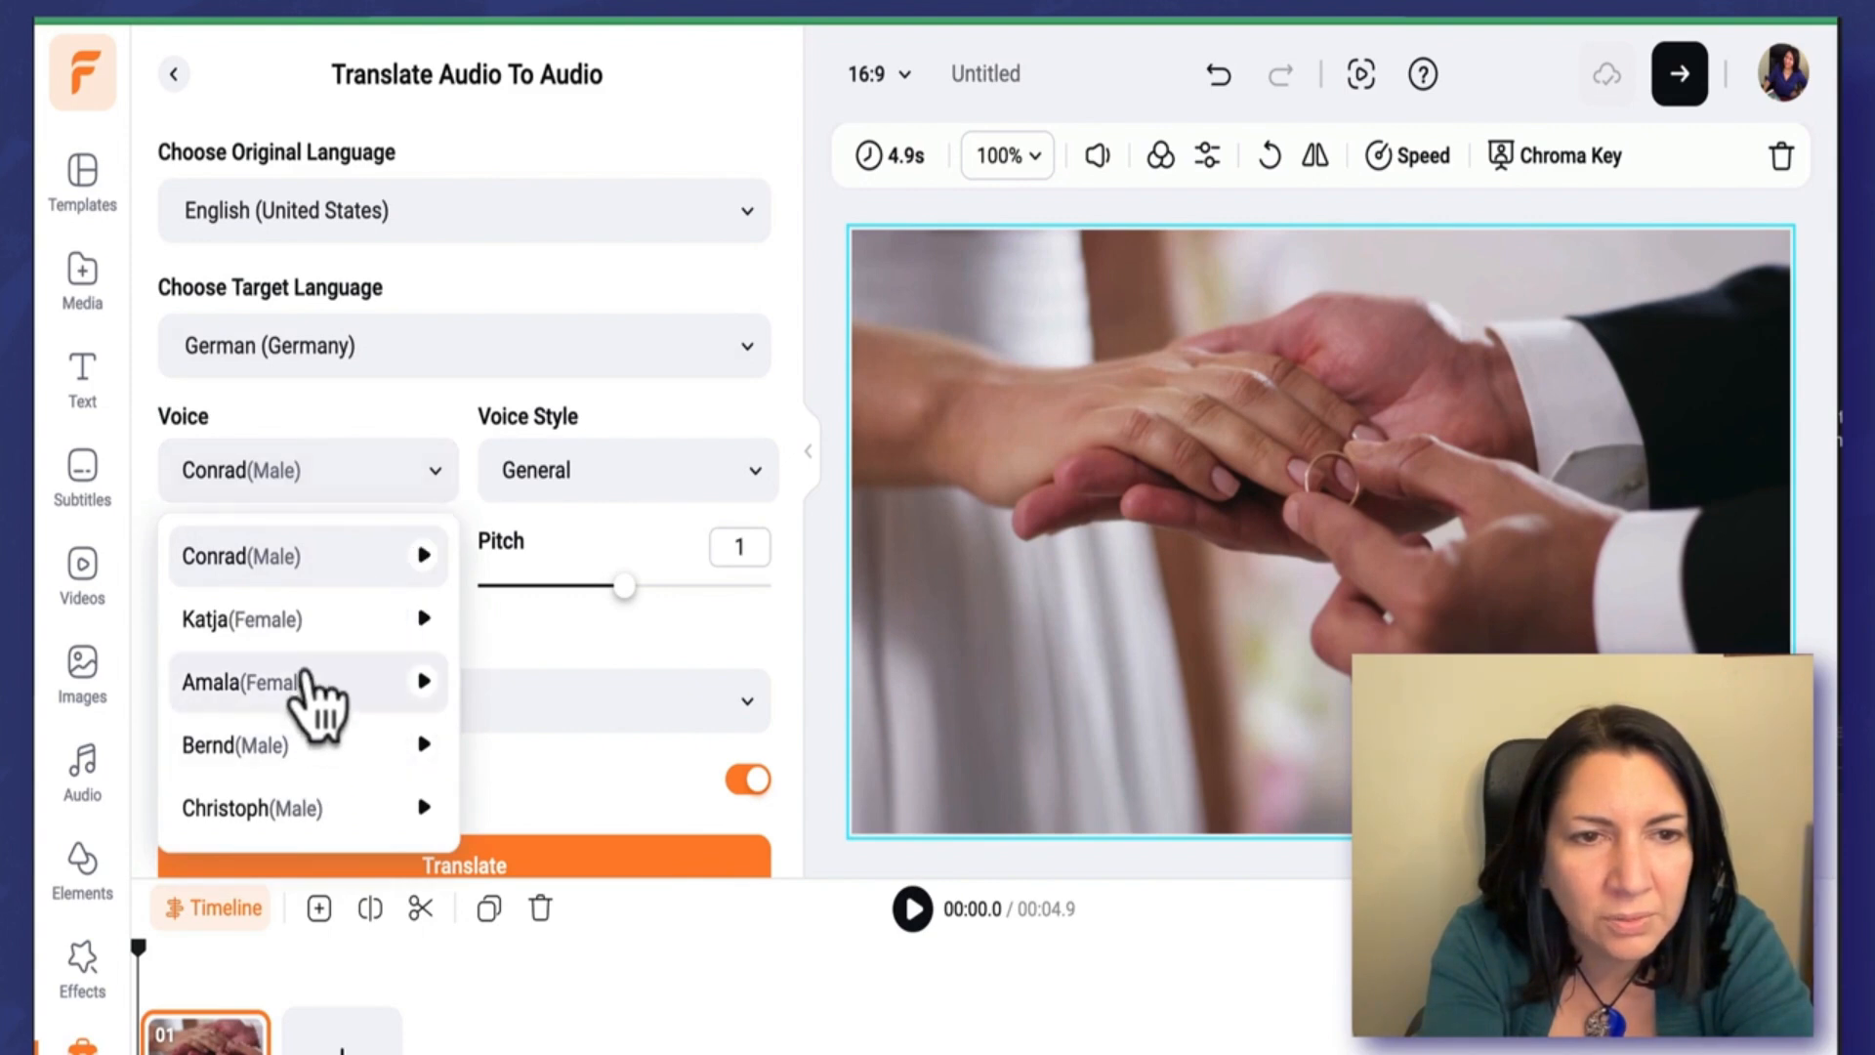
{"action": "left_click", "coordinate": [244, 619]}
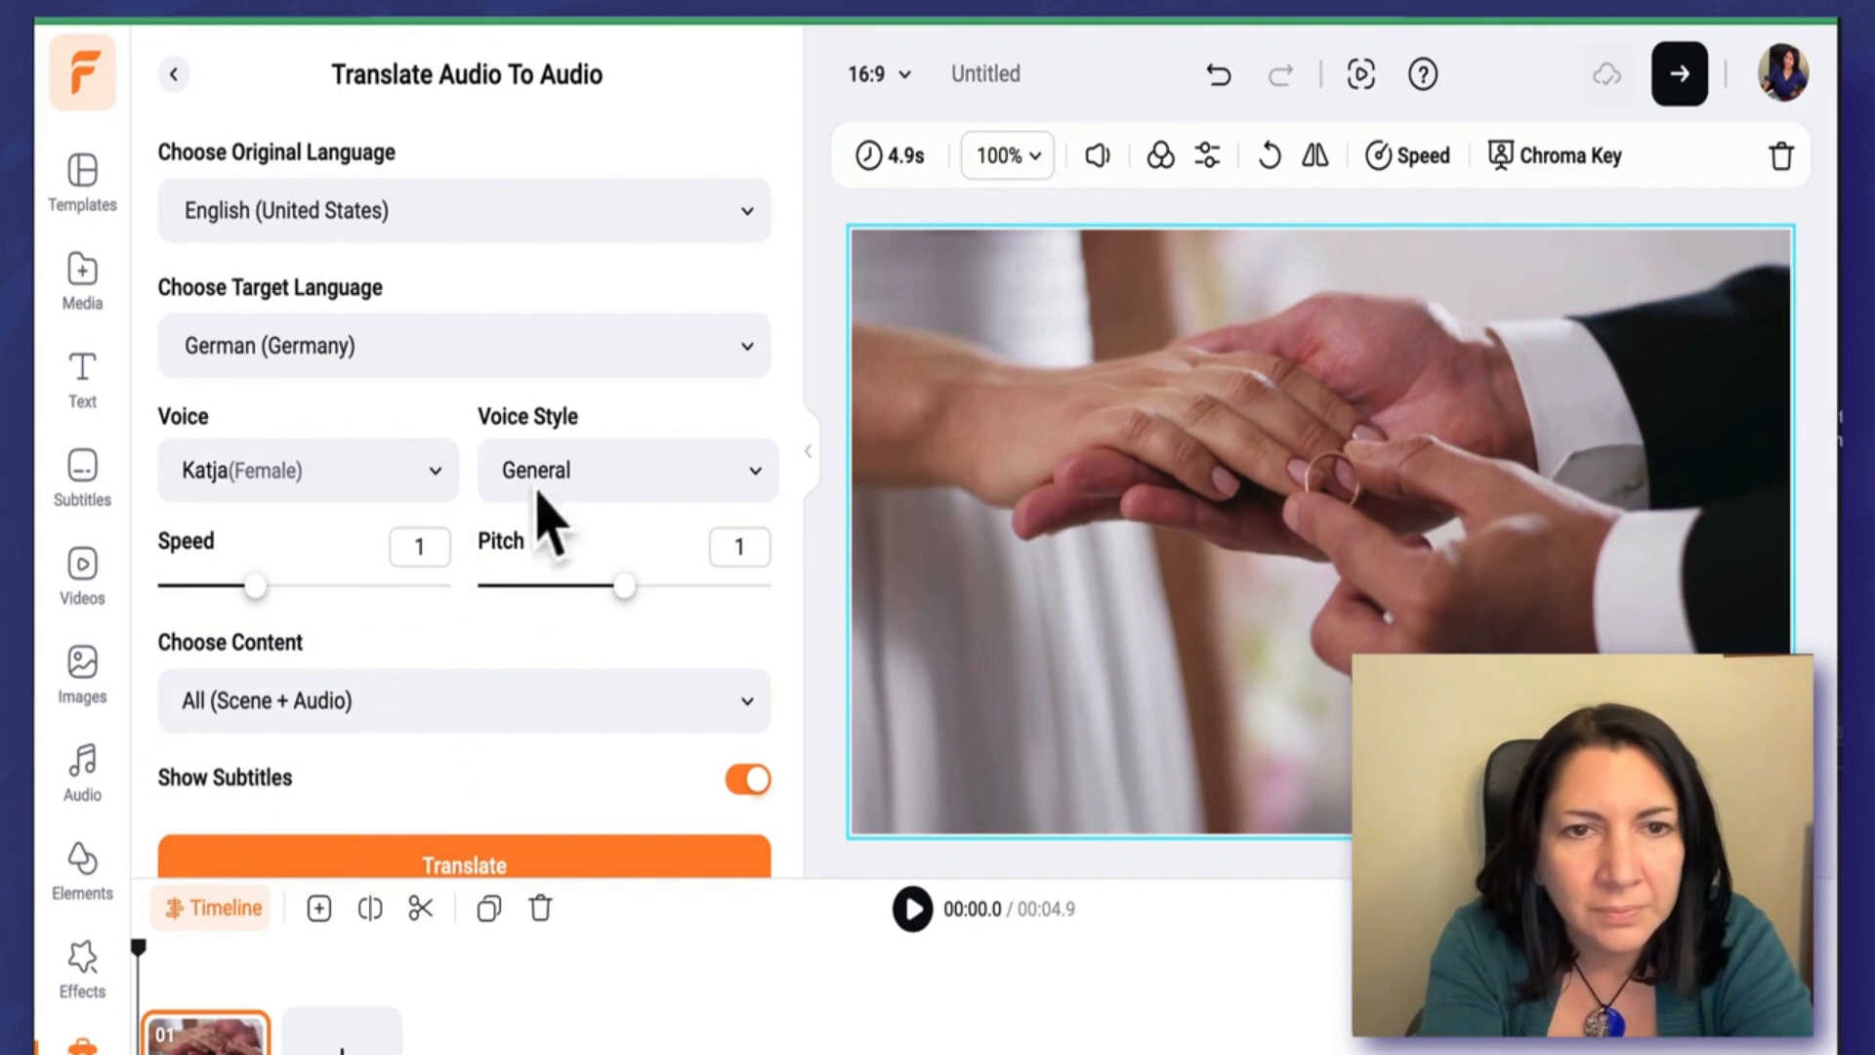
Step: Set the voice style to Cheerful and the content to Audio, and translate the voiceover with subtitles shown
{"action": "left_click", "coordinate": [668, 480]}
{"action": "left_click", "coordinate": [539, 619]}
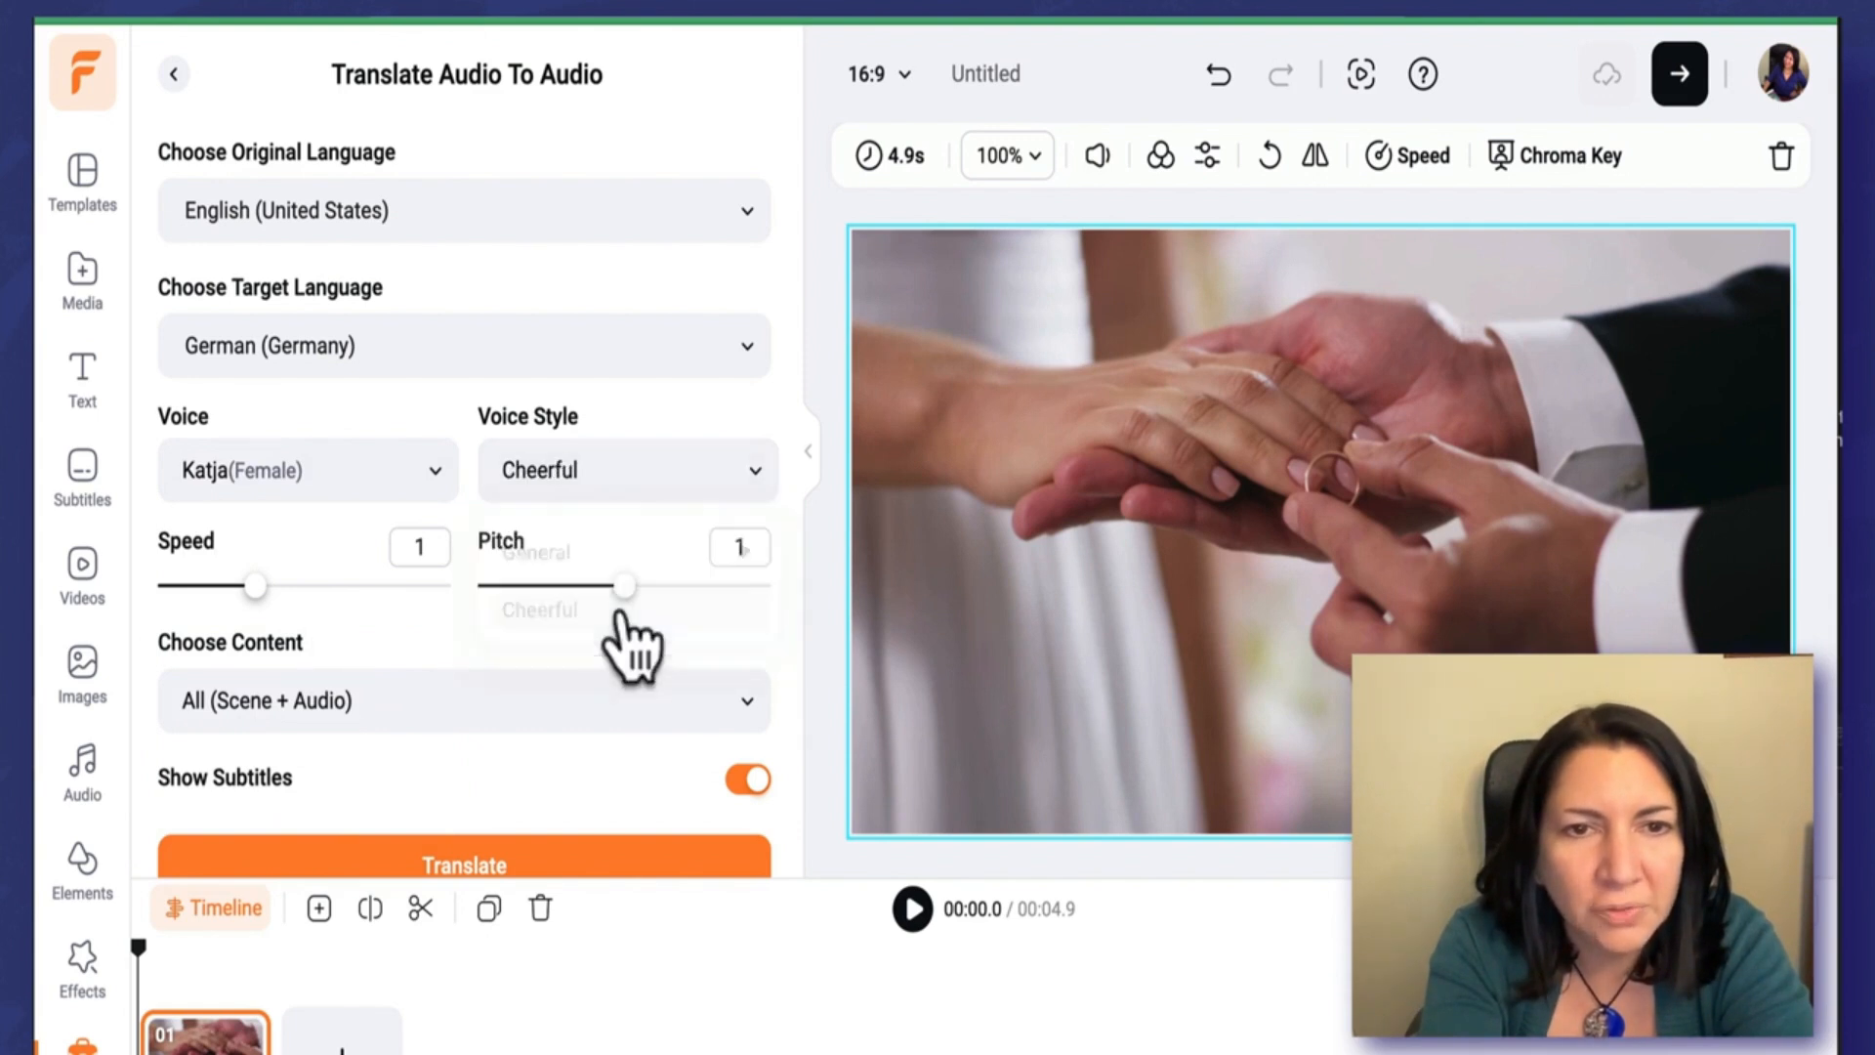
{"action": "left_click", "coordinate": [395, 710]}
{"action": "left_click", "coordinate": [298, 904]}
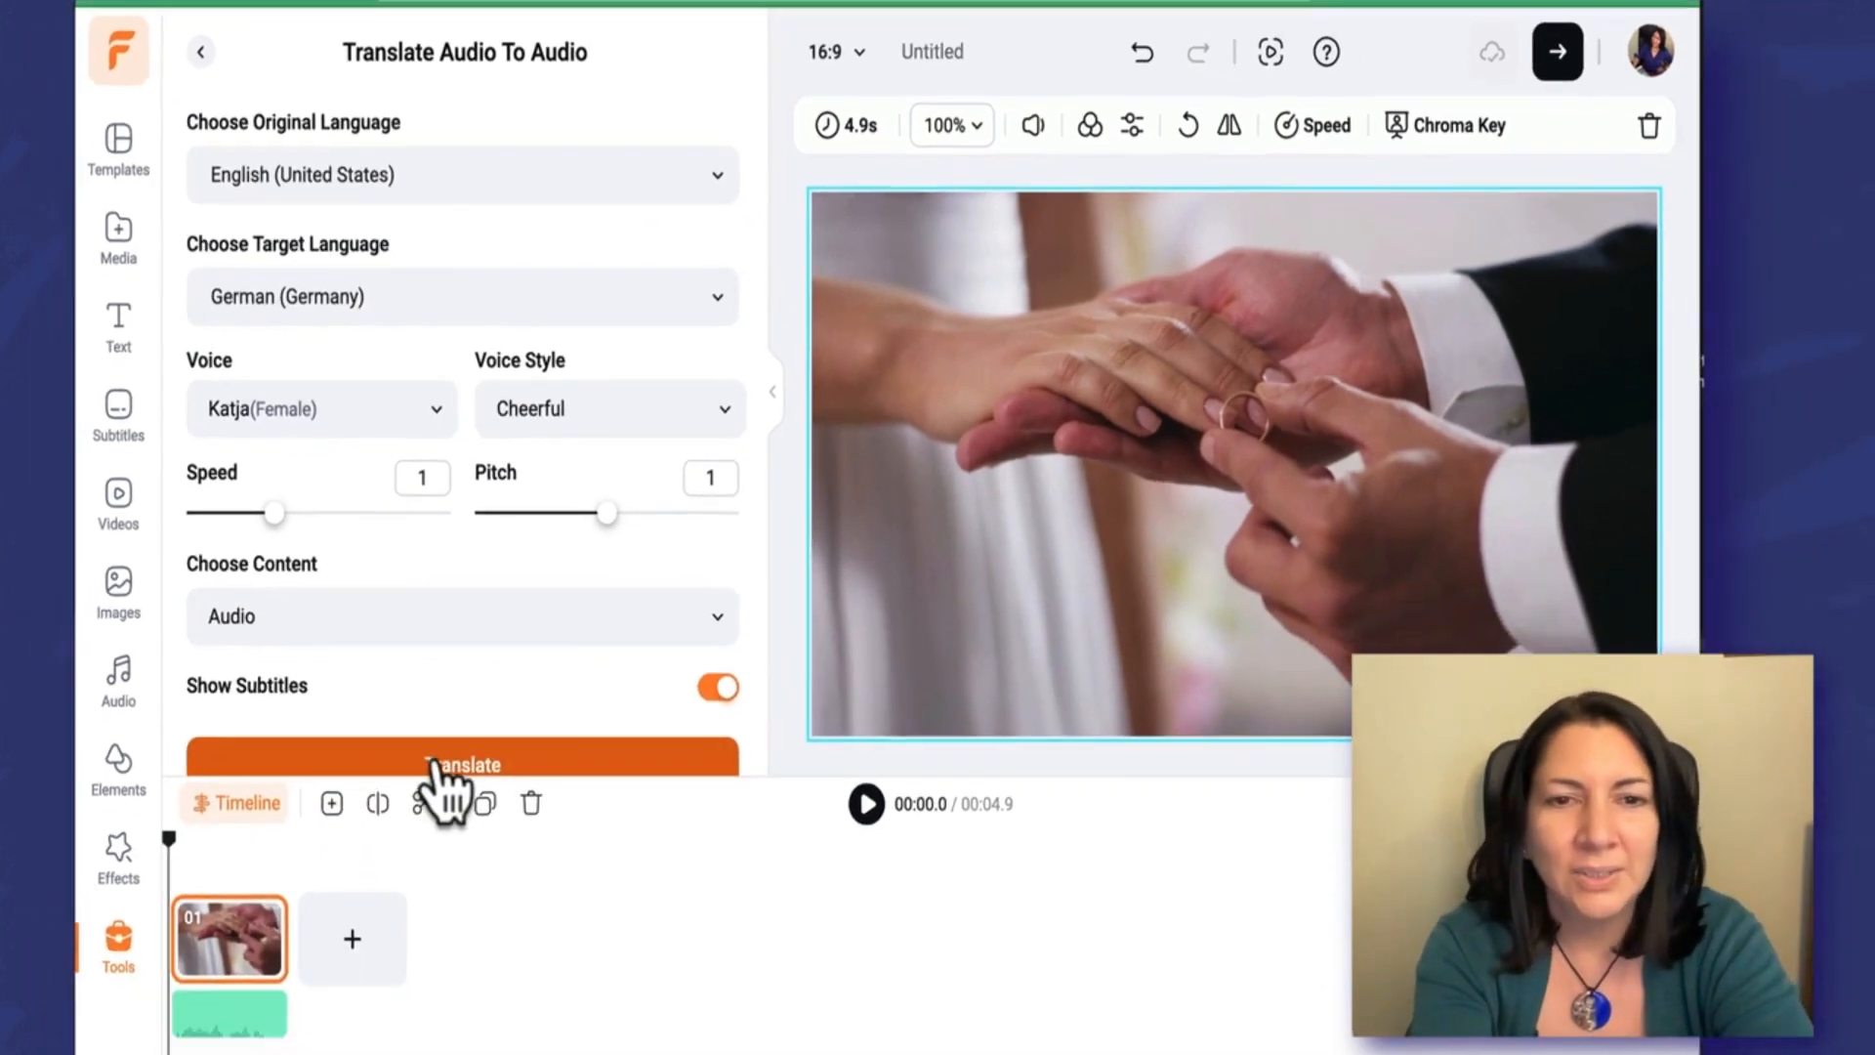
{"action": "left_click", "coordinate": [436, 766]}
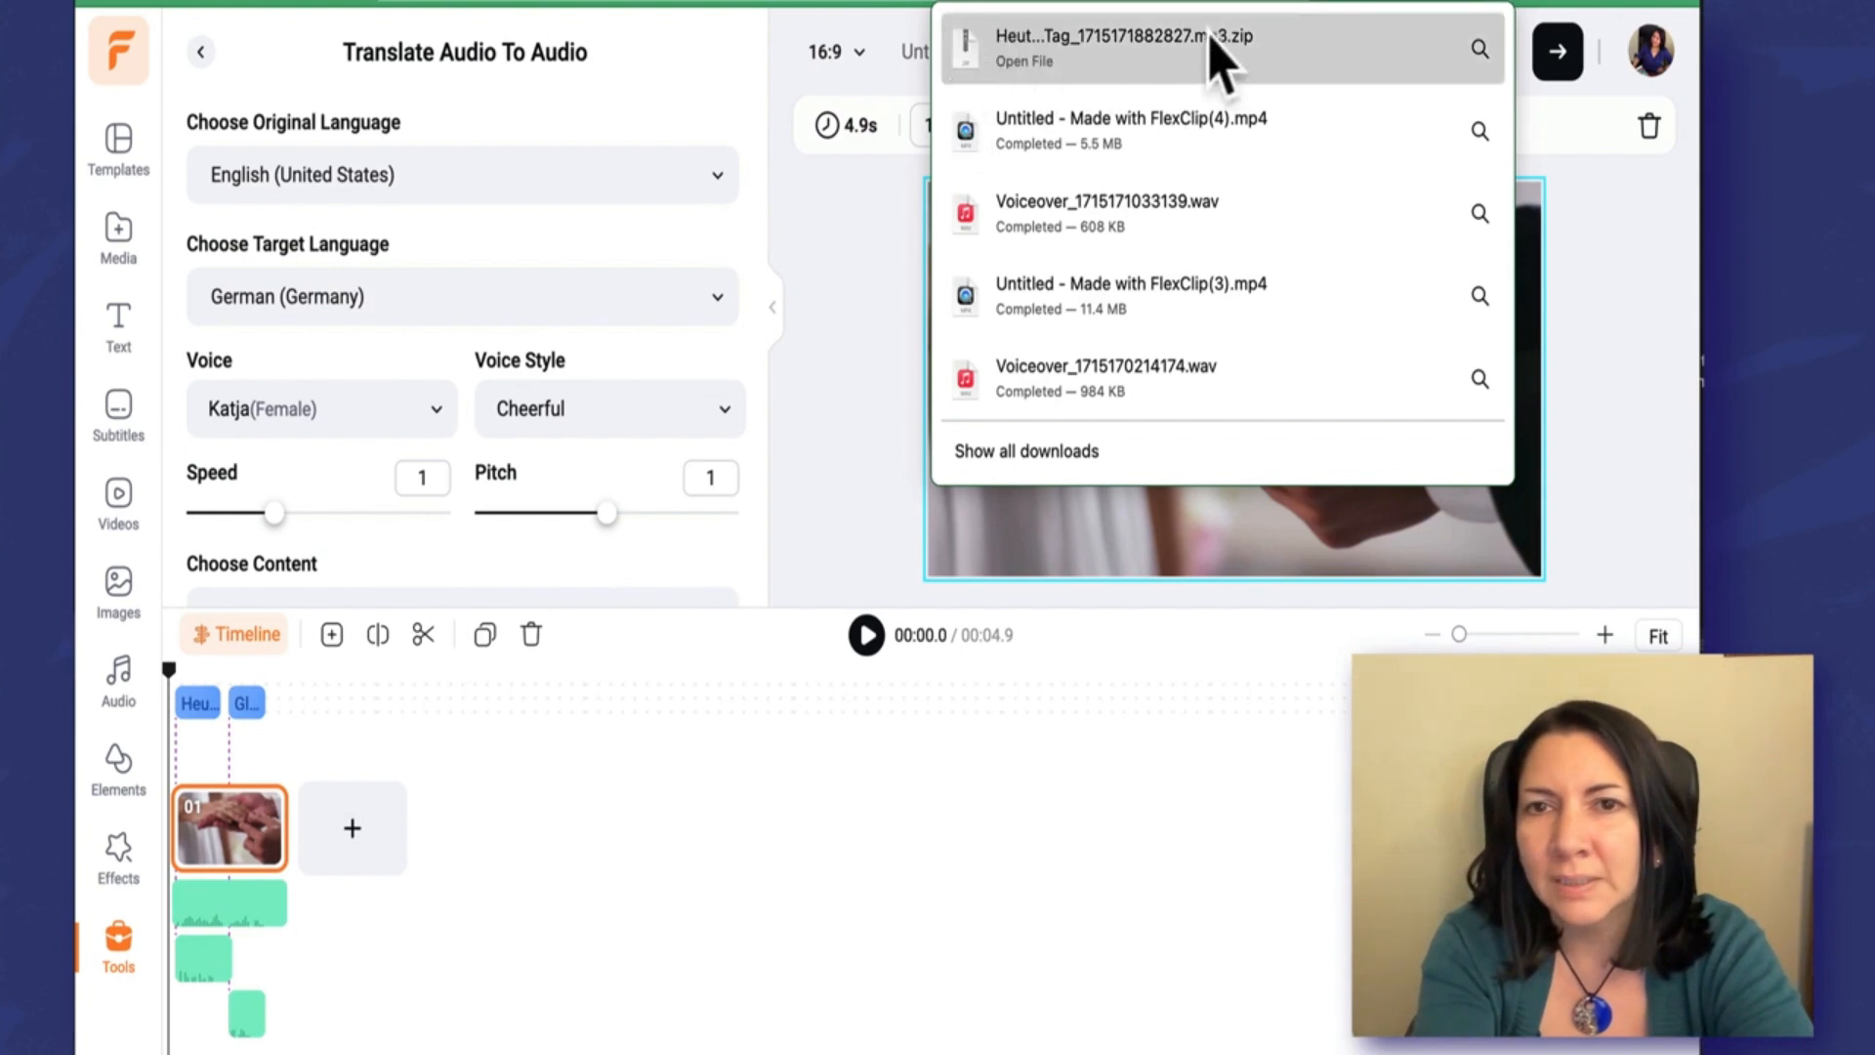
Step: Dismiss the downloads list and play the German voiceover and subtitles over the ring exchange scene
{"action": "left_click", "coordinate": [785, 85]}
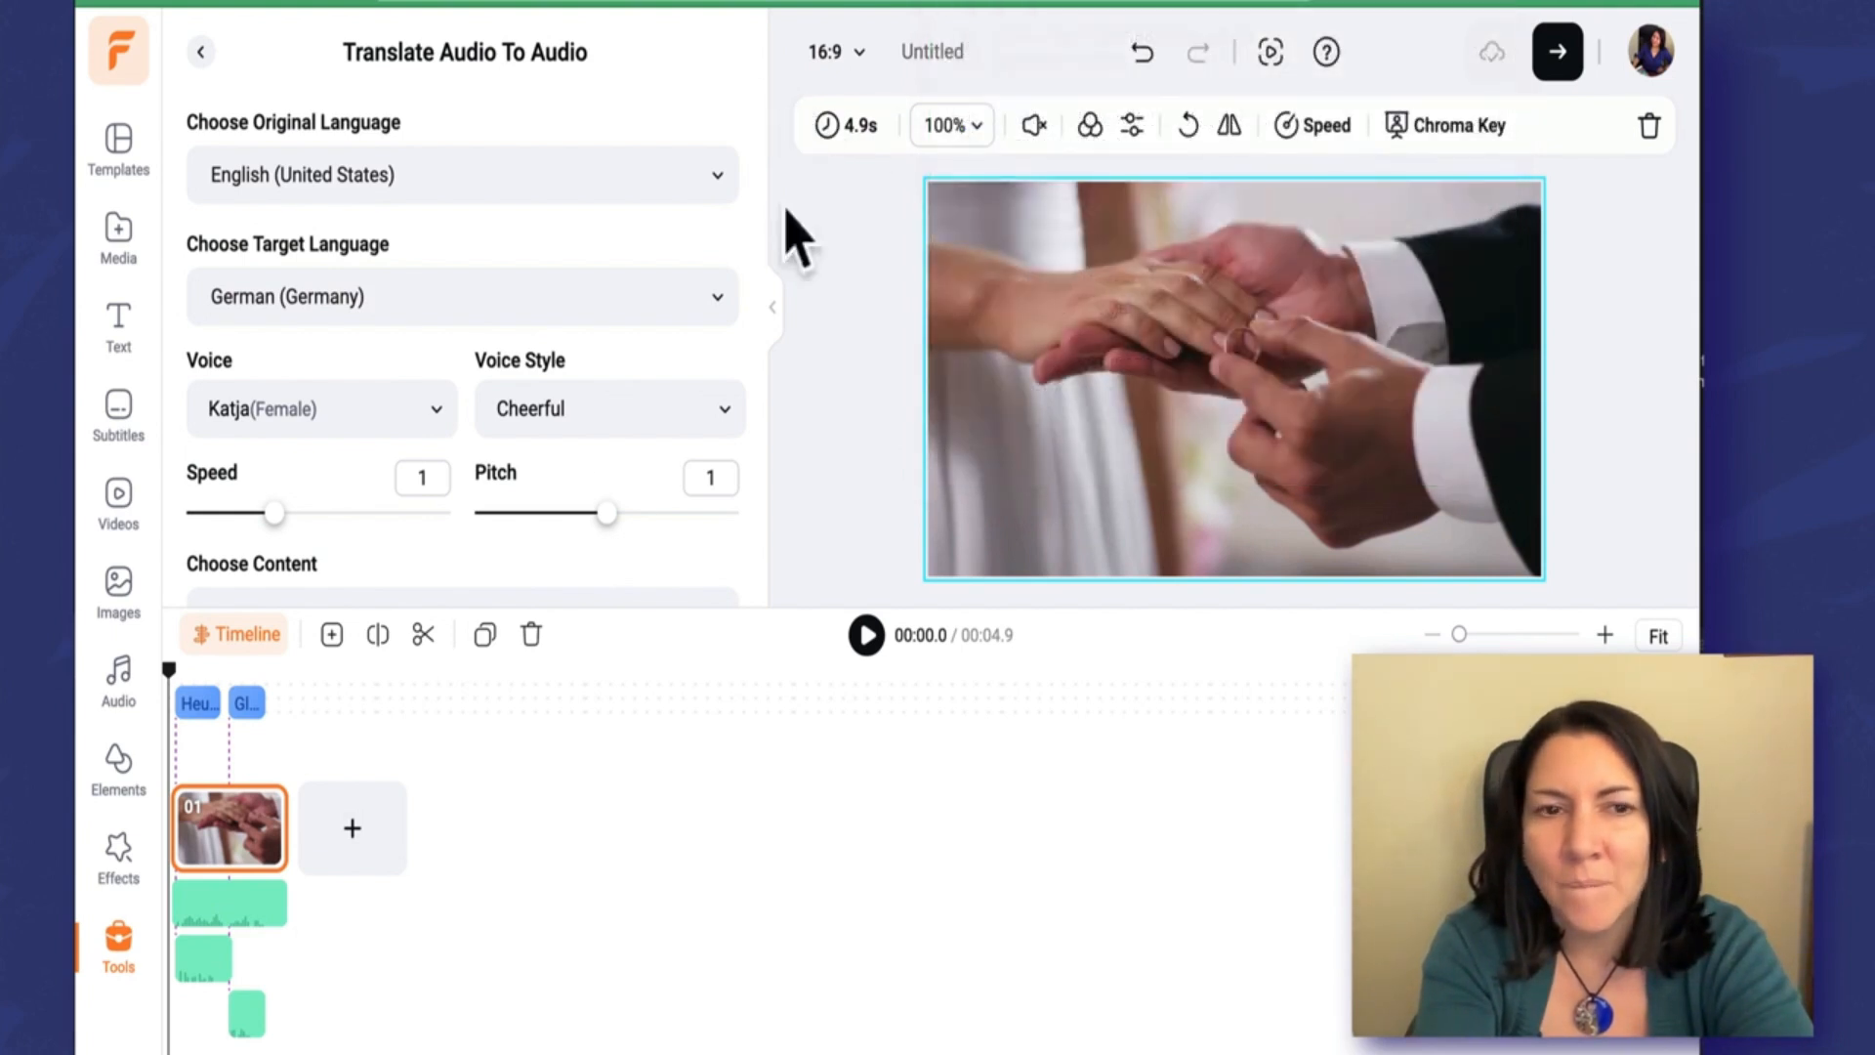
{"action": "left_click", "coordinate": [866, 637]}
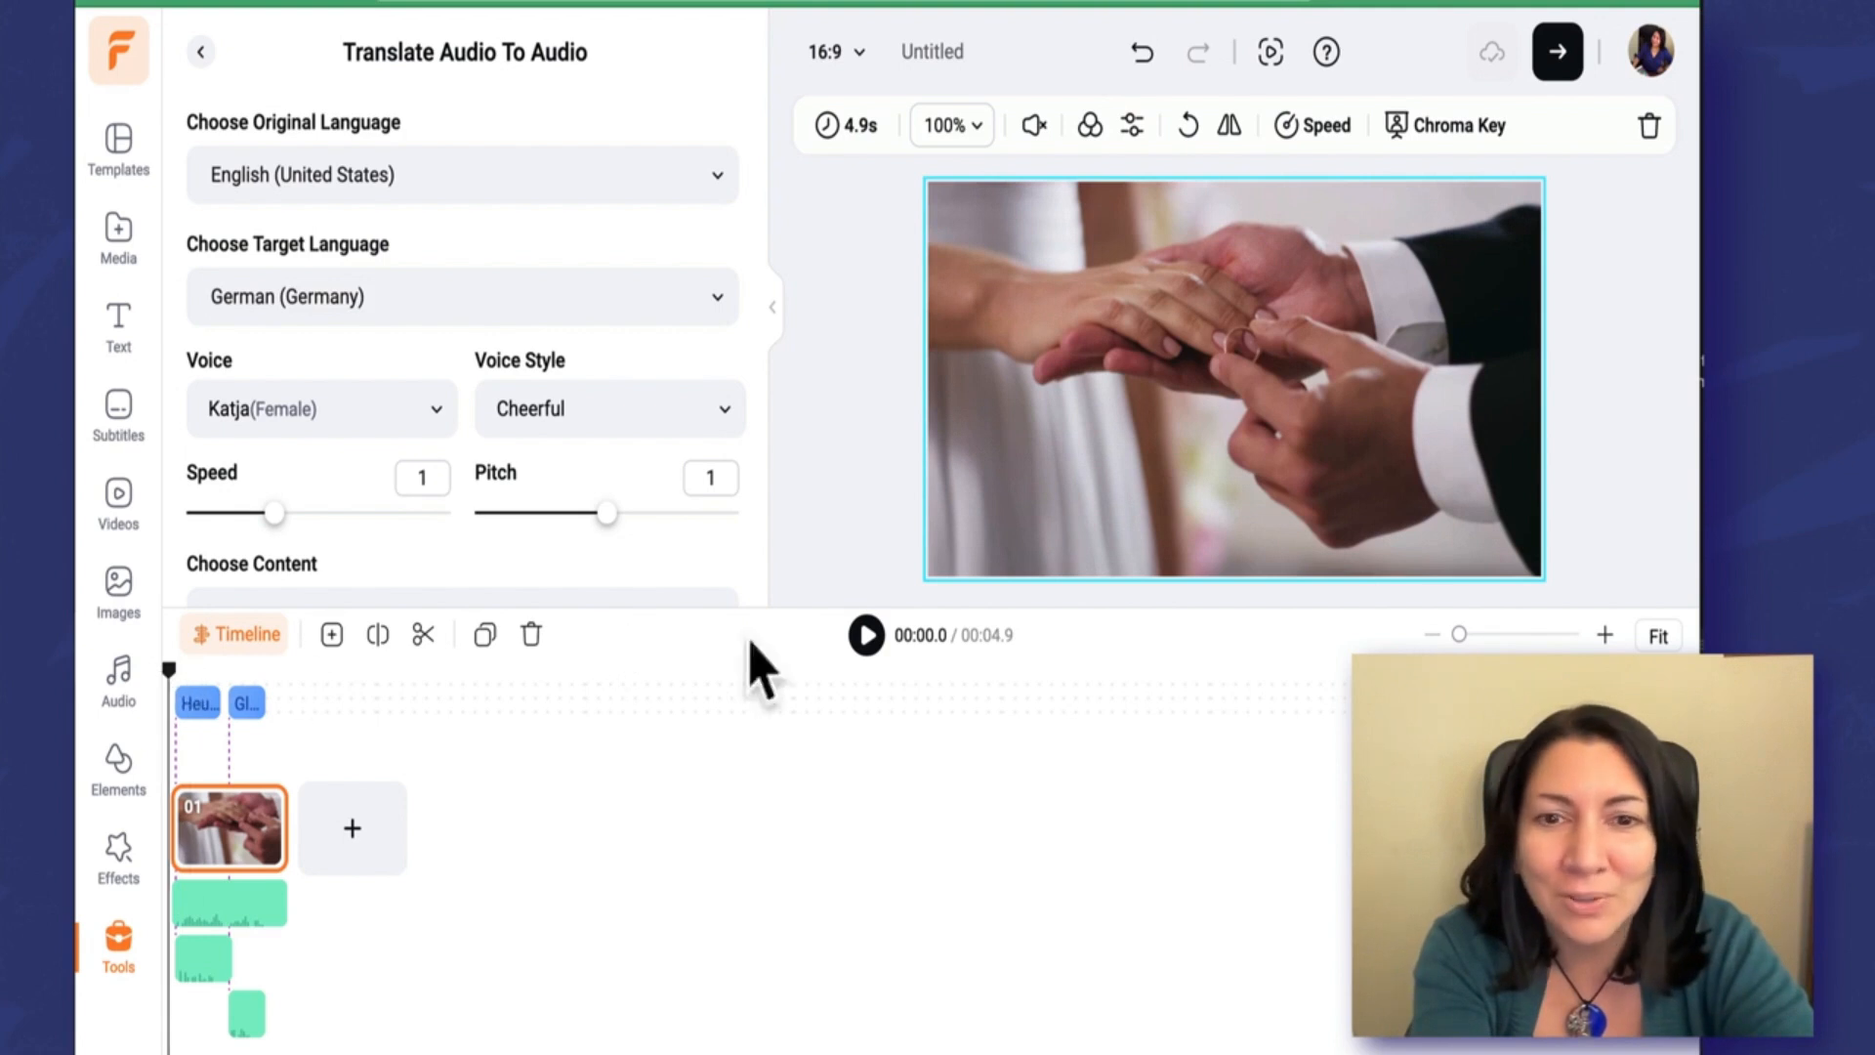
{"action": "left_click", "coordinate": [865, 637]}
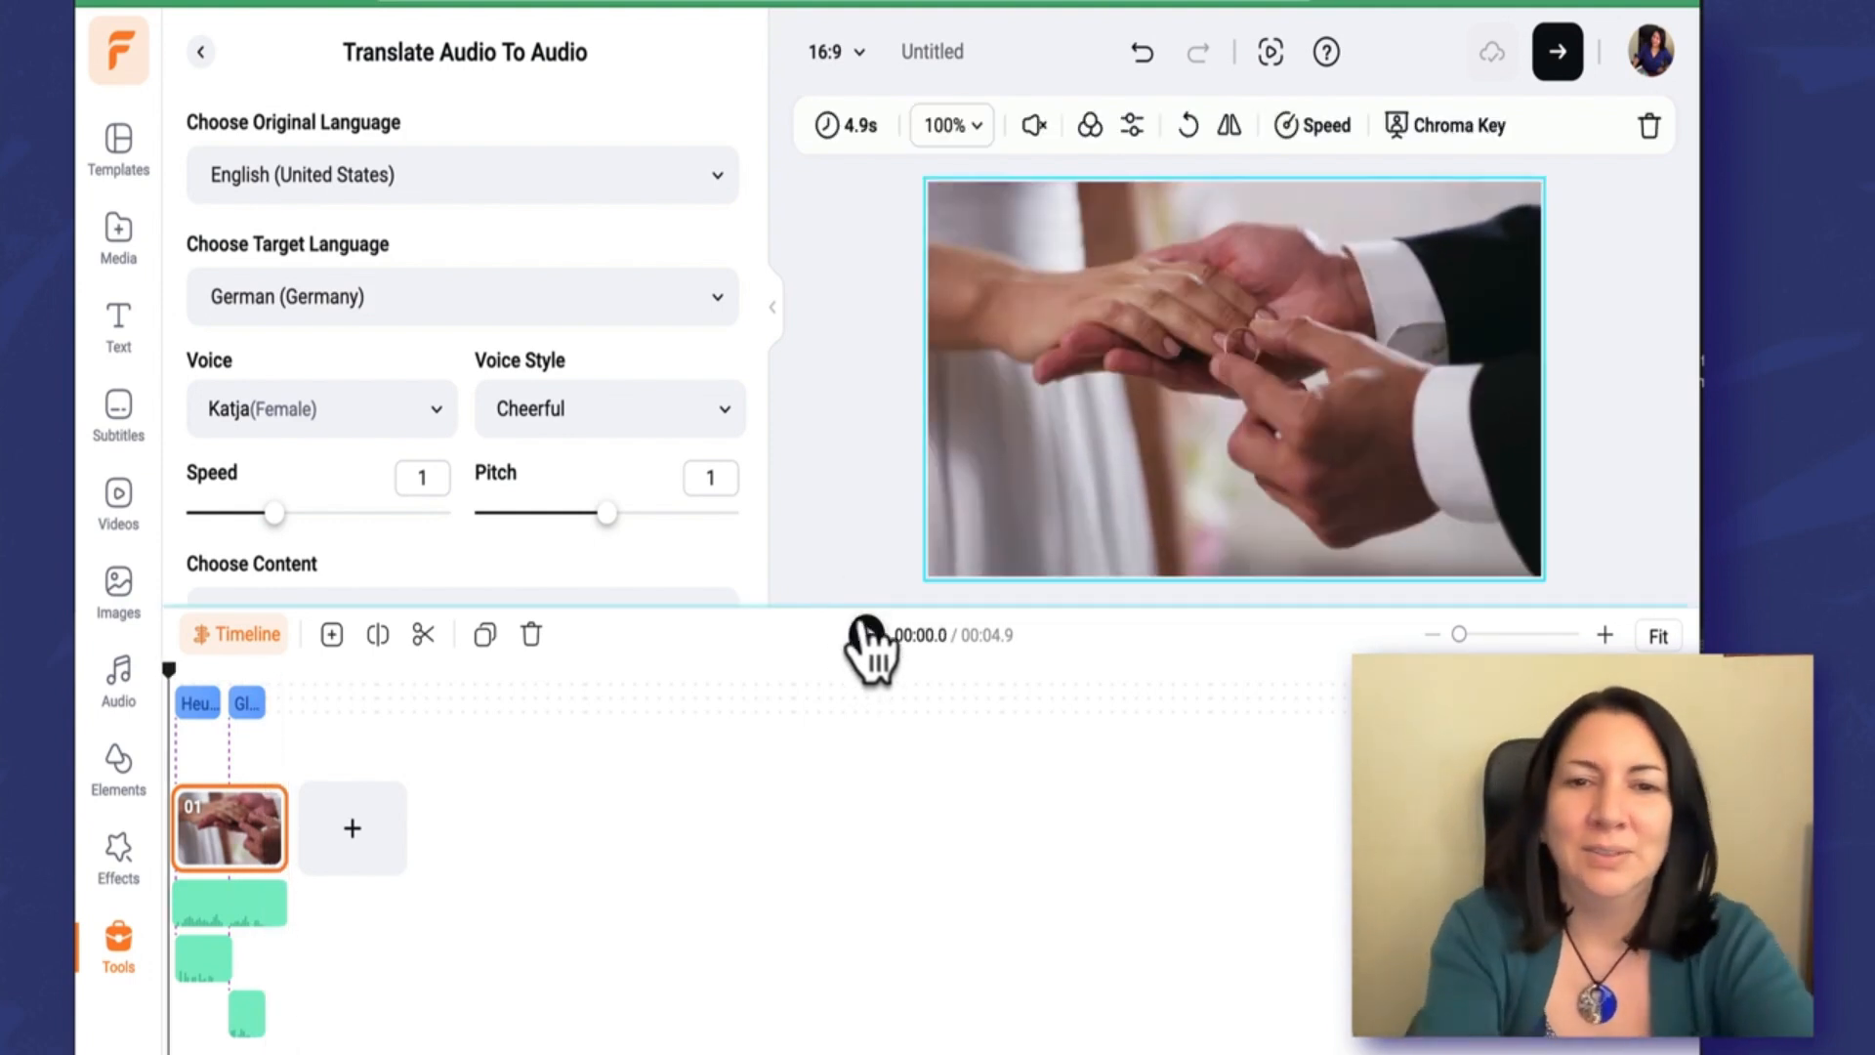
{"action": "mouse_move", "coordinate": [173, 680]}
{"action": "left_mouse_down"}
{"action": "mouse_move", "coordinate": [255, 686]}
{"action": "mouse_move", "coordinate": [184, 686]}
{"action": "left_mouse_up"}
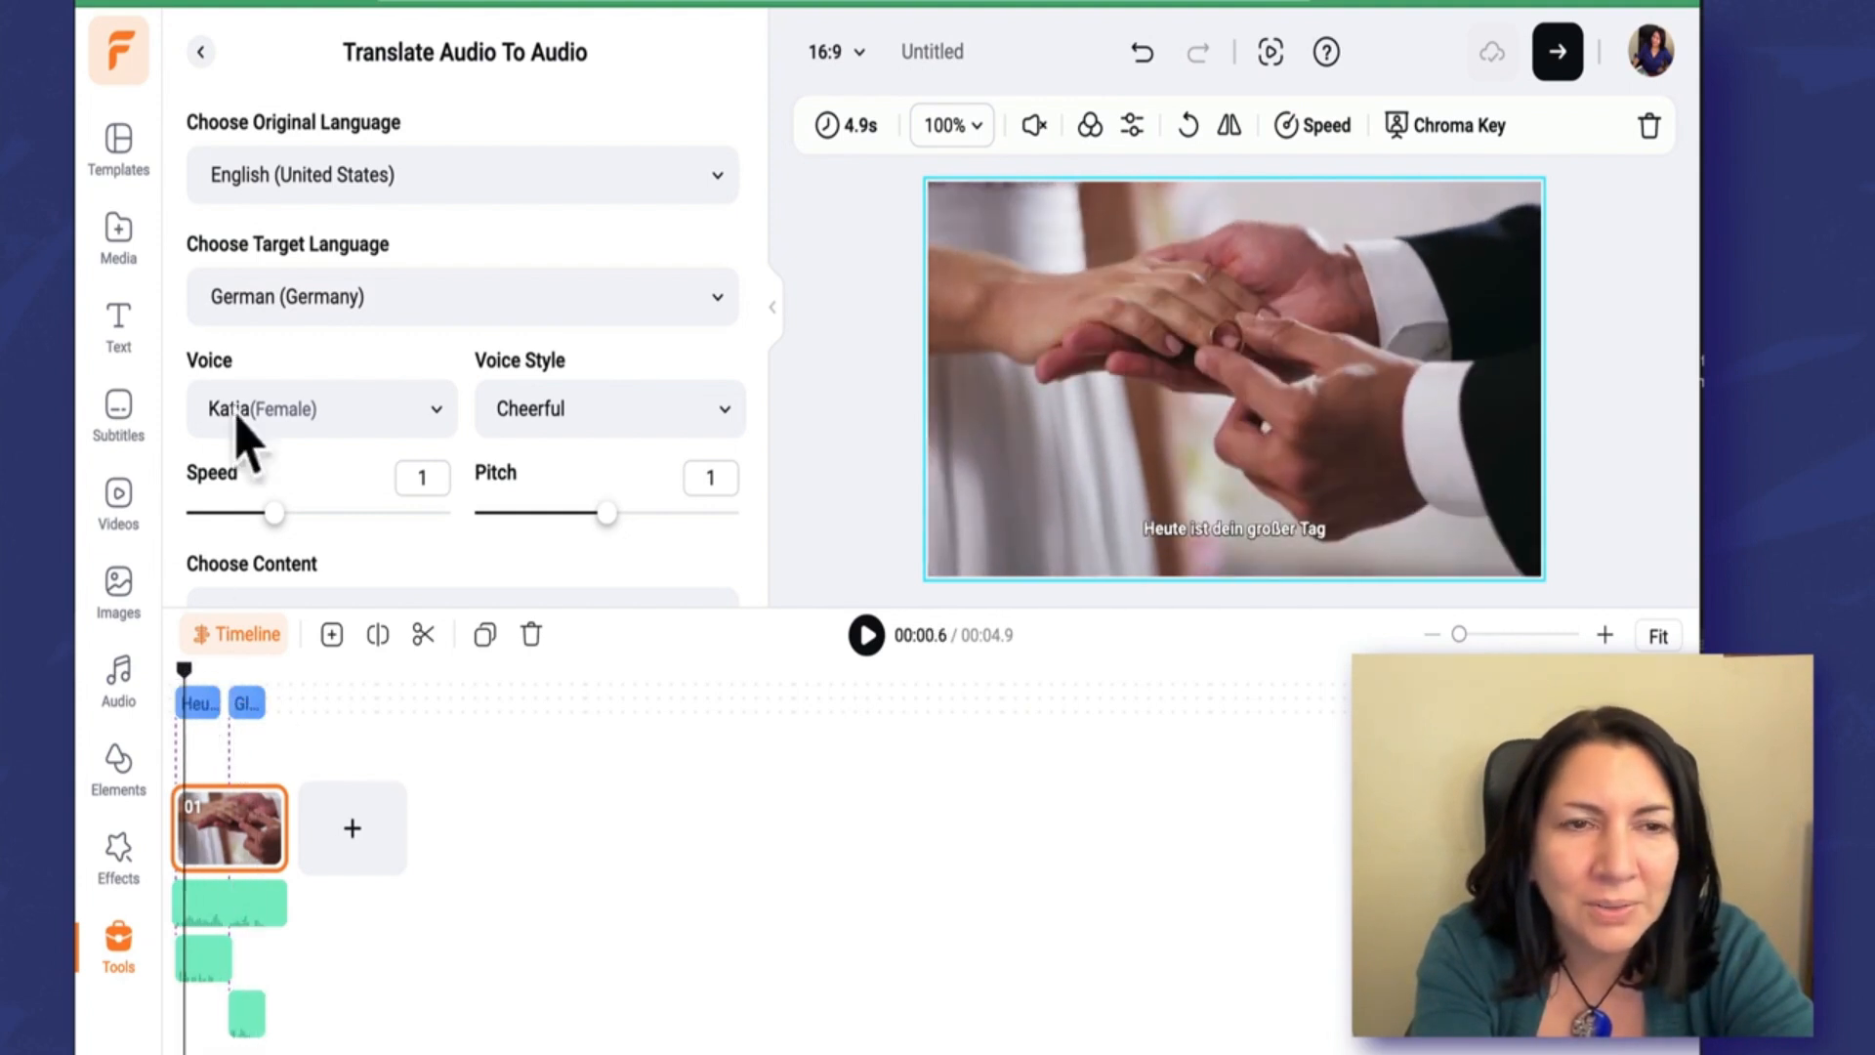
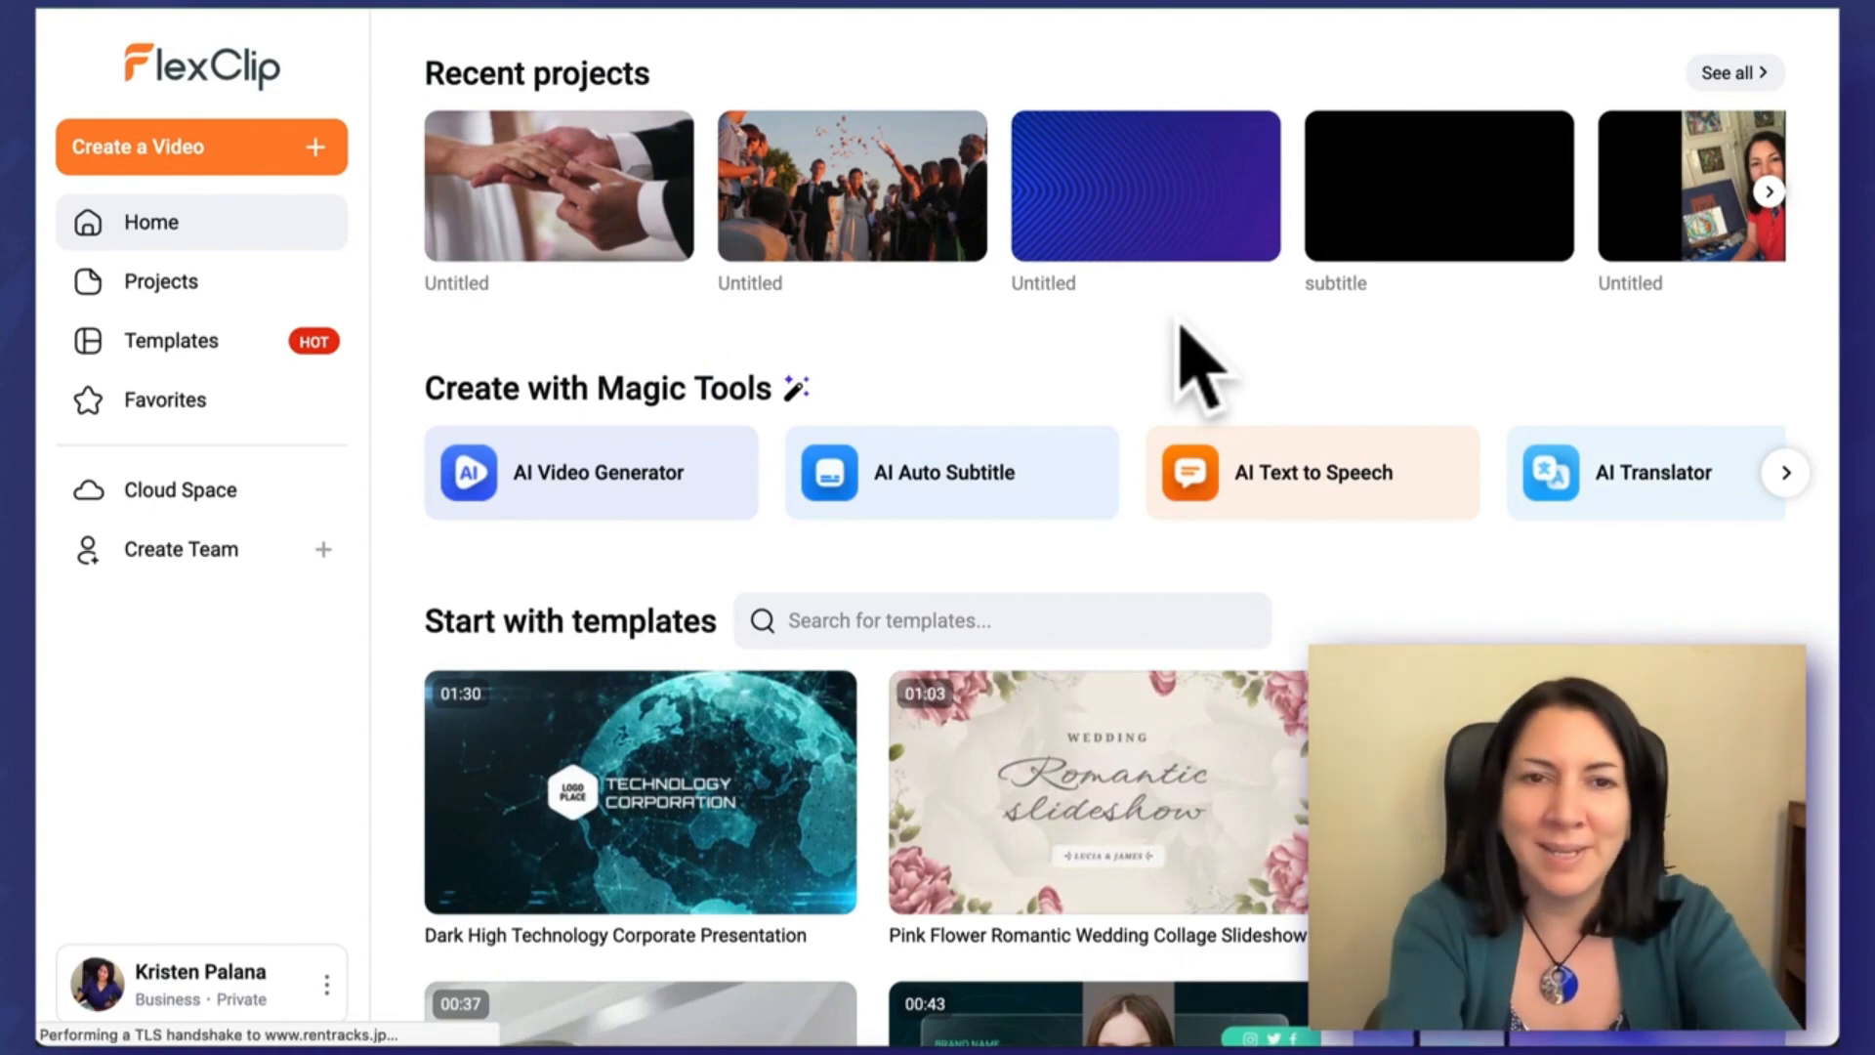
Step: Create a new blank 16:9 video project without importing any media
{"action": "left_click", "coordinate": [209, 147]}
{"action": "left_click", "coordinate": [226, 288]}
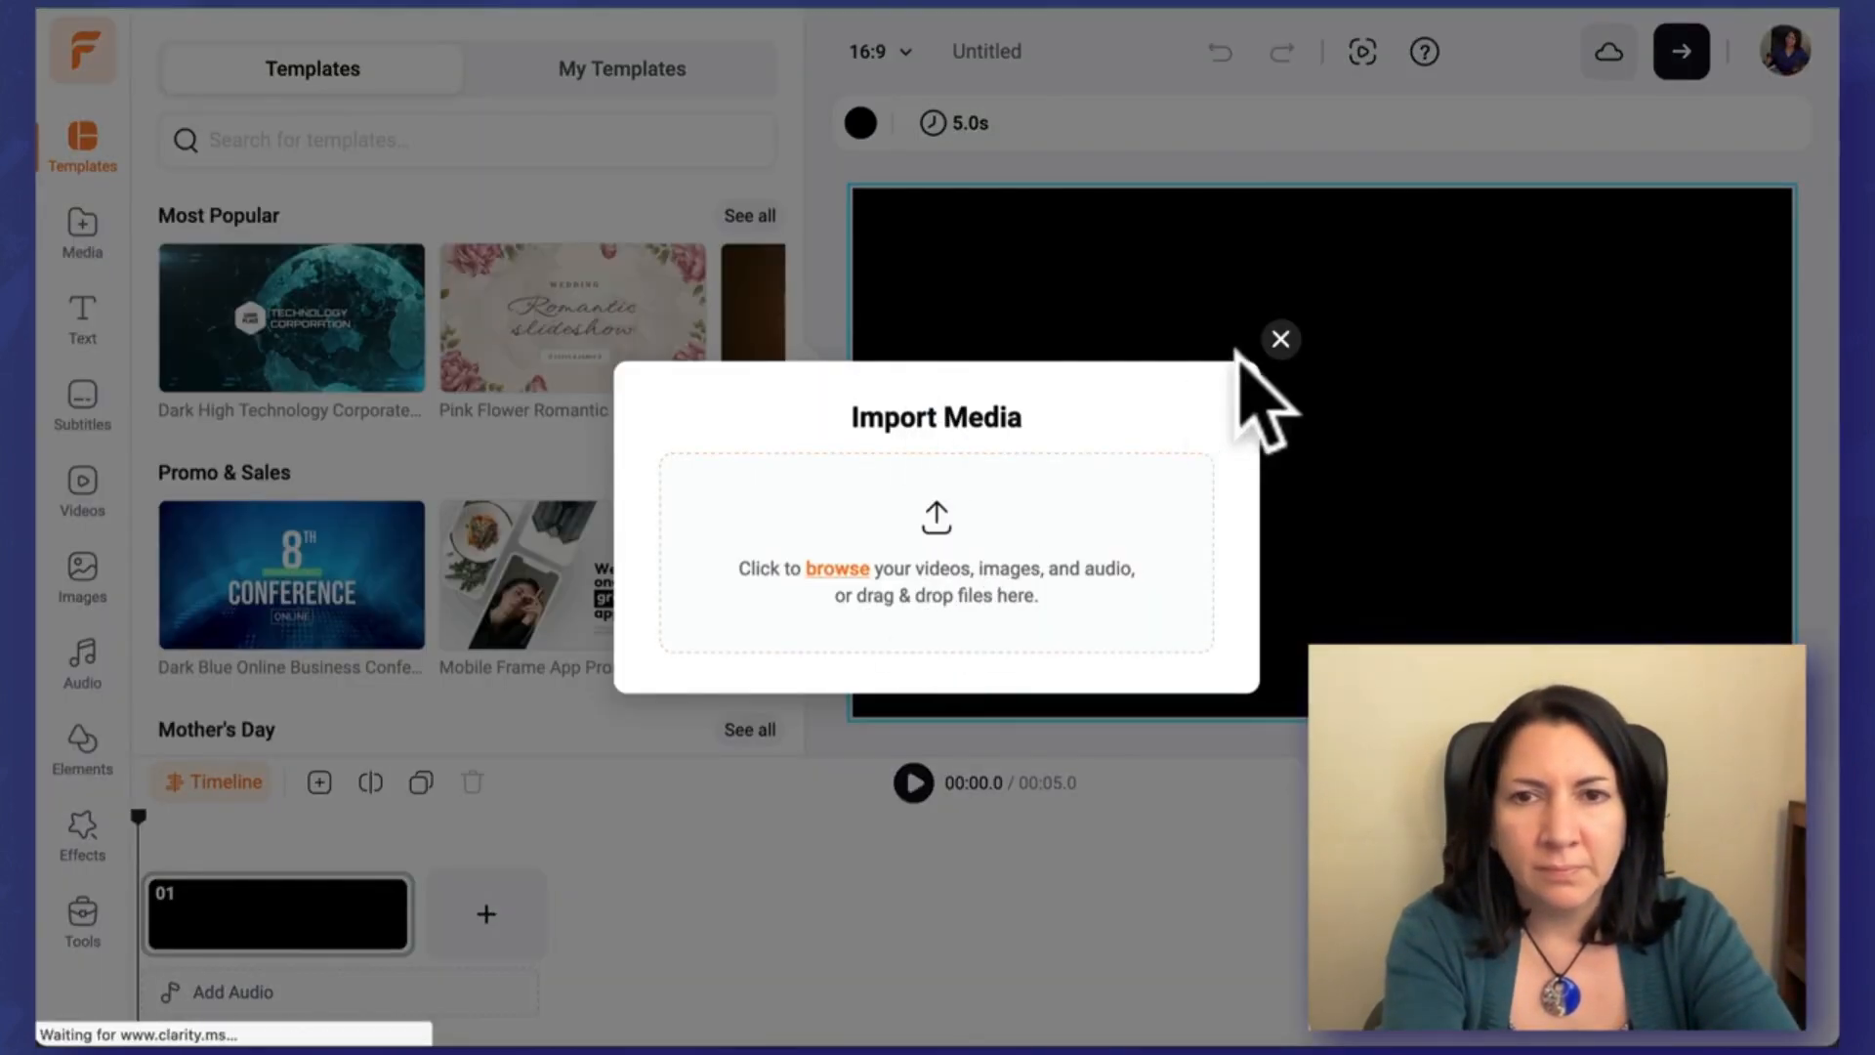
{"action": "left_click", "coordinate": [1280, 339]}
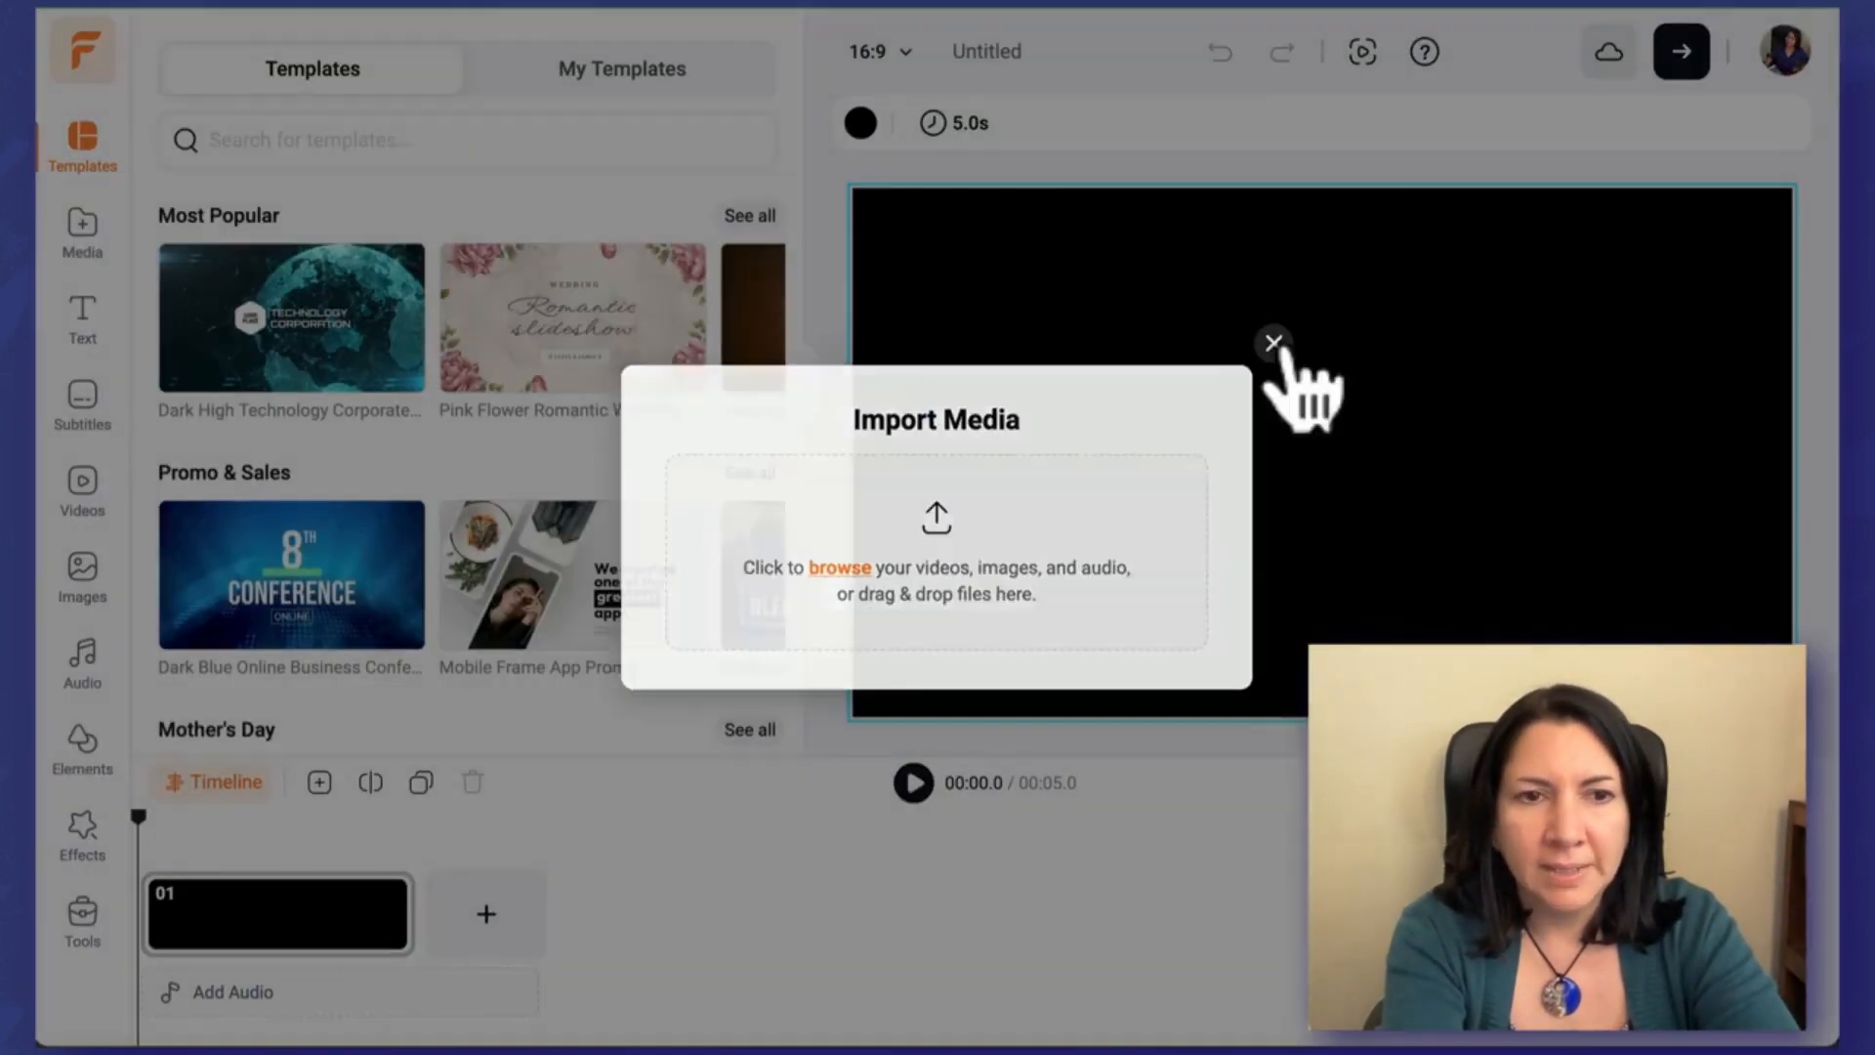
Step: Place the 17-second business meeting video in scene 1, add the 14-second skyline handshake video as scene 2, and return the playhead near the start
{"action": "left_click", "coordinate": [82, 493]}
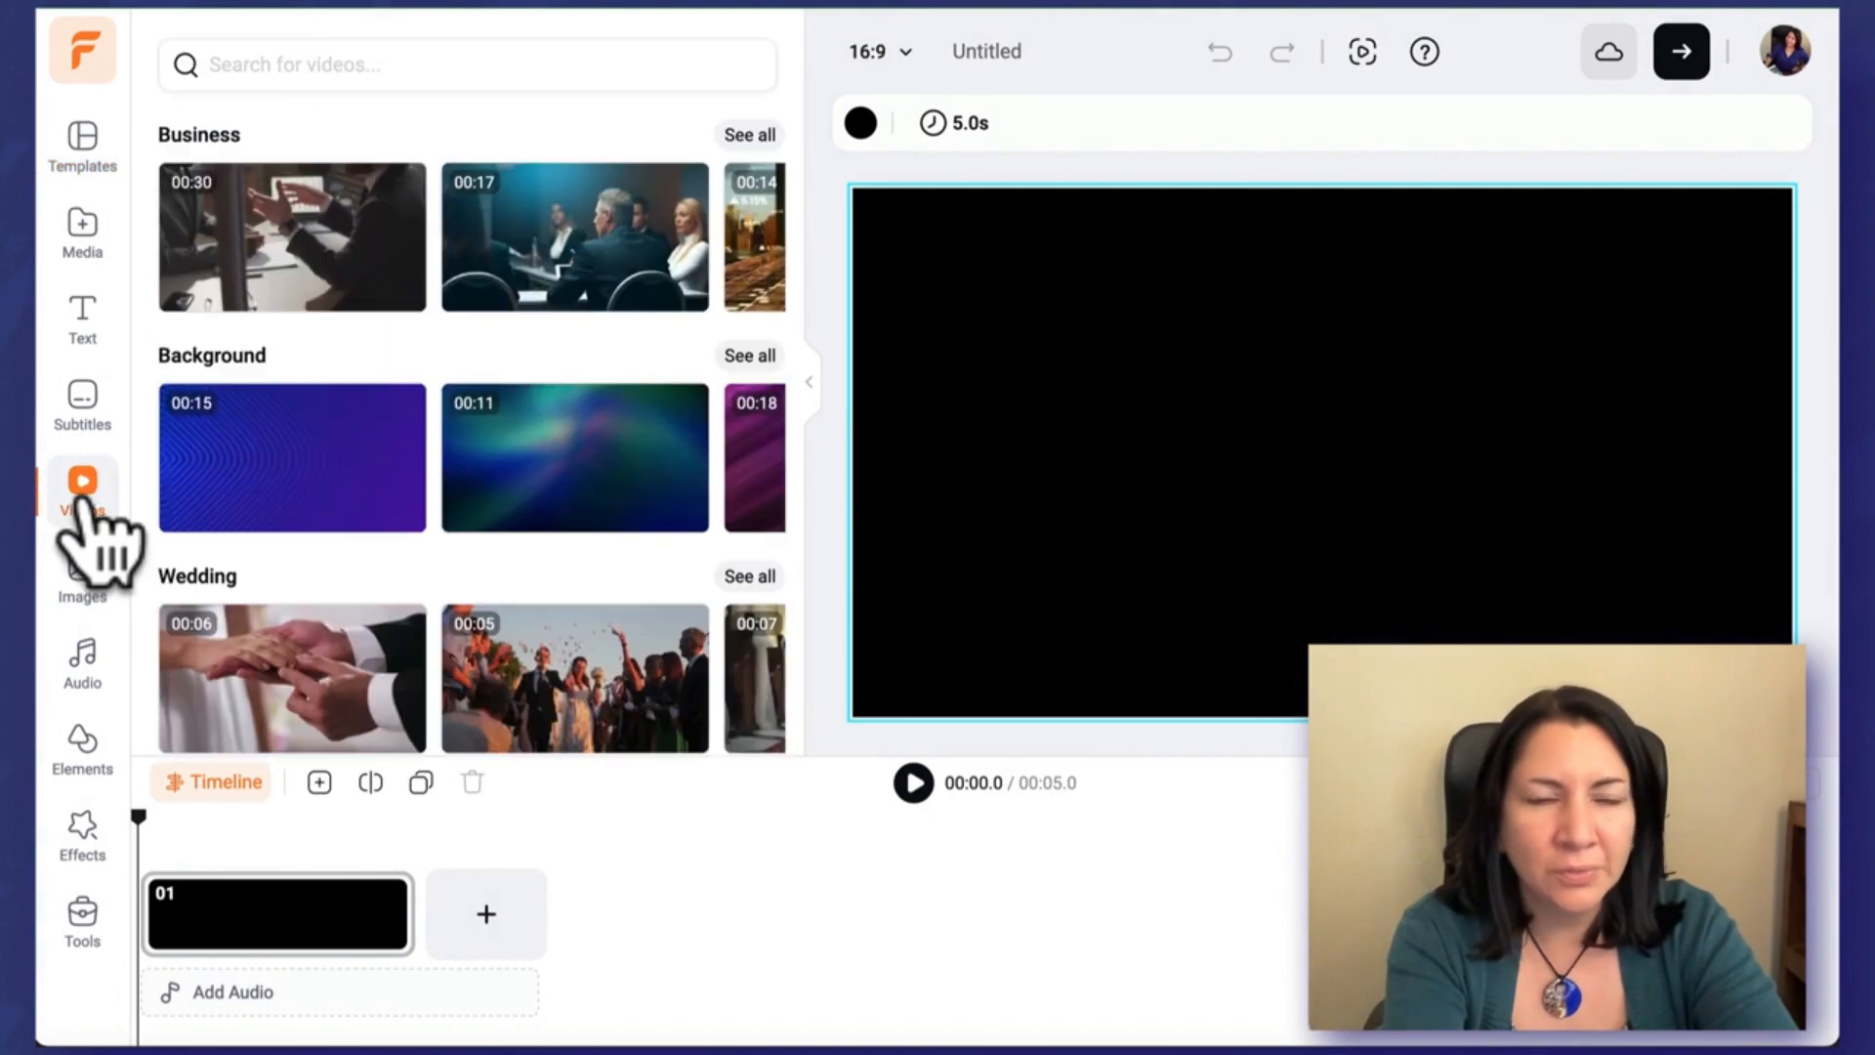
{"action": "left_click_drag", "start_coordinate": [552, 279], "coordinate": [946, 377]}
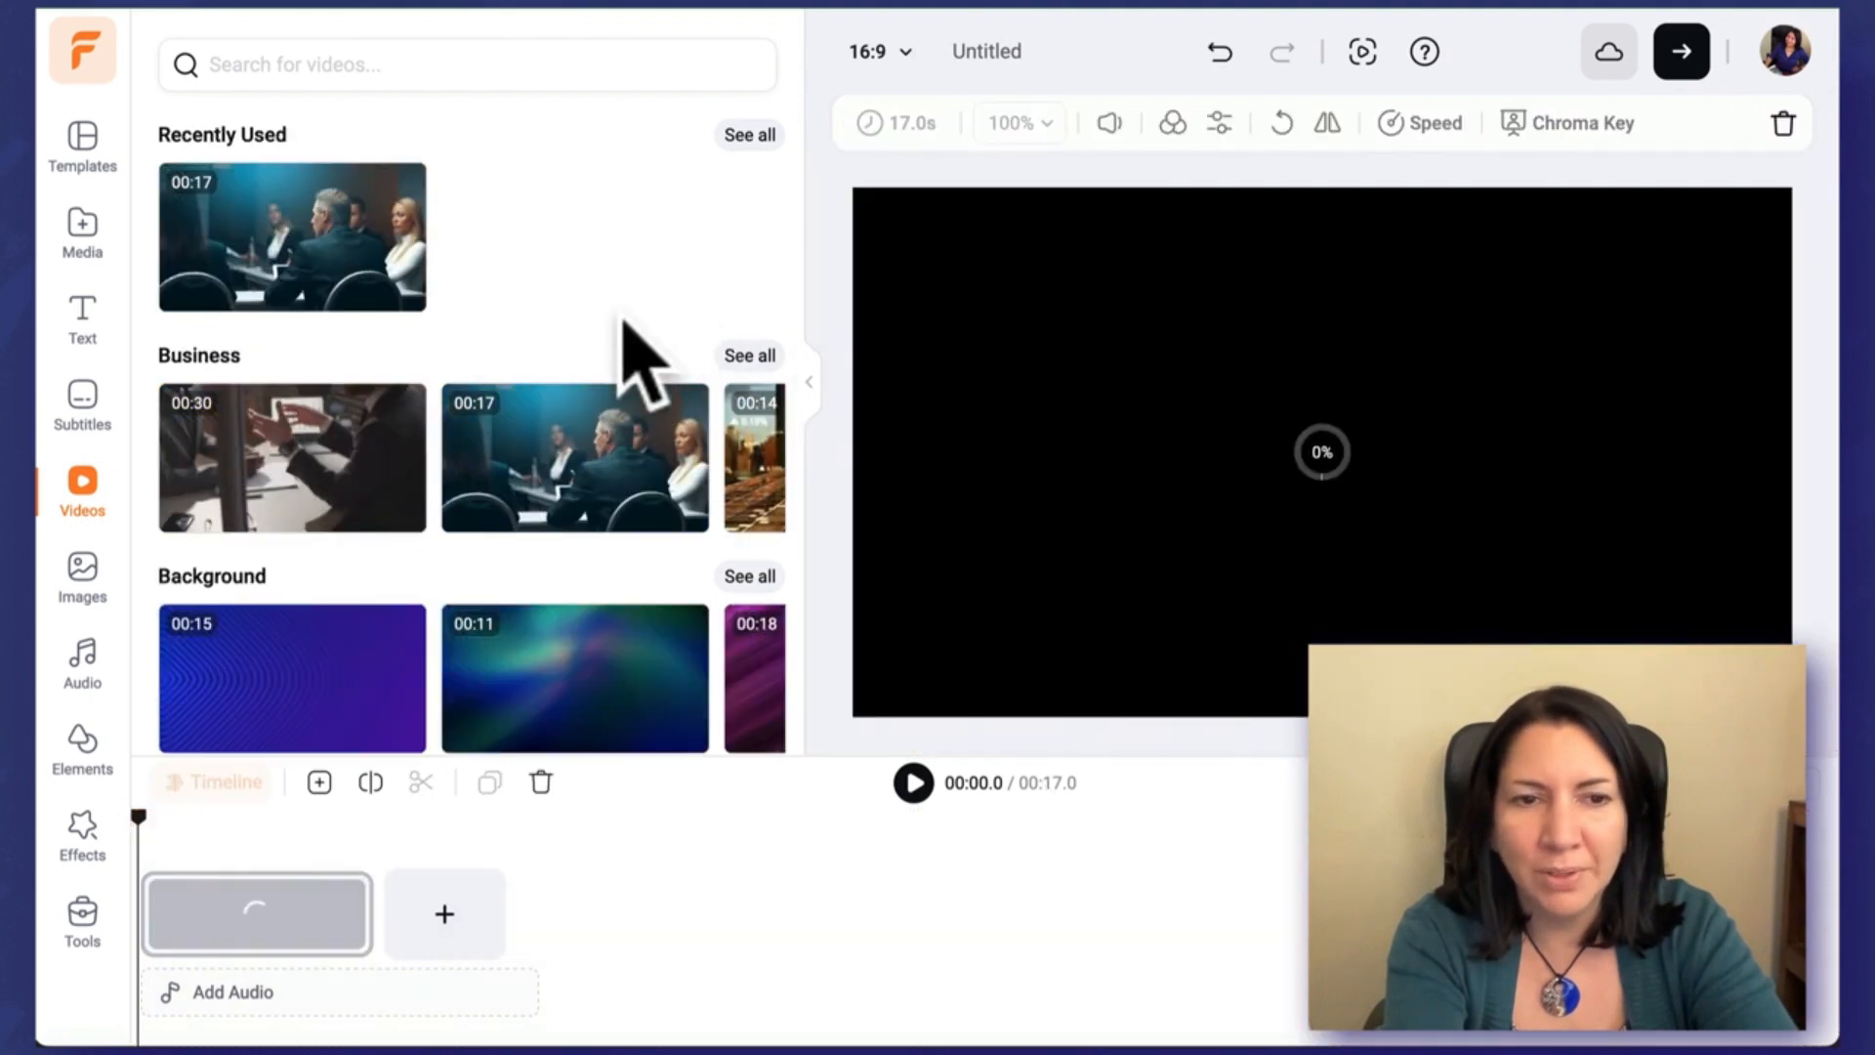
{"action": "left_click", "coordinate": [769, 459]}
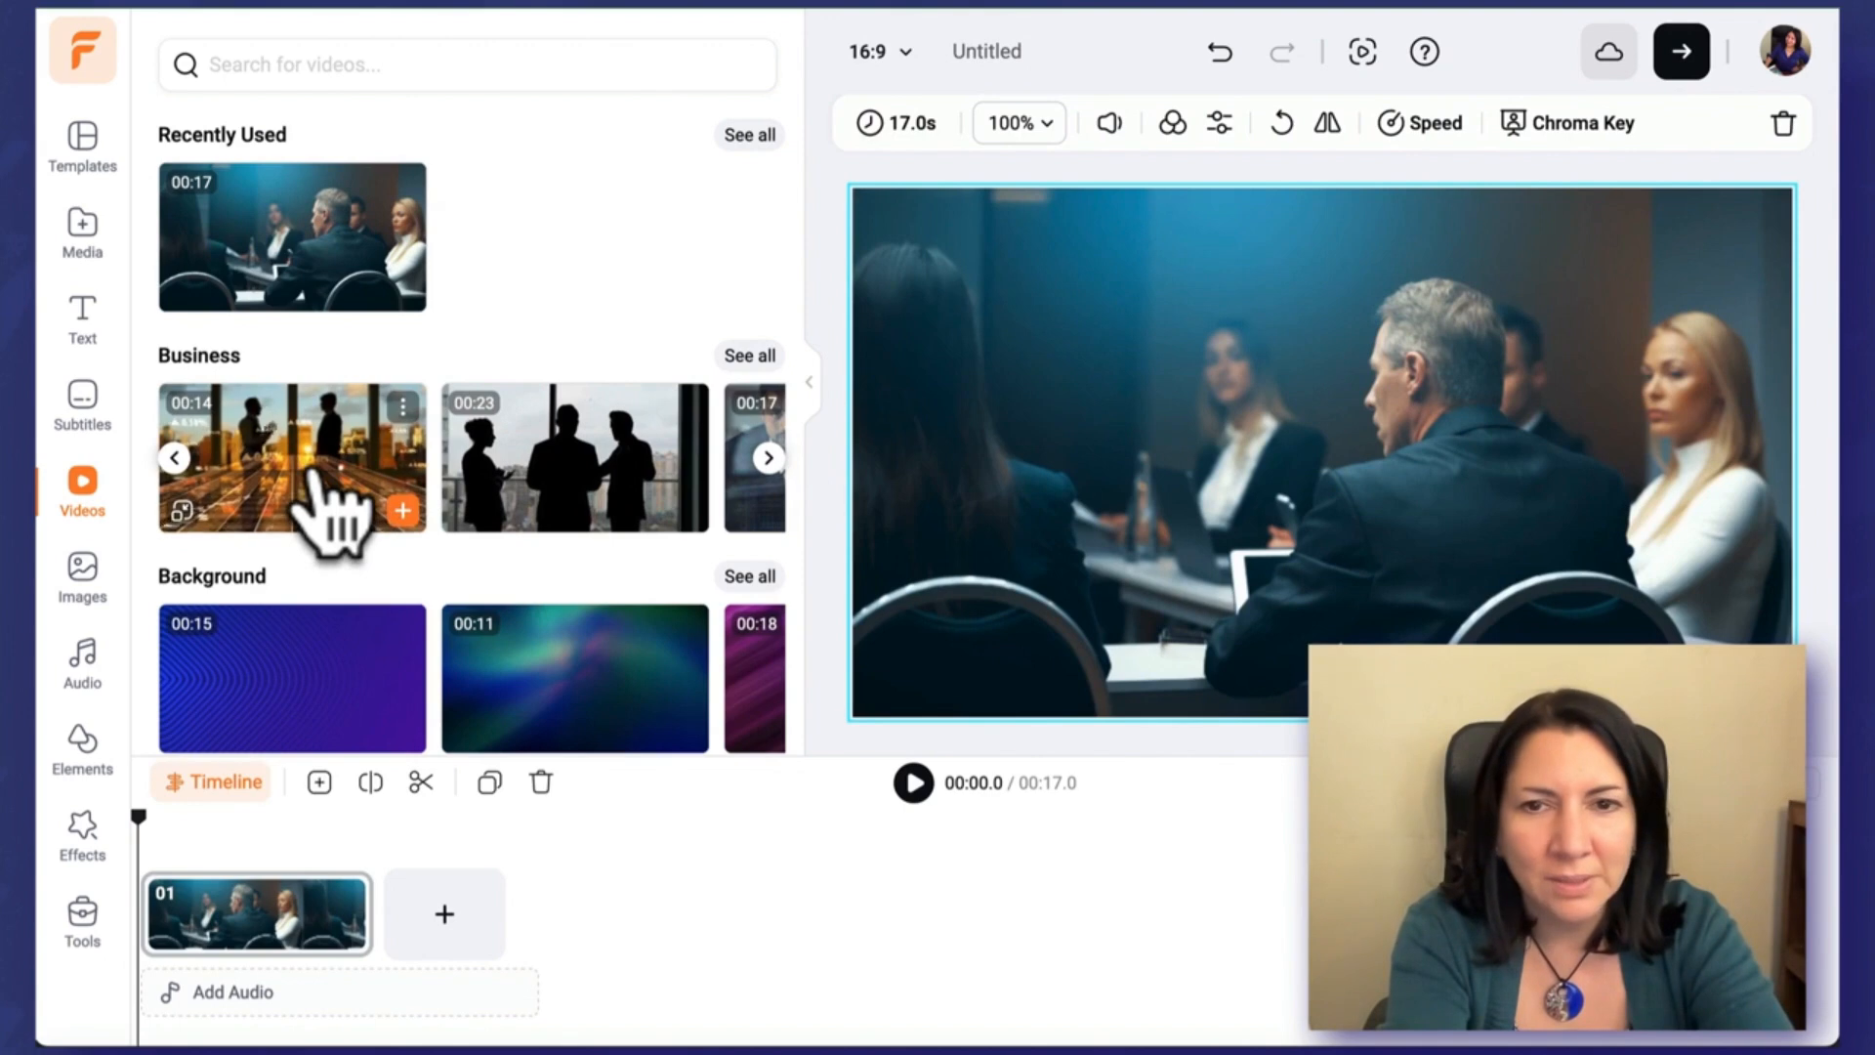
{"action": "left_click_drag", "start_coordinate": [313, 474], "coordinate": [479, 918]}
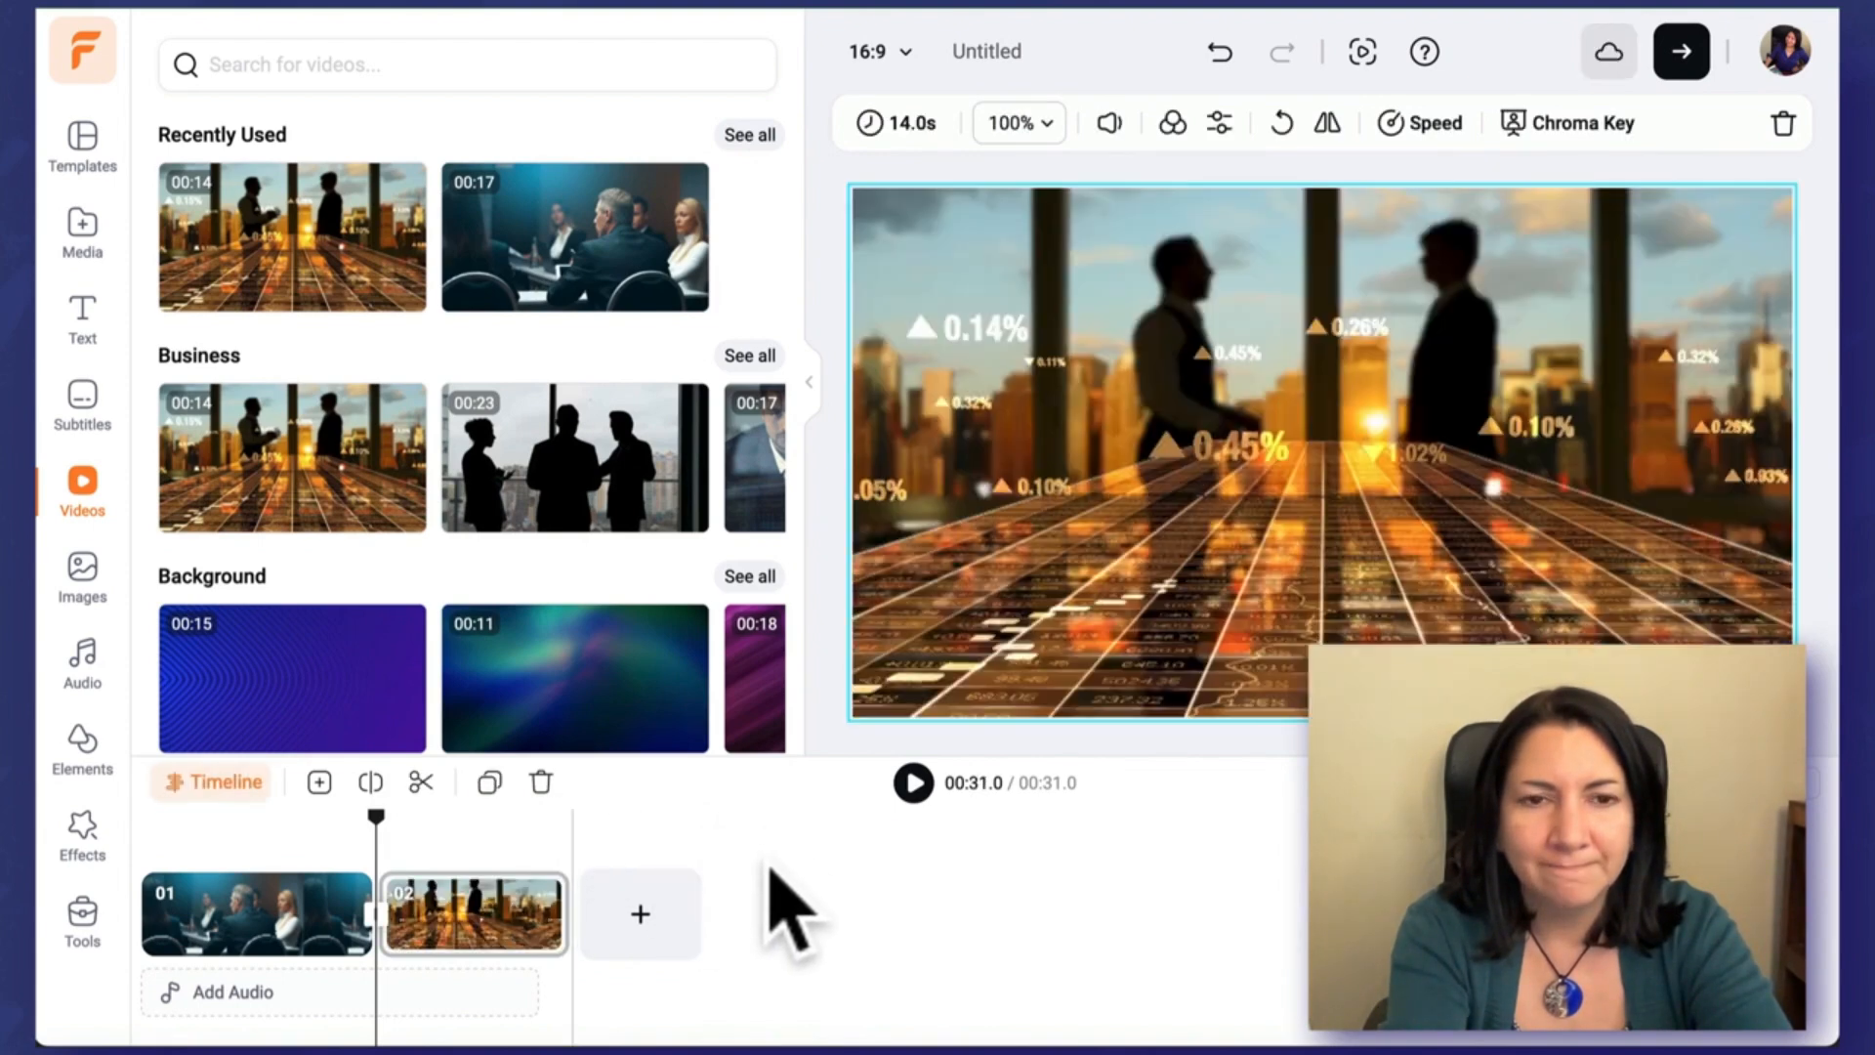
{"action": "left_click_drag", "start_coordinate": [376, 825], "coordinate": [159, 858]}
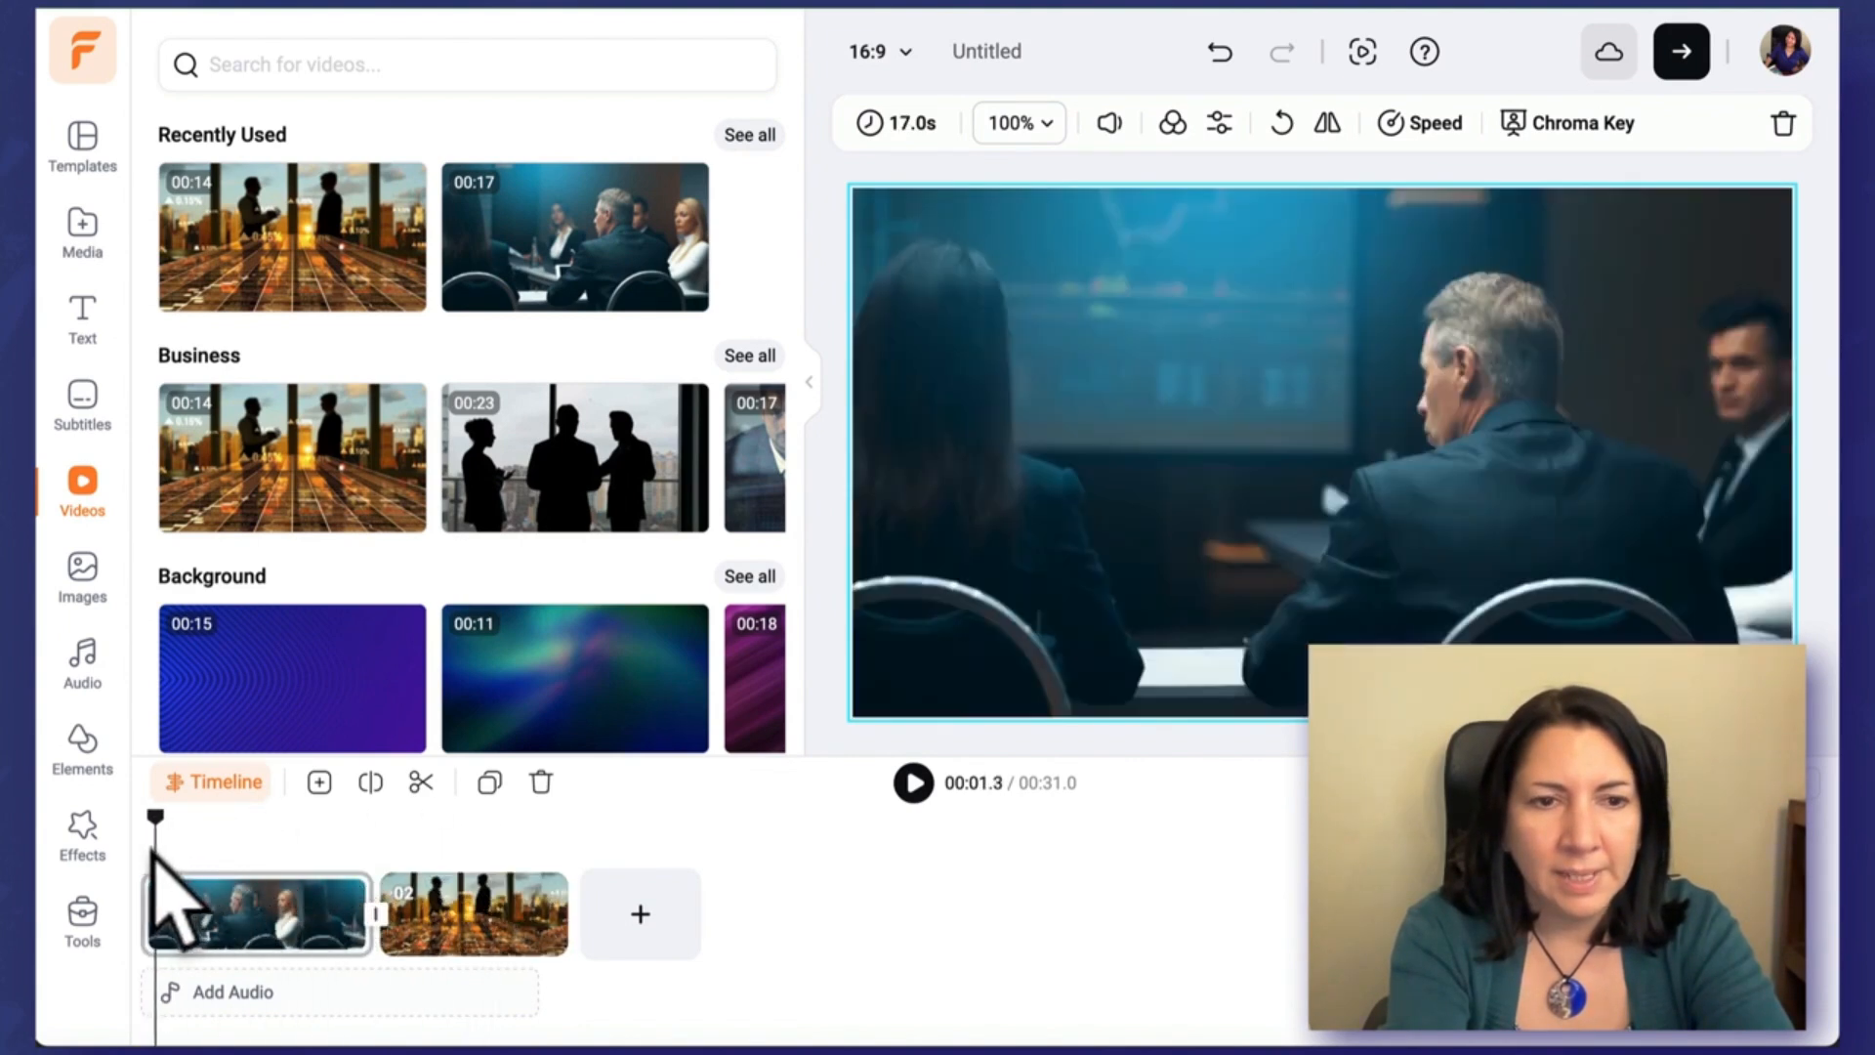
{"action": "left_click", "coordinate": [82, 919]}
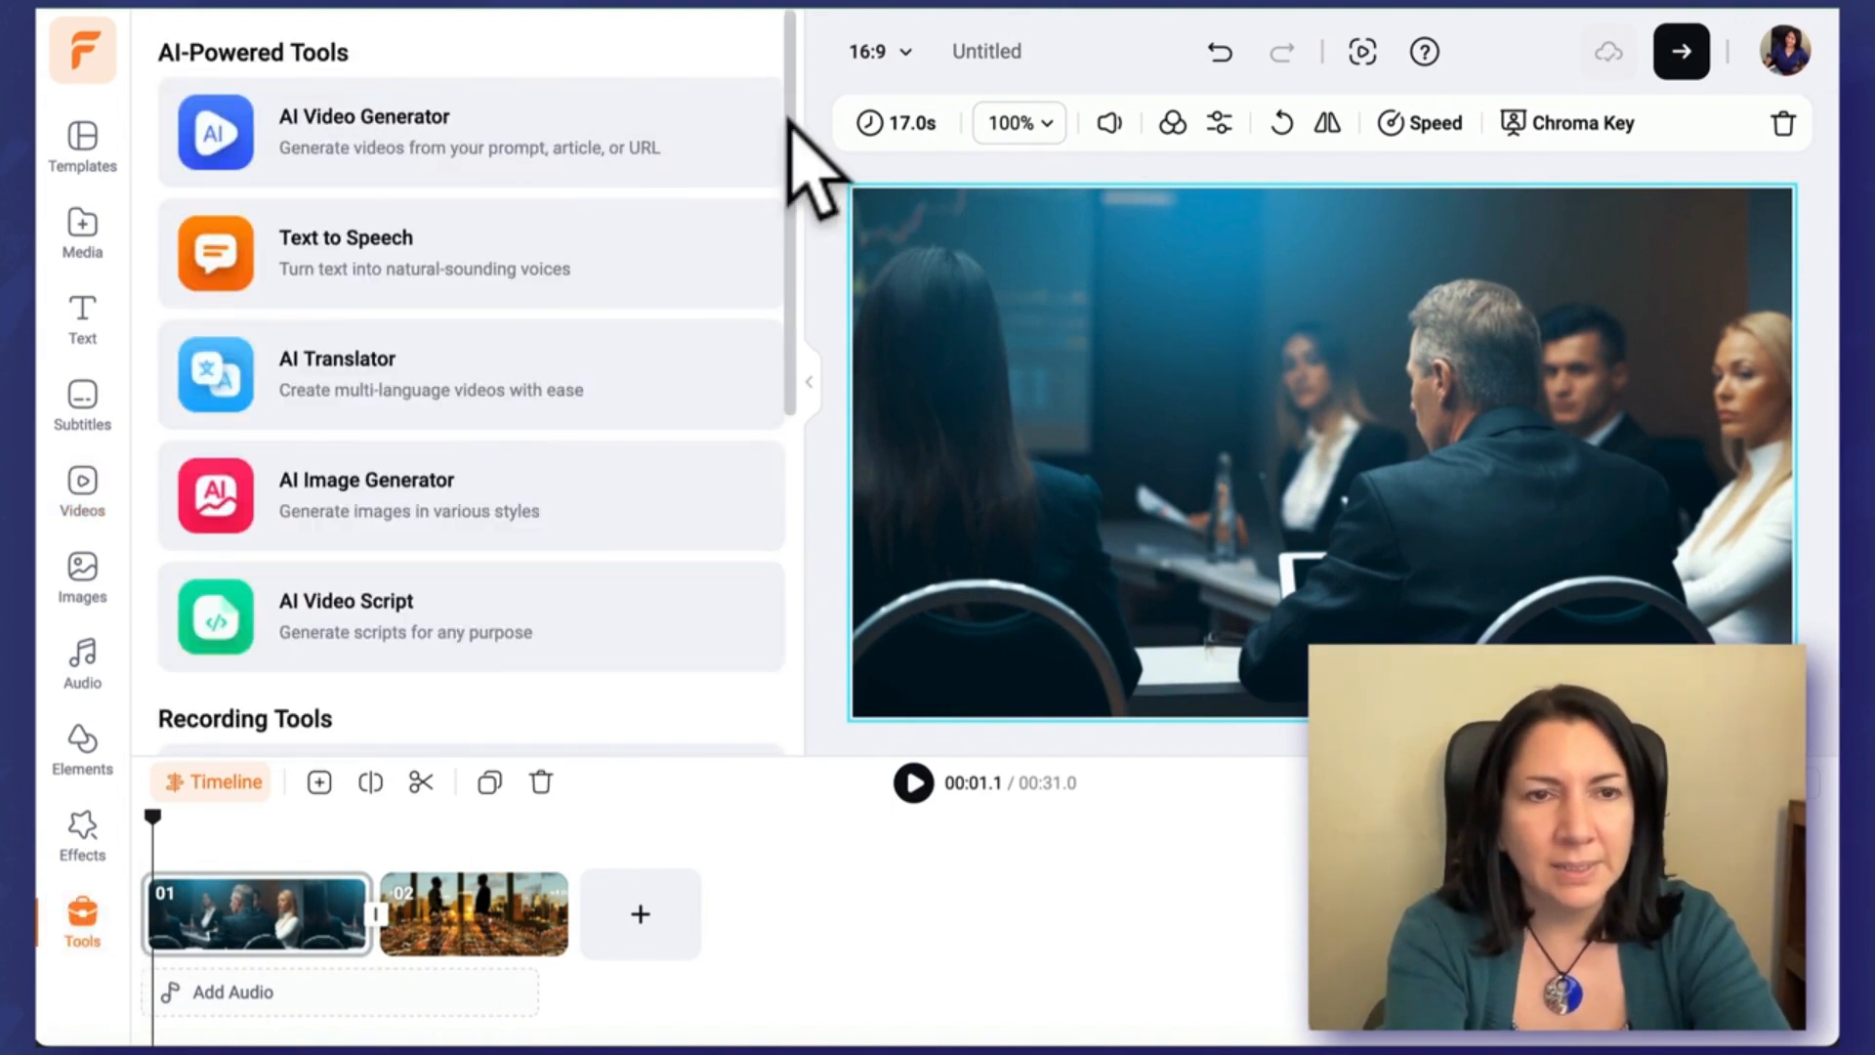
{"action": "scroll", "coordinate": [457, 220], "scroll_direction": "down", "scroll_amount": 1}
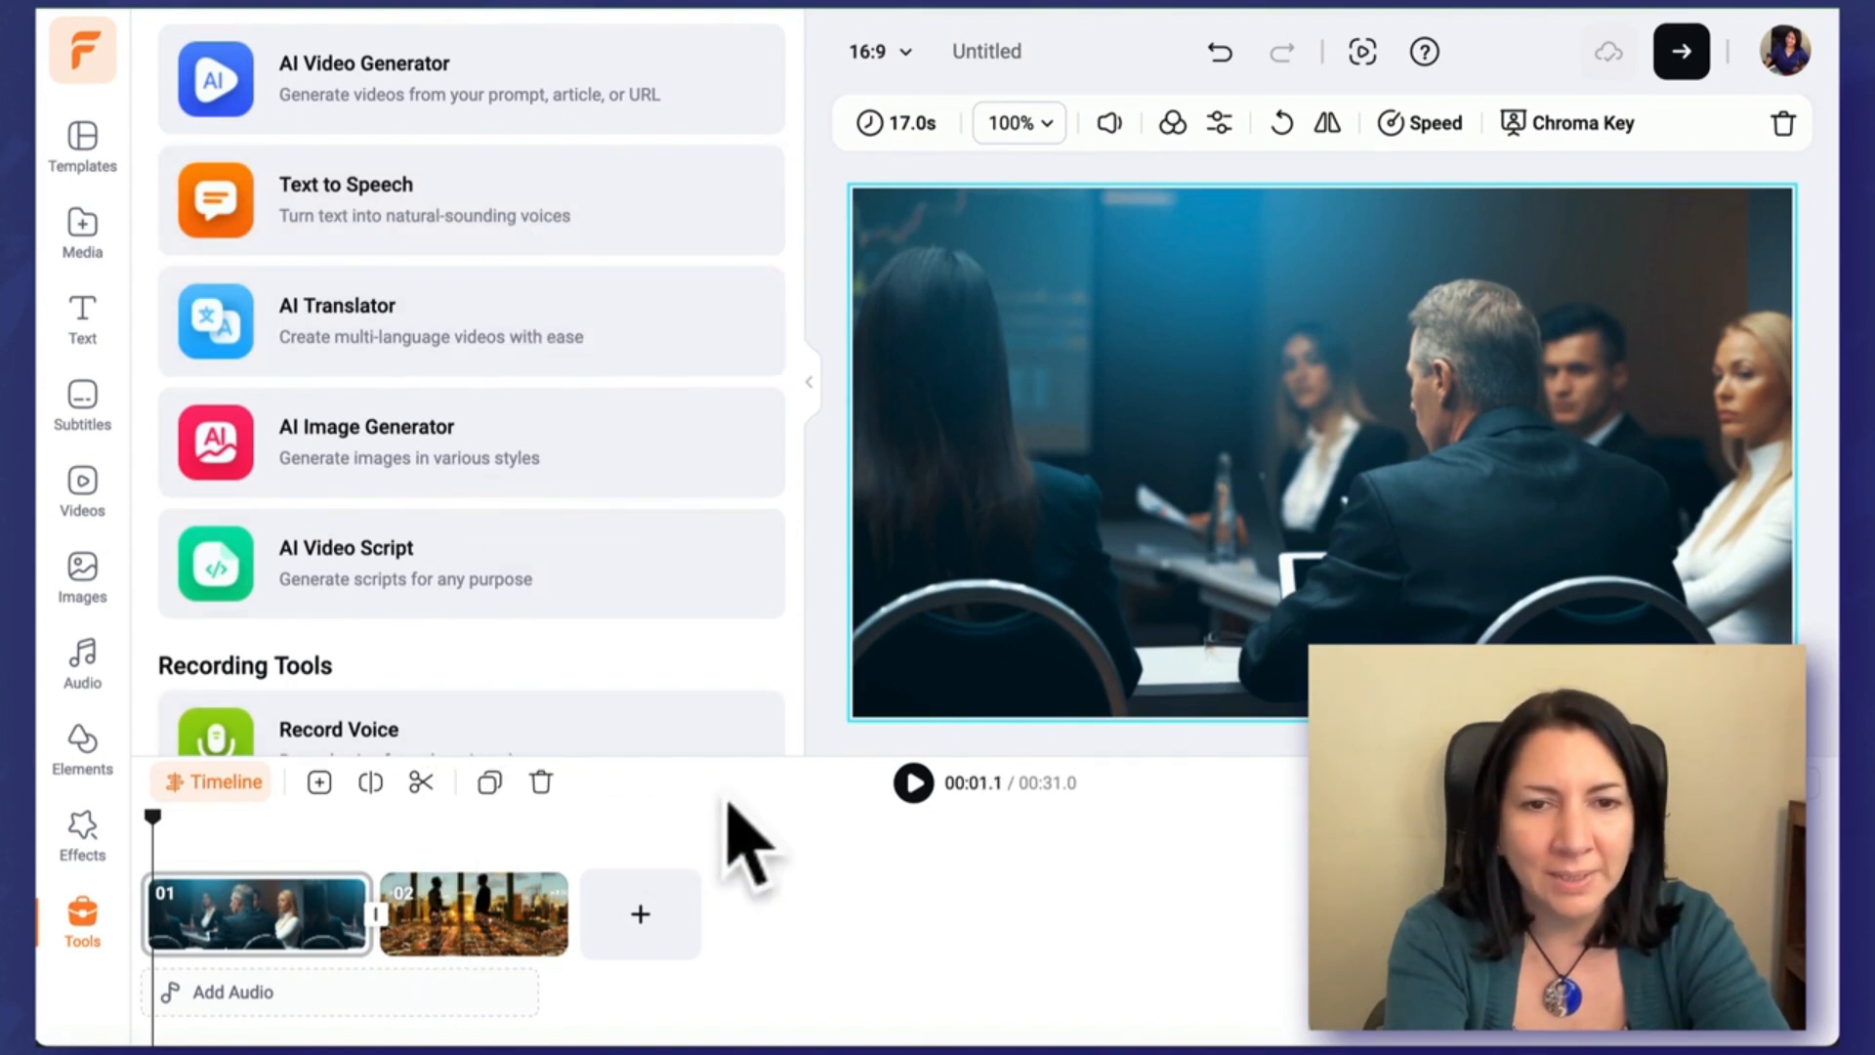
Step: Add a heading to the business meeting scene reading "We love our job."
{"action": "left_click", "coordinate": [82, 320]}
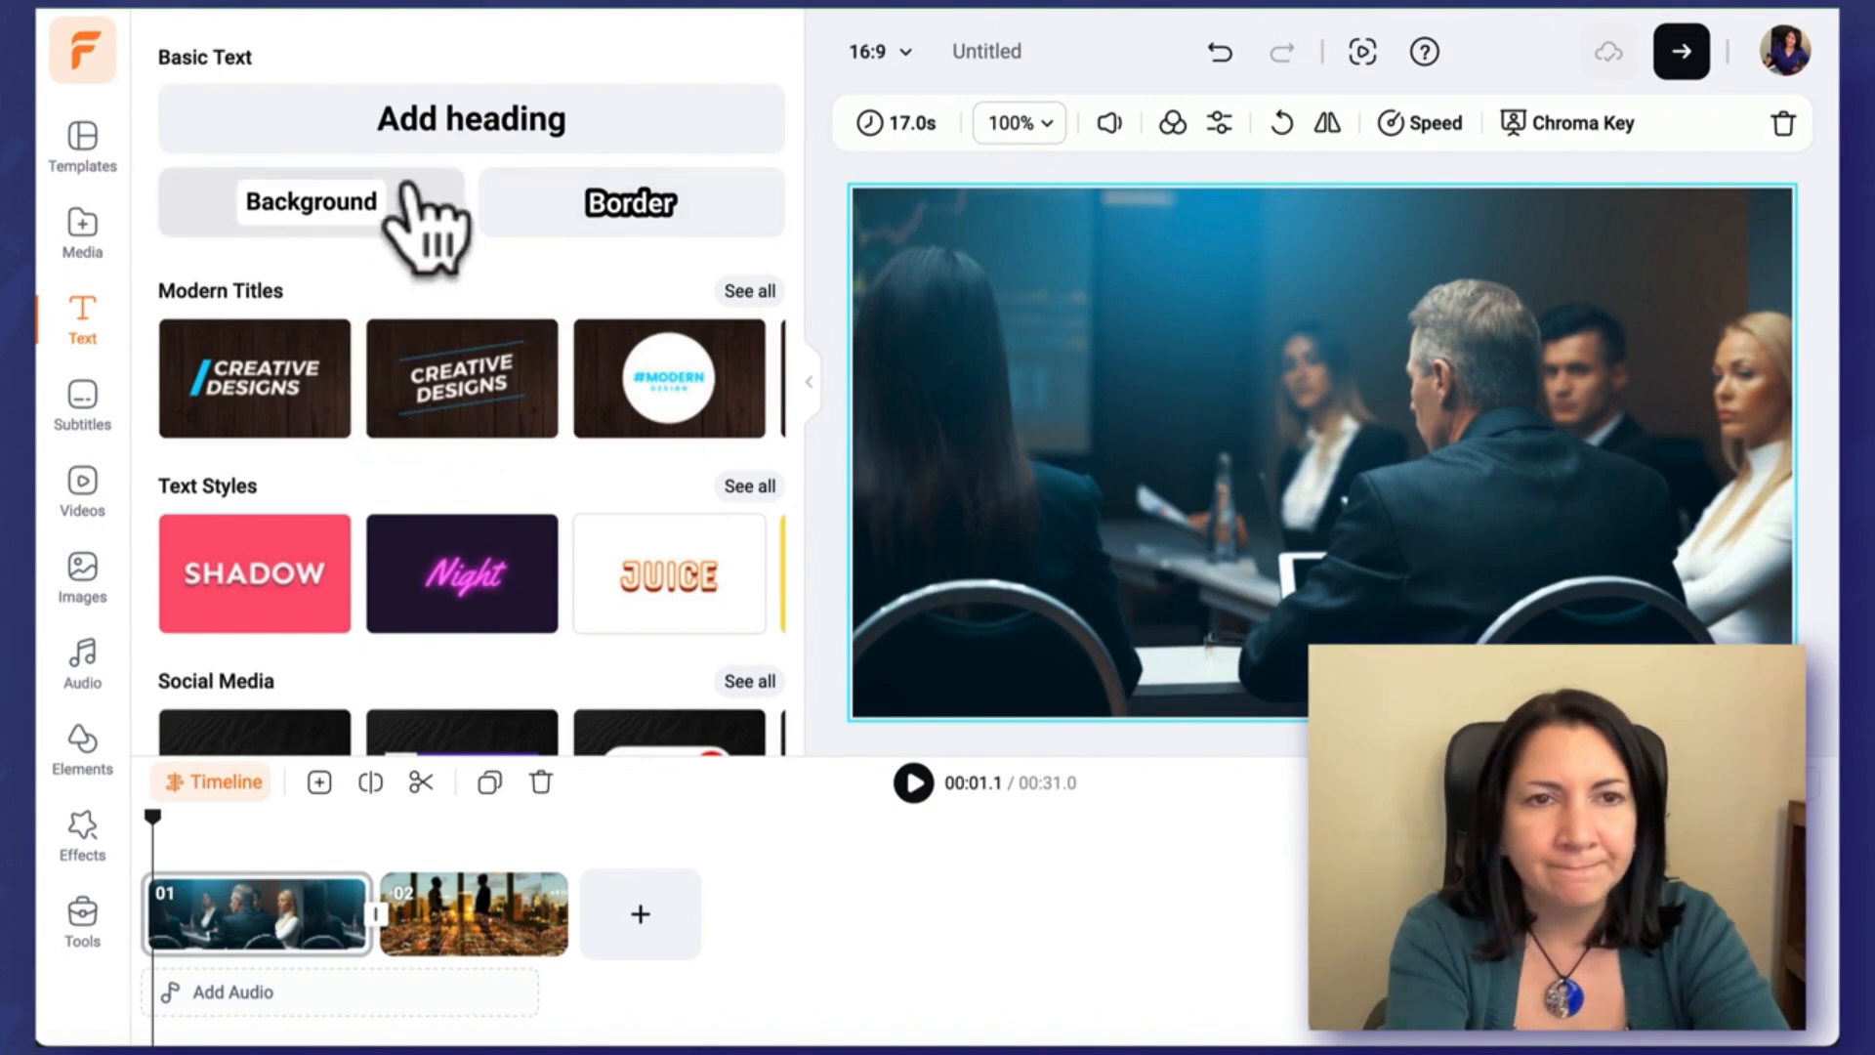
{"action": "left_click", "coordinate": [472, 137]}
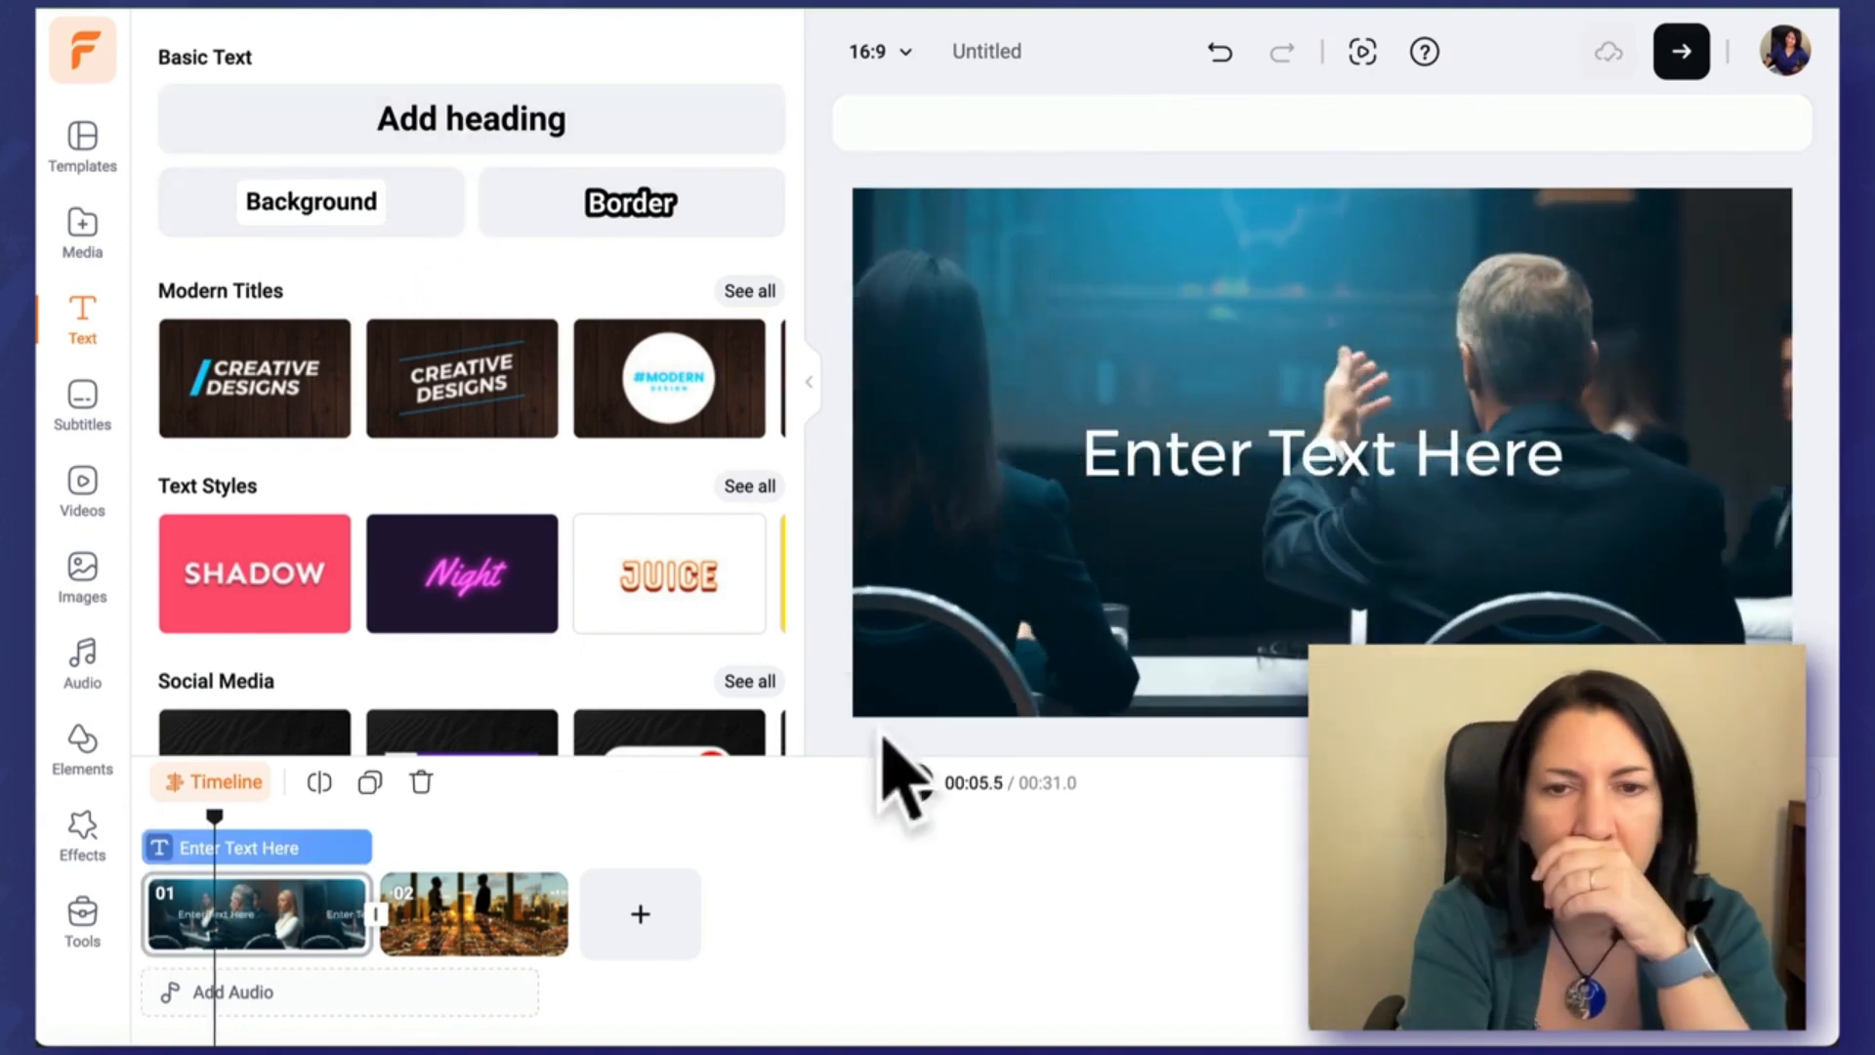
{"action": "left_click", "coordinate": [1139, 440]}
{"action": "double_click", "coordinate": [1139, 439]}
{"action": "type", "text": "We love our"}
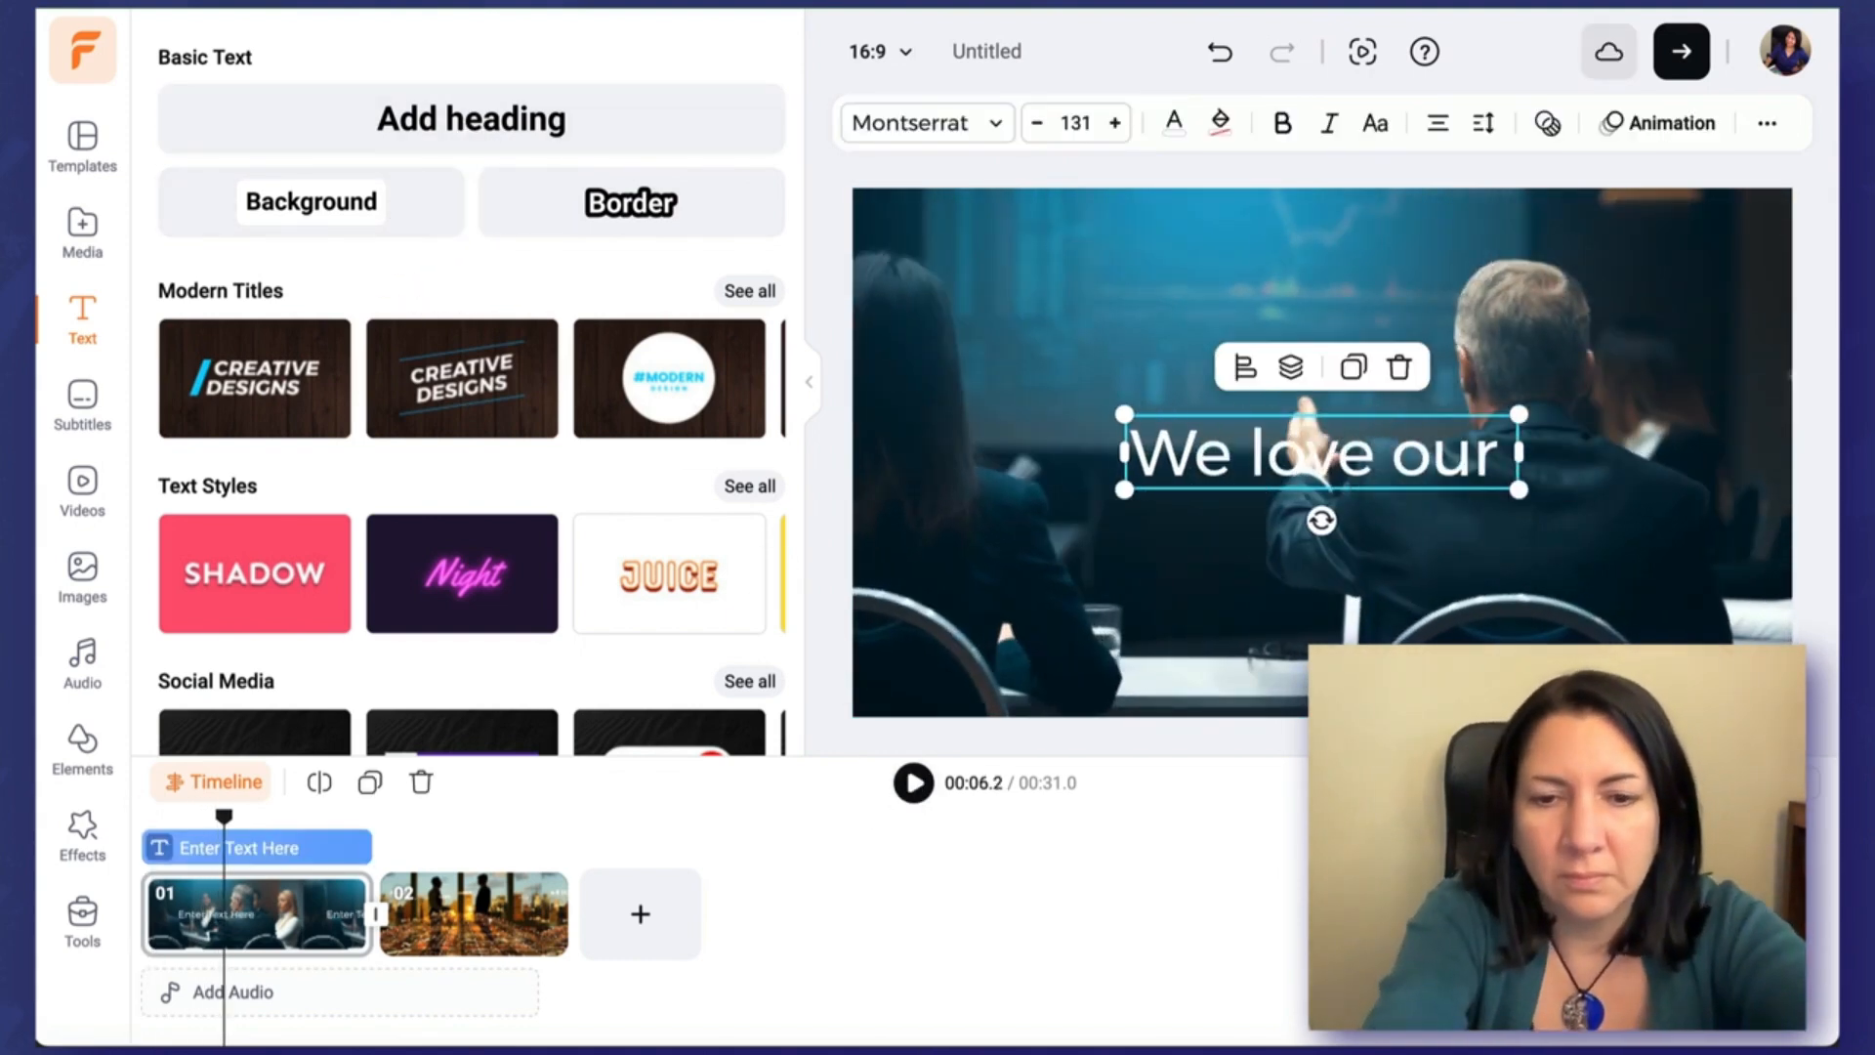
{"action": "type", "text": " job."}
Step: Move the heading to the lower part of the frame and shorten it to about 2.9 s in scene 1's timeline
{"action": "left_click_drag", "start_coordinate": [371, 847], "coordinate": [249, 891]}
{"action": "left_click_drag", "start_coordinate": [1189, 453], "coordinate": [1188, 547]}
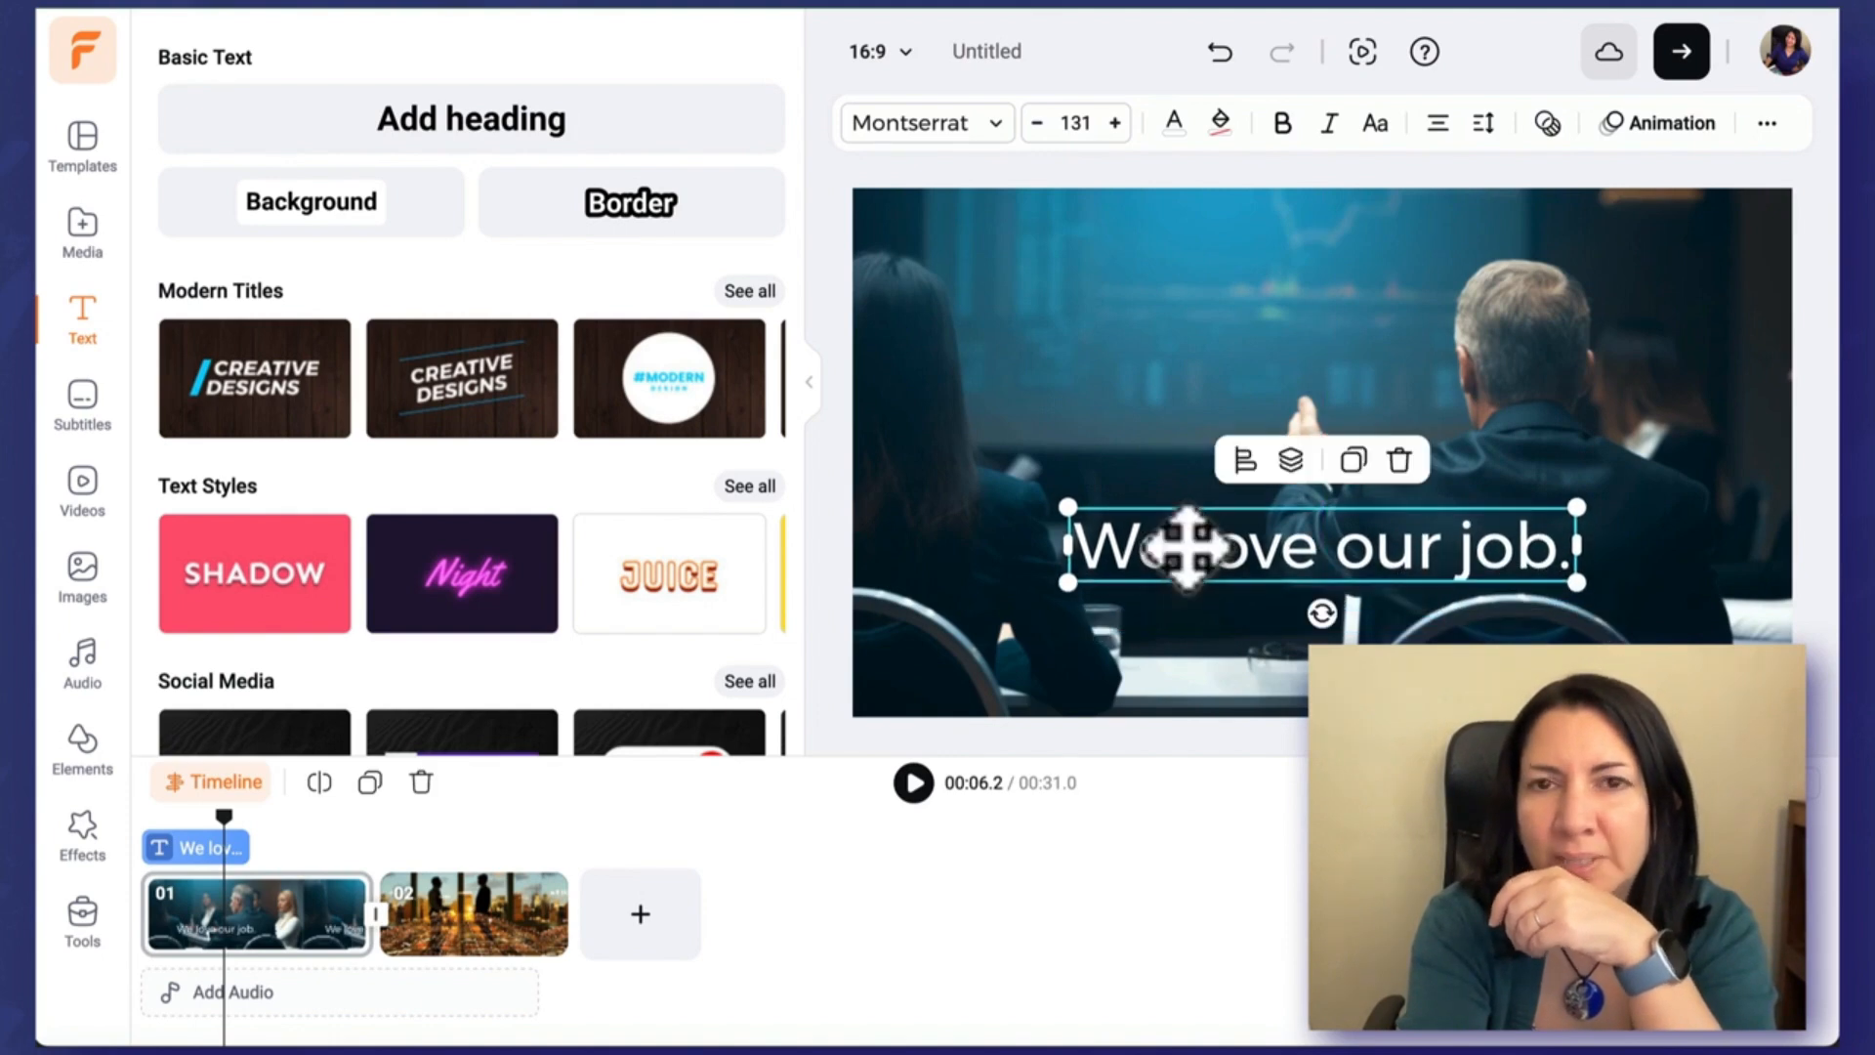
{"action": "left_click_drag", "start_coordinate": [423, 816], "coordinate": [216, 840]}
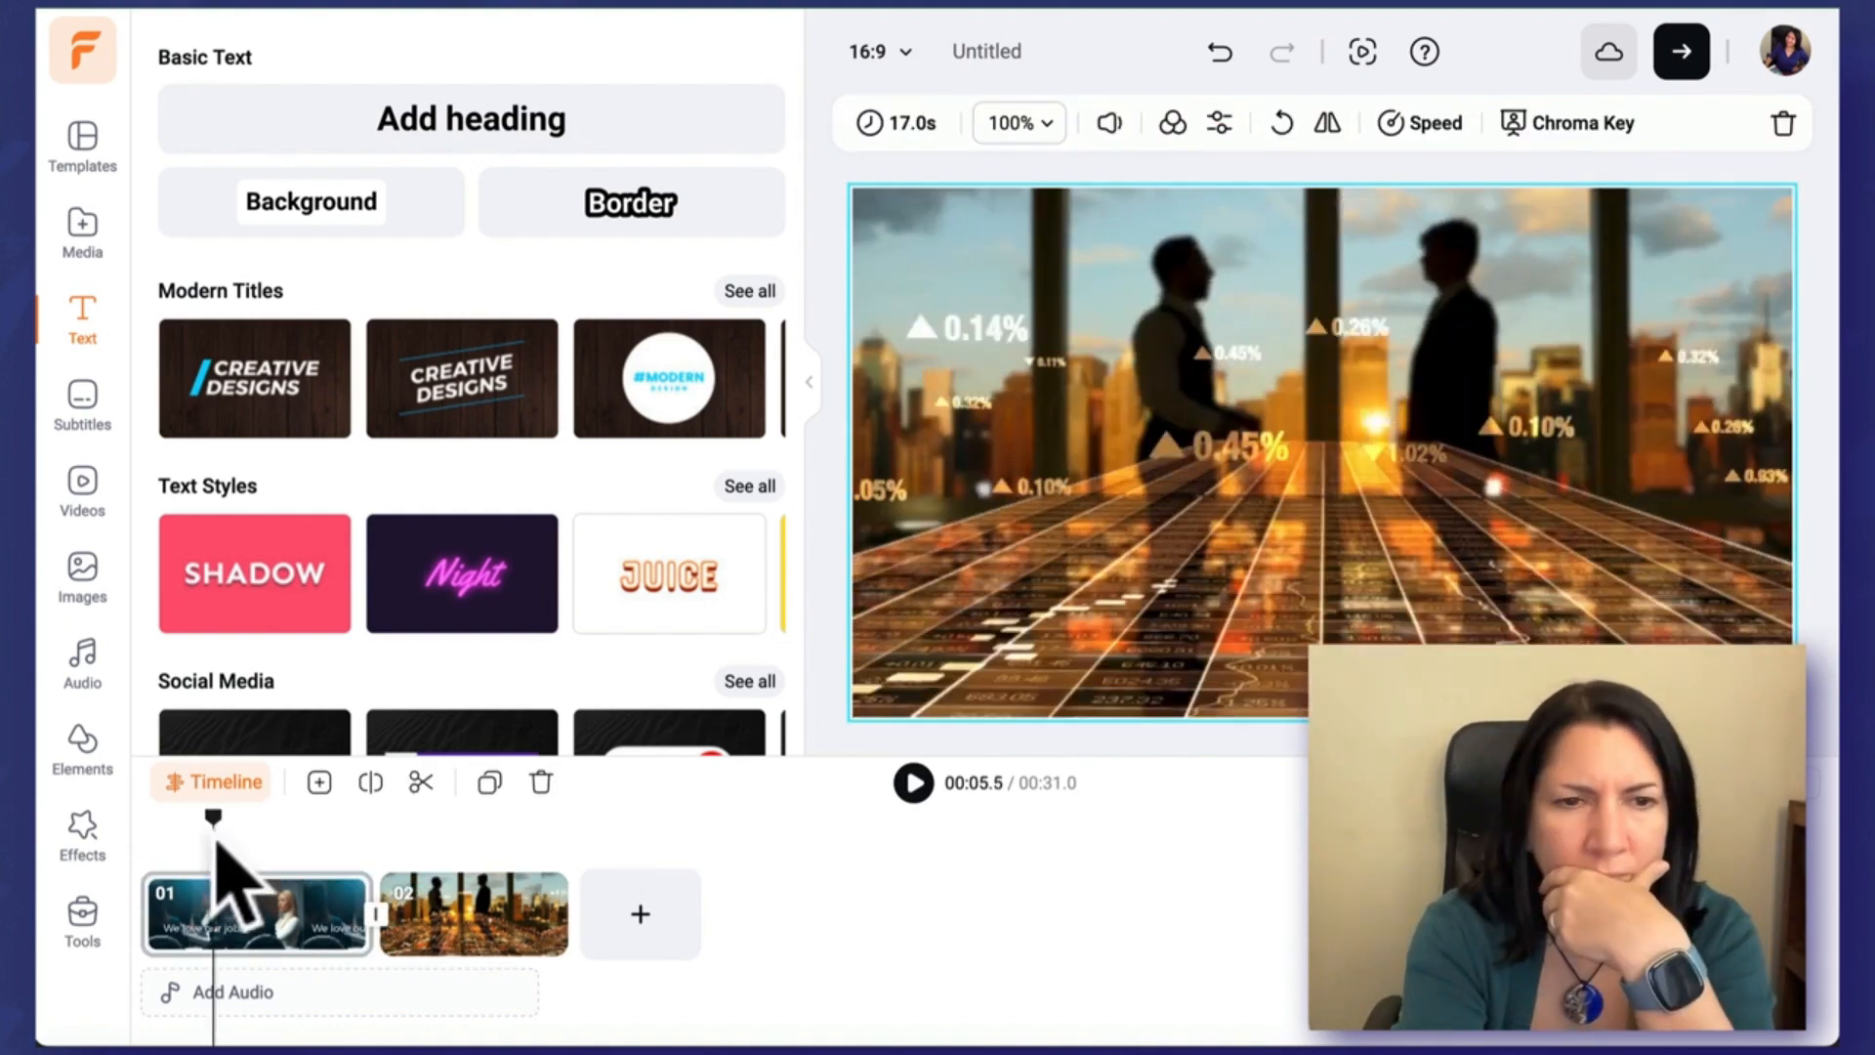
{"action": "left_click", "coordinate": [251, 971]}
{"action": "double_click", "coordinate": [252, 967]}
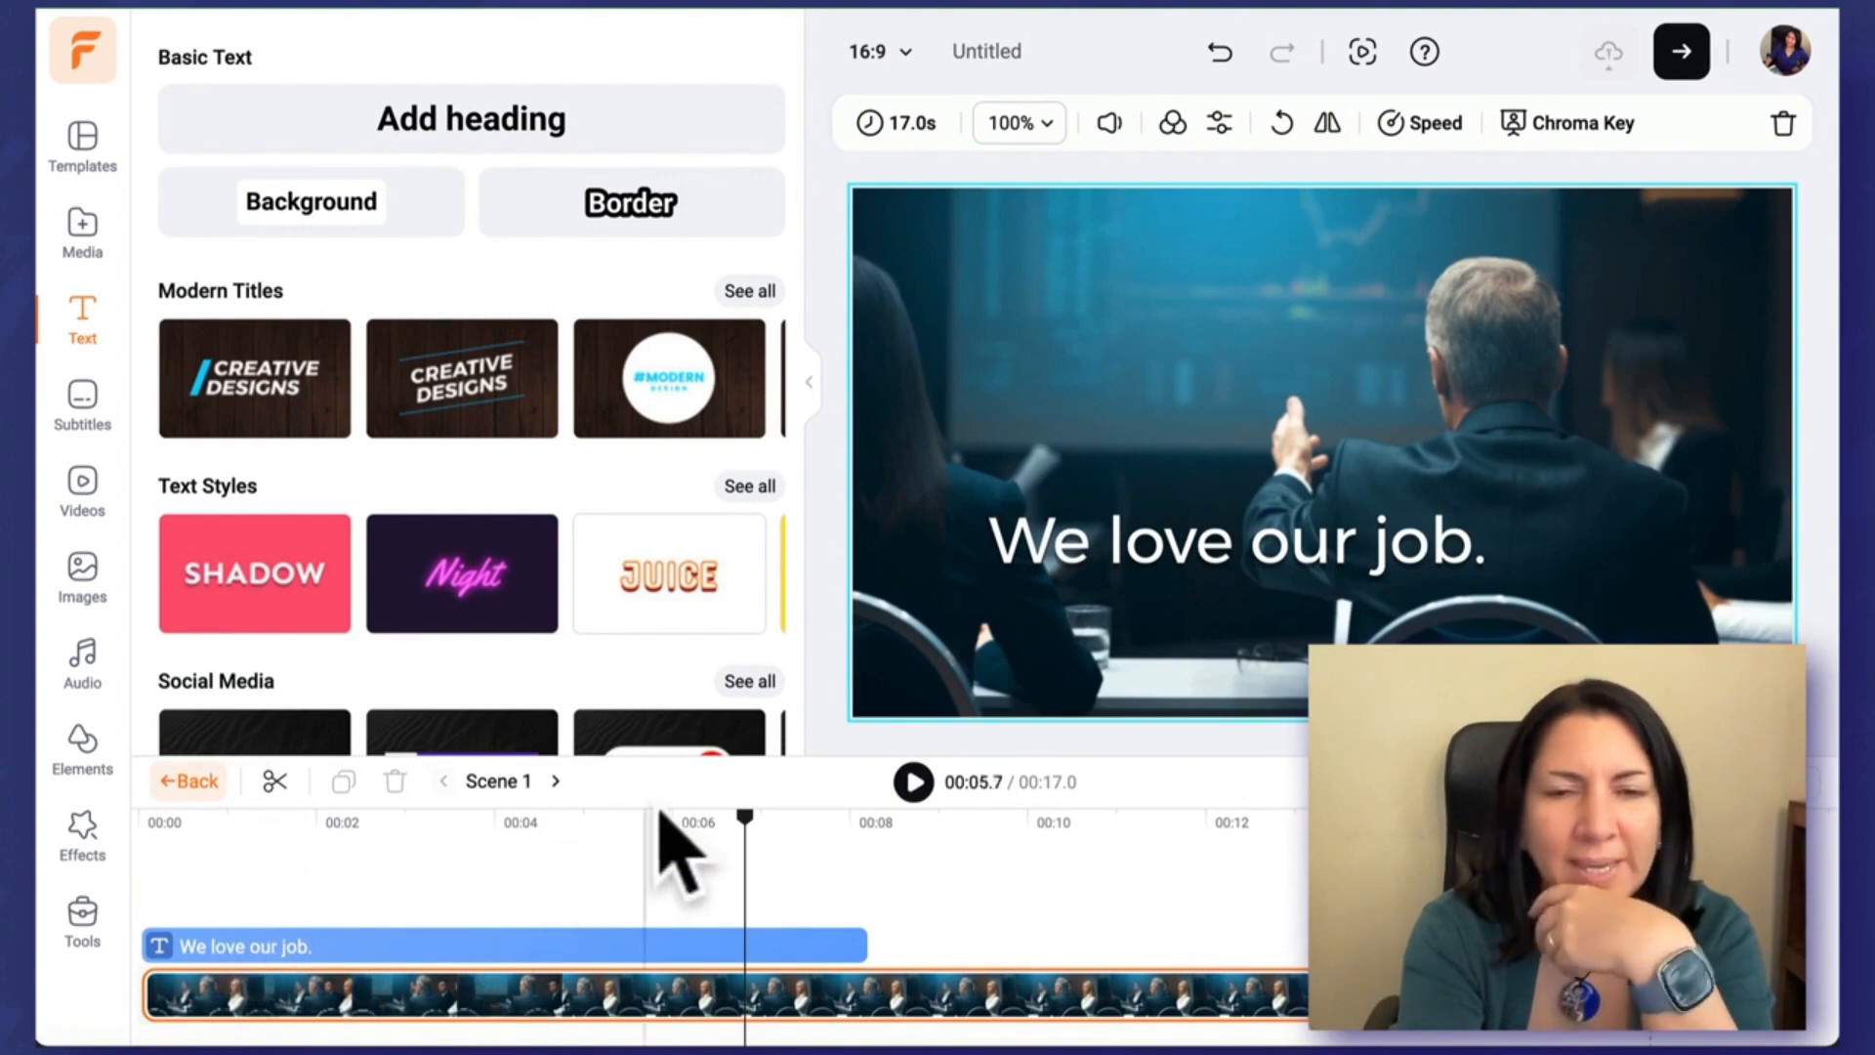
{"action": "left_click_drag", "start_coordinate": [866, 977], "coordinate": [389, 976]}
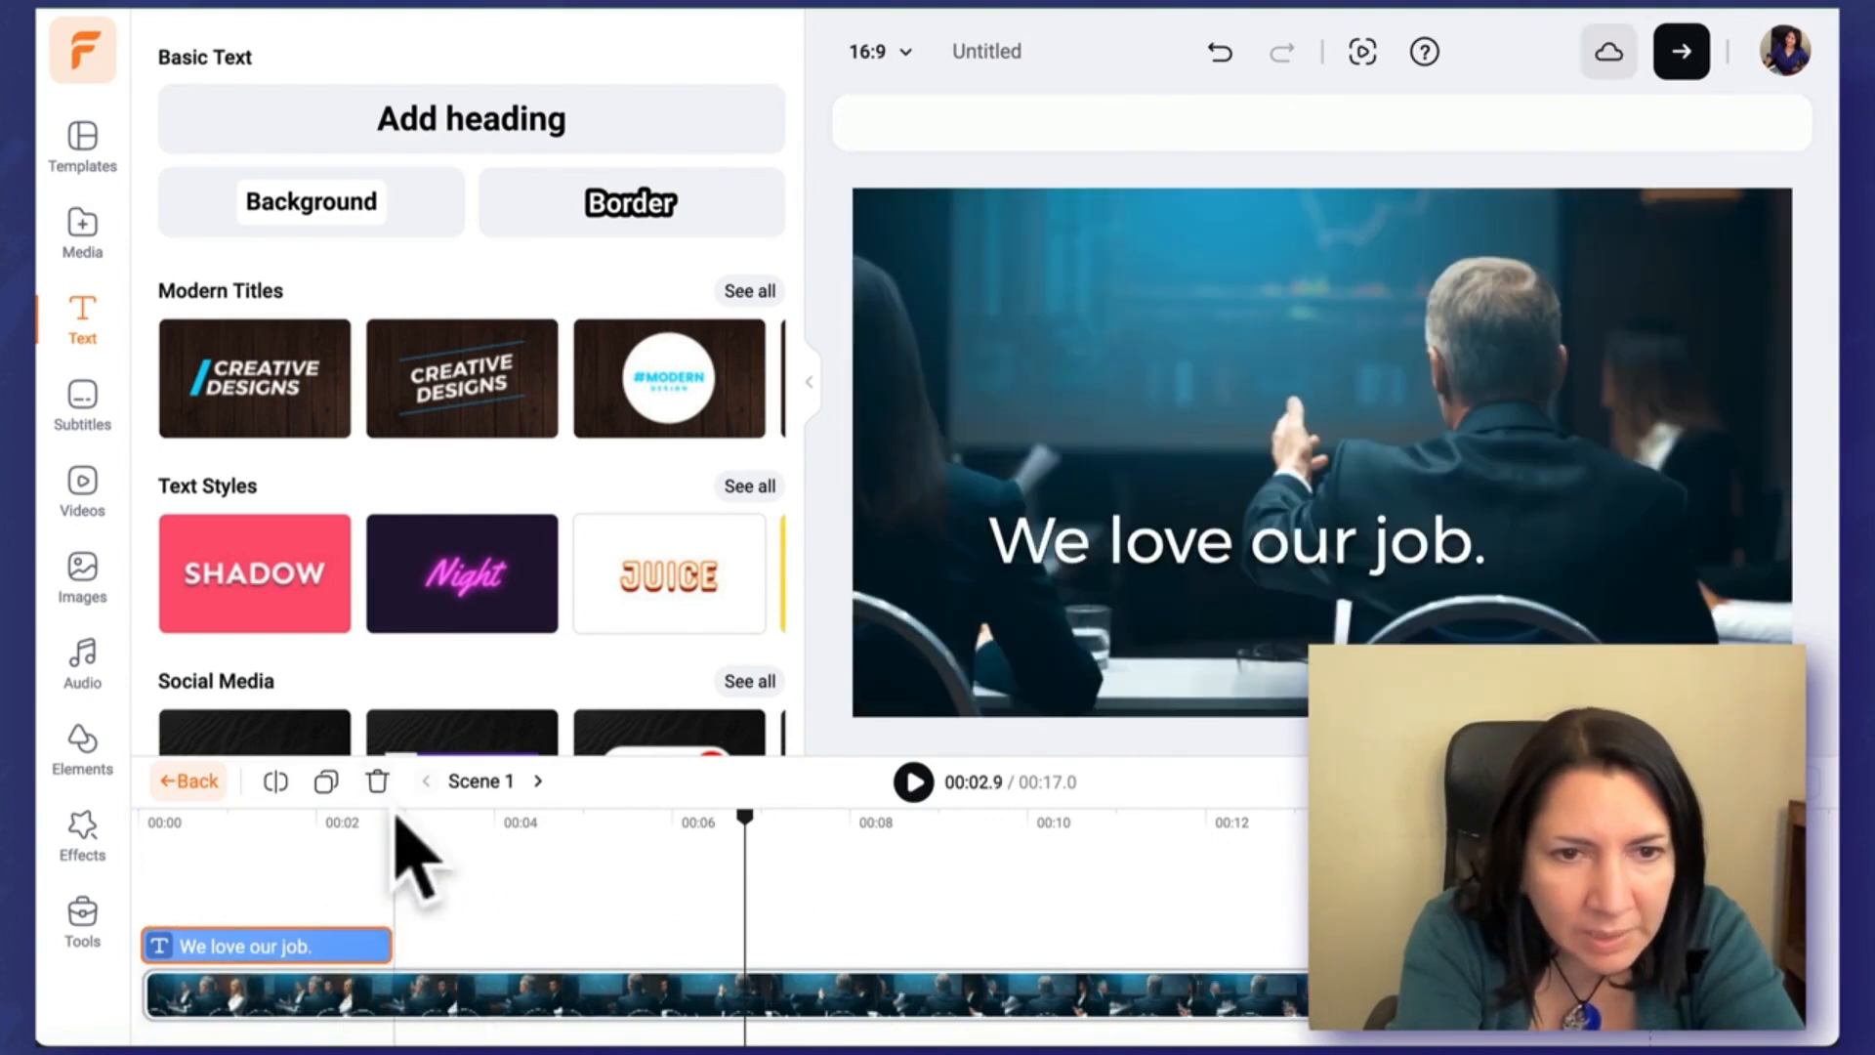
Step: Copy the "We love our job." heading and place the copy at about 3 s in scene 1, on the same track
{"action": "left_click", "coordinate": [396, 820]}
{"action": "left_click", "coordinate": [330, 940]}
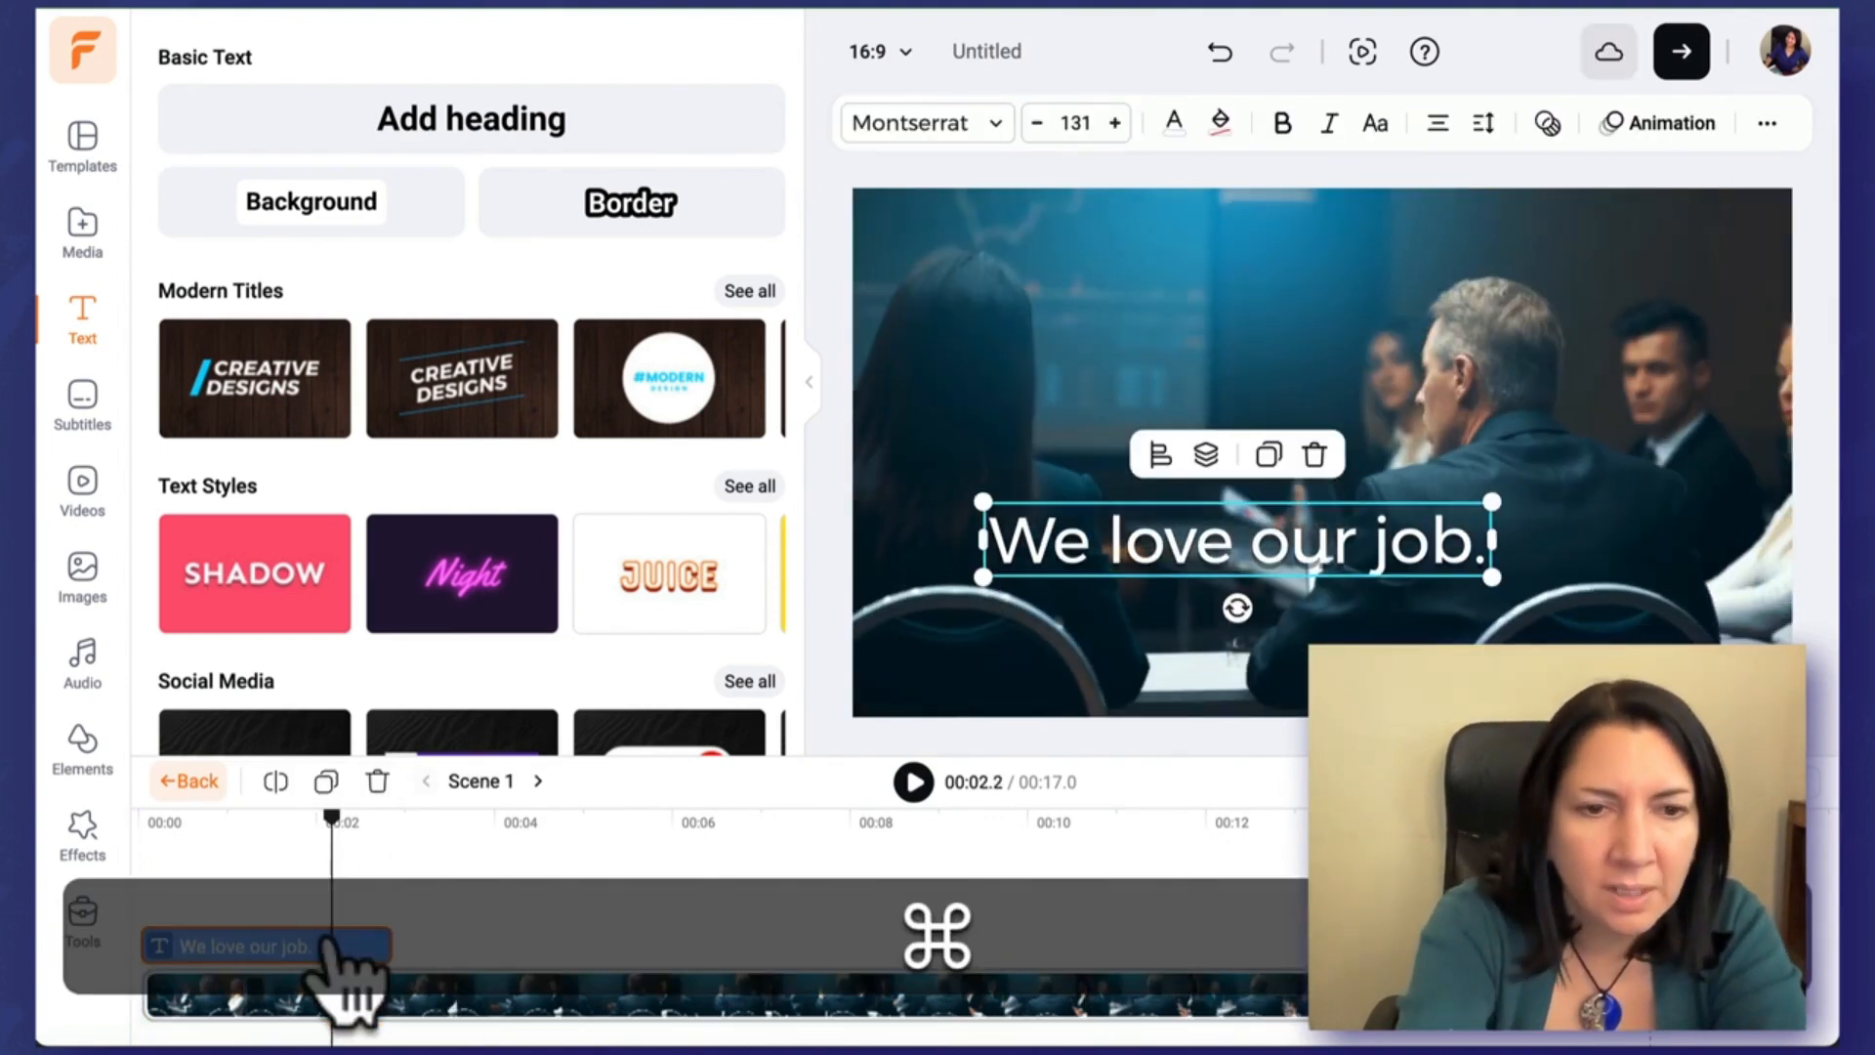
{"action": "left_click", "coordinate": [415, 821]}
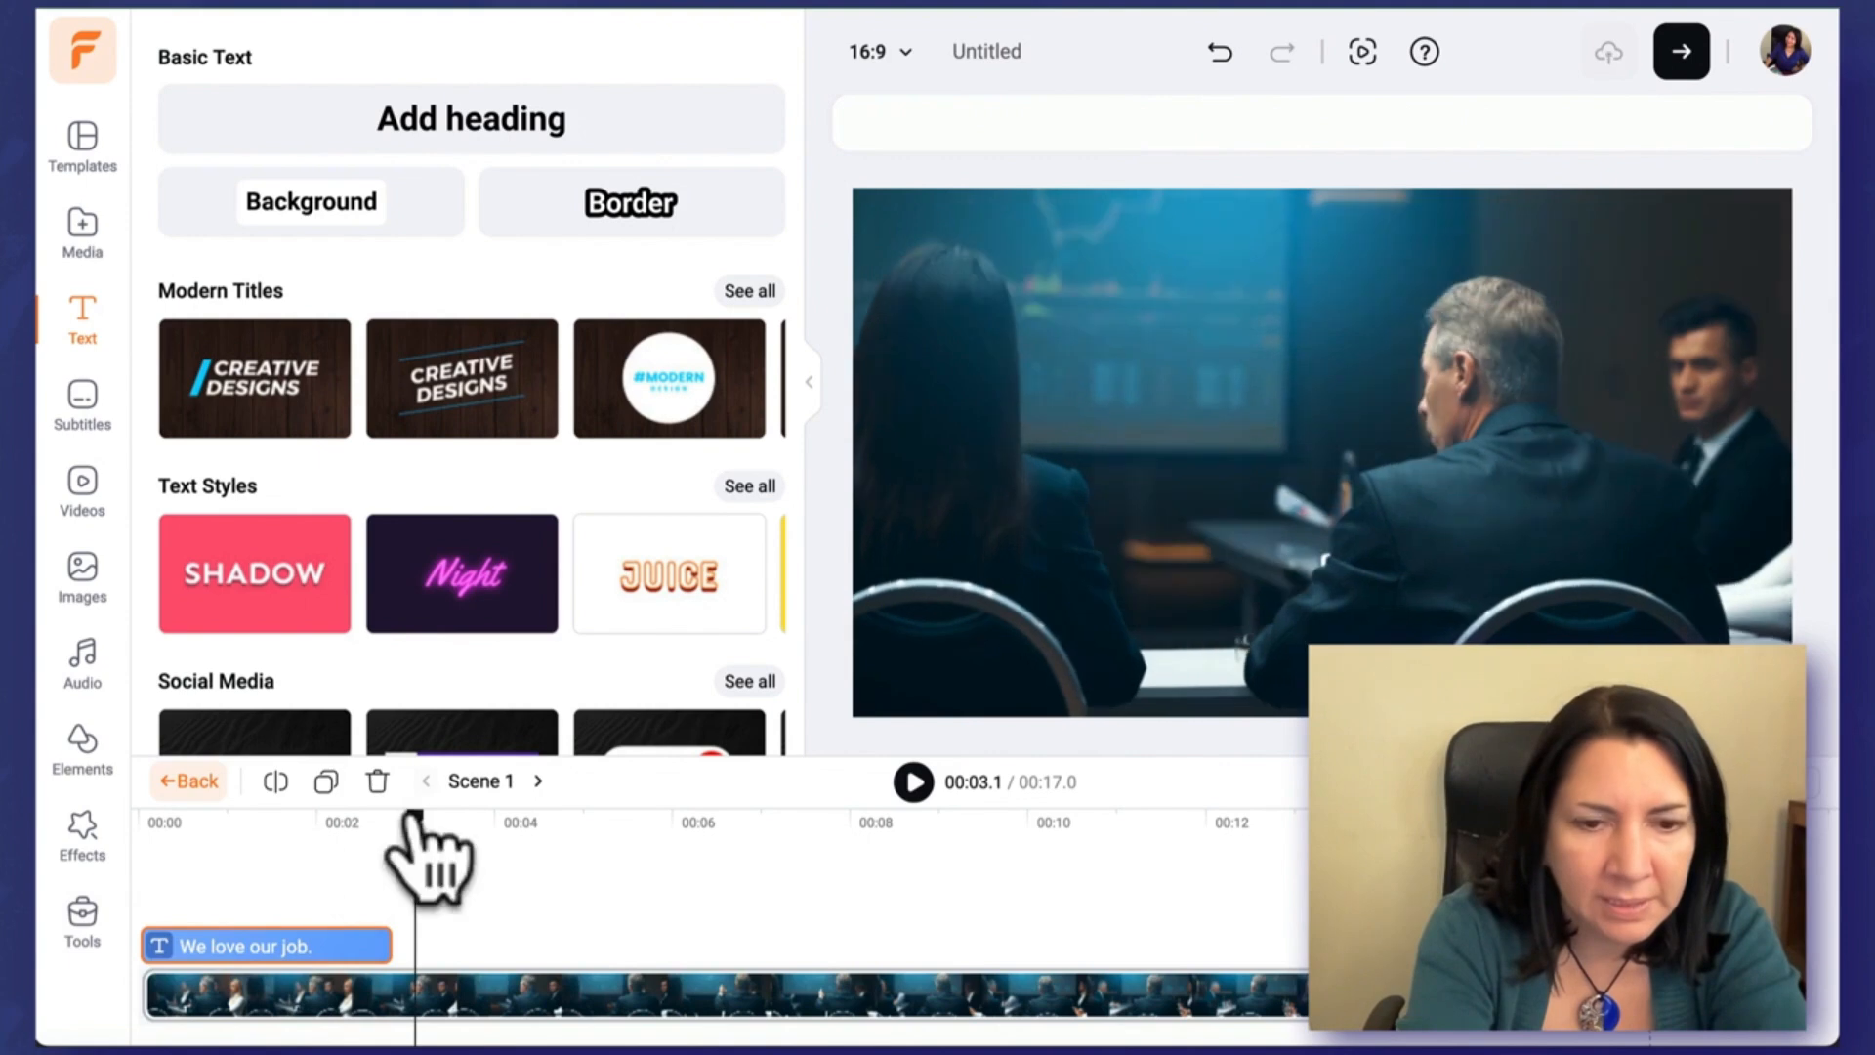
{"action": "key", "text": "super+v"}
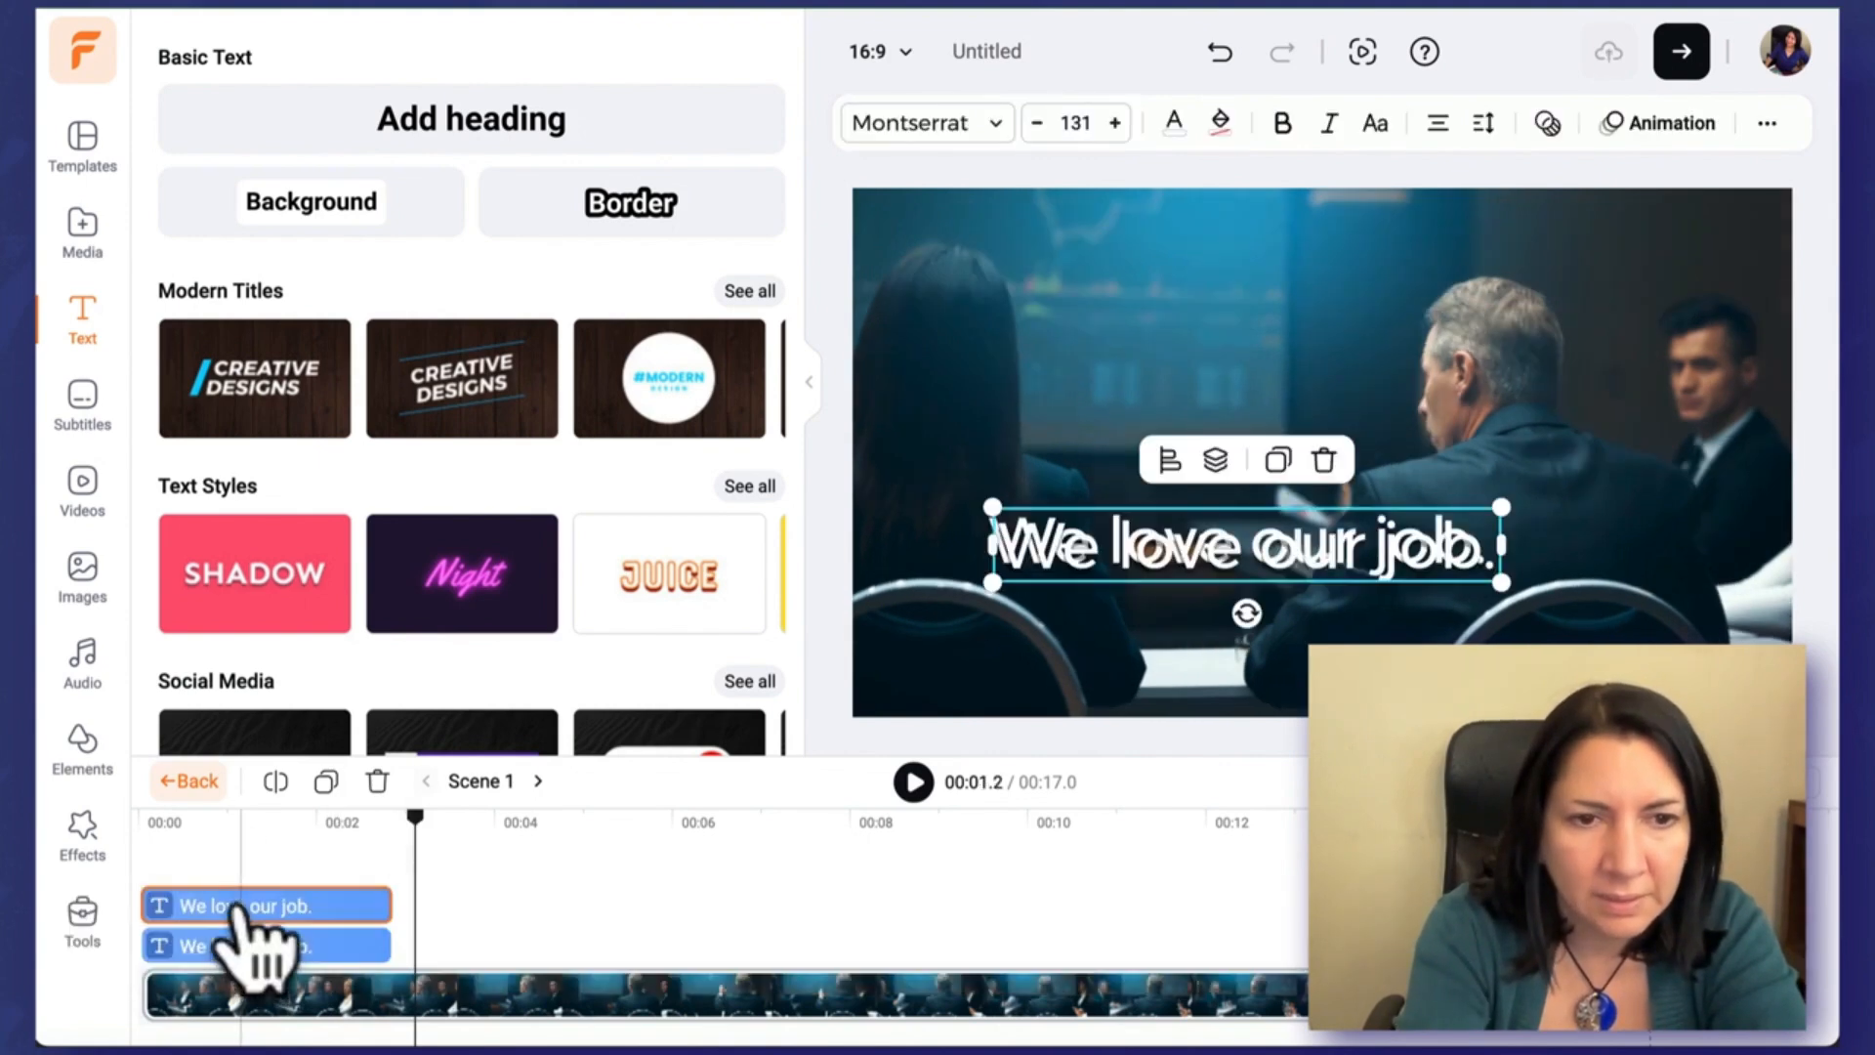
{"action": "left_click_drag", "start_coordinate": [243, 909], "coordinate": [508, 945]}
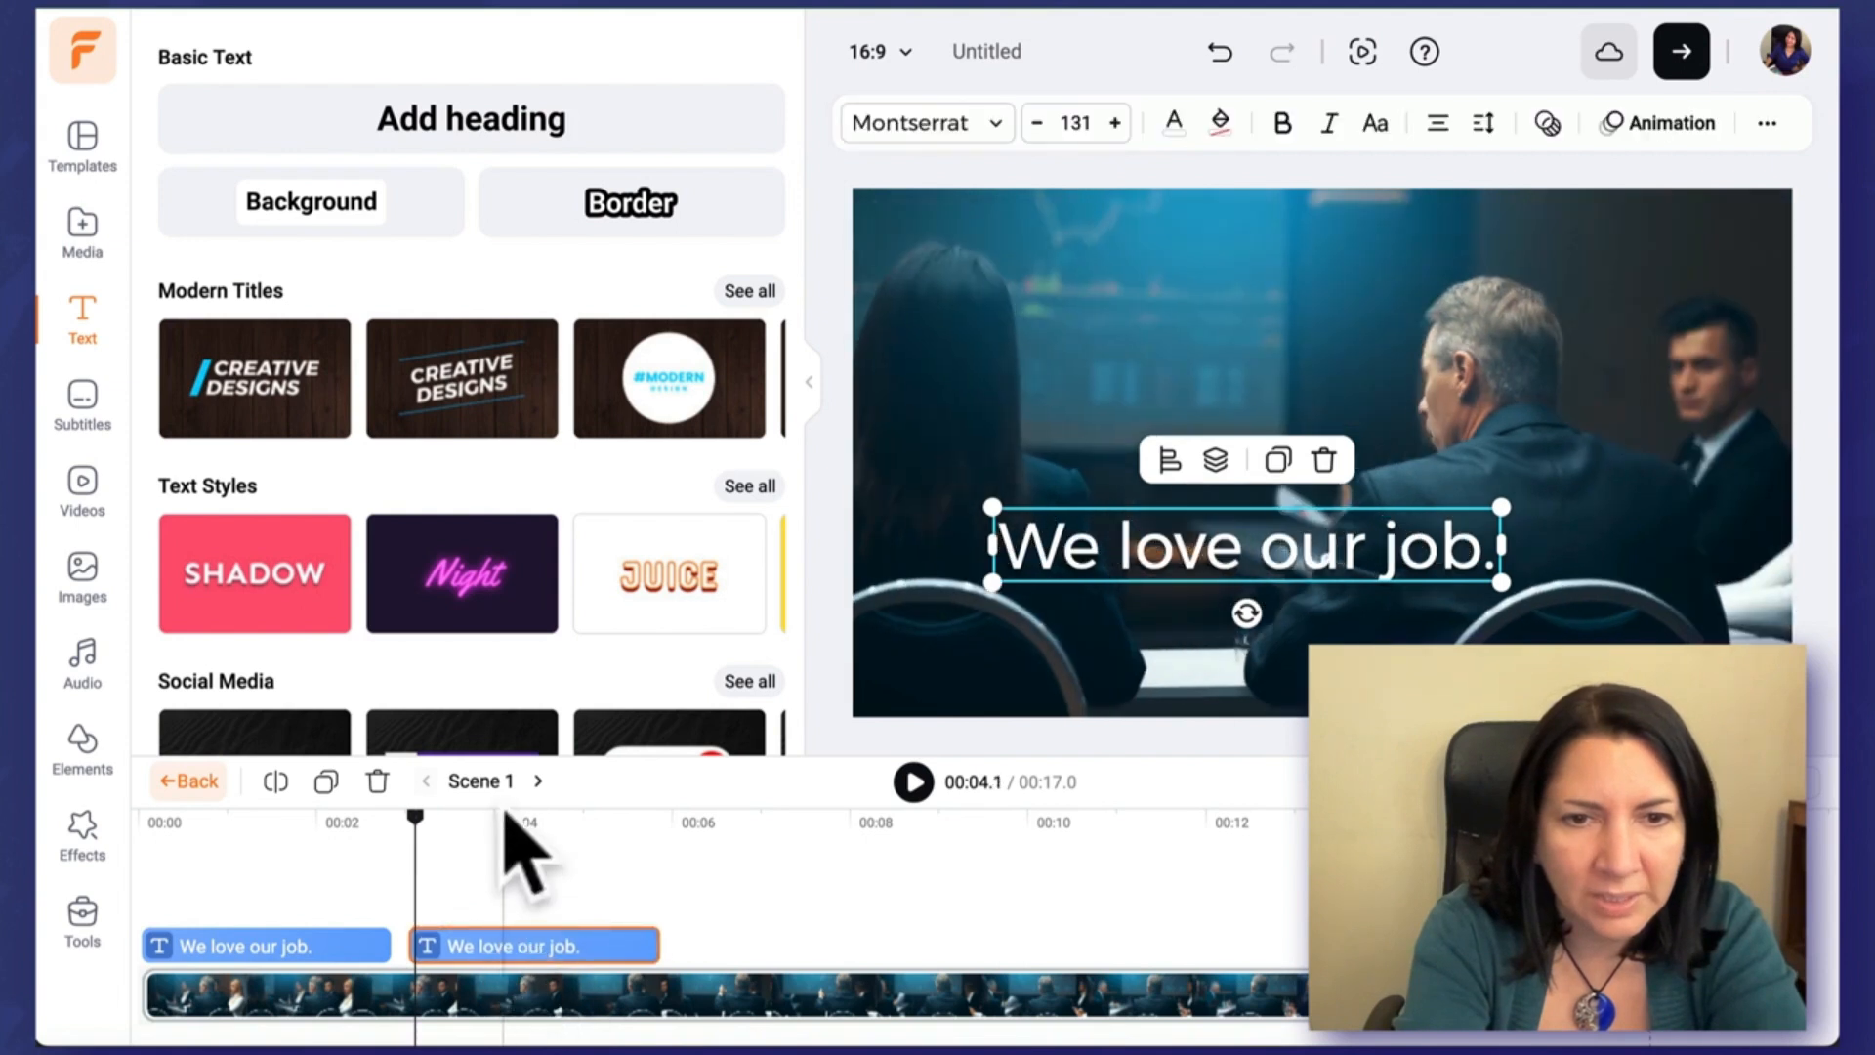
Step: Replace the copied heading's text with "It's not boring at all."
{"action": "left_click_drag", "start_coordinate": [1084, 553], "coordinate": [1499, 554]}
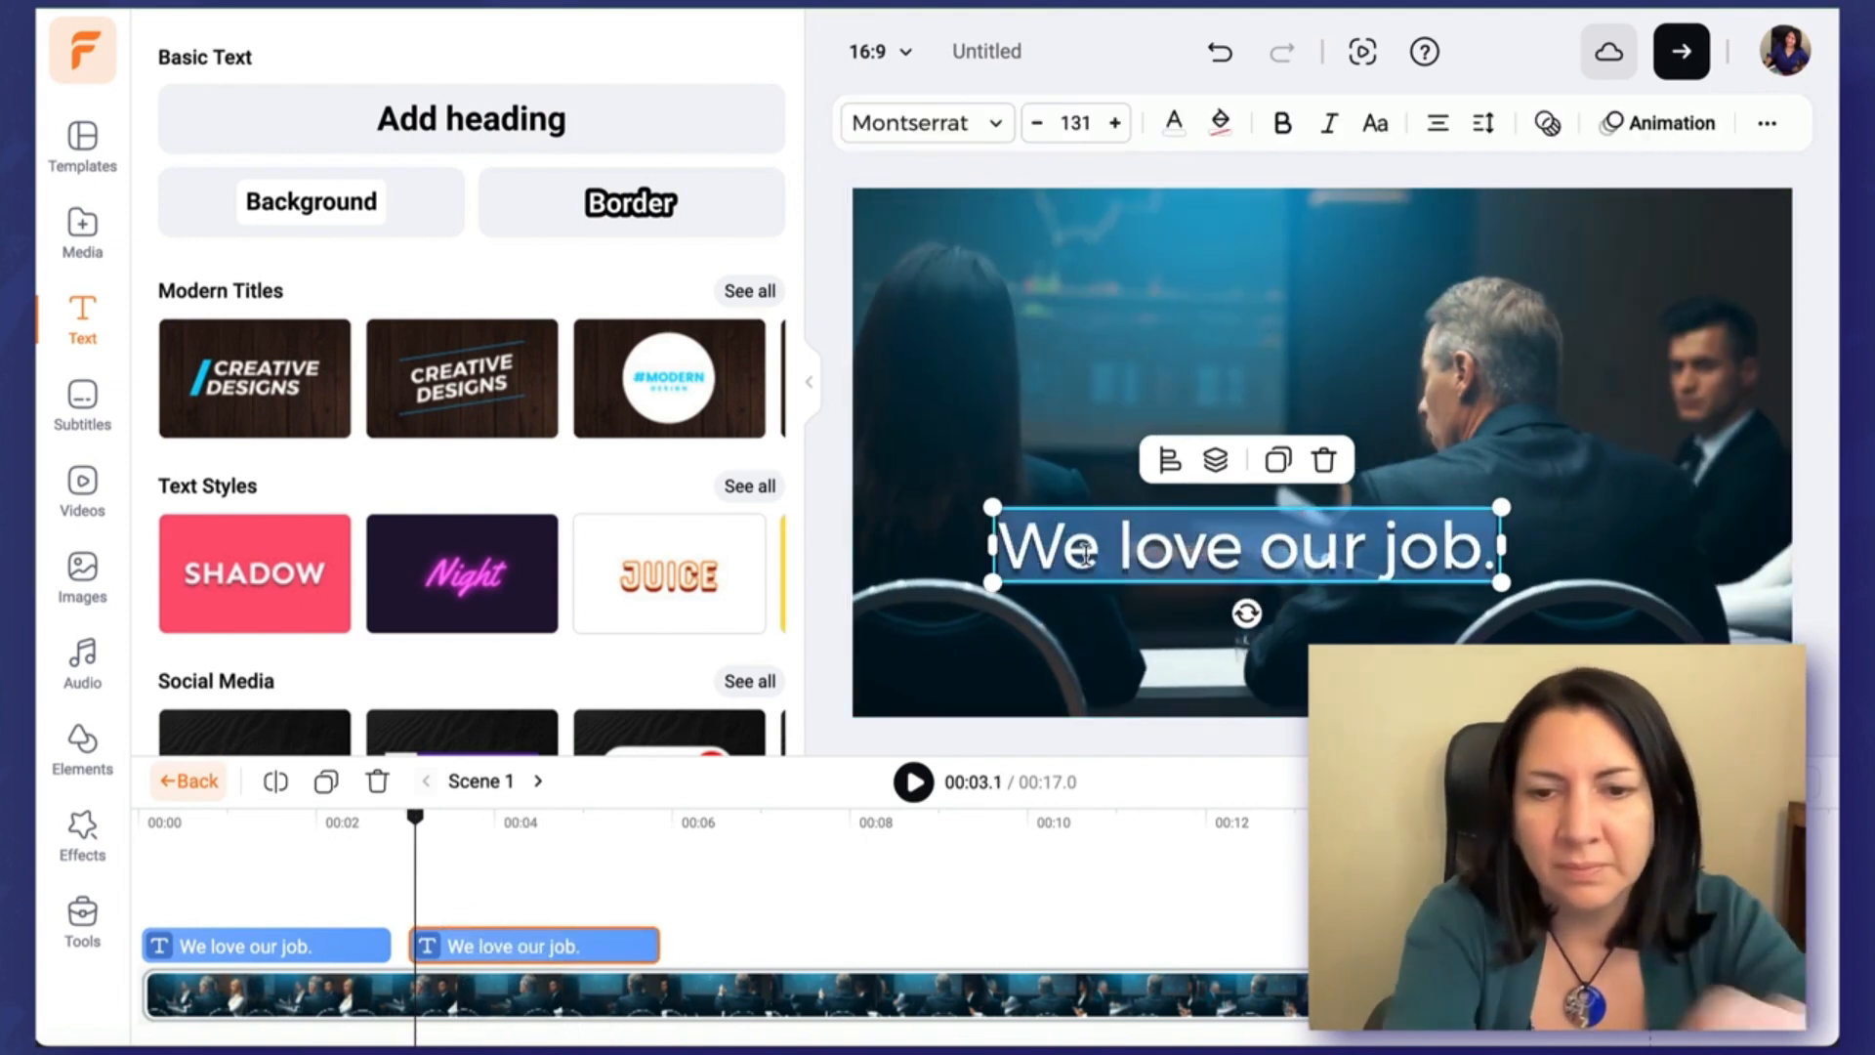
{"action": "type", "text": "It's not boring at all"}
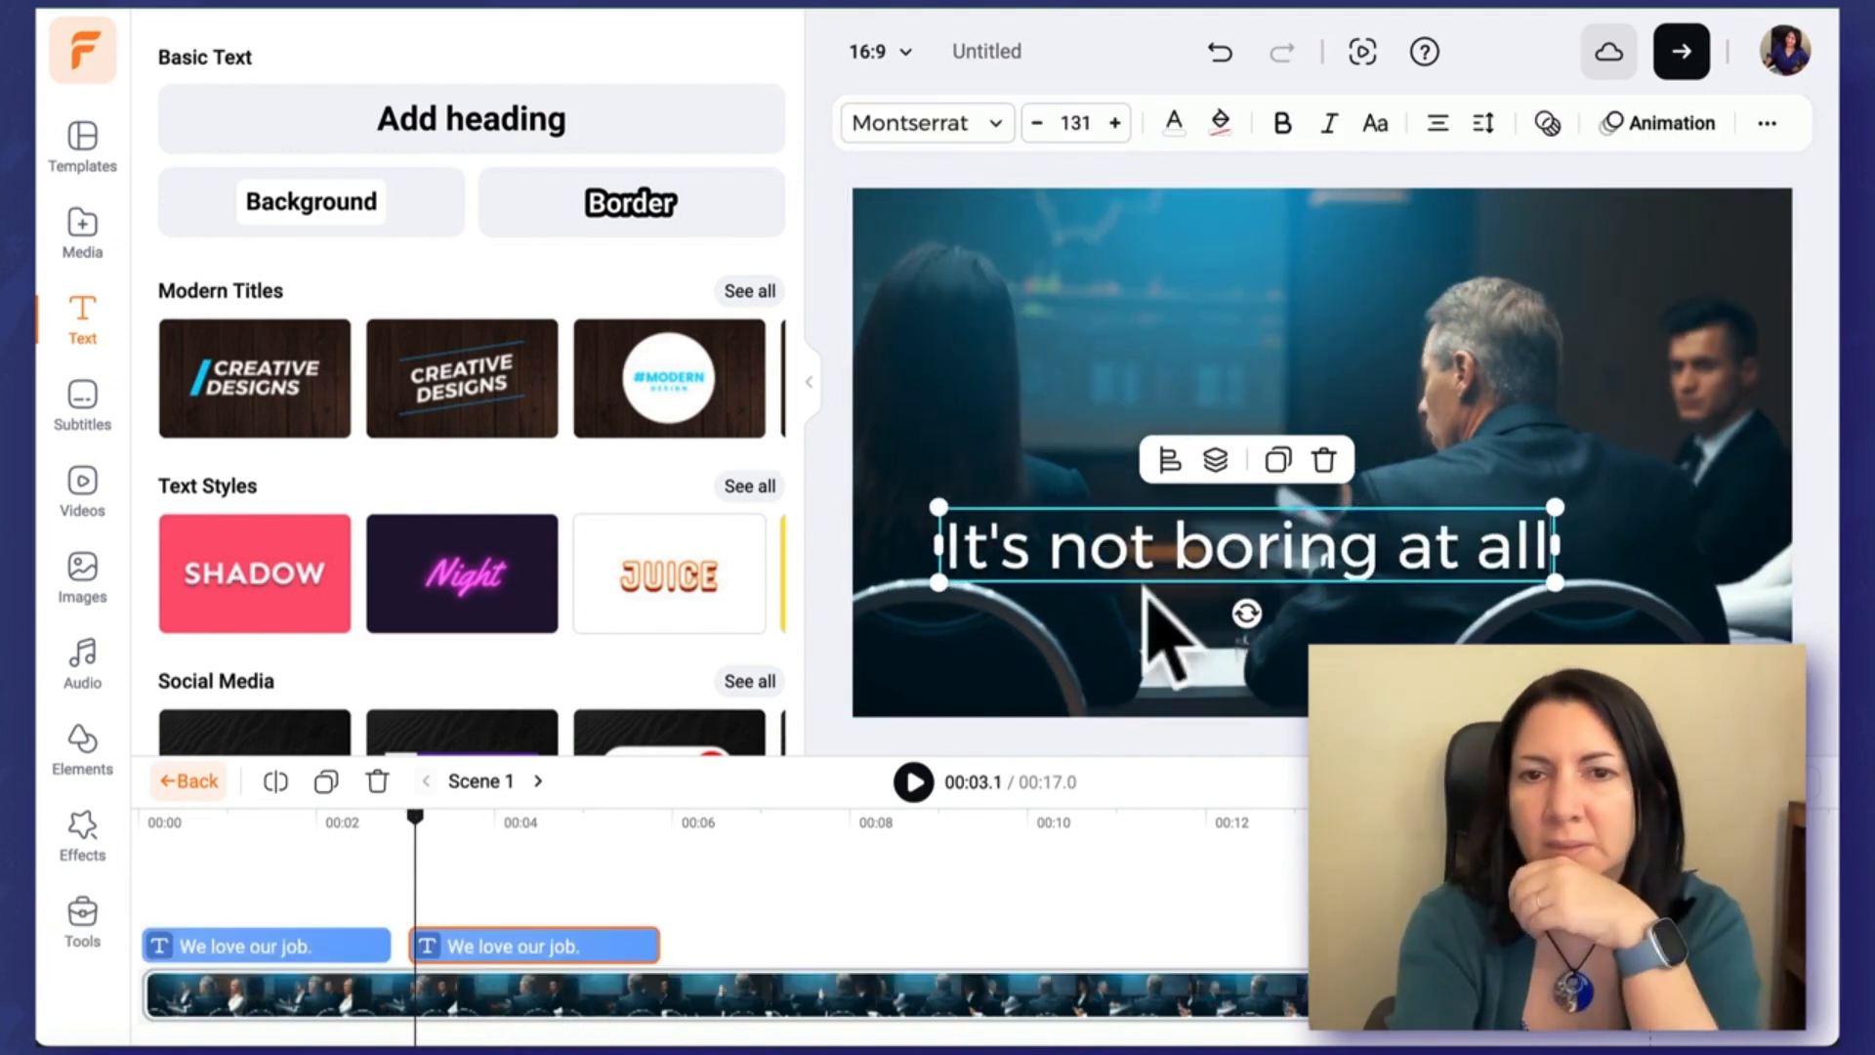
{"action": "type", "text": "."}
Step: Paste a third heading after the second one in scene 1 and extend its end to about 10 s
{"action": "left_click", "coordinate": [738, 904]}
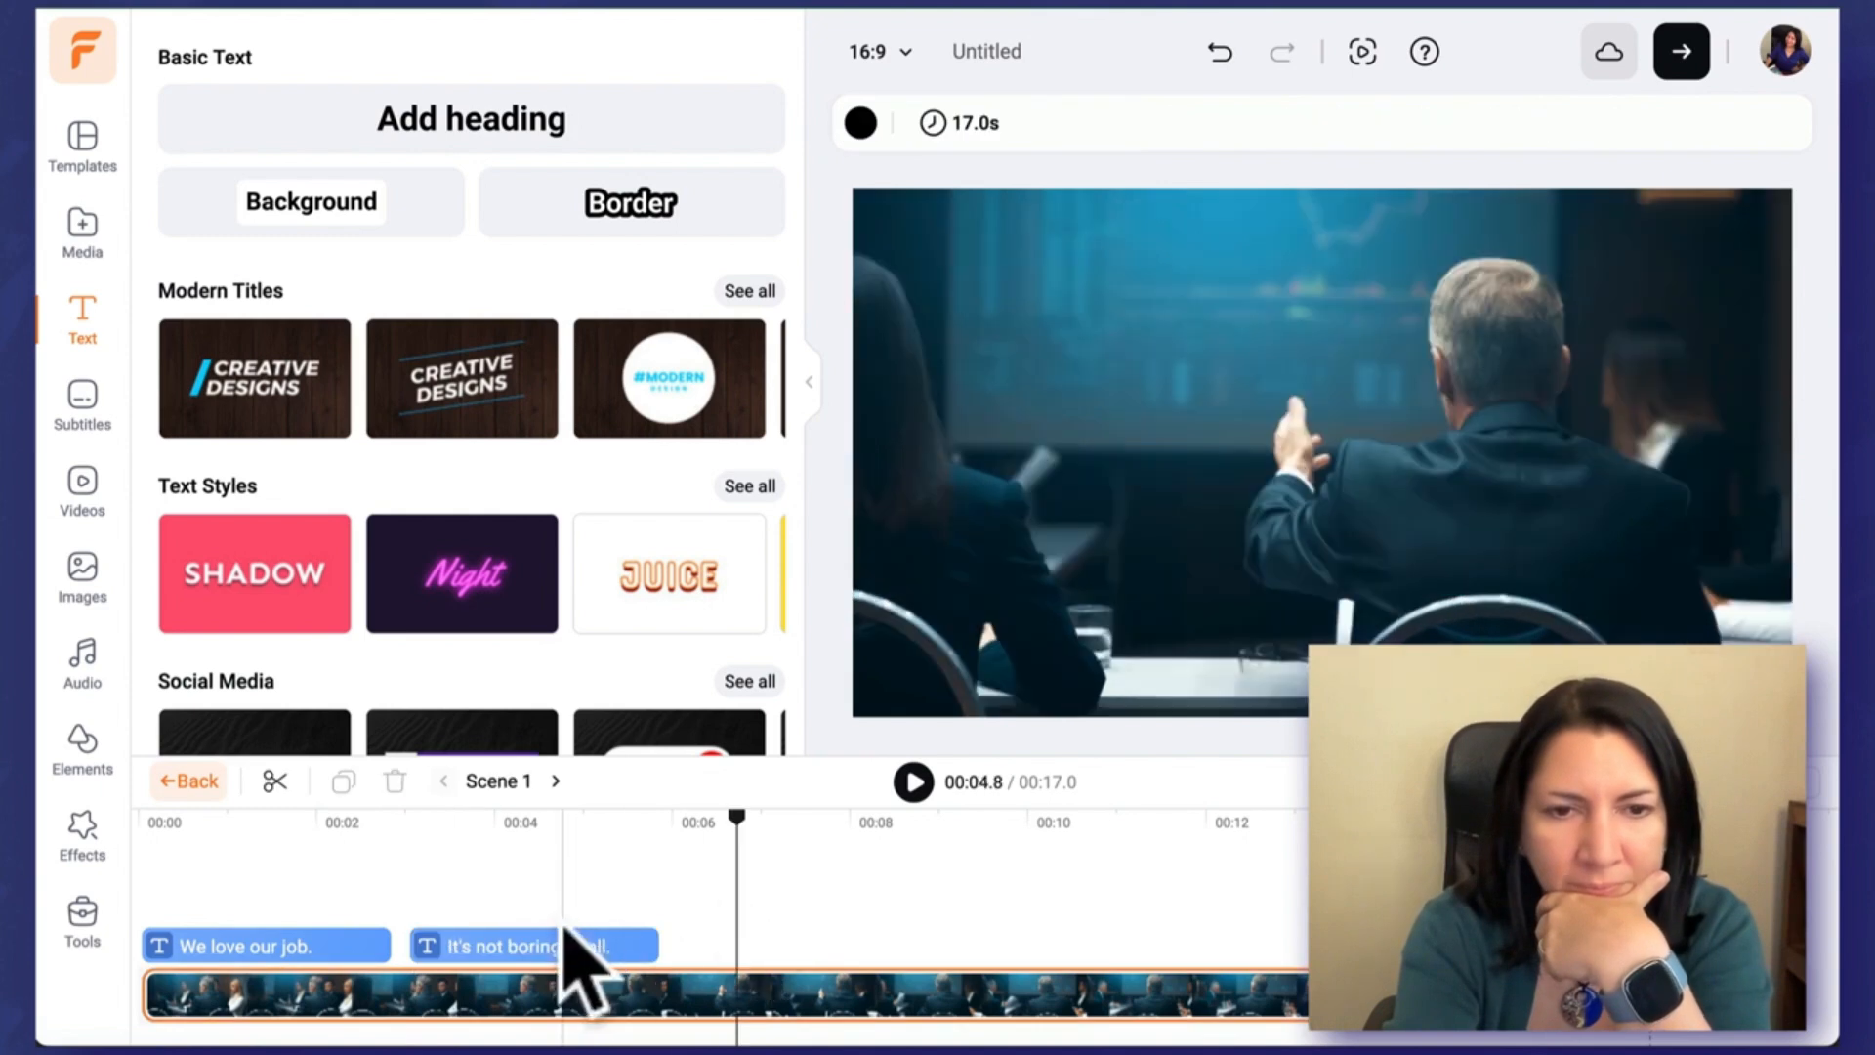
{"action": "left_click_drag", "start_coordinate": [728, 840], "coordinate": [665, 872]}
{"action": "key", "text": "super+v"}
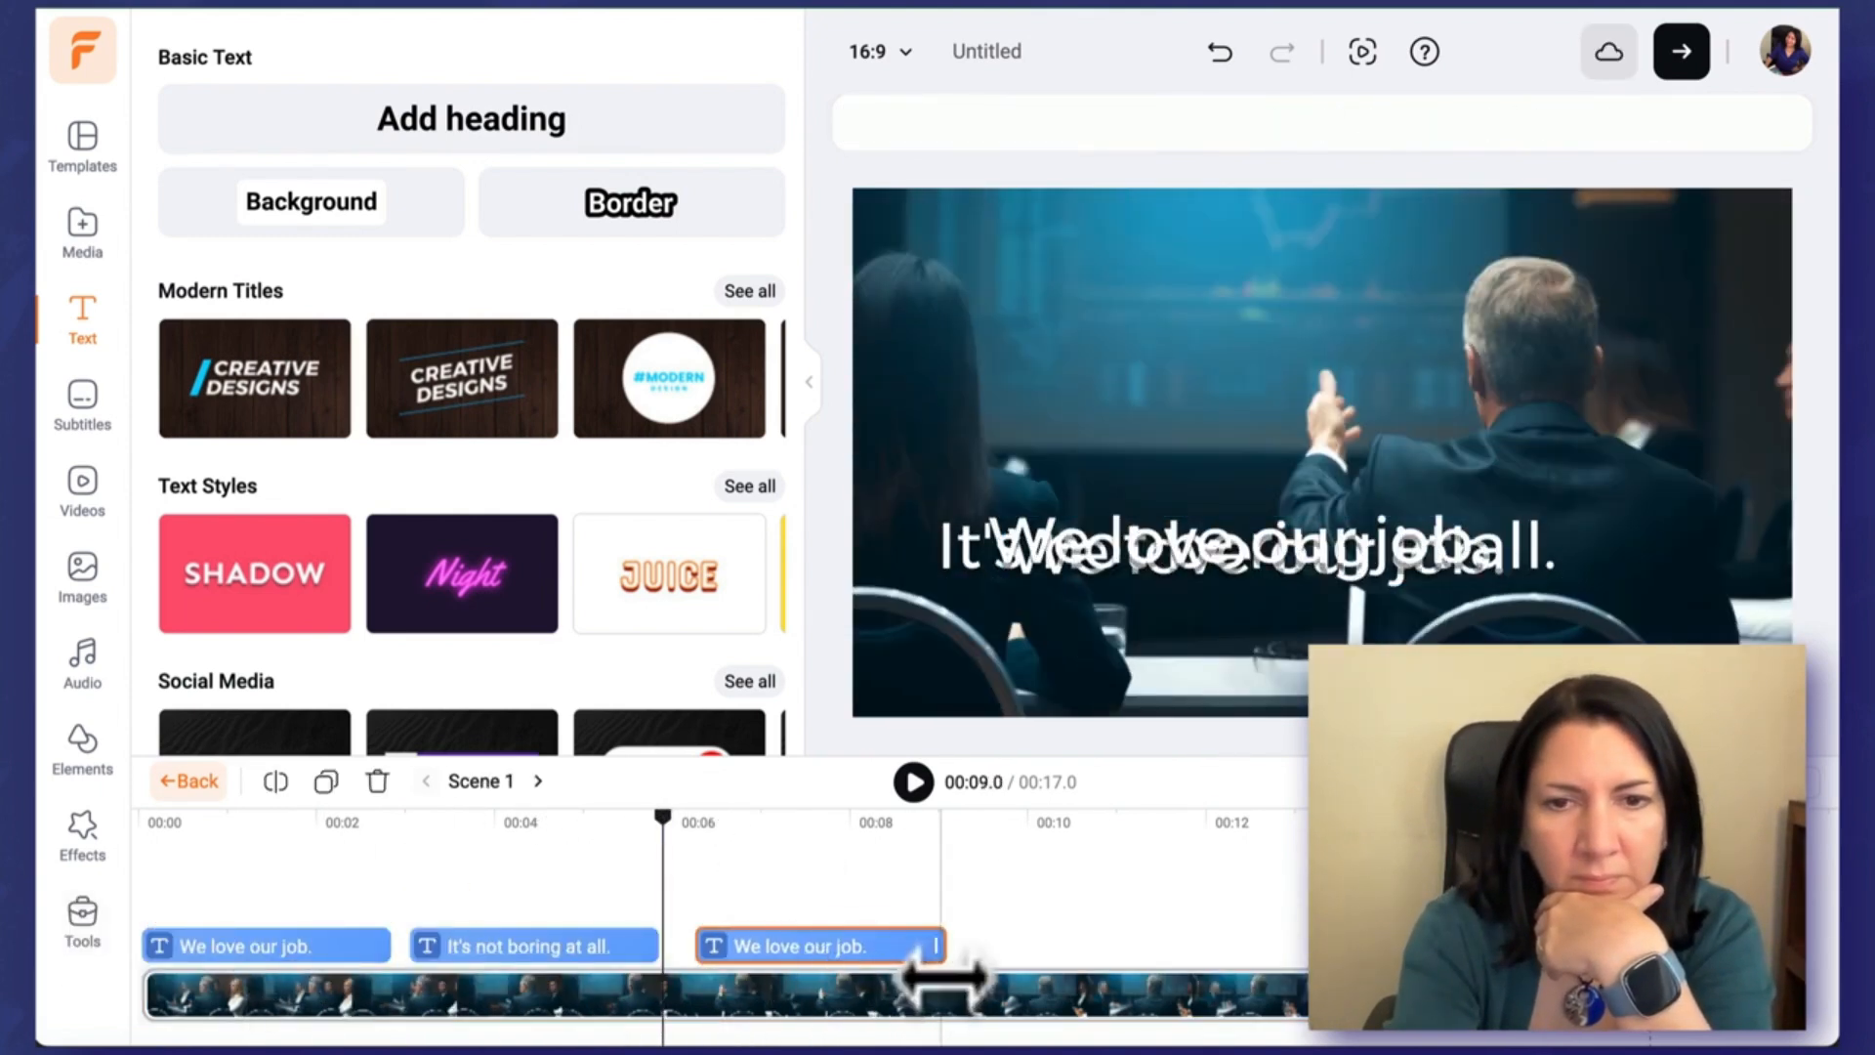
{"action": "left_click_drag", "start_coordinate": [933, 946], "coordinate": [1062, 945]}
{"action": "mouse_move", "coordinate": [782, 842]}
{"action": "left_mouse_down"}
{"action": "mouse_move", "coordinate": [584, 797]}
{"action": "mouse_move", "coordinate": [787, 785]}
{"action": "mouse_move", "coordinate": [777, 842]}
{"action": "left_mouse_up"}
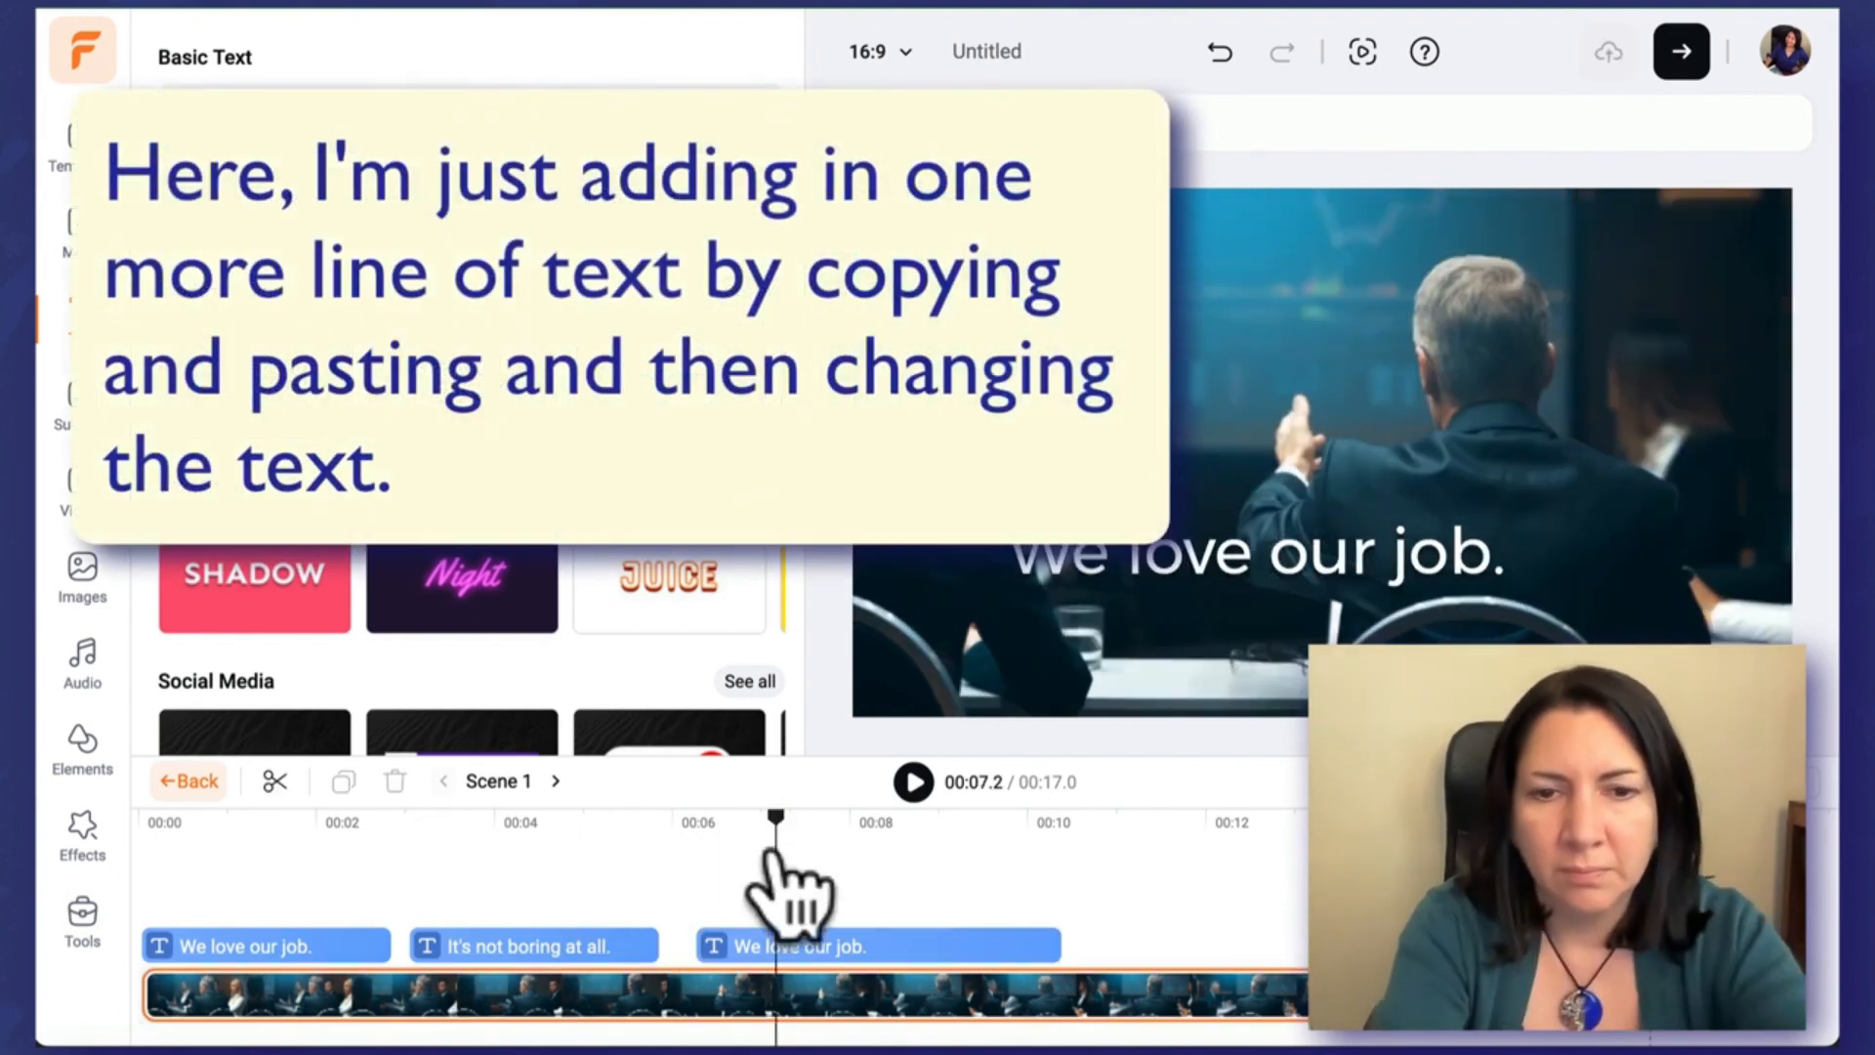
Step: Change the third heading's text to "By the way, you're fired."
{"action": "left_click", "coordinate": [793, 944]}
{"action": "left_click", "coordinate": [853, 945]}
{"action": "double_click", "coordinate": [1206, 575]}
{"action": "type", "text": "By the waym"}
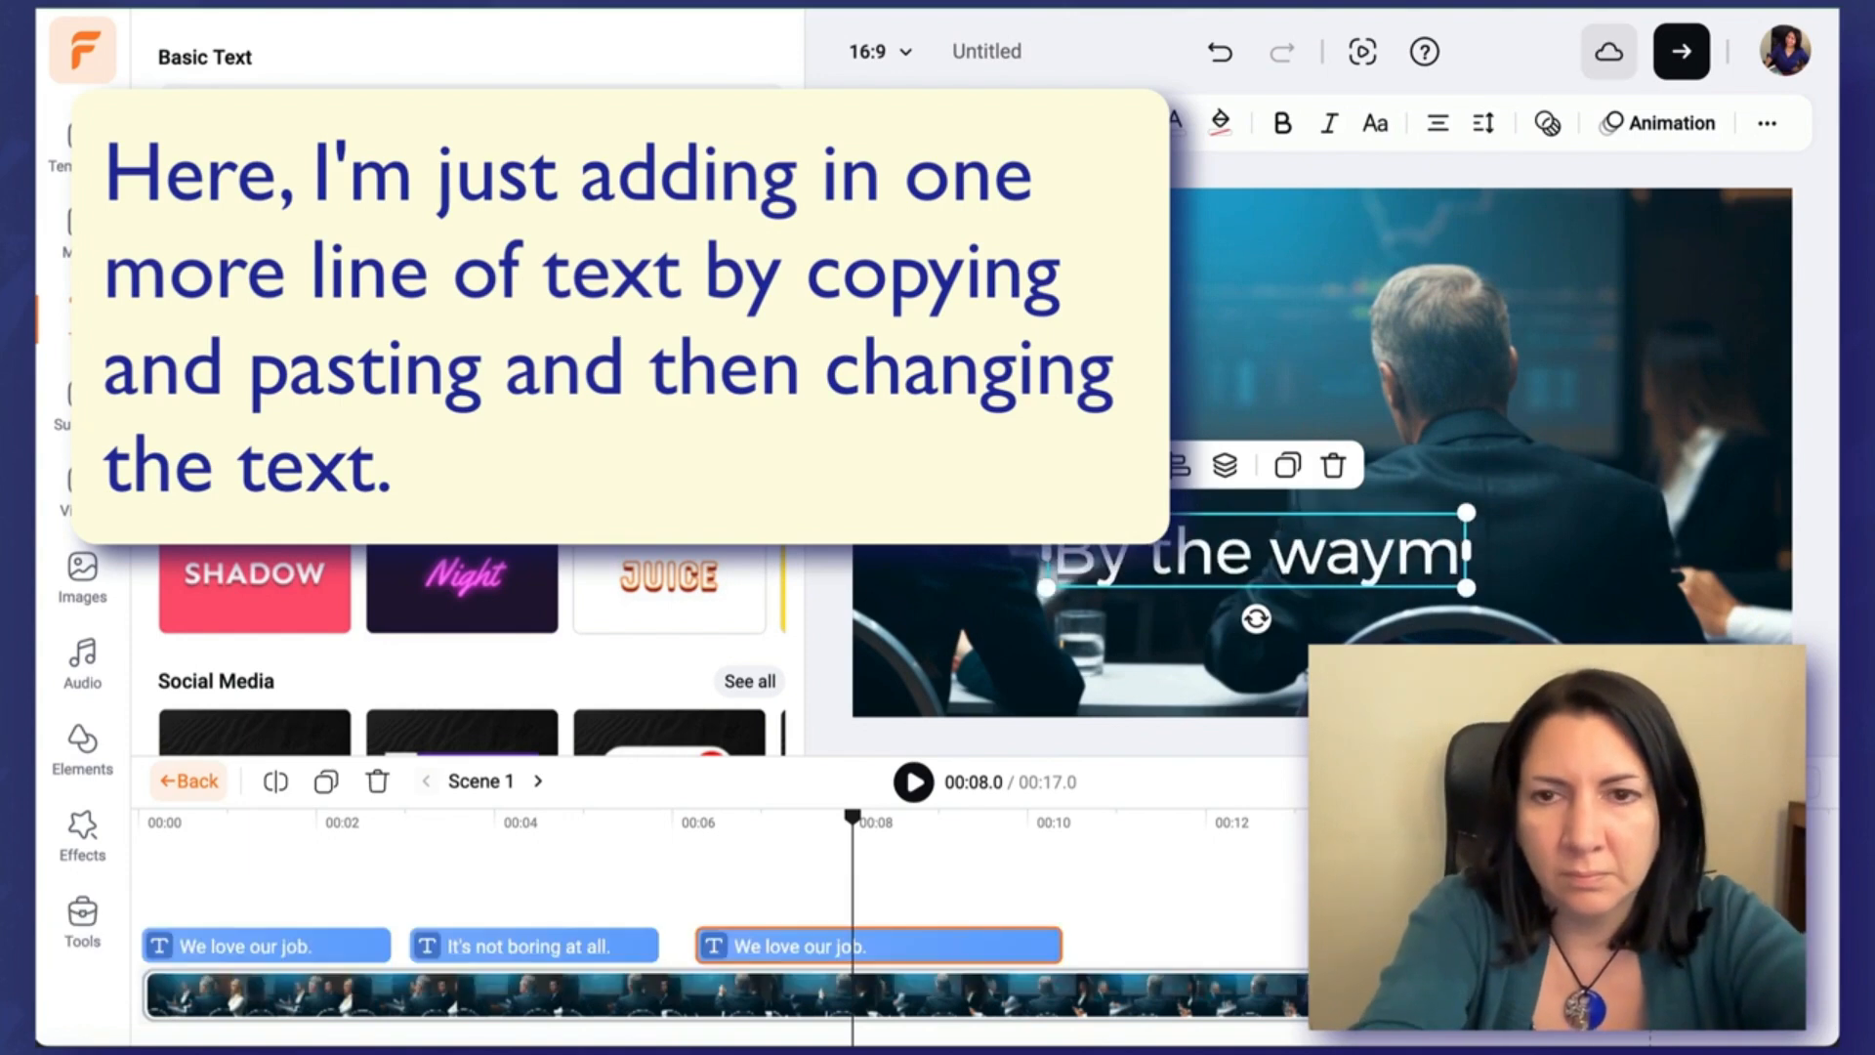
{"action": "key", "text": "BackSpace"}
{"action": "type", "text": ", you're fired."}
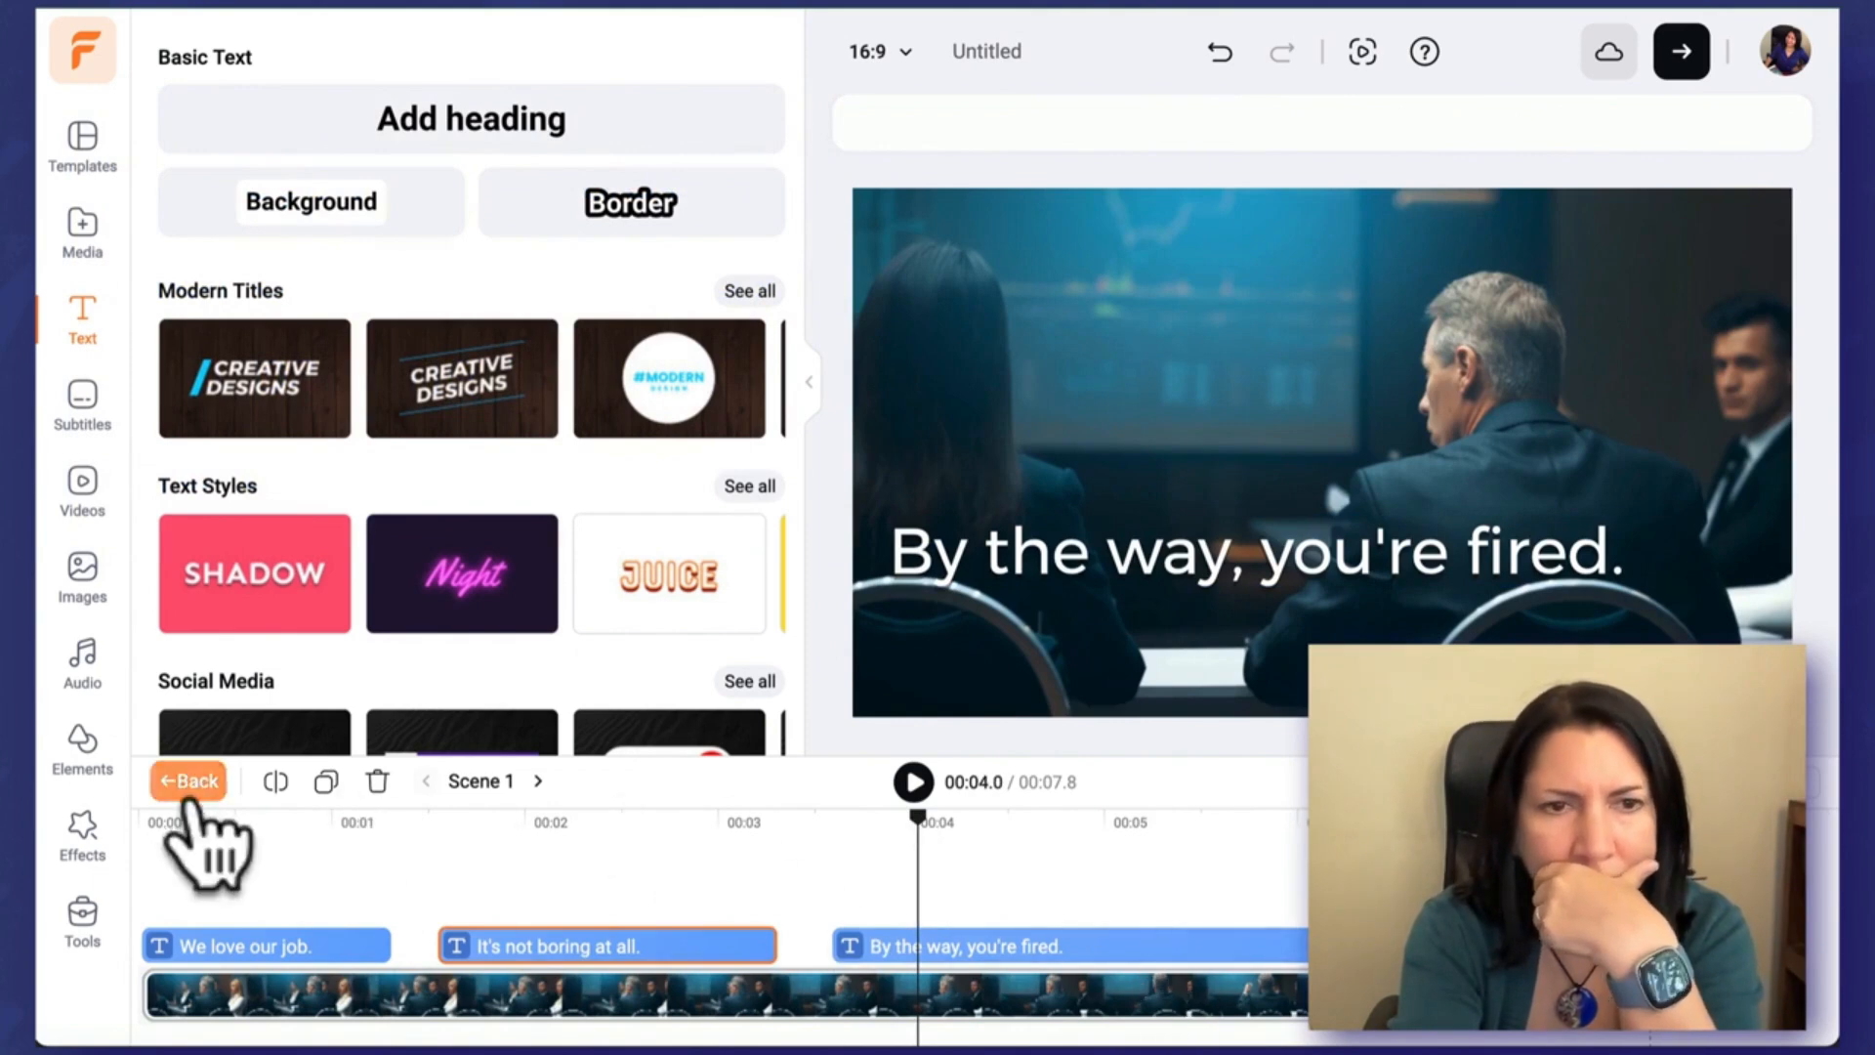
Step: Return to the scene overview and shorten the skyline handshake scene to 5.6 s
{"action": "left_click", "coordinate": [189, 786]}
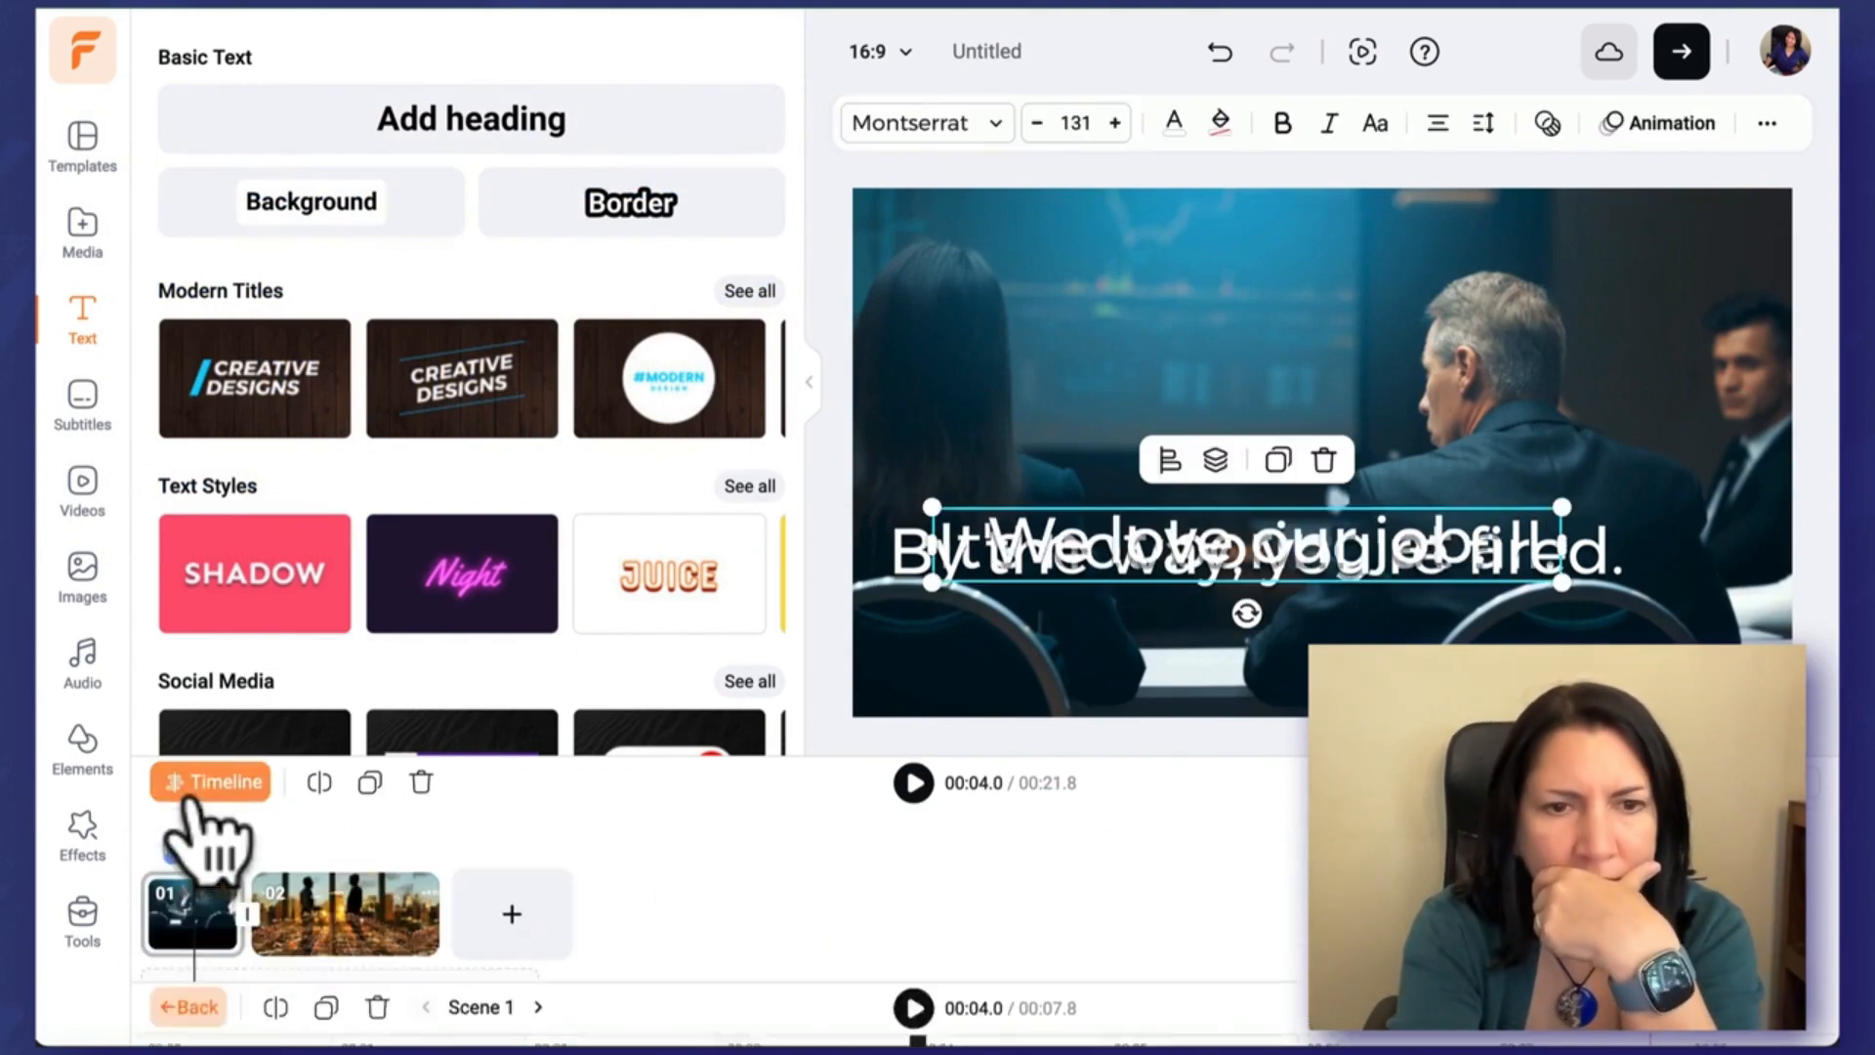
{"action": "left_click_drag", "start_coordinate": [430, 941], "coordinate": [314, 940]}
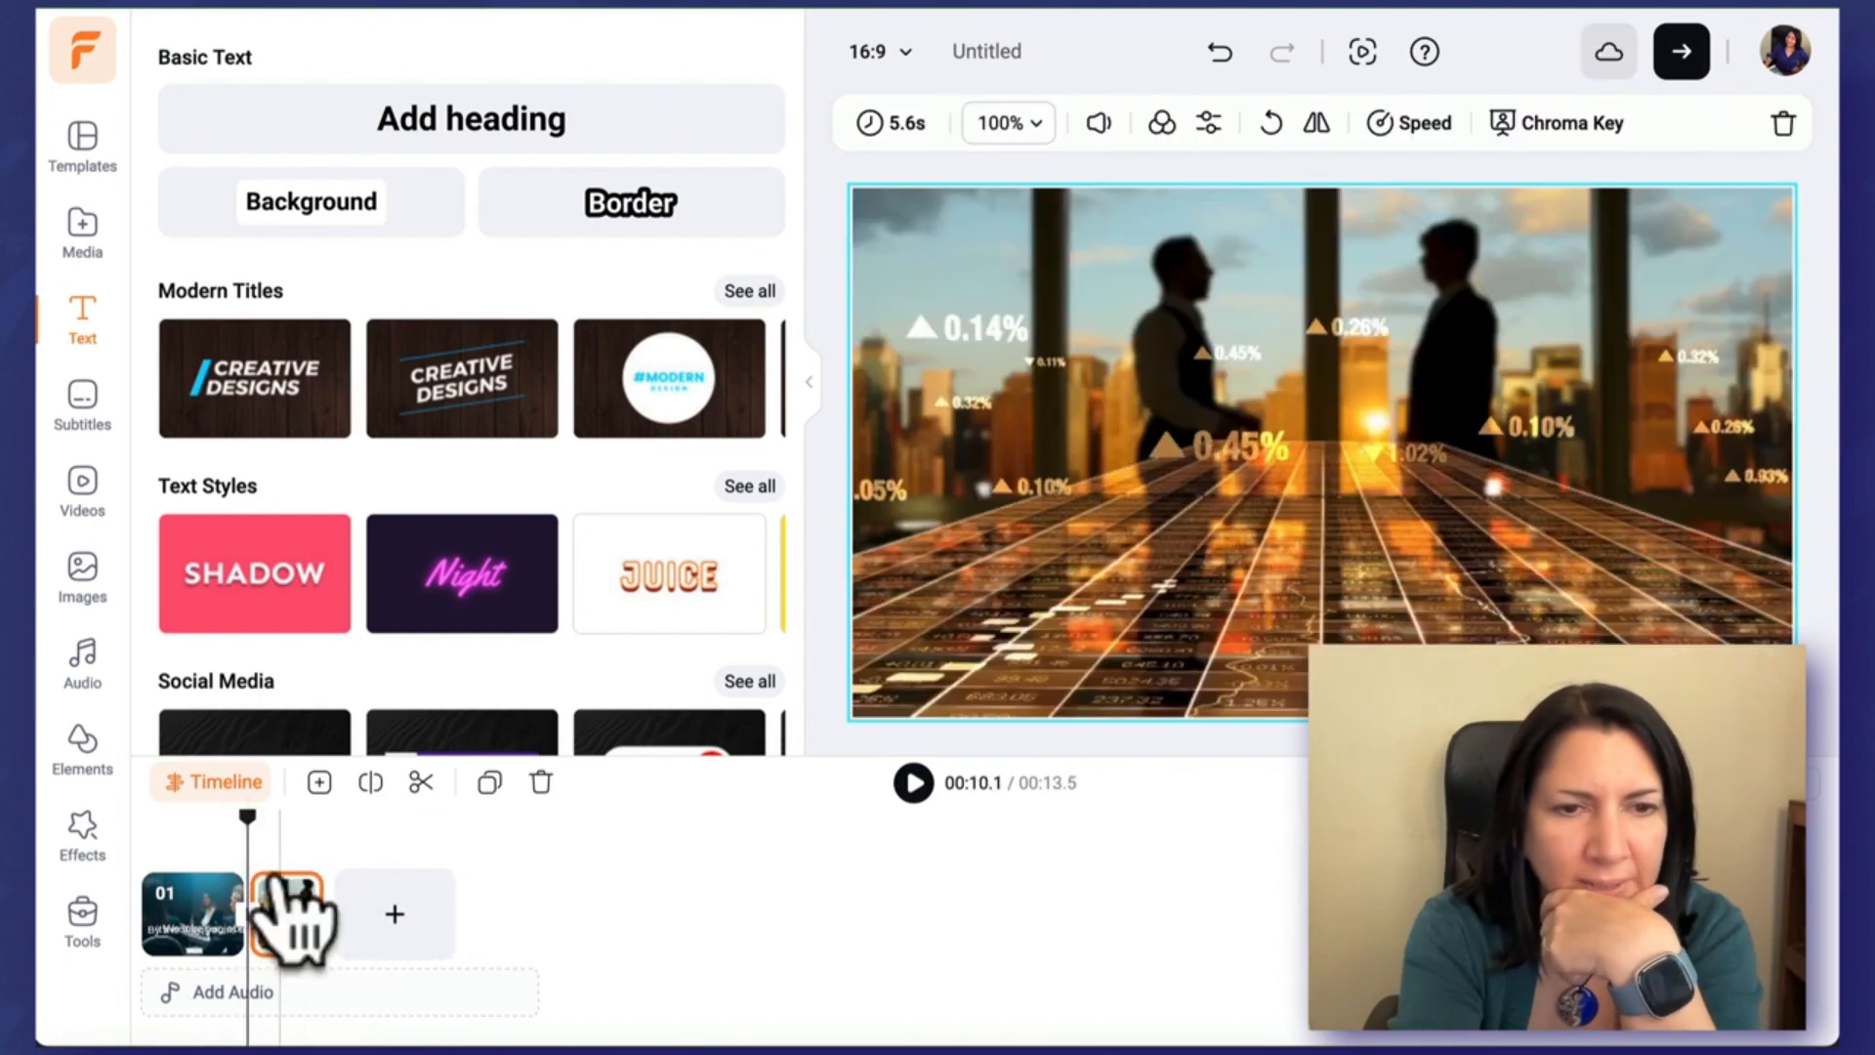
{"action": "left_click", "coordinate": [277, 840]}
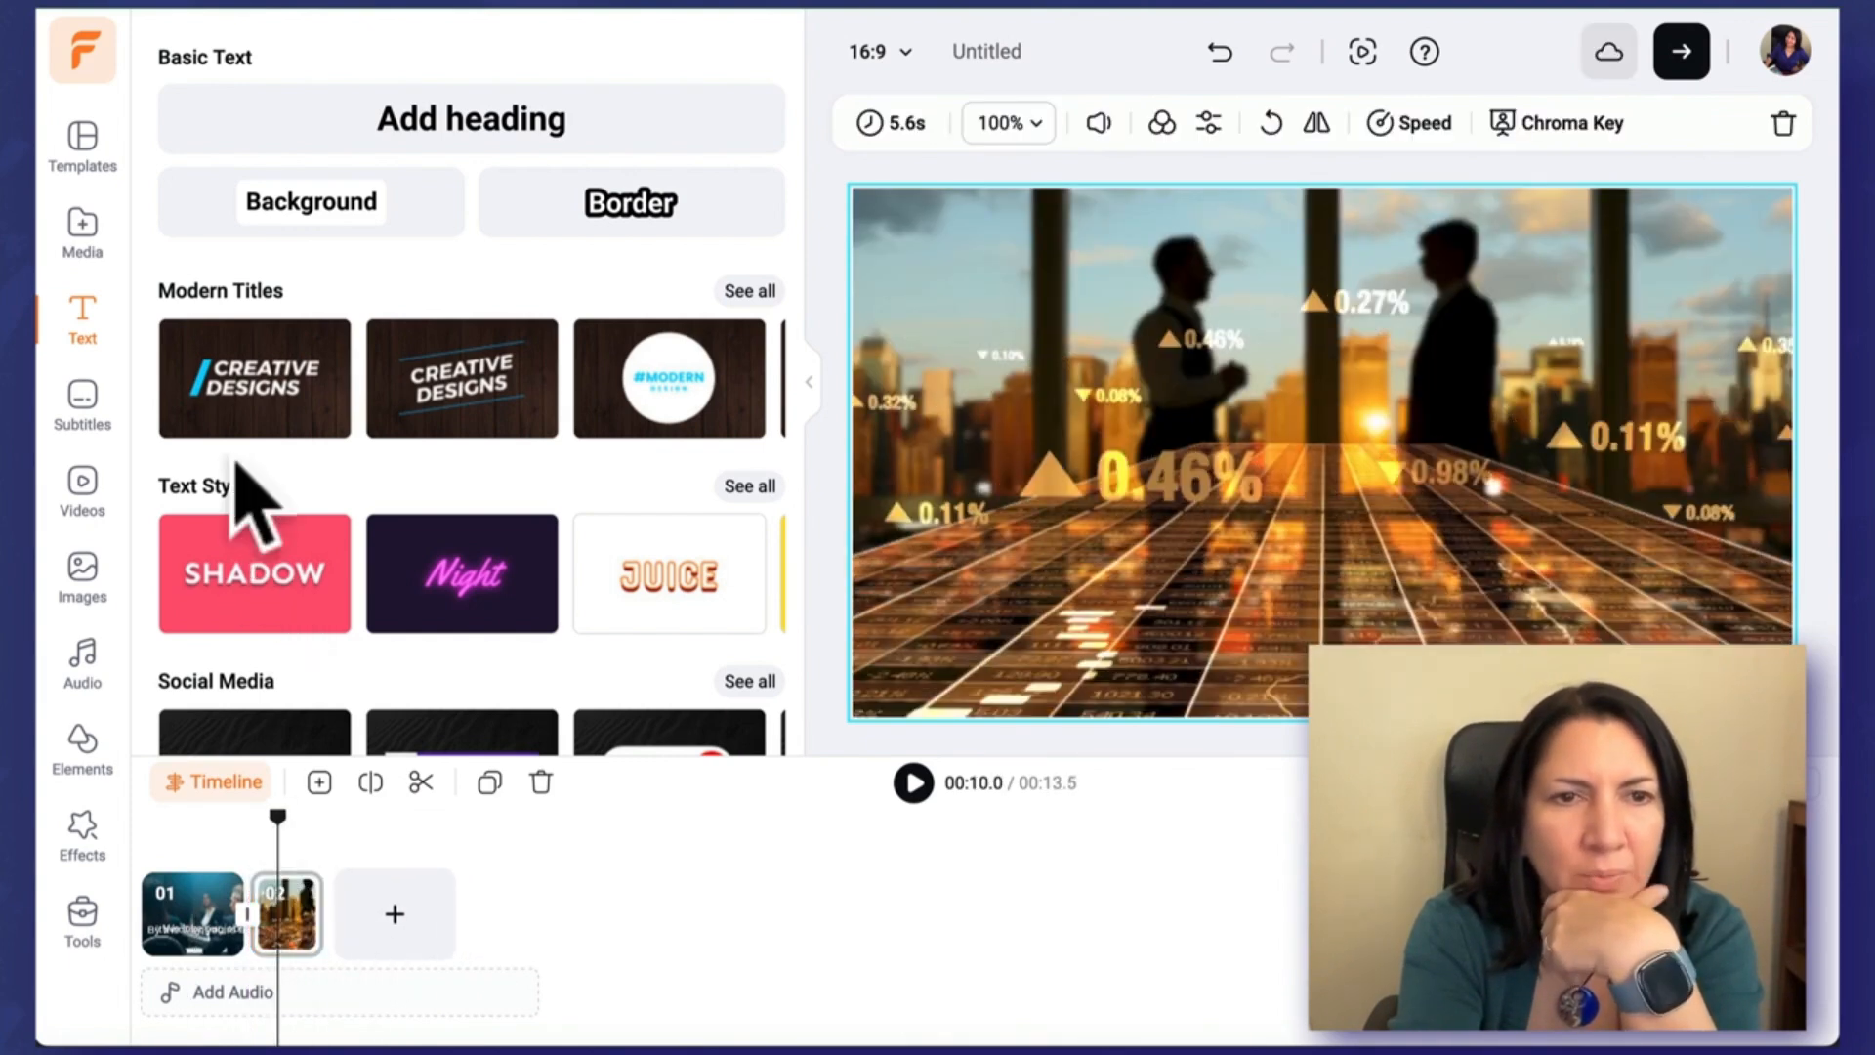
Step: Paste the copied heading into scene 2 and stretch it across the scene's full length
{"action": "left_click", "coordinate": [289, 914]}
{"action": "key", "text": "super+v"}
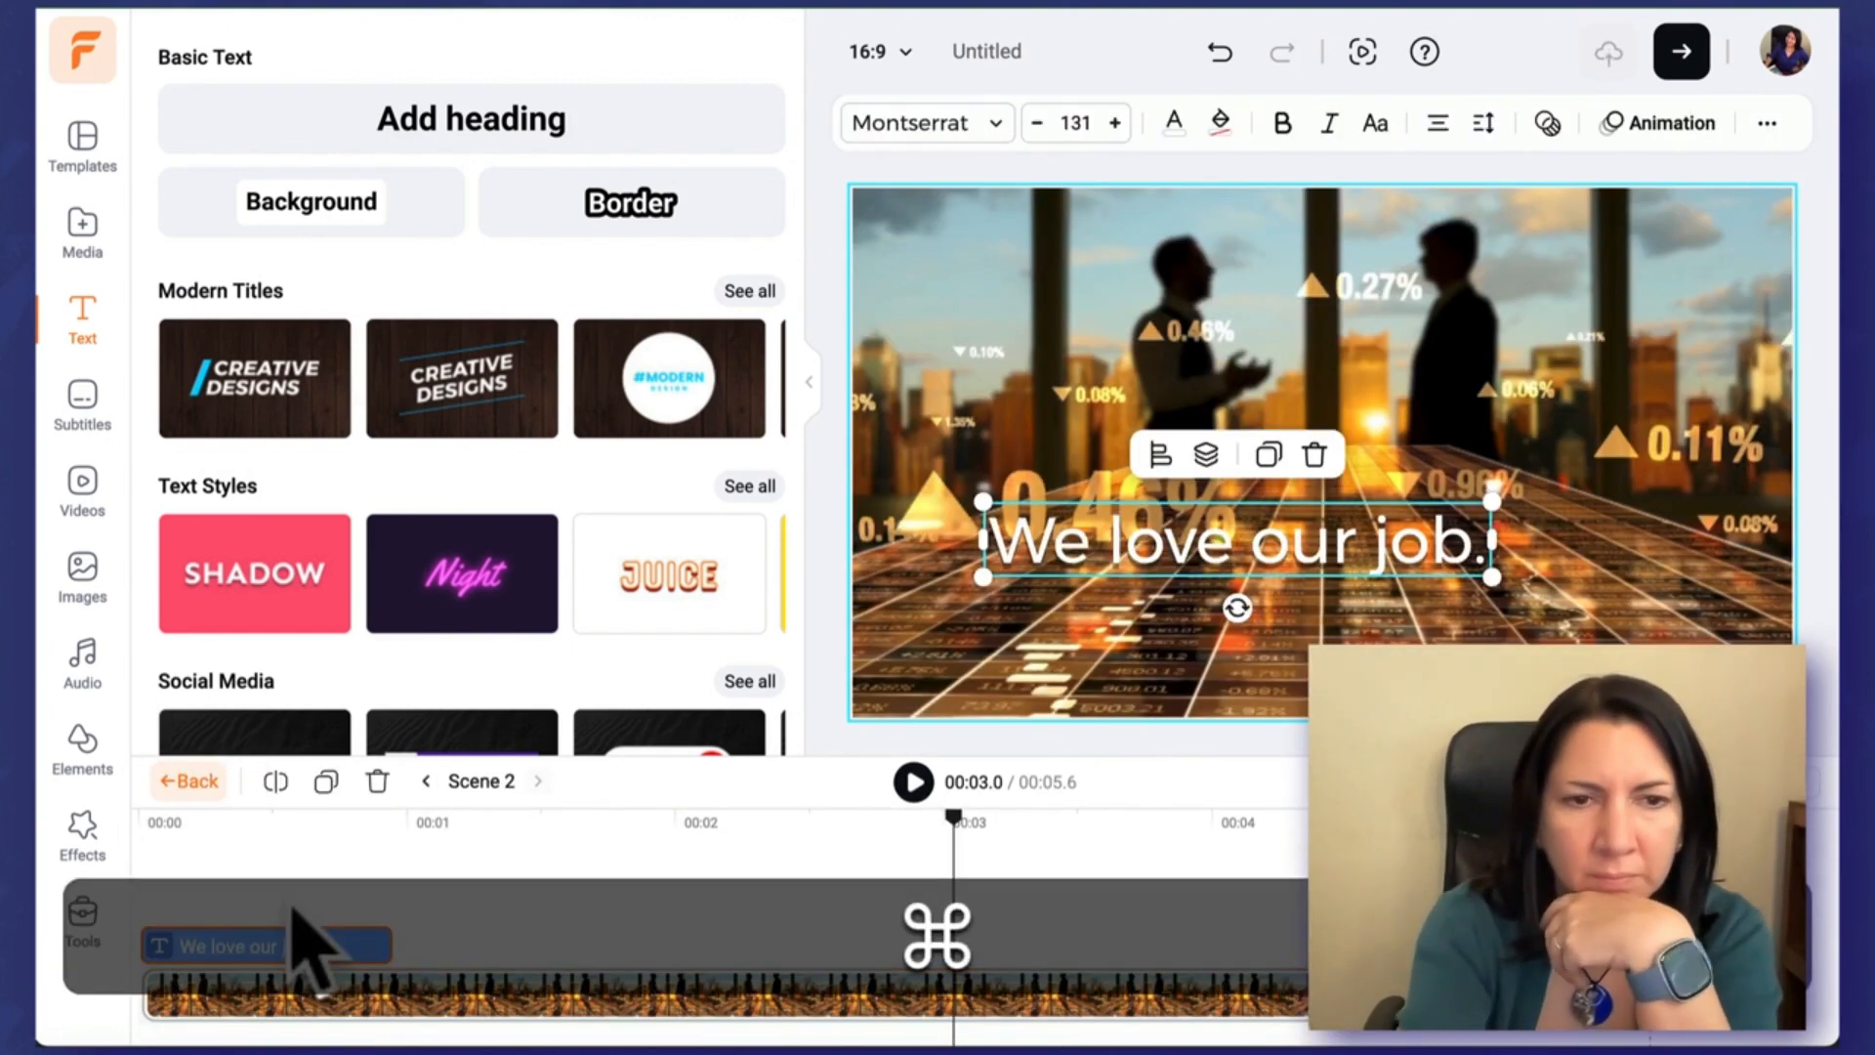
{"action": "left_click_drag", "start_coordinate": [390, 983], "coordinate": [1366, 998]}
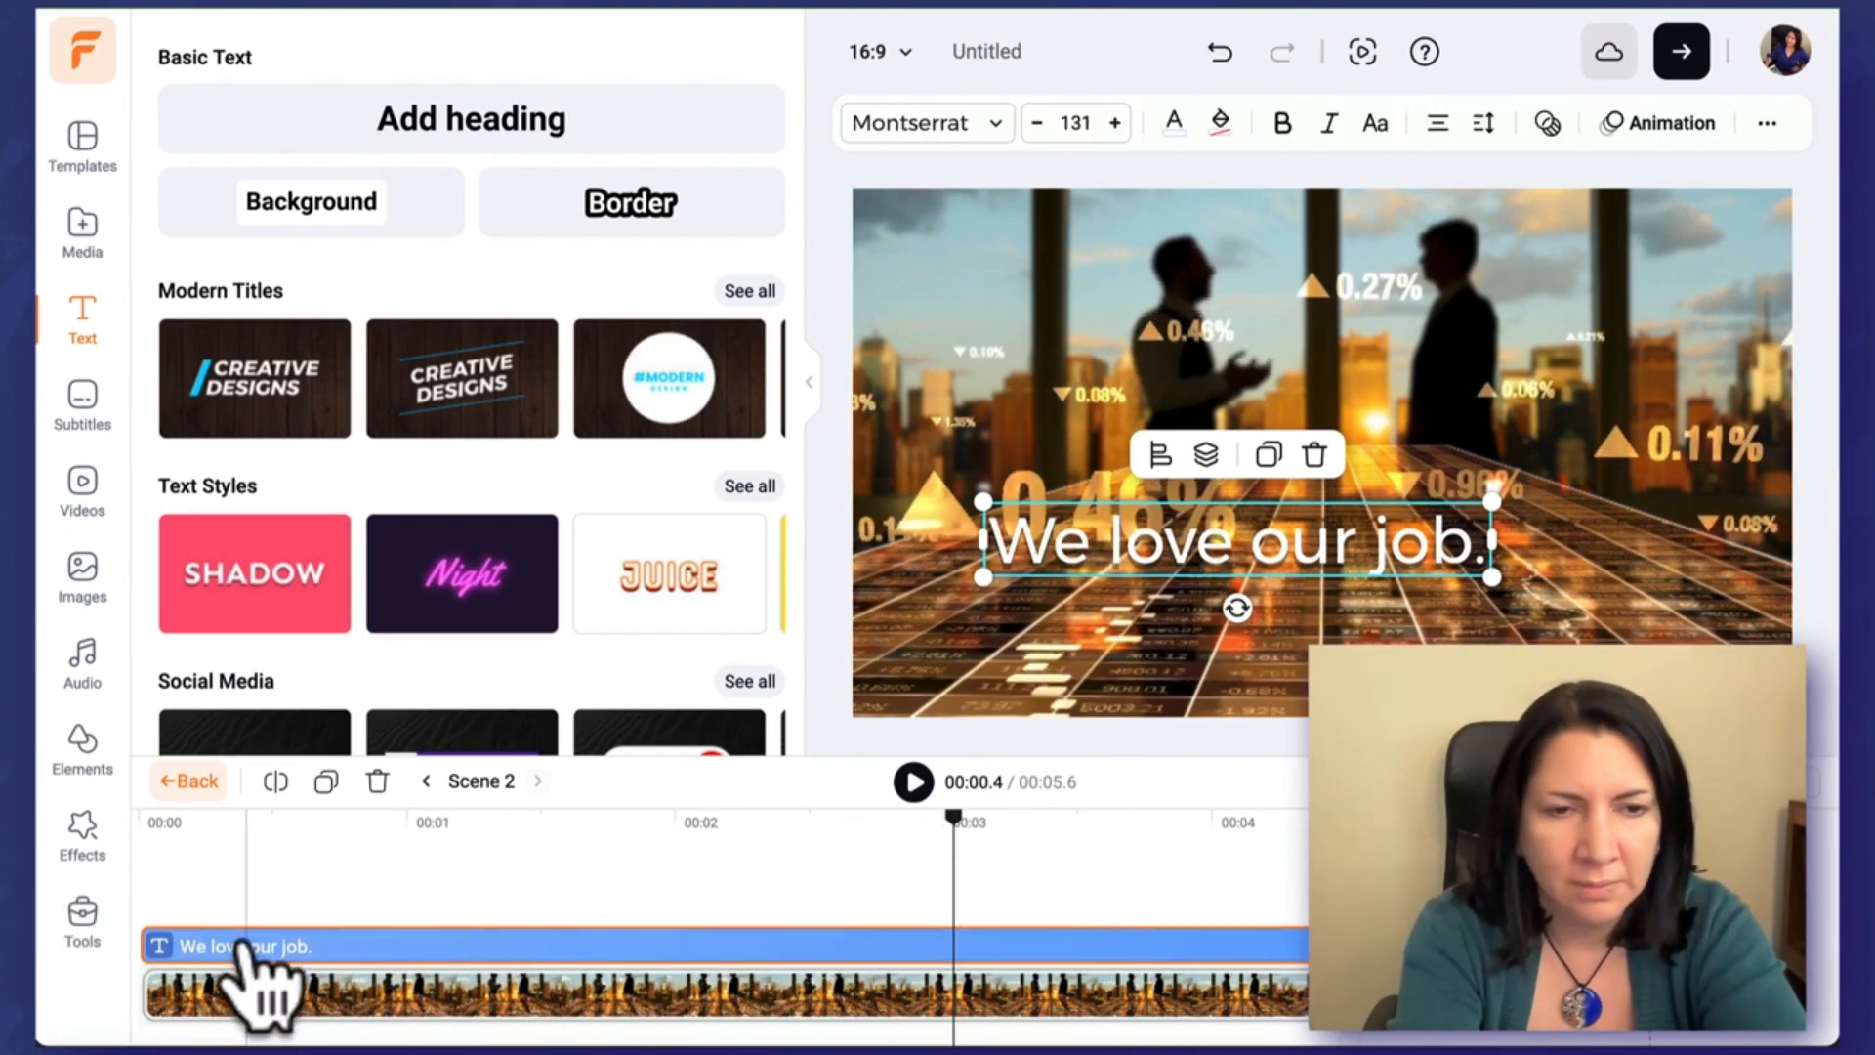
Step: Replace the scene 2 heading's text with "No hard feelings"
{"action": "type", "text": "No h"}
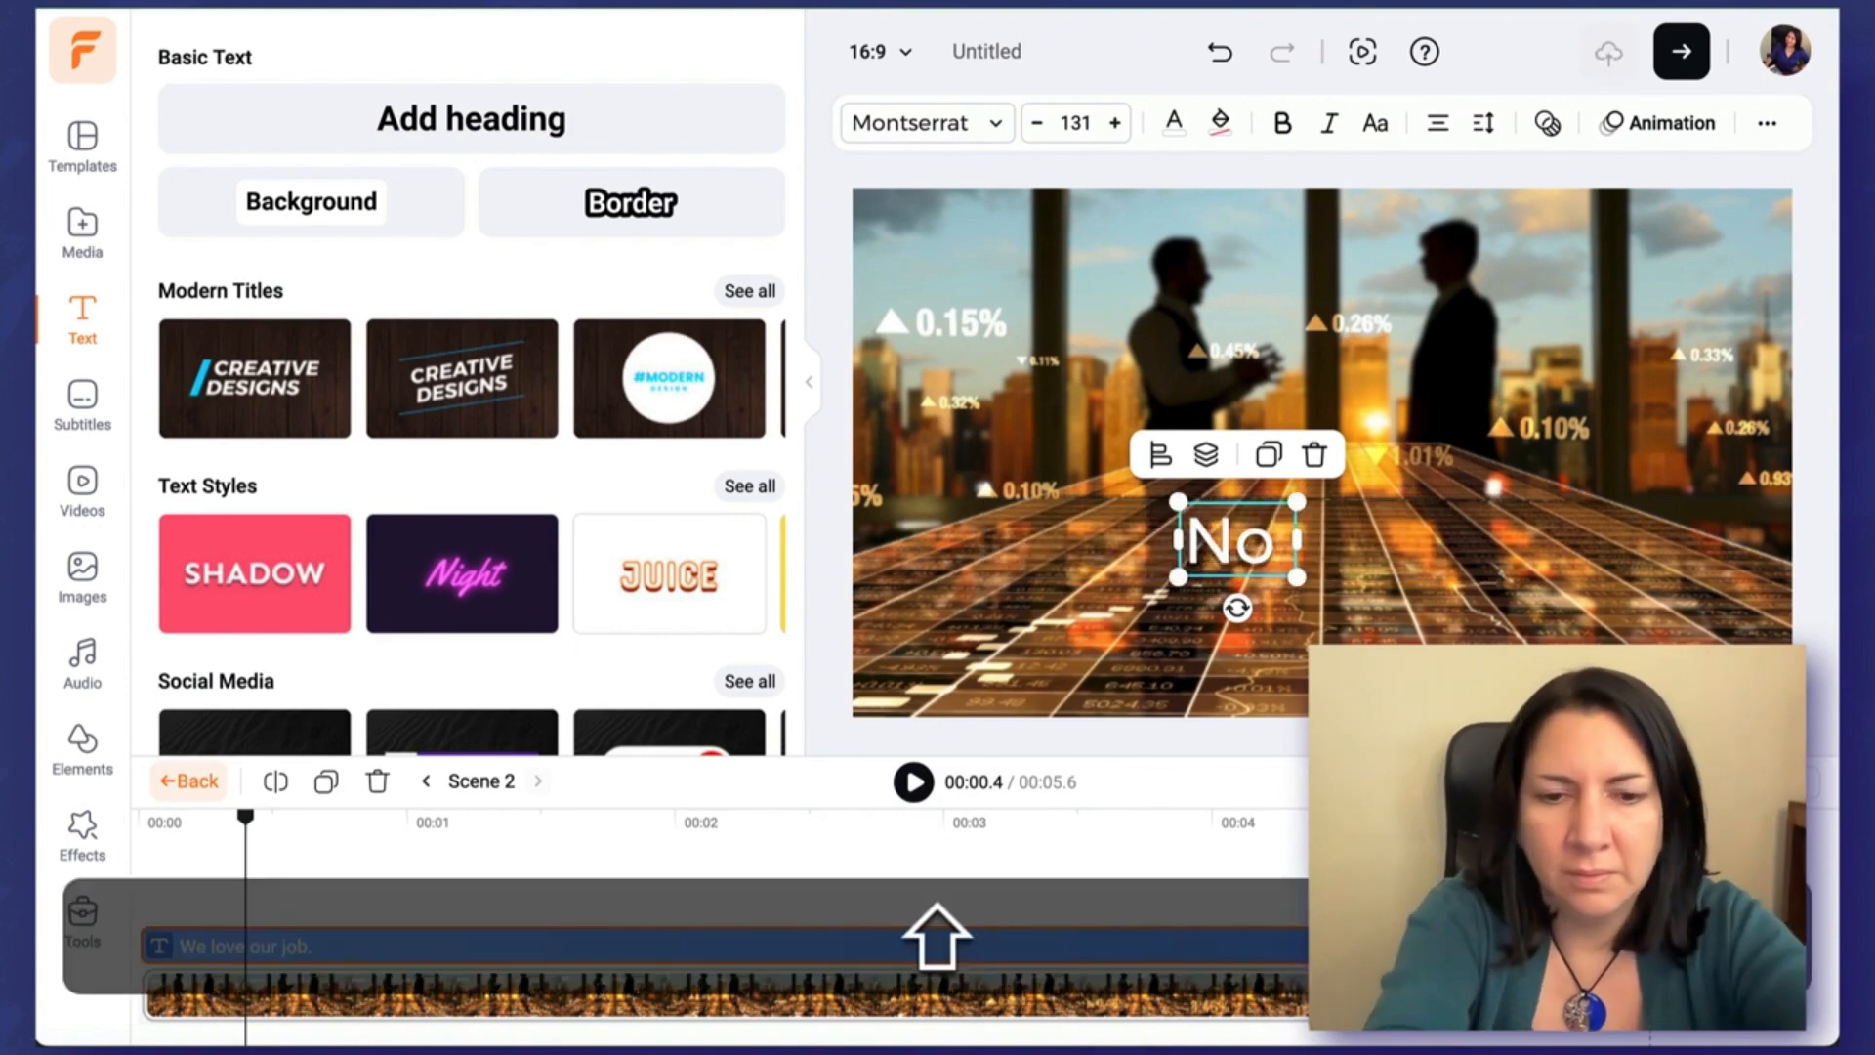
{"action": "key", "text": "BackSpace"}
{"action": "type", "text": "ard feelings"}
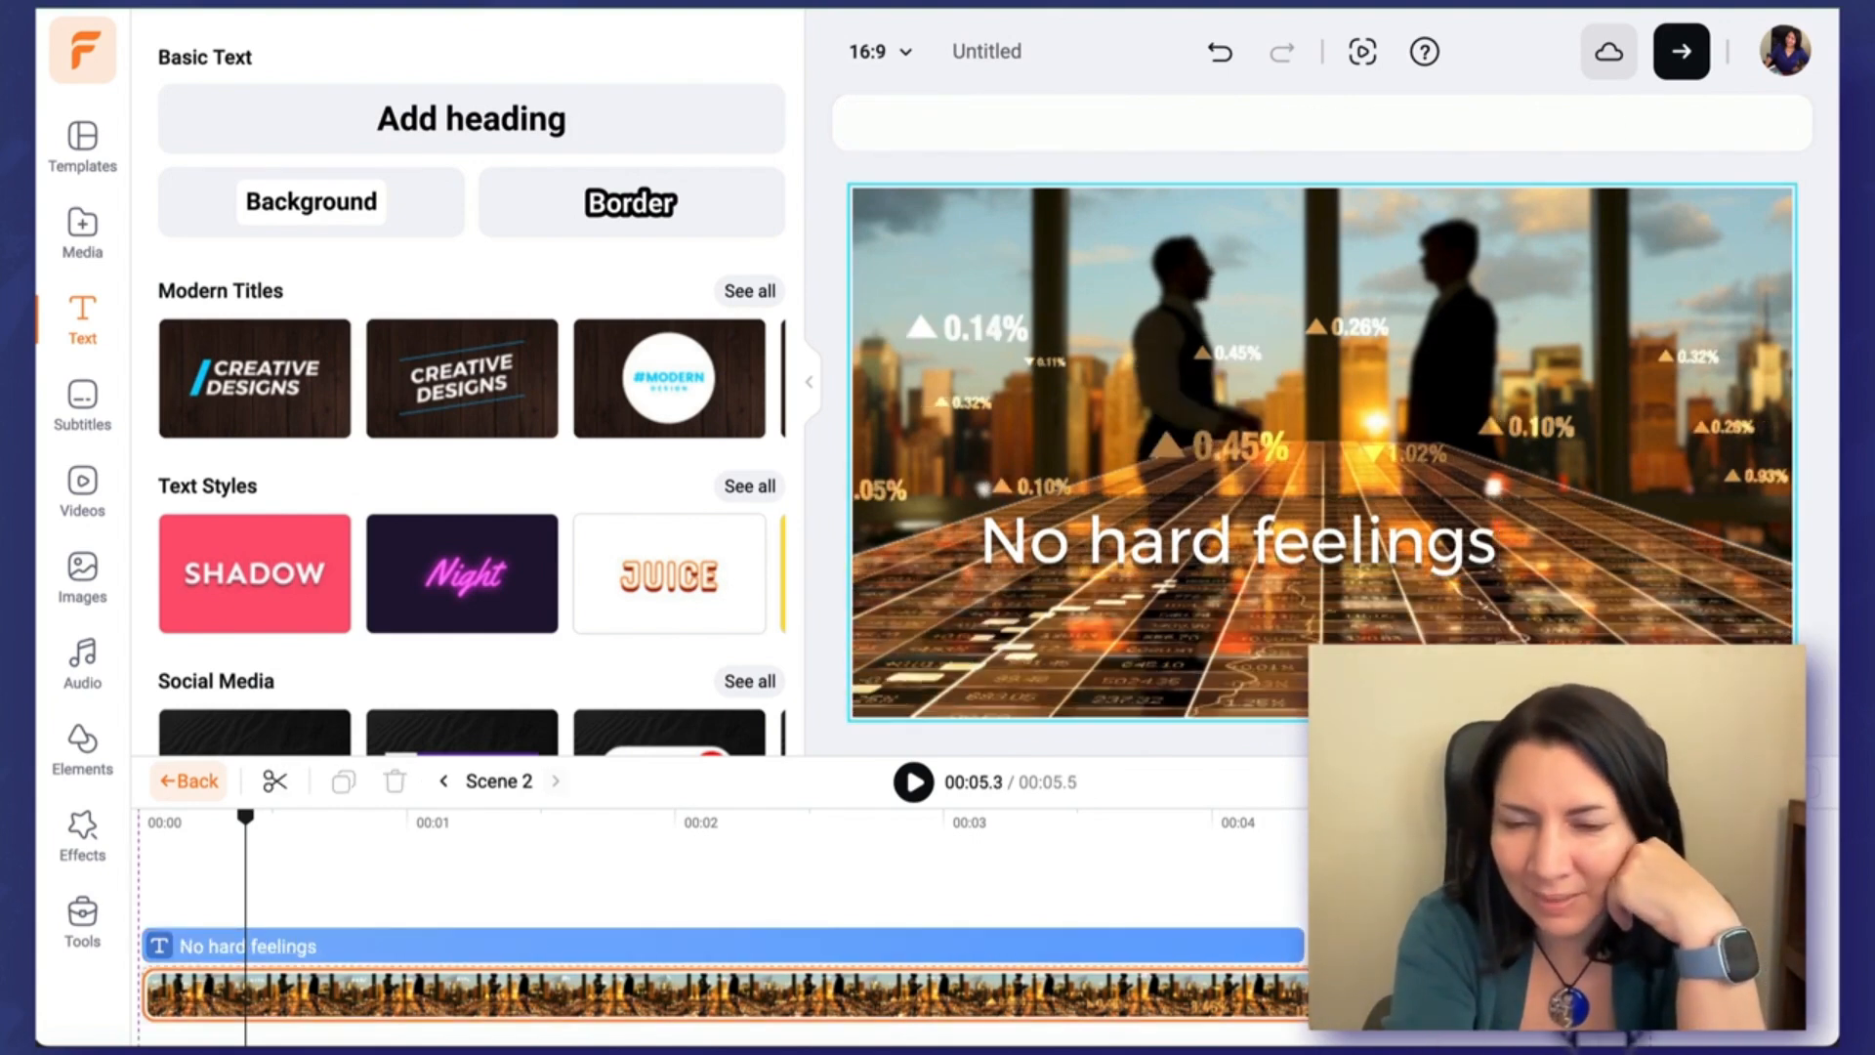
Step: Trim scene 2 to 5.5 s and return the playhead to the start of the whole video
{"action": "left_click_drag", "start_coordinate": [1602, 1026], "coordinate": [1598, 1026]}
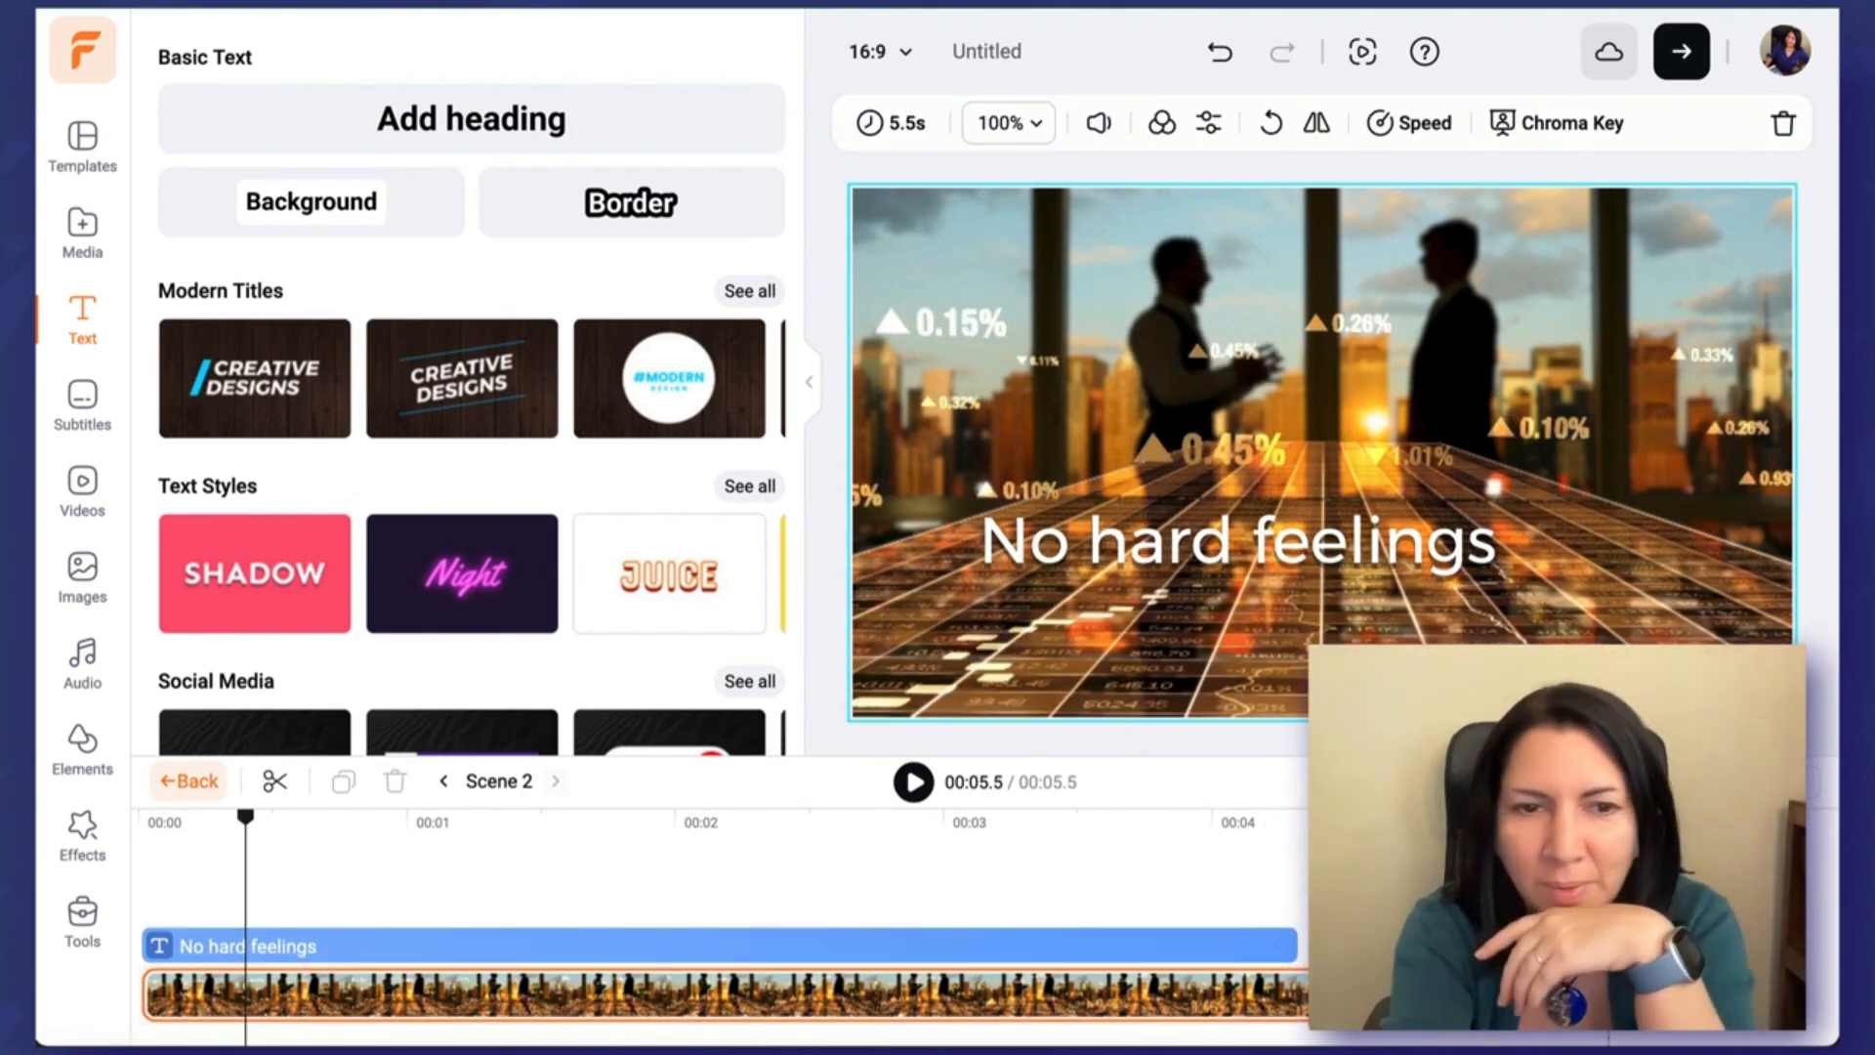
{"action": "left_click", "coordinate": [191, 781]}
{"action": "left_click_drag", "start_coordinate": [256, 819], "coordinate": [139, 825]}
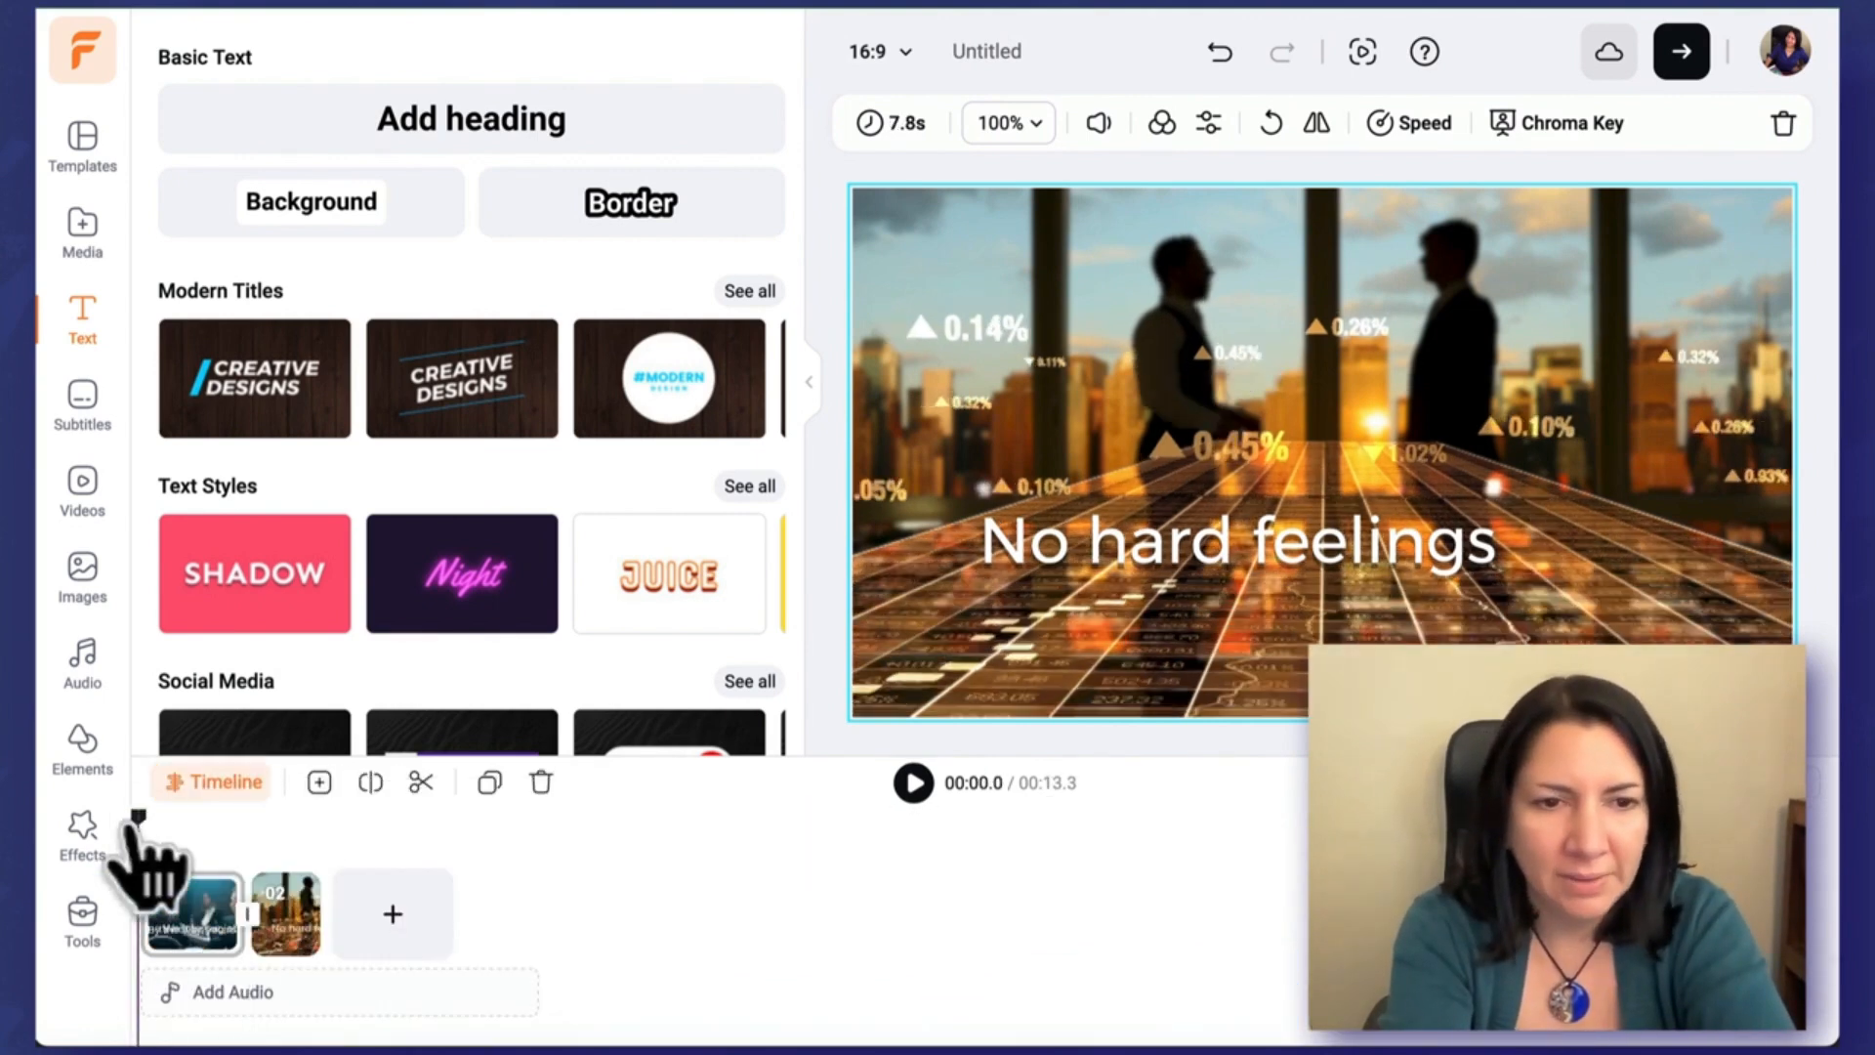
Step: Preview the stock tracks "Back To 95" and "Power Of Epic Orchestra(No Choir)", and add the latter as background music from the video's start
{"action": "left_click", "coordinate": [210, 1007]}
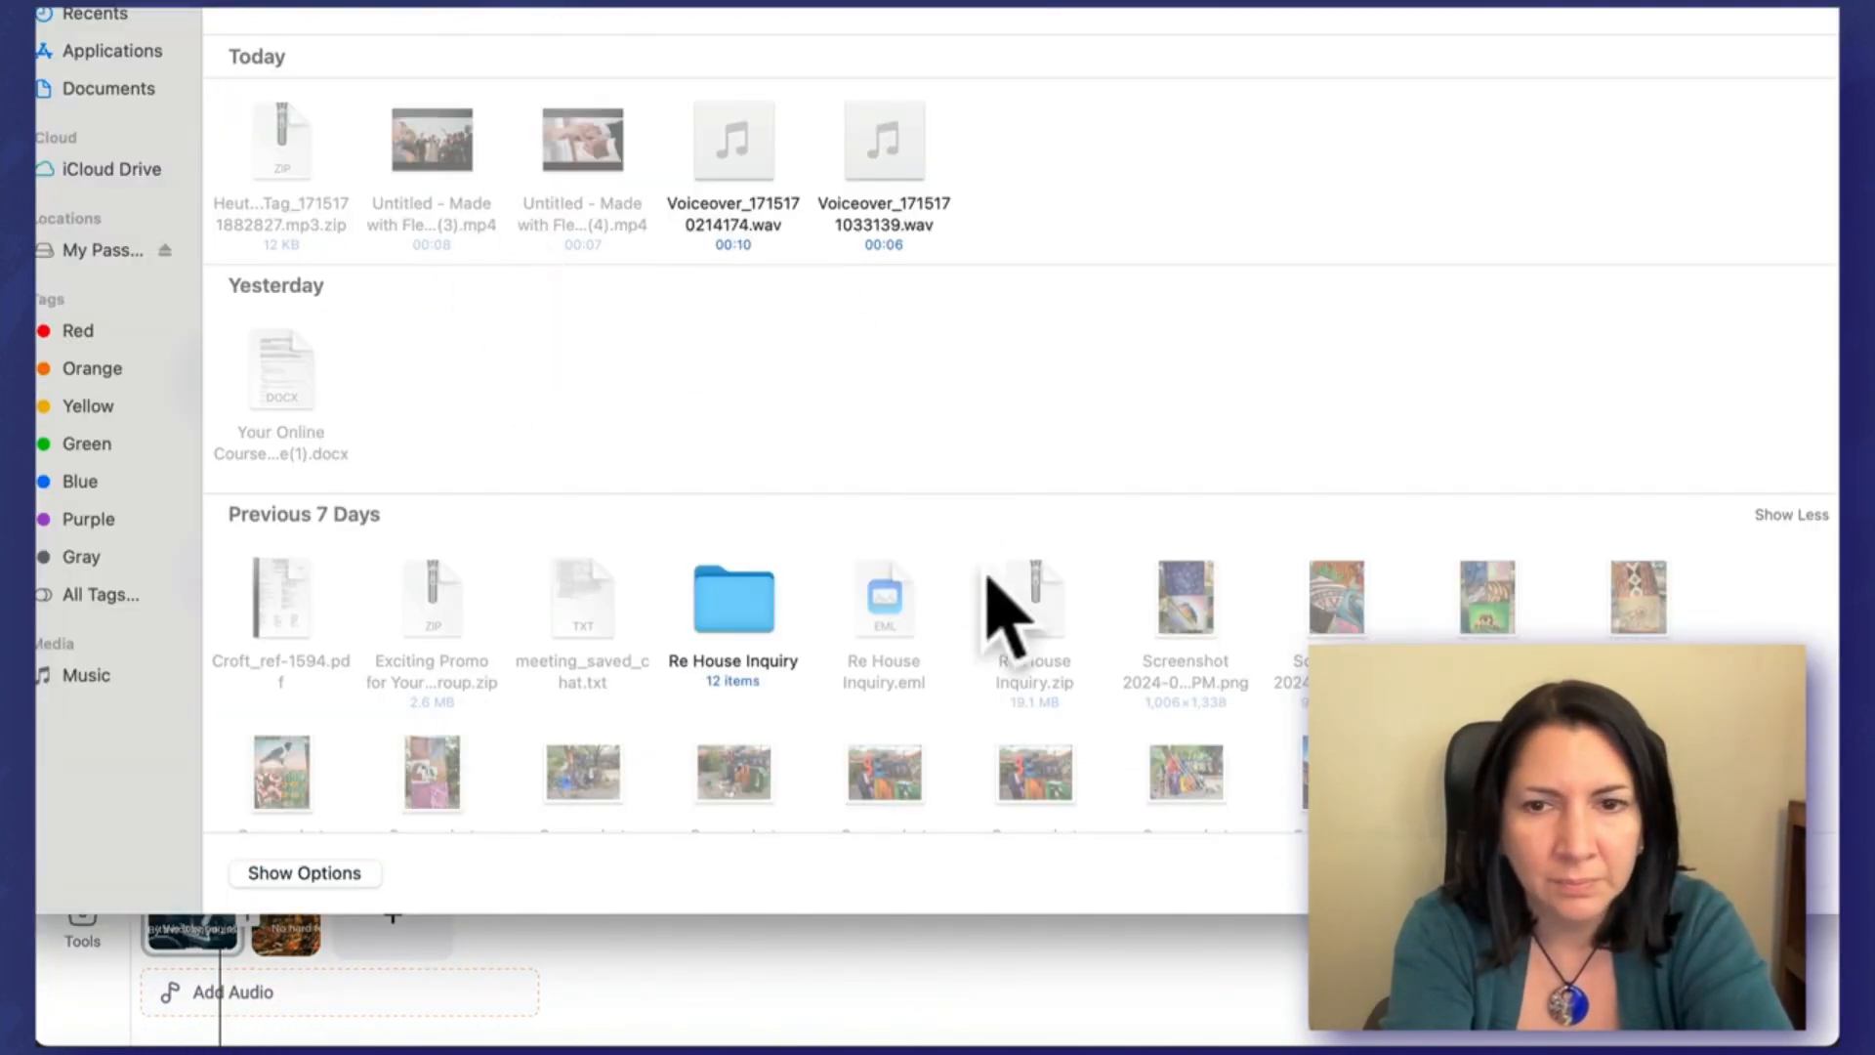
{"action": "key", "text": "Escape"}
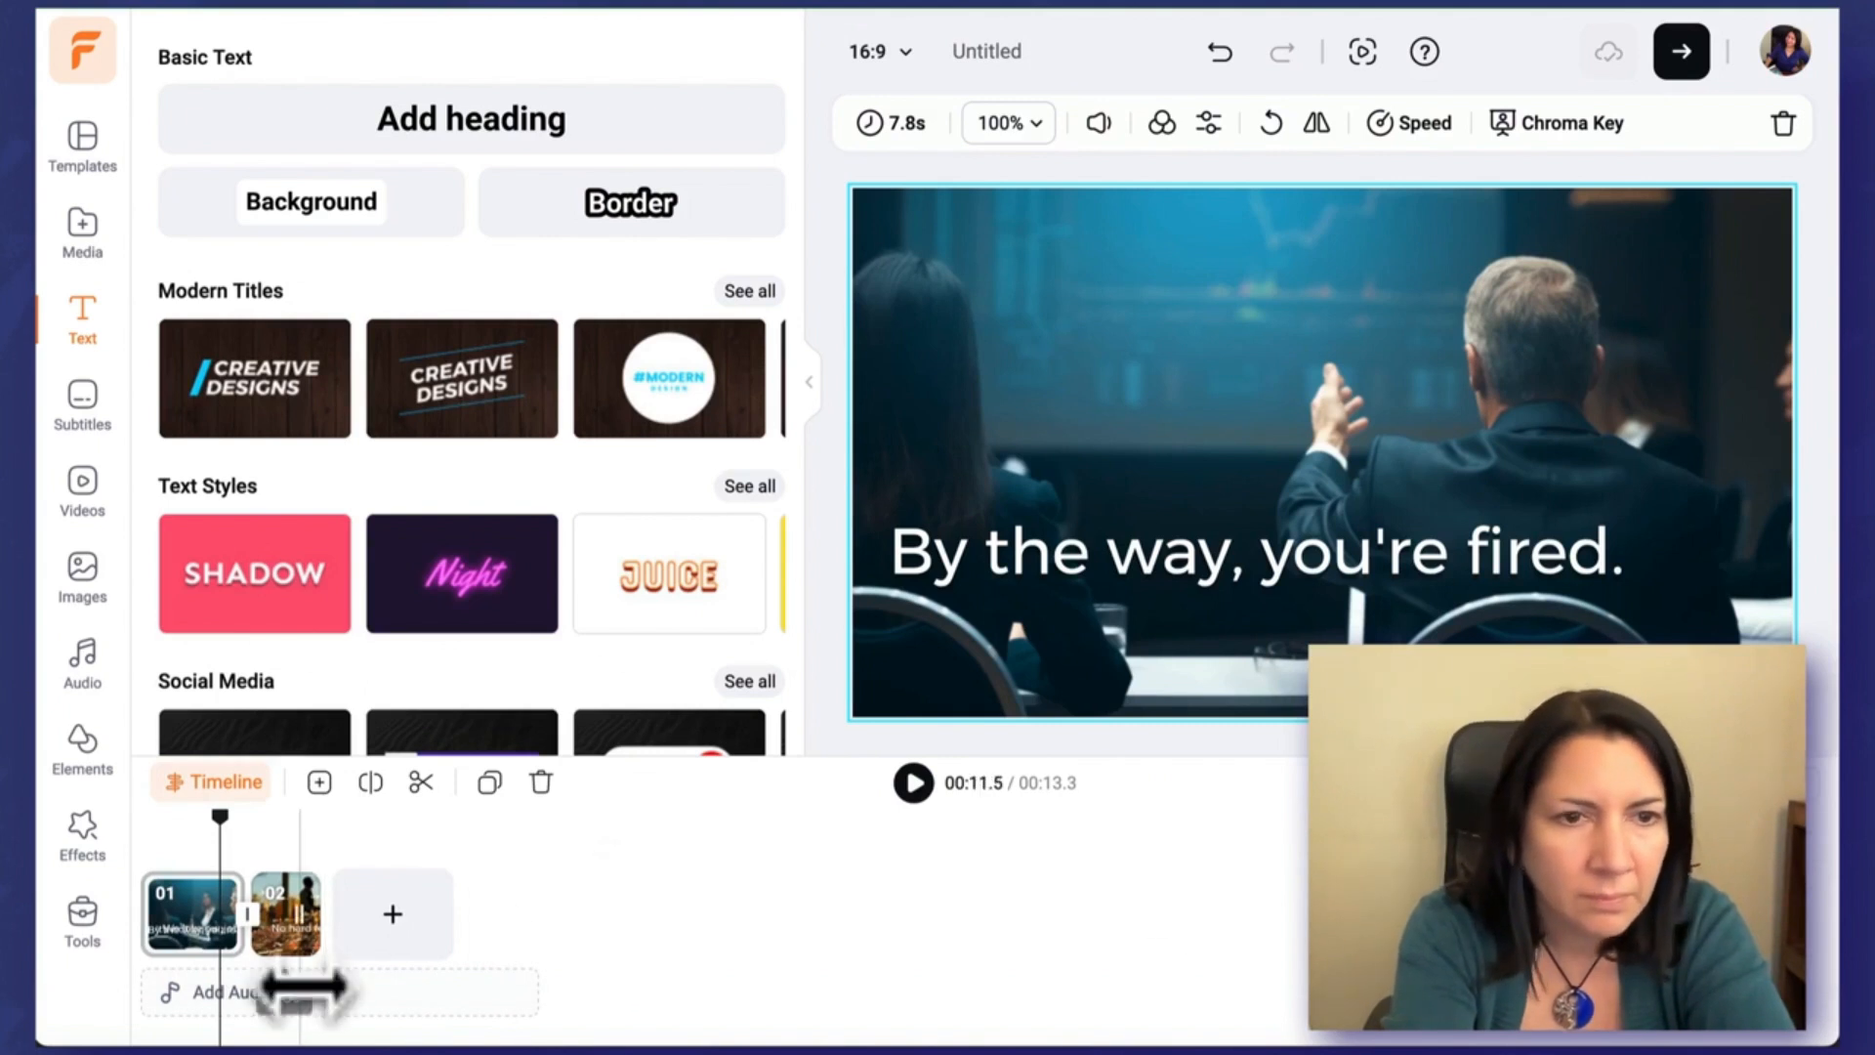
{"action": "left_click", "coordinate": [83, 664]}
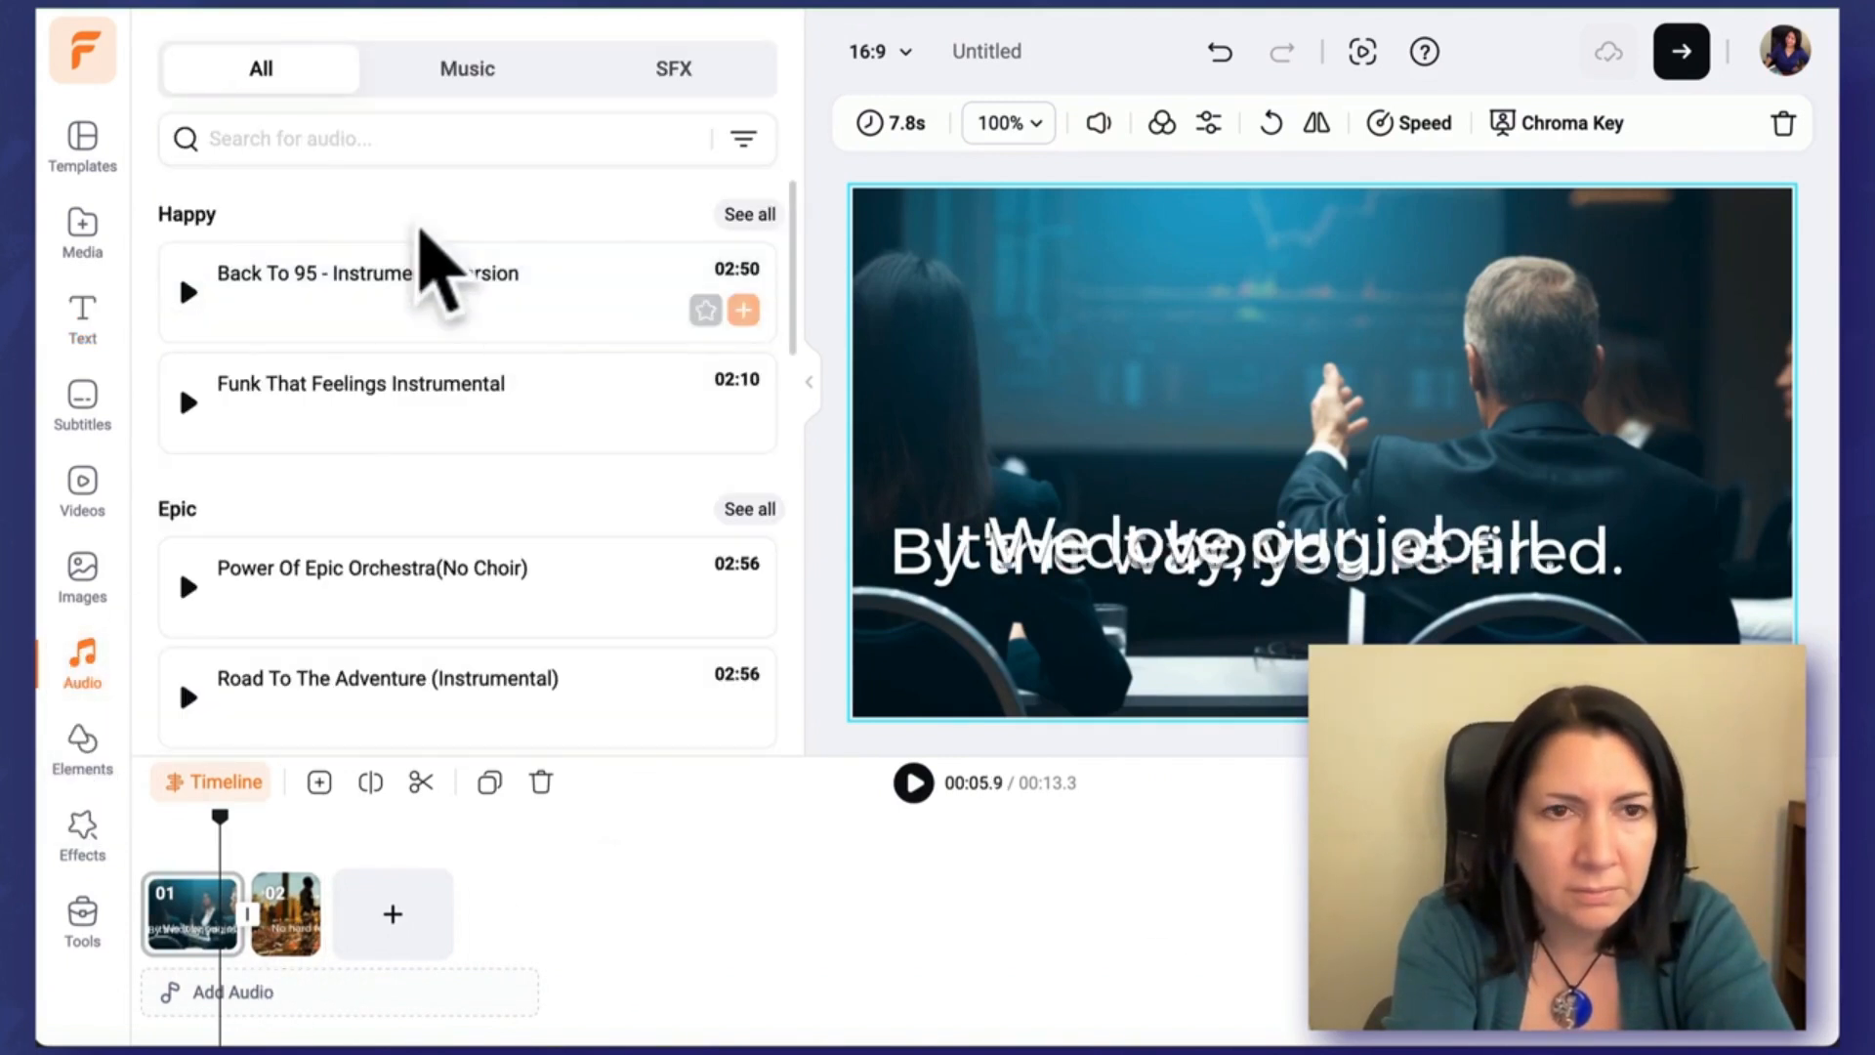
{"action": "left_click", "coordinate": [185, 293]}
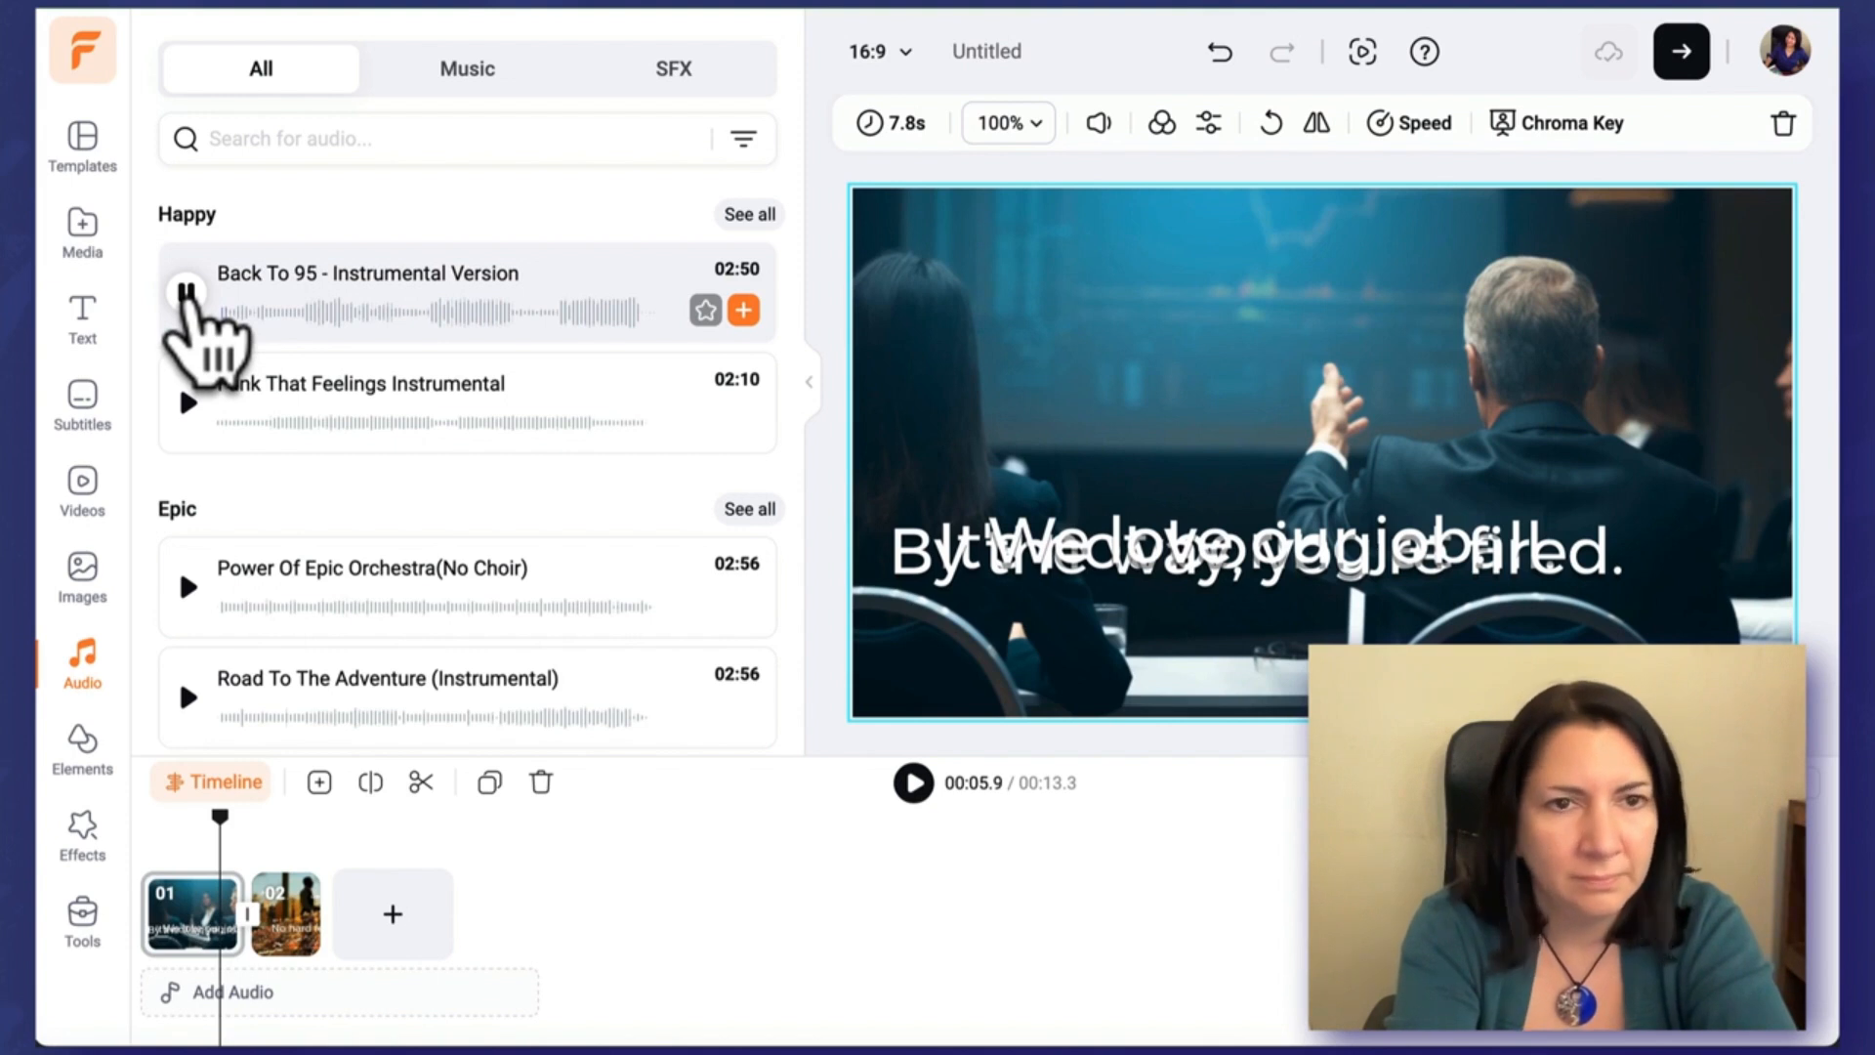
{"action": "left_click", "coordinate": [186, 293]}
{"action": "left_click", "coordinate": [185, 586]}
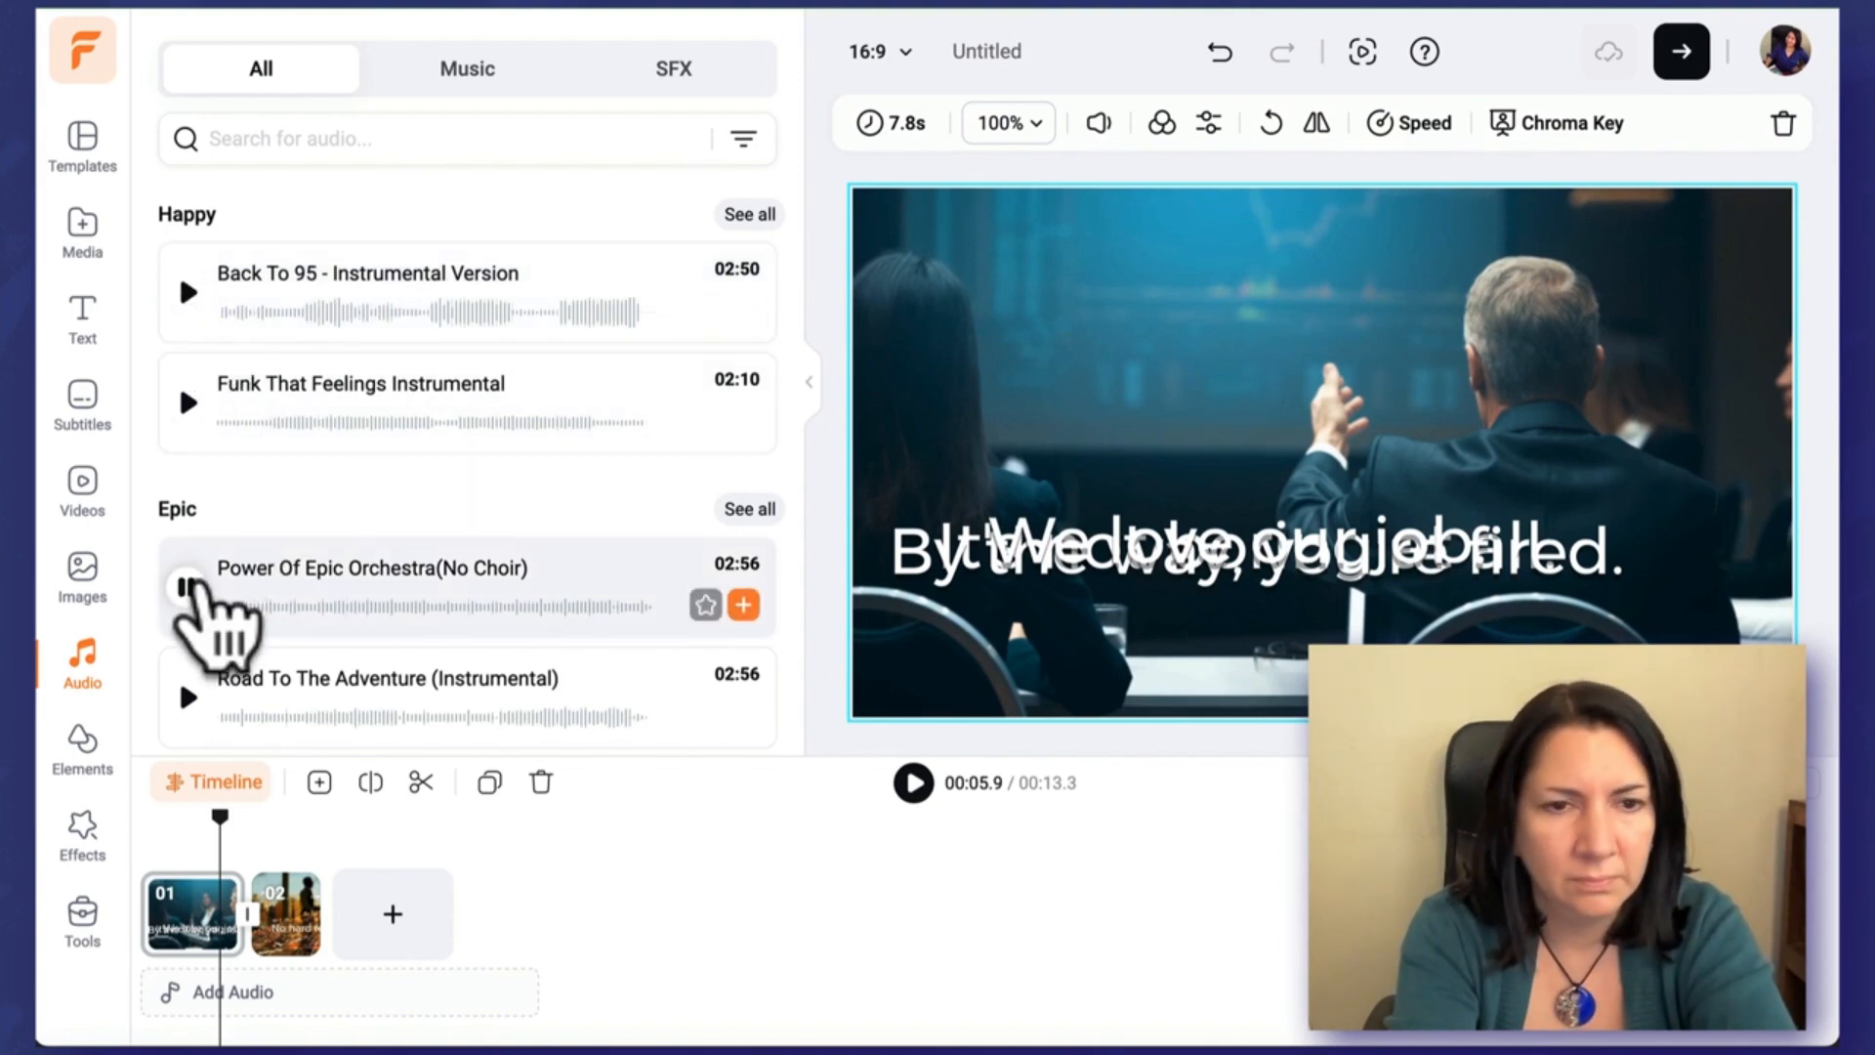
{"action": "left_click", "coordinate": [188, 586]}
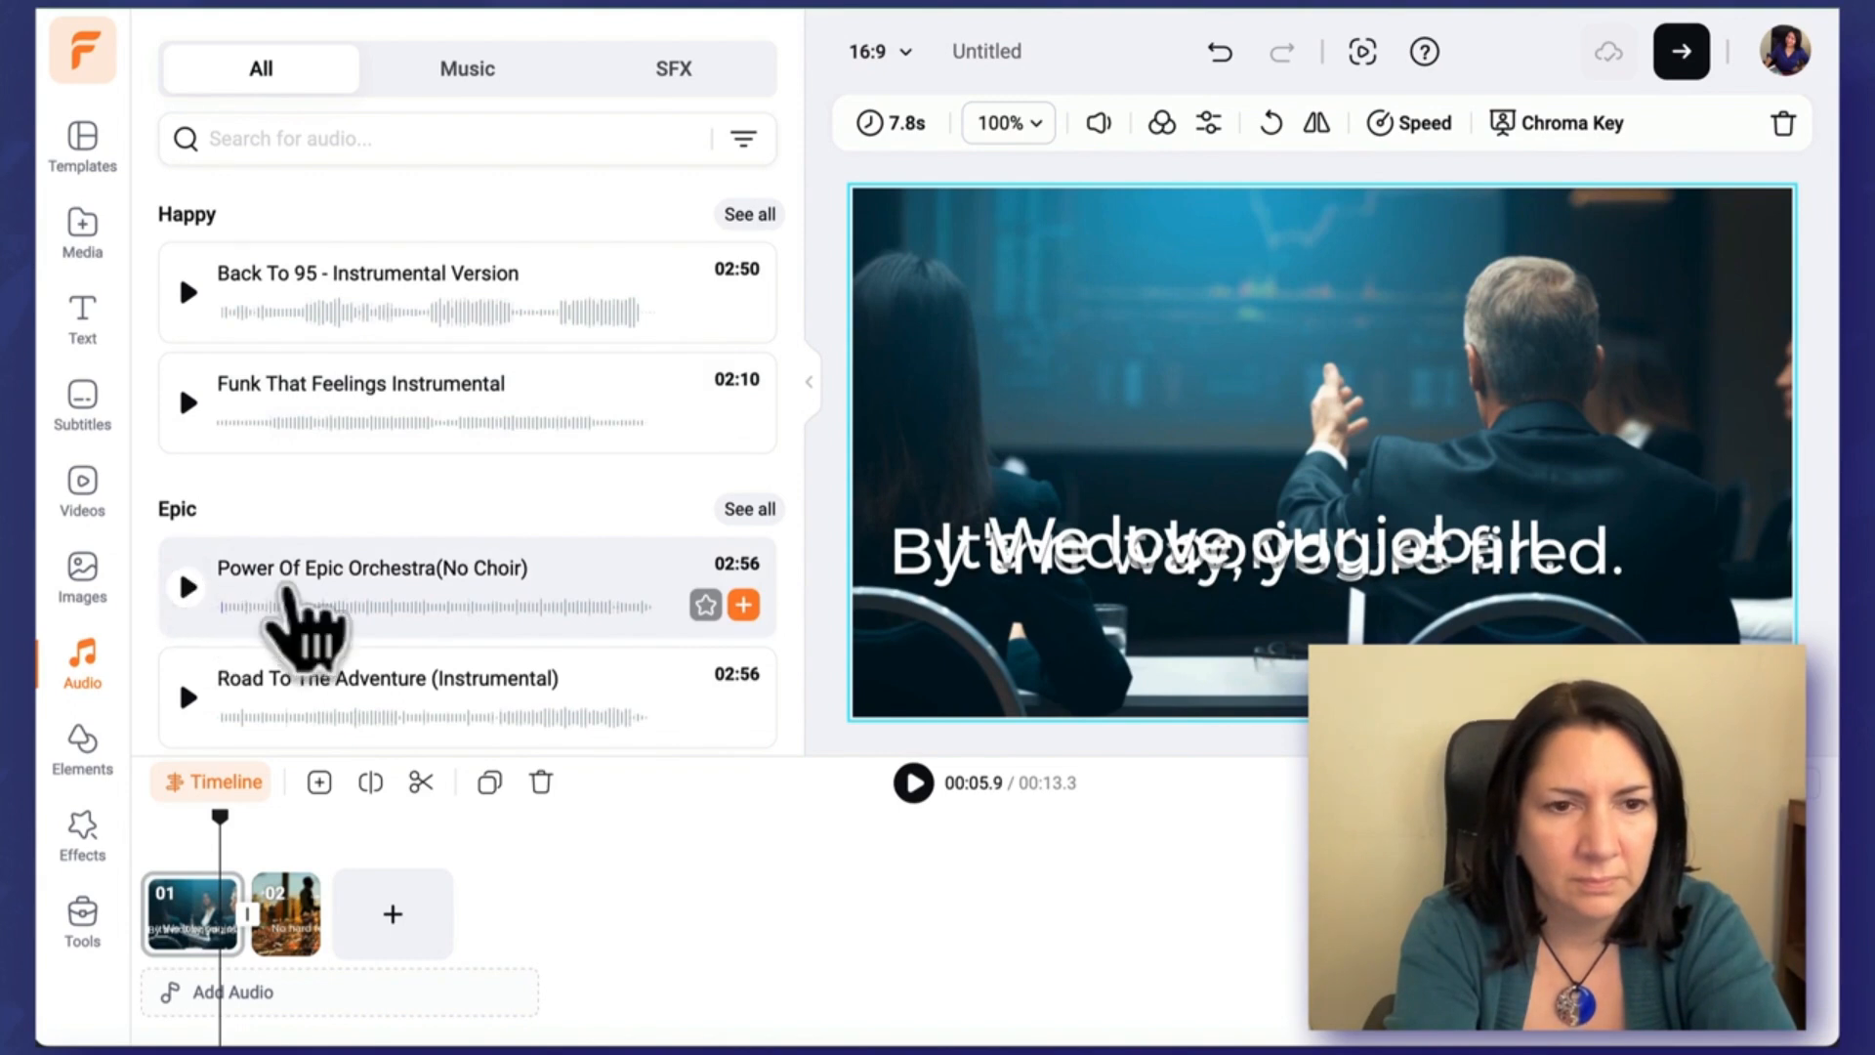
{"action": "left_click_drag", "start_coordinate": [288, 591], "coordinate": [117, 996]}
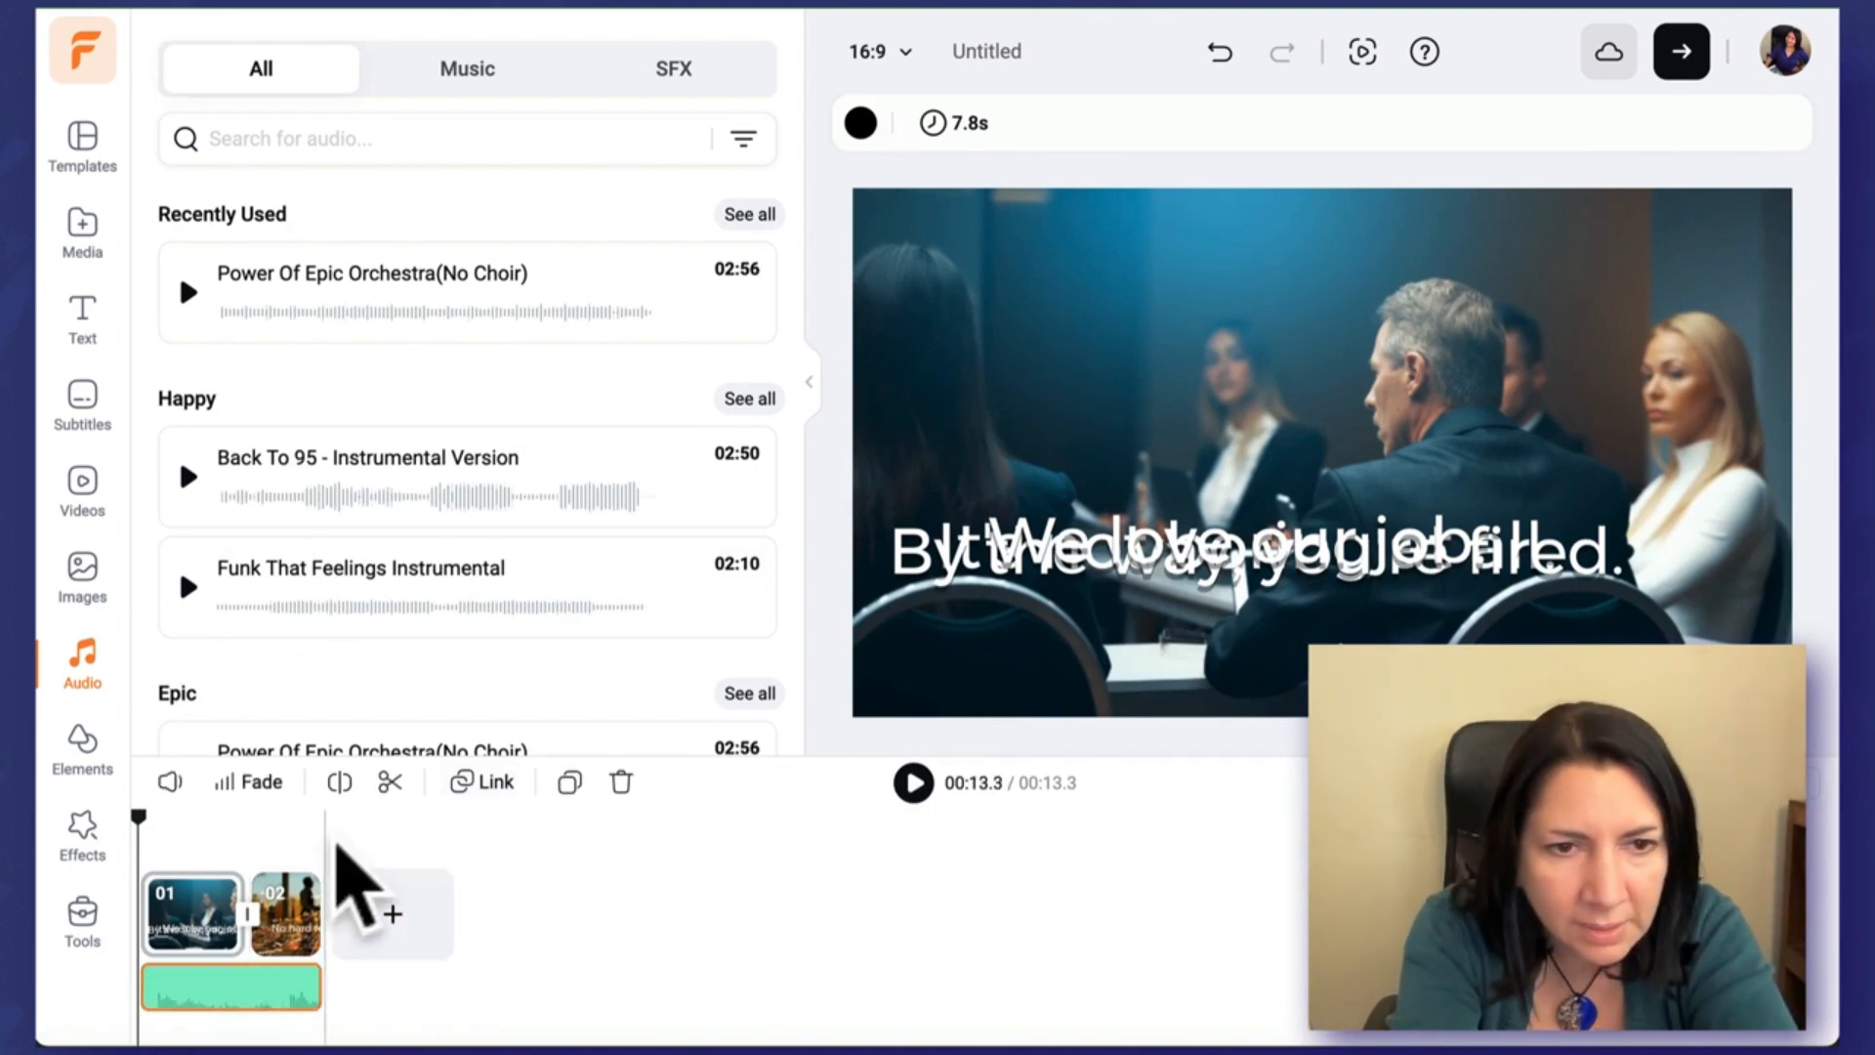
Step: Lower the background music's volume to 15
{"action": "left_click", "coordinate": [170, 782]}
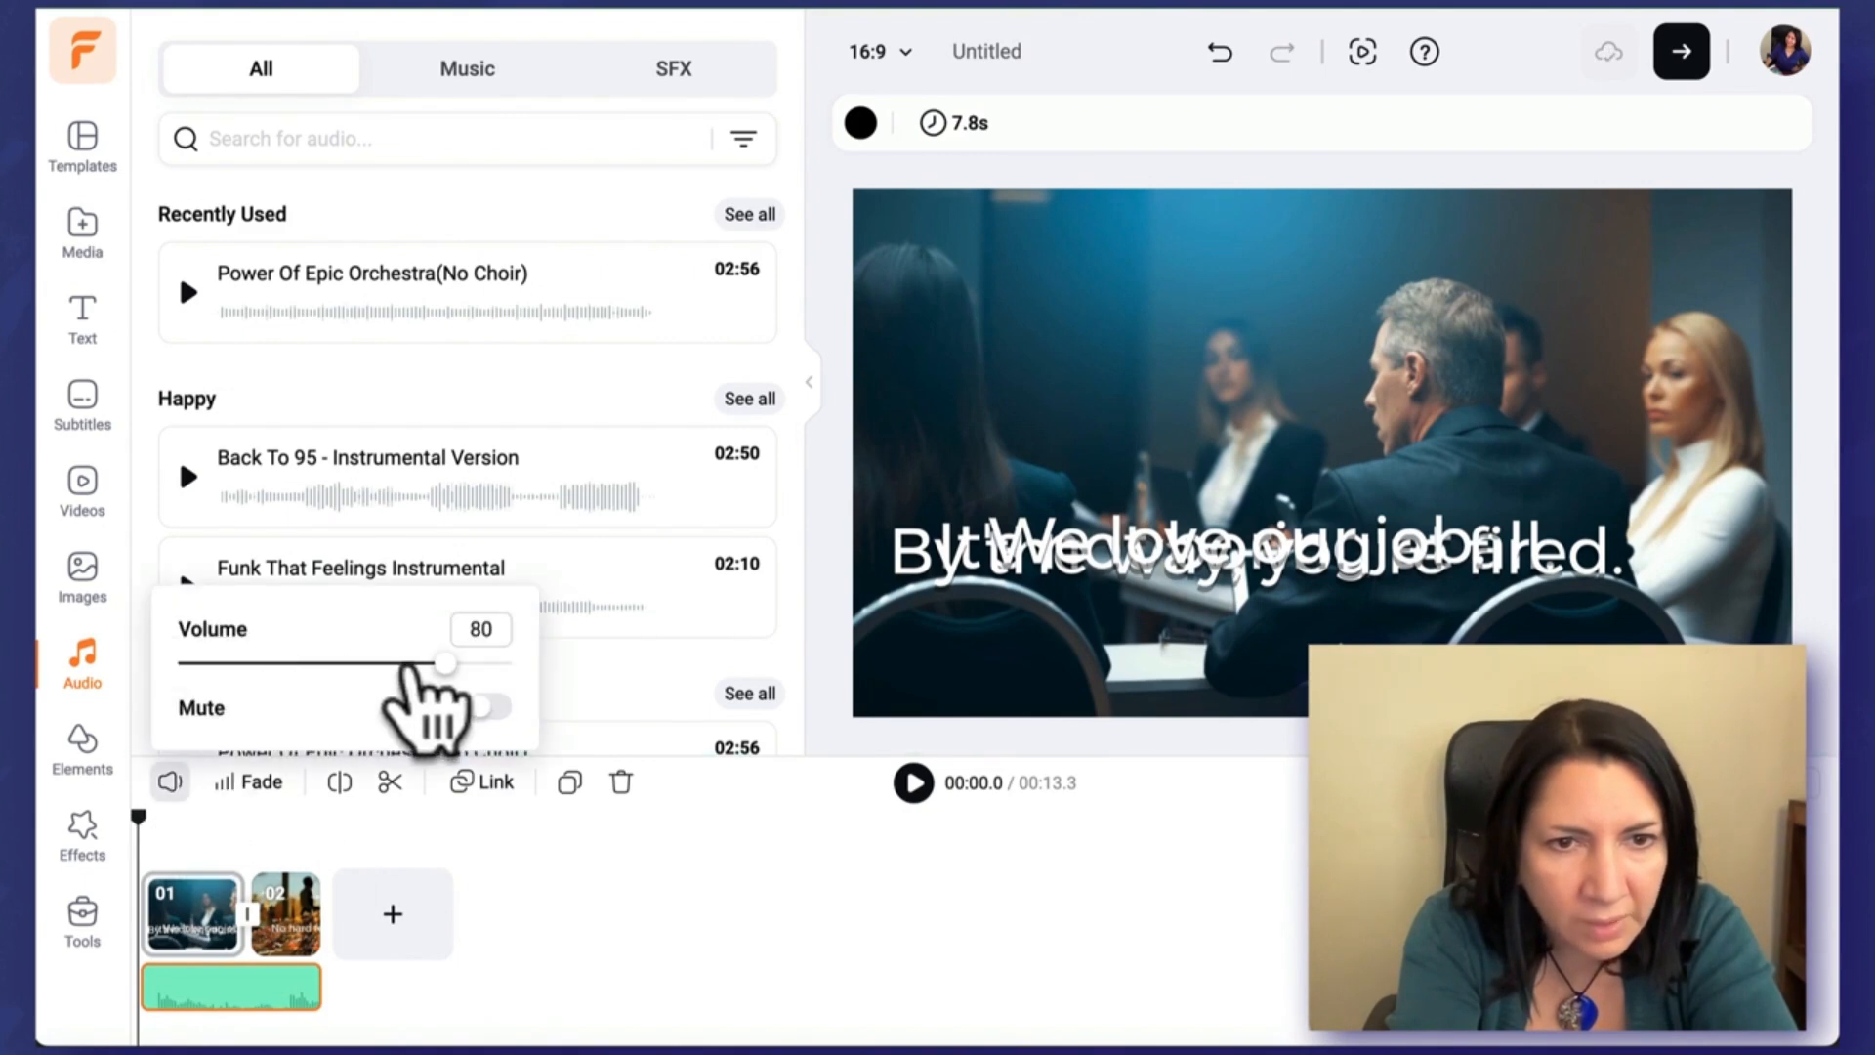
{"action": "left_click_drag", "start_coordinate": [441, 666], "coordinate": [228, 666]}
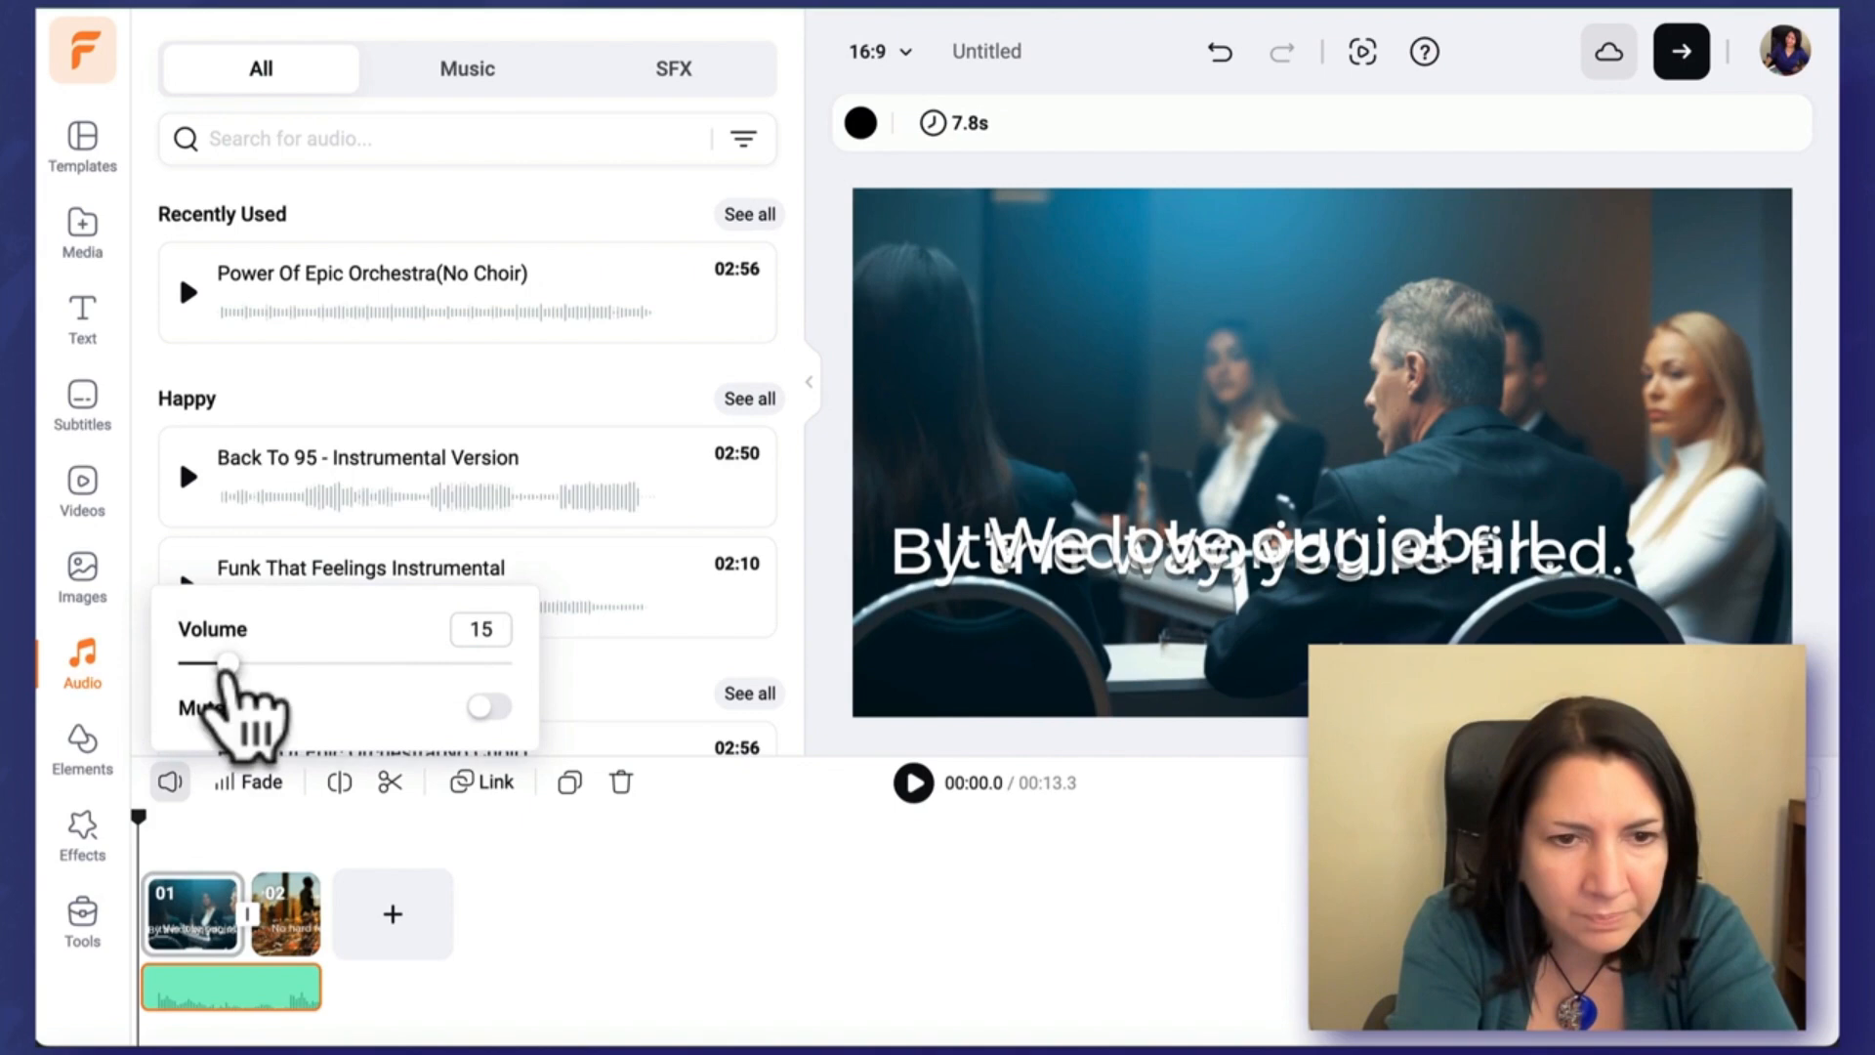
{"action": "left_click", "coordinate": [649, 1005]}
Step: Play the video from the beginning to check the headings and background music
{"action": "left_click", "coordinate": [149, 829]}
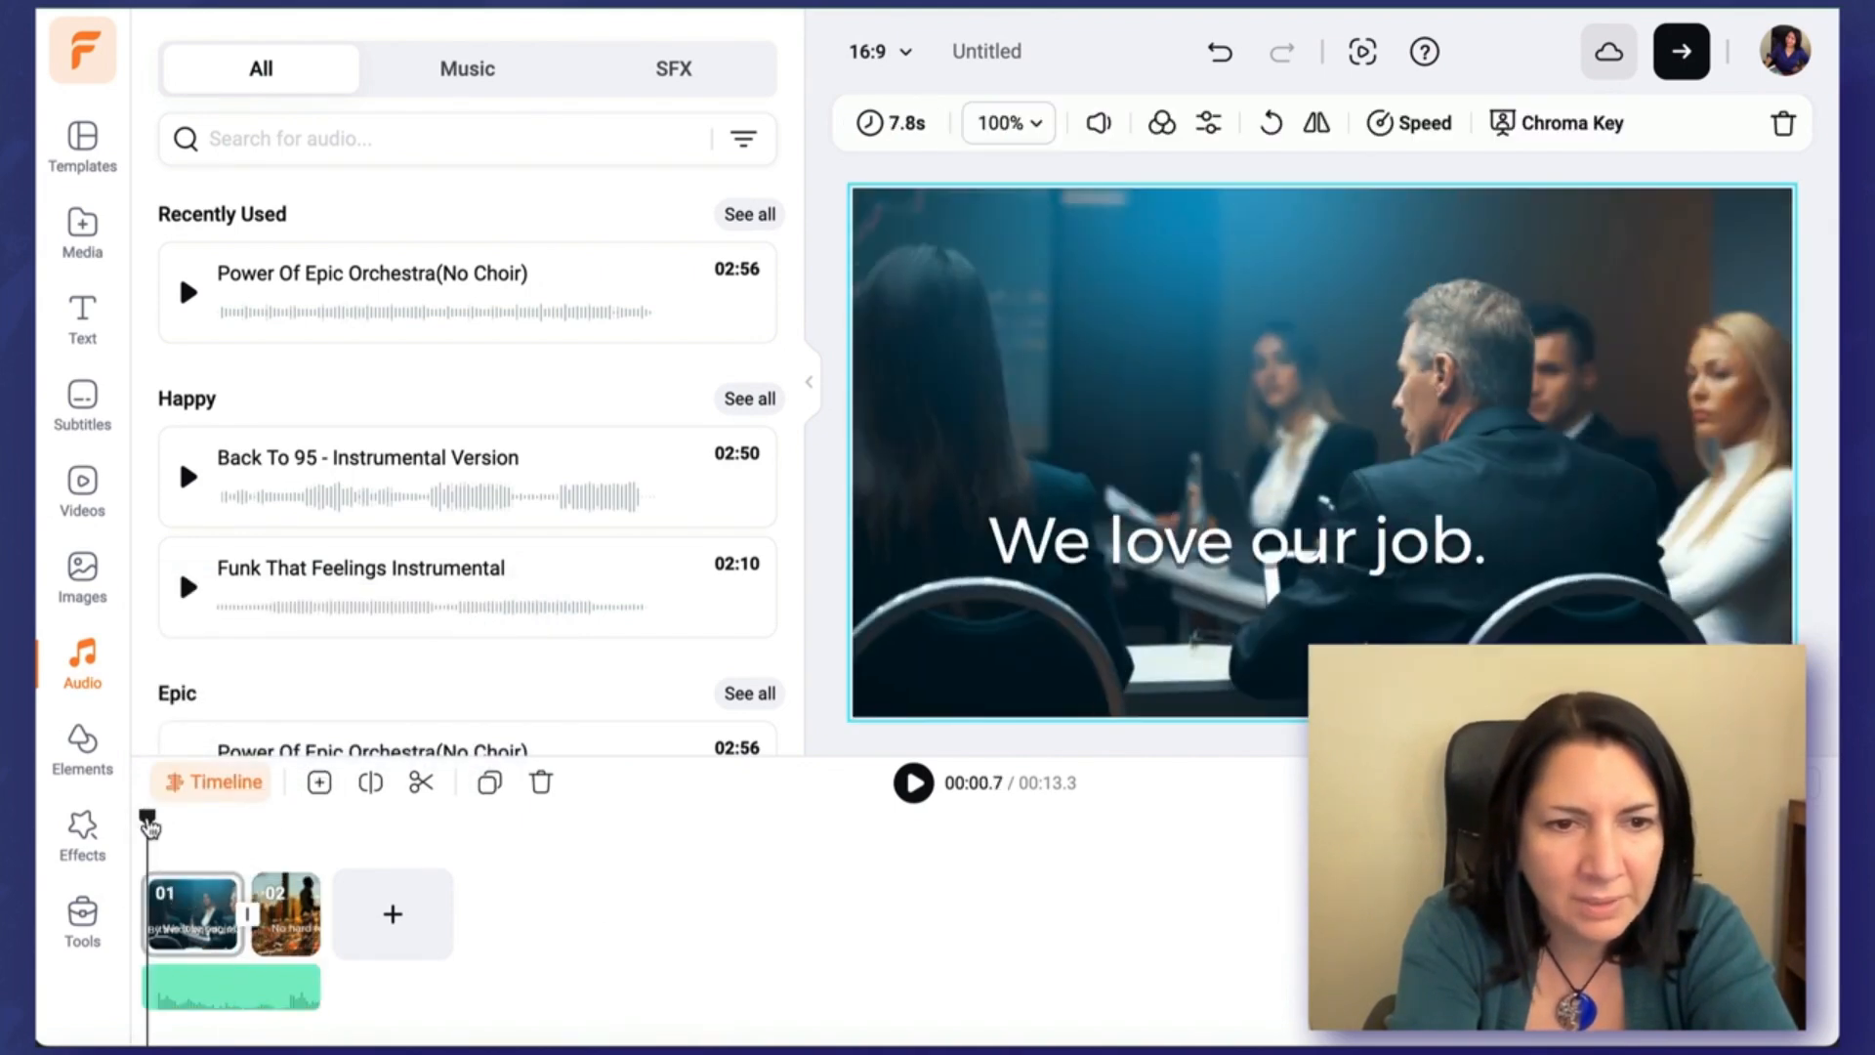
{"action": "left_click_drag", "start_coordinate": [147, 824], "coordinate": [139, 825]}
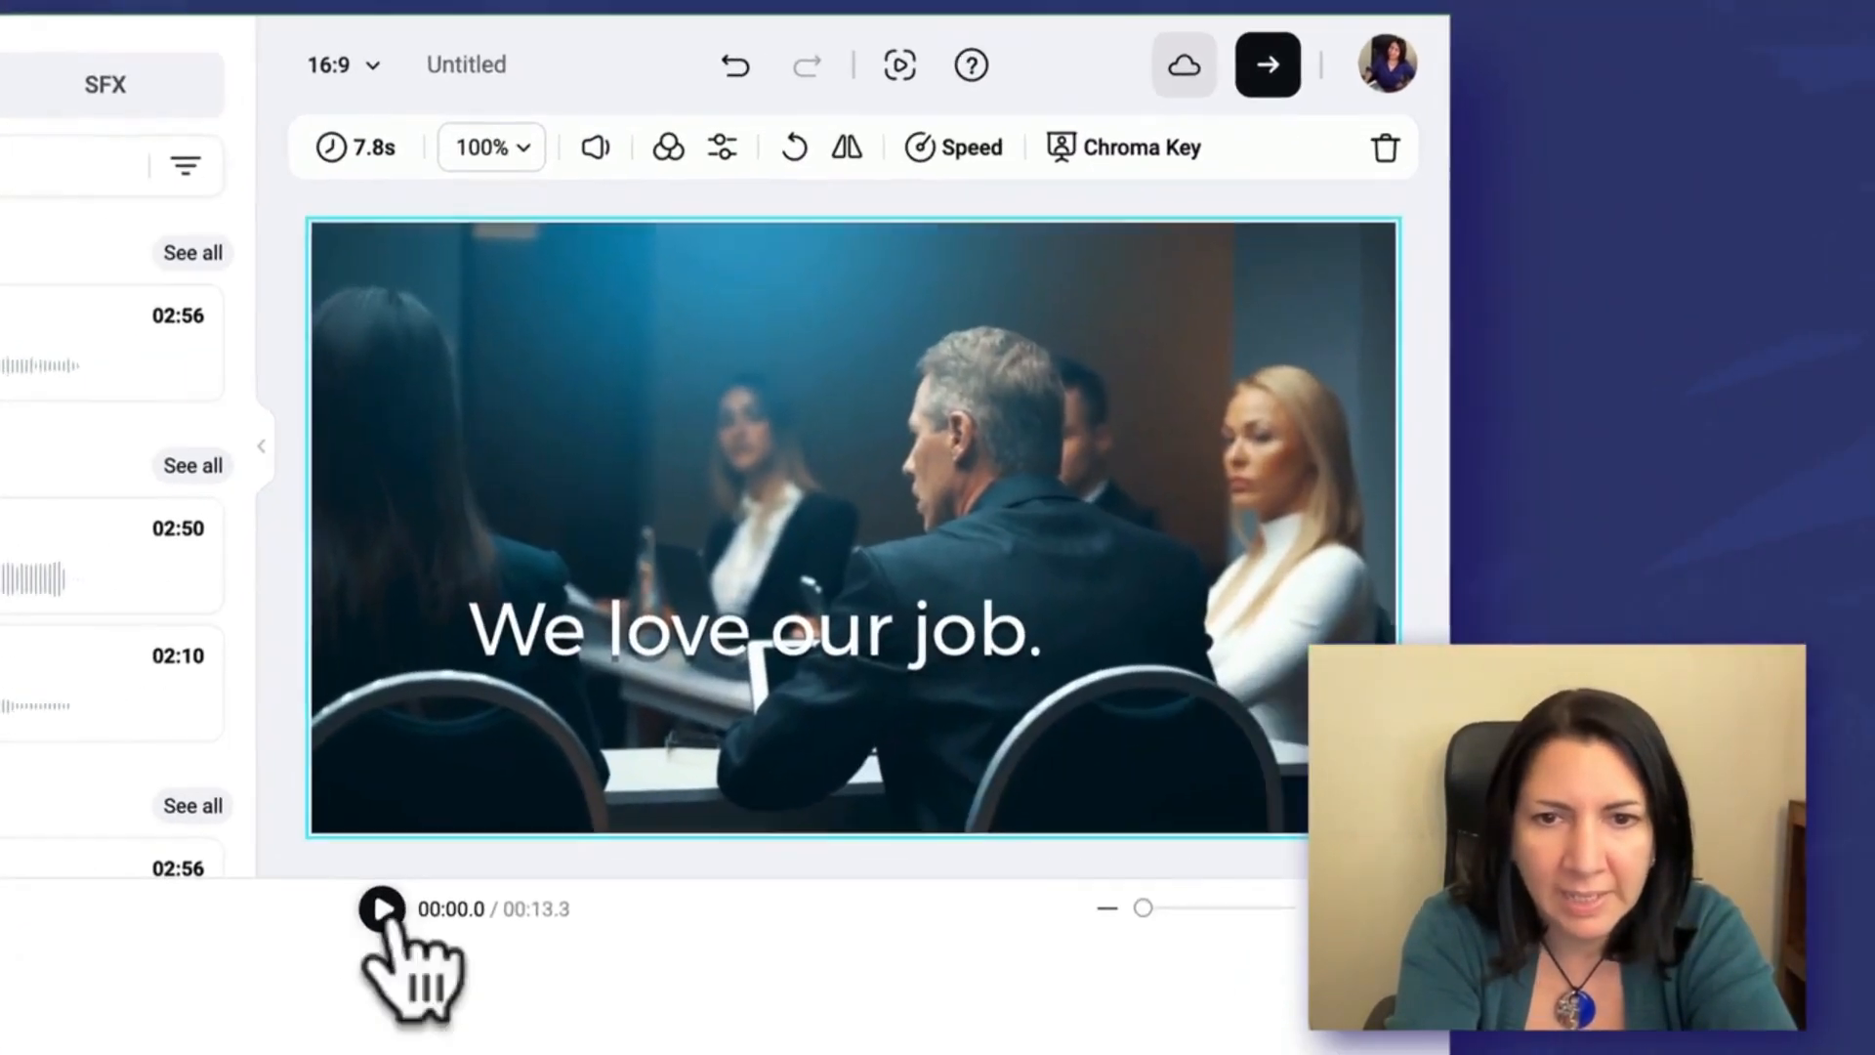
{"action": "left_click", "coordinate": [913, 783]}
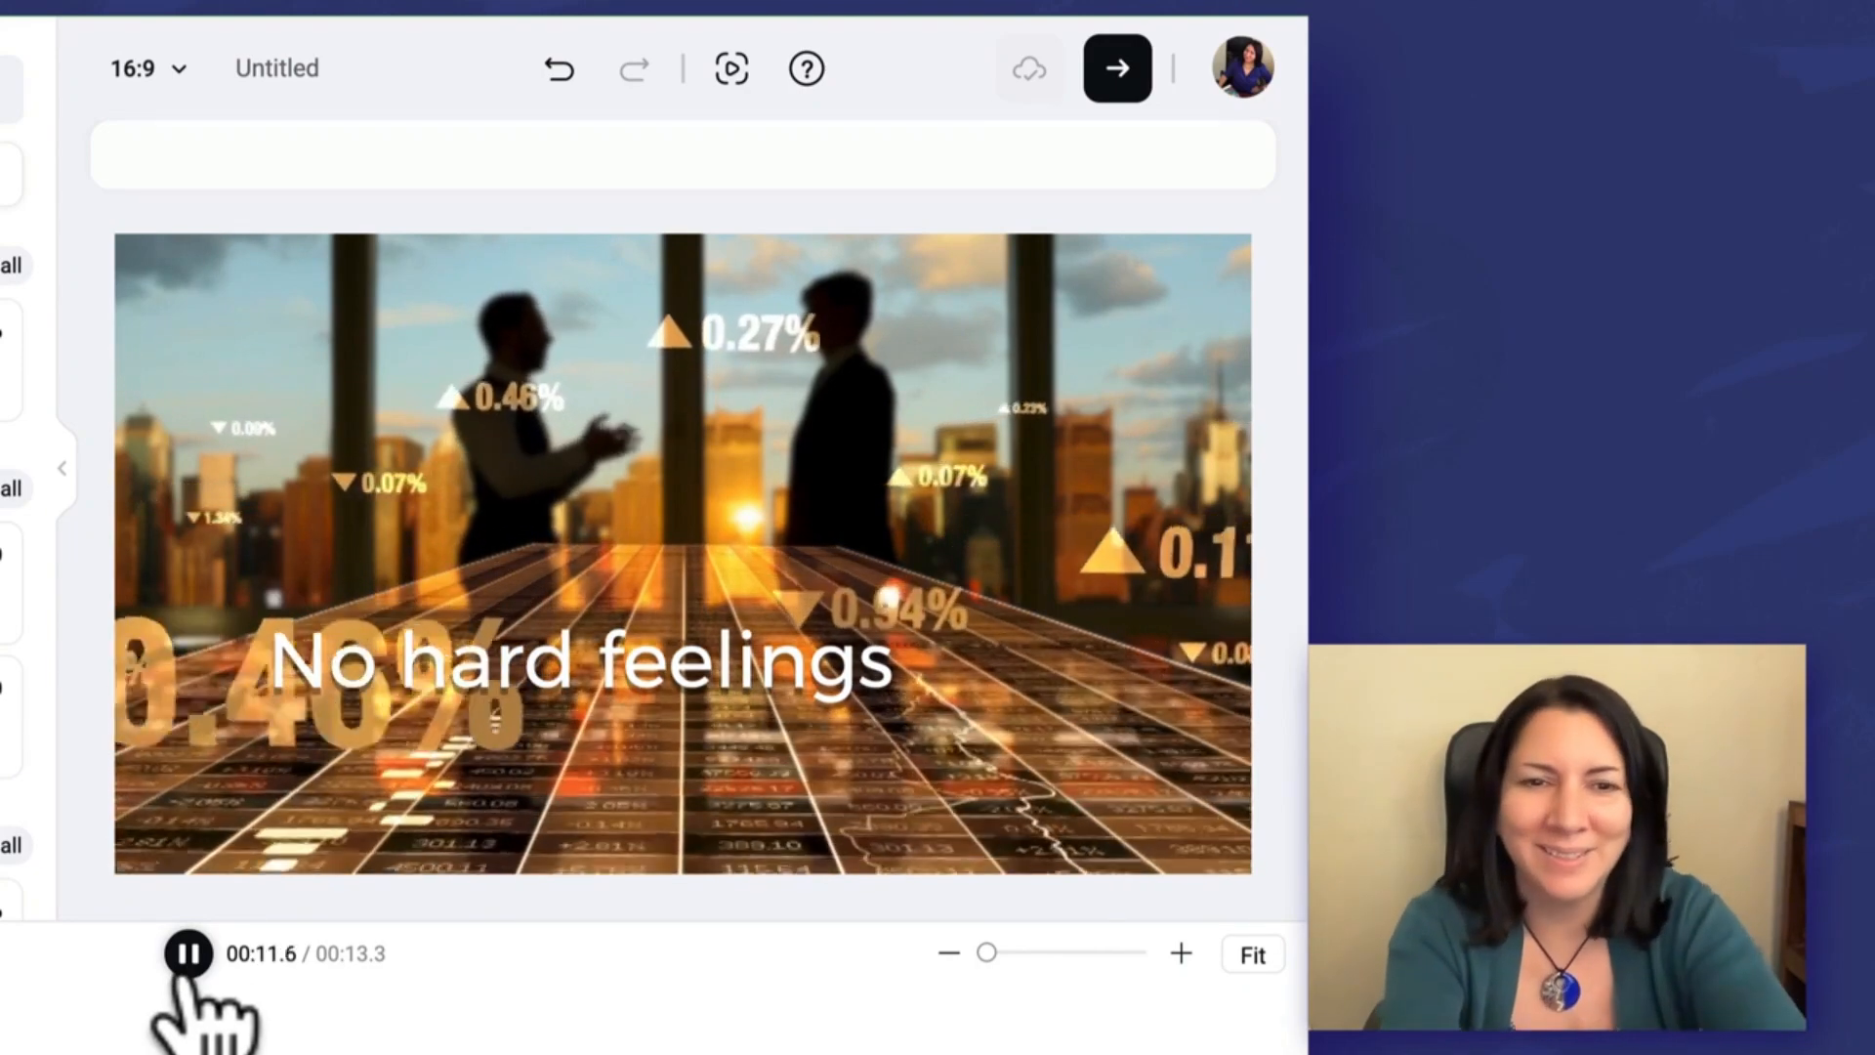
{"action": "left_click", "coordinate": [187, 956]}
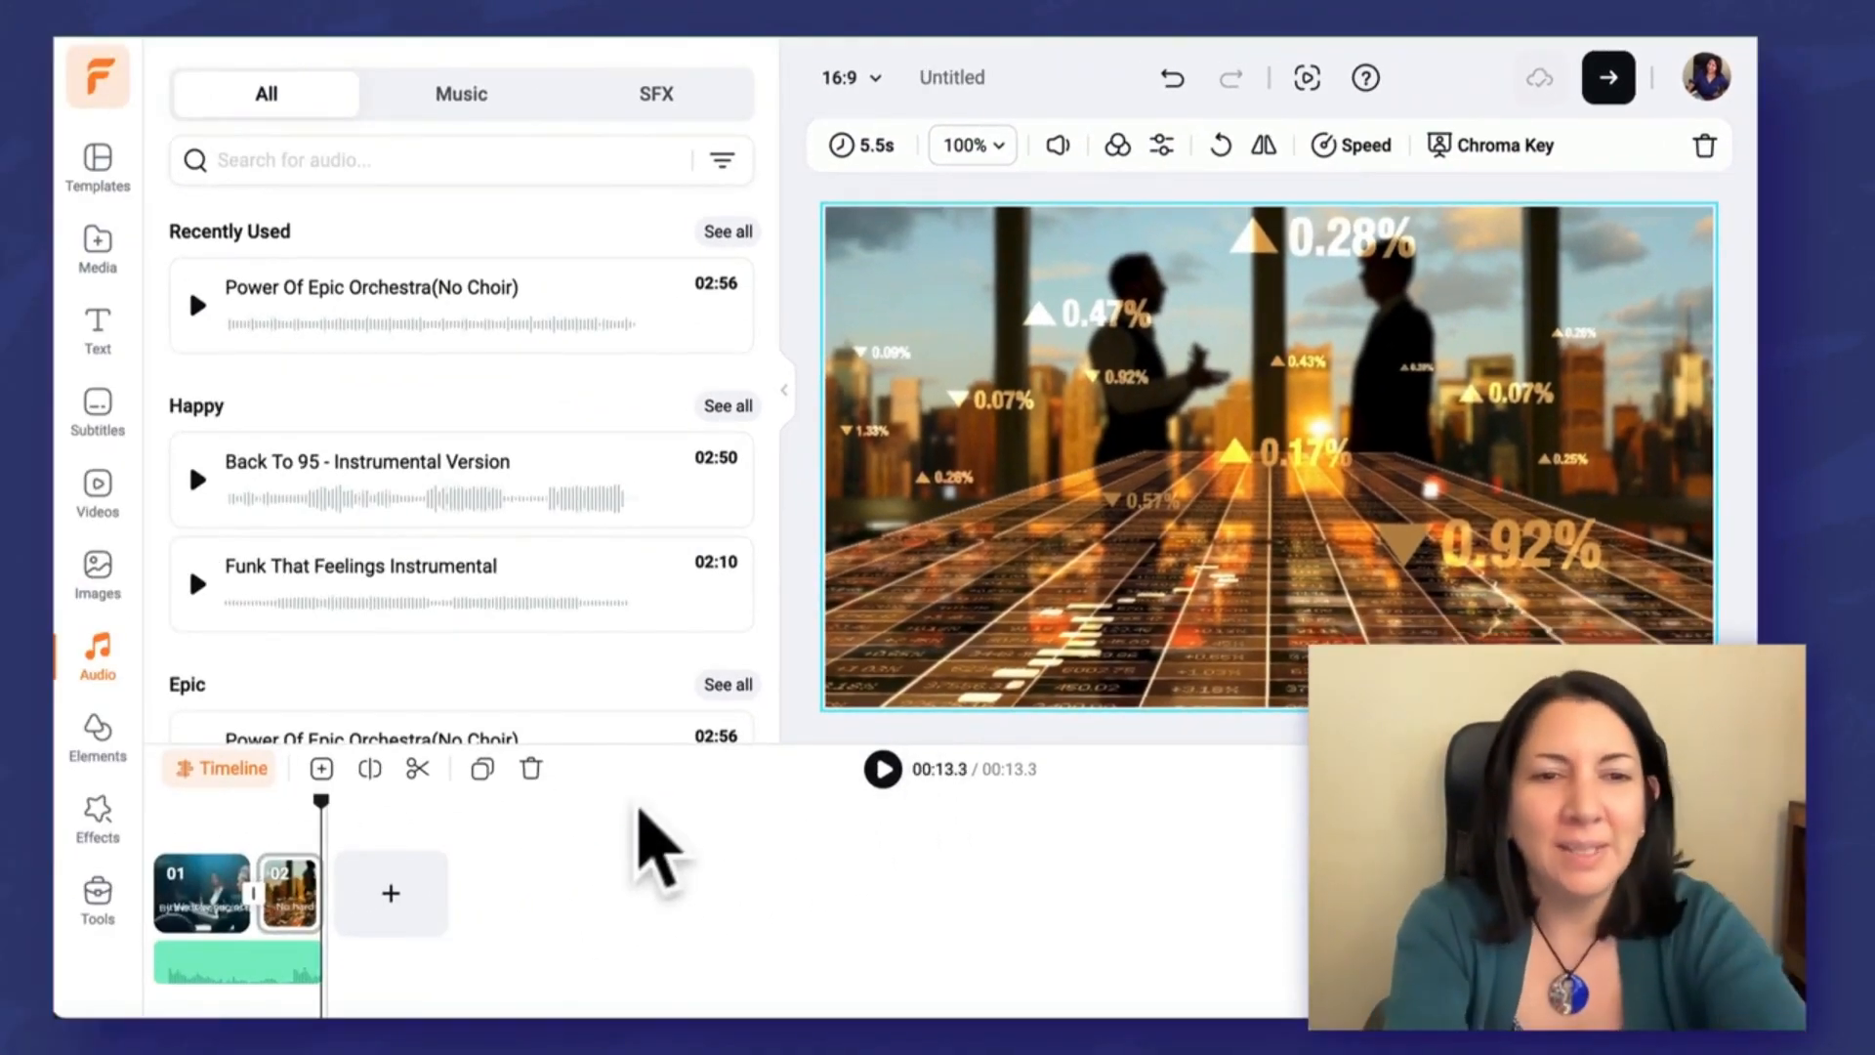
Step: Open the Text to Speech tool and move the playhead to 5.0 s in scene 1
{"action": "left_click_drag", "start_coordinate": [319, 812], "coordinate": [162, 819]}
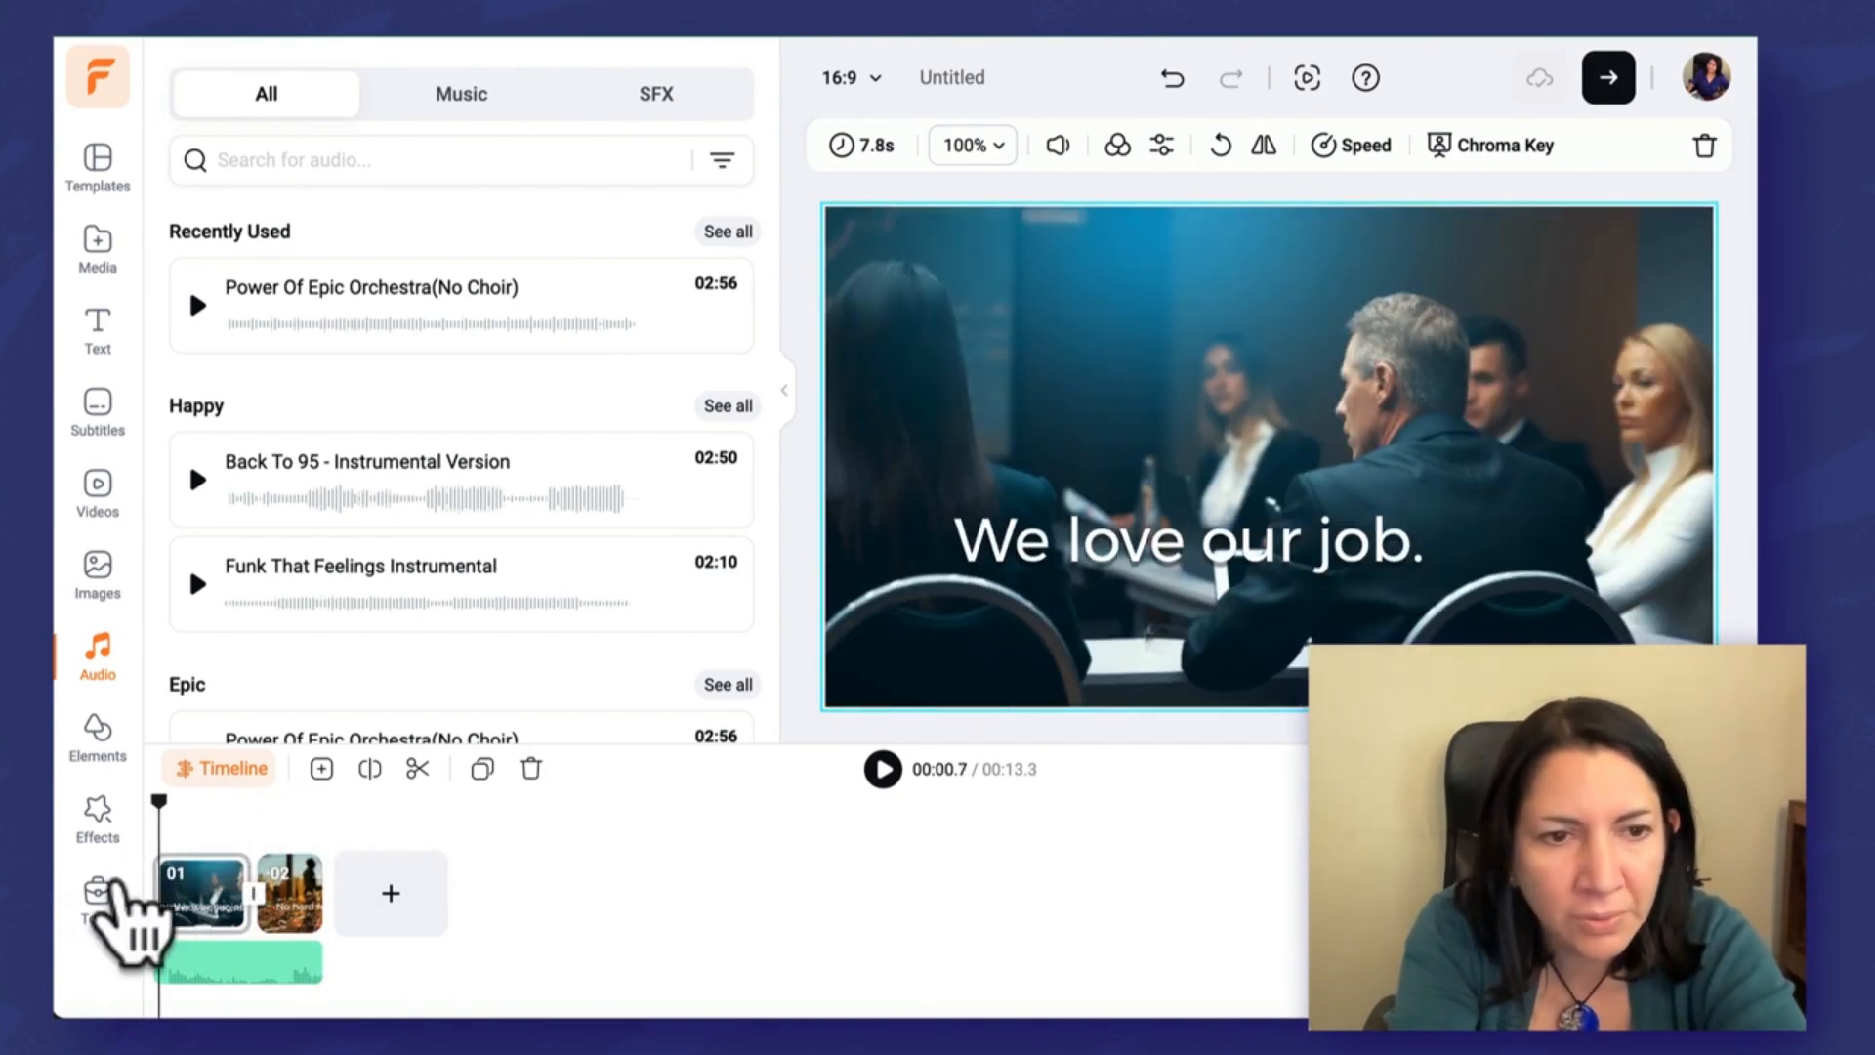
{"action": "left_click", "coordinate": [97, 897]}
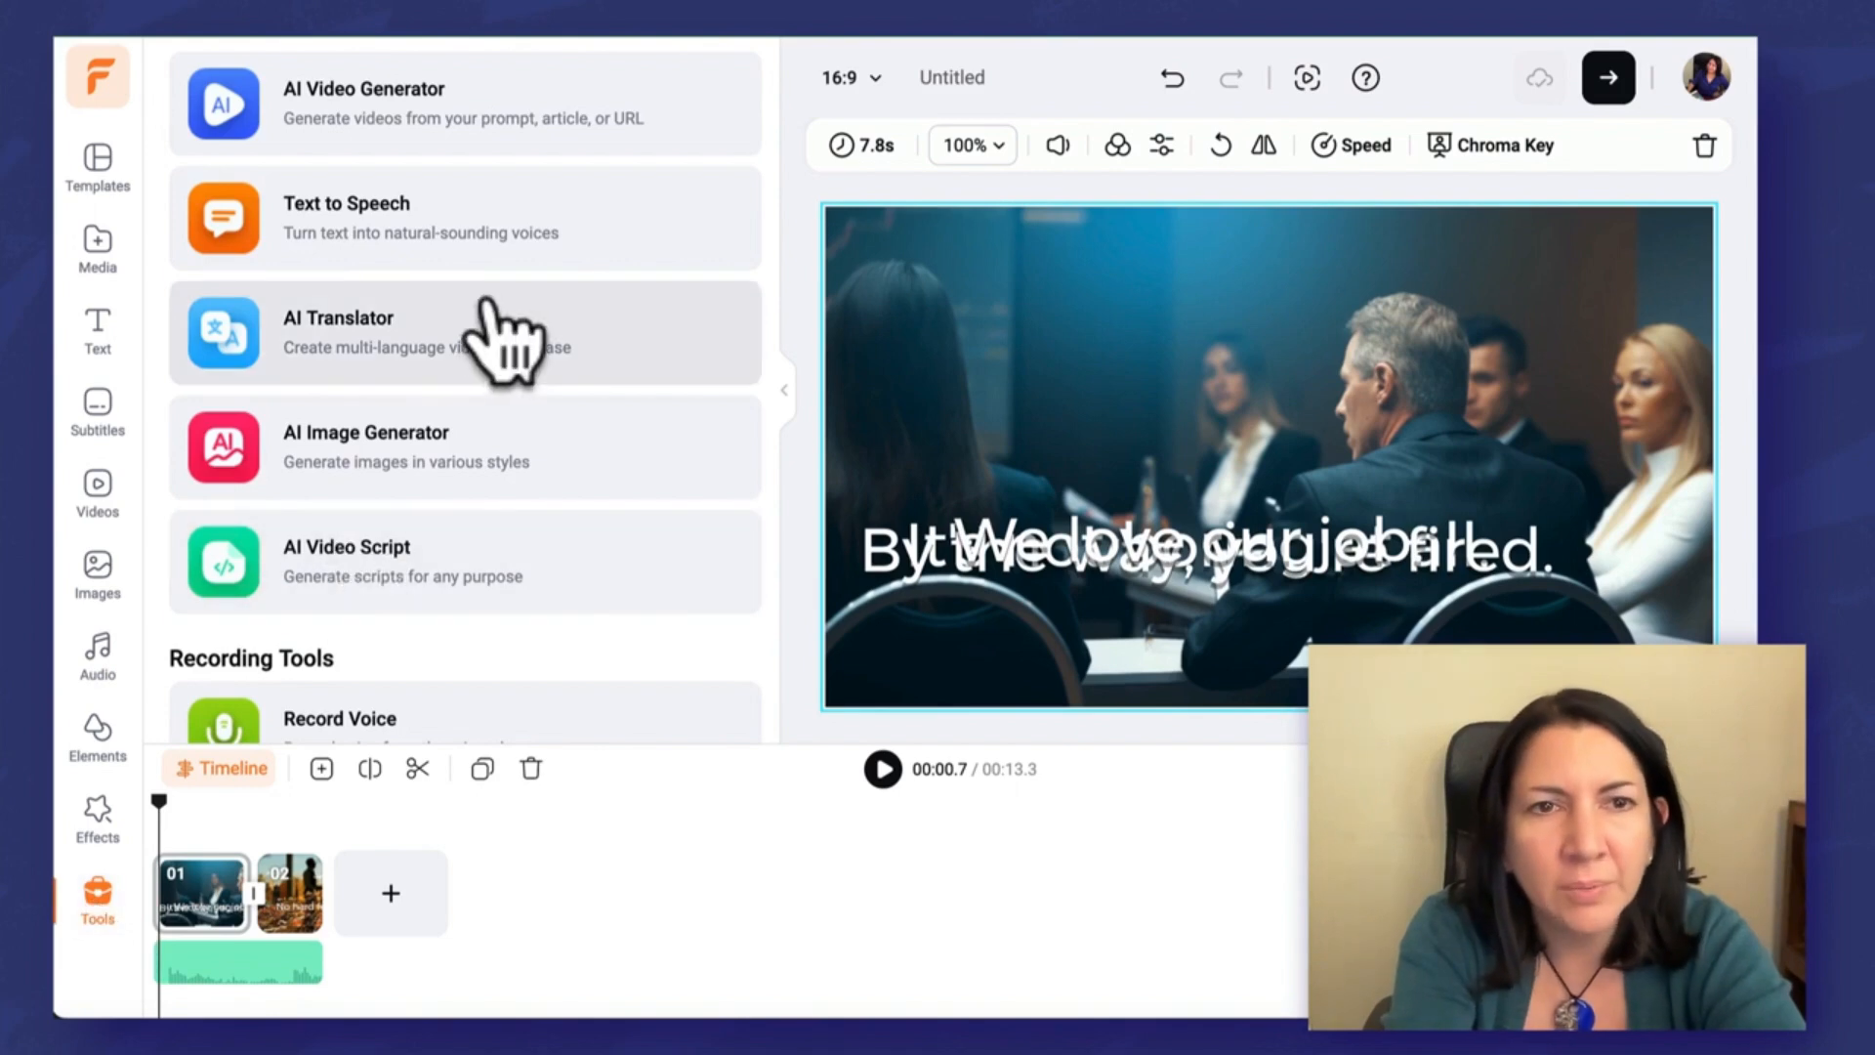
{"action": "left_click", "coordinate": [371, 231]}
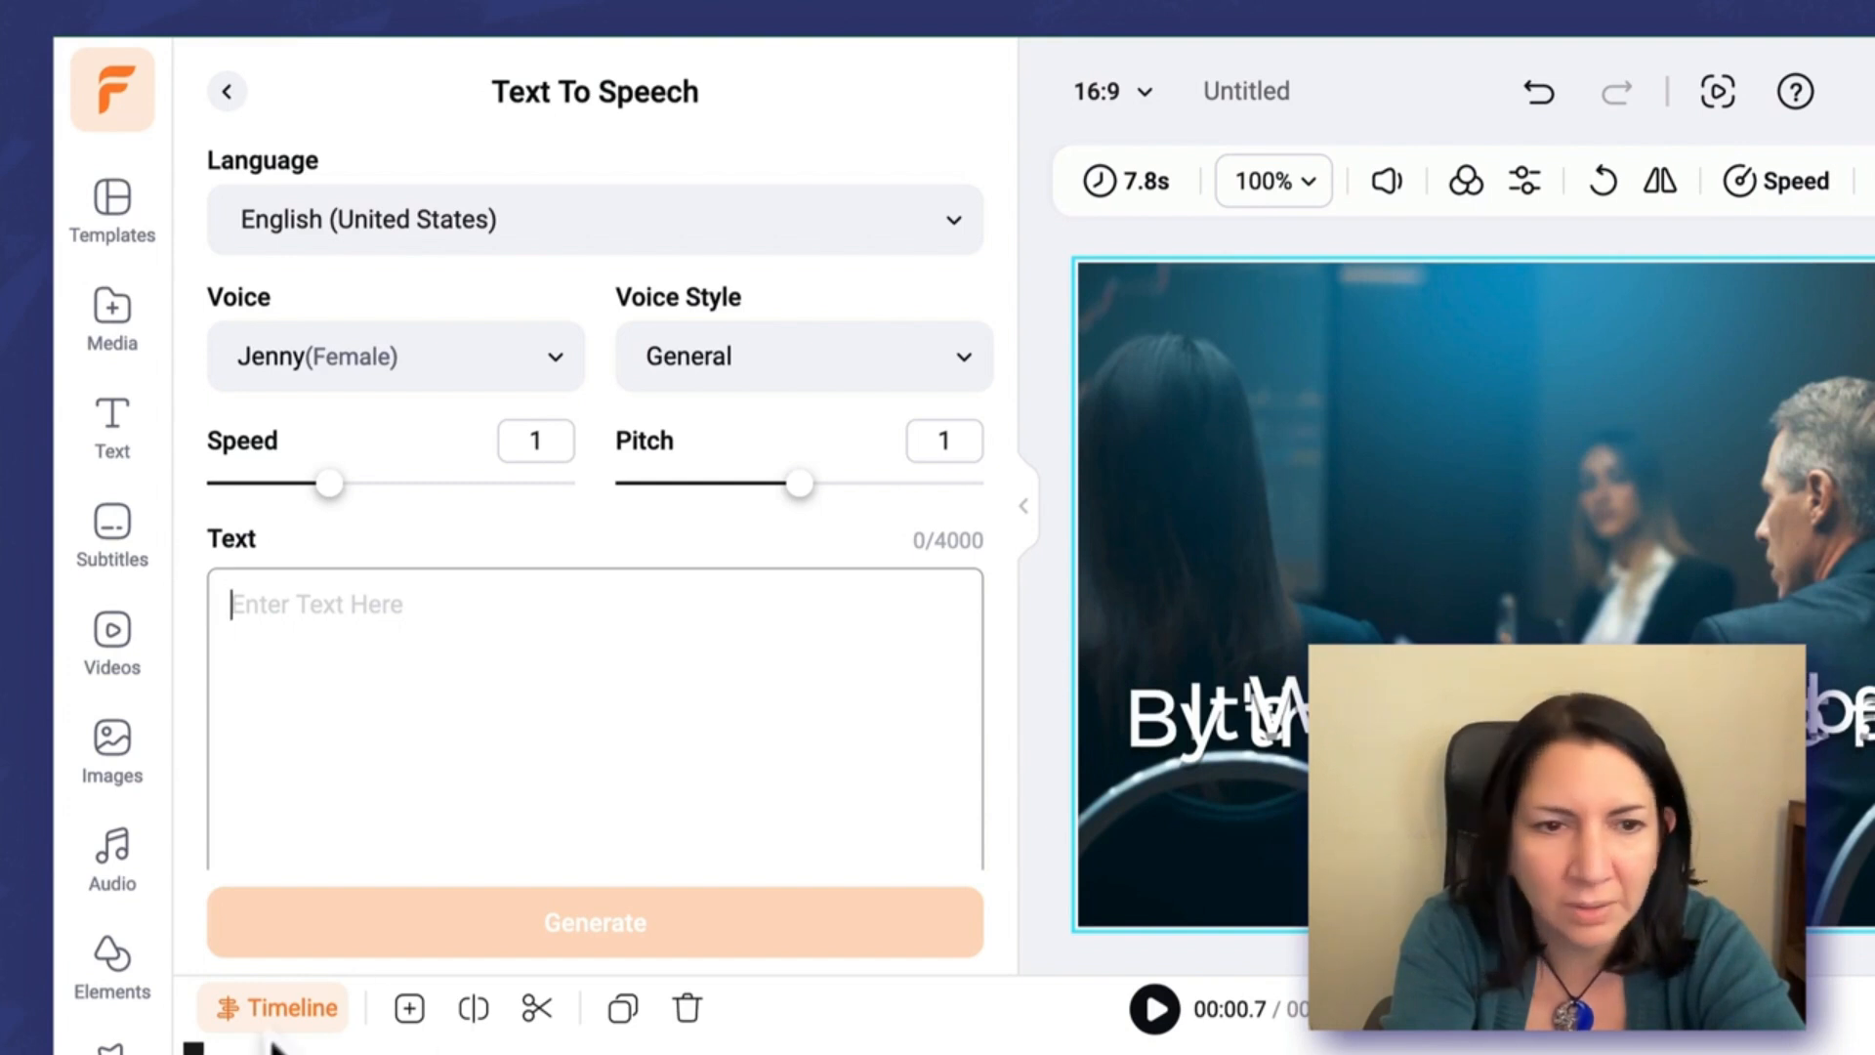
{"action": "left_click_drag", "start_coordinate": [193, 1050], "coordinate": [269, 1050]}
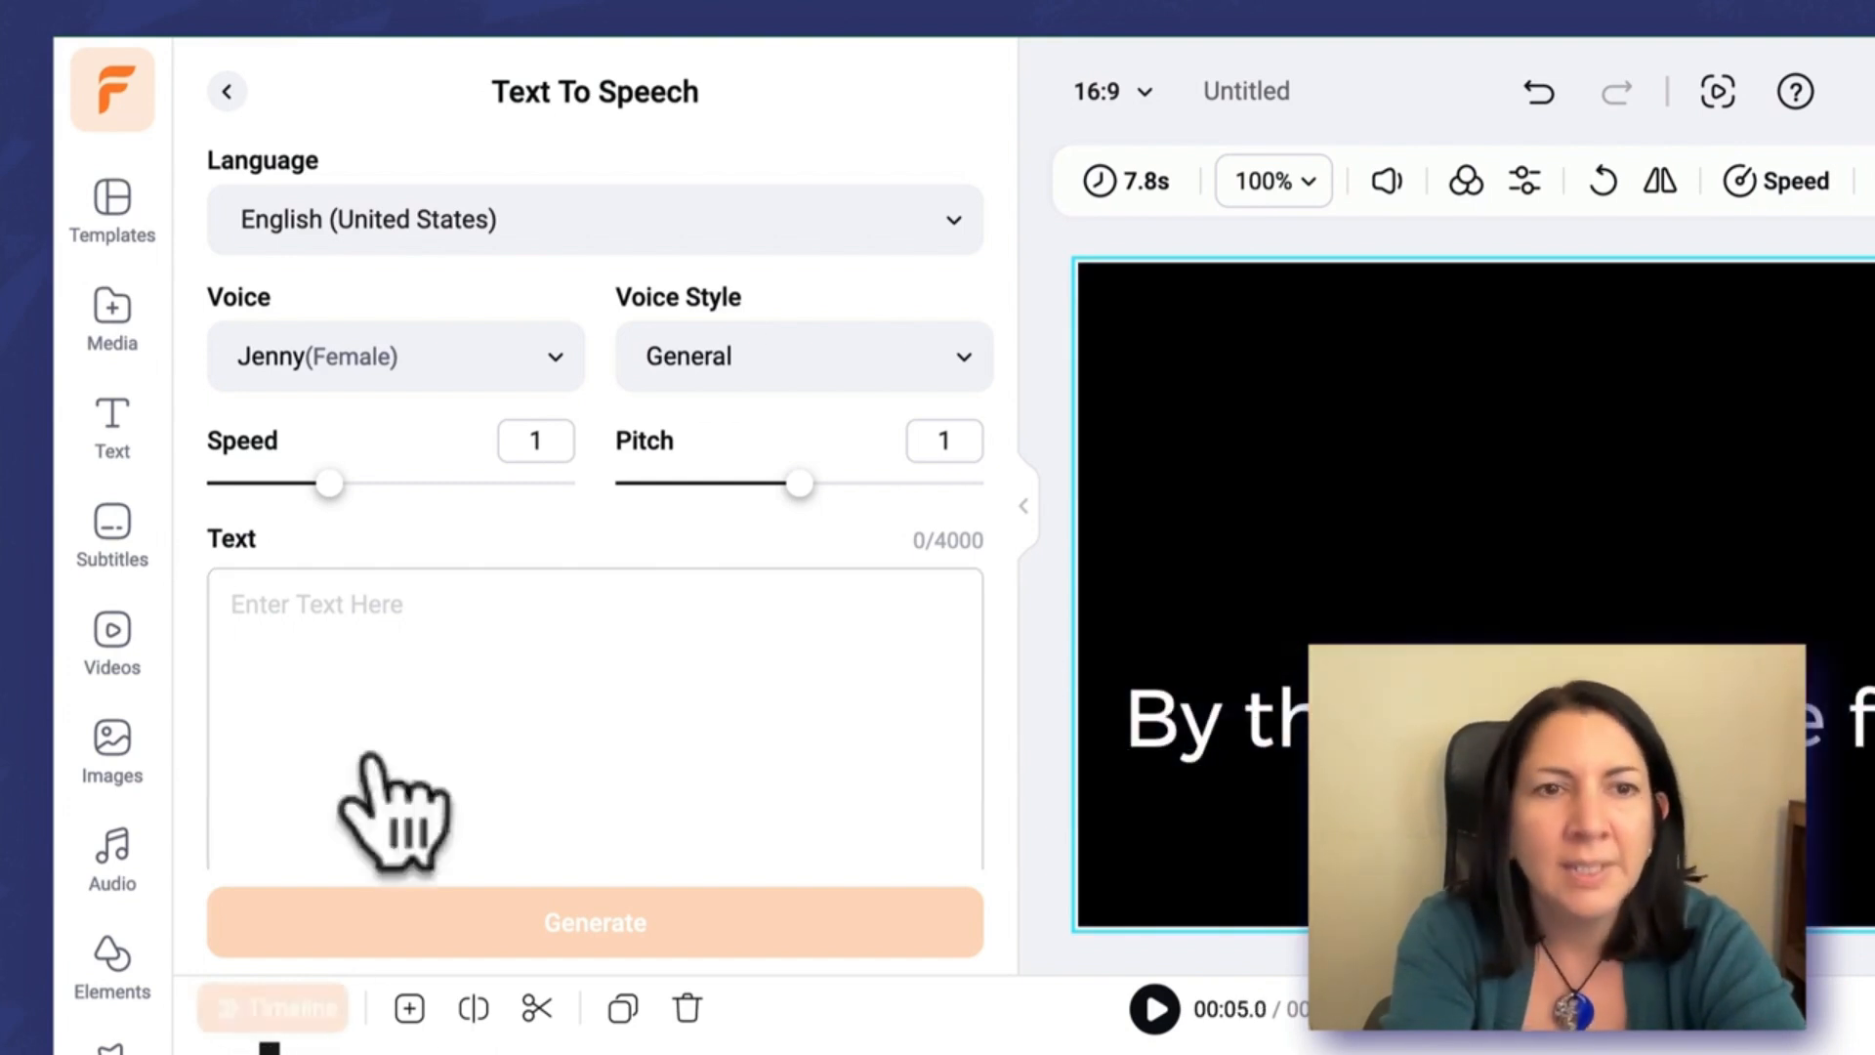
Step: Sample the Jenny, Ava and Andrew Multilingual voices, set the speech voice to Andrew Multilingual (Male), and preview its General style
{"action": "left_click", "coordinate": [520, 352]}
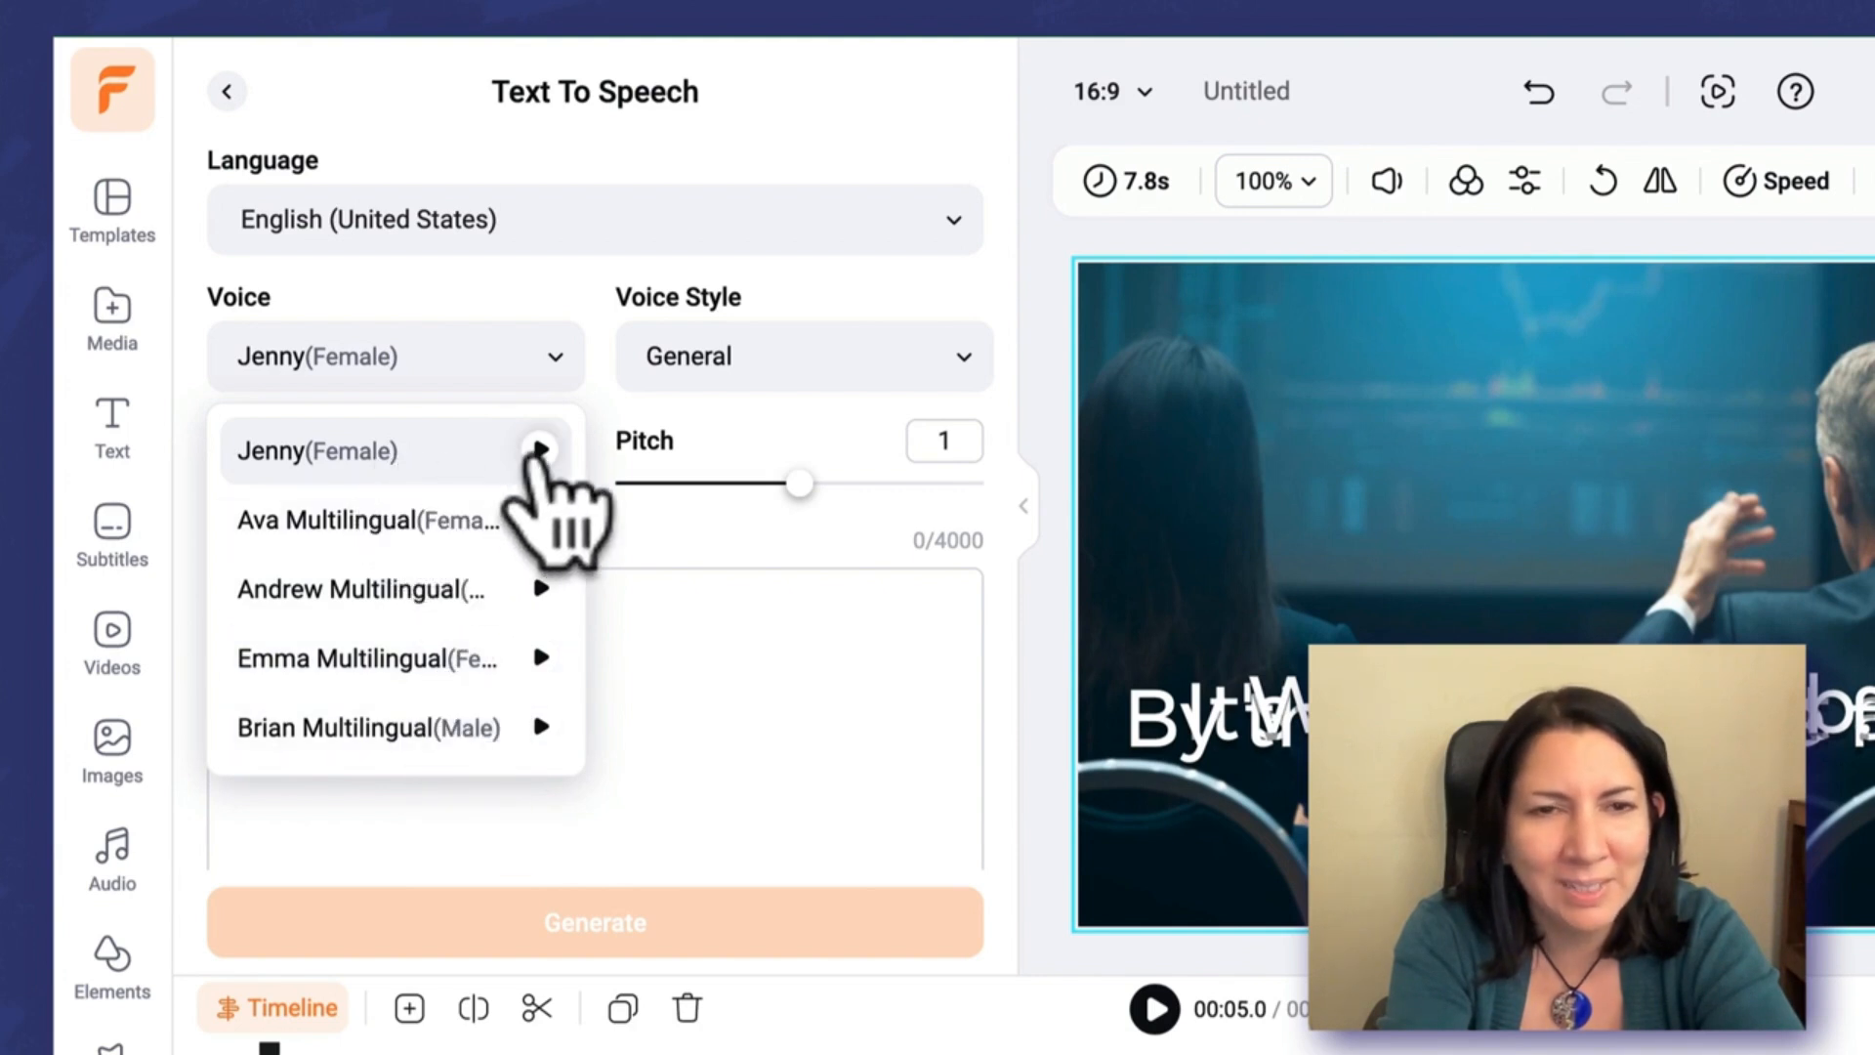
{"action": "left_click", "coordinate": [538, 451]}
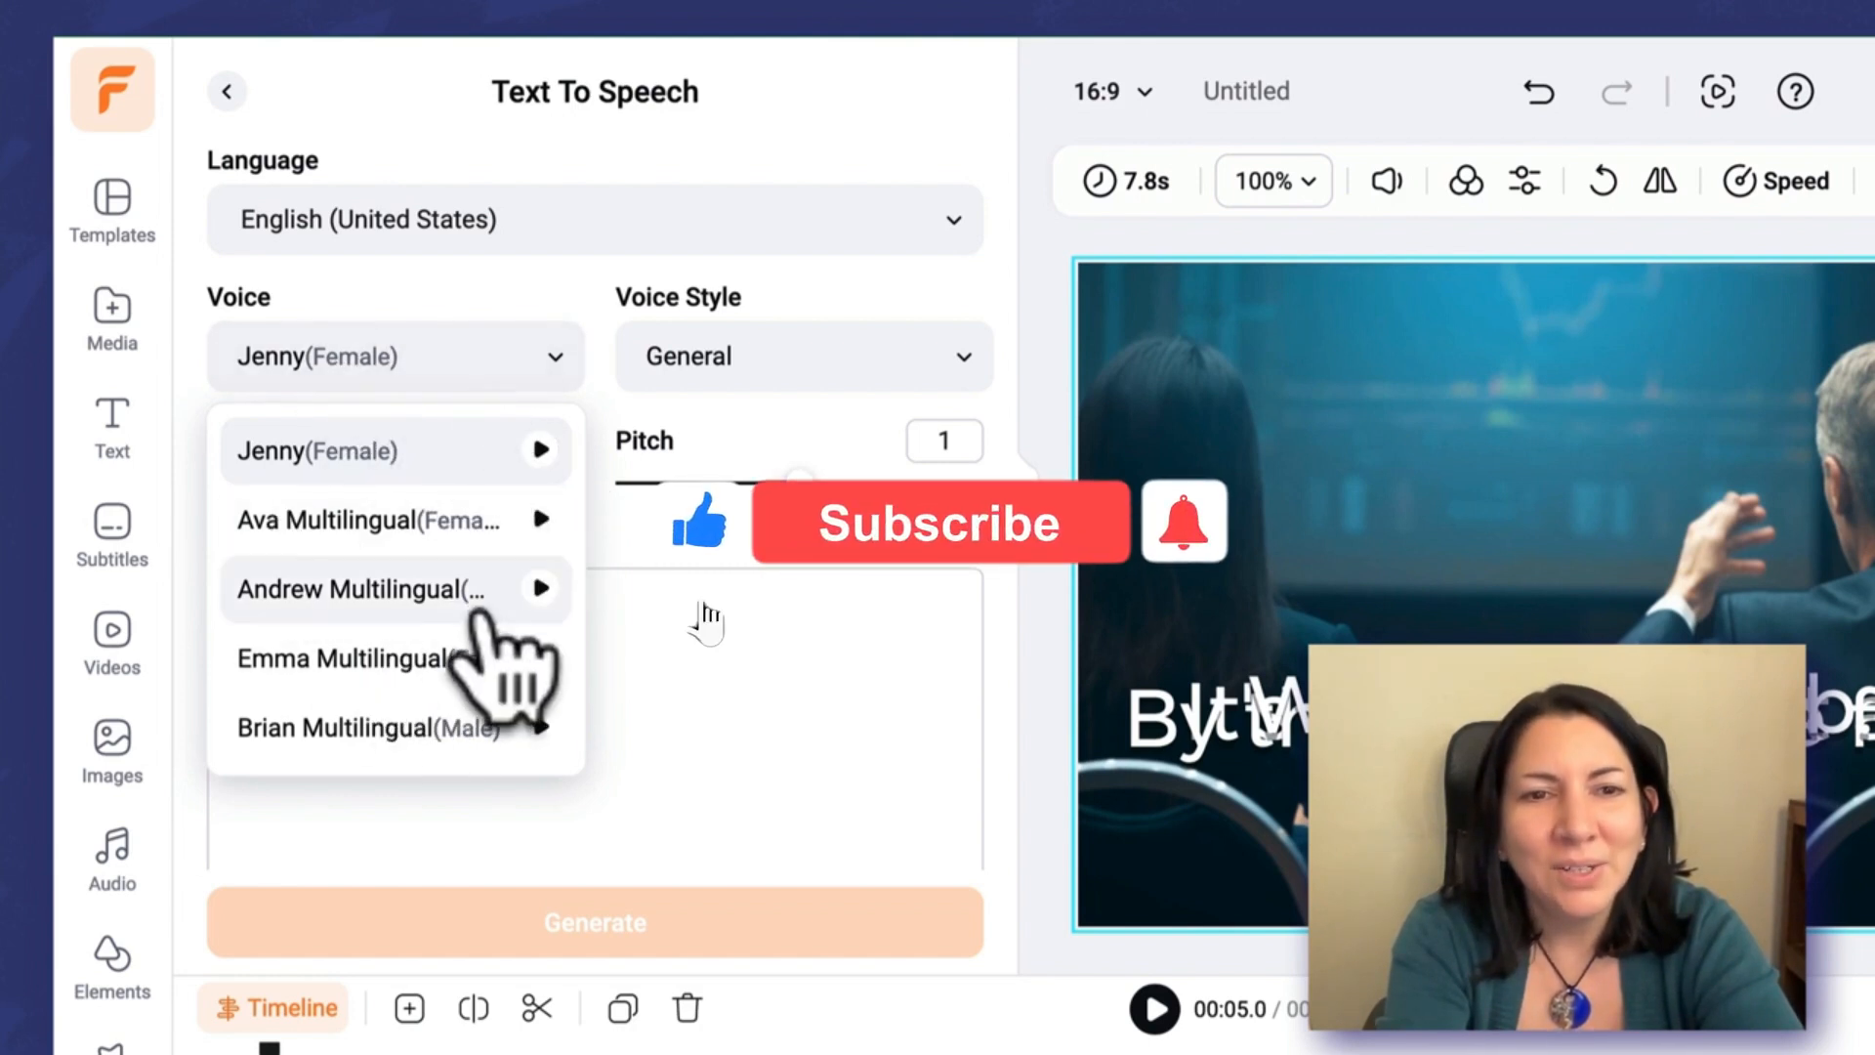
{"action": "left_click", "coordinate": [532, 526]}
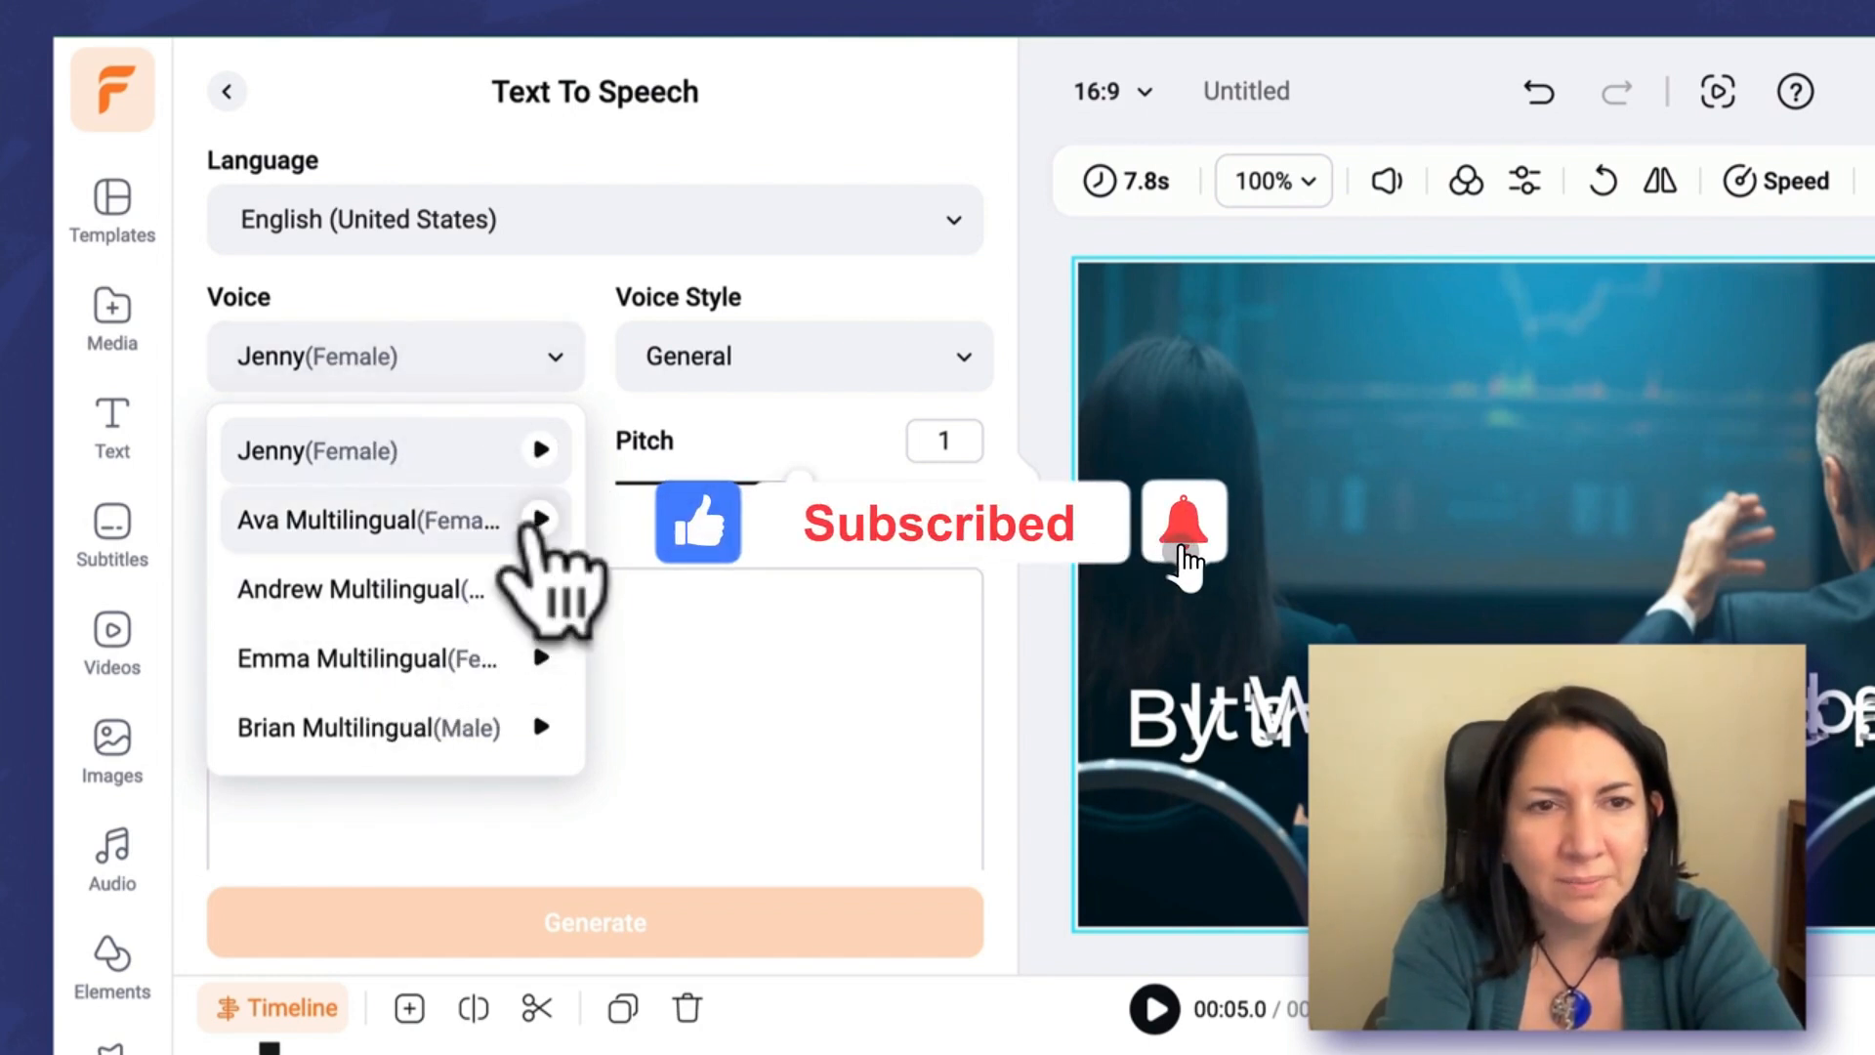
{"action": "left_click", "coordinate": [532, 526]}
{"action": "left_click", "coordinate": [533, 585]}
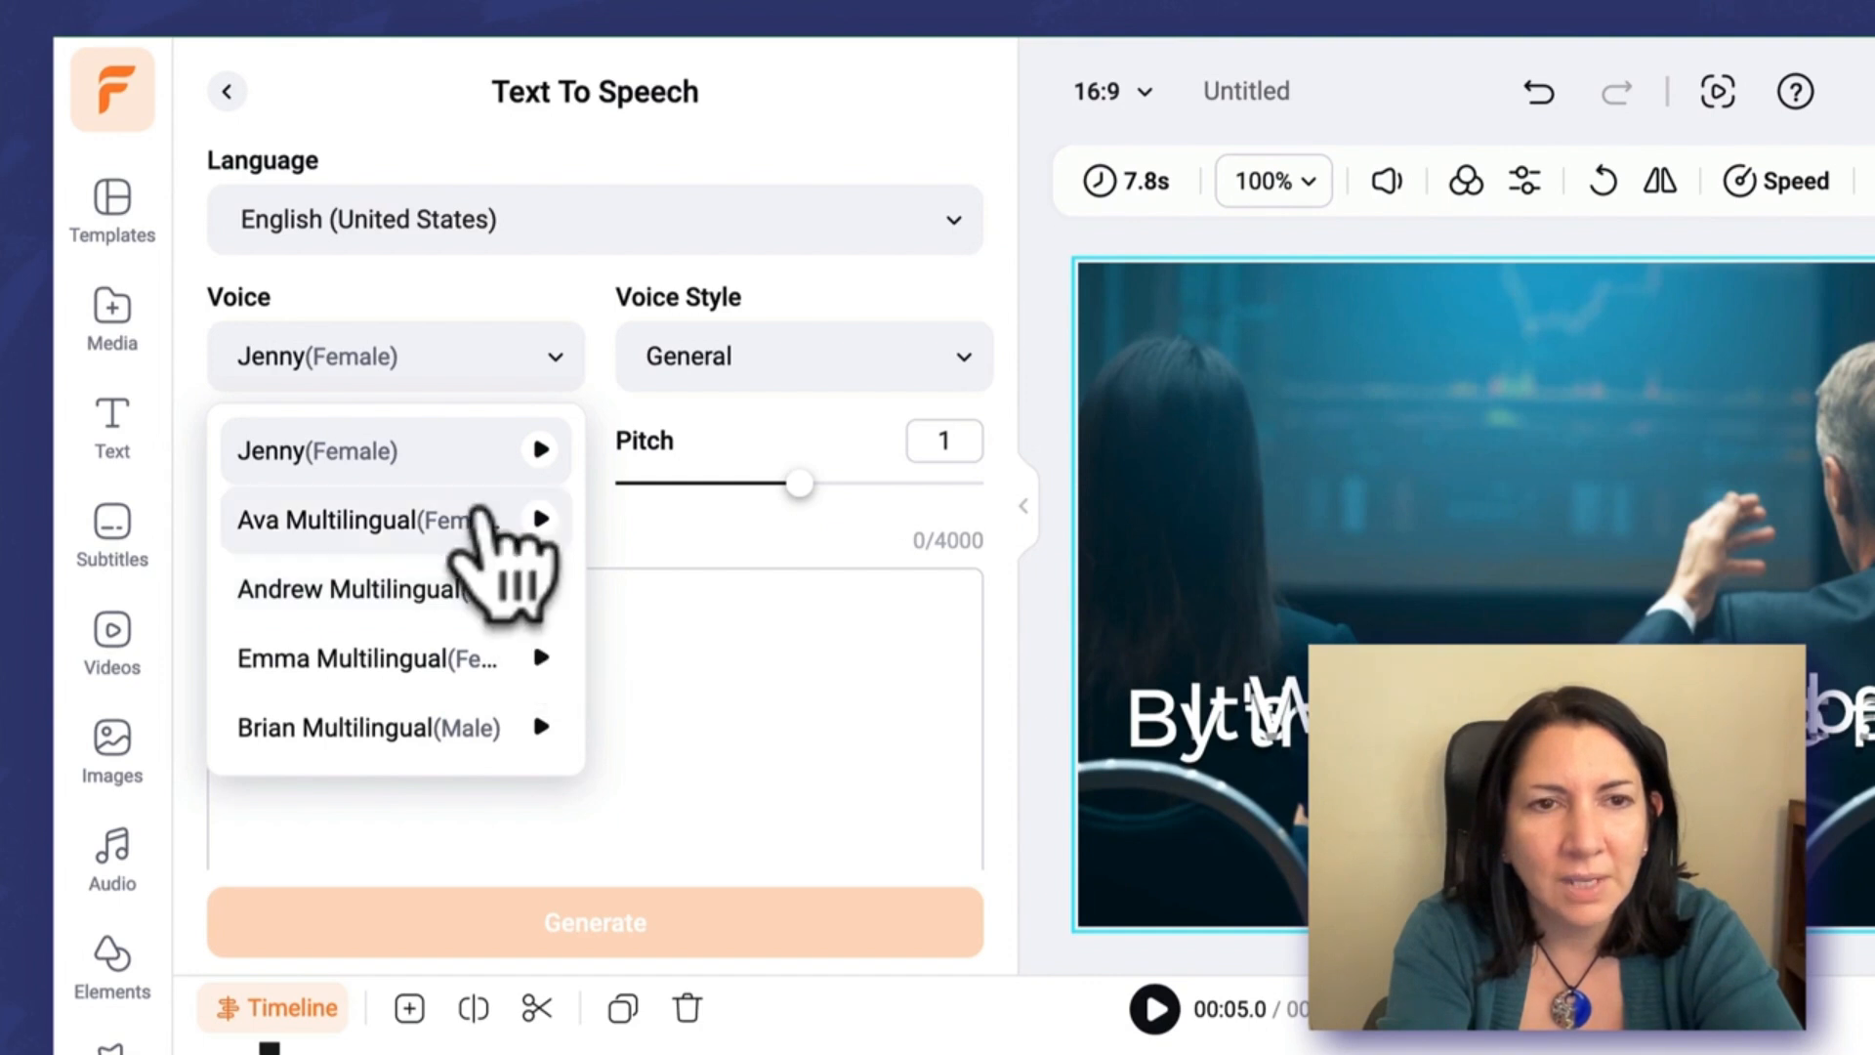
{"action": "left_click", "coordinate": [430, 596]}
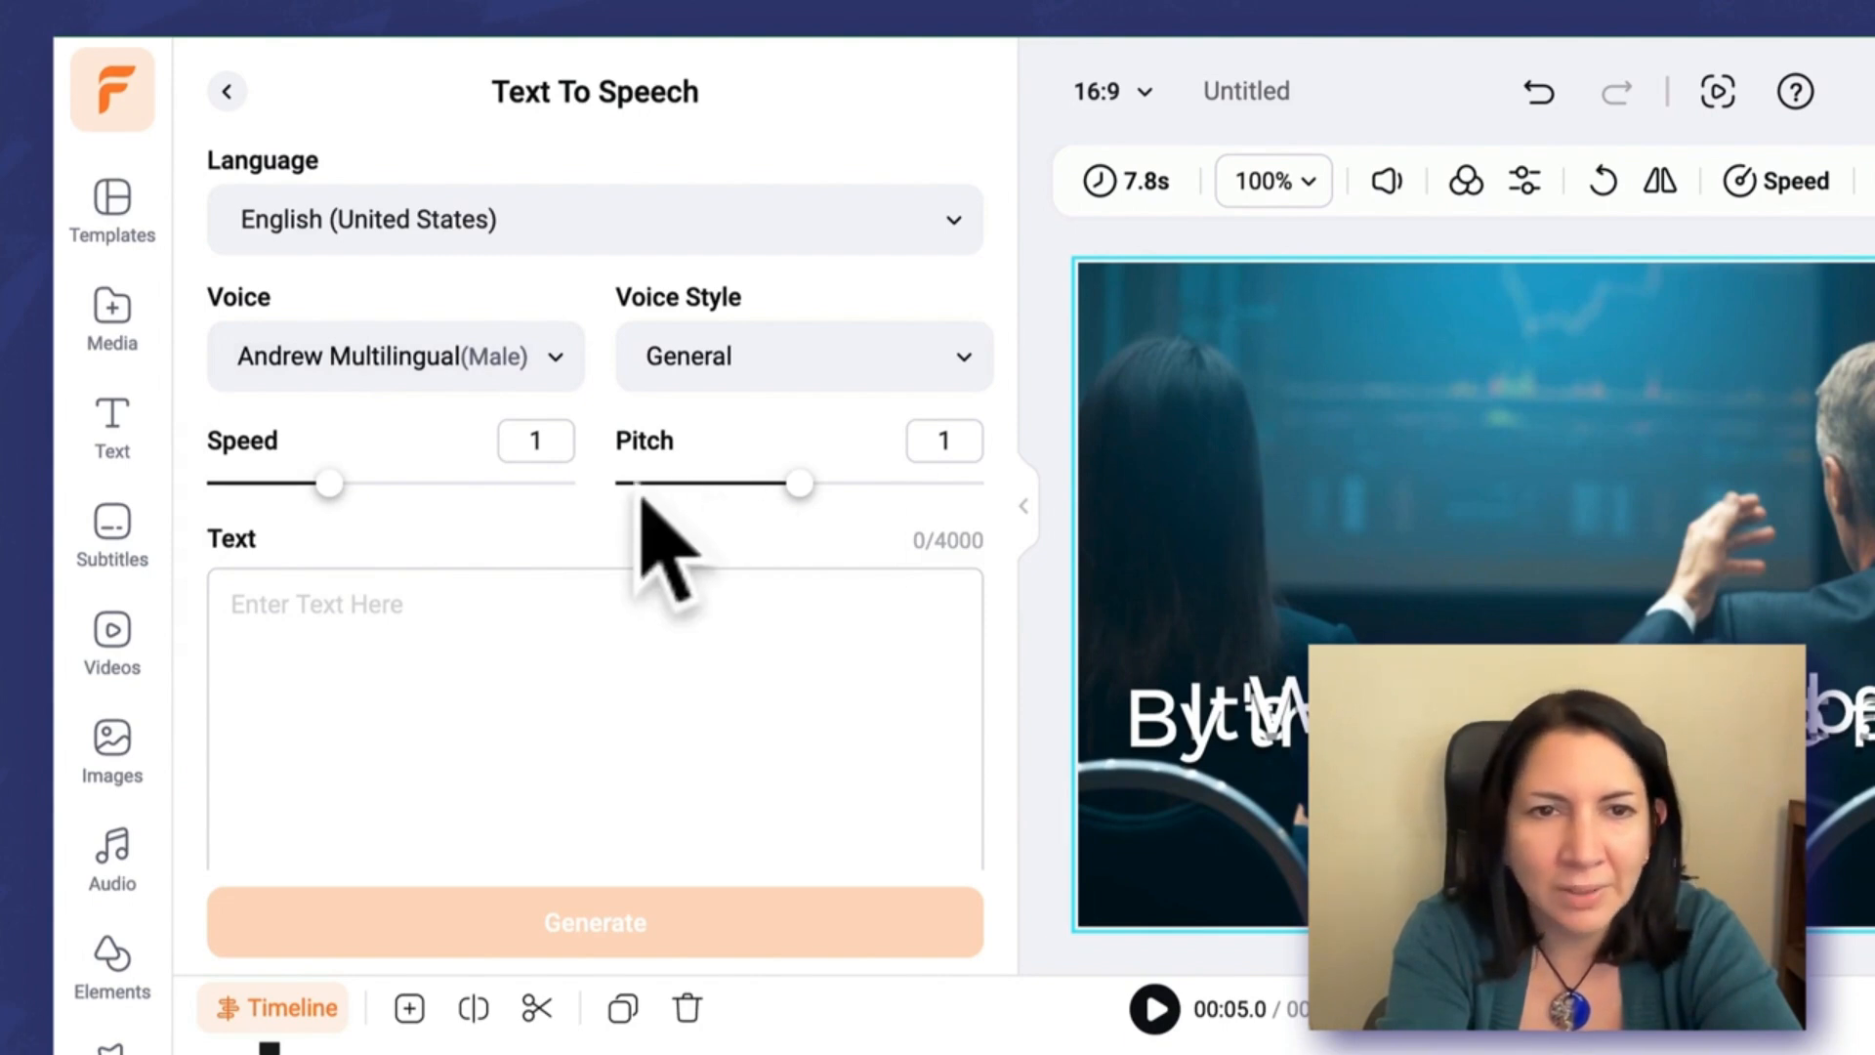
{"action": "left_click", "coordinate": [869, 366]}
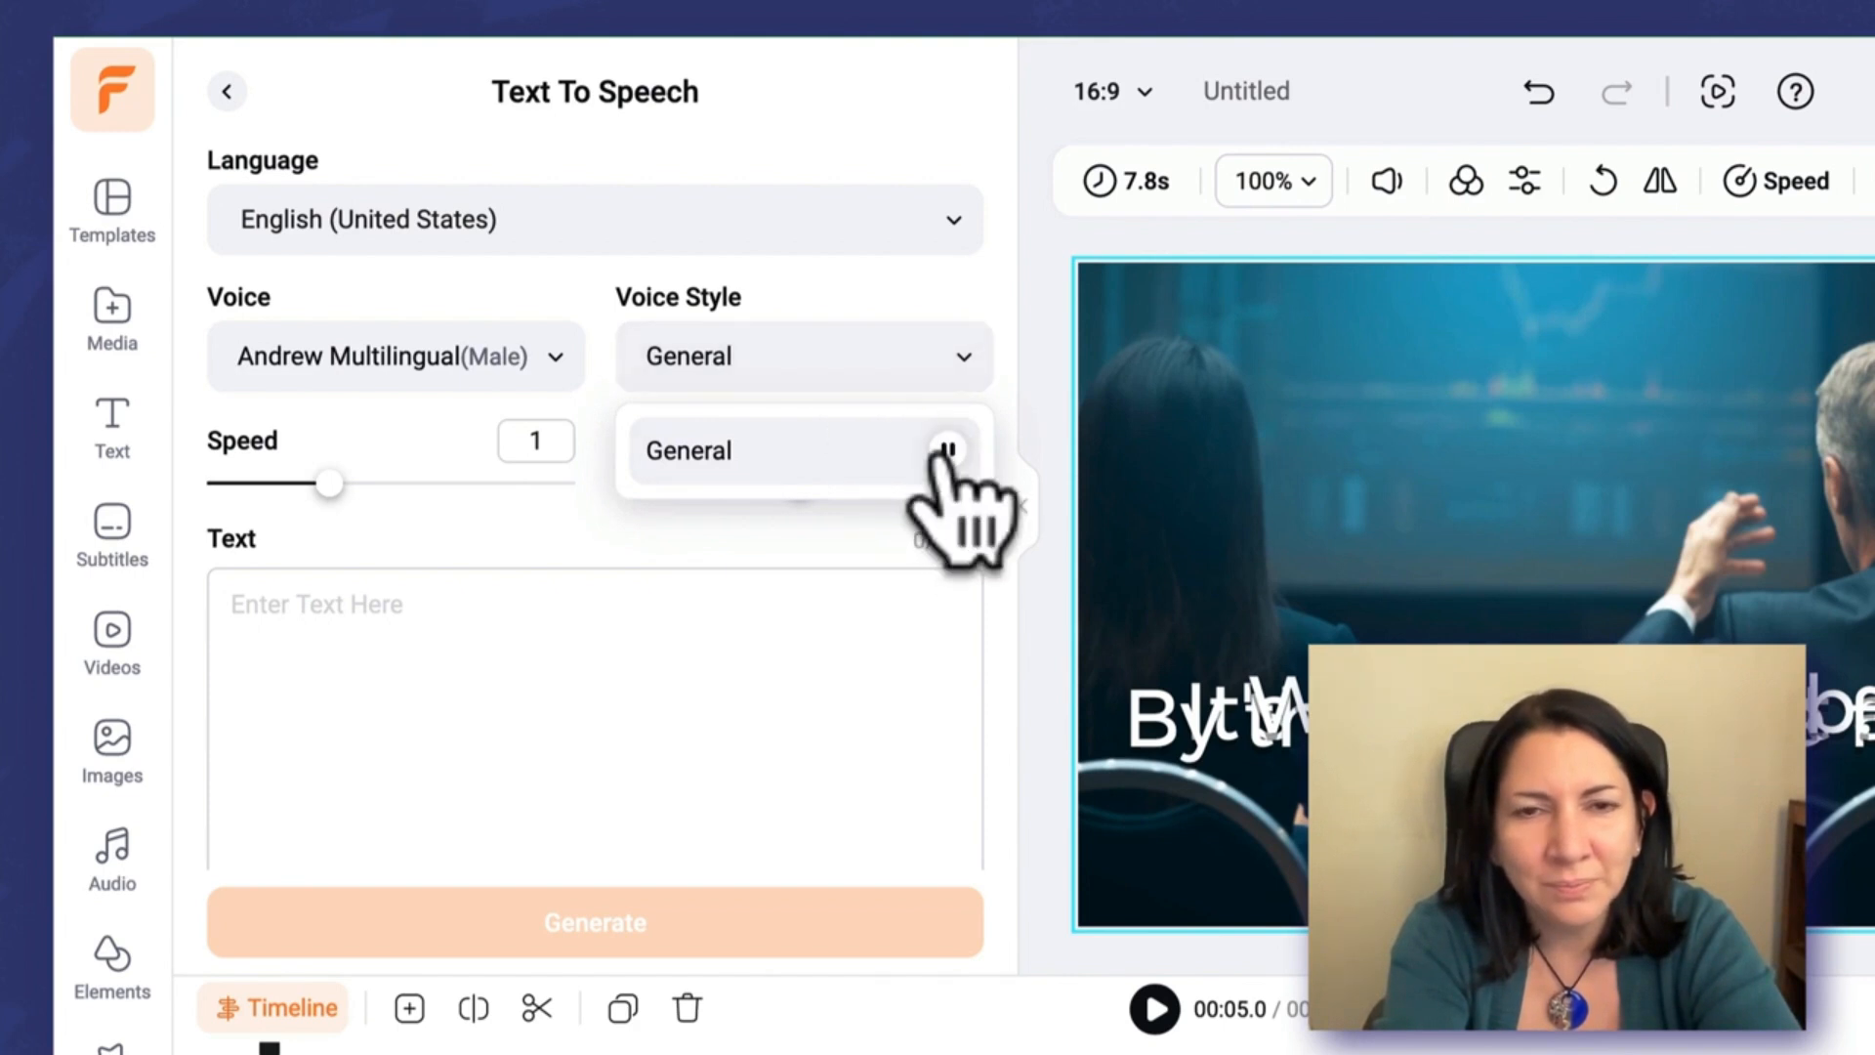
{"action": "left_click", "coordinate": [546, 278]}
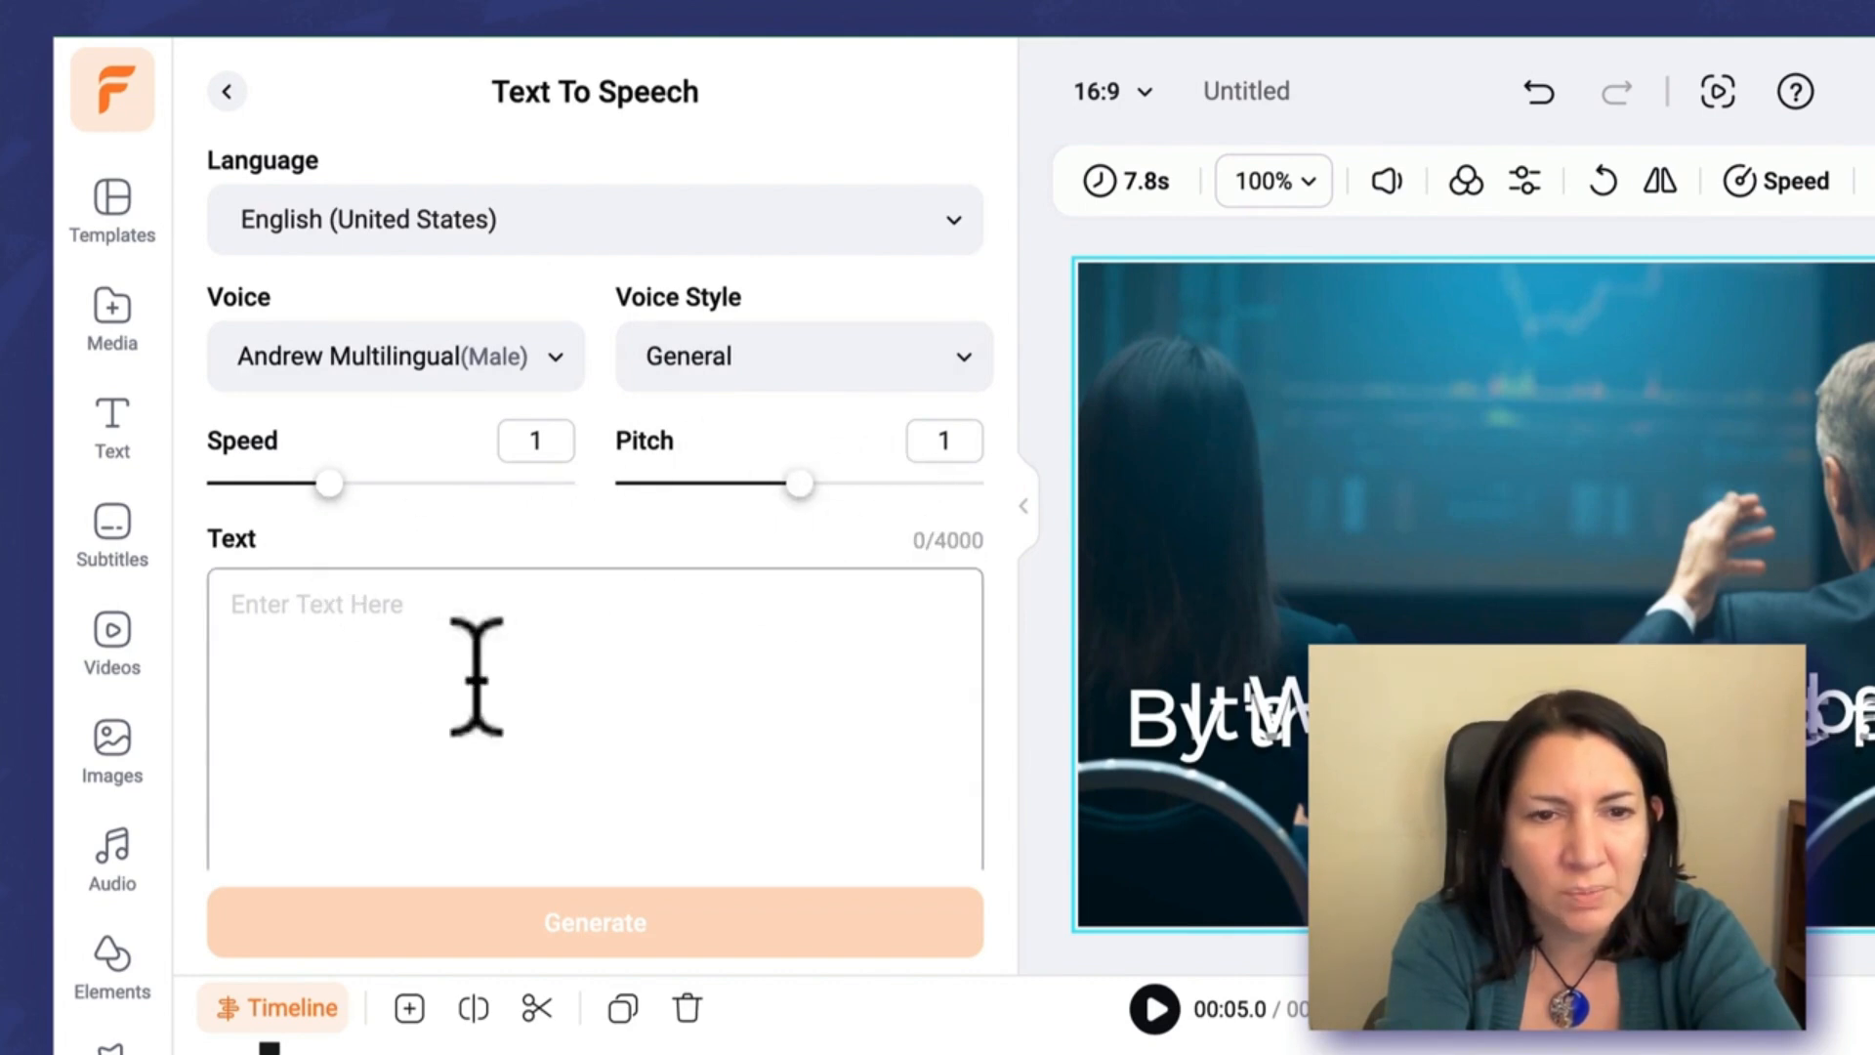
Step: Generate speech from the text "So this happened today", listen to it, and save it to the project media
{"action": "left_click", "coordinate": [436, 645]}
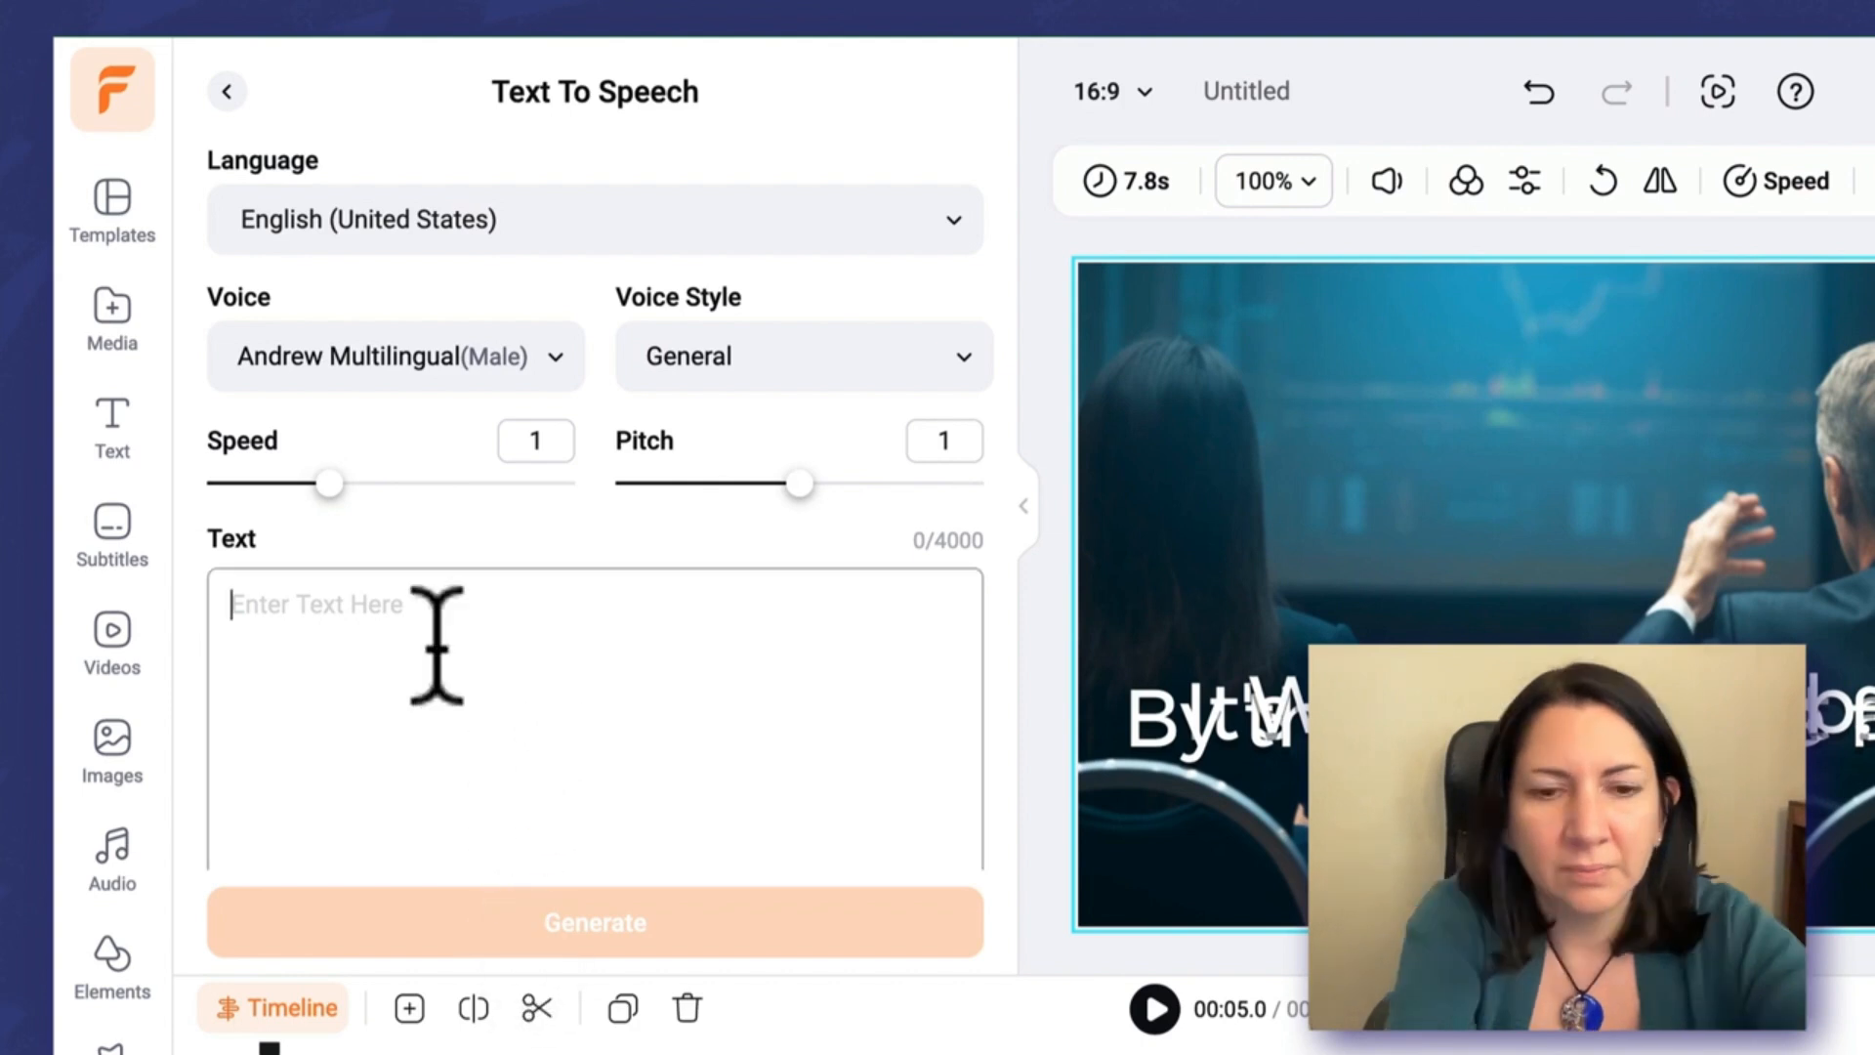
{"action": "type", "text": "So this happened today"}
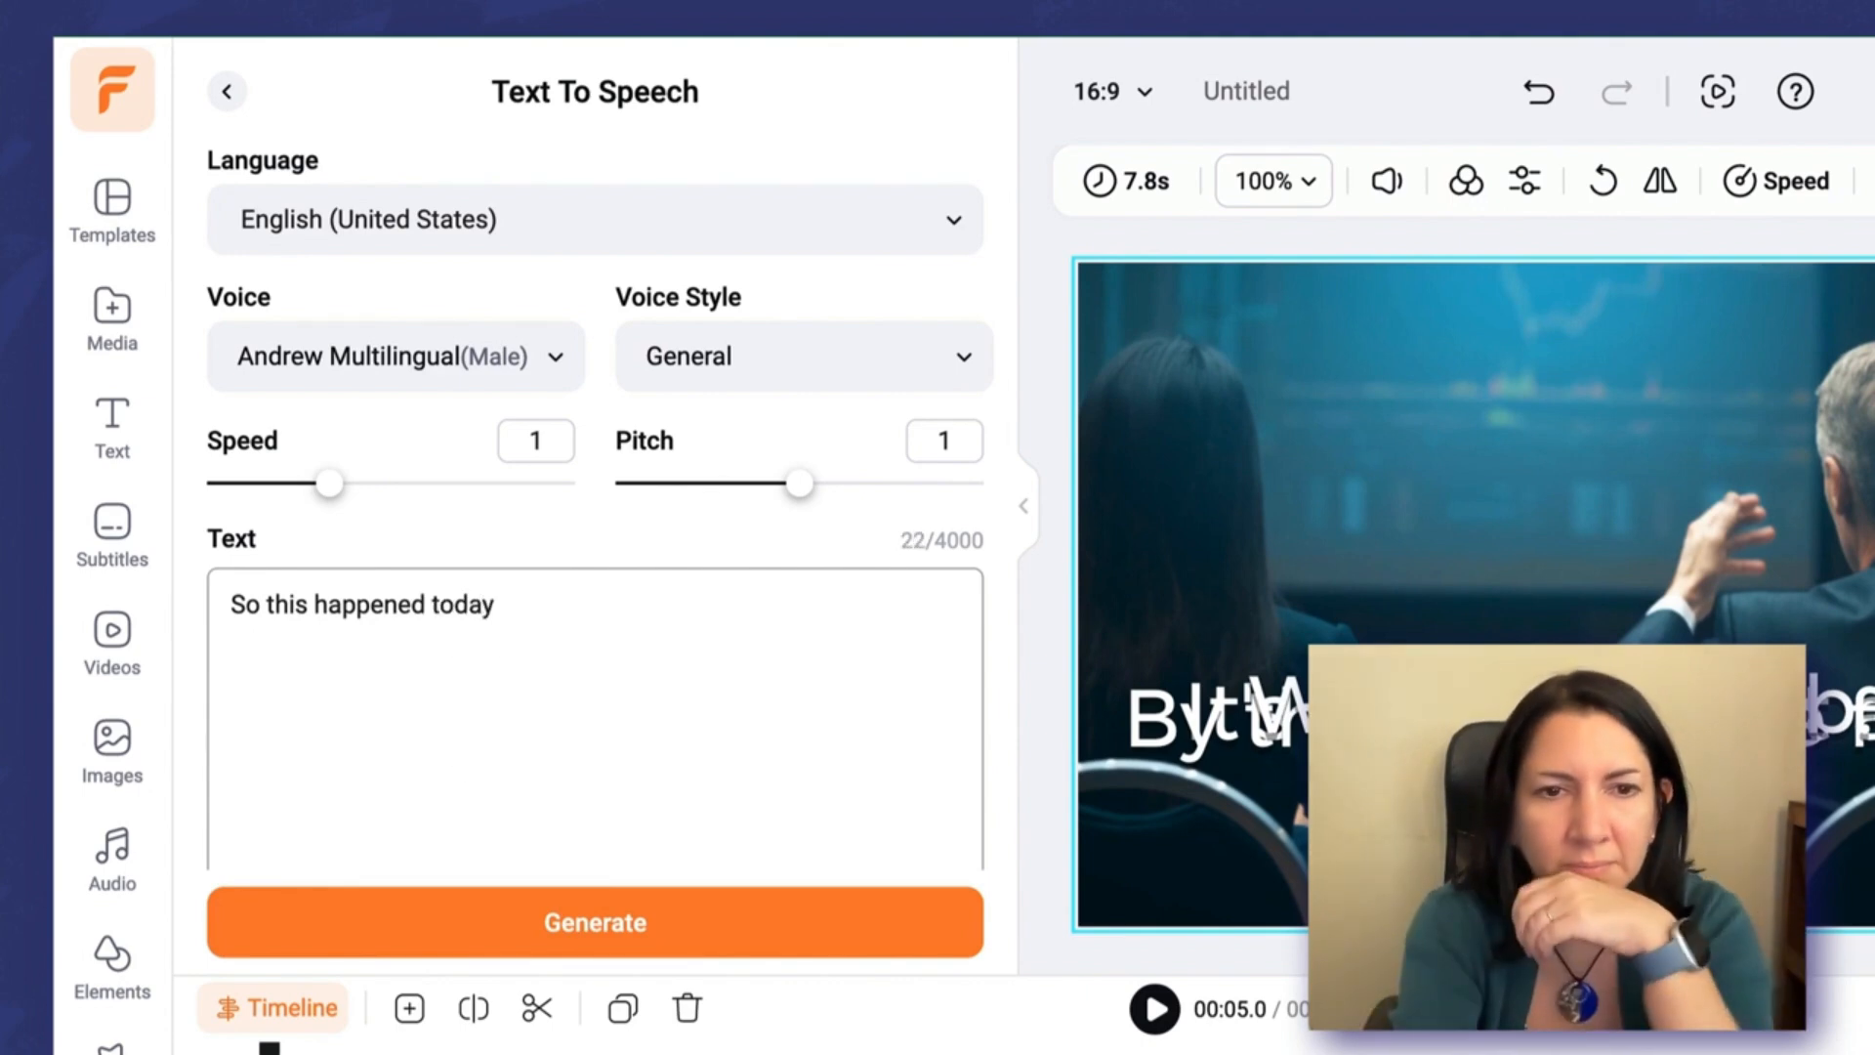
{"action": "left_click", "coordinate": [494, 938]}
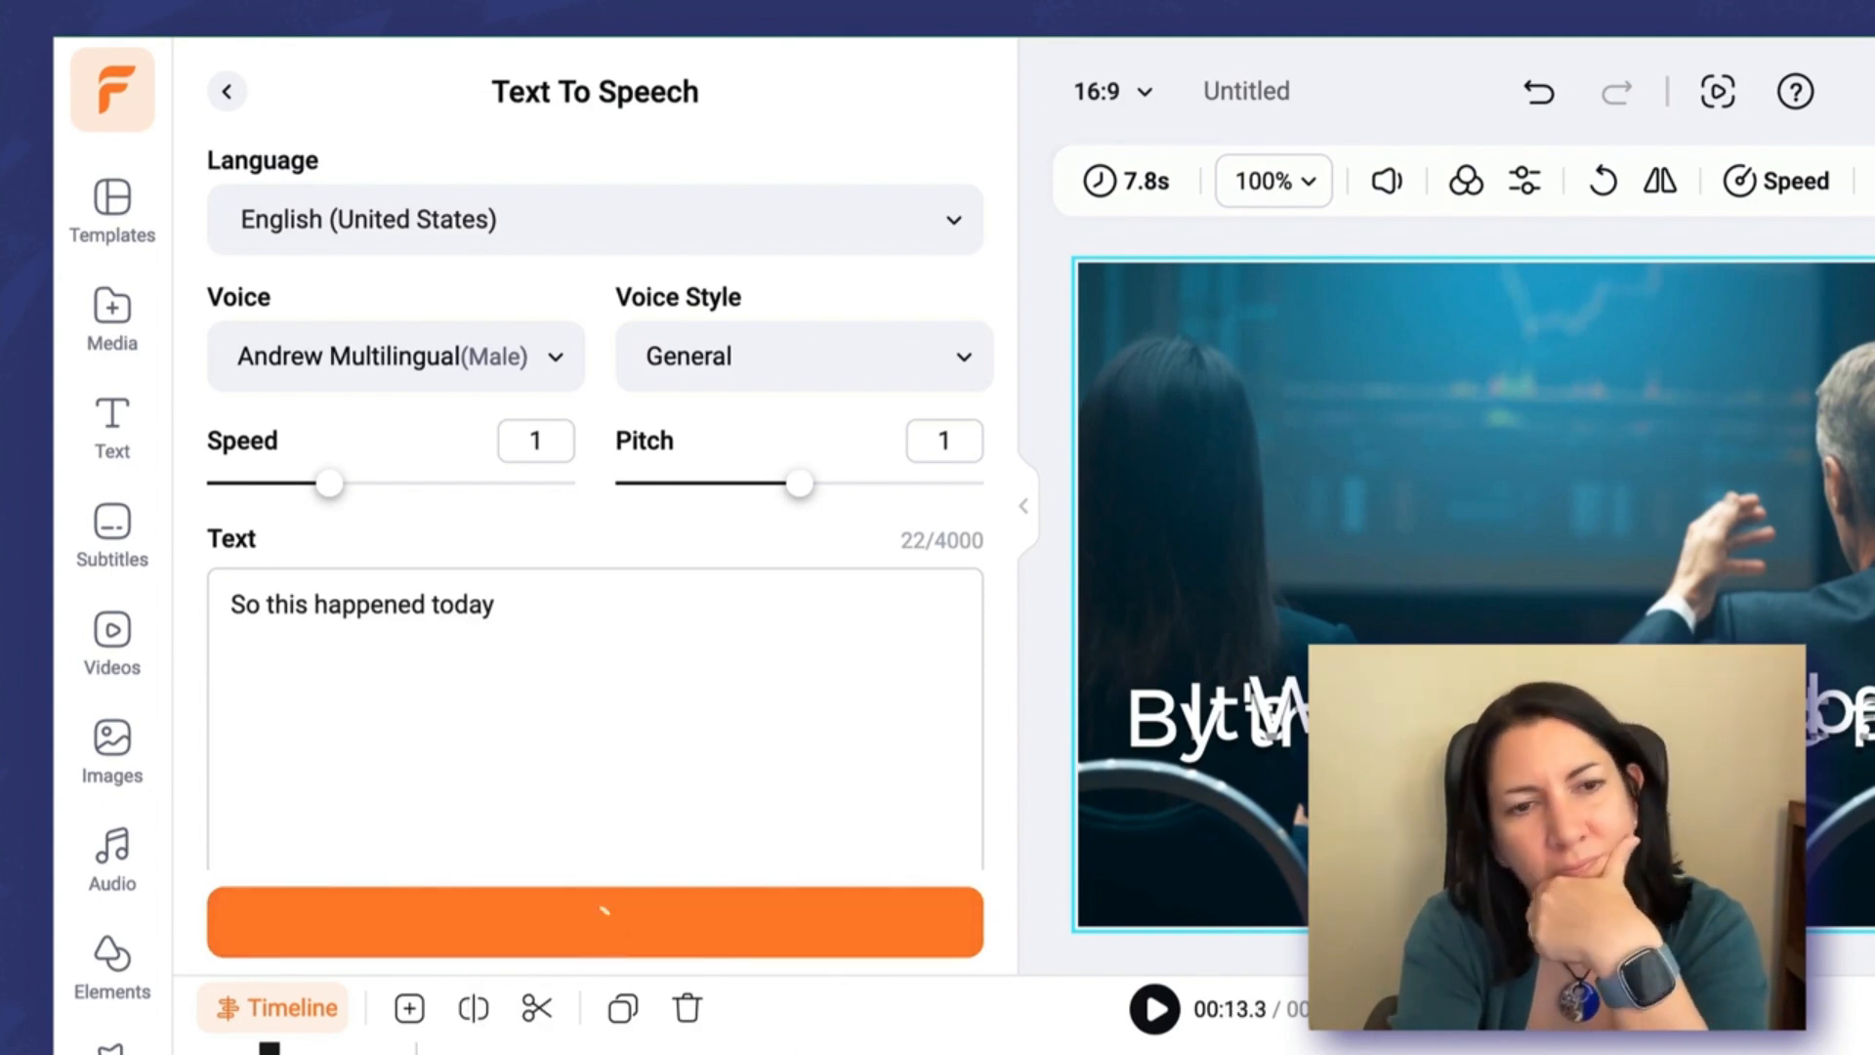
{"action": "left_click", "coordinate": [249, 852]}
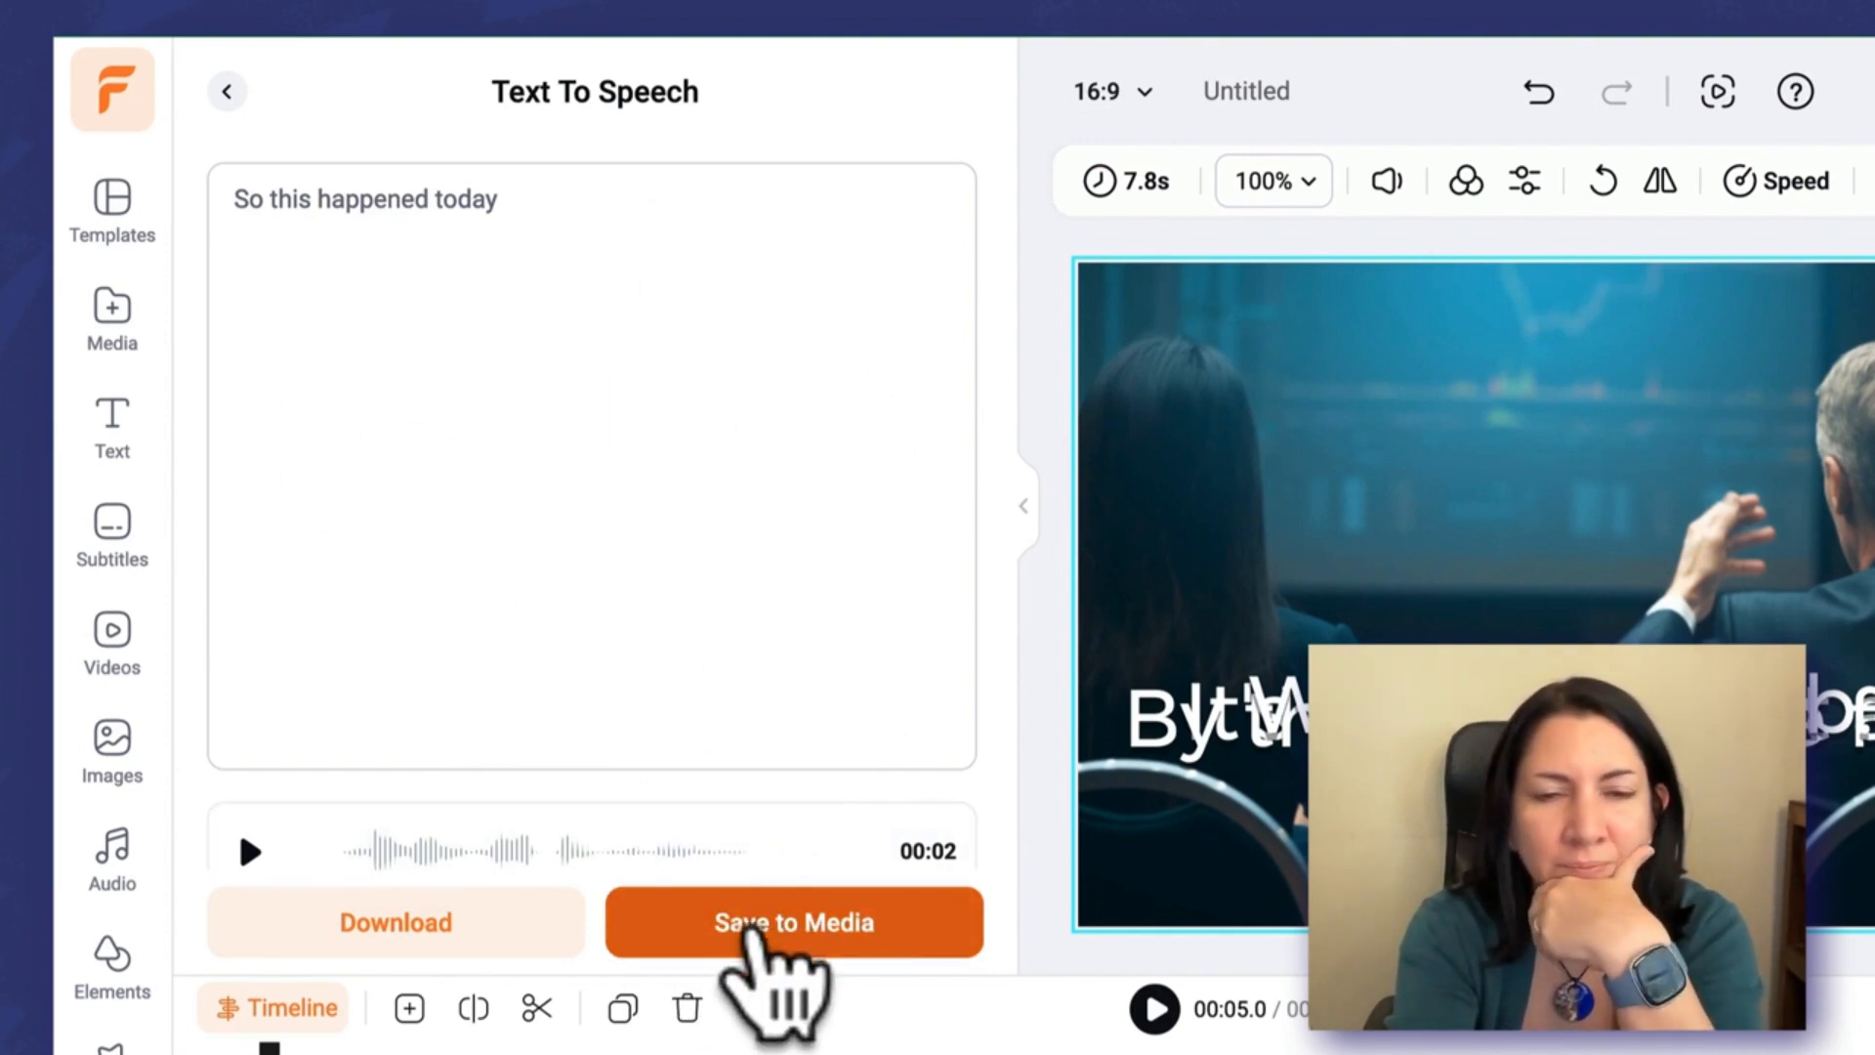
{"action": "left_click", "coordinate": [750, 933]}
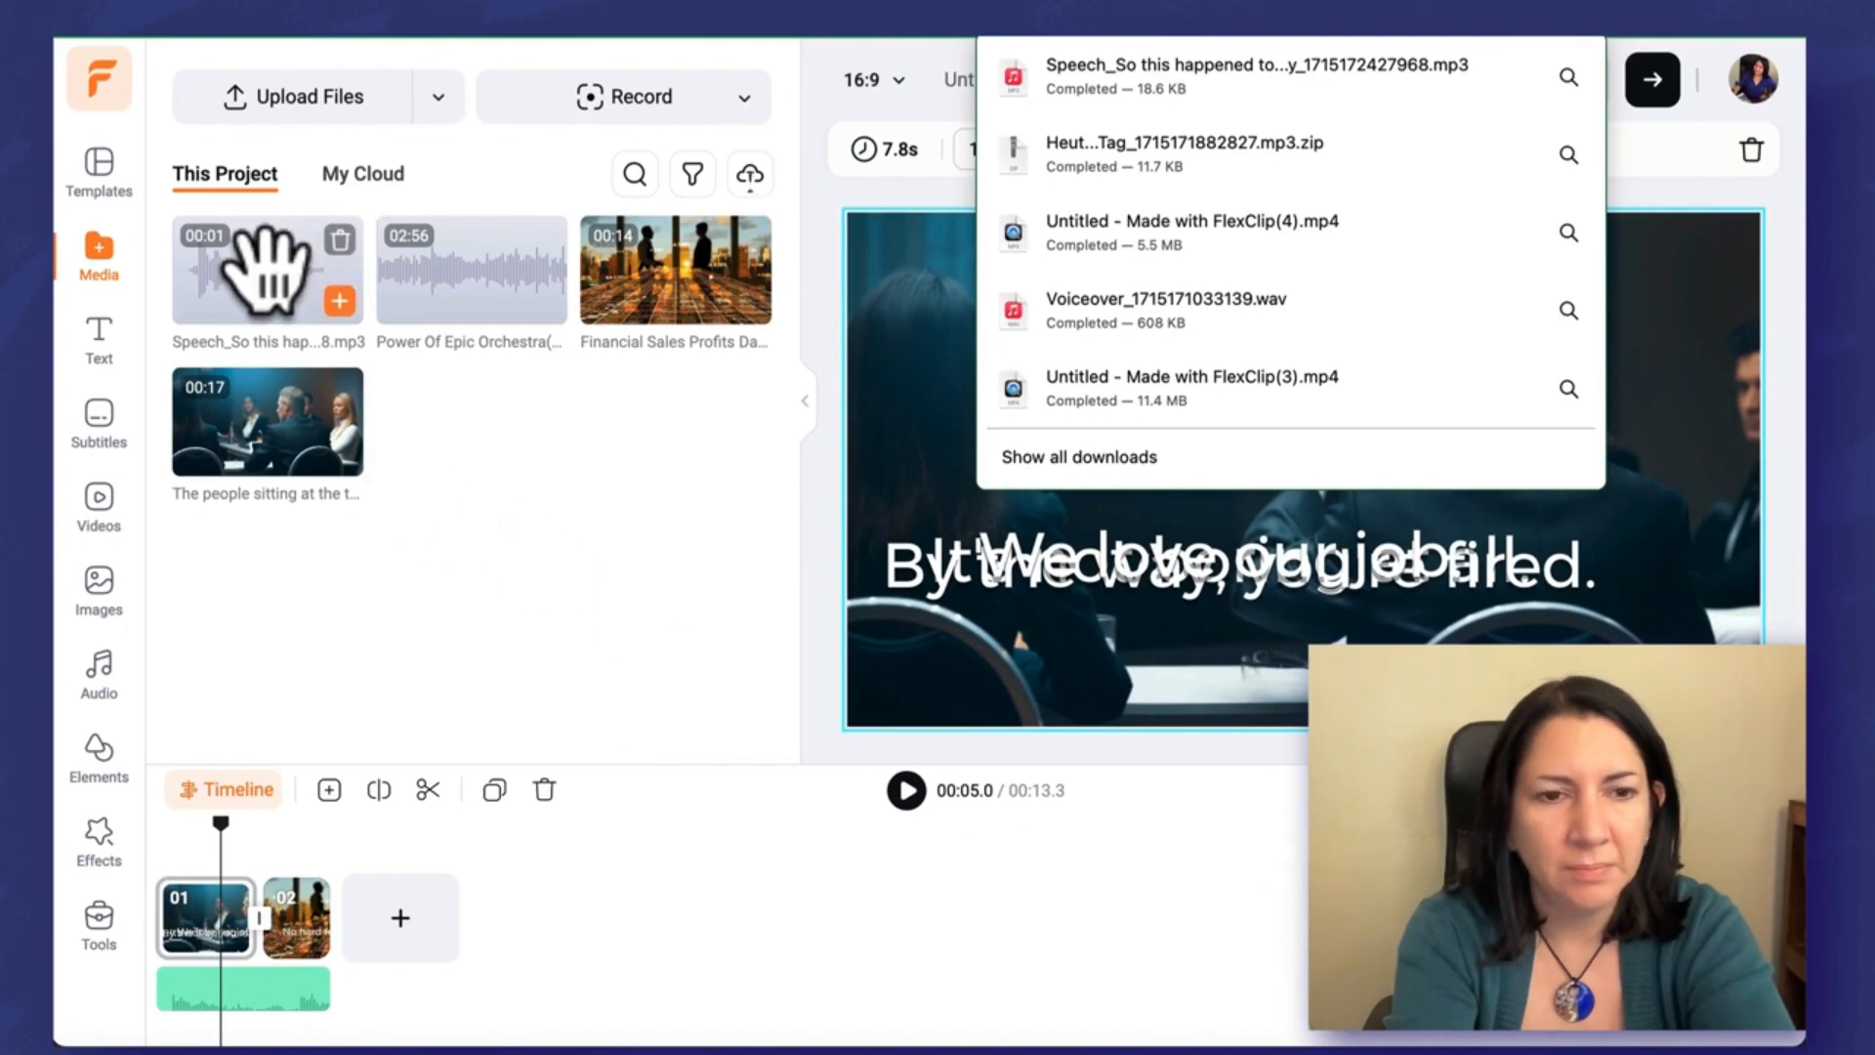
Step: Add the generated speech clip under scene 1 near the video's start and play the video from the beginning to check it
{"action": "left_click_drag", "start_coordinate": [262, 264], "coordinate": [231, 1013]}
{"action": "left_click", "coordinate": [195, 738]}
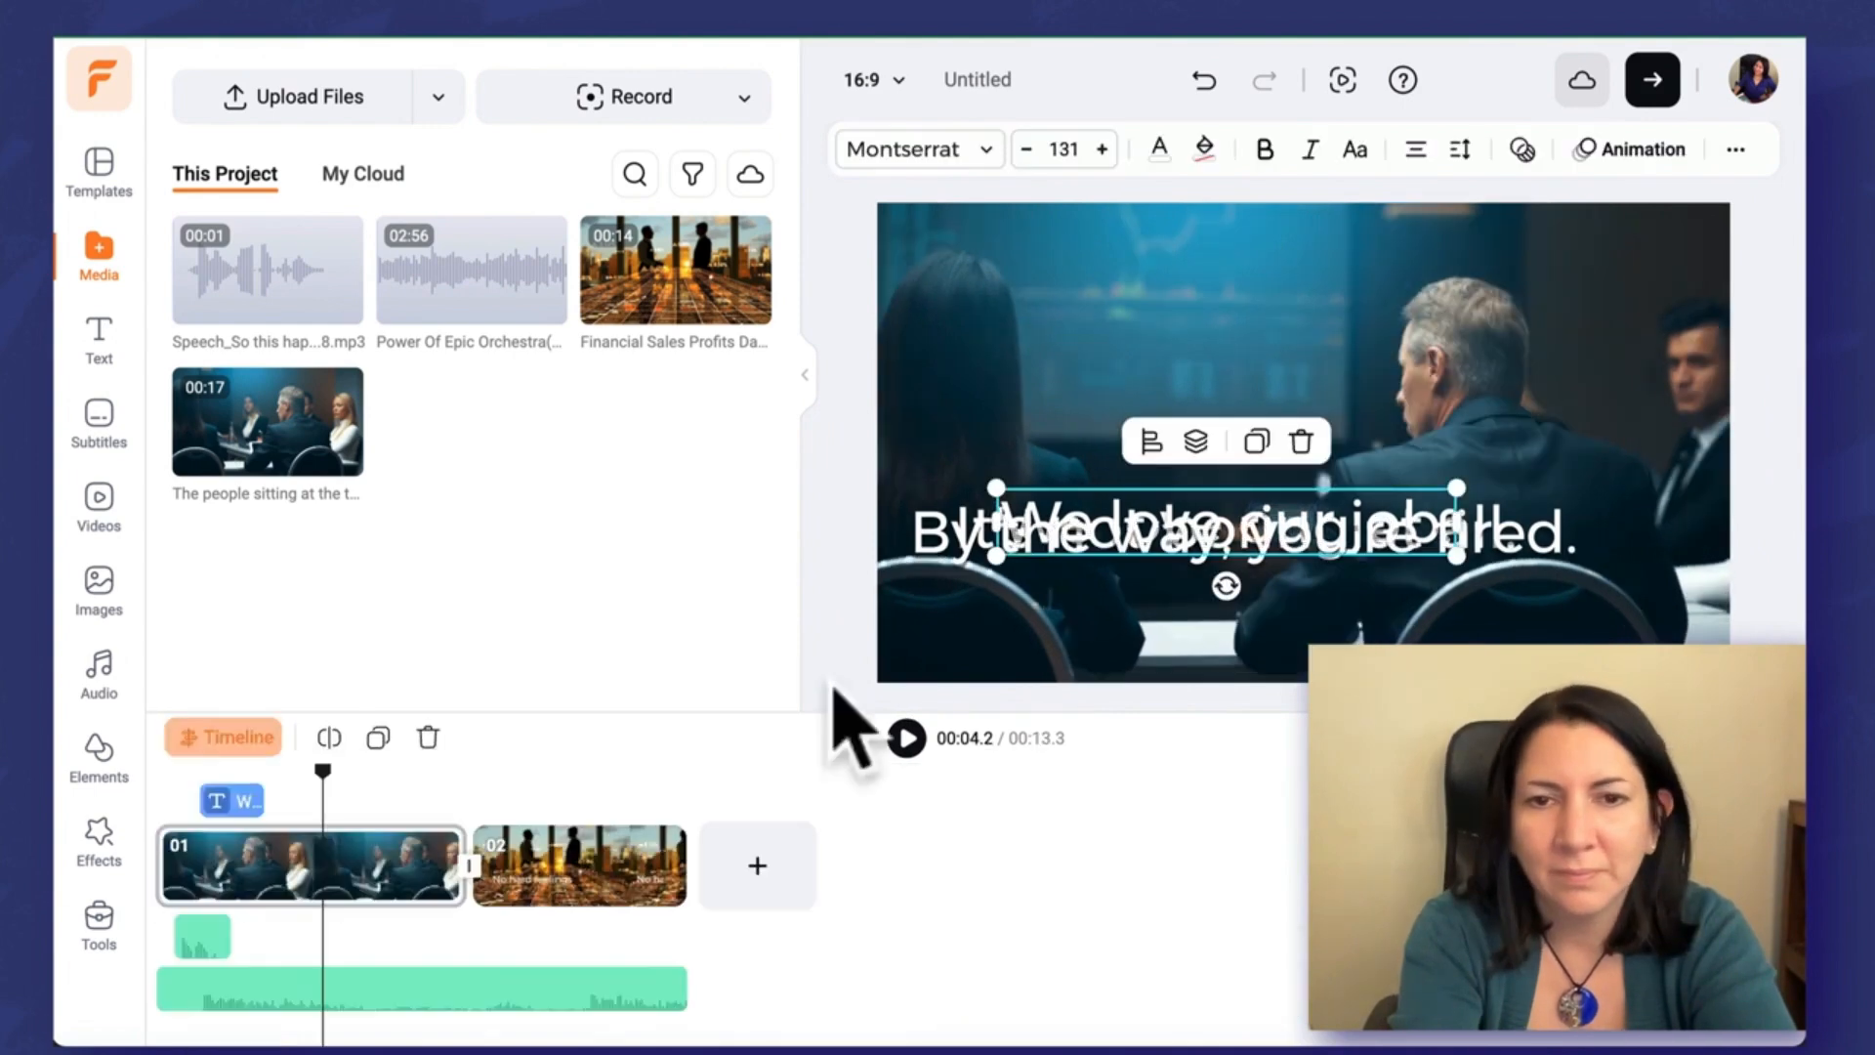
{"action": "left_click_drag", "start_coordinate": [322, 771], "coordinate": [119, 776]}
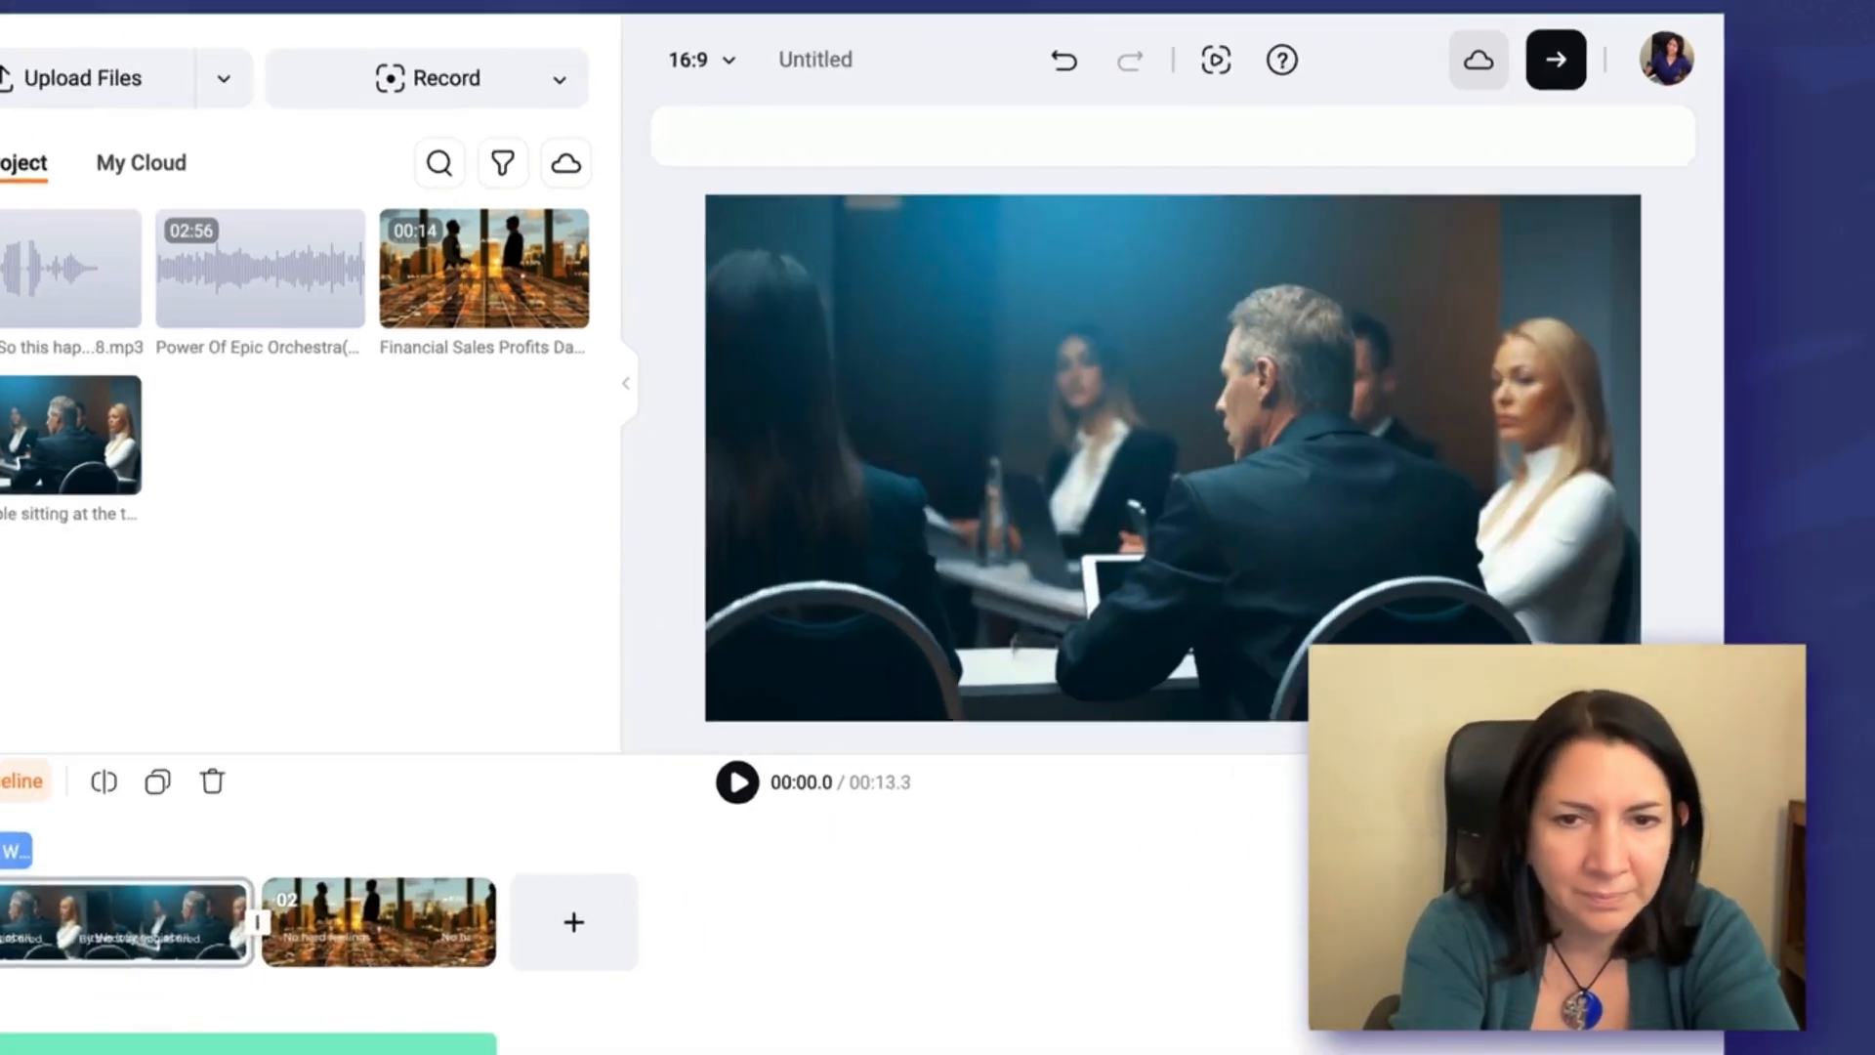
{"action": "left_click", "coordinate": [738, 782]}
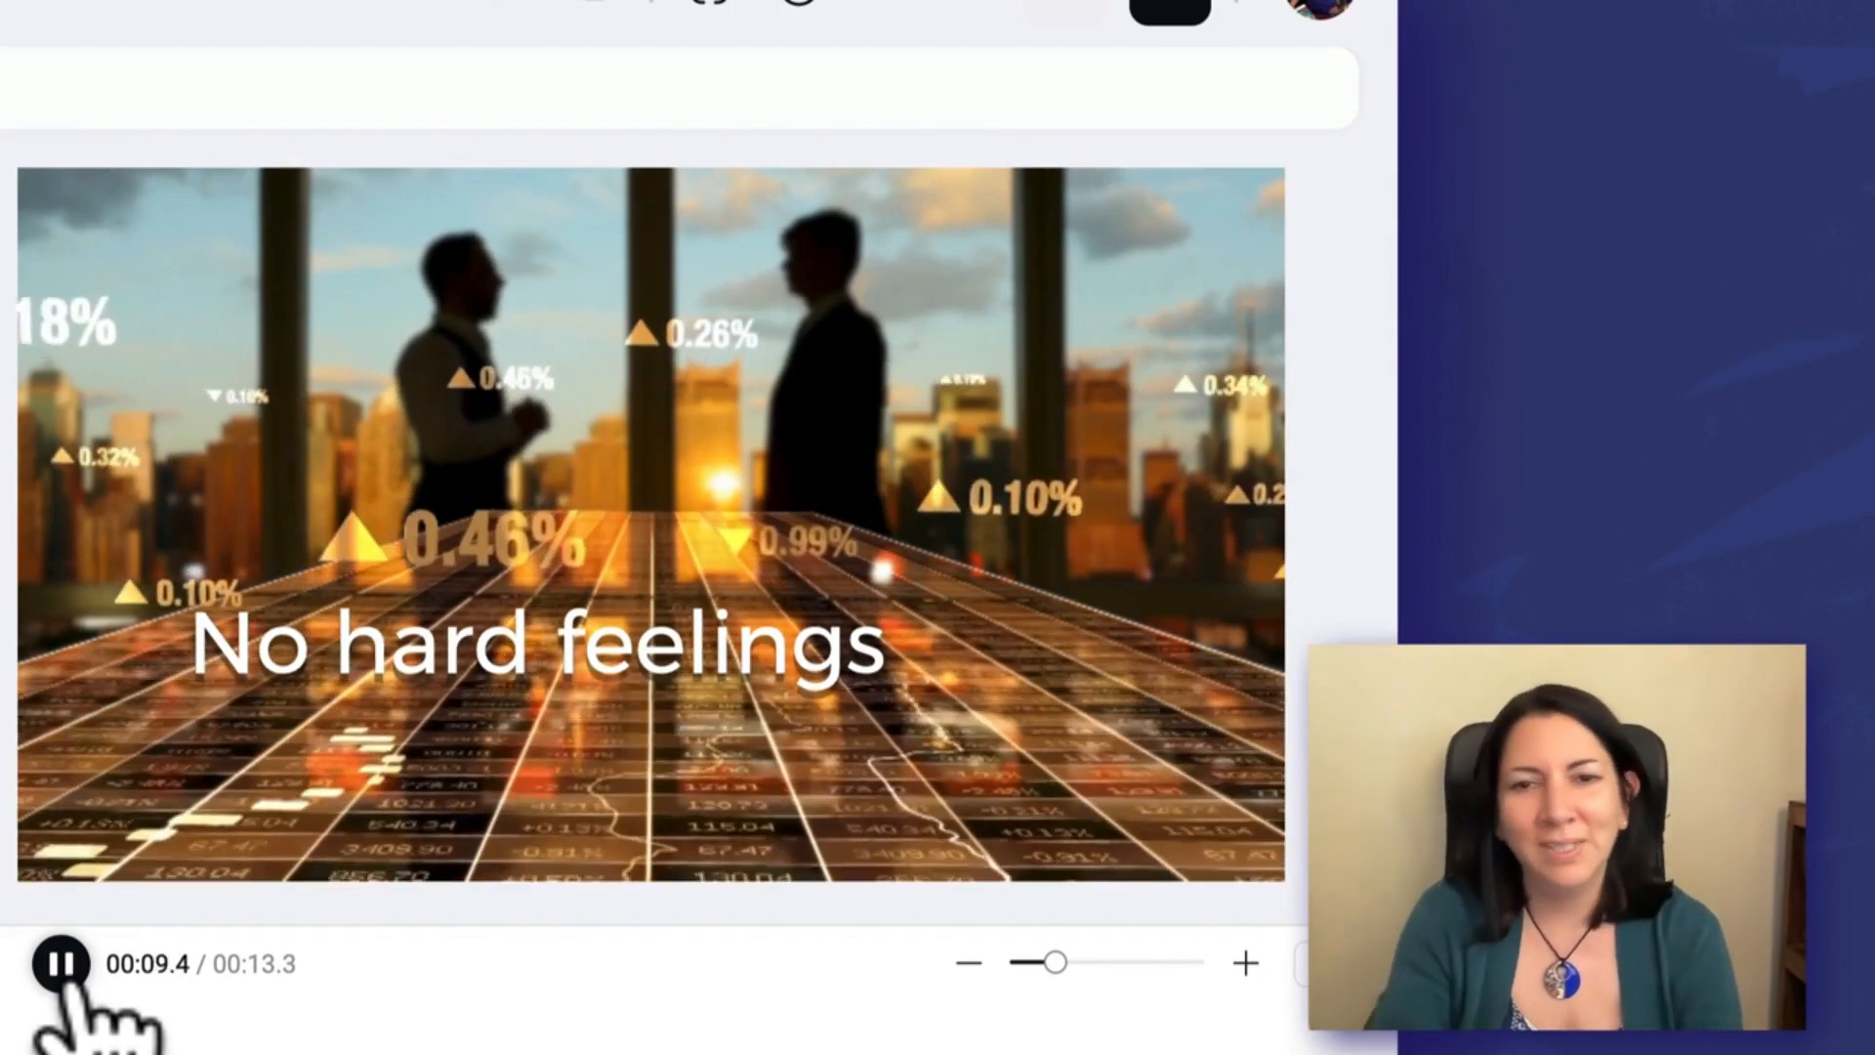
{"action": "left_click", "coordinate": [60, 964]}
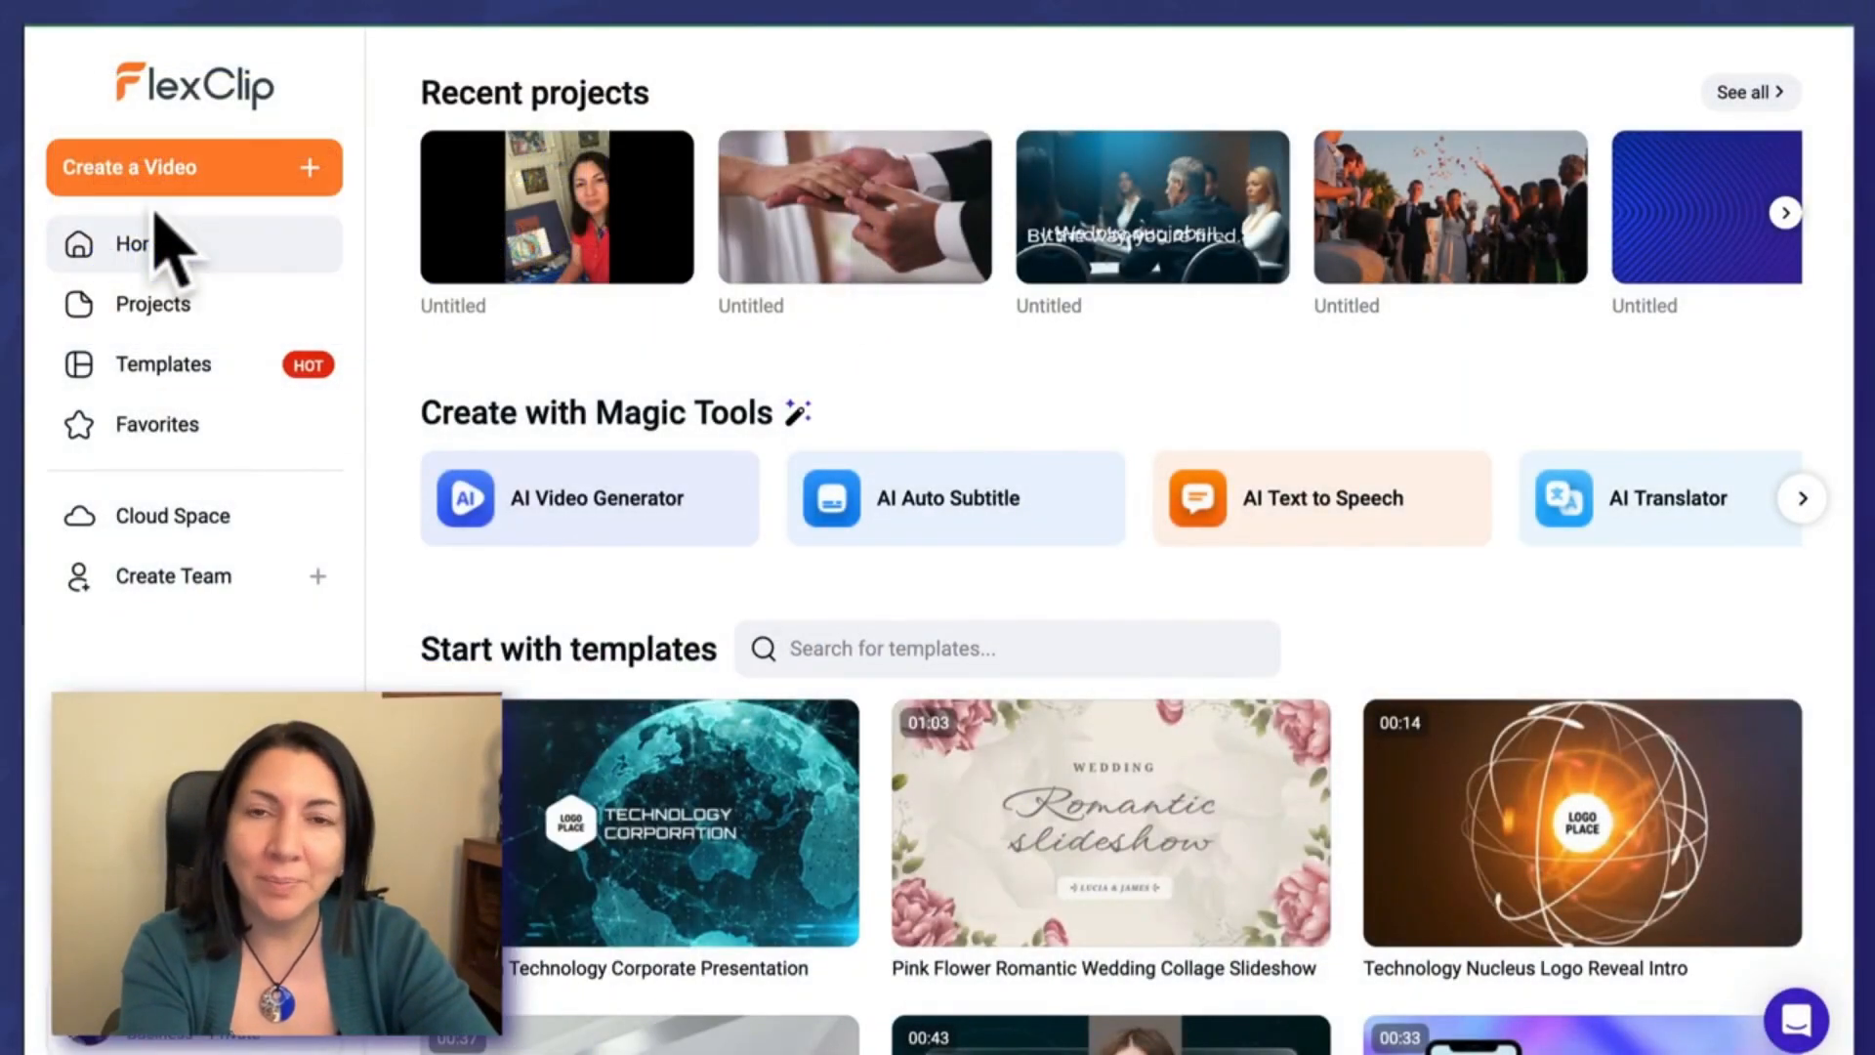
Step: Open the saved wedding project with the confetti scene, move its playhead to the end, and open the AI Video Script tool
{"action": "left_click", "coordinate": [186, 308]}
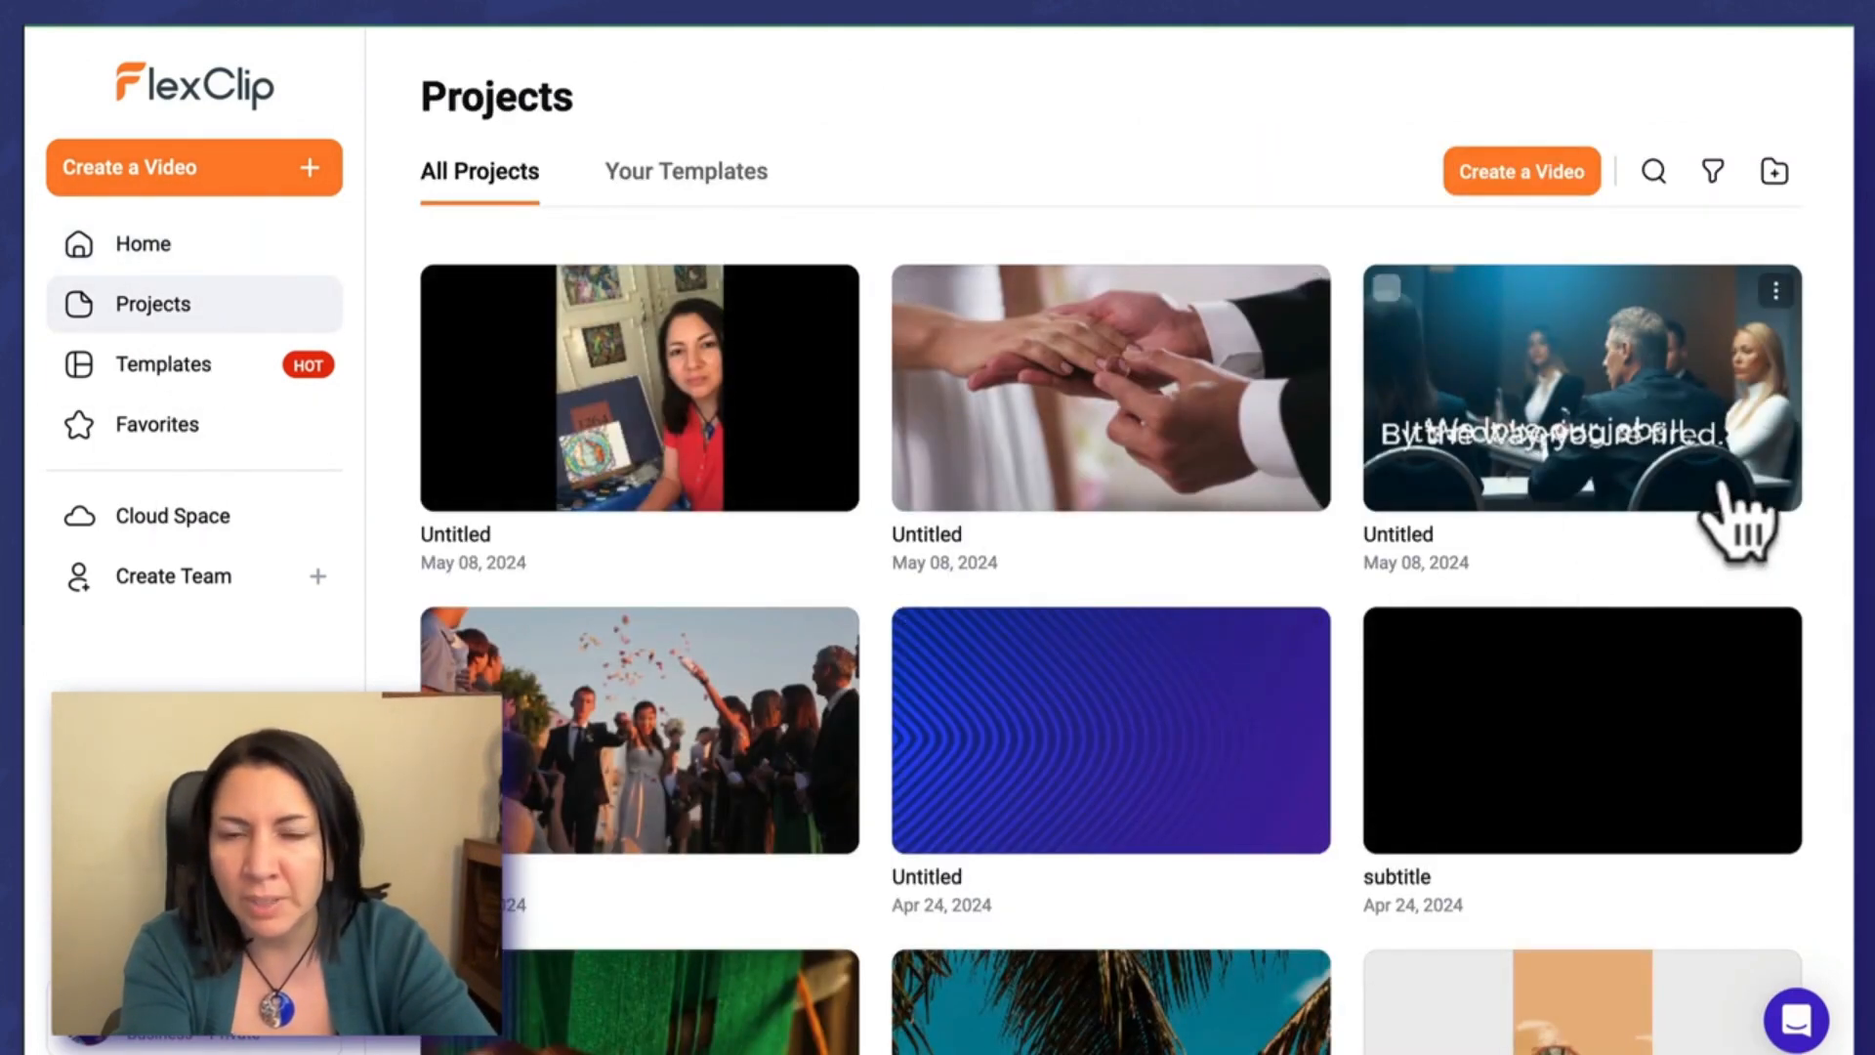
{"action": "left_click", "coordinate": [652, 753]}
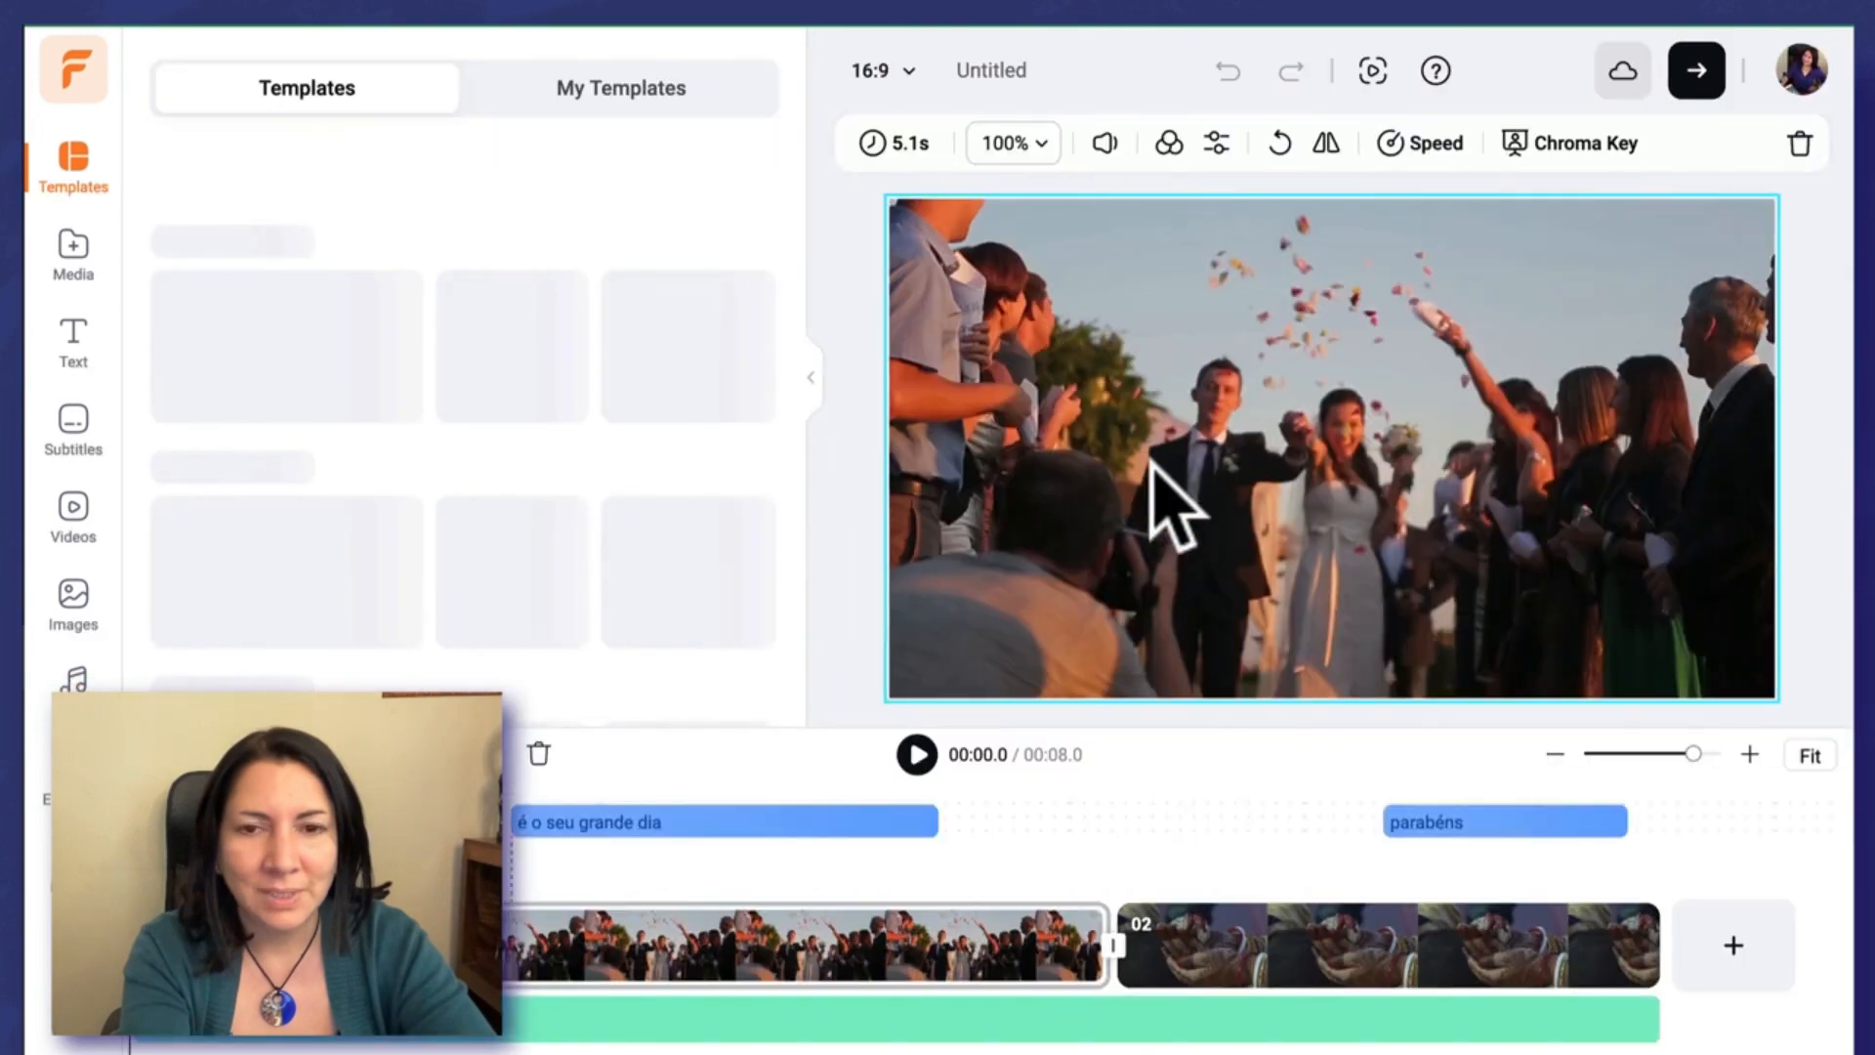
{"action": "left_click", "coordinate": [1675, 840]}
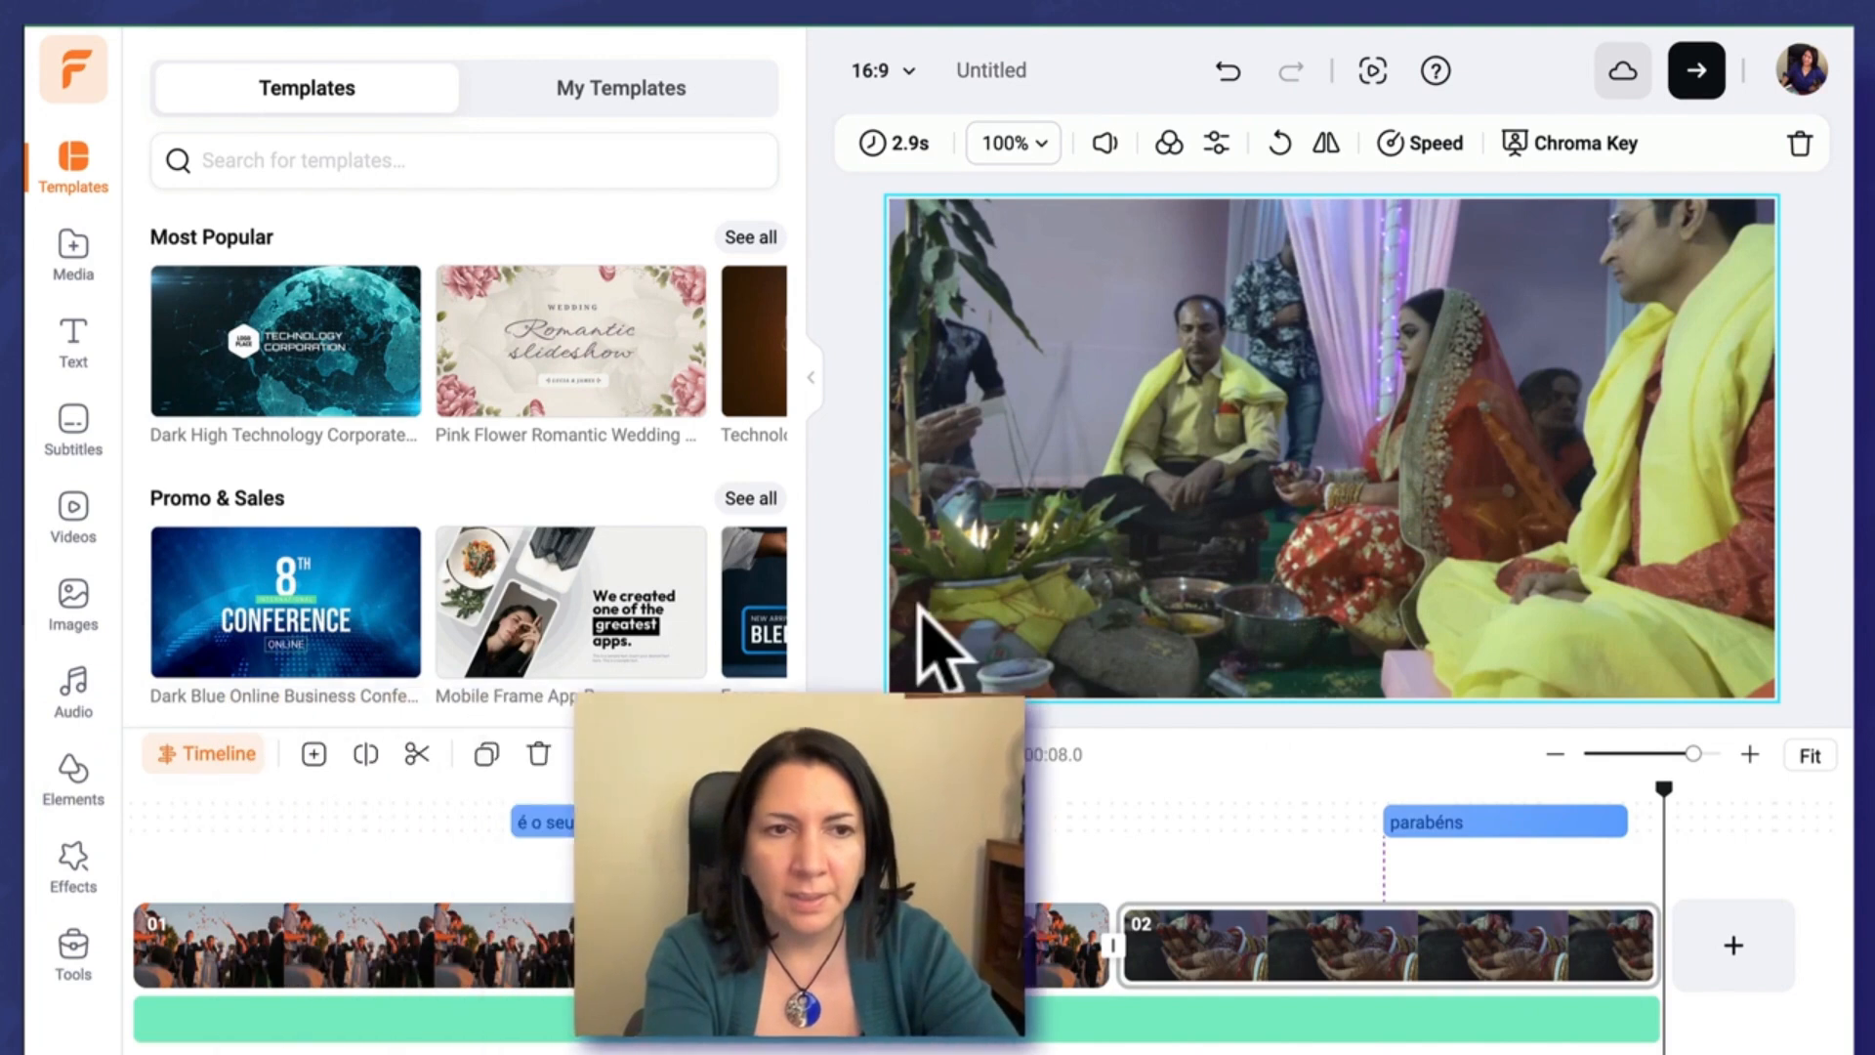
{"action": "left_click", "coordinate": [74, 953]}
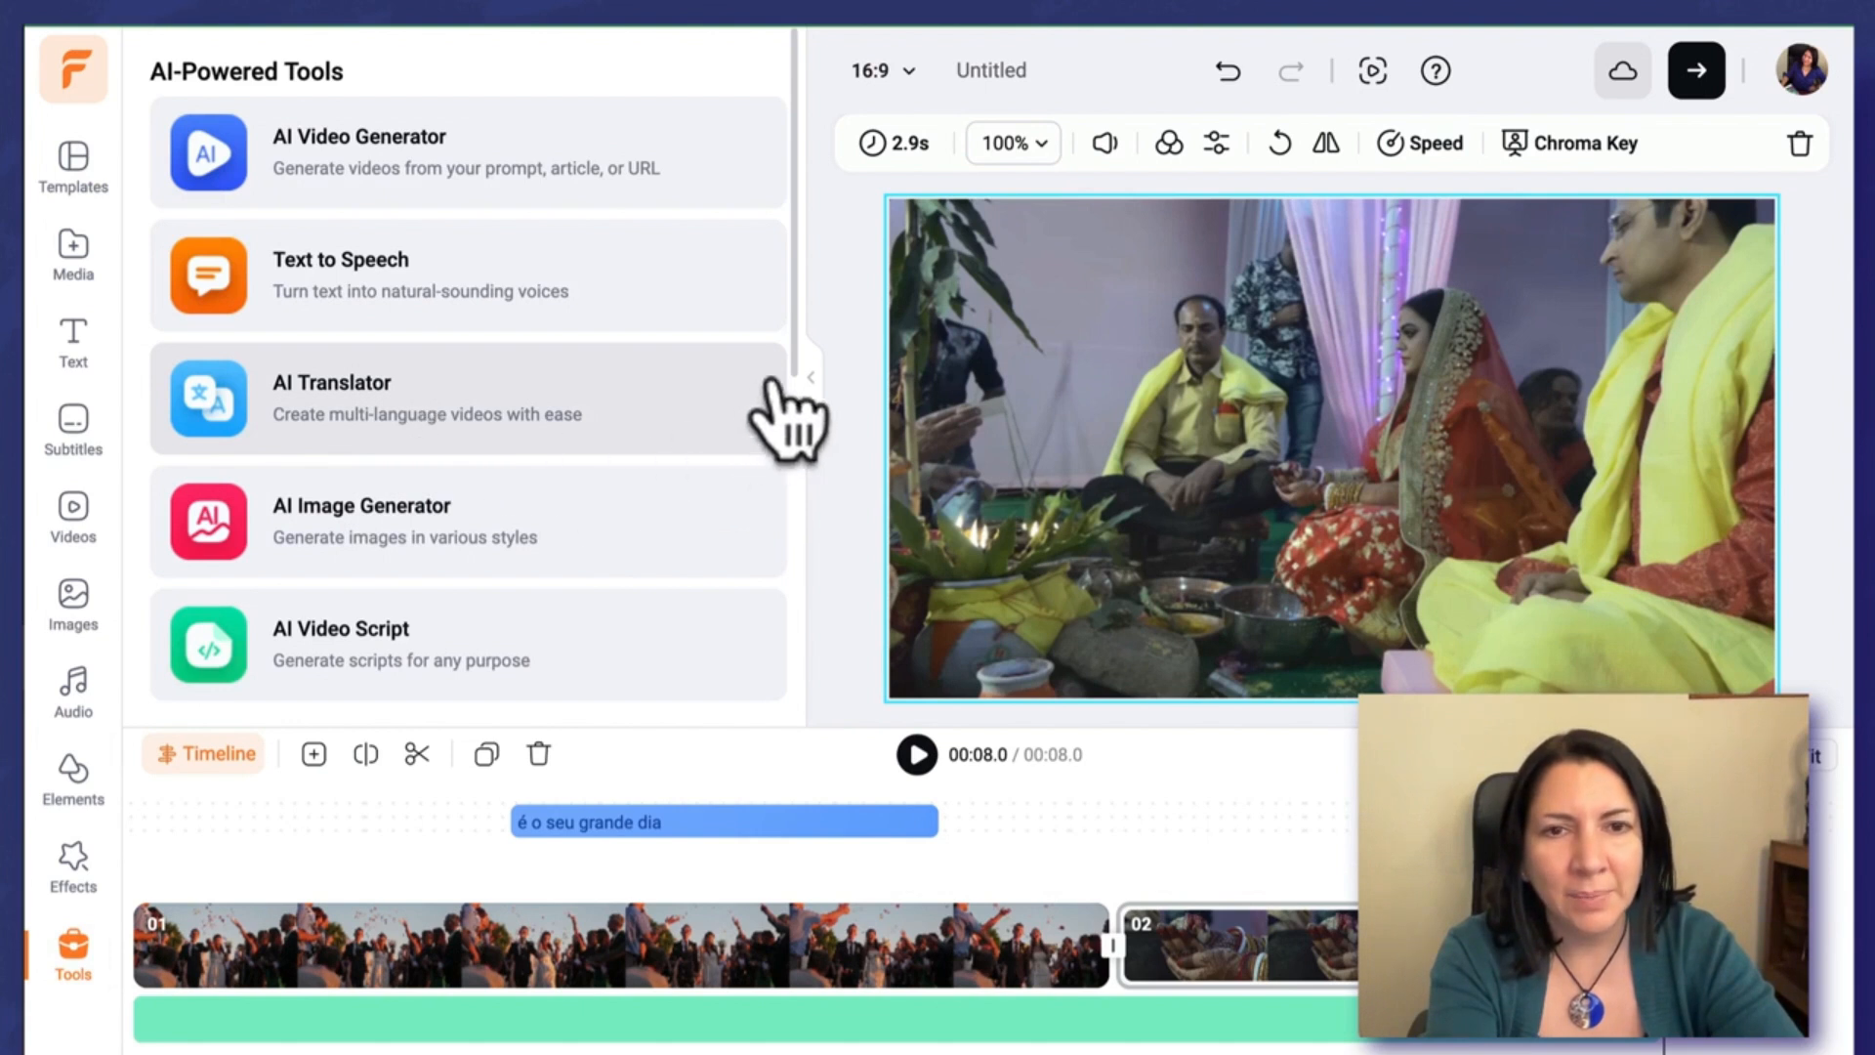
{"action": "scroll", "coordinate": [796, 377], "scroll_direction": "down", "scroll_amount": 3}
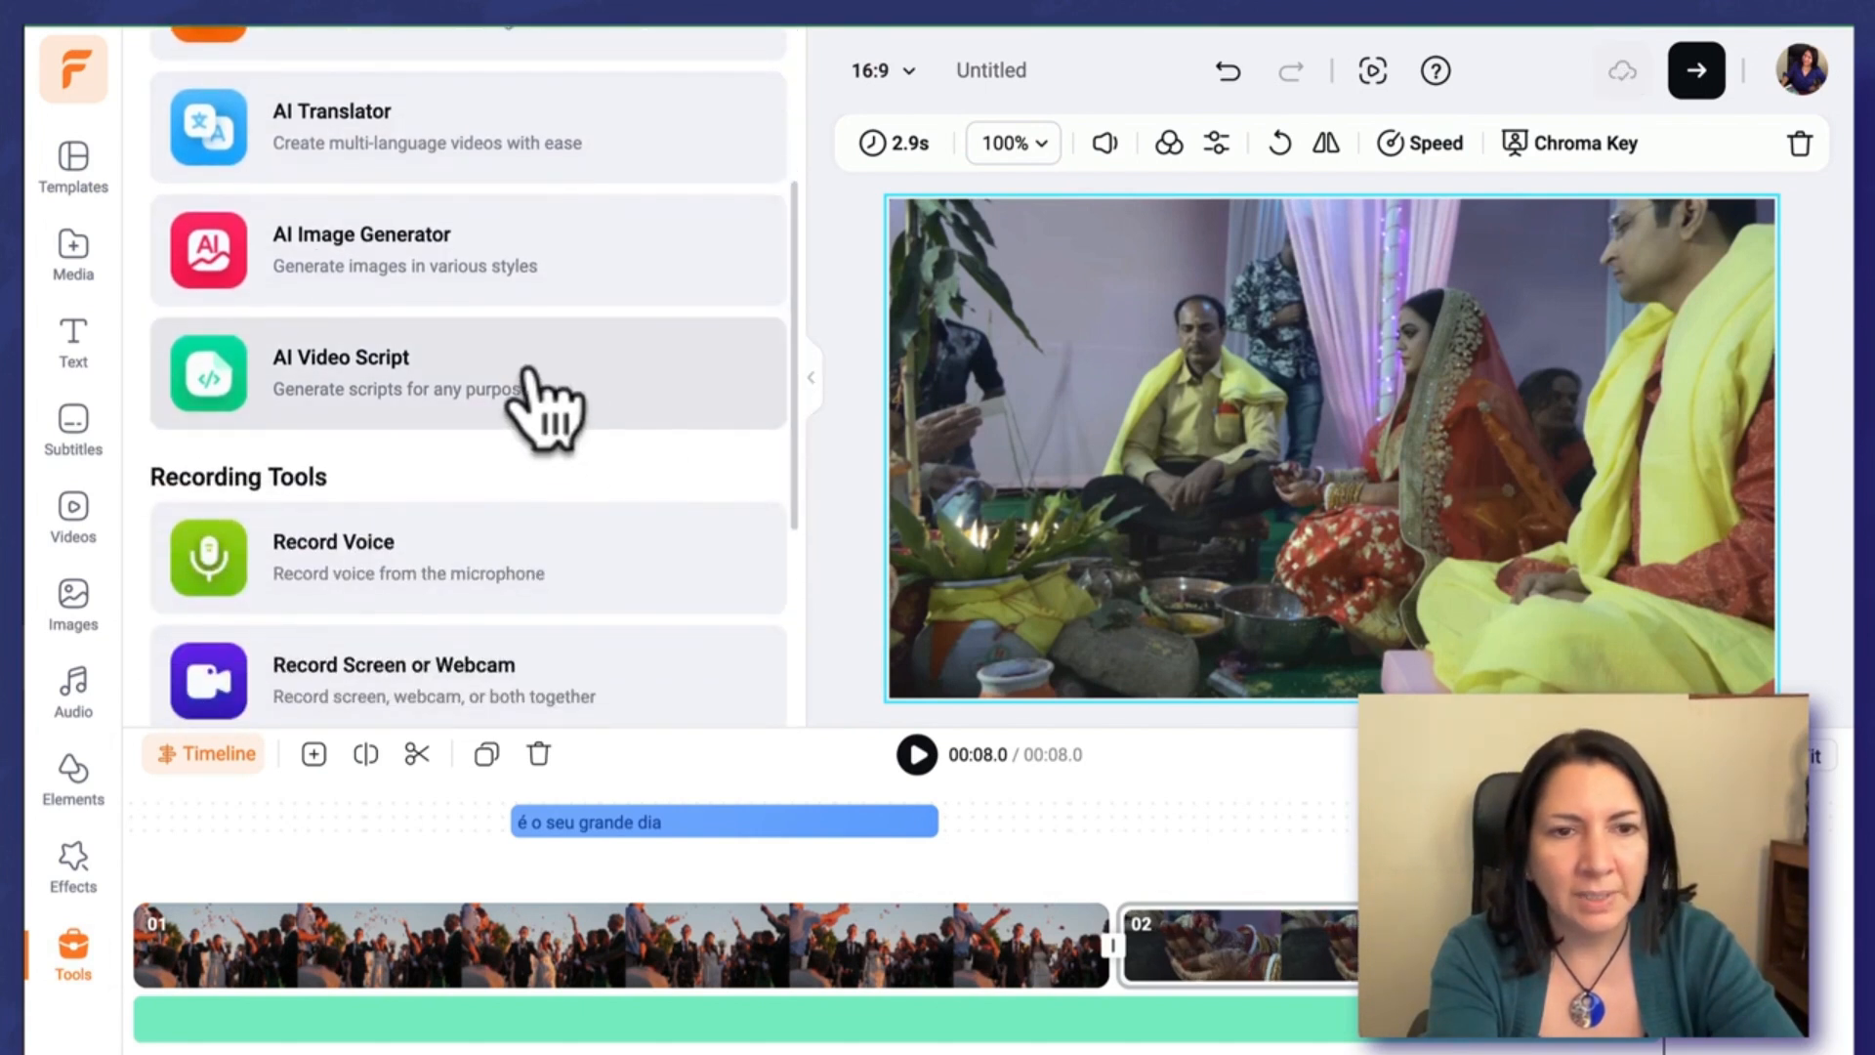
{"action": "left_click", "coordinate": [533, 391]}
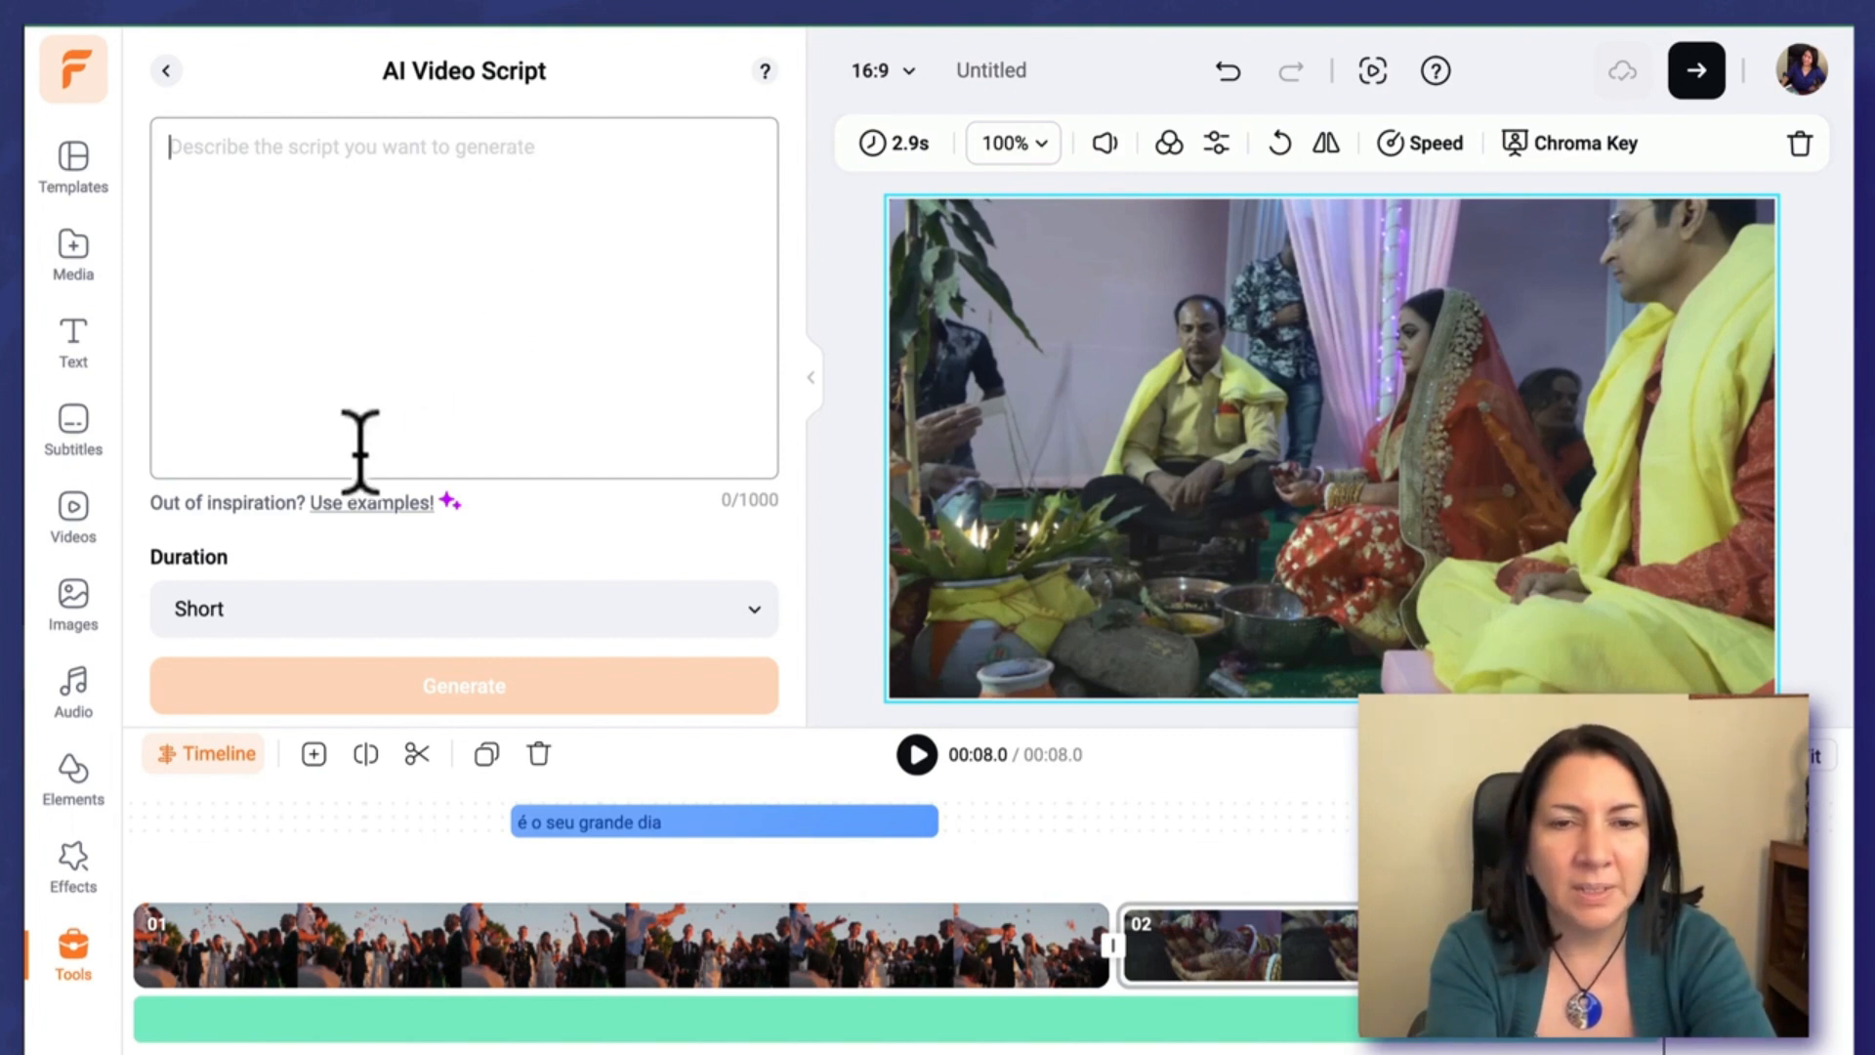
Step: Insert an example script prompt and reword it to "Generate a trending Instagram news post about planning your wedding"
{"action": "left_click", "coordinate": [358, 506]}
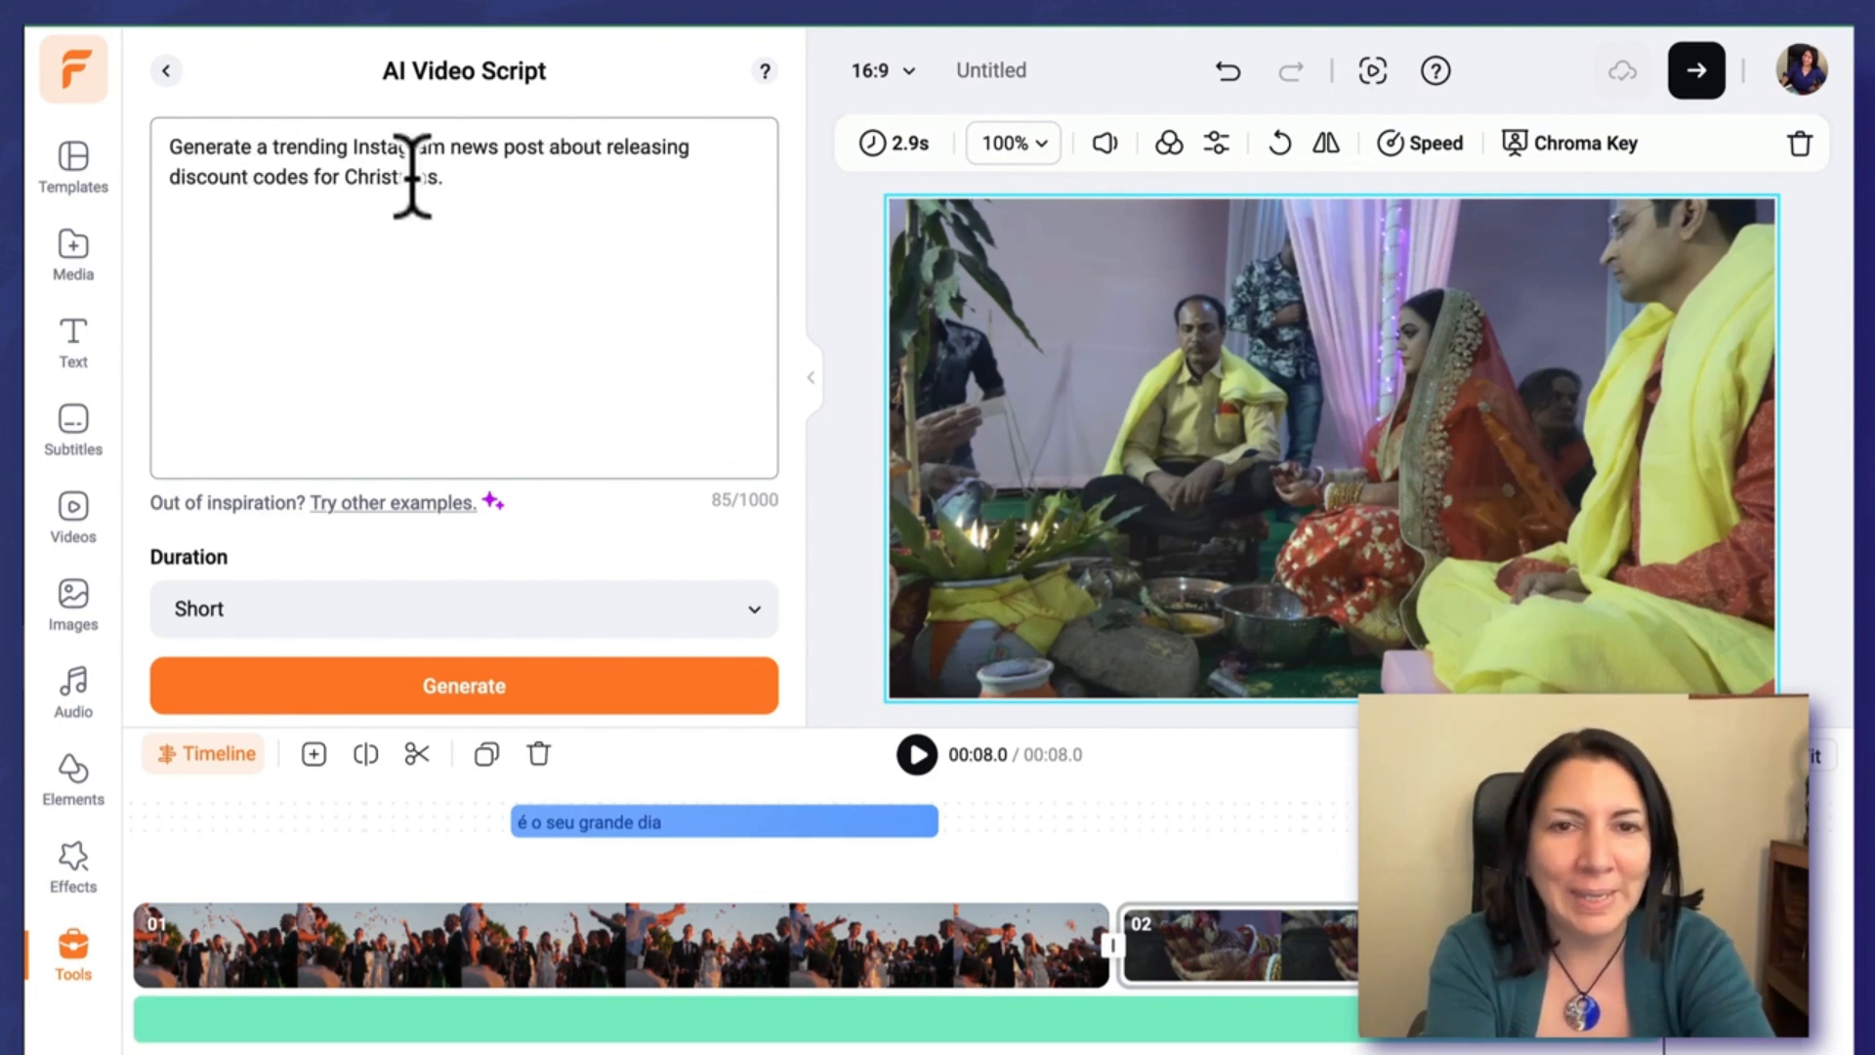
{"action": "left_click_drag", "start_coordinate": [460, 175], "coordinate": [609, 158]}
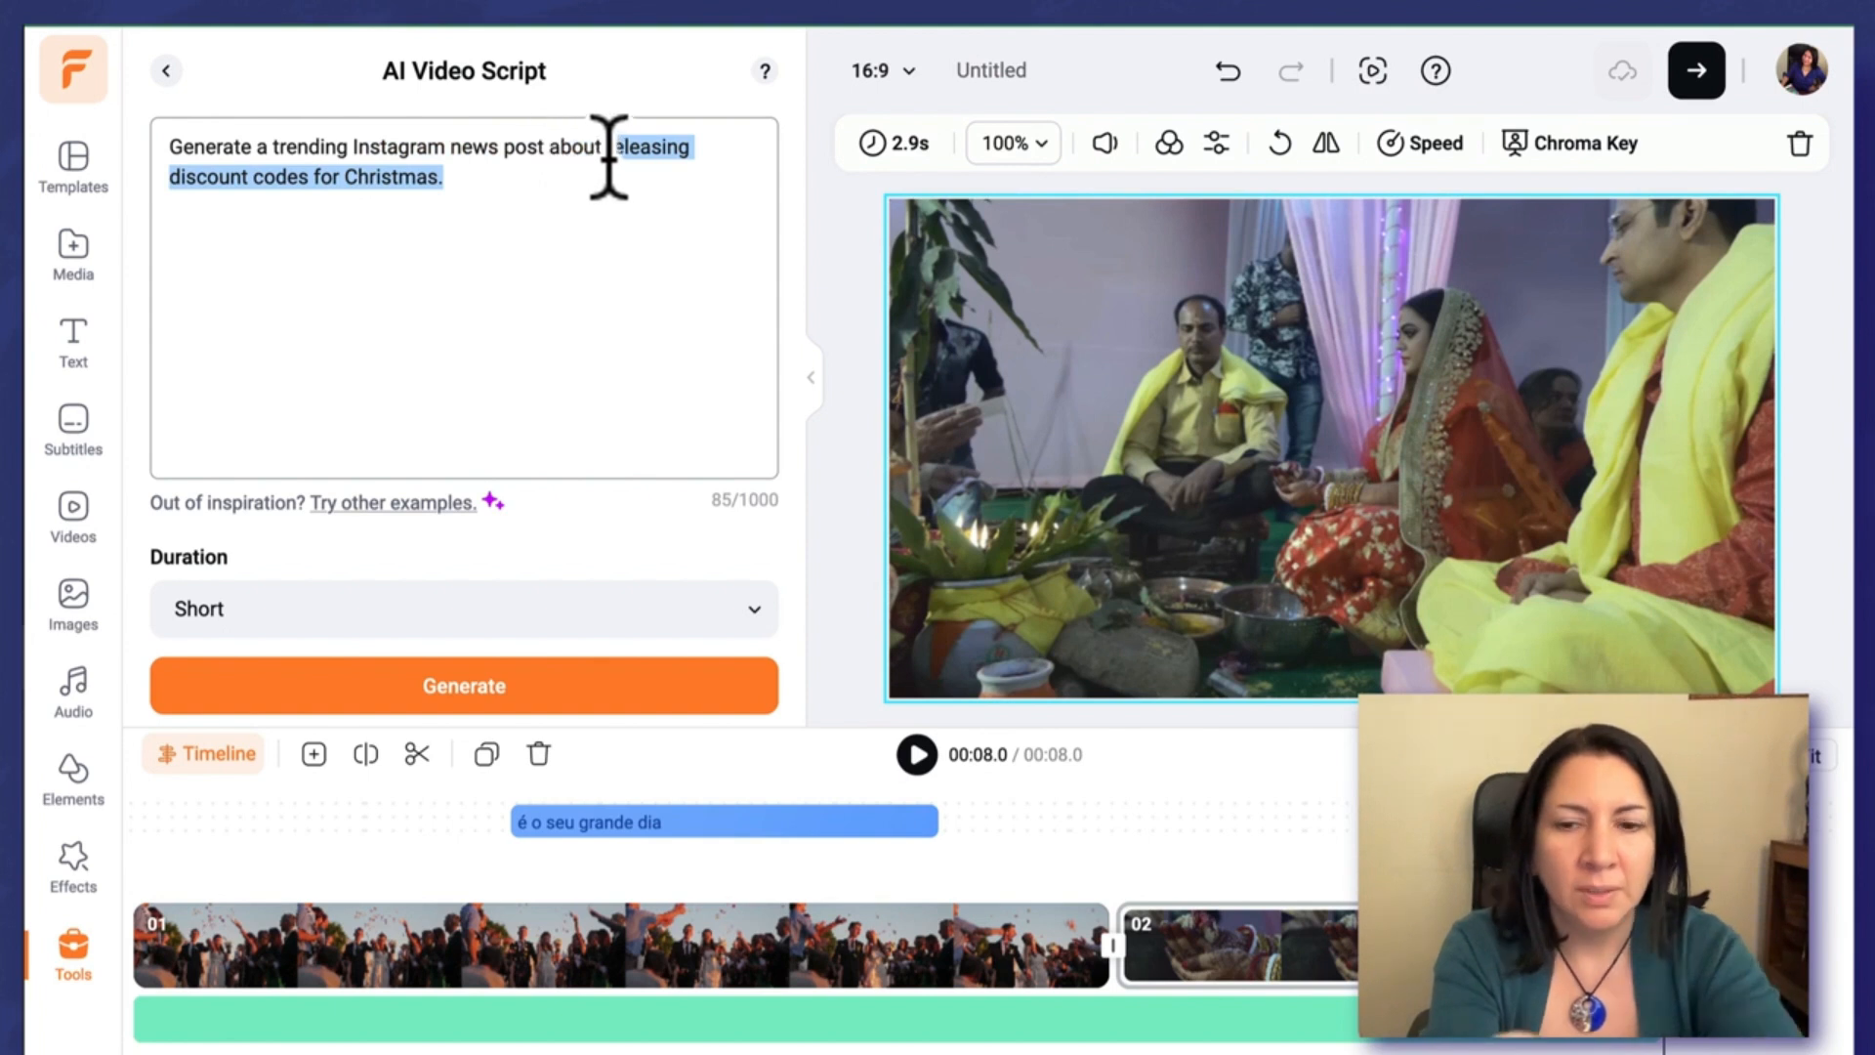
{"action": "type", "text": "plann"}
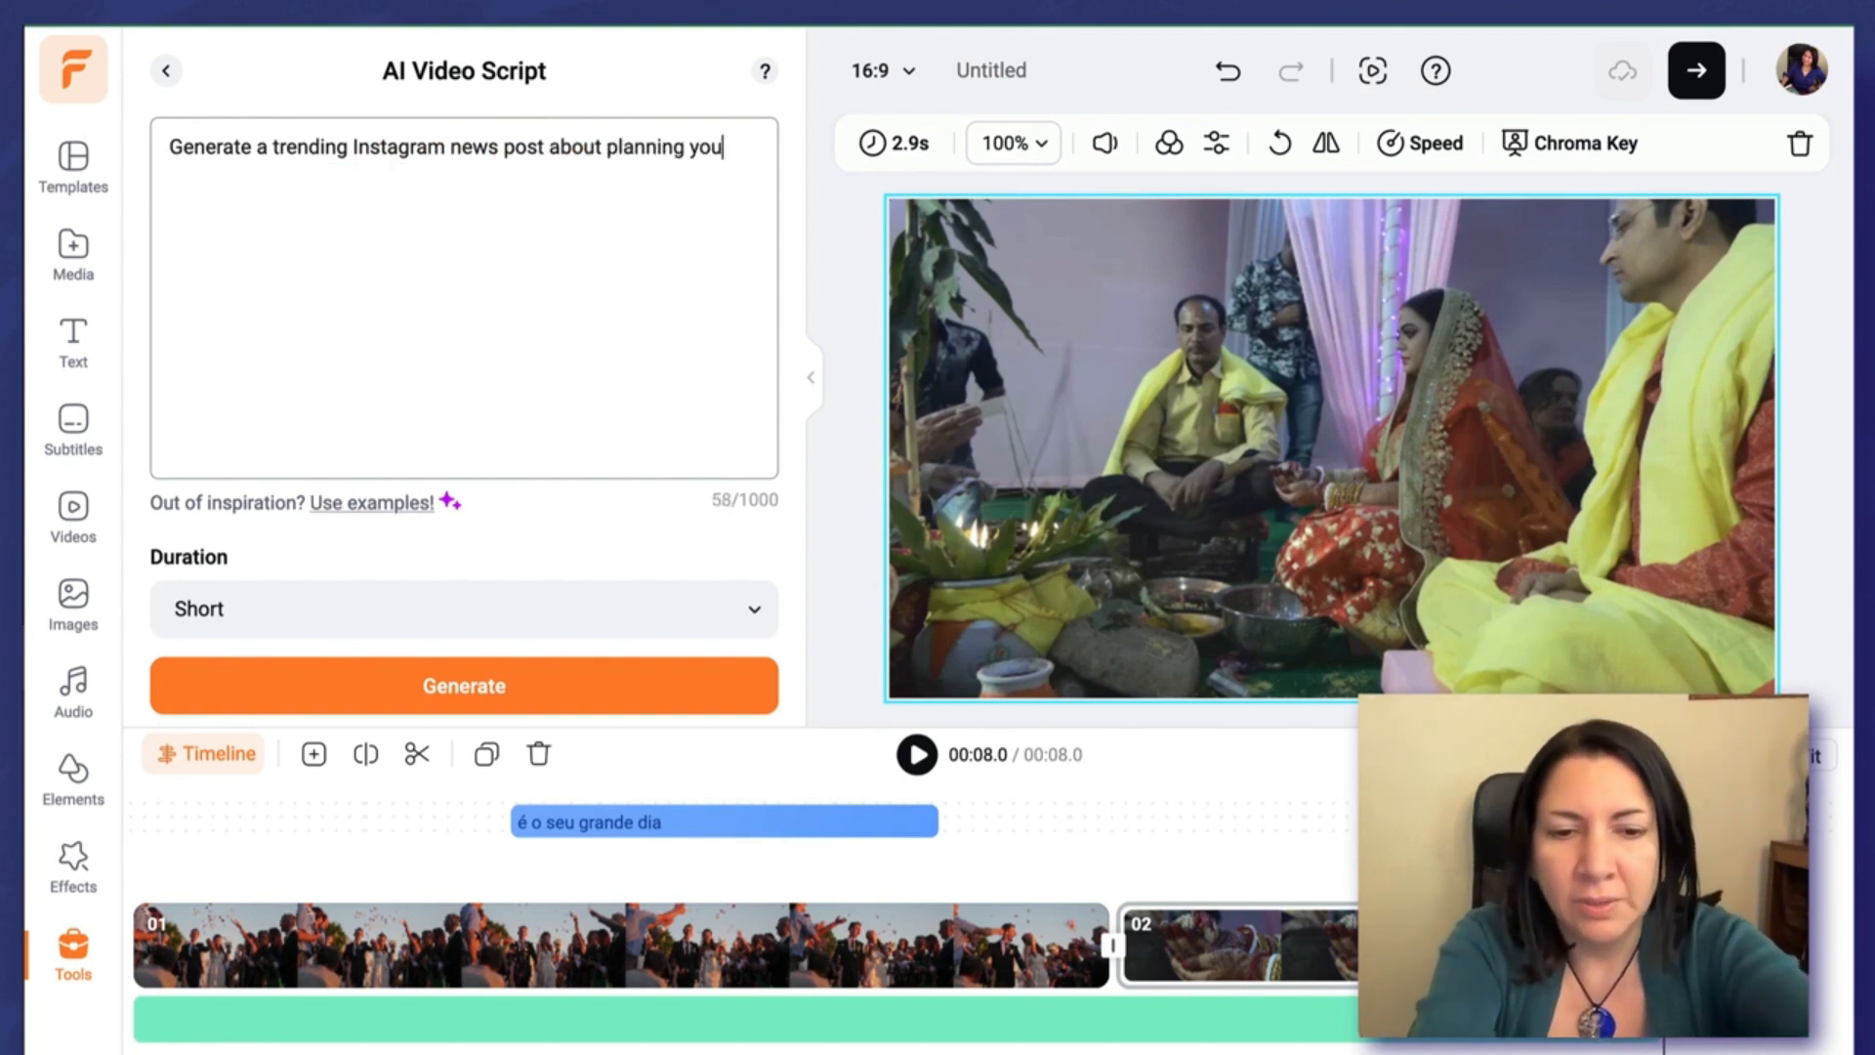
{"action": "type", "text": "ing your wedding"}
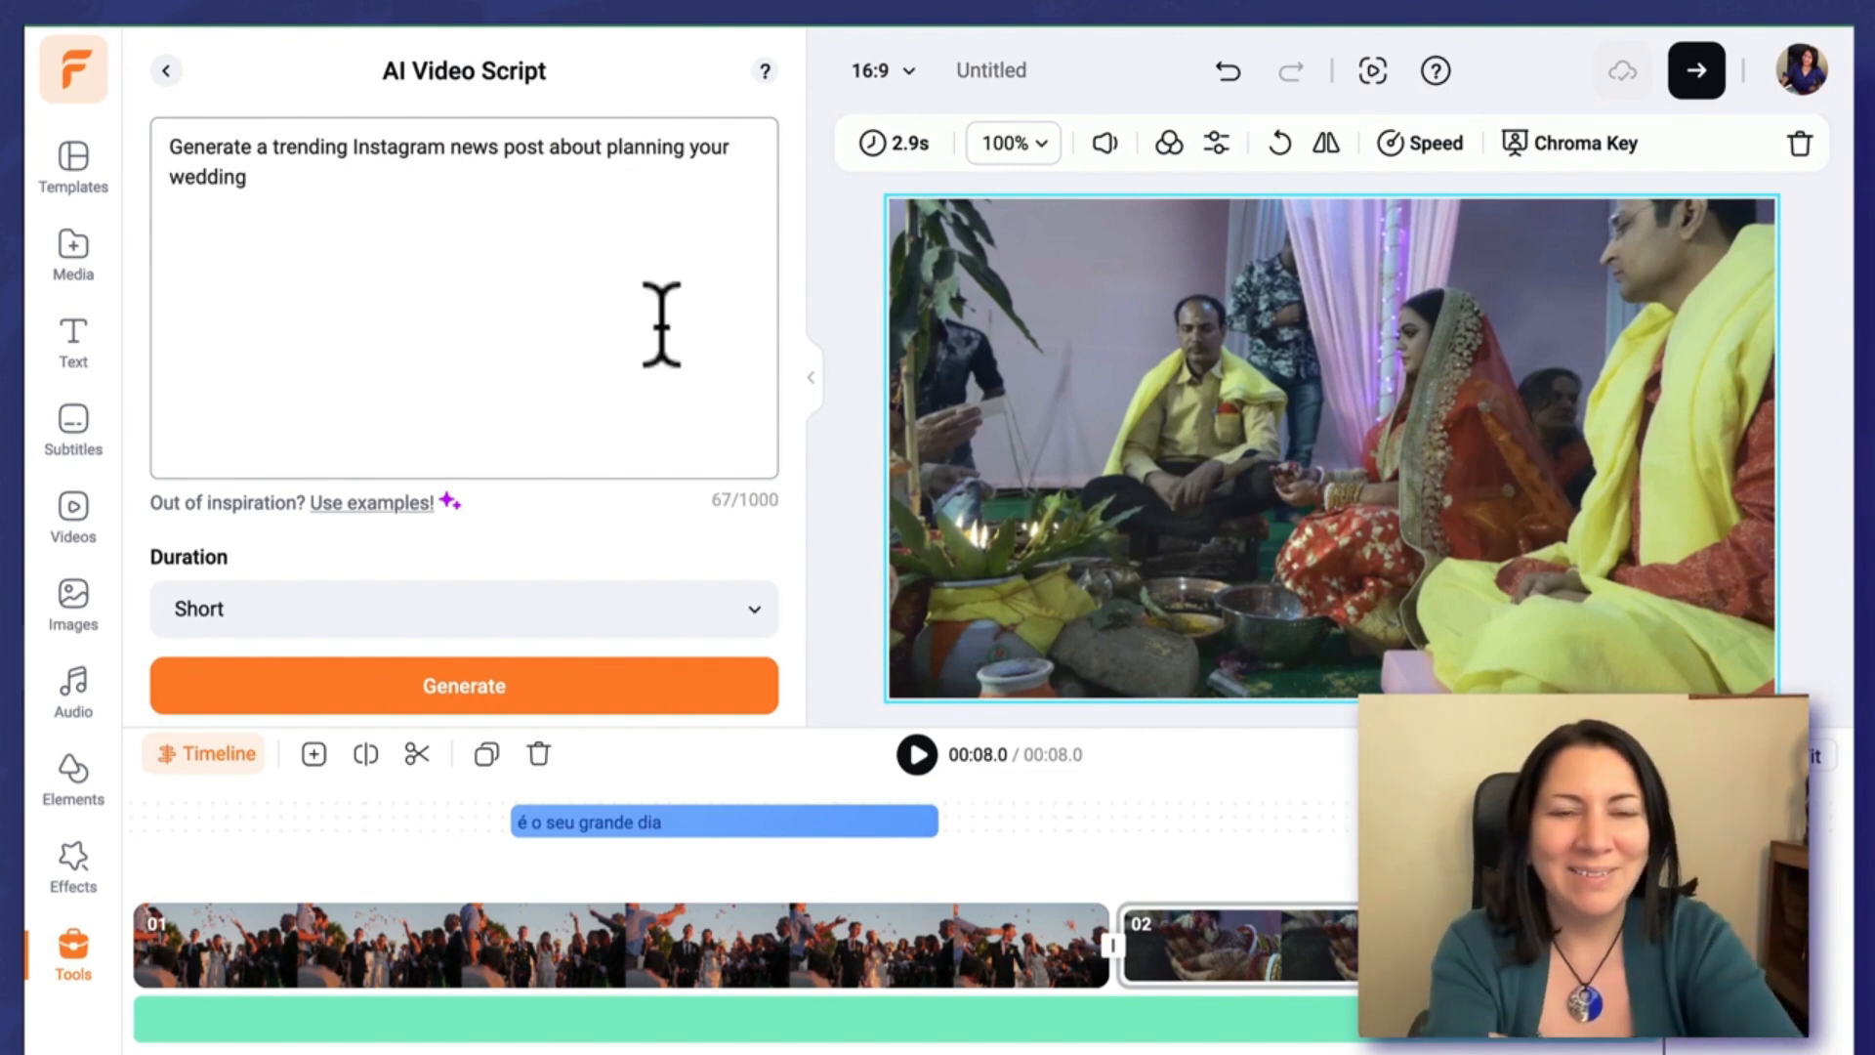
Step: Check the duration options, generate the wedding script with the Short duration, and review its scenes and captions
{"action": "left_click", "coordinate": [479, 615]}
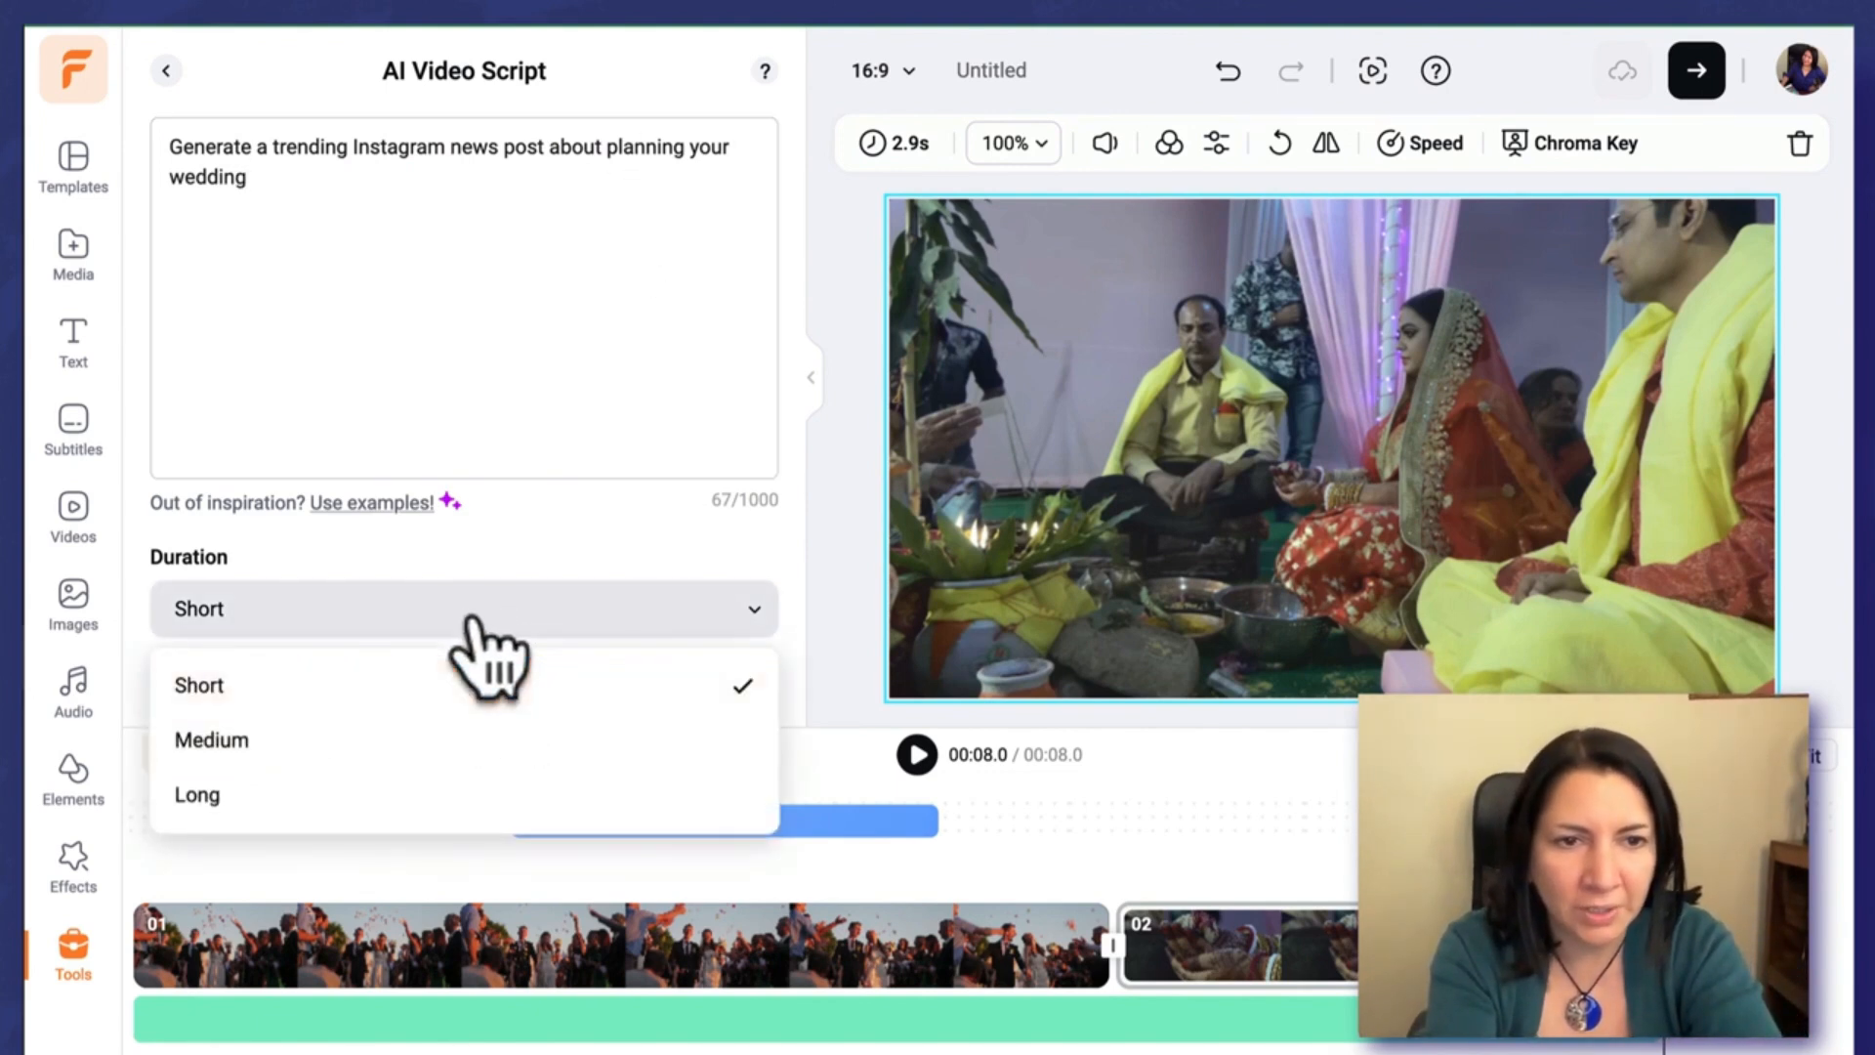
{"action": "left_click", "coordinate": [587, 537]}
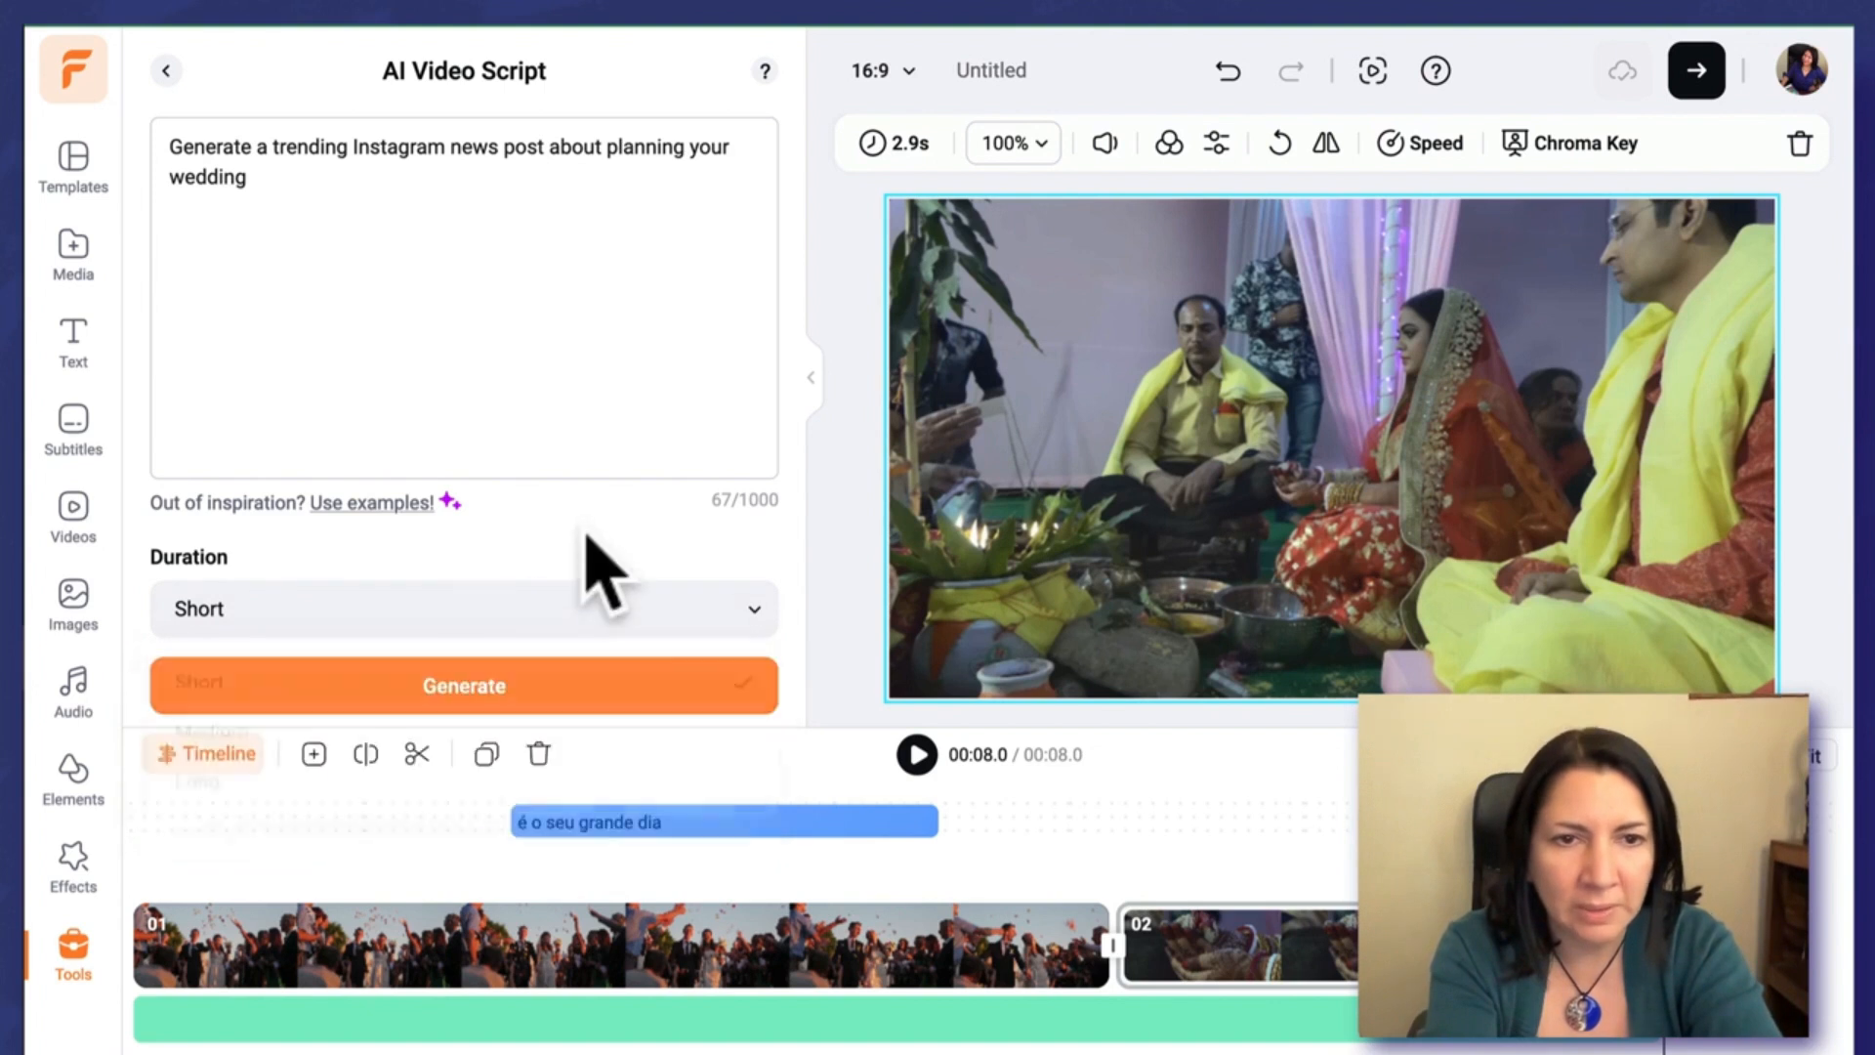
{"action": "left_click", "coordinate": [569, 686]}
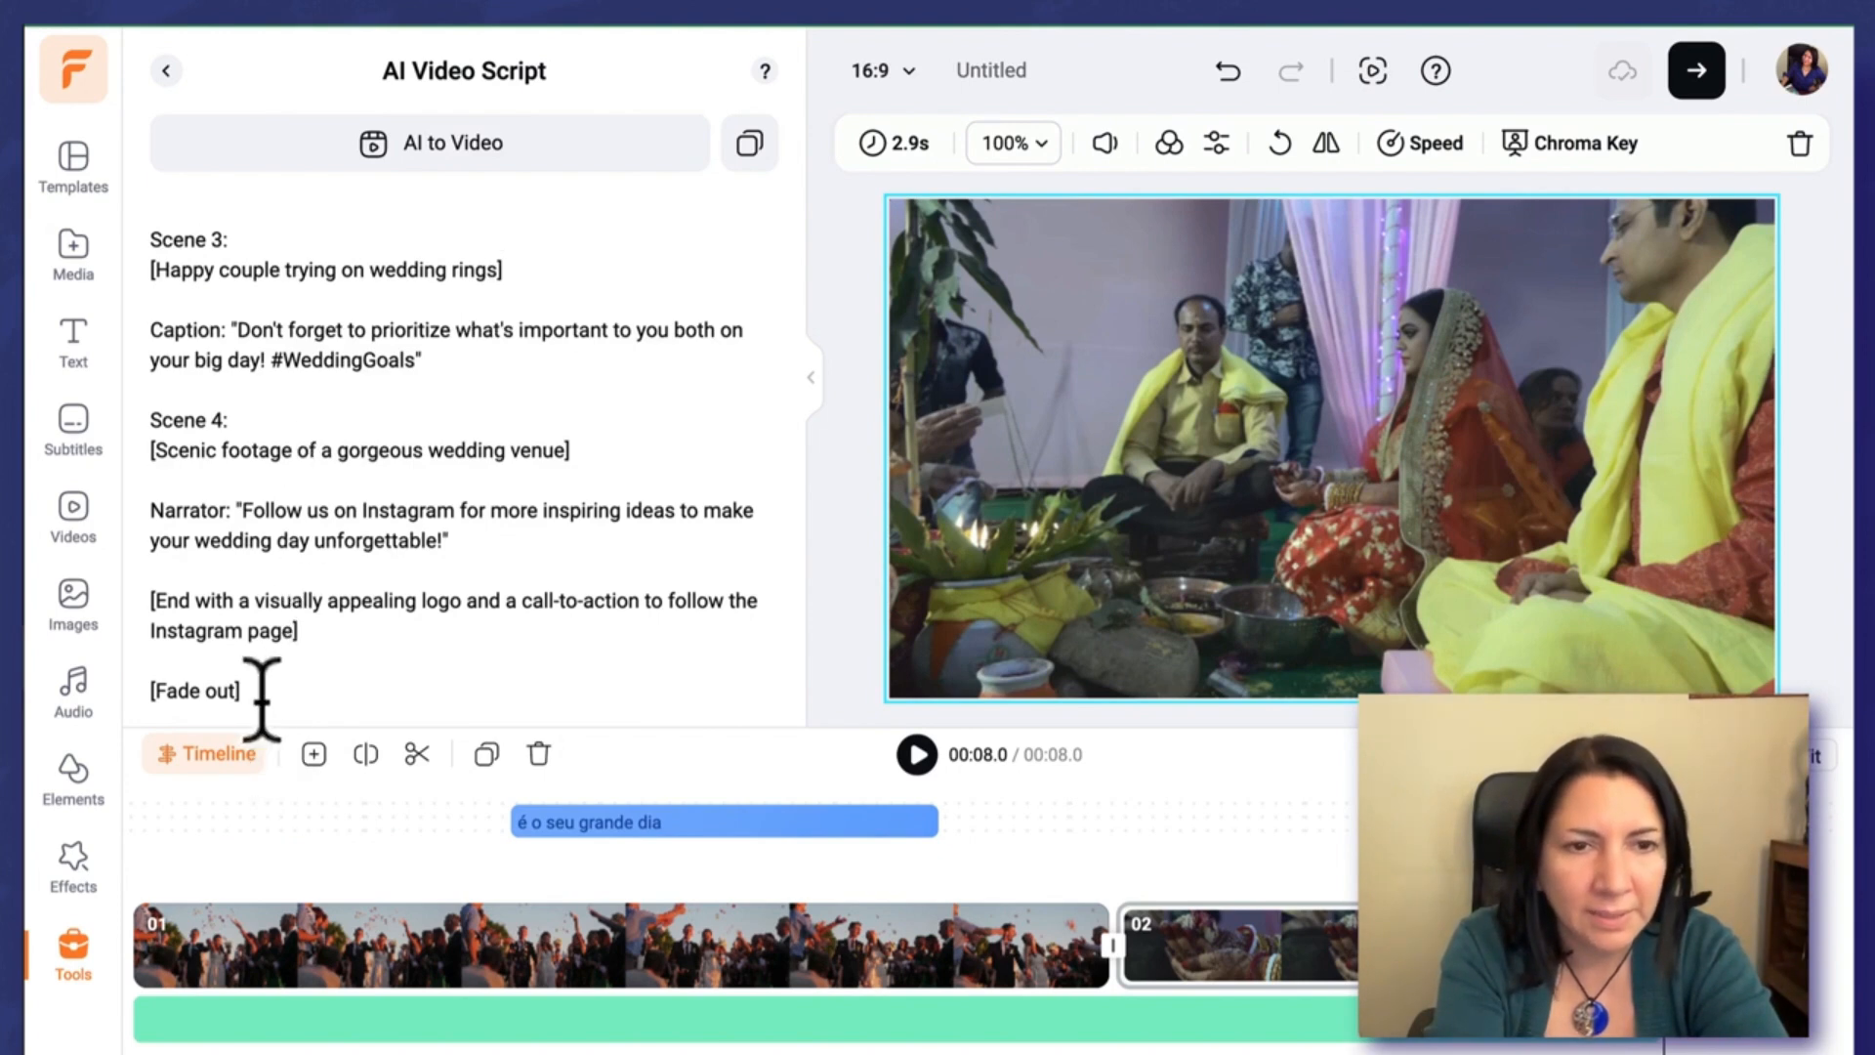
{"action": "left_click_drag", "start_coordinate": [390, 293], "coordinate": [389, 154]}
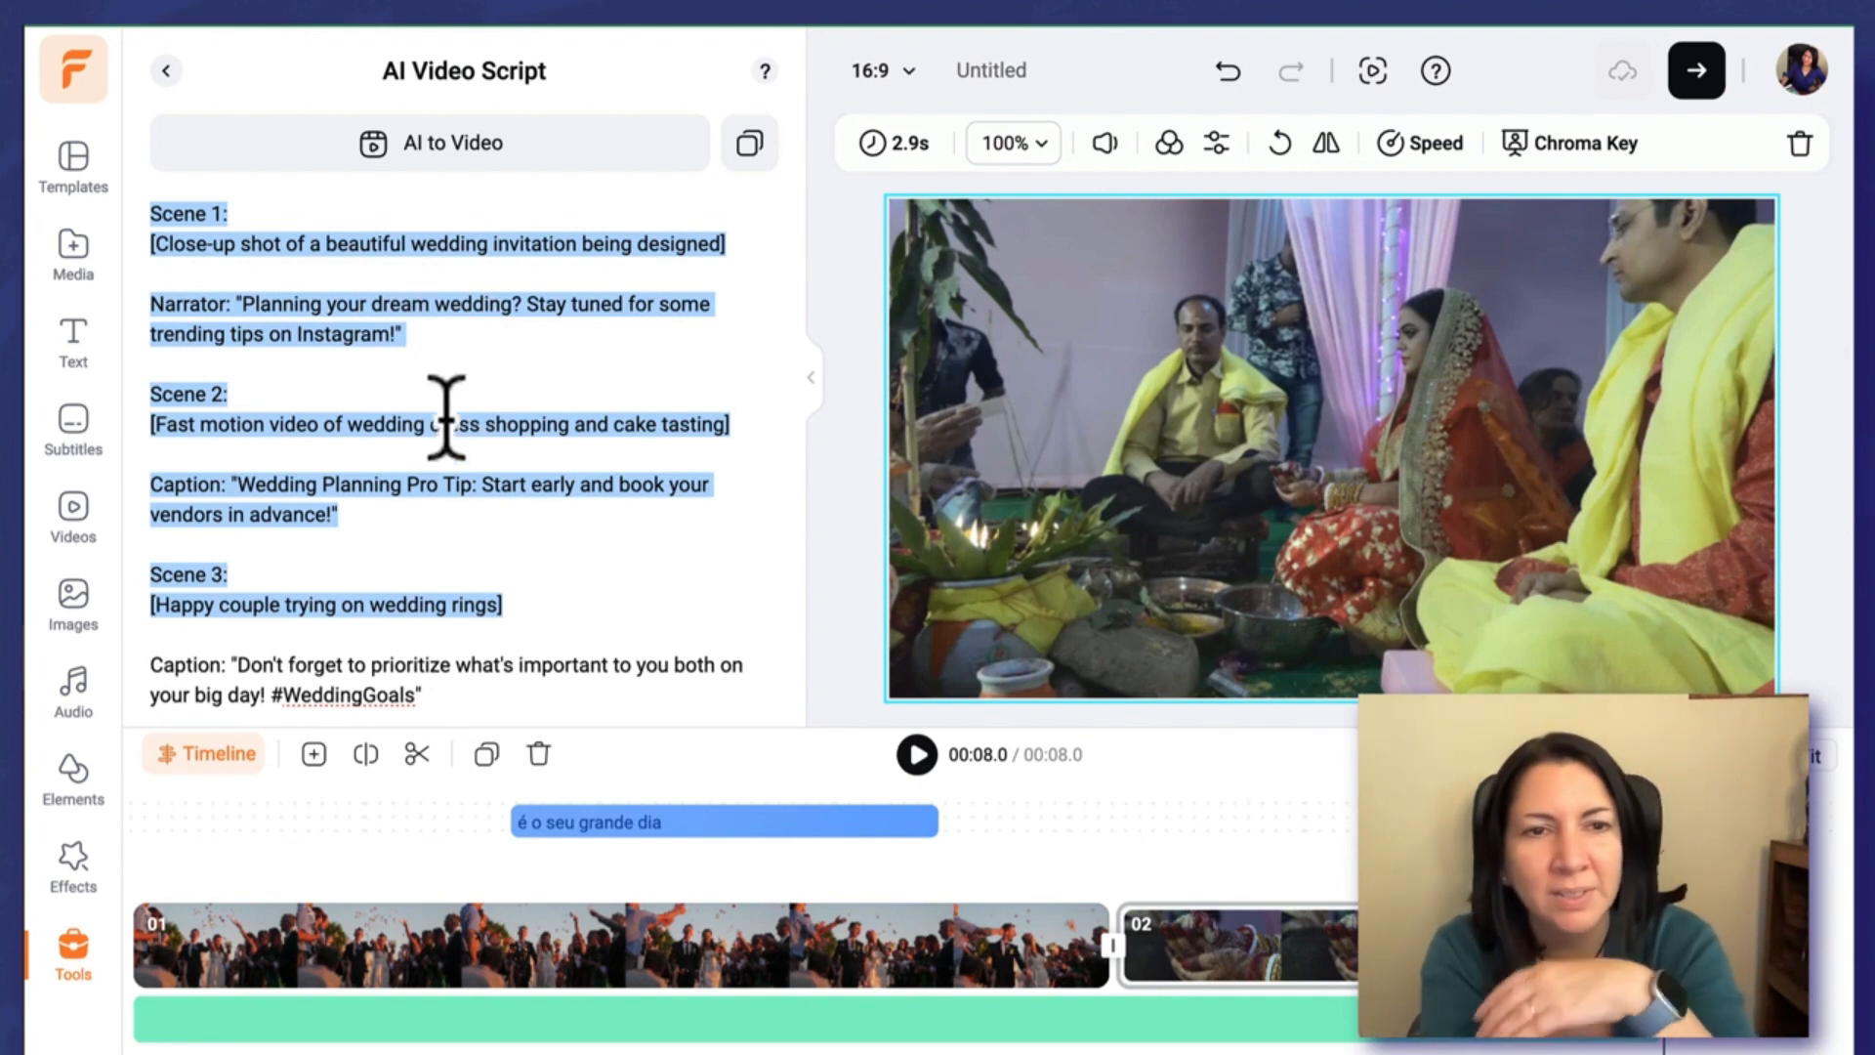
{"action": "left_click", "coordinate": [427, 547]}
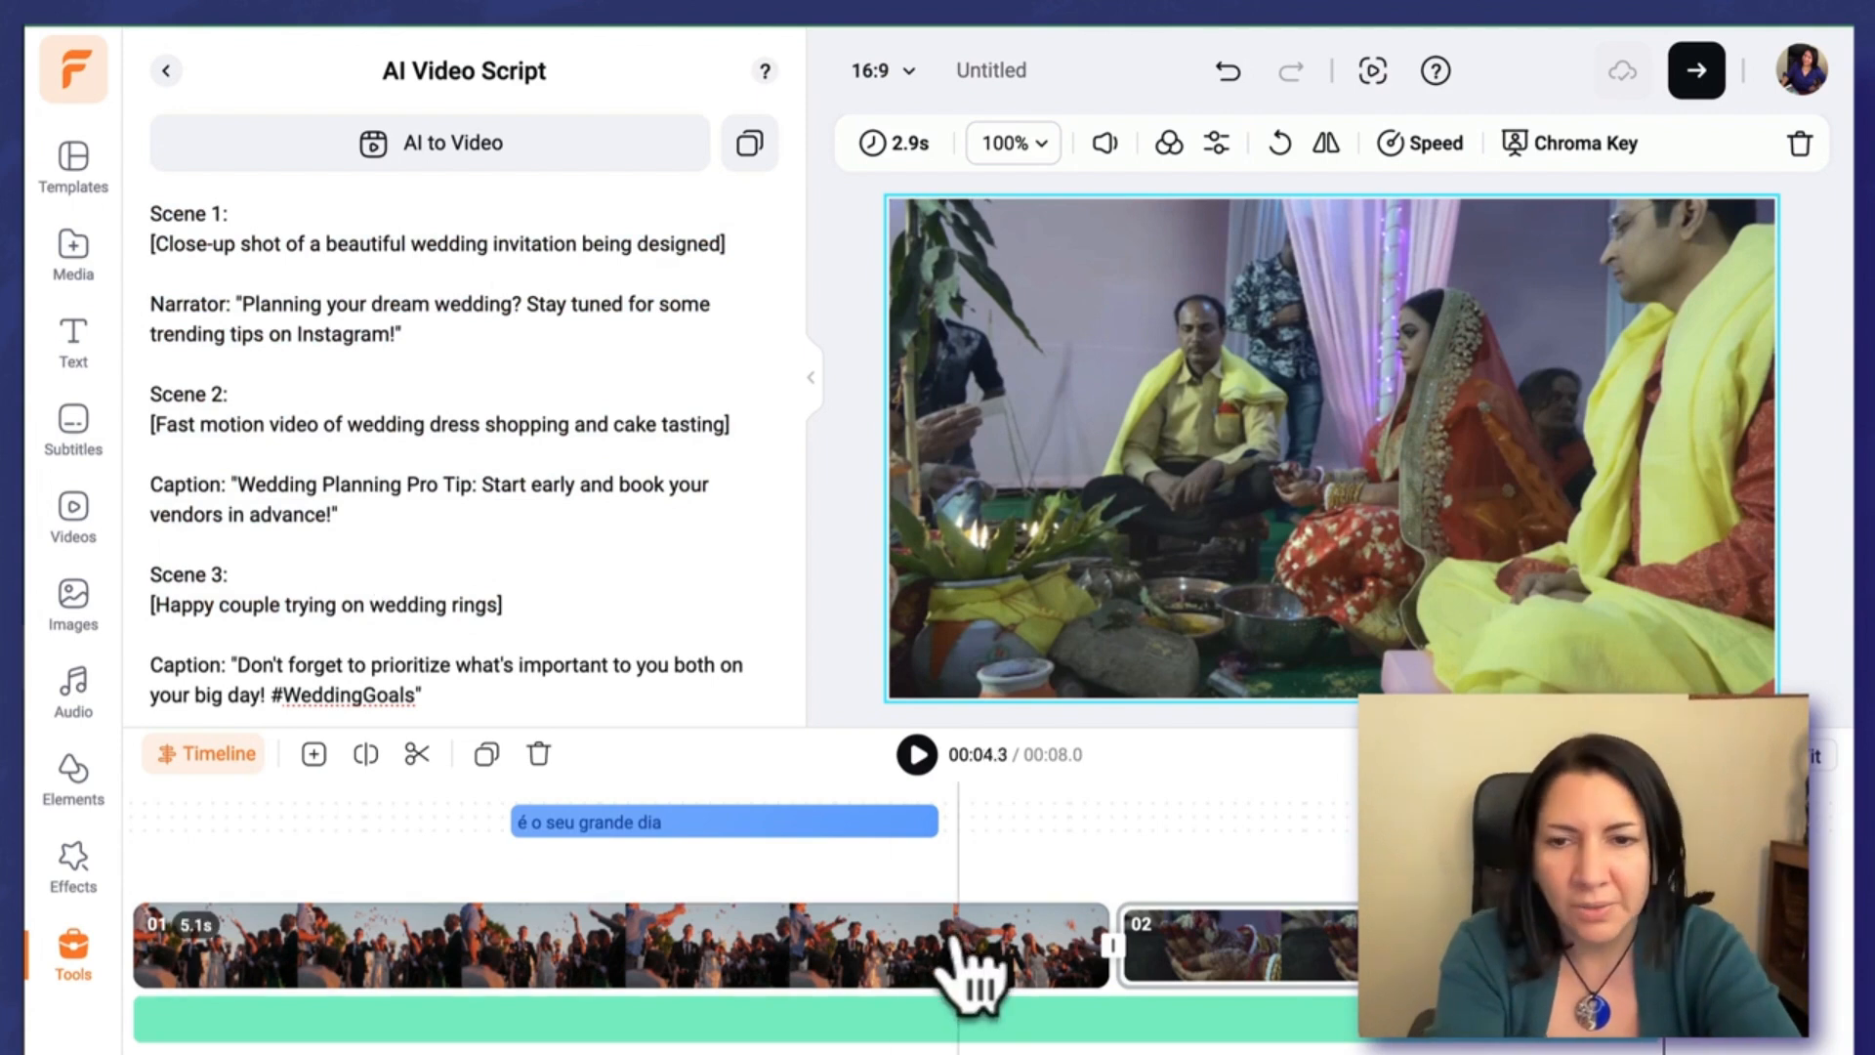
Step: Delete both existing scenes and the leftover voiceover clip so the wedding project's timeline is empty
{"action": "left_click", "coordinate": [1031, 923]}
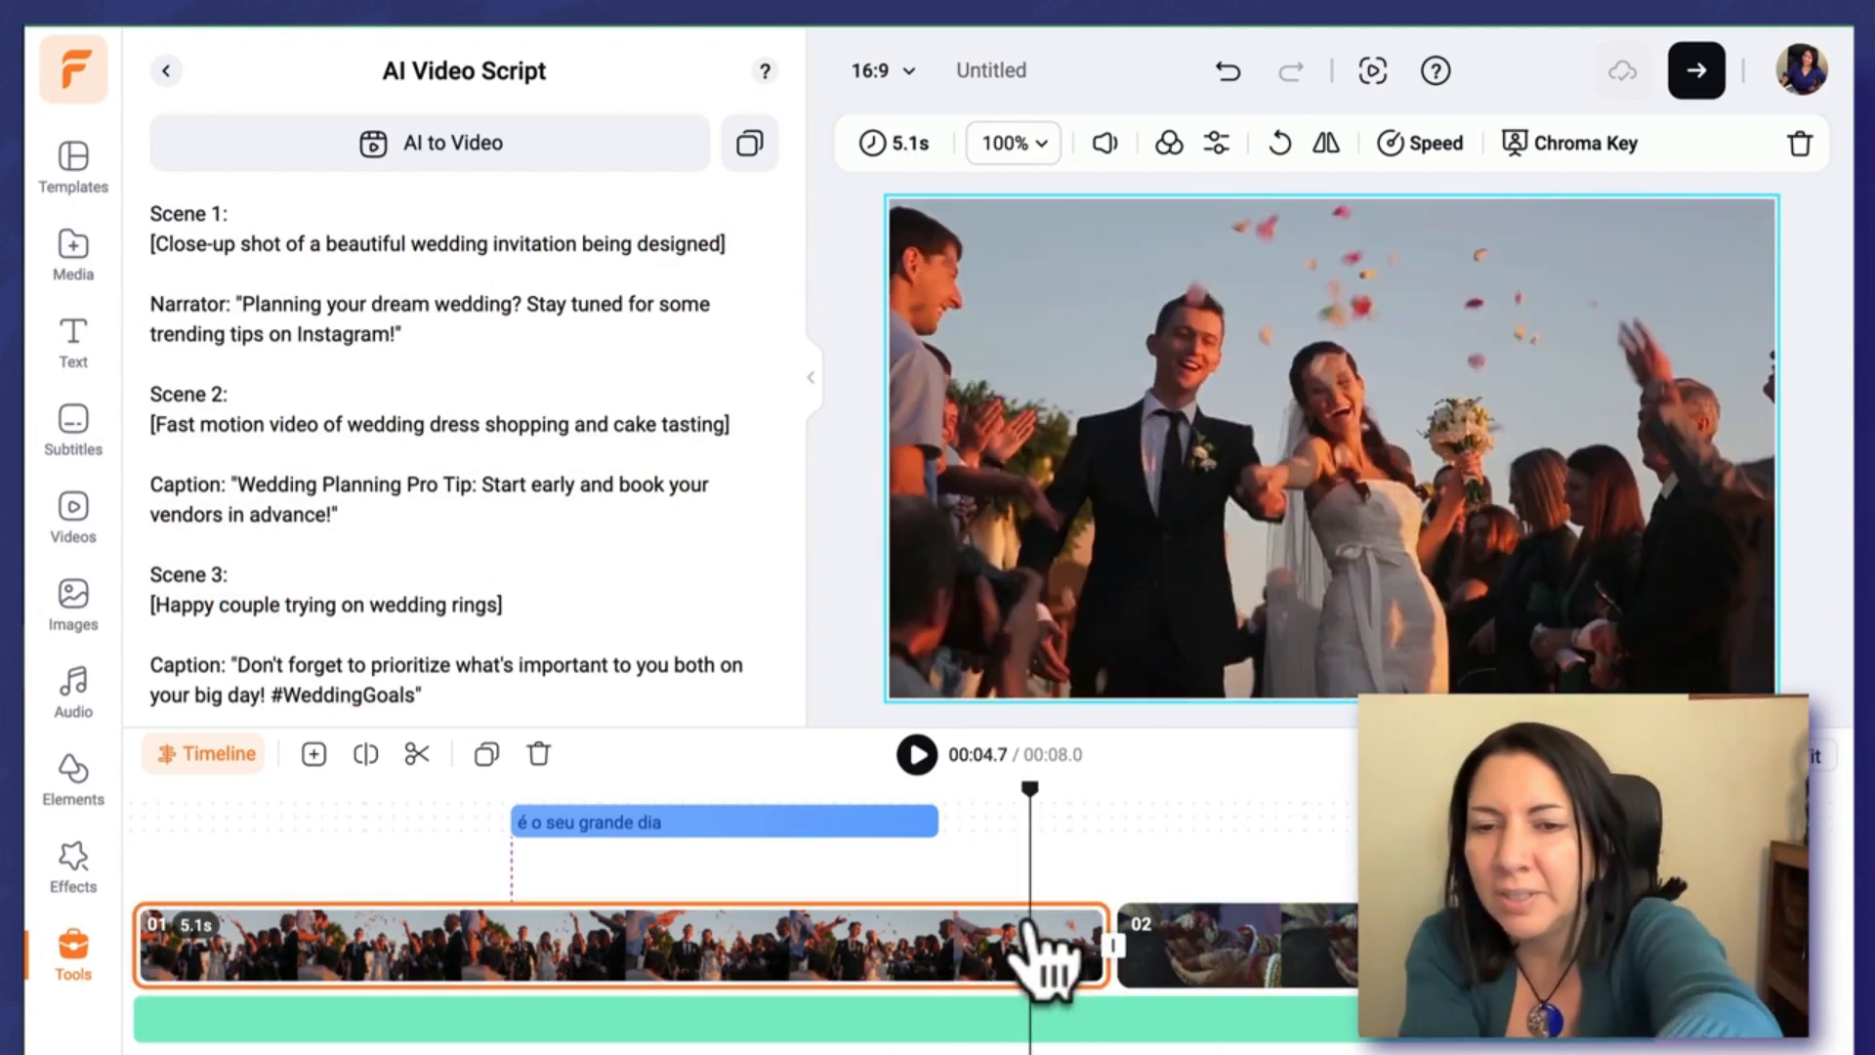
{"action": "key", "text": "Delete"}
{"action": "left_click", "coordinate": [643, 967]}
{"action": "key", "text": "Delete"}
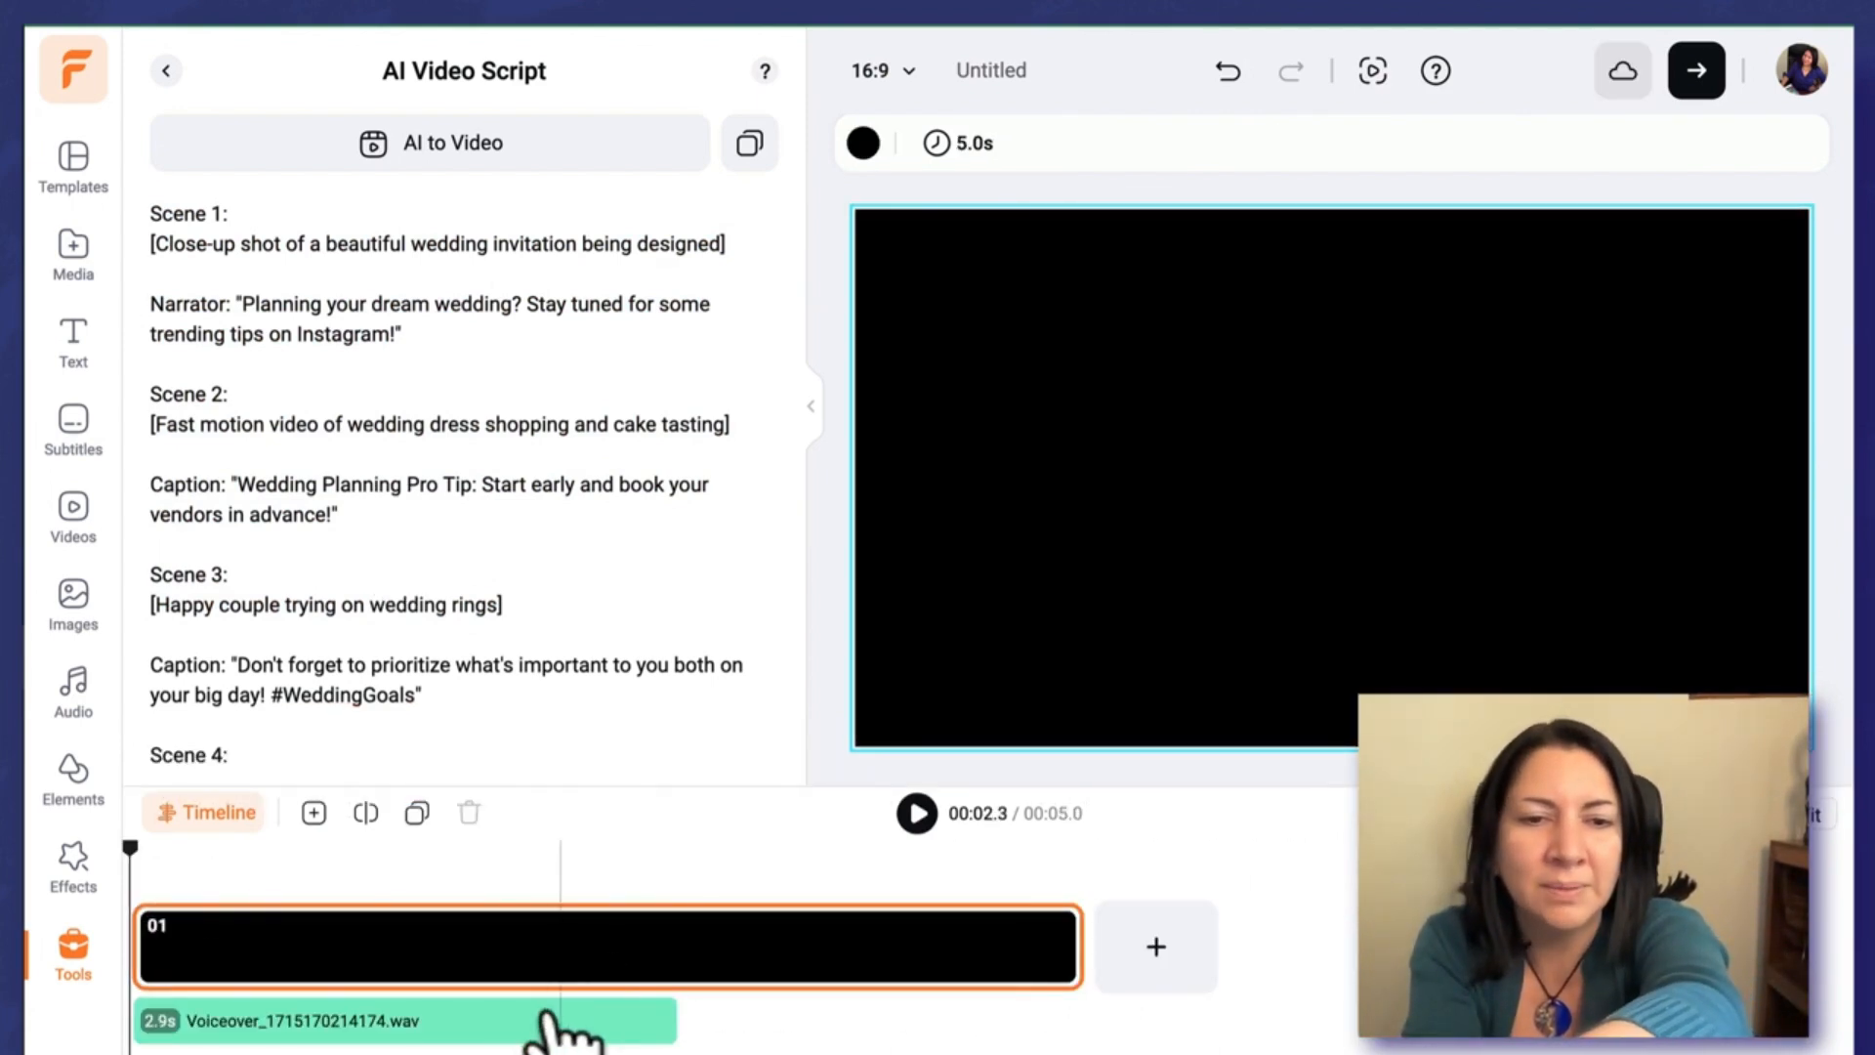
{"action": "left_click", "coordinate": [547, 1026]}
{"action": "key", "text": "Delete"}
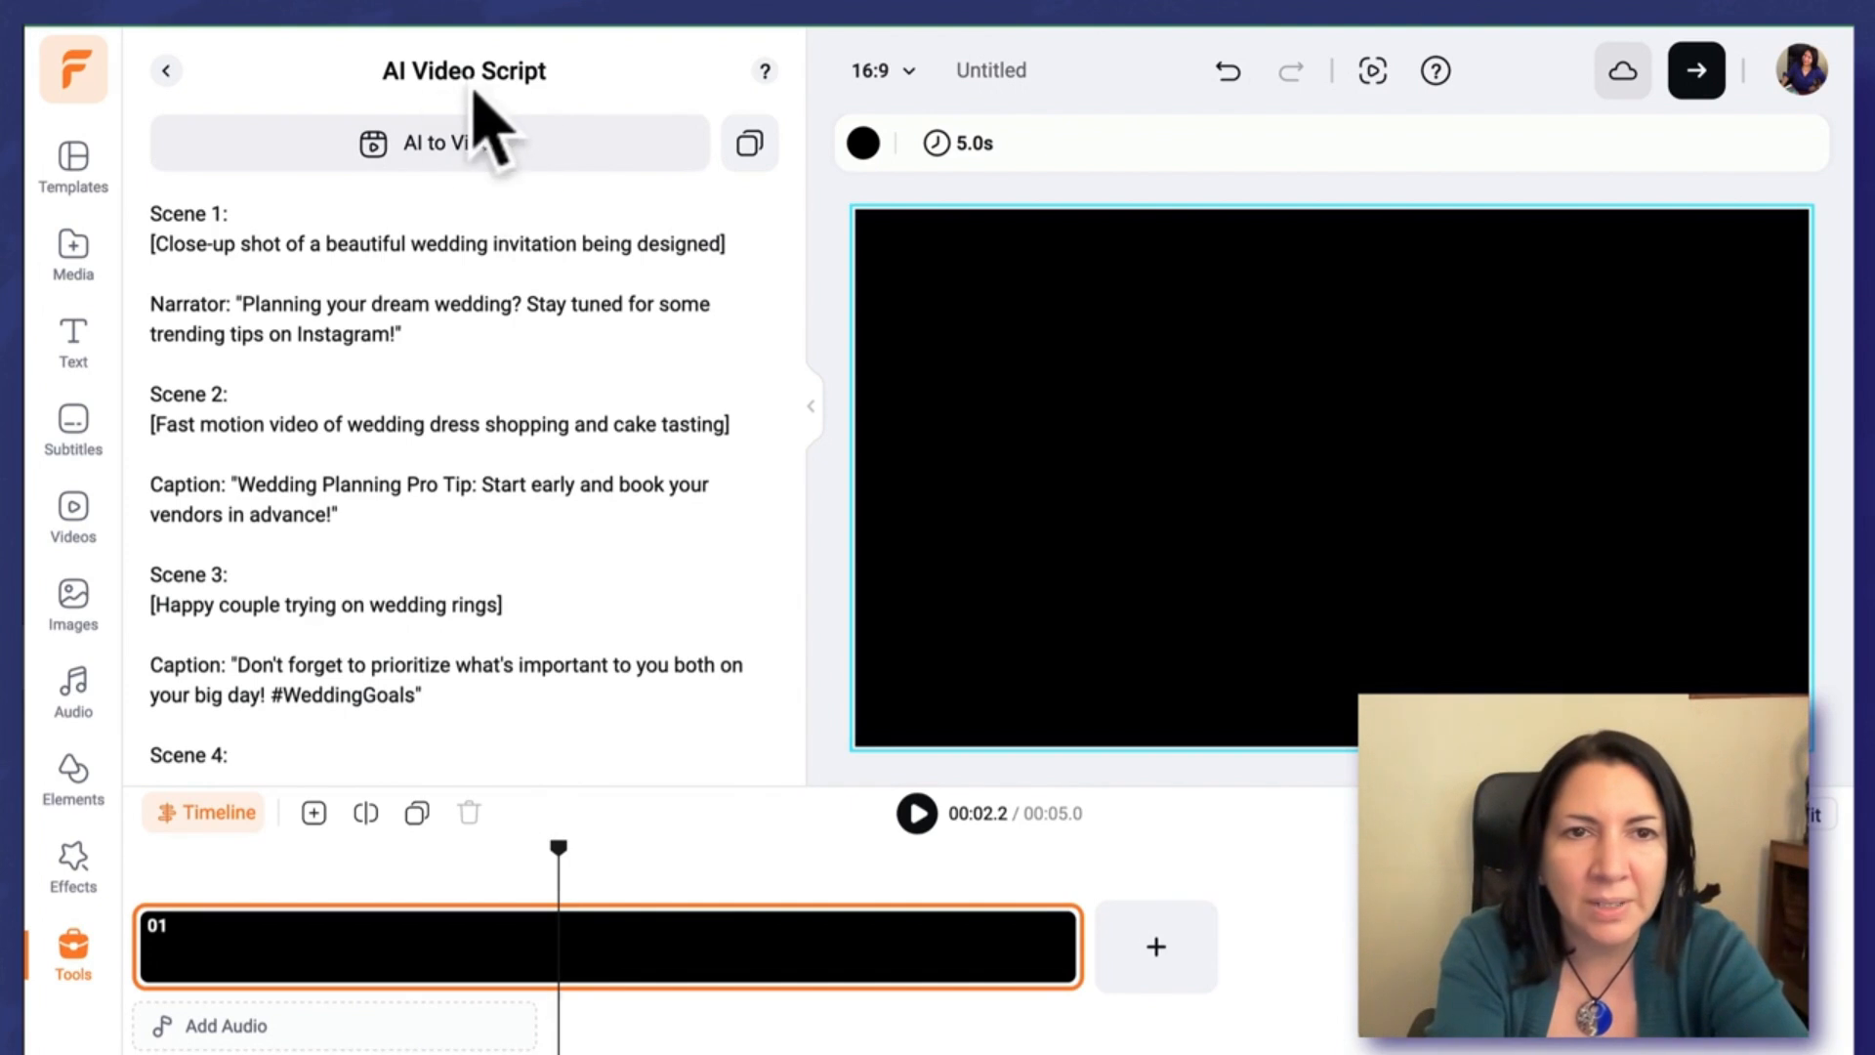
Step: Convert the wedding script to video with Black Border subtitles, add the generated scenes to the timeline, and play the result
{"action": "left_click", "coordinate": [486, 156]}
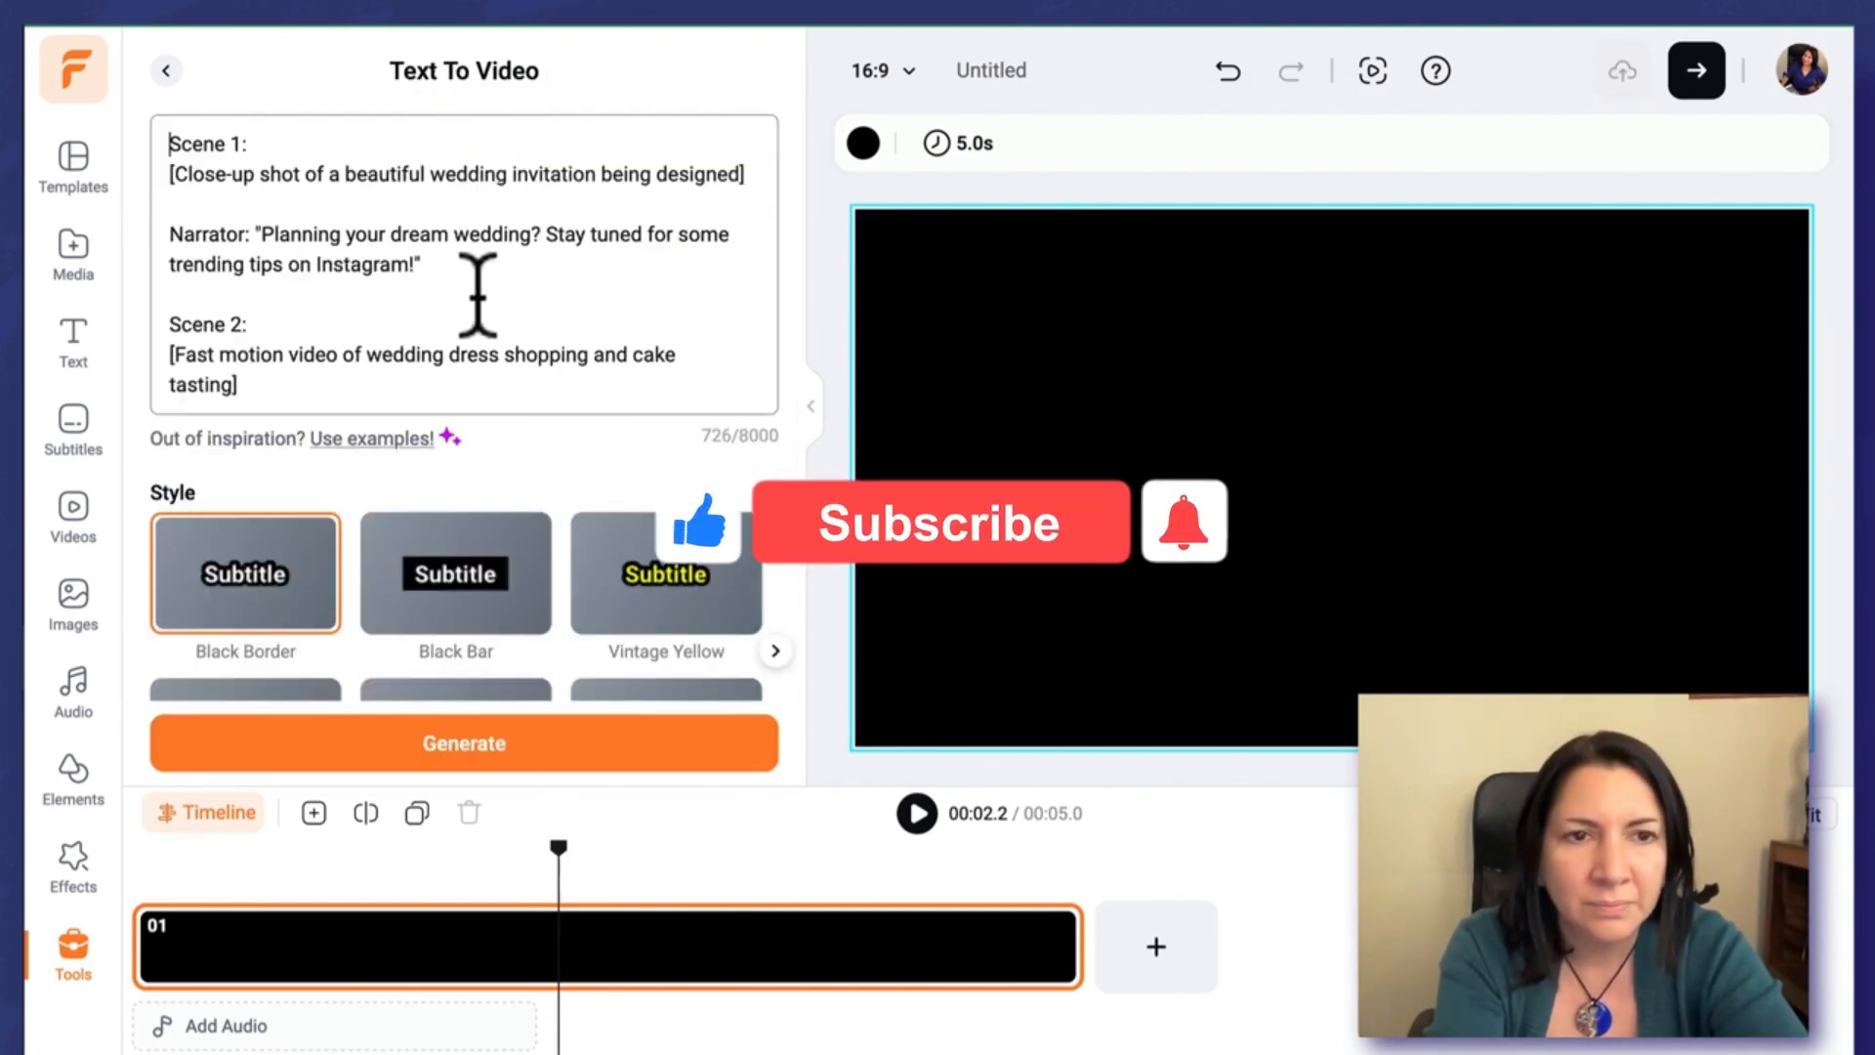
{"action": "left_click", "coordinate": [400, 747]}
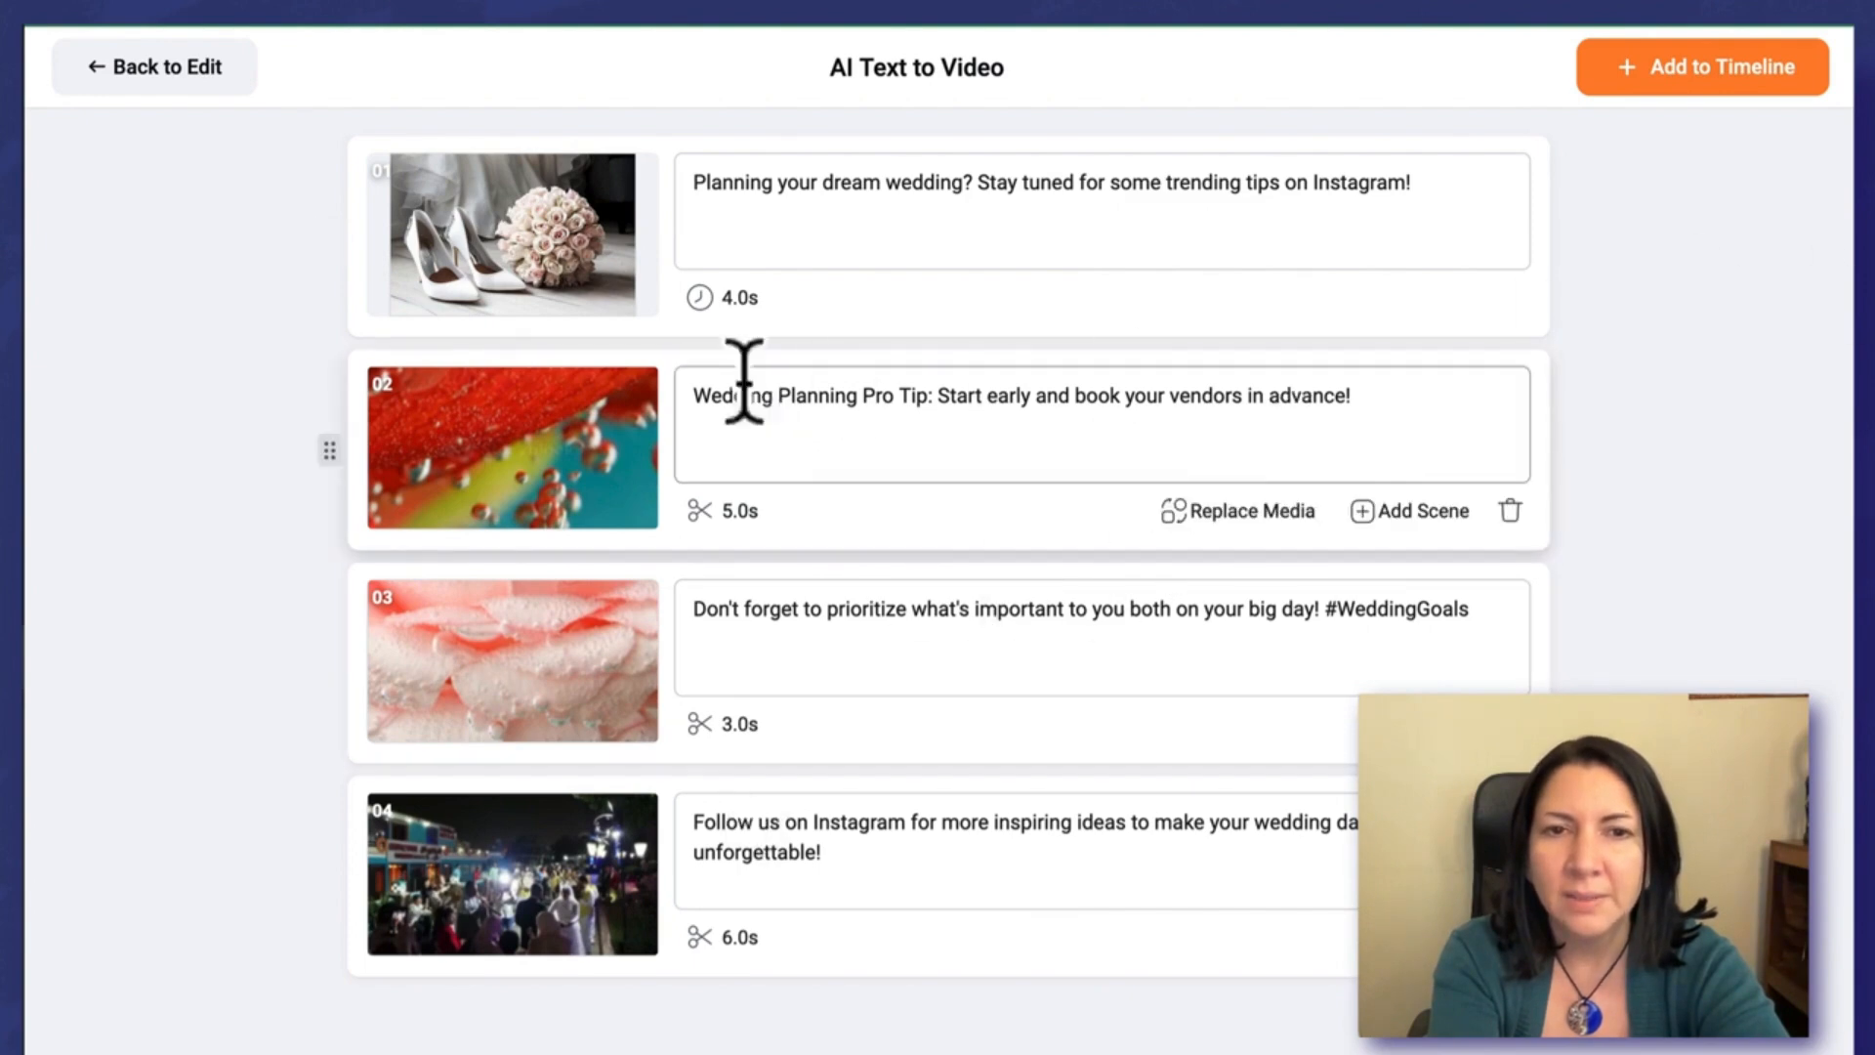
{"action": "left_click", "coordinate": [1719, 88]}
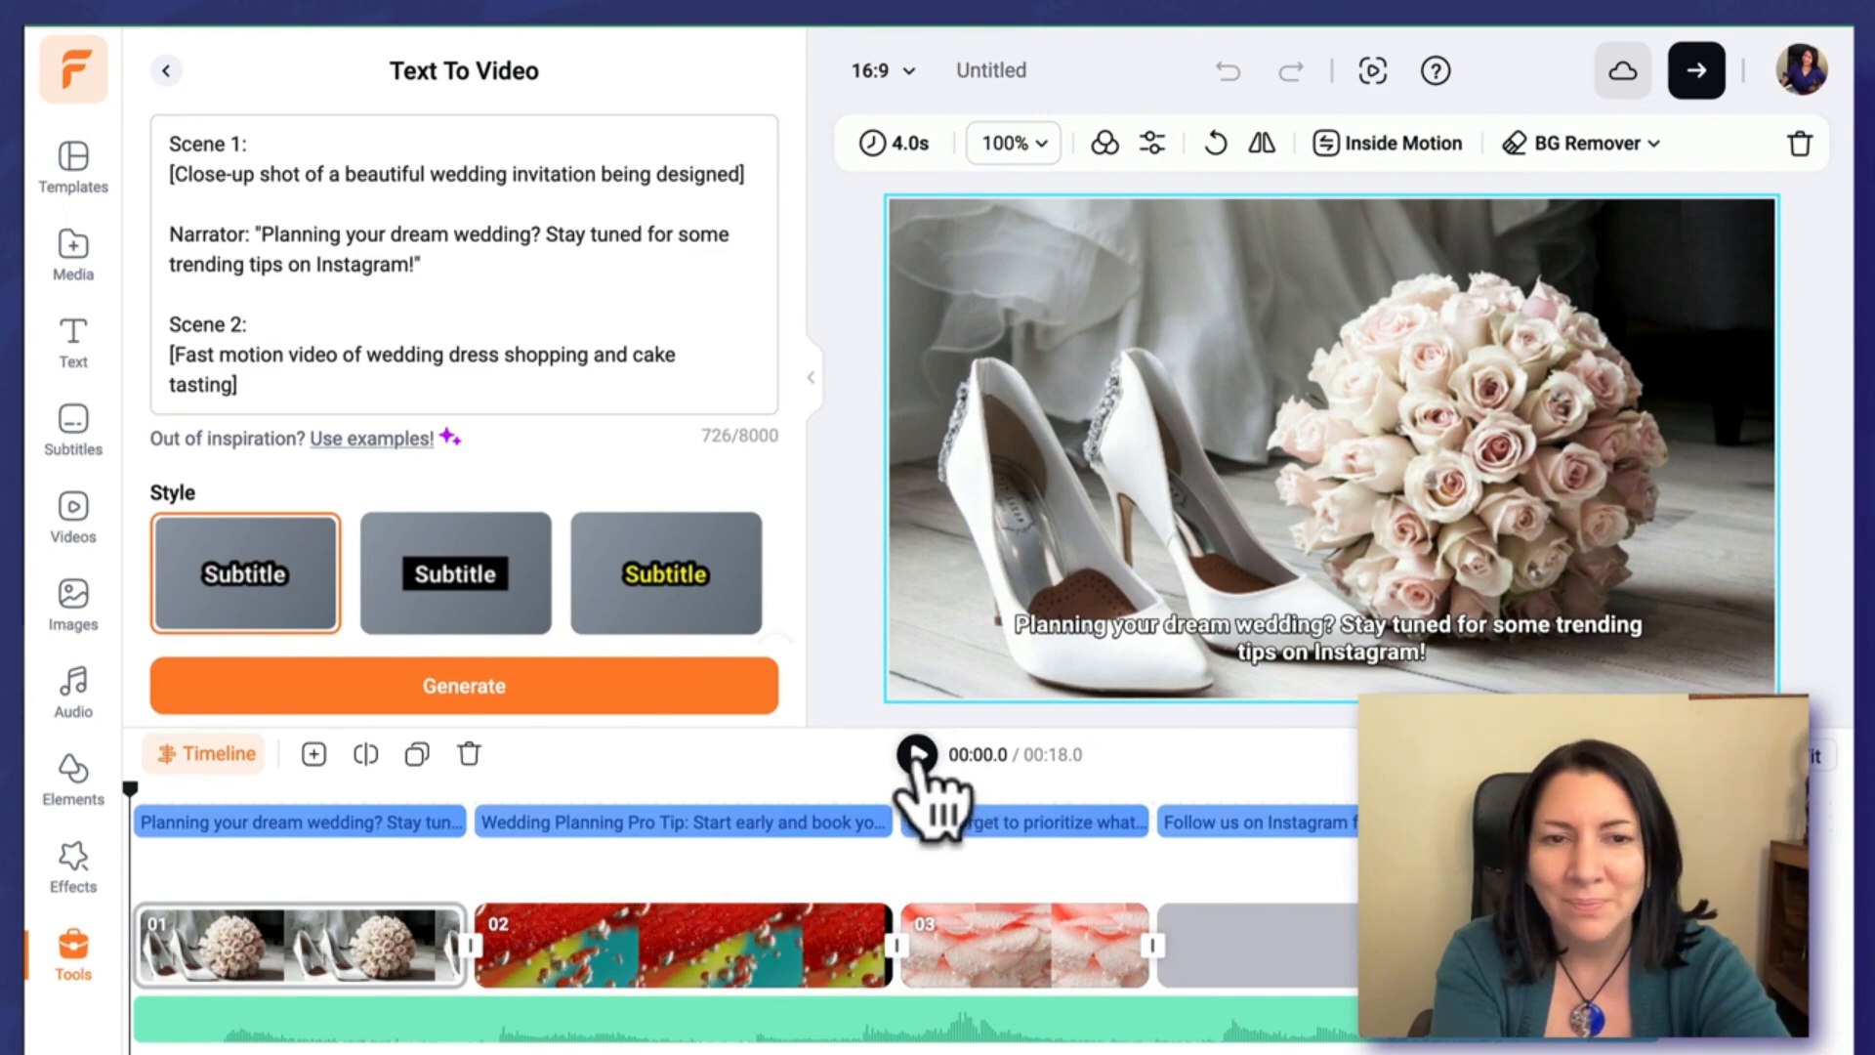
{"action": "left_click", "coordinate": [916, 757]}
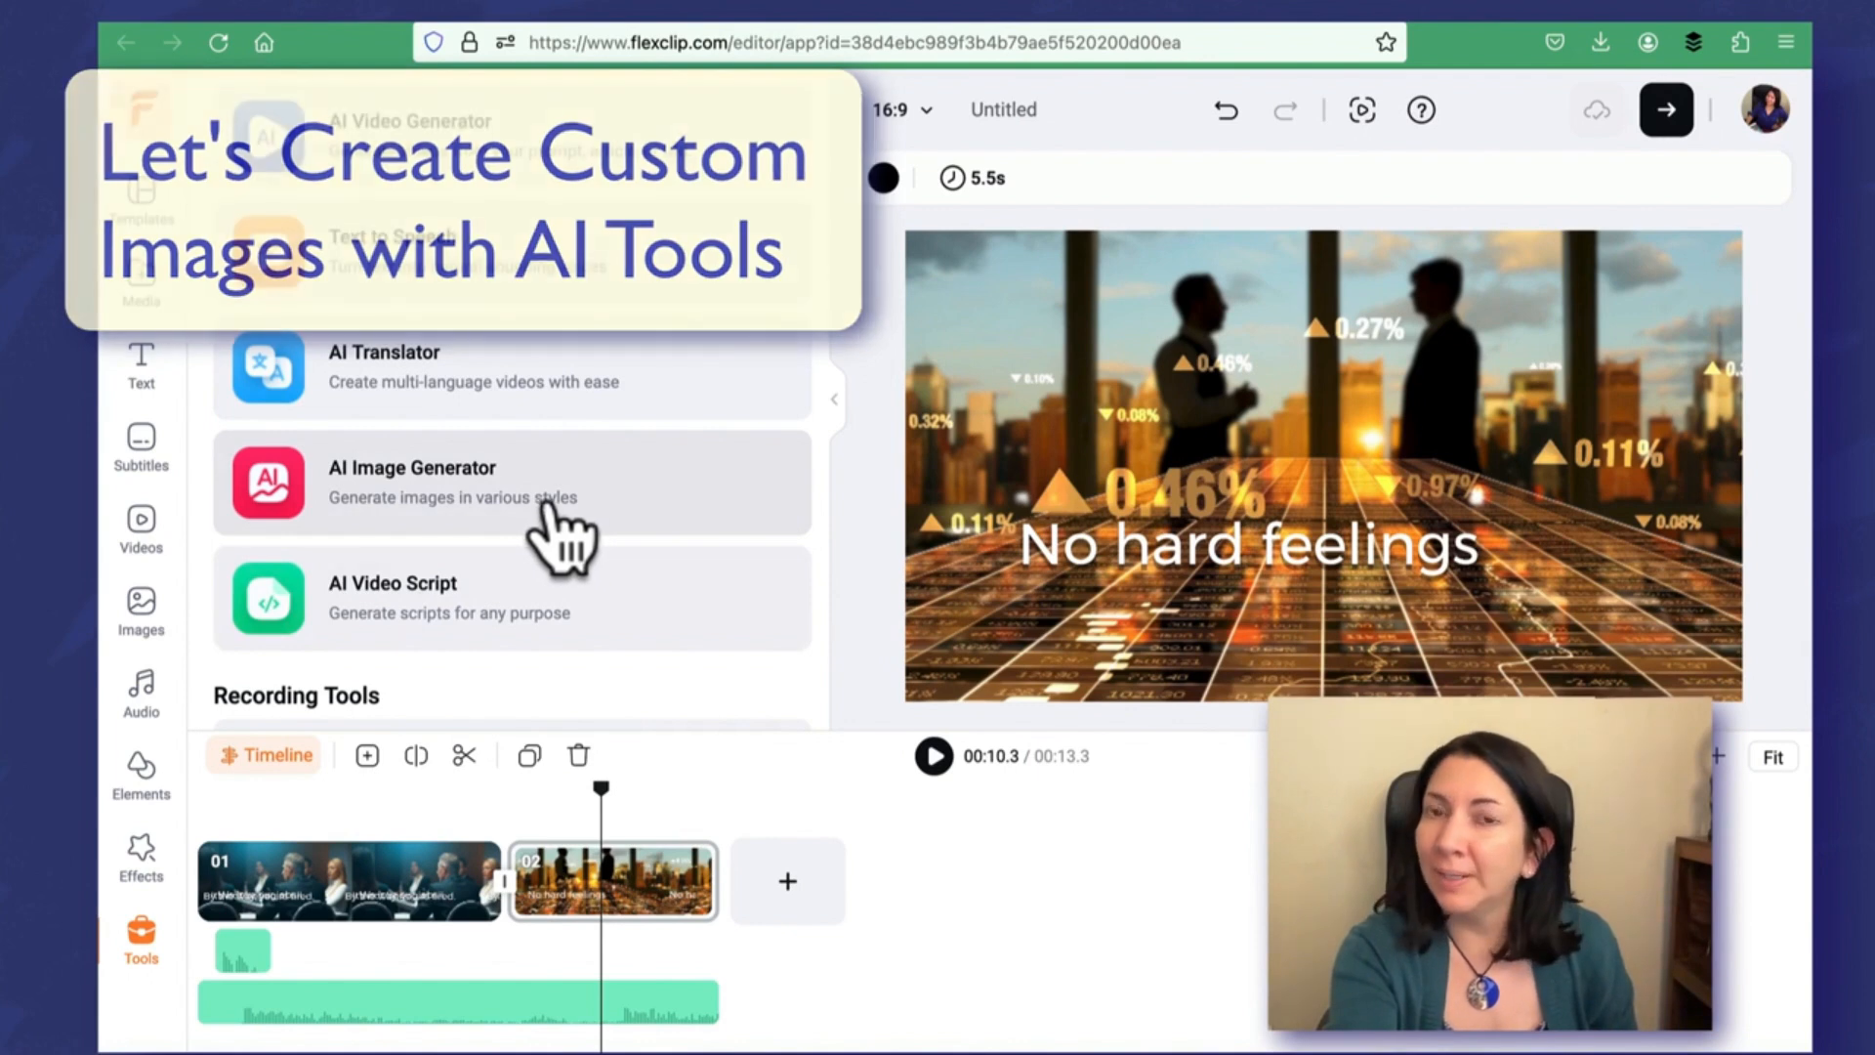
Step: In the business video's scene 1, generate Digital Painting AI images of "sad squirrel just got fired from his job" and regenerate them once
{"action": "left_click_drag", "start_coordinate": [589, 783], "coordinate": [307, 796]}
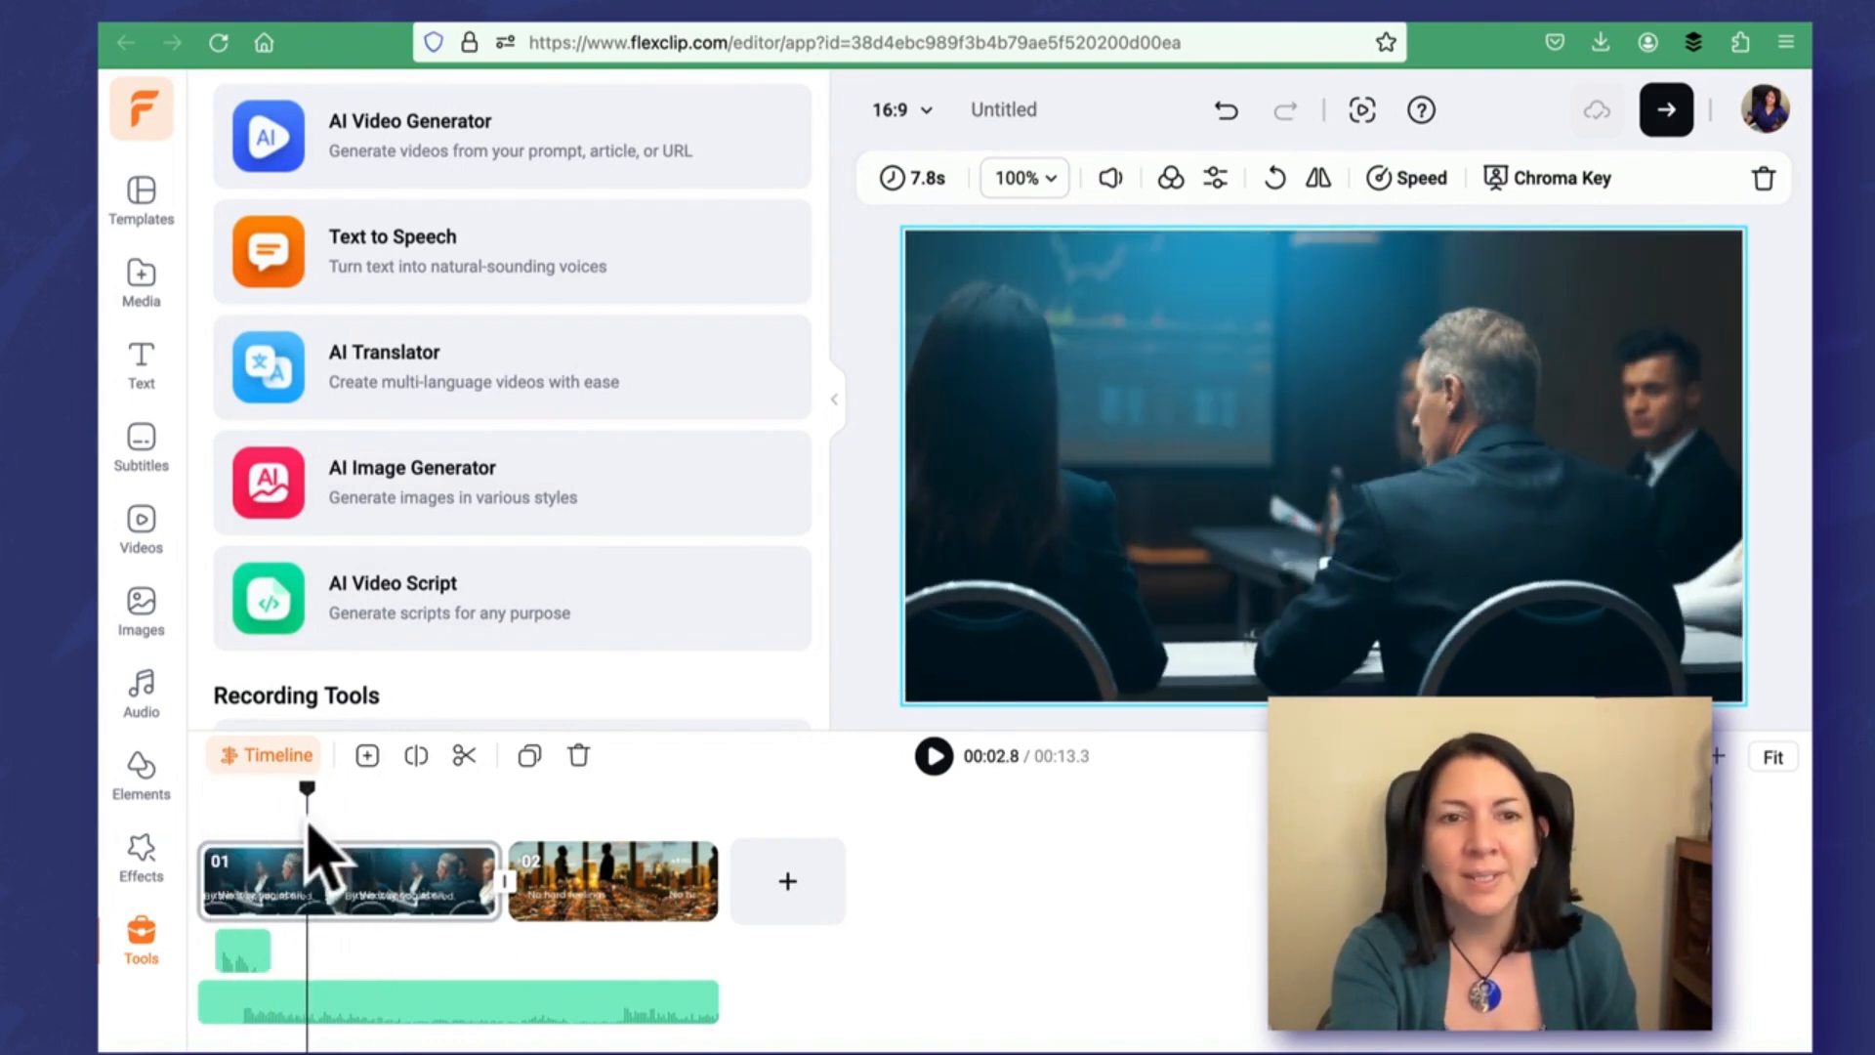
{"action": "left_click", "coordinate": [498, 500]}
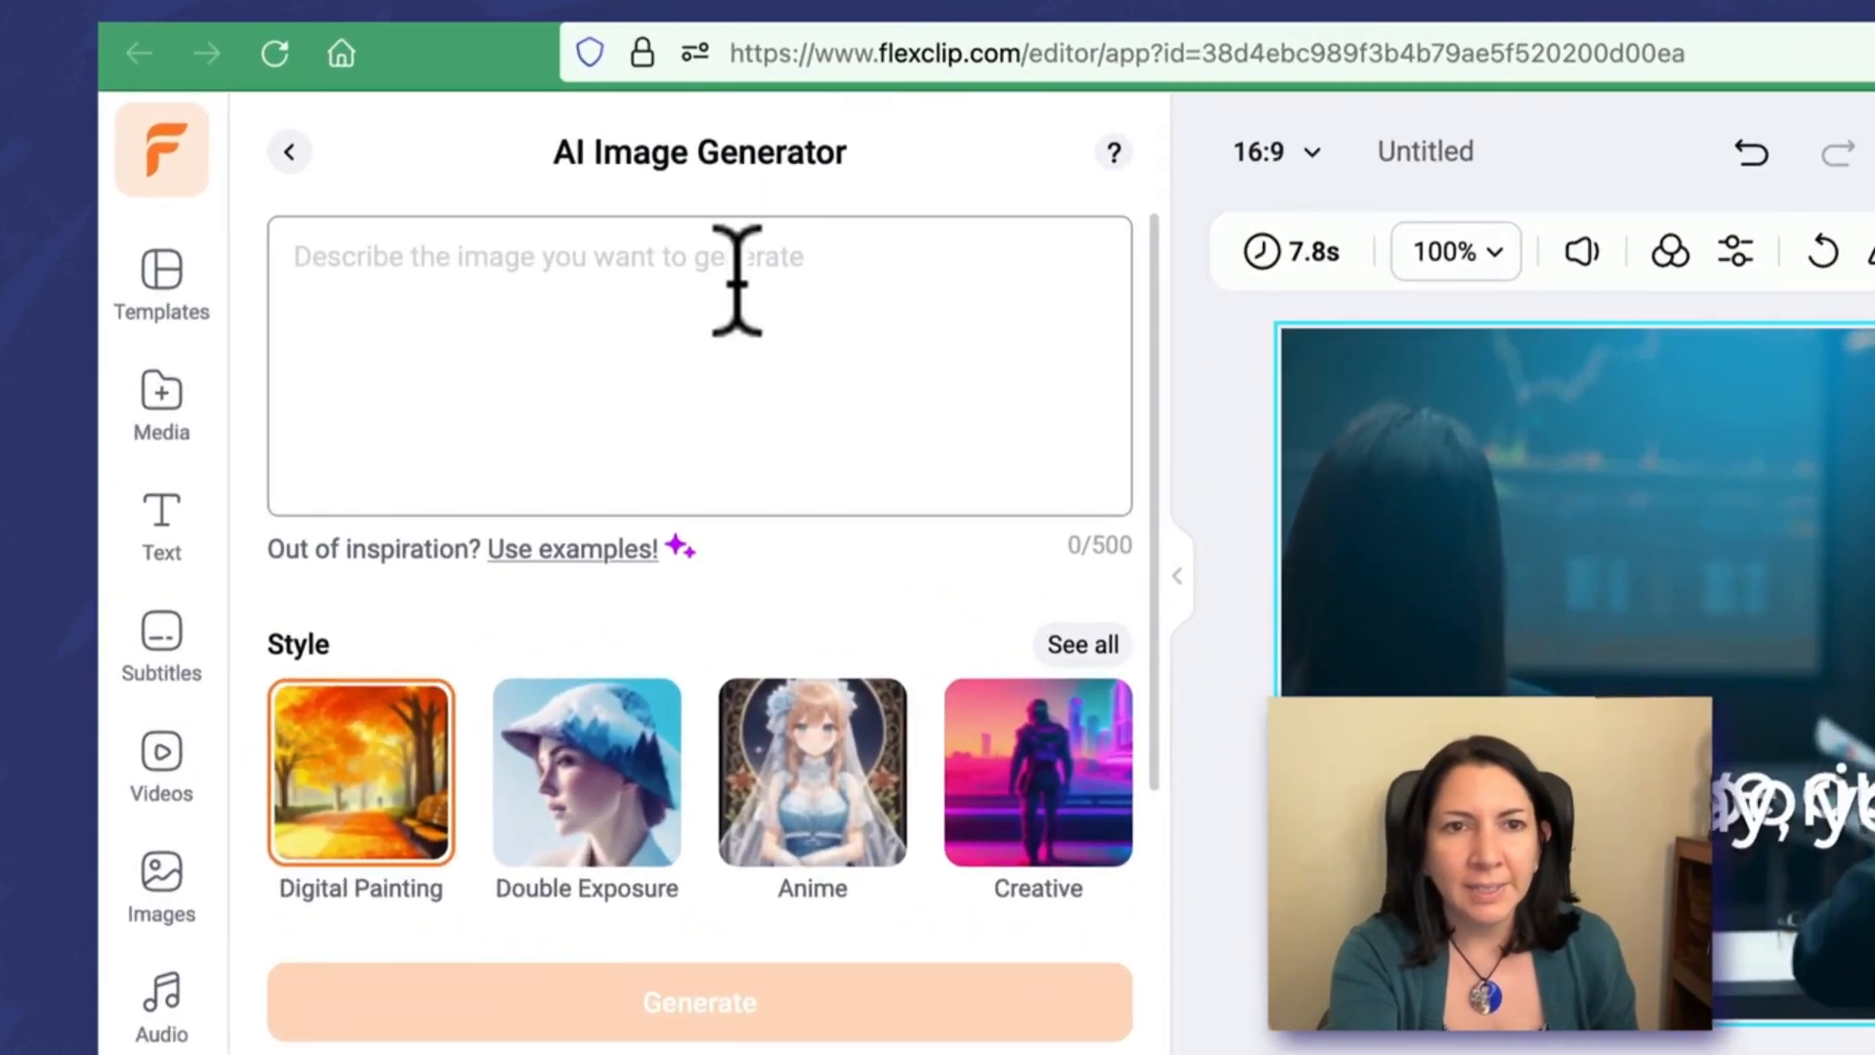
{"action": "left_click", "coordinate": [737, 278]}
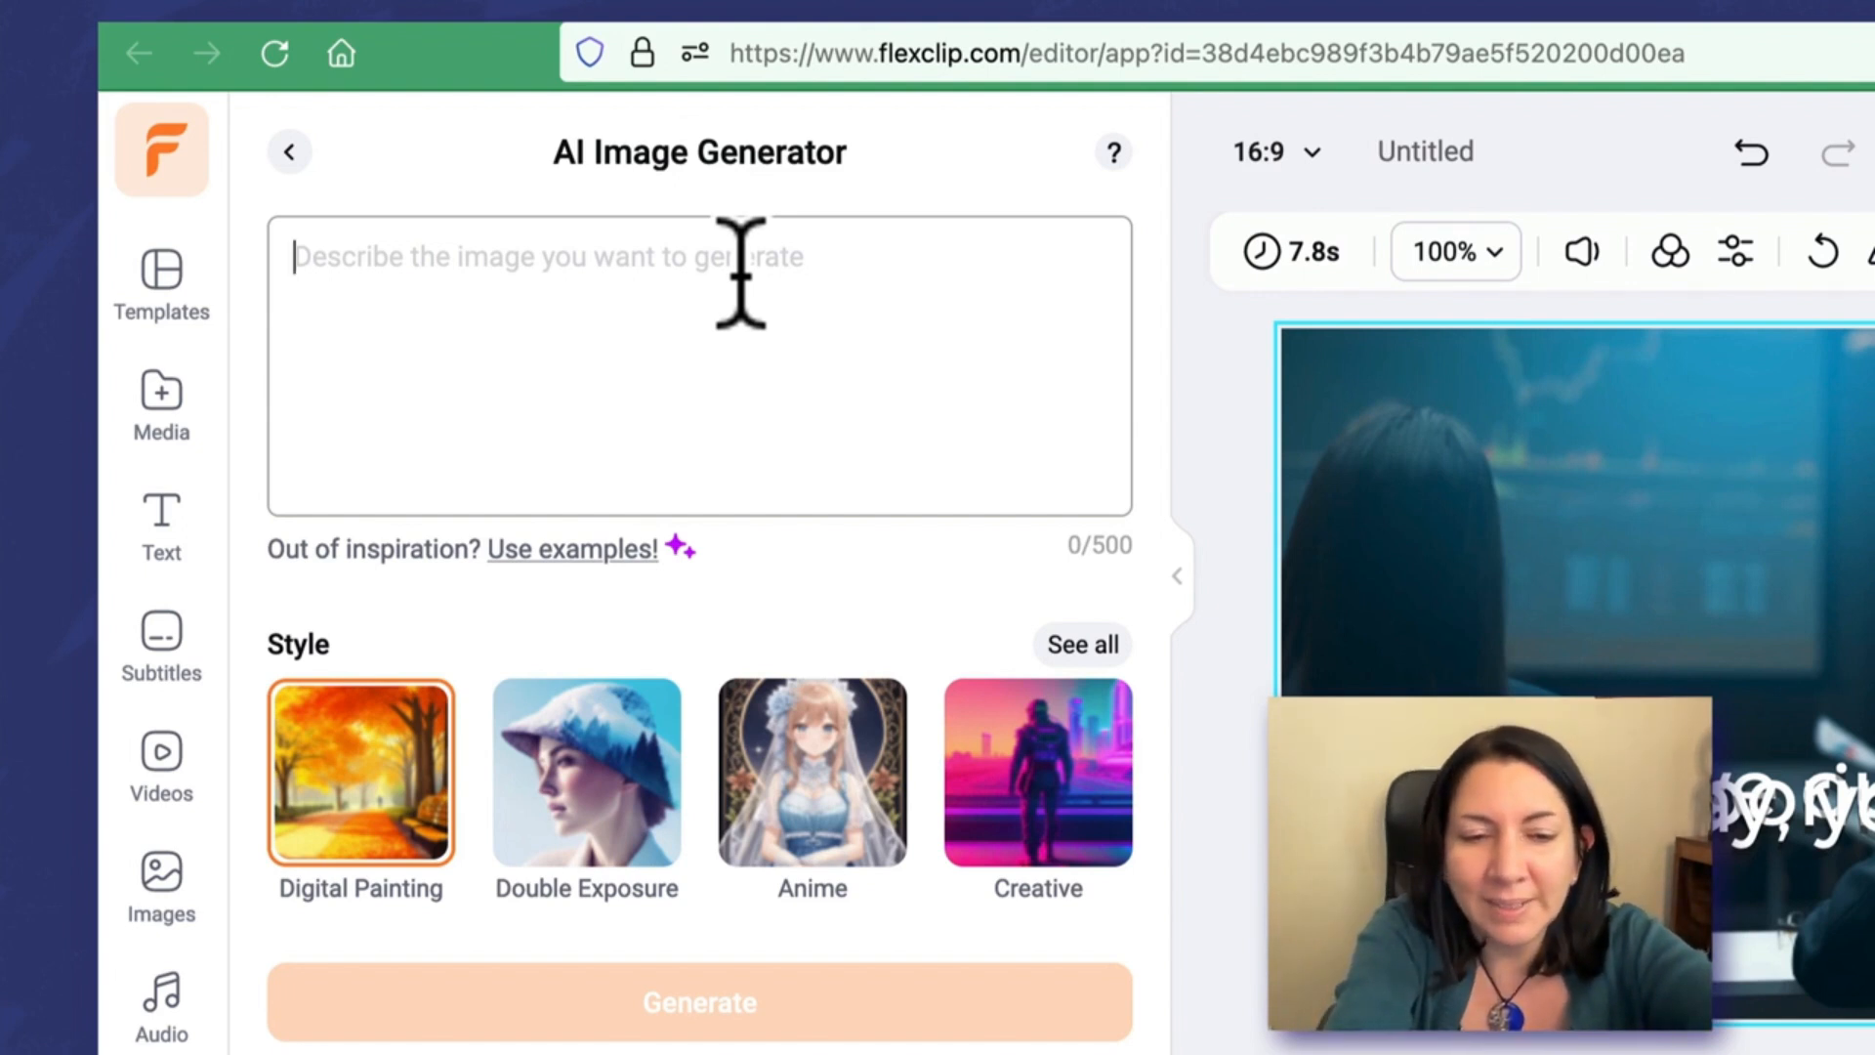
{"action": "type", "text": "sad squirrel just got fired"}
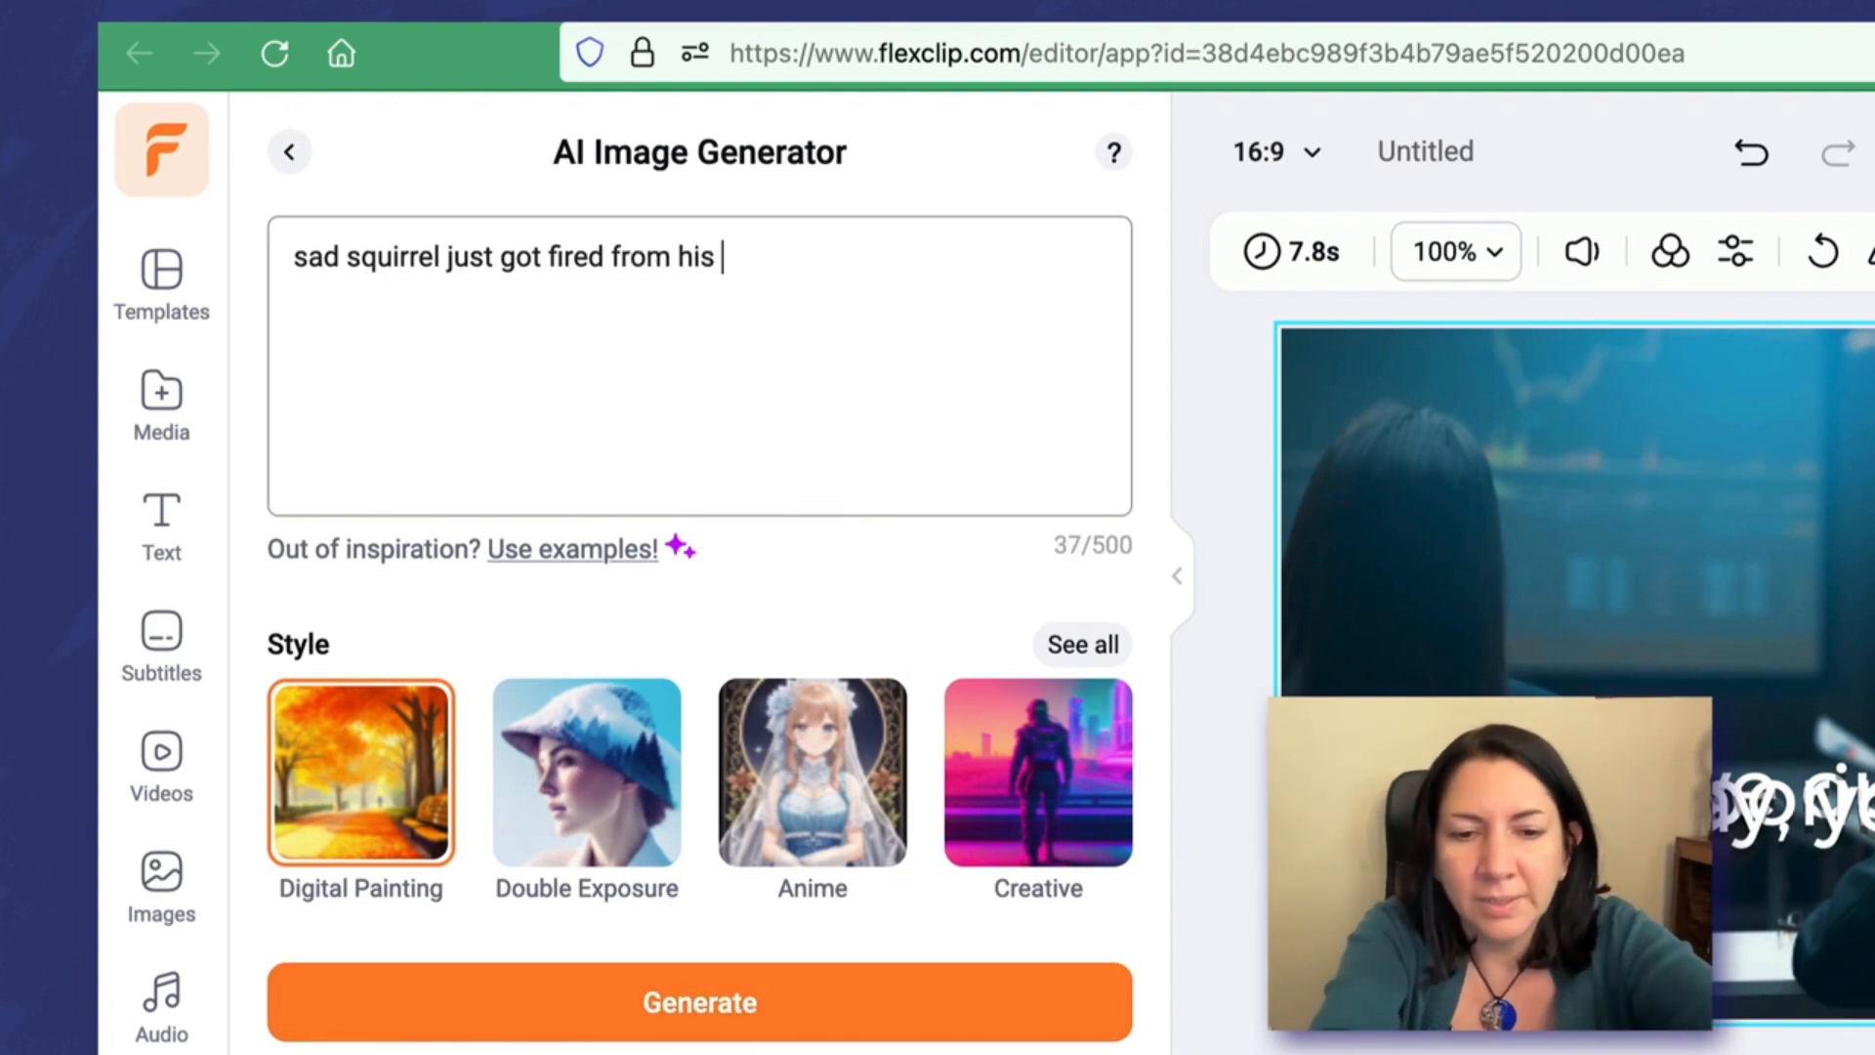
{"action": "type", "text": "from his job"}
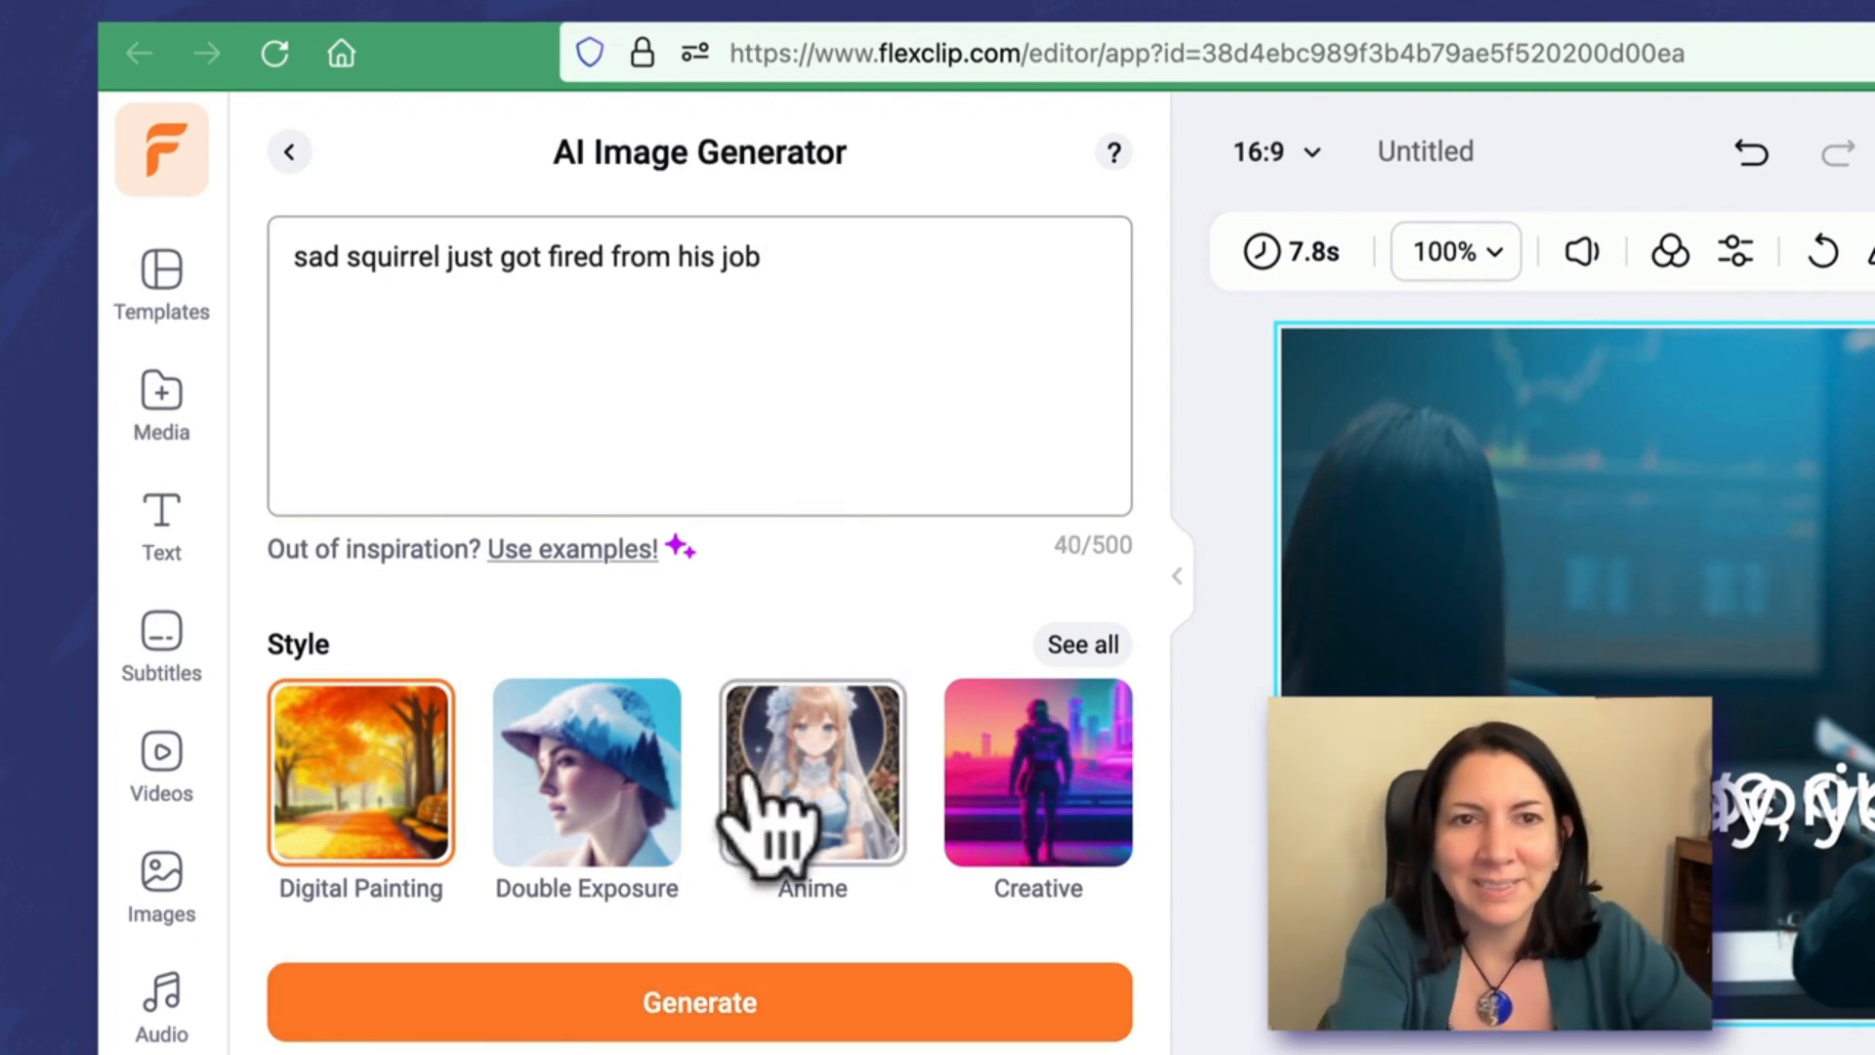
{"action": "left_click", "coordinate": [679, 1028]}
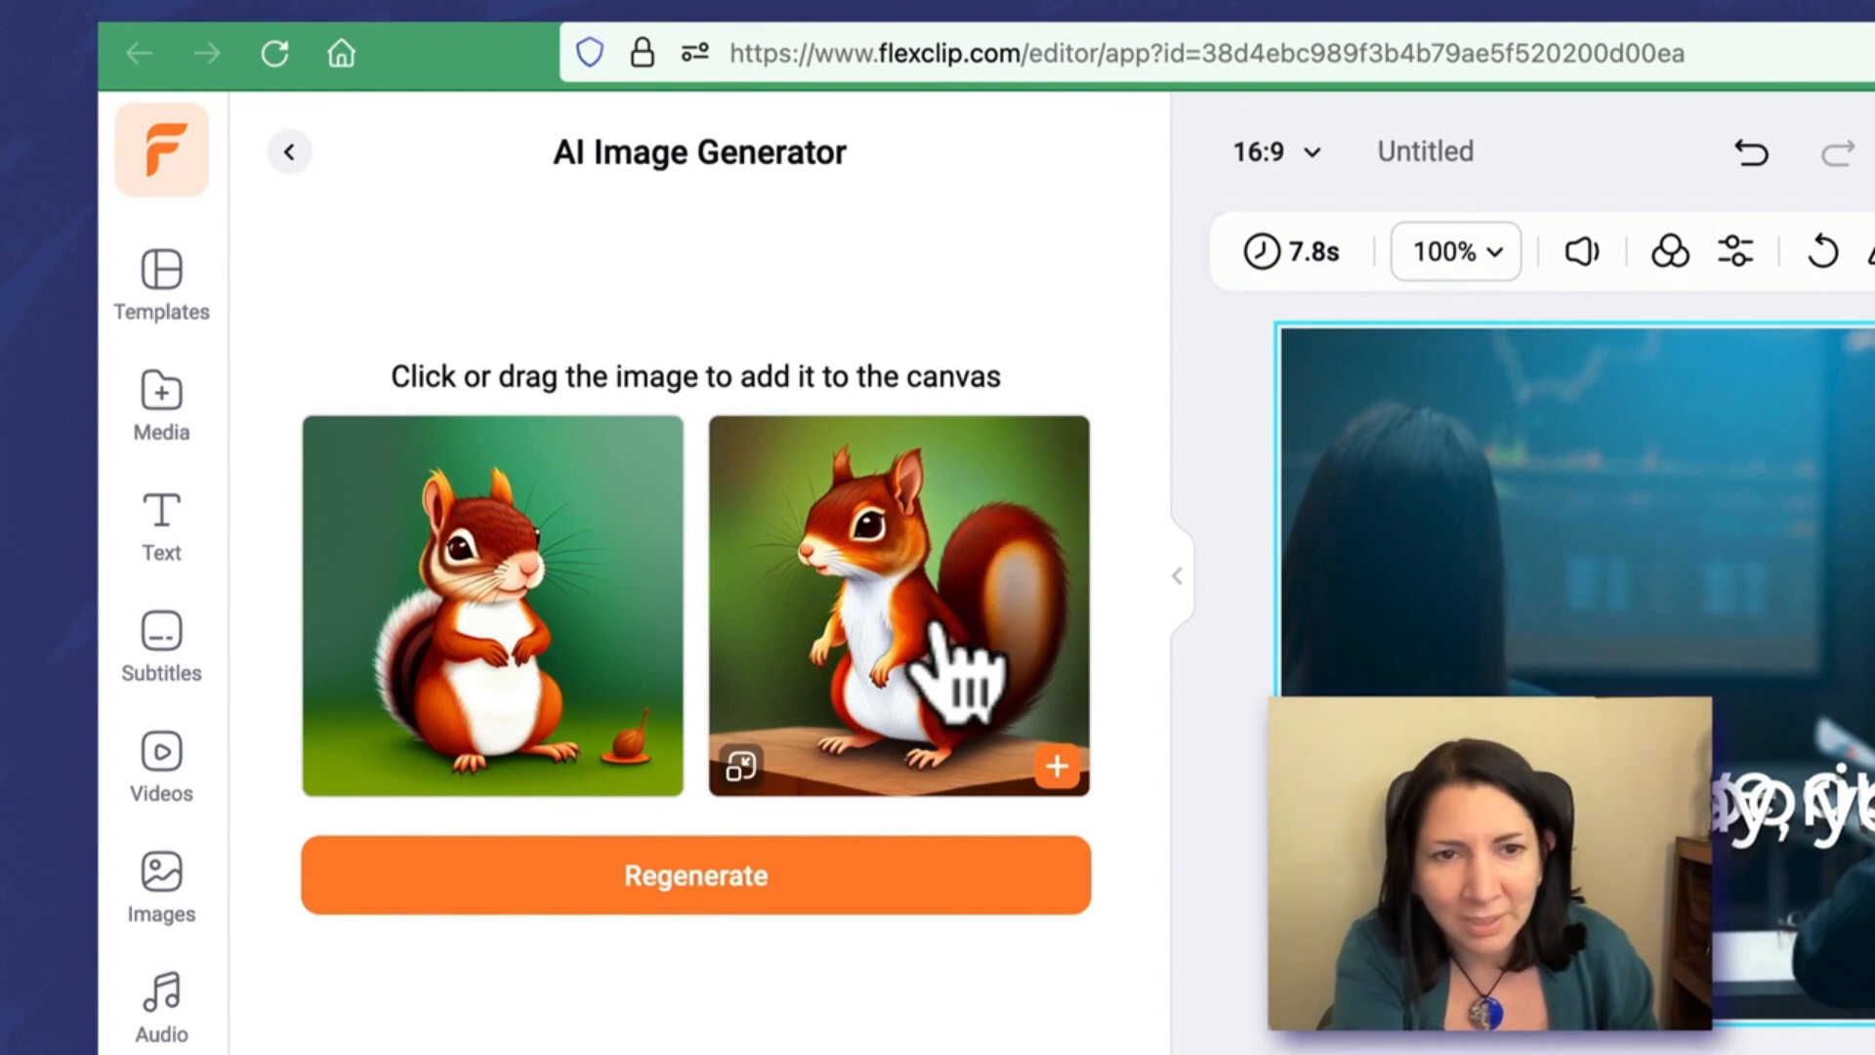
{"action": "left_click", "coordinate": [684, 884]}
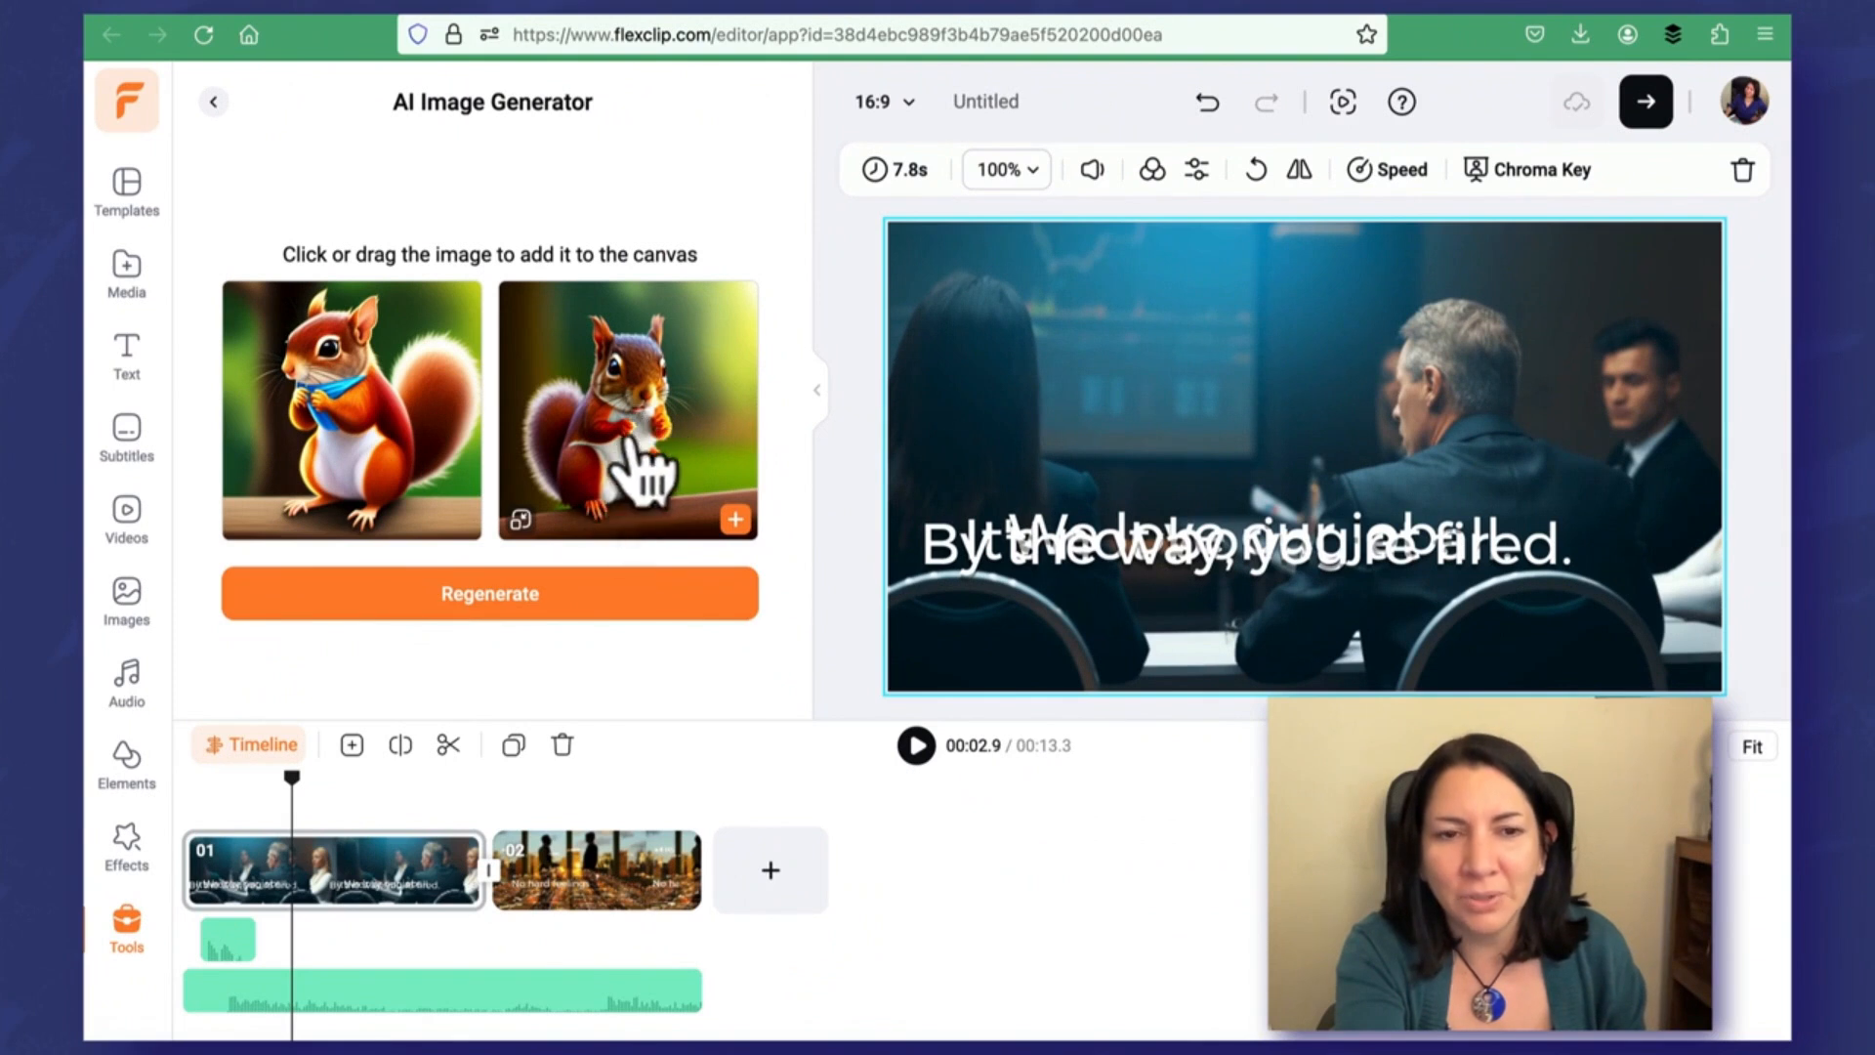
Step: Try overlaying the second squirrel image on scene 1, trimmed to the first two seconds, enlarged and moved to the frame's left edge, and delete it
{"action": "left_click_drag", "start_coordinate": [644, 479], "coordinate": [997, 314]}
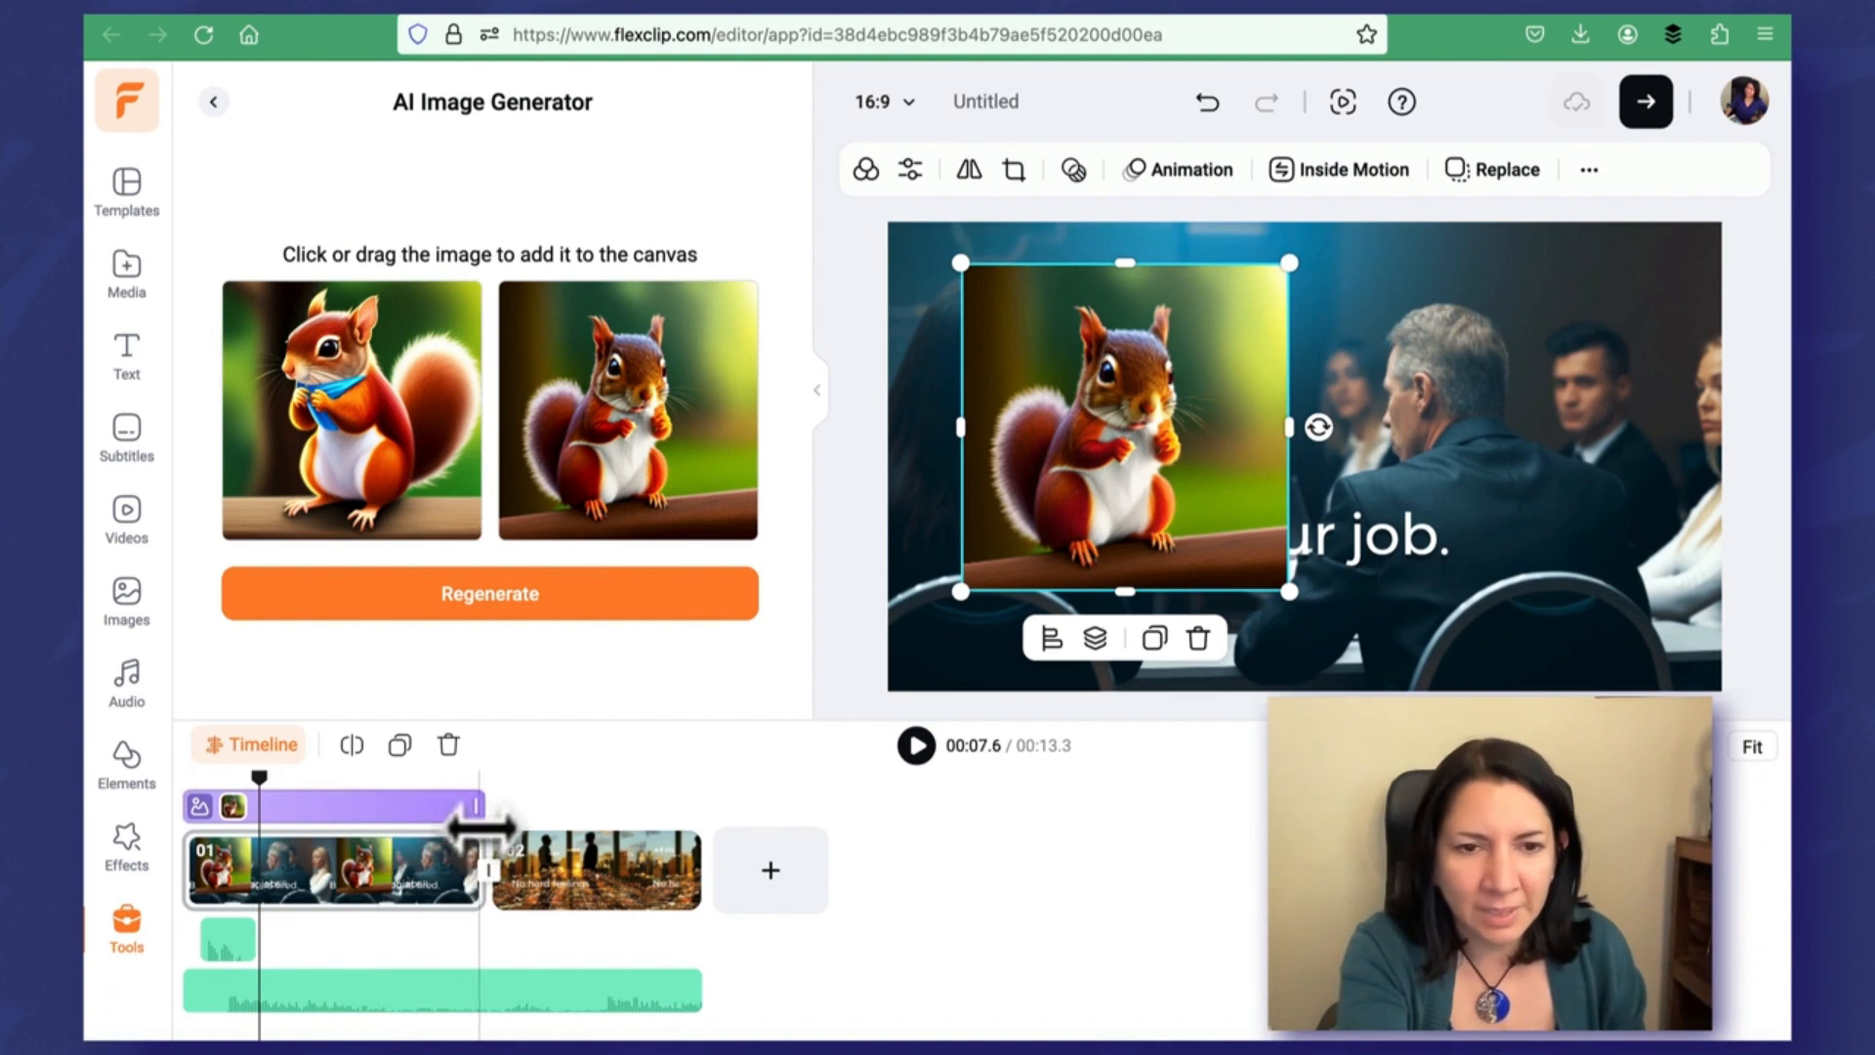
{"action": "left_click_drag", "start_coordinate": [481, 828], "coordinate": [253, 806]}
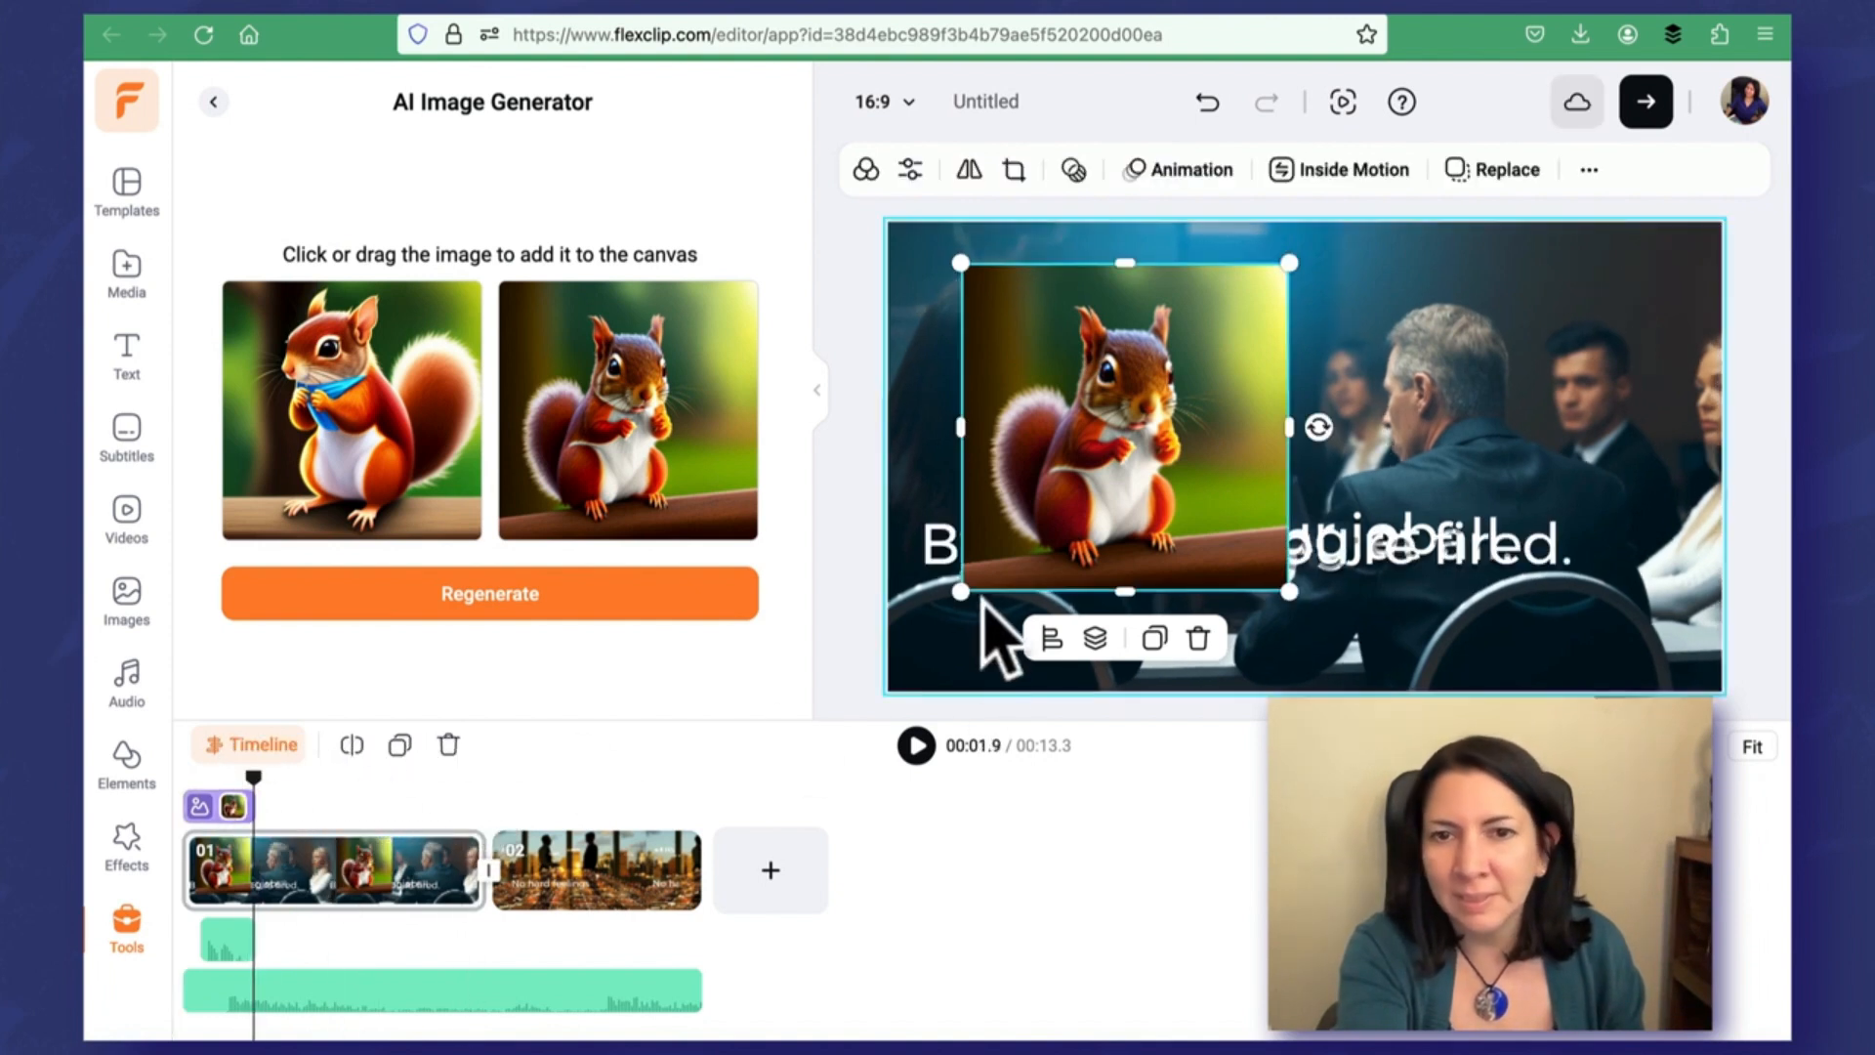
{"action": "left_click_drag", "start_coordinate": [949, 594], "coordinate": [921, 678]}
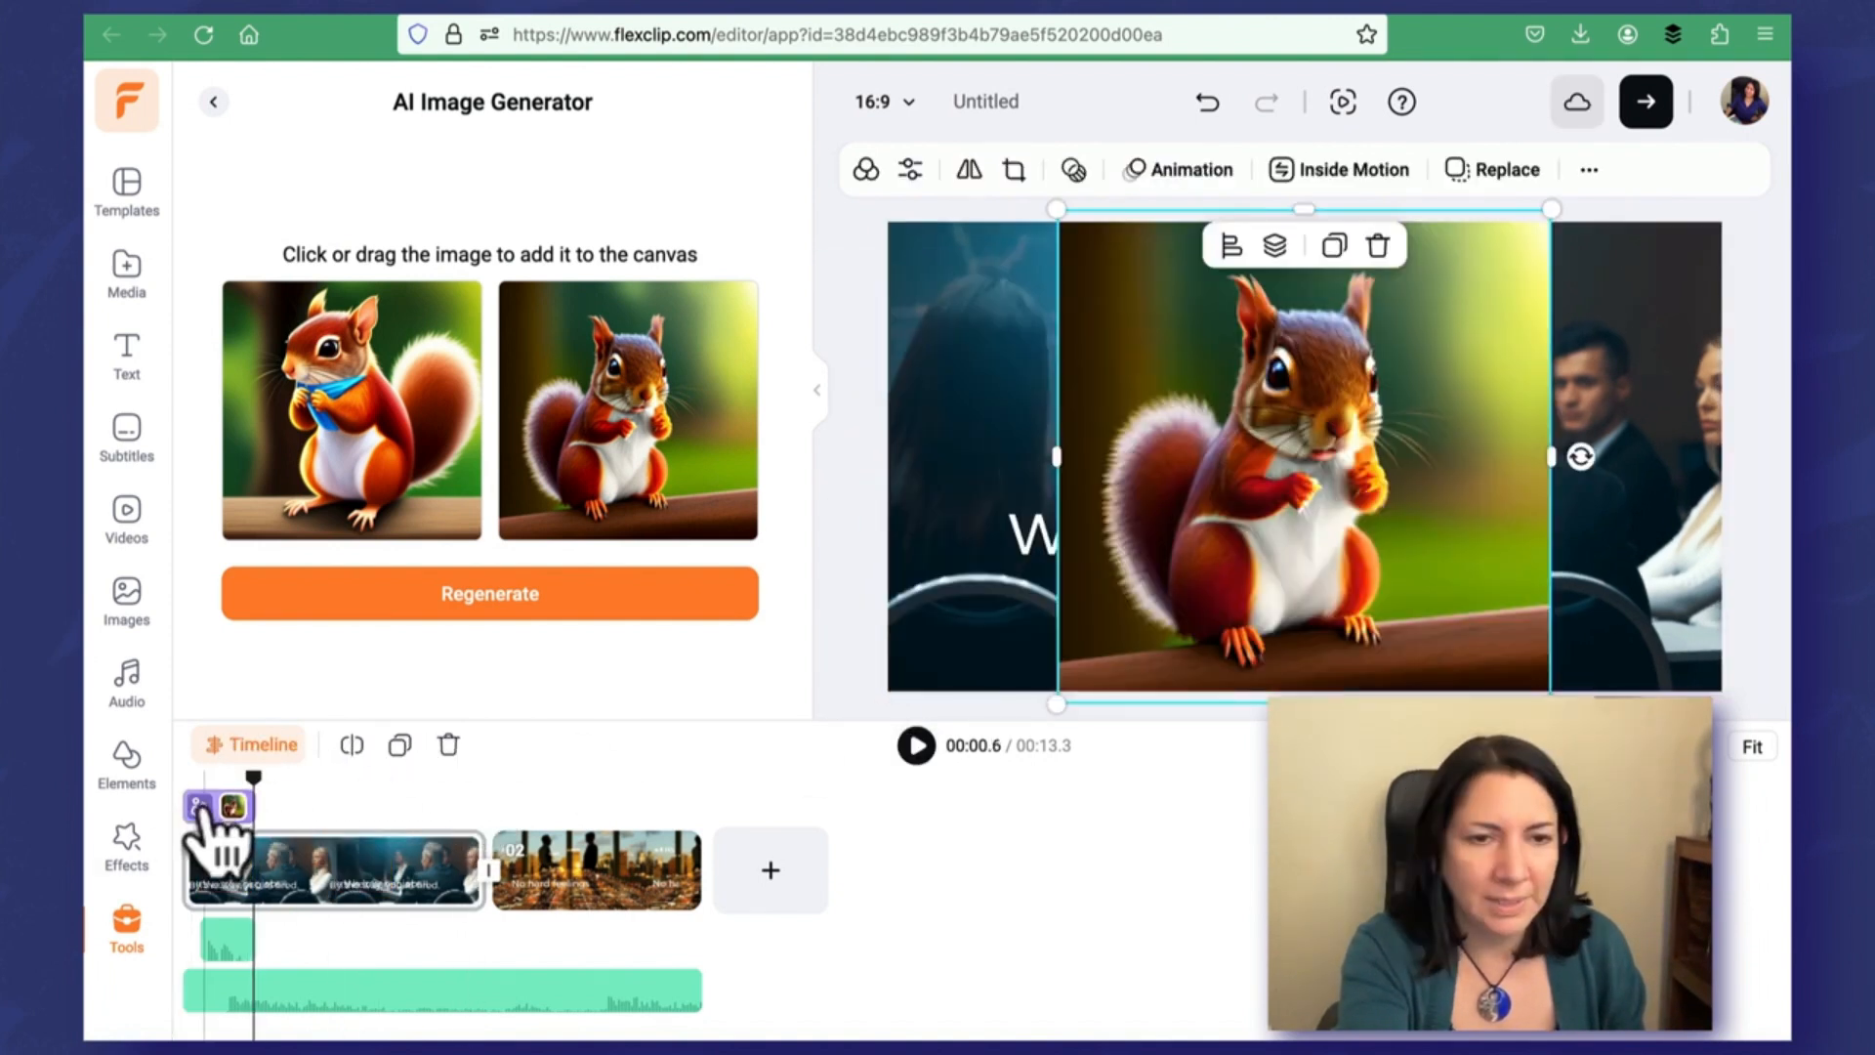
{"action": "left_click", "coordinate": [201, 806]}
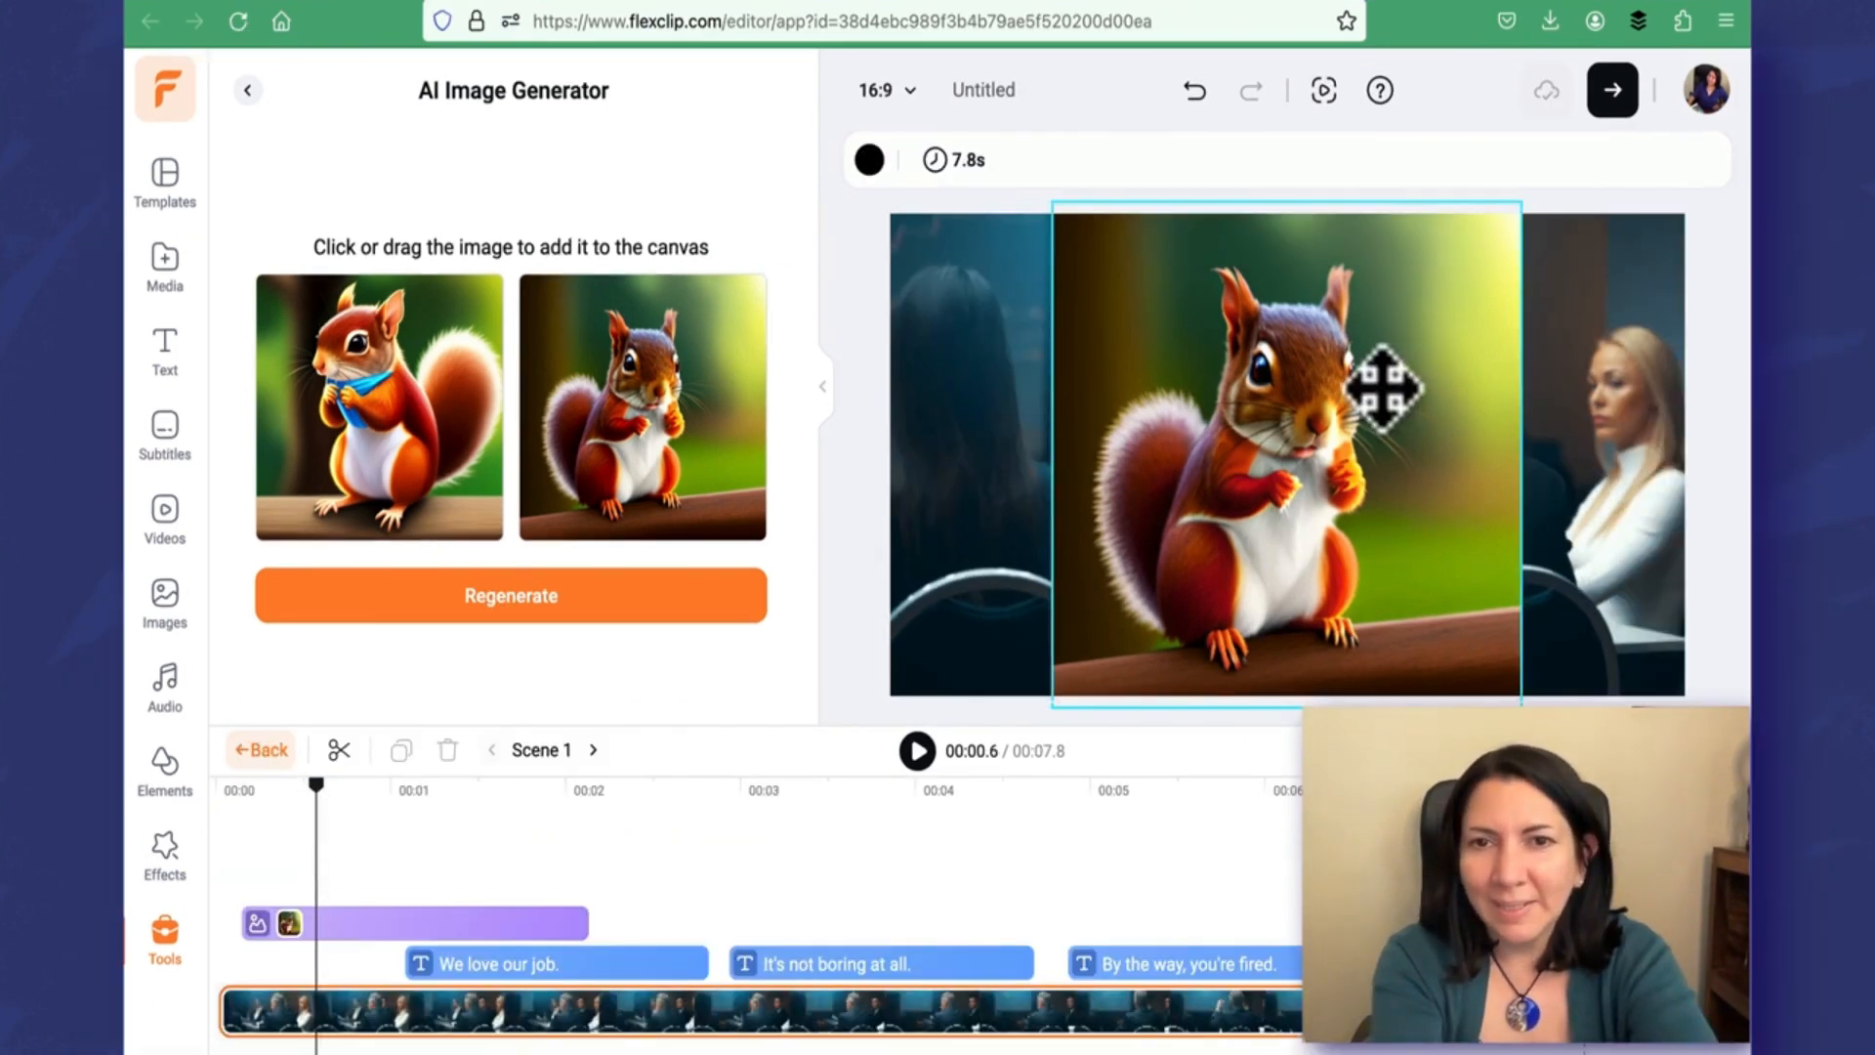
{"action": "left_click_drag", "start_coordinate": [1381, 385], "coordinate": [1228, 388]}
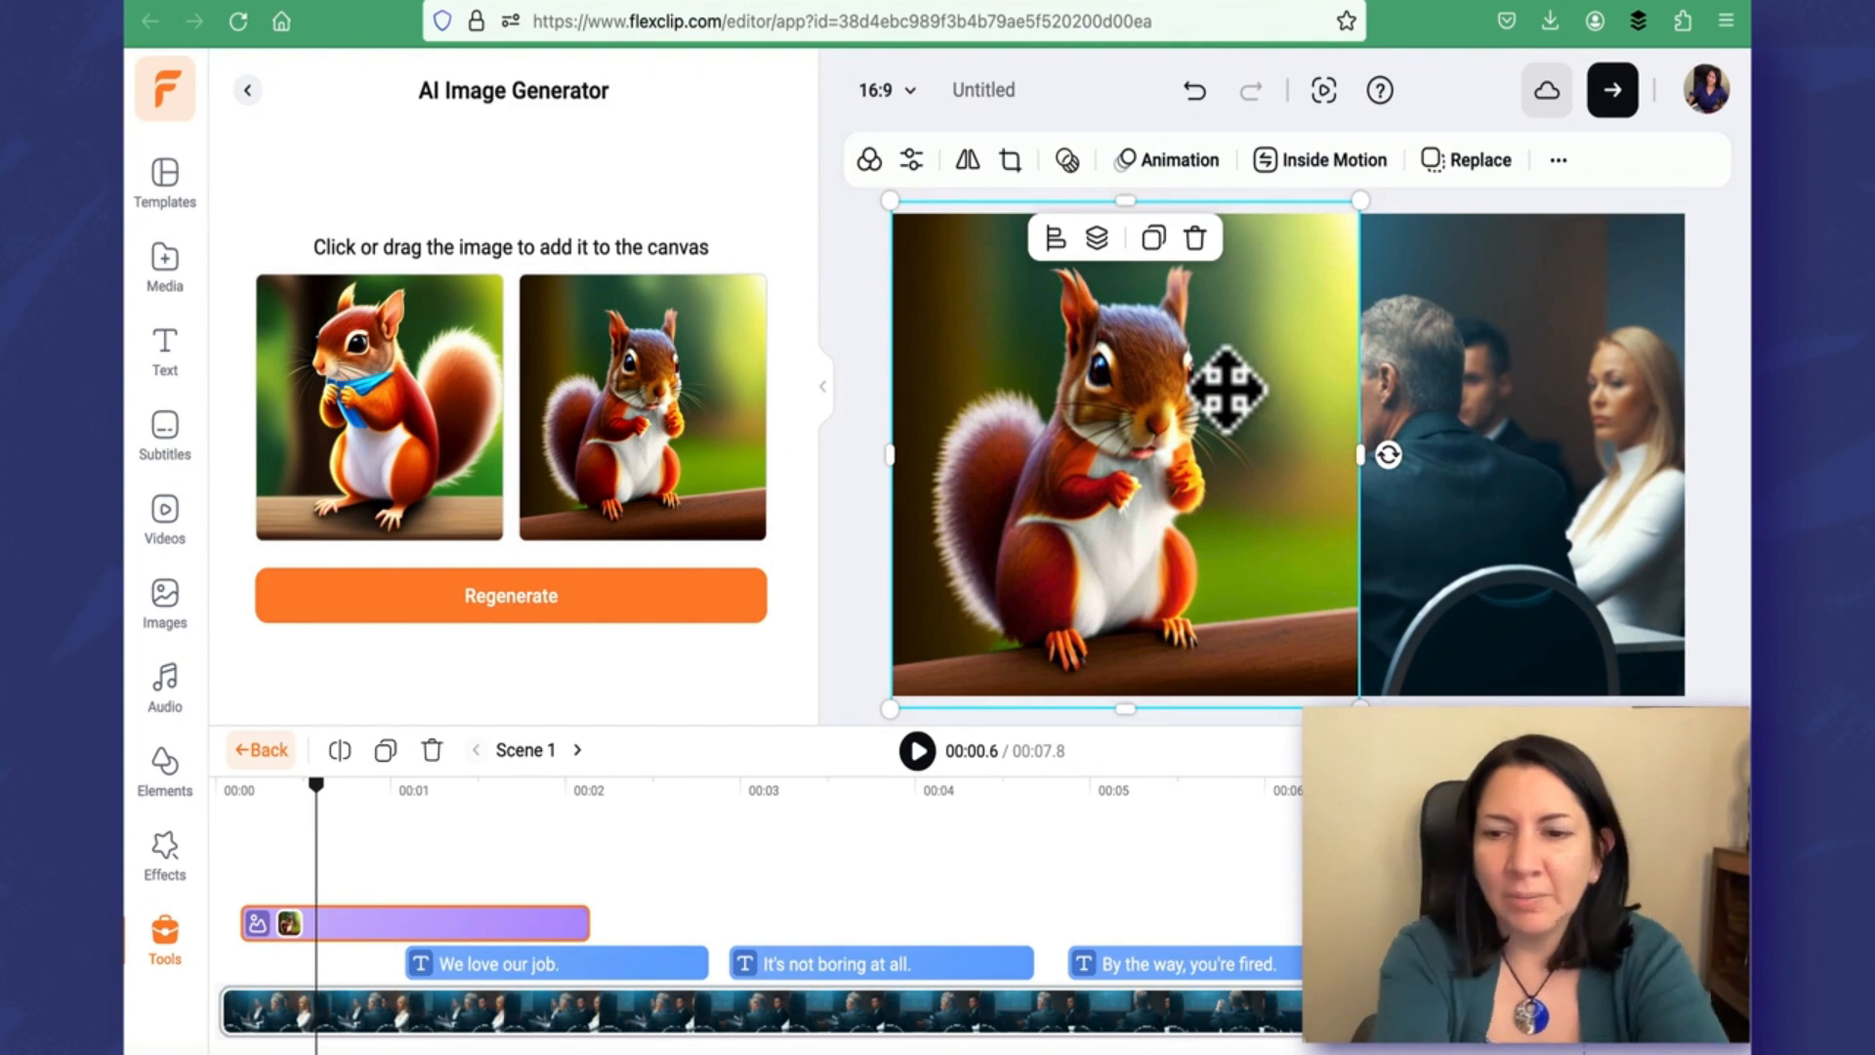
{"action": "key", "text": "Delete"}
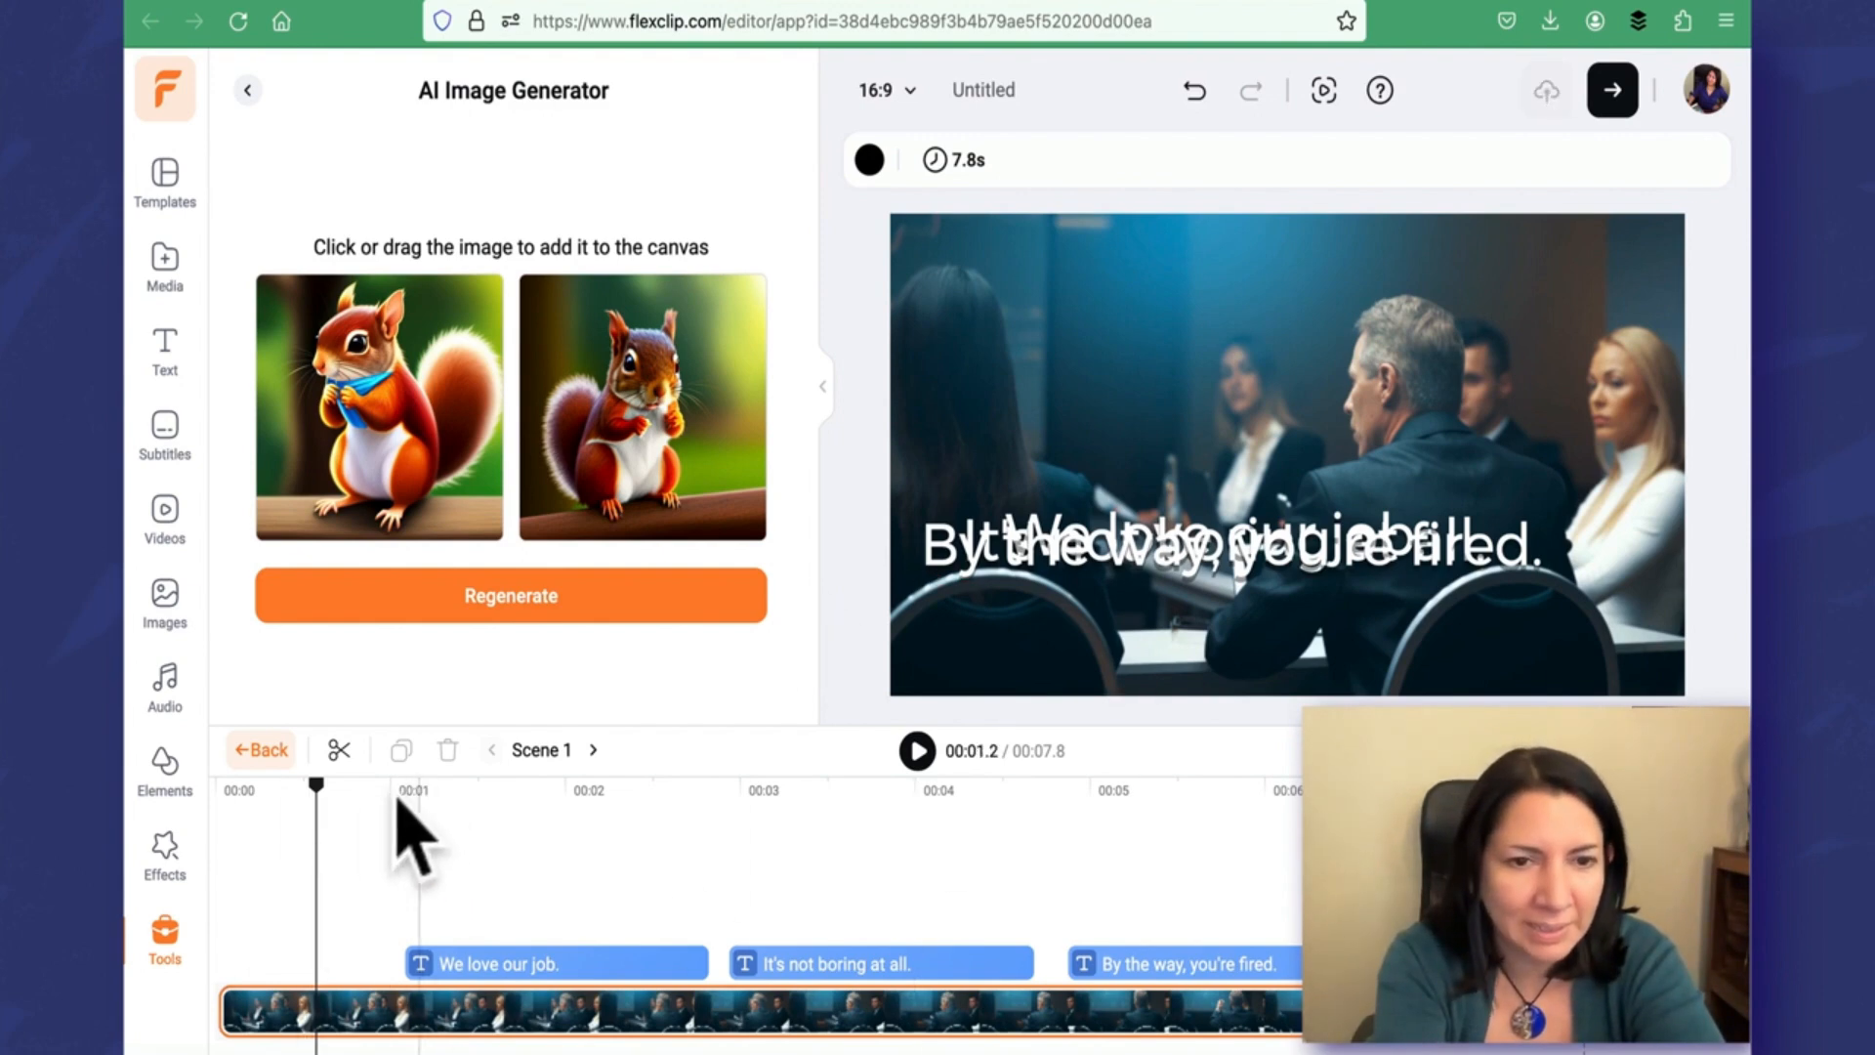
Step: Return to the start of scene 1 and replace the AI image prompt with "man has a bad day at work"
{"action": "left_click_drag", "start_coordinate": [320, 811], "coordinate": [216, 796]}
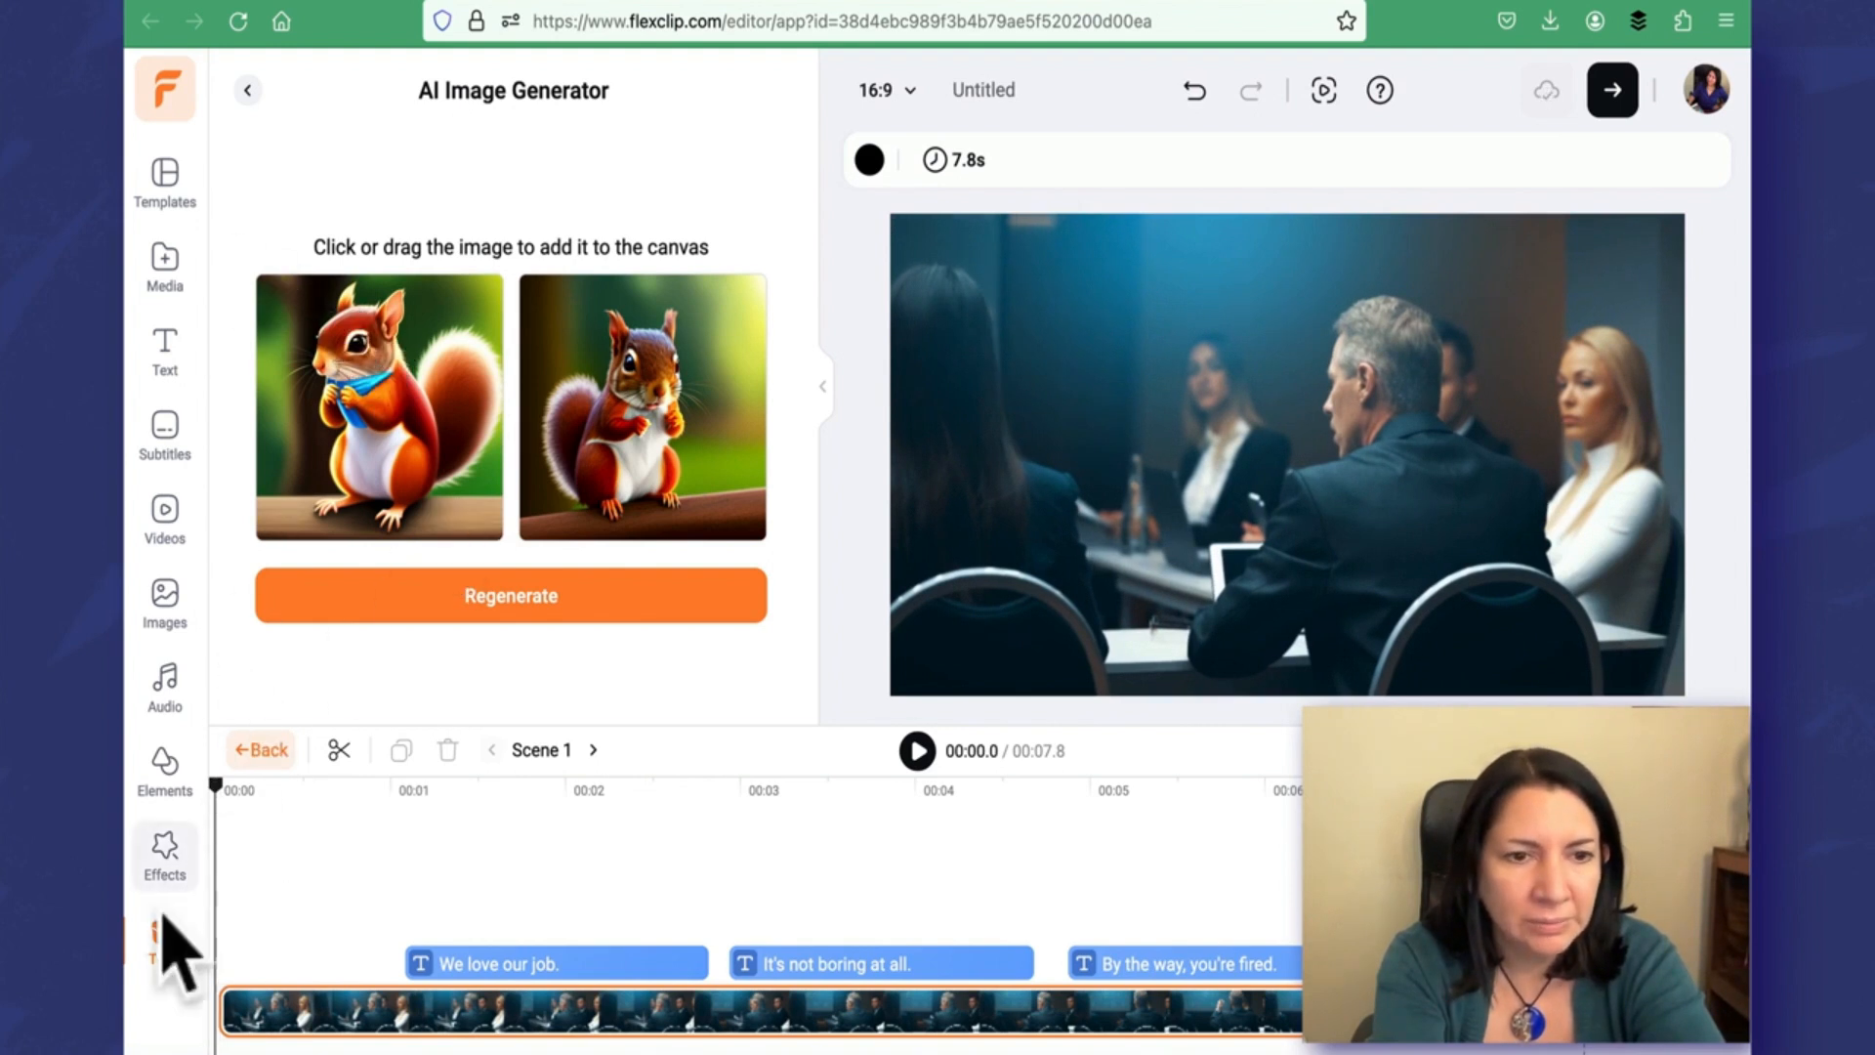
{"action": "left_click", "coordinate": [167, 879]}
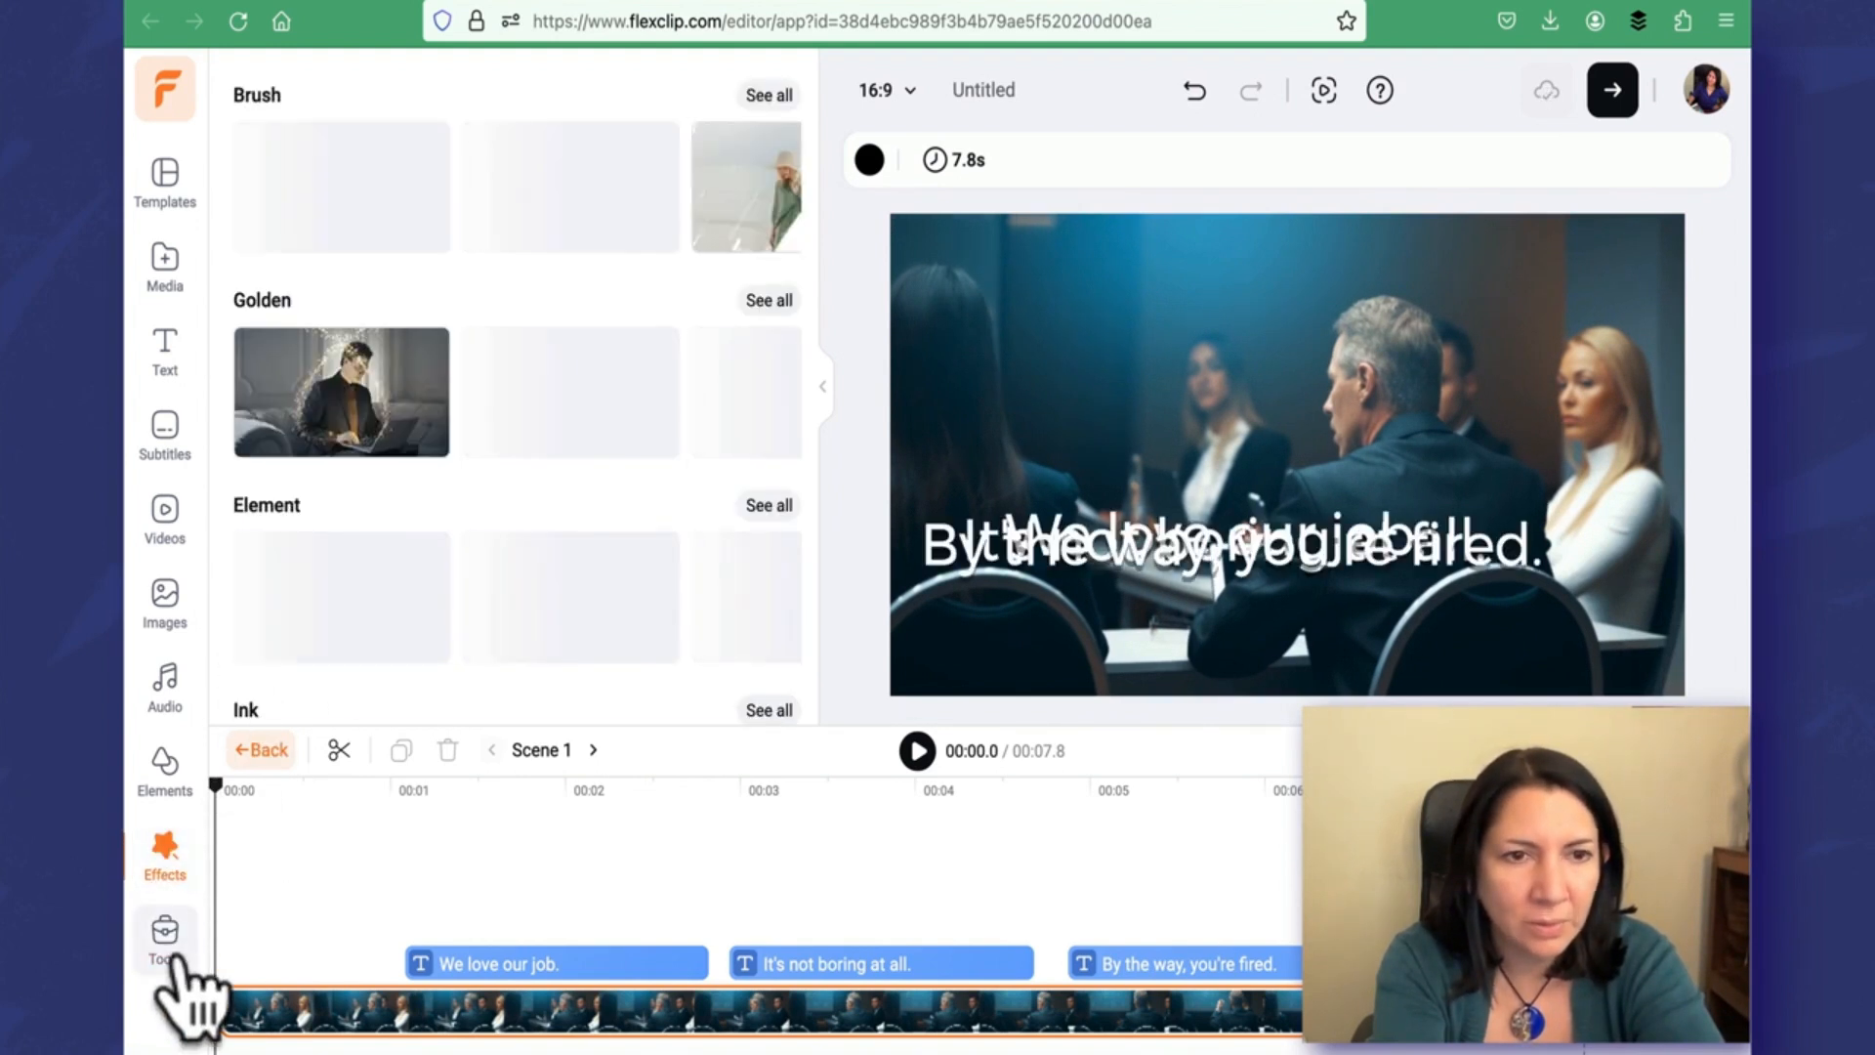
{"action": "left_click", "coordinate": [176, 962]}
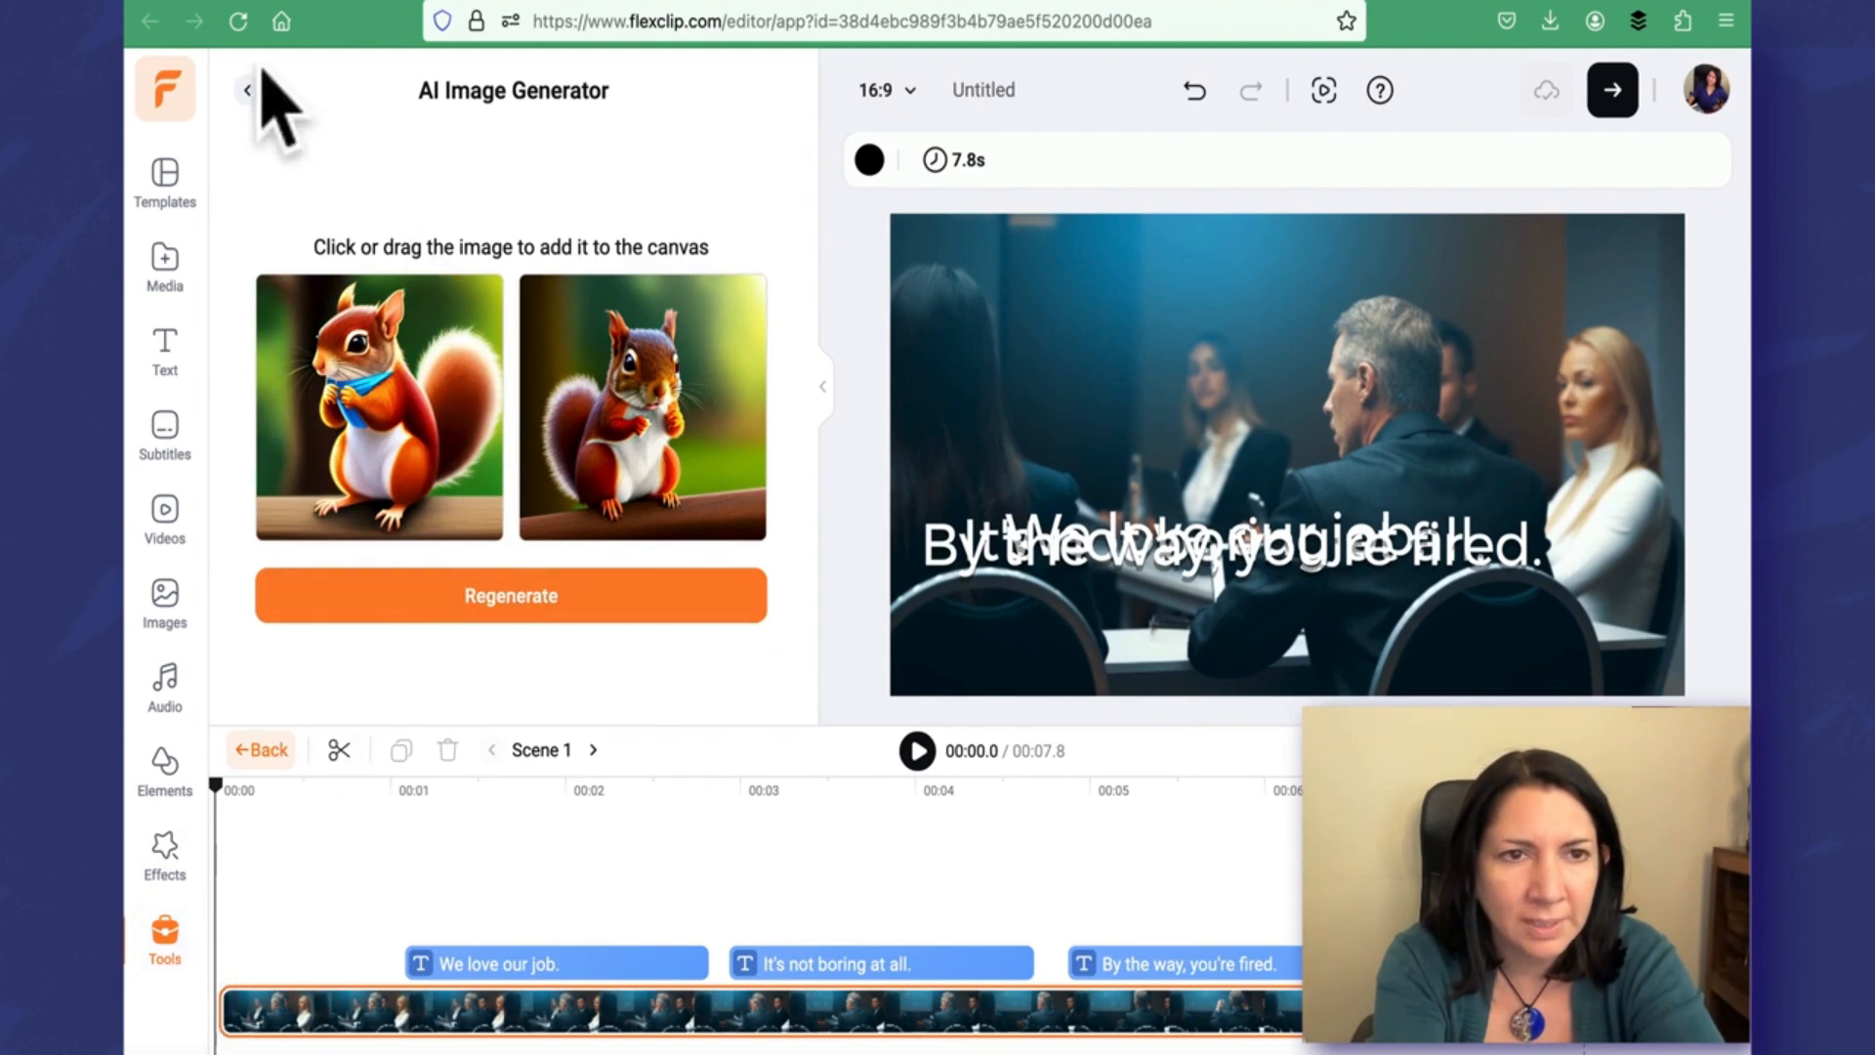
{"action": "left_click", "coordinate": [246, 92]}
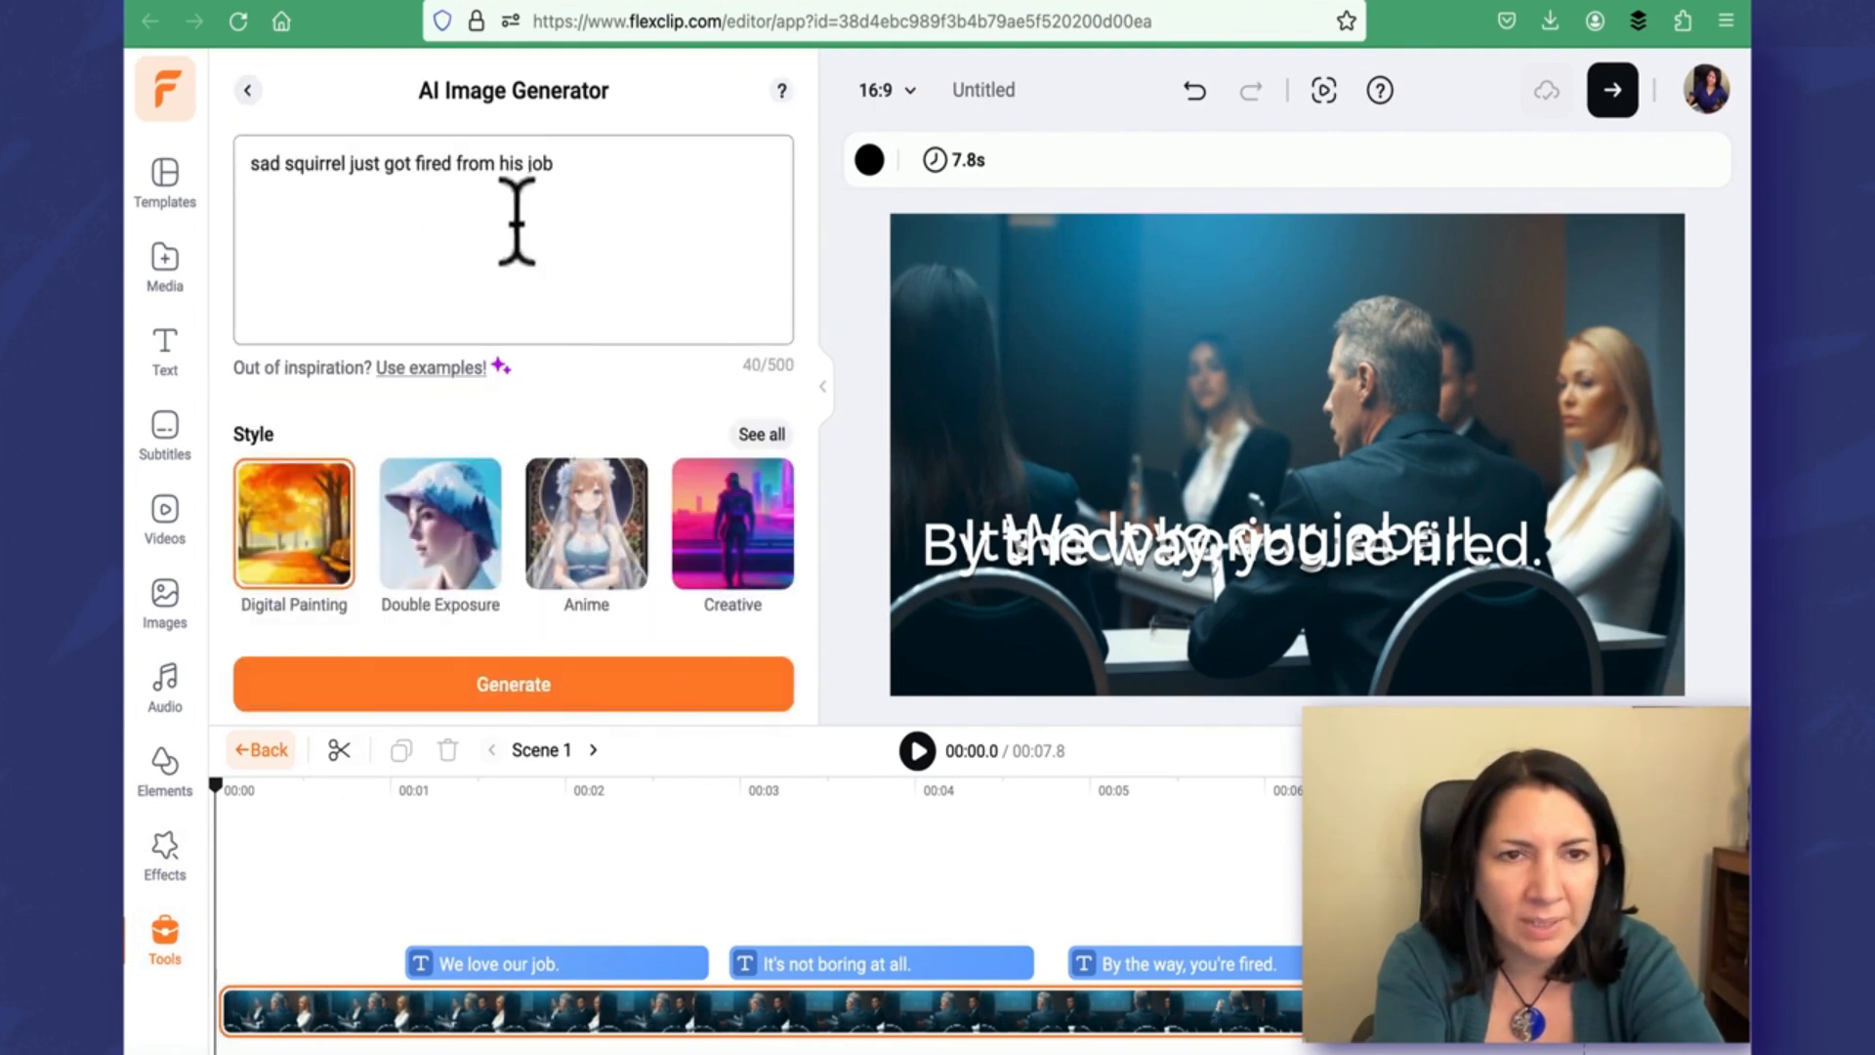
{"action": "left_click_drag", "start_coordinate": [562, 163], "coordinate": [249, 166]}
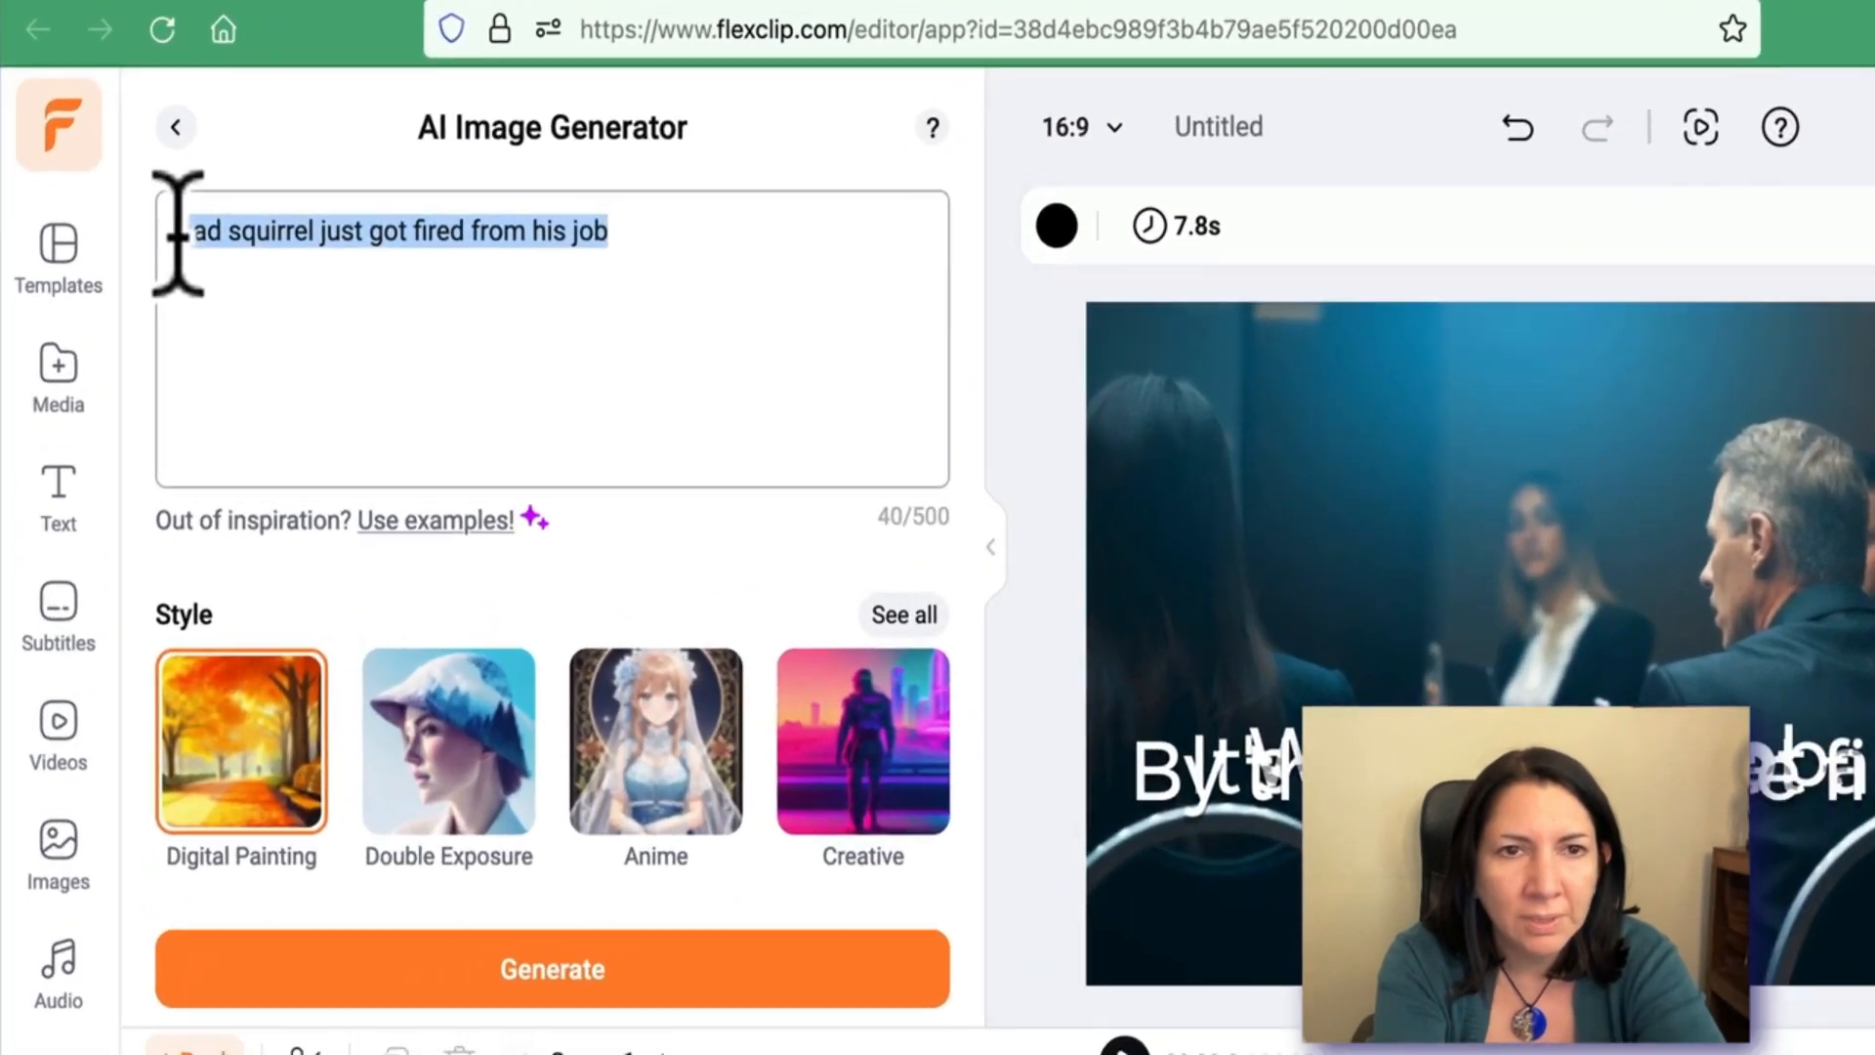
{"action": "type", "text": "man has a bad day at work"}
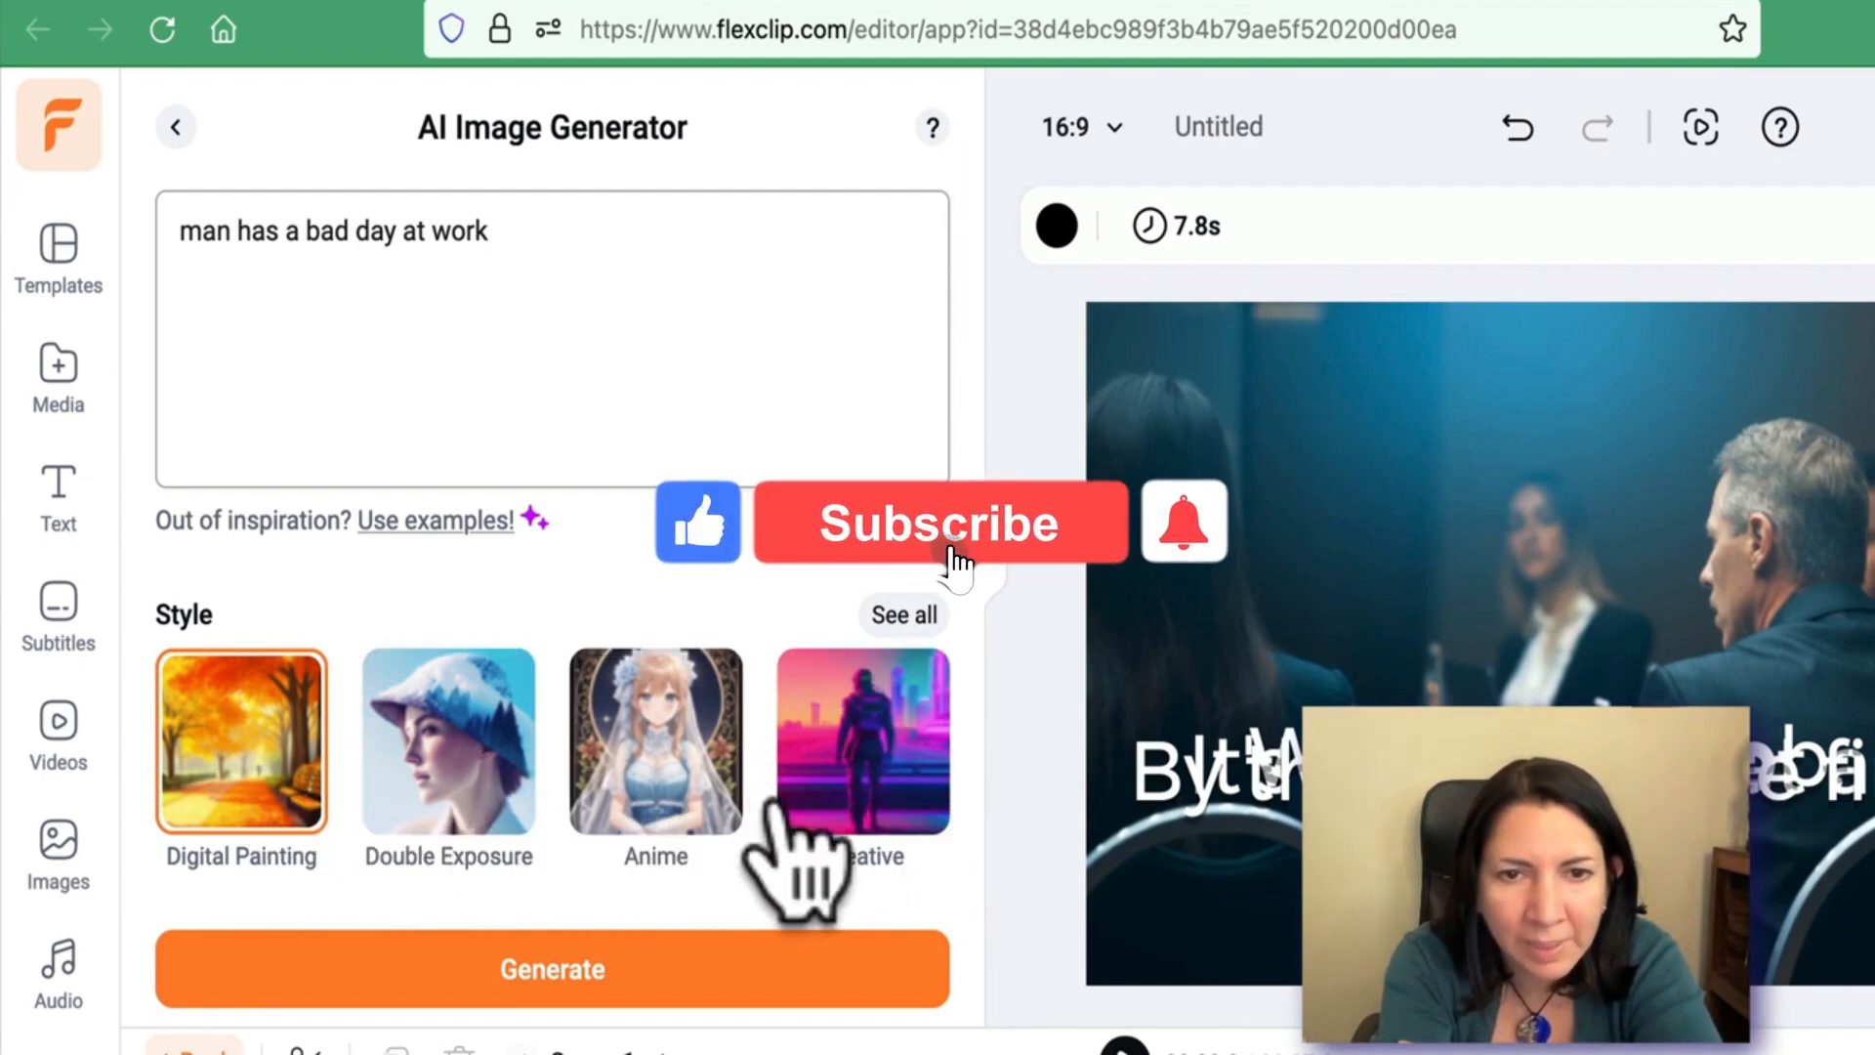
Step: Browse the full list of image styles, choose a different style, and generate images from the new prompt
{"action": "left_click", "coordinate": [894, 617]}
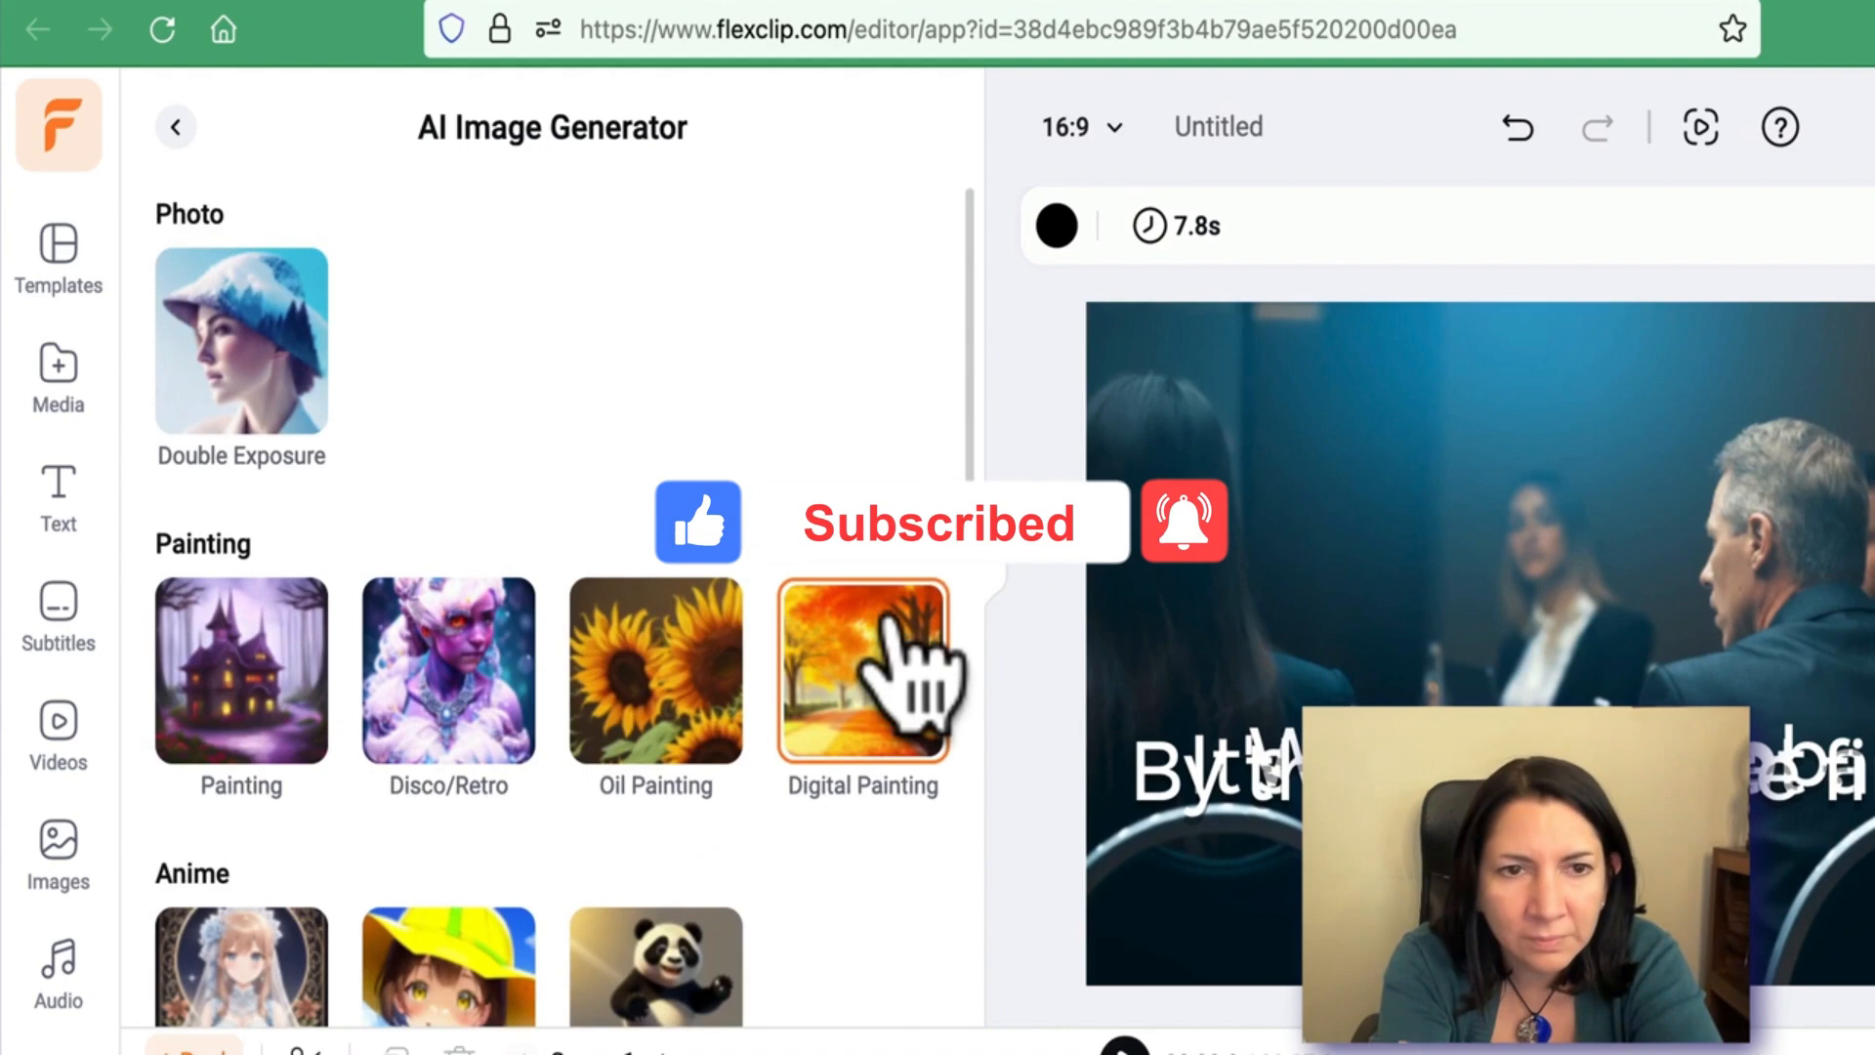
{"action": "scroll", "coordinate": [962, 400], "scroll_direction": "down", "scroll_amount": 2}
{"action": "left_click_drag", "start_coordinate": [960, 398], "coordinate": [983, 859]}
{"action": "left_click", "coordinate": [867, 625]}
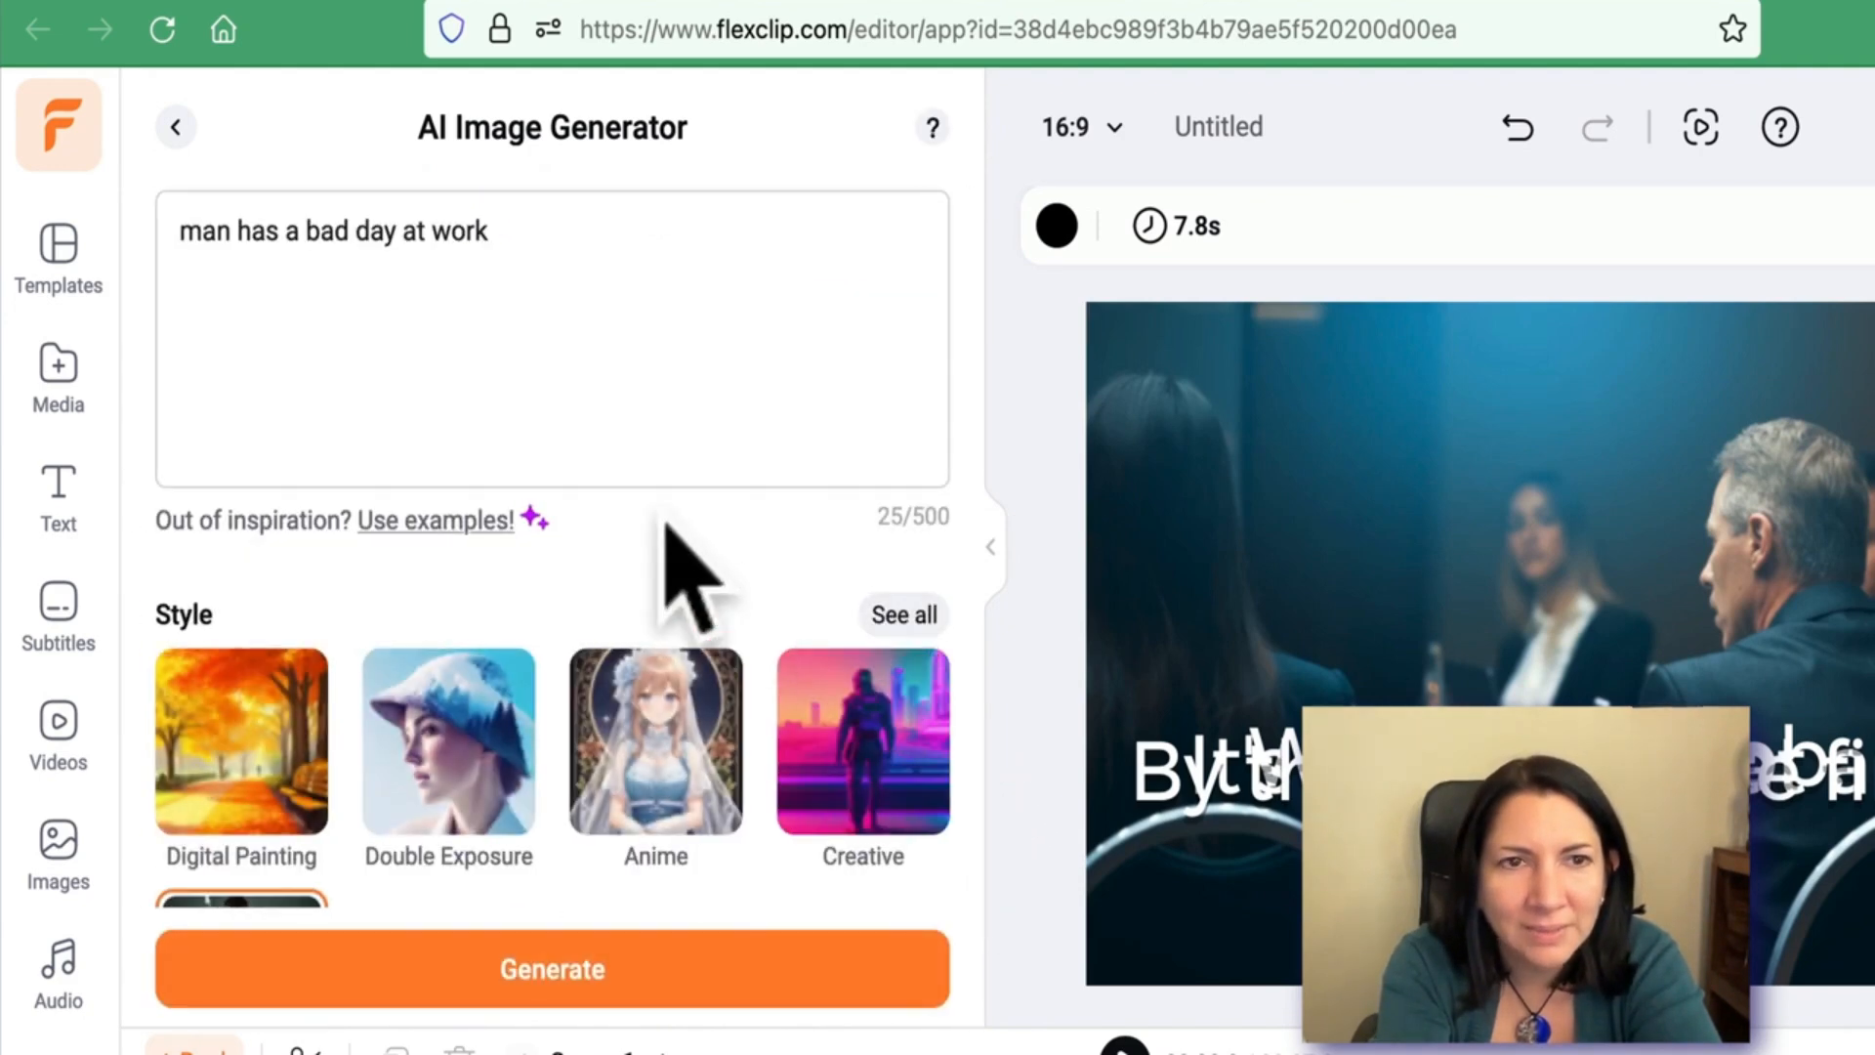
{"action": "left_click", "coordinate": [601, 962]}
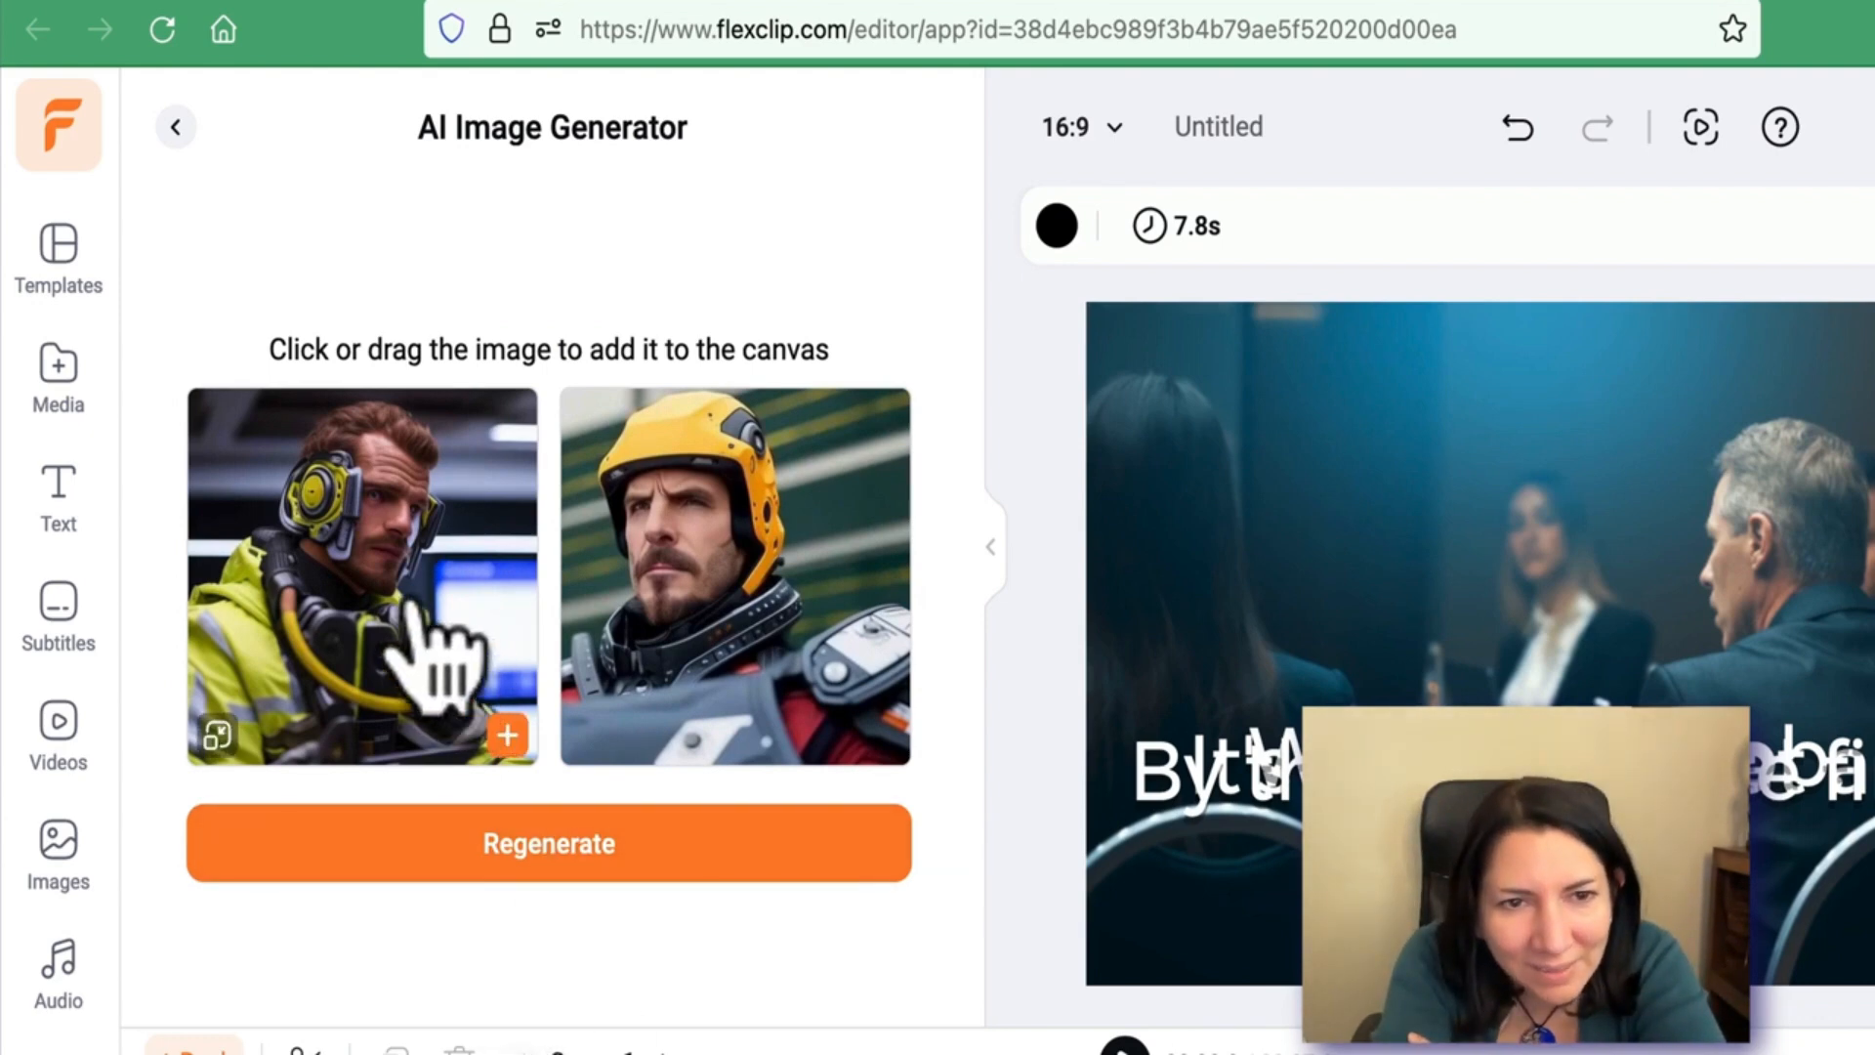
Step: Try using the generated image of the man in the yellow jacket in scene 1, and undo the replacement
{"action": "left_click_drag", "start_coordinate": [430, 654], "coordinate": [1196, 586]}
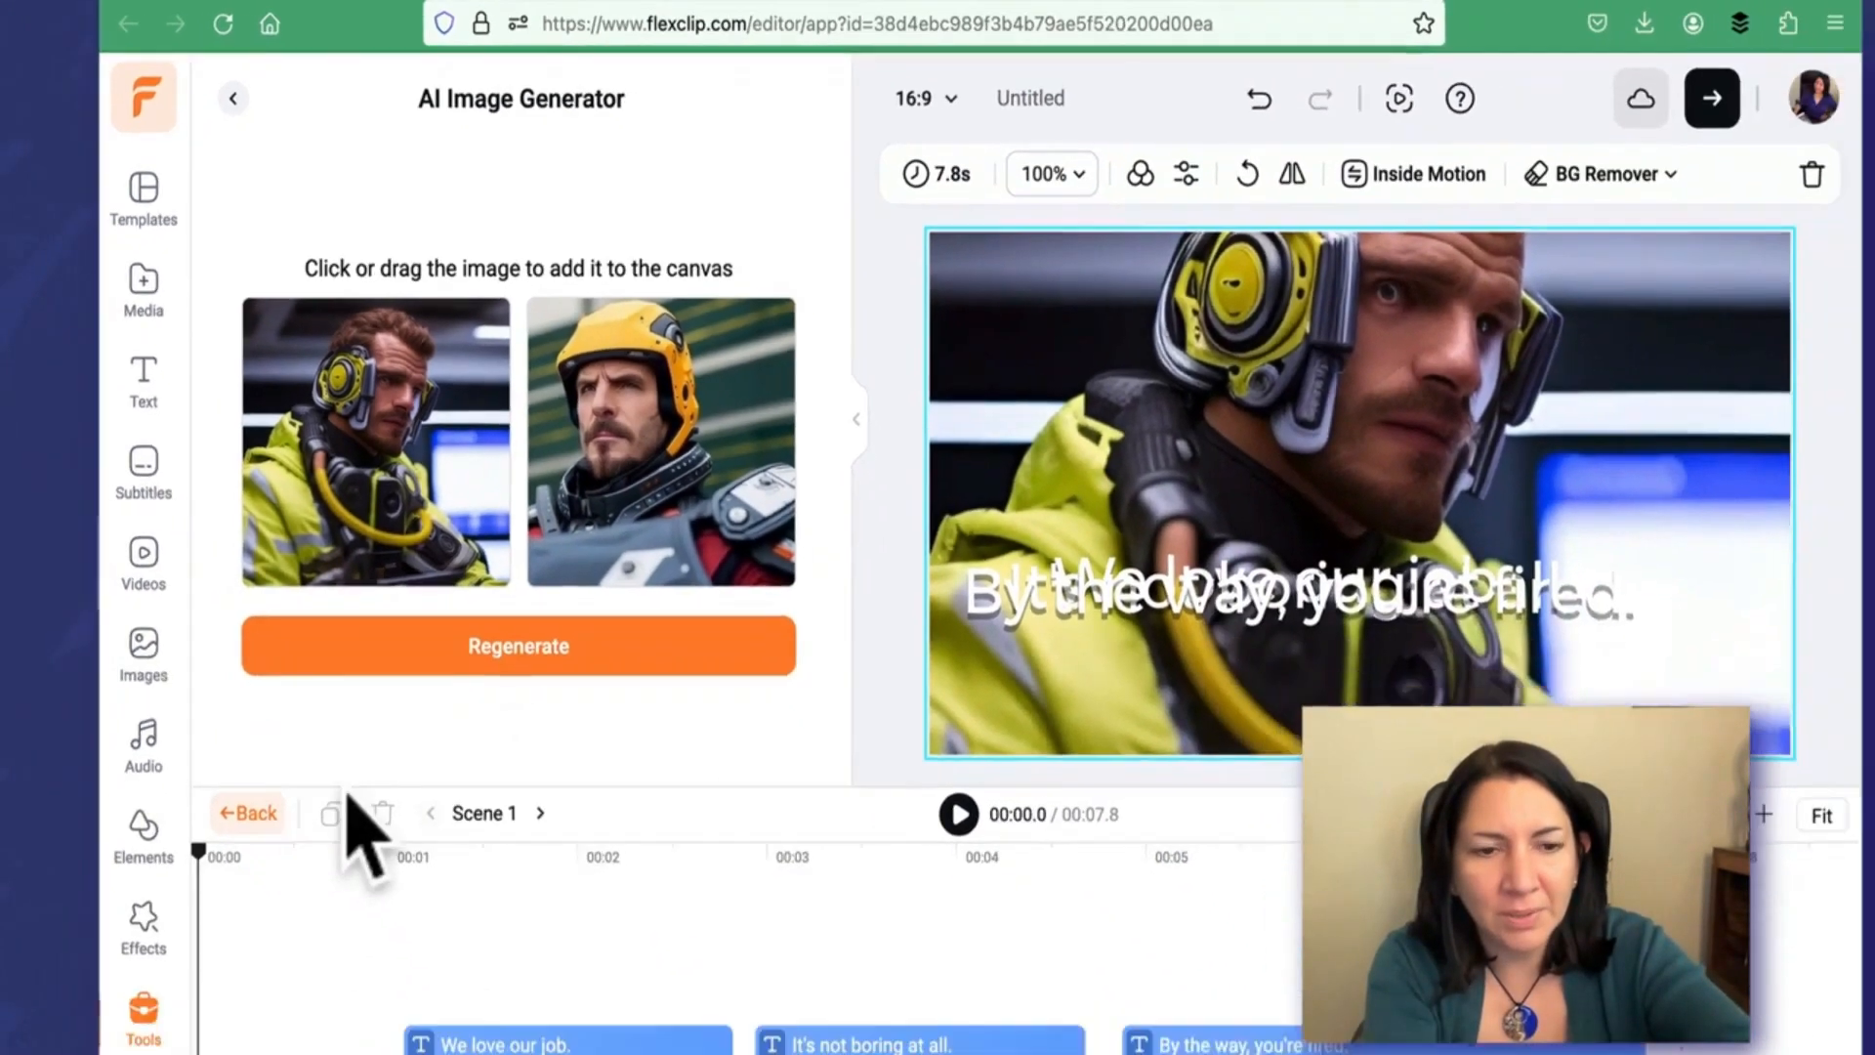
{"action": "key", "text": "ctrl+z"}
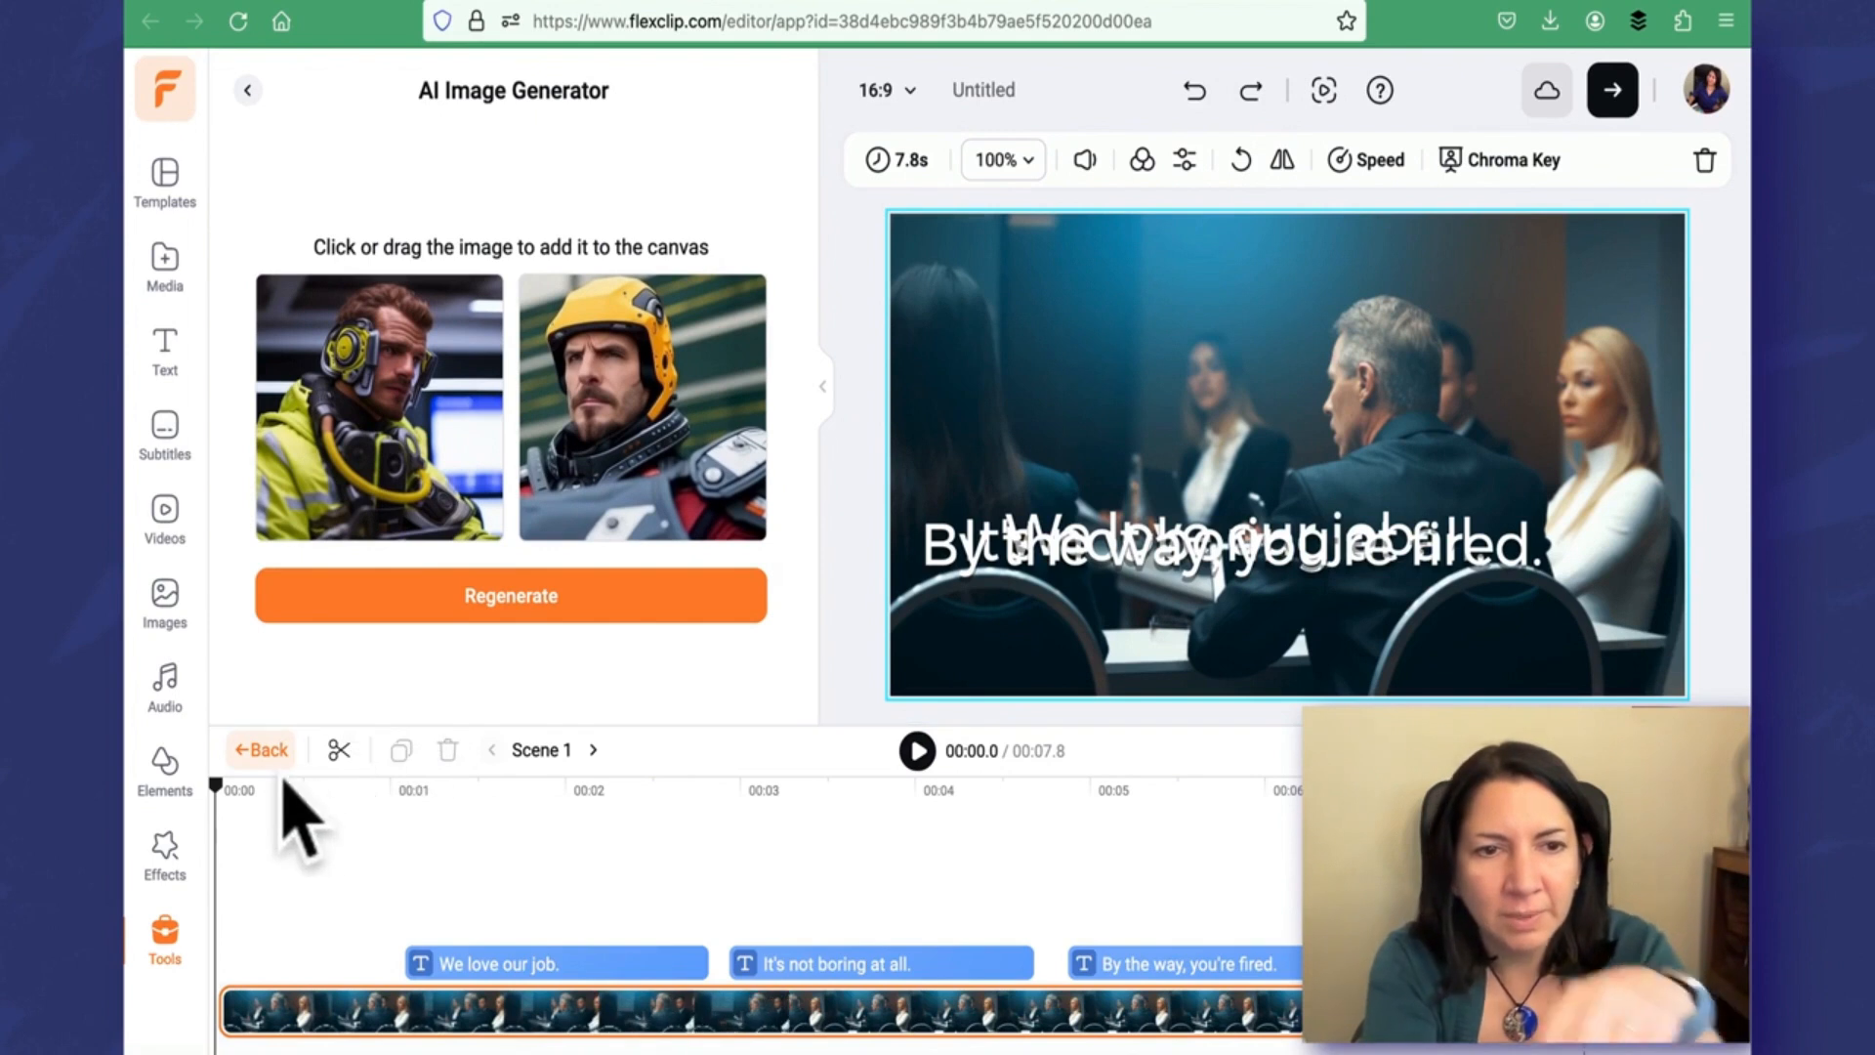
Step: Add a blank third scene at the end of the video and fill it with the image of the man in the yellow jacket
{"action": "left_click", "coordinate": [262, 751]}
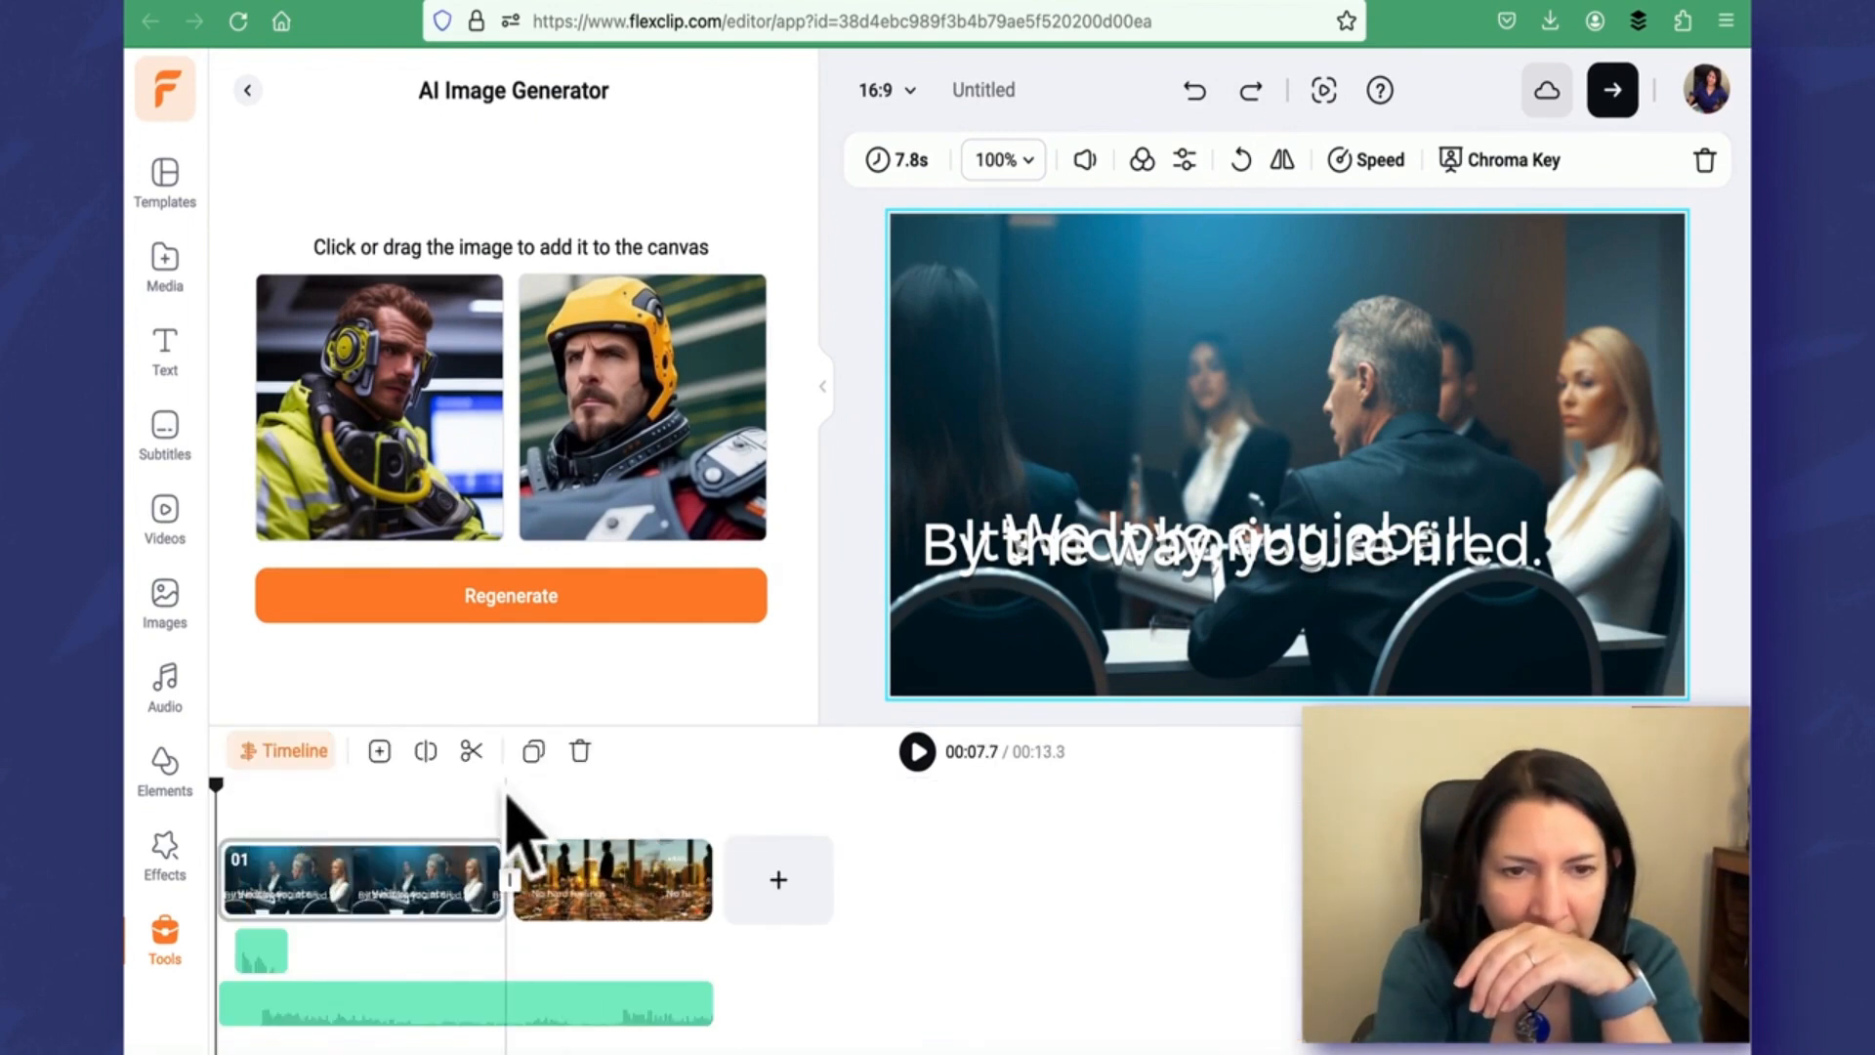
{"action": "left_click_drag", "start_coordinate": [576, 879], "coordinate": [718, 879]}
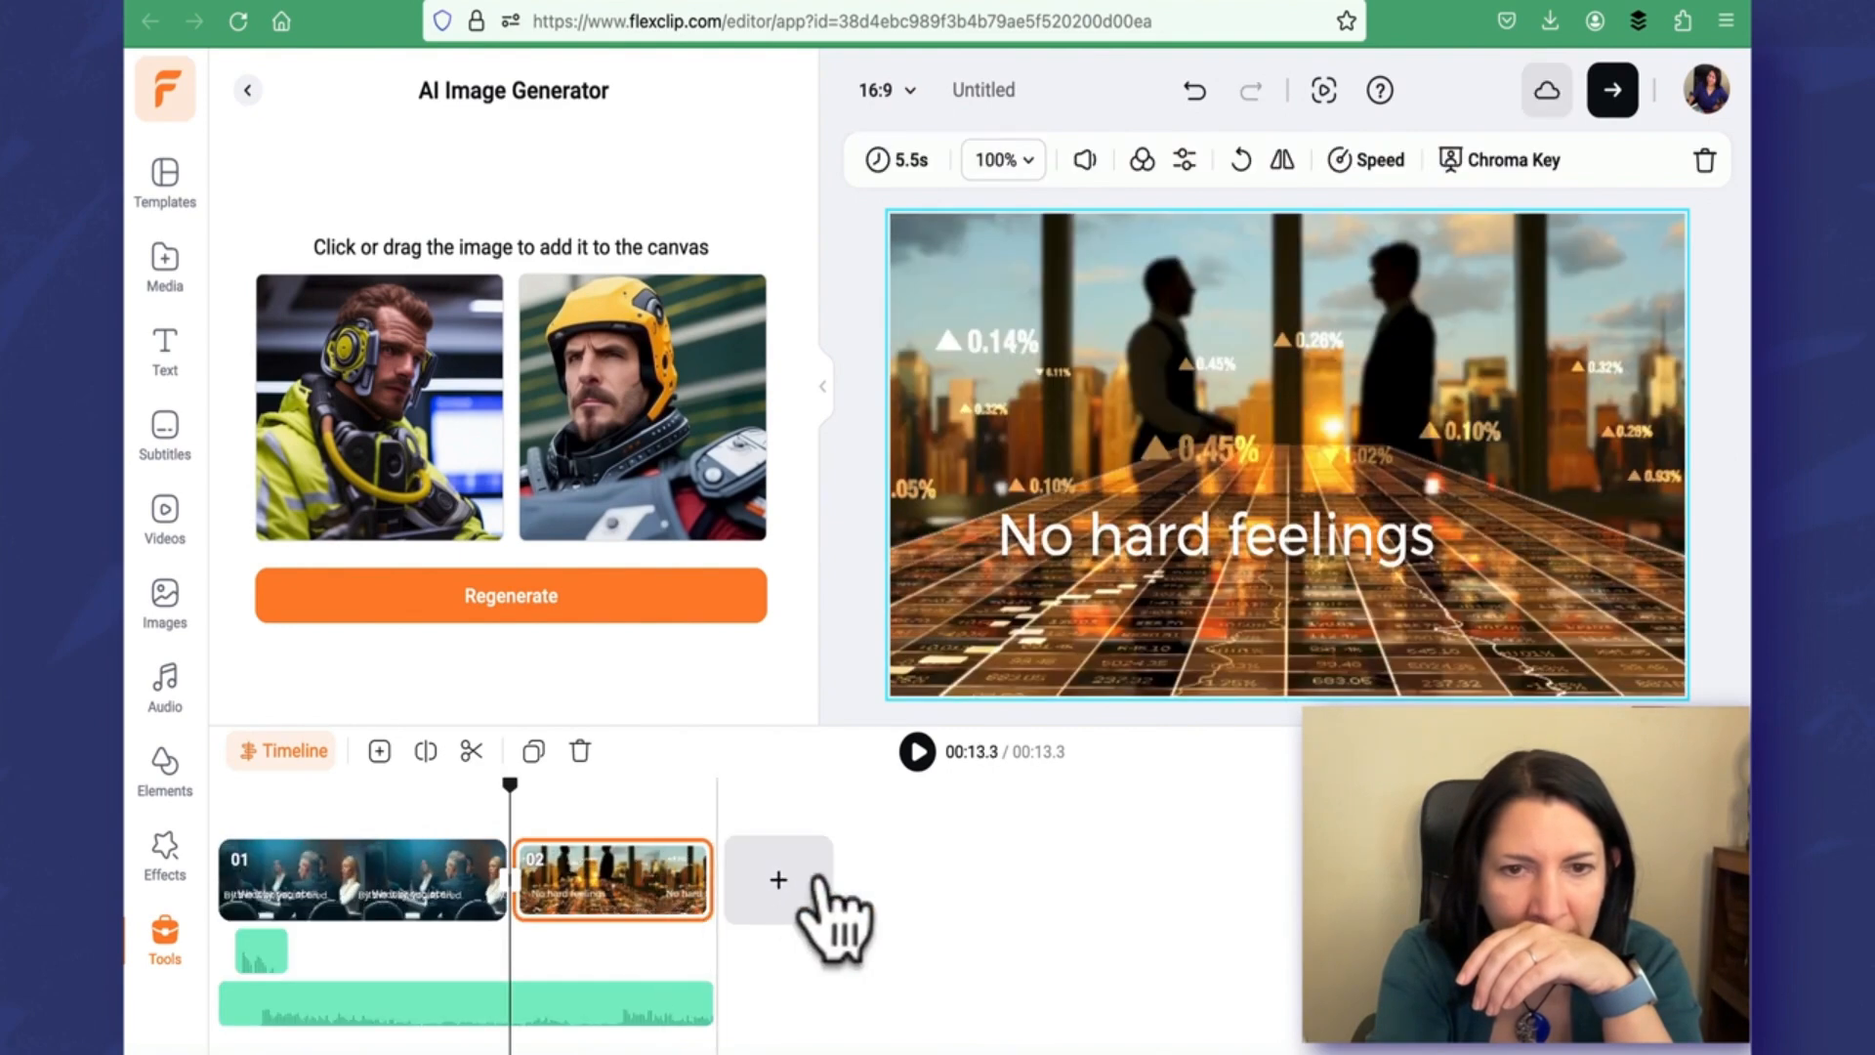
{"action": "left_click", "coordinate": [779, 881]}
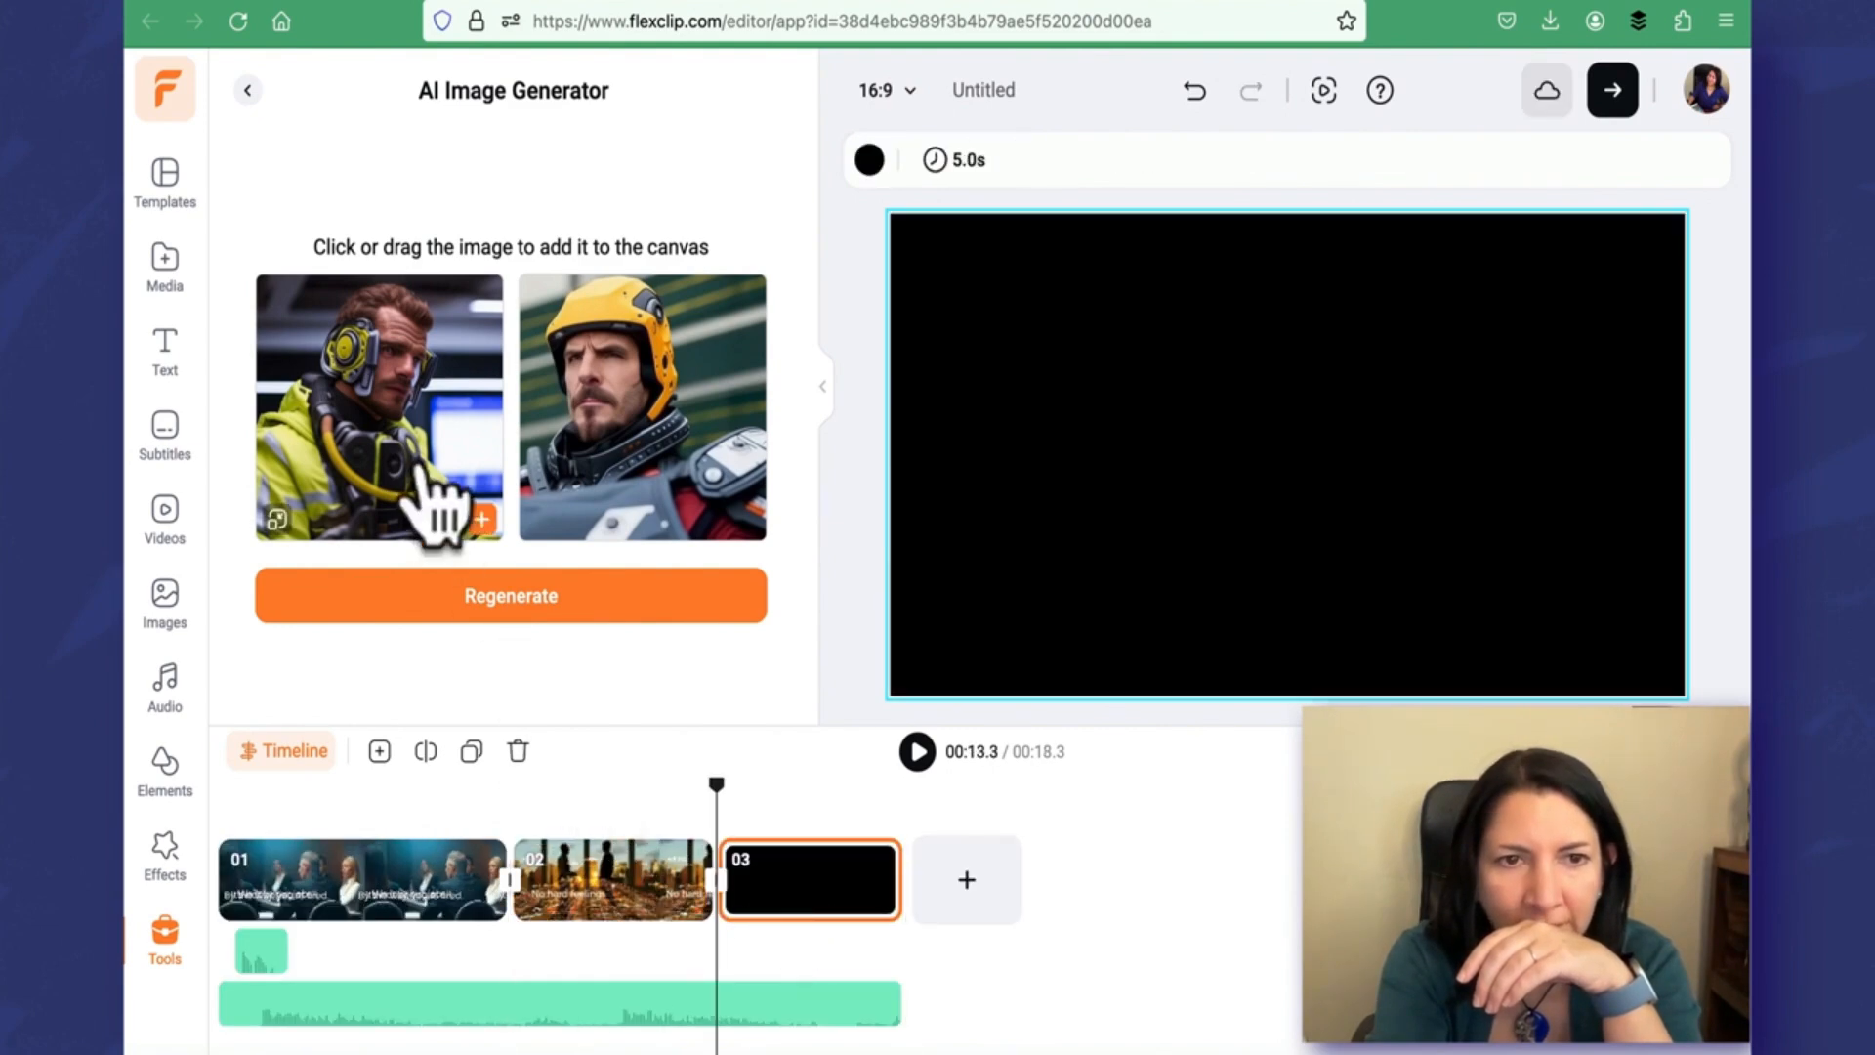
{"action": "left_click_drag", "start_coordinate": [430, 493], "coordinate": [963, 557]}
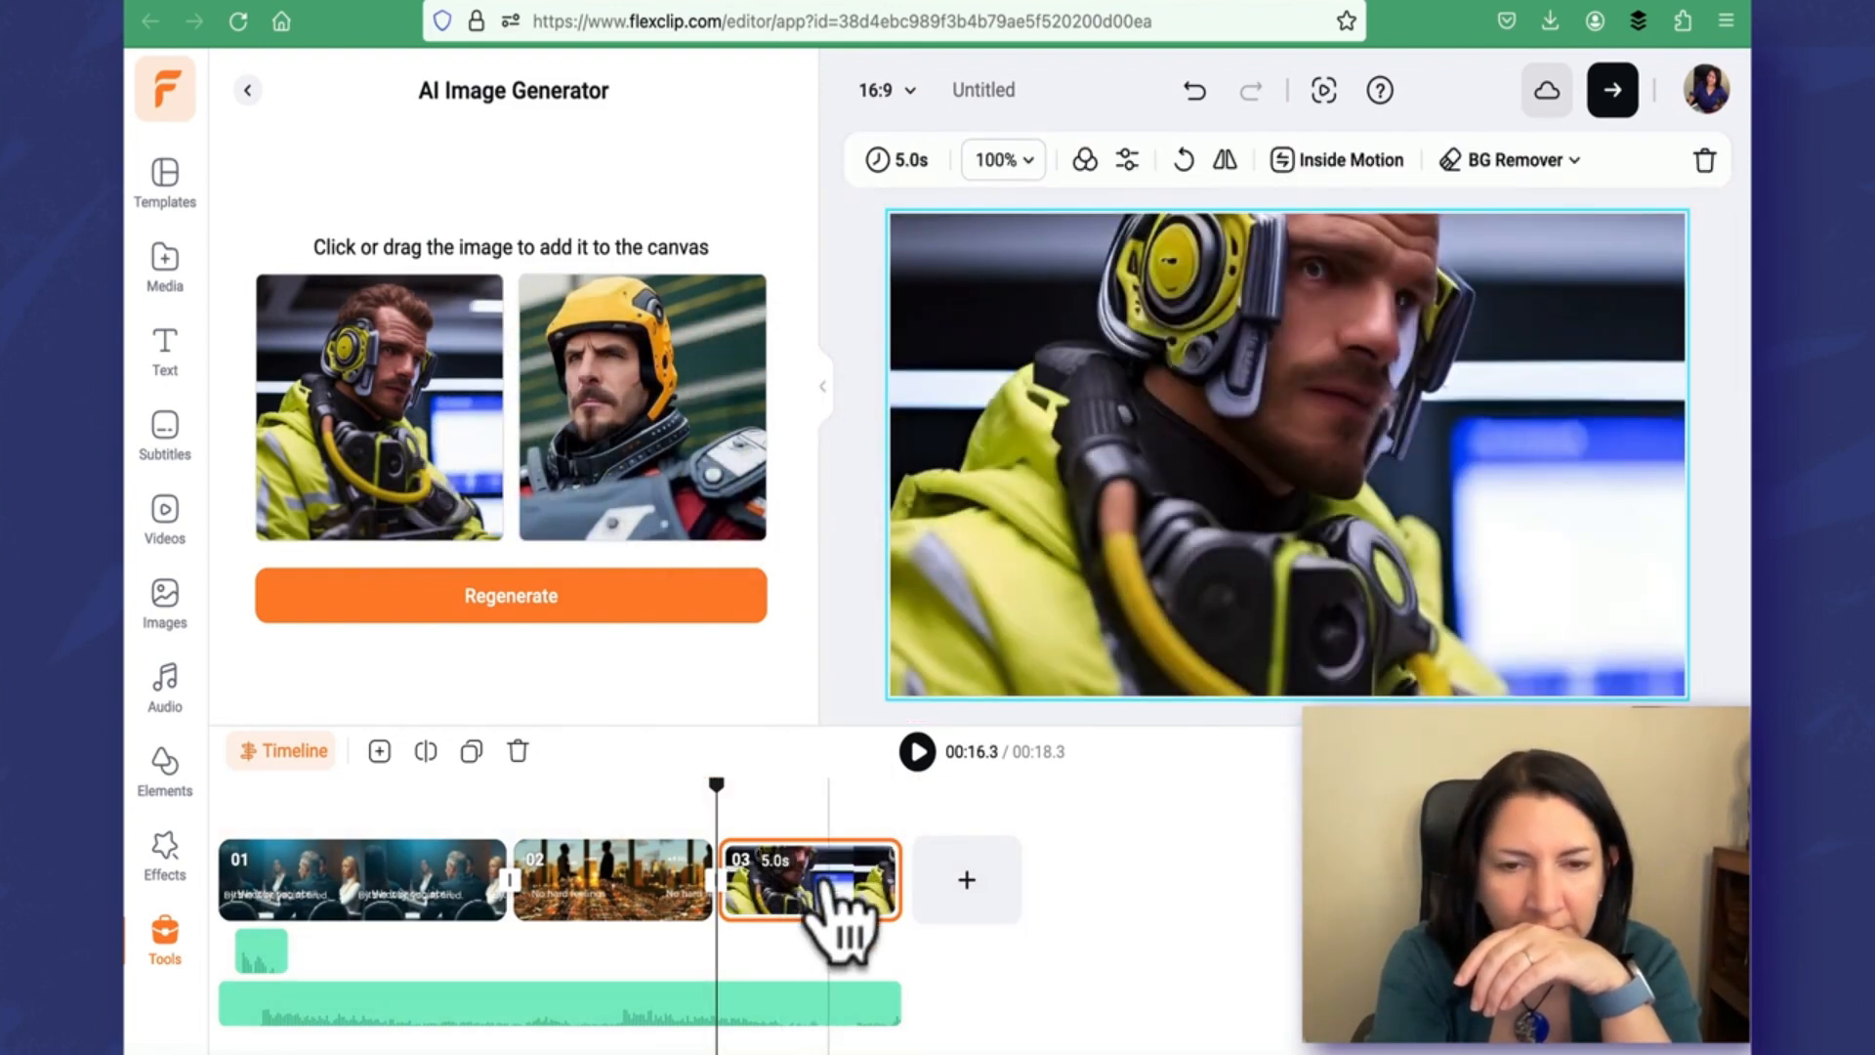
Step: Move the new image scene between the meeting scene and the handshake scene, and shorten it to 2.6 s
{"action": "left_click_drag", "start_coordinate": [811, 893], "coordinate": [668, 916]}
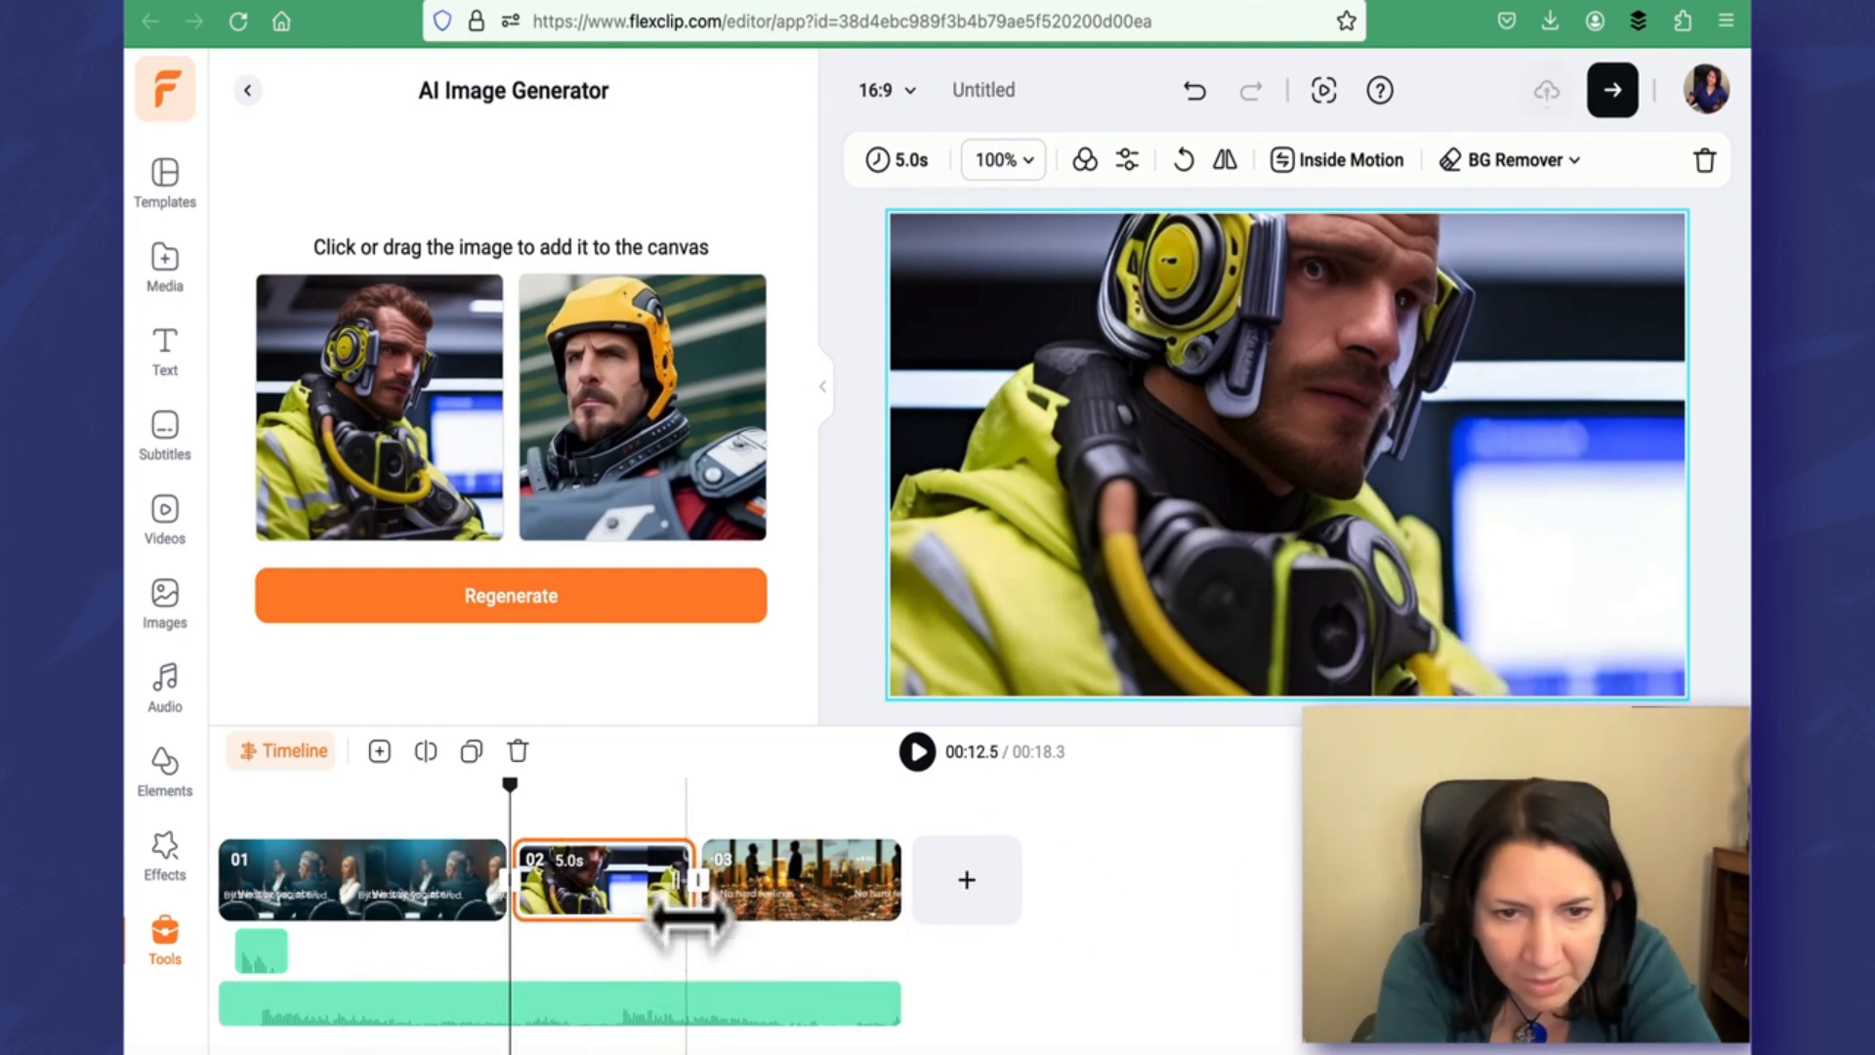
{"action": "left_click_drag", "start_coordinate": [689, 916], "coordinate": [592, 945]}
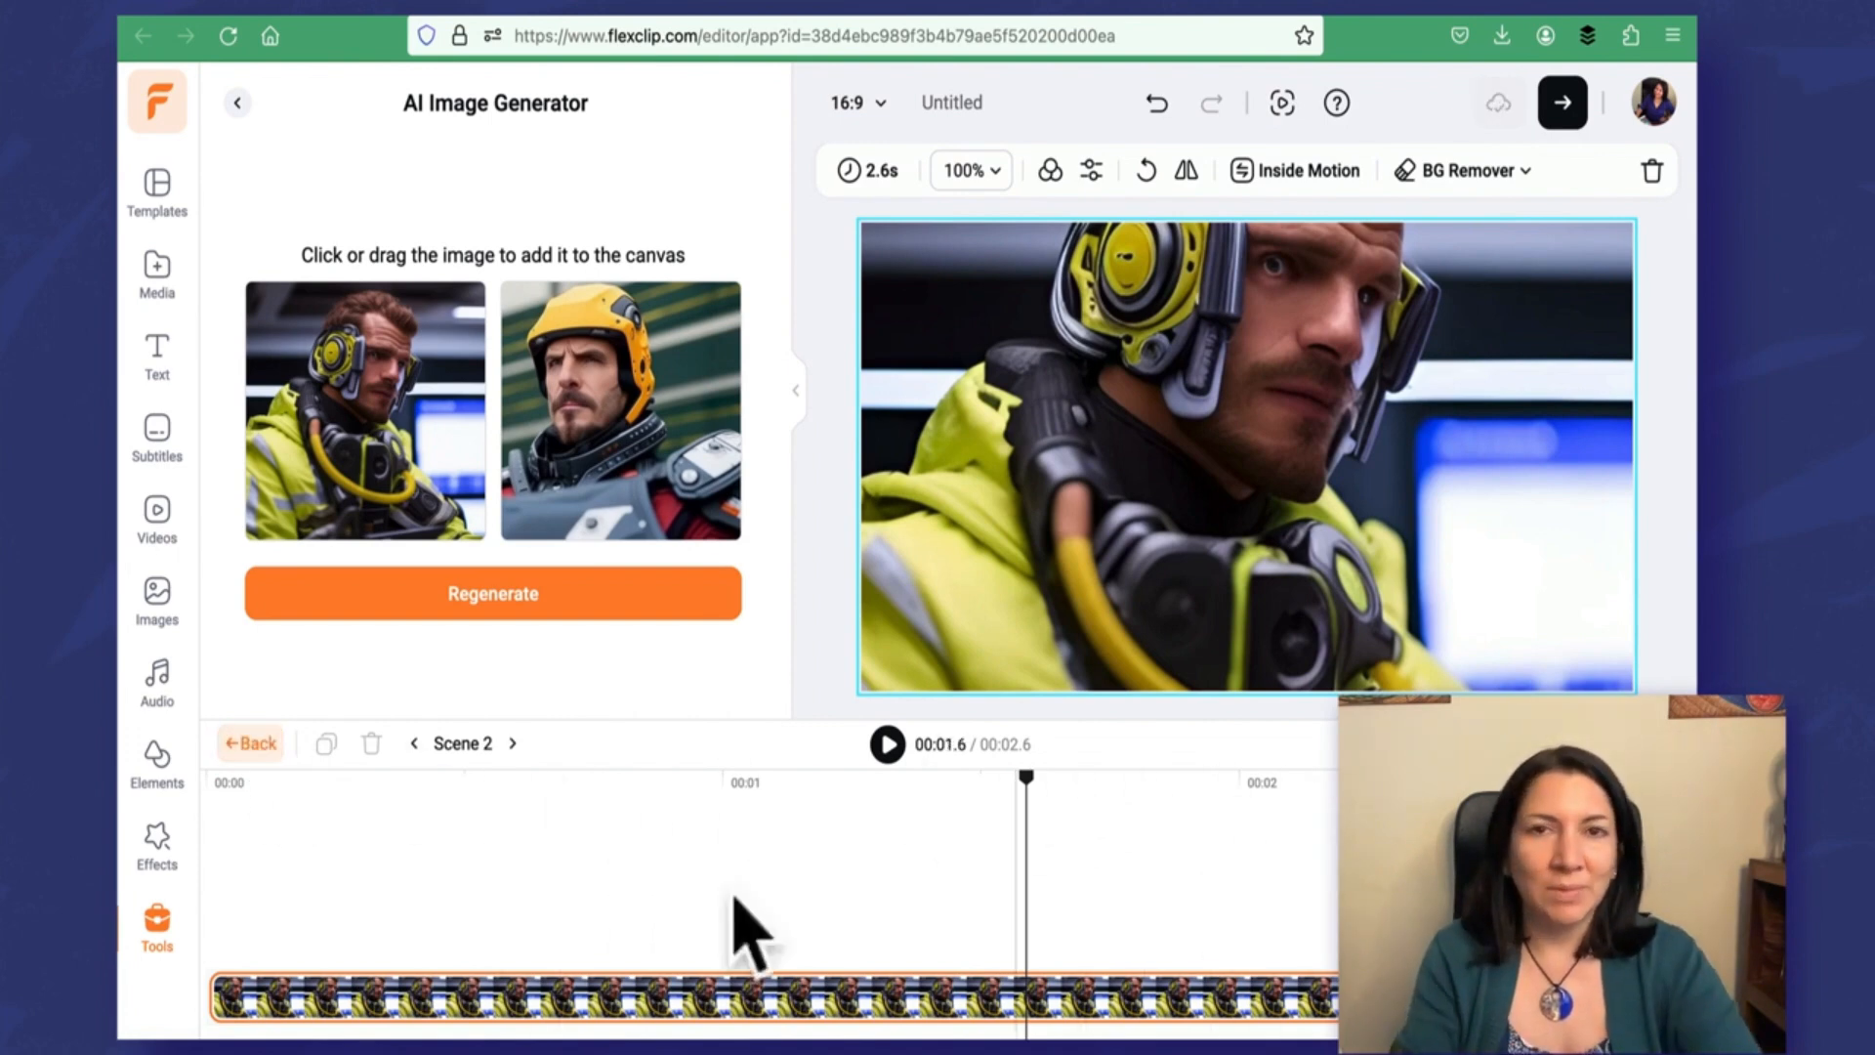
Step: Play the business video from the beginning and pause it at the "By the way, you're fired." caption
{"action": "left_click", "coordinate": [485, 1004]}
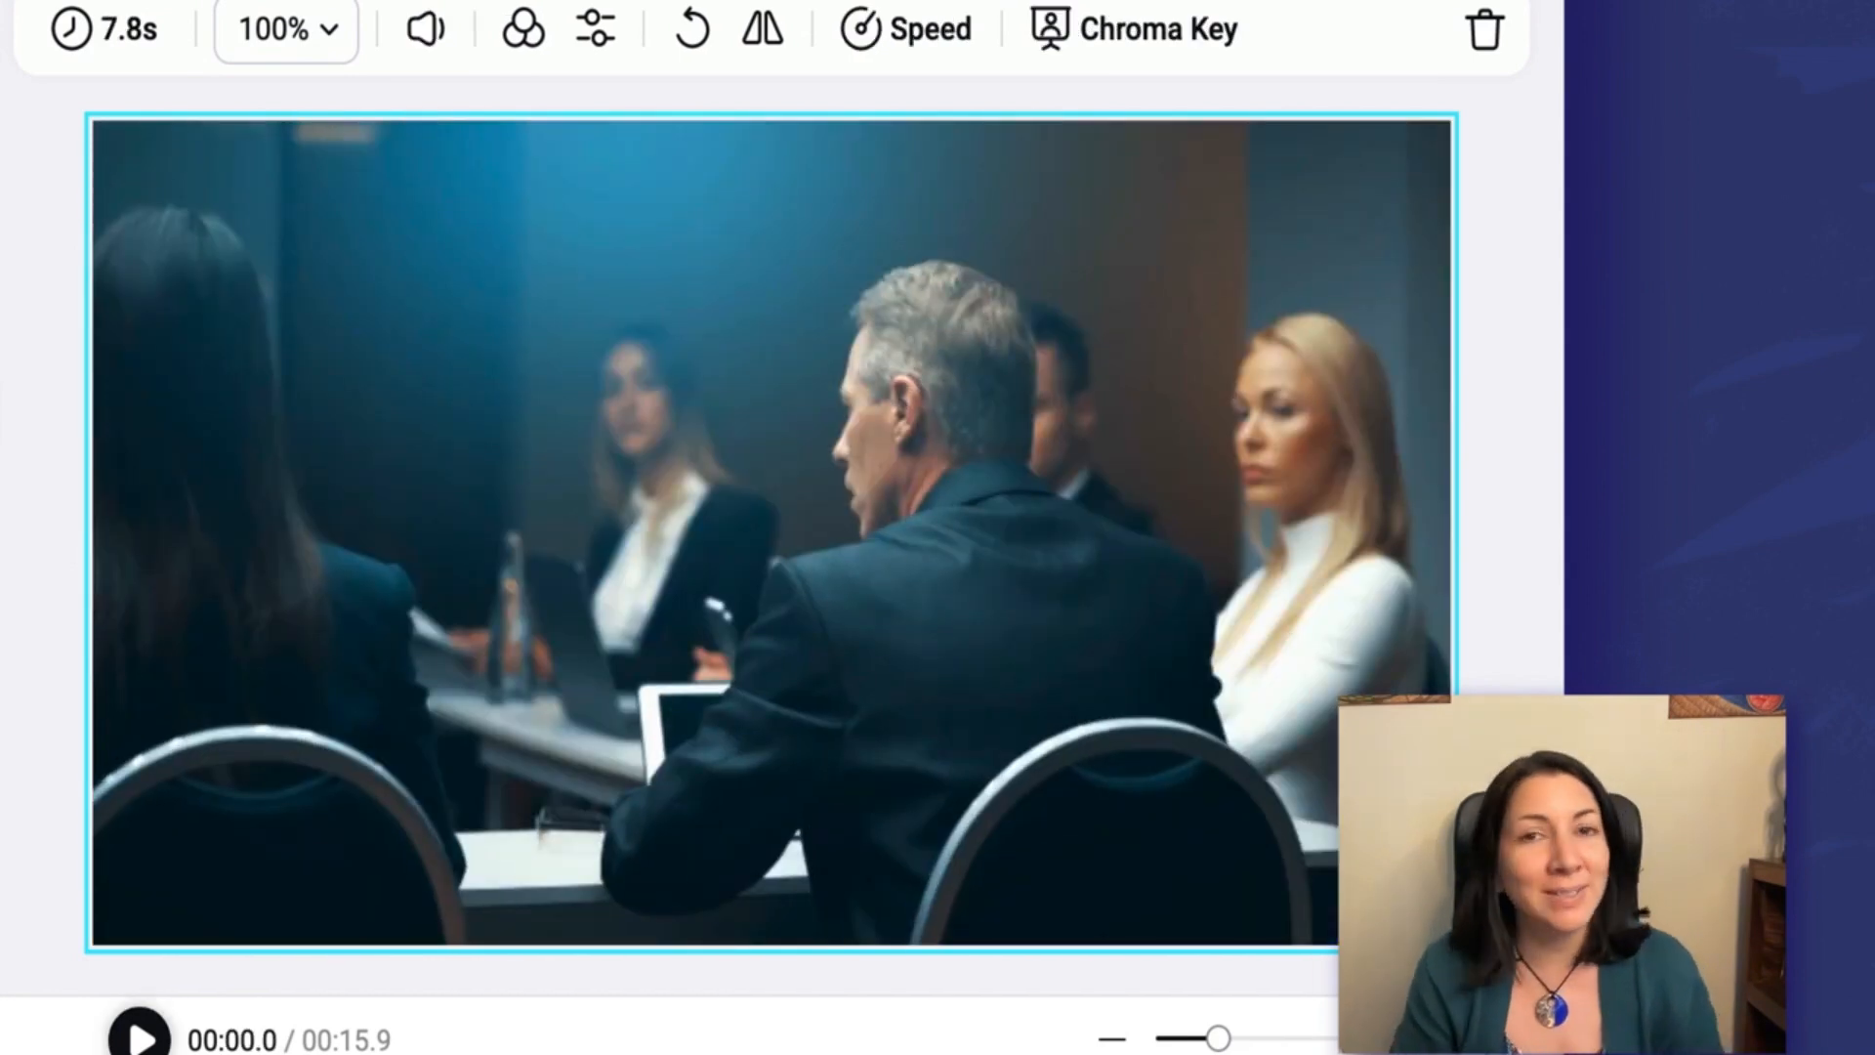
{"action": "left_click", "coordinate": [139, 1042]}
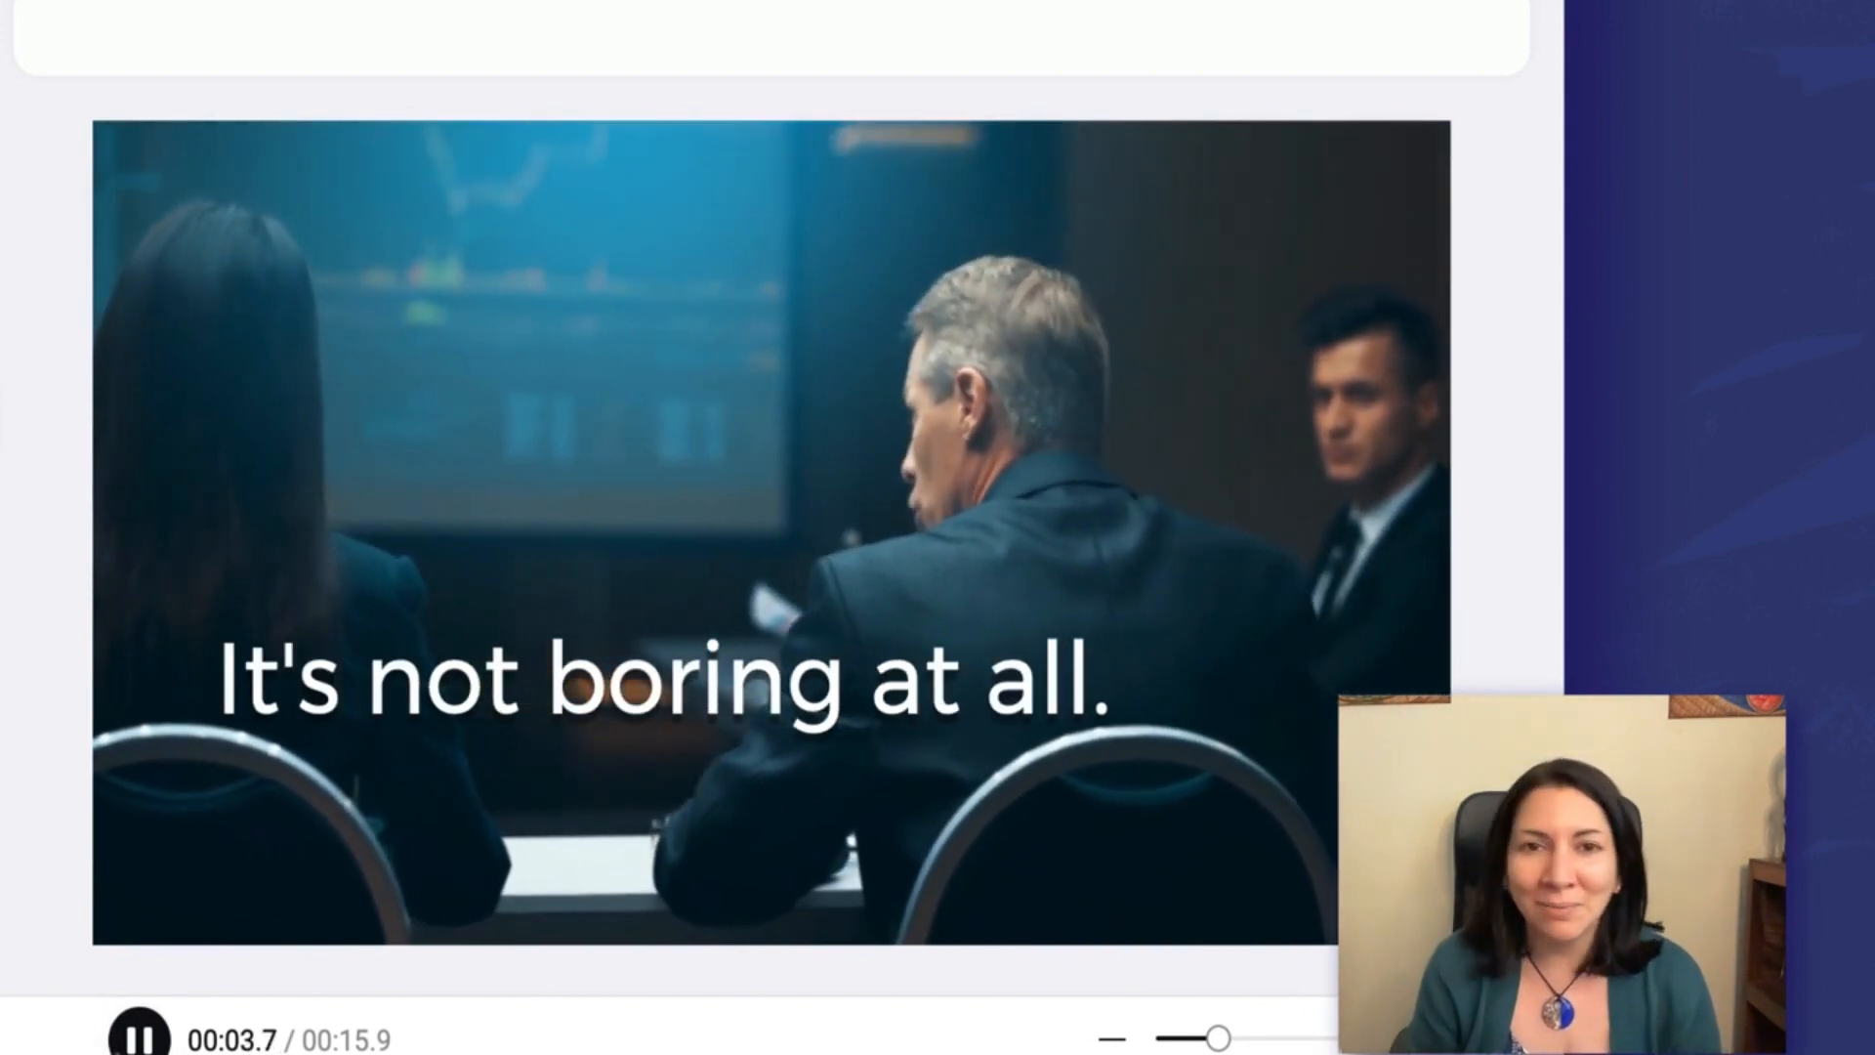
{"action": "left_click", "coordinate": [127, 1047]}
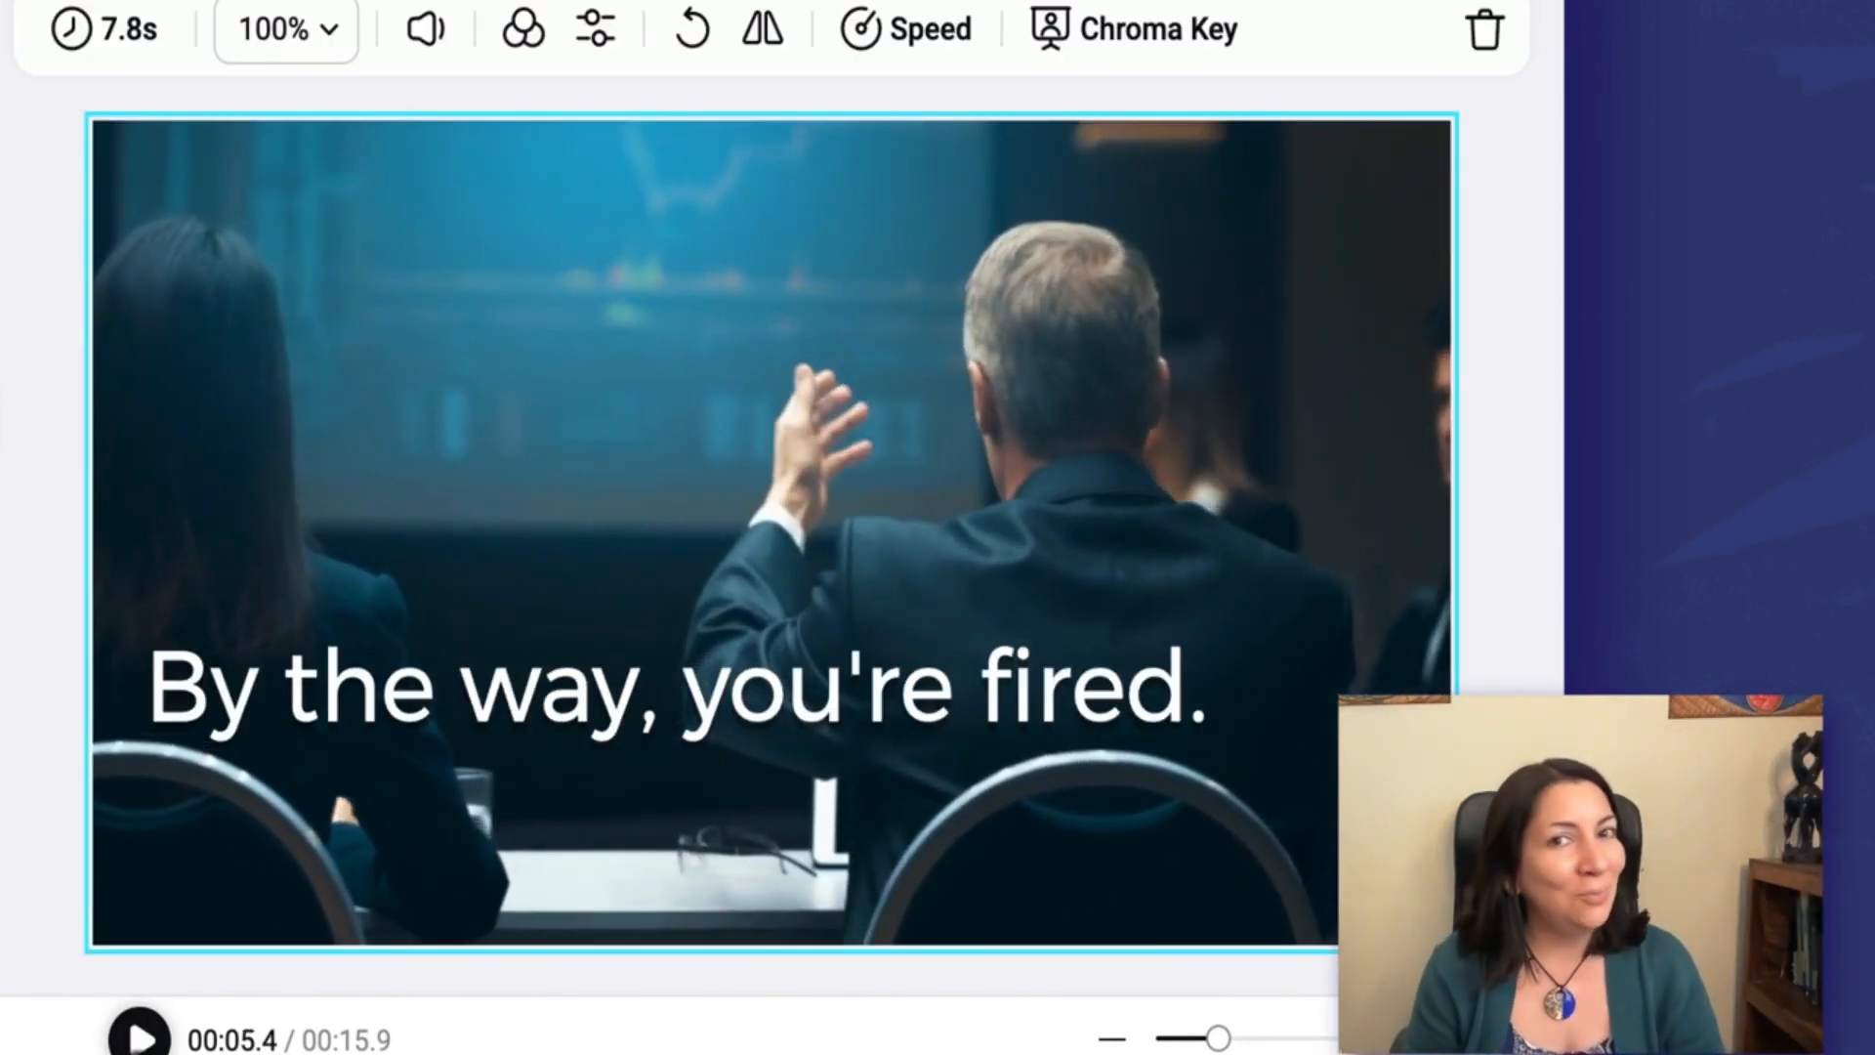